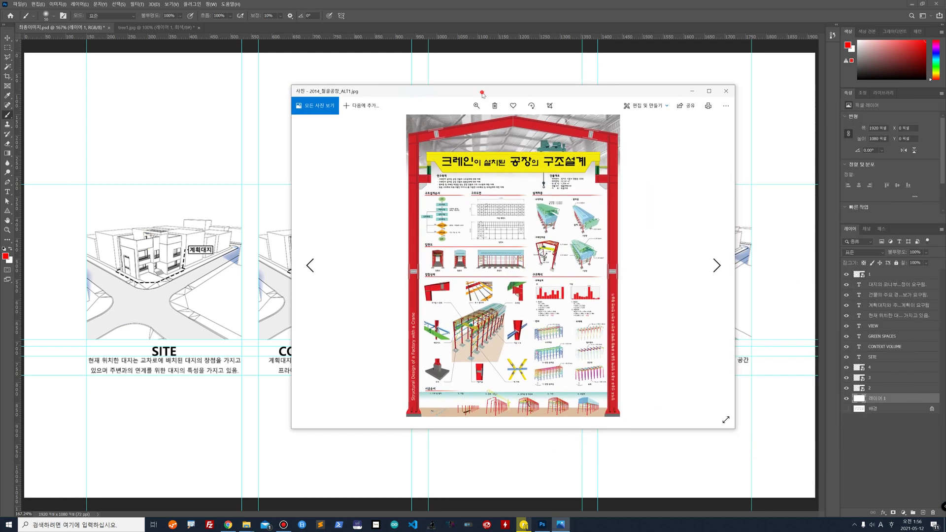
Examine the steel factory structural design poster 2014_철골공장_ALT1.jpg up close, from overview and drawings to joint details and construction sequence
{"action": "double_click", "coordinate": [482, 94]}
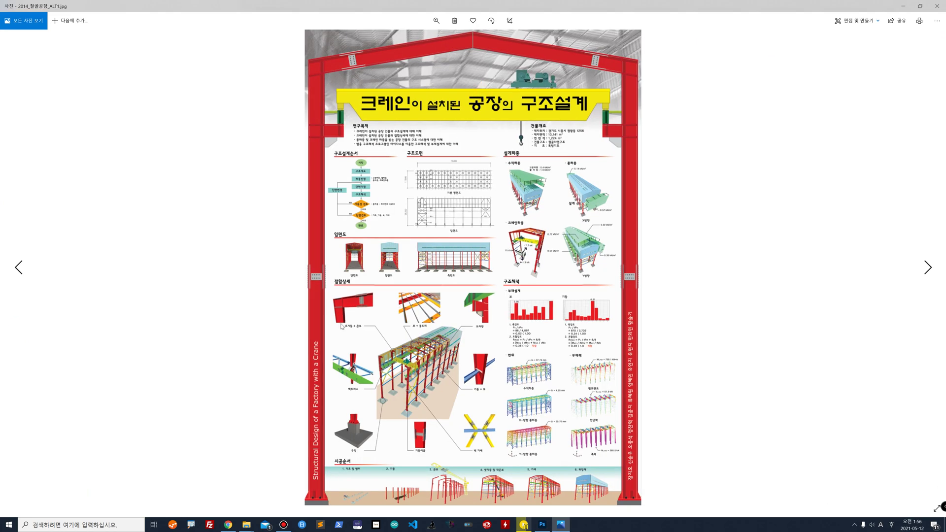
{"action": "scroll", "coordinate": [376, 338], "scroll_direction": "up", "scroll_amount": 3}
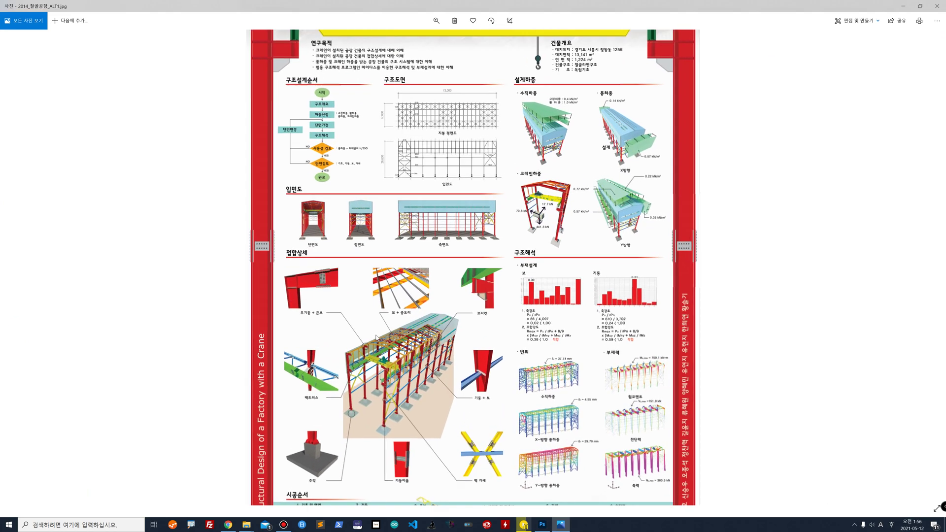
{"action": "scroll", "coordinate": [377, 338], "scroll_direction": "up", "scroll_amount": 1}
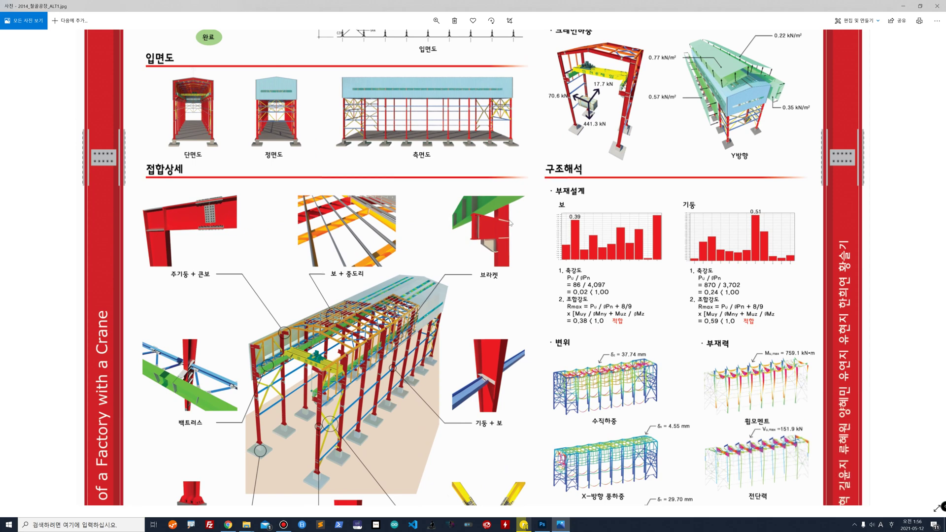
{"action": "left_click_drag", "start_coordinate": [350, 140], "coordinate": [404, 274]}
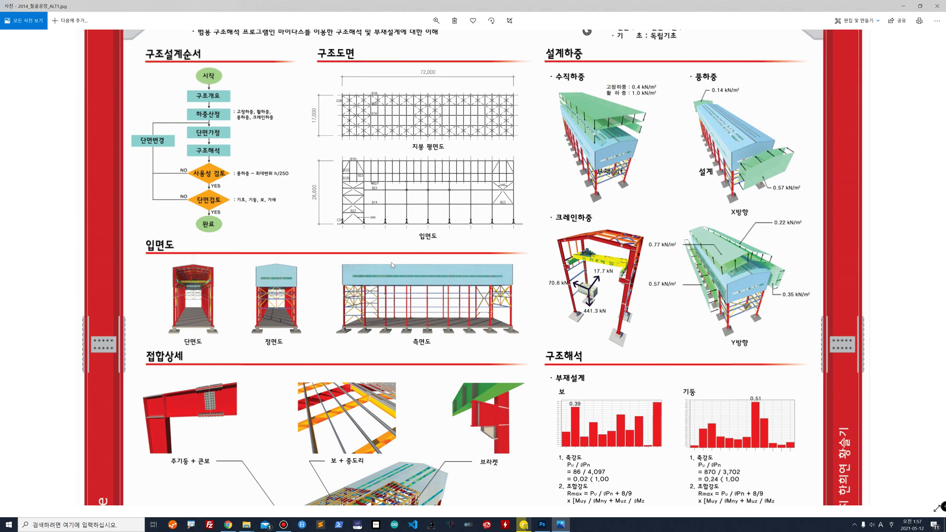
{"action": "scroll", "coordinate": [664, 202], "scroll_direction": "up", "scroll_amount": 1}
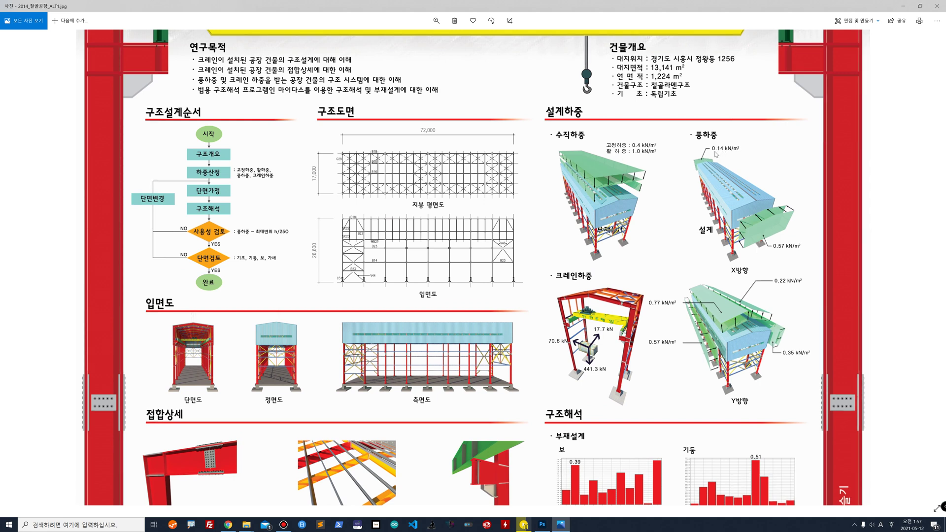
{"action": "left_click_drag", "start_coordinate": [436, 305], "coordinate": [438, 291]}
{"action": "scroll", "coordinate": [438, 291], "scroll_direction": "down", "scroll_amount": 3}
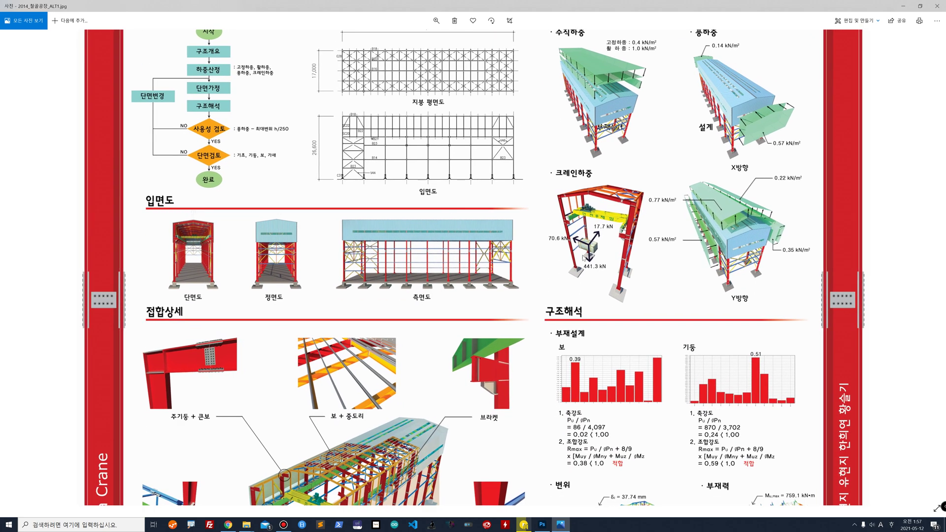
{"action": "scroll", "coordinate": [467, 359], "scroll_direction": "down", "scroll_amount": 4}
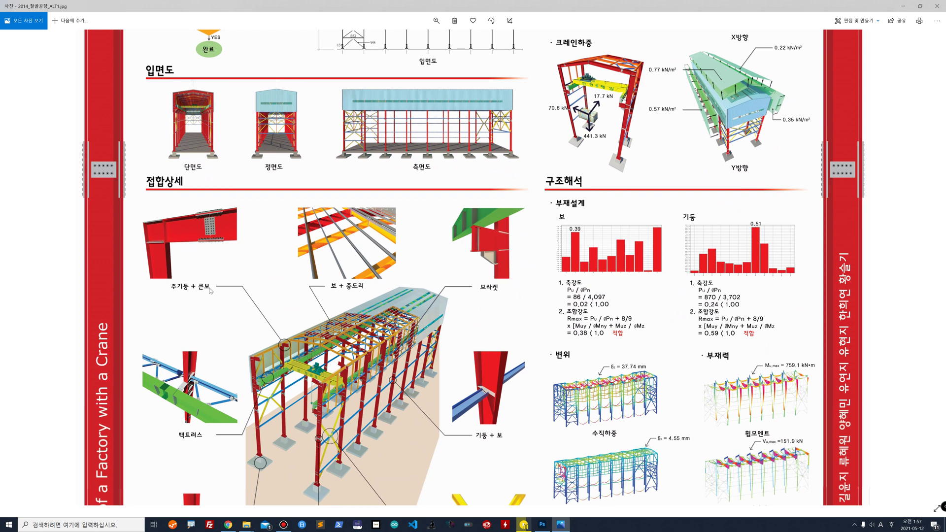
{"action": "scroll", "coordinate": [211, 290], "scroll_direction": "down", "scroll_amount": 5}
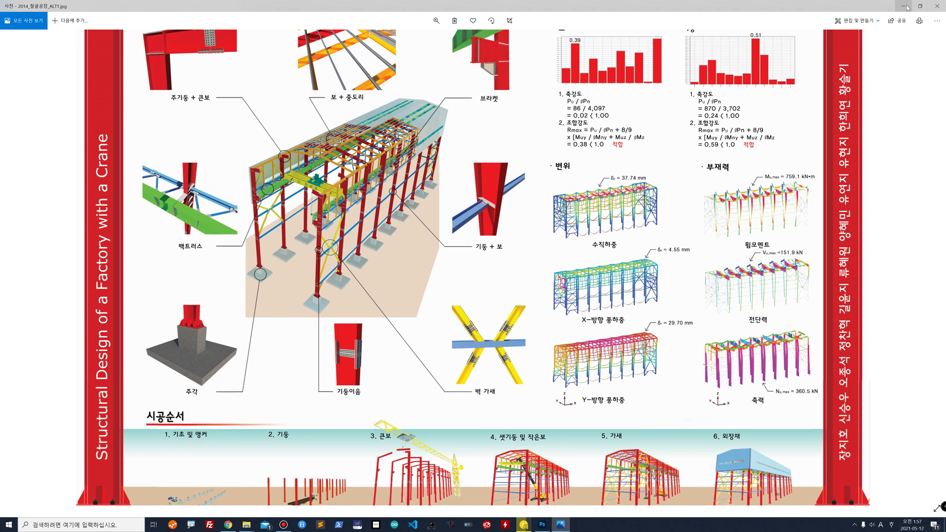
{"action": "left_click", "coordinate": [907, 6]}
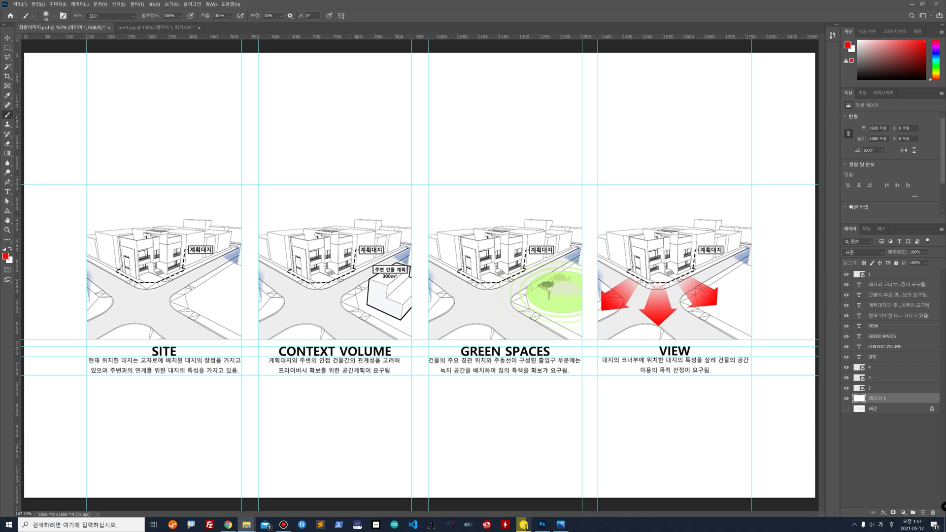
{"action": "left_click", "coordinate": [496, 163]}
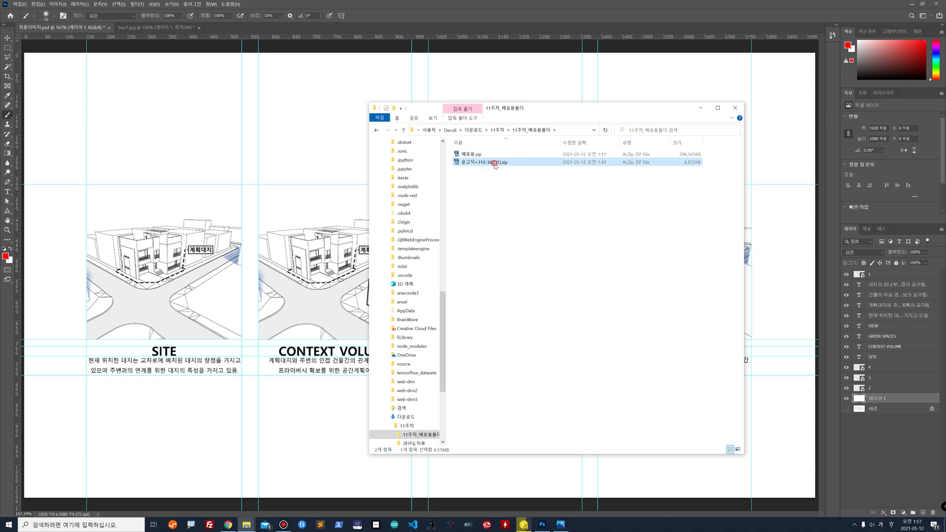
{"action": "right_click", "coordinate": [495, 164]}
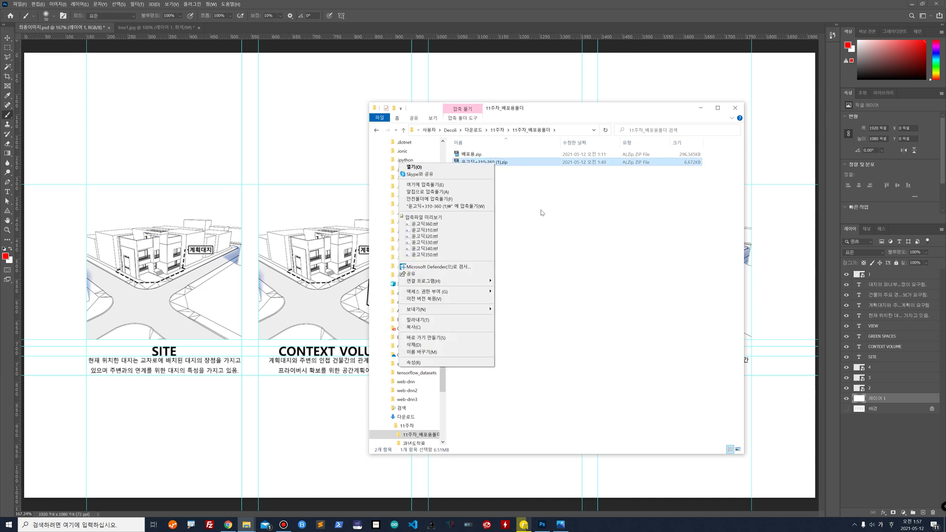
{"action": "left_click", "coordinate": [602, 243]}
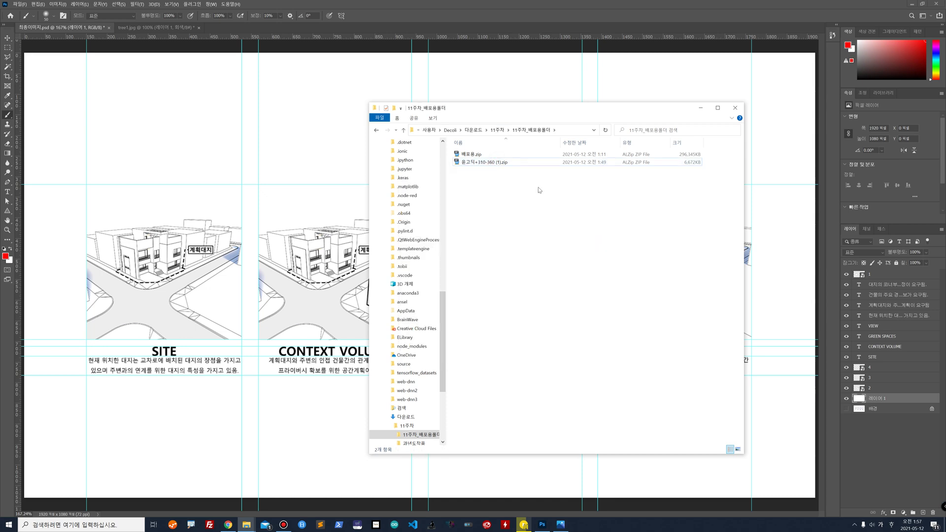
{"action": "right_click", "coordinate": [532, 166]}
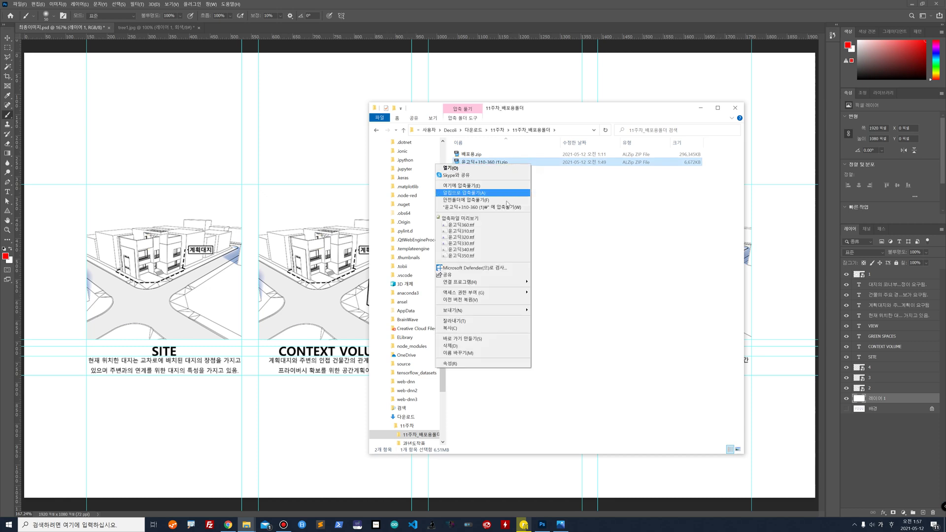
{"action": "left_click", "coordinate": [549, 219]}
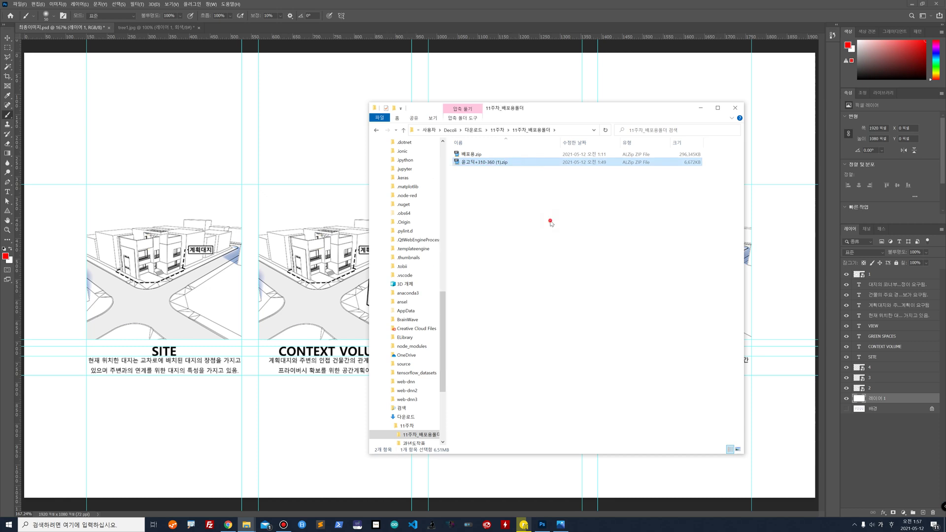
Extract the 윤고딕+310-360 (1).zip font archive into its own folder and open that folder
{"action": "right_click", "coordinate": [546, 164]}
{"action": "left_click", "coordinate": [487, 203]}
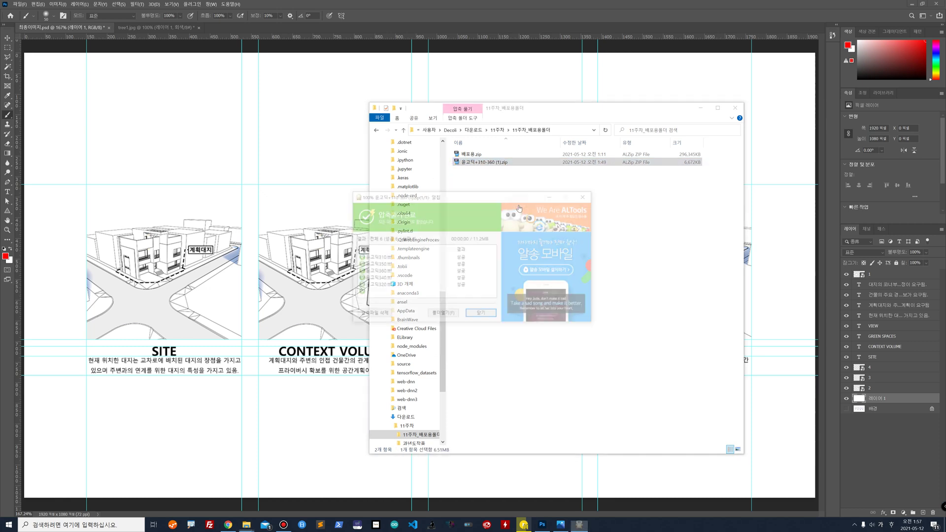
{"action": "left_click", "coordinate": [482, 314]}
{"action": "double_click", "coordinate": [493, 170]}
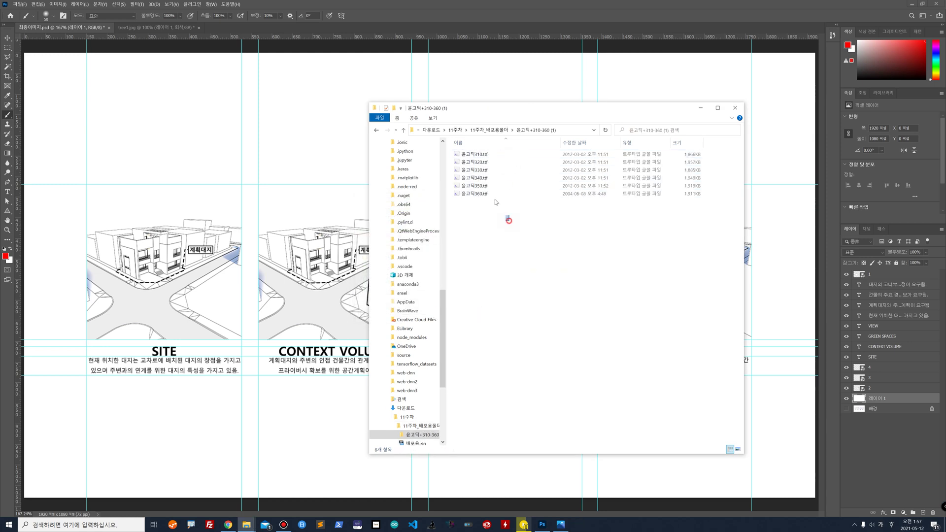
{"action": "left_click_drag", "start_coordinate": [507, 220], "coordinate": [481, 149]}
{"action": "right_click", "coordinate": [479, 154]}
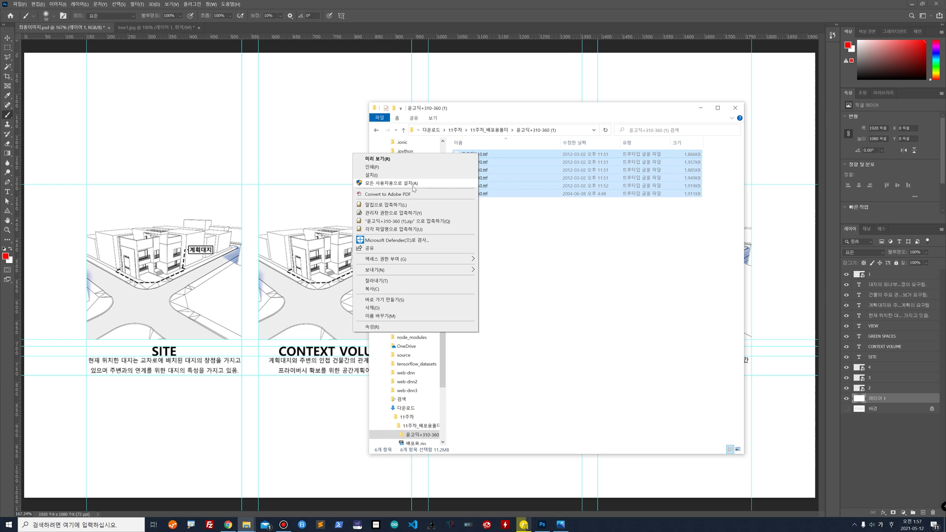
{"action": "left_click", "coordinate": [545, 276]}
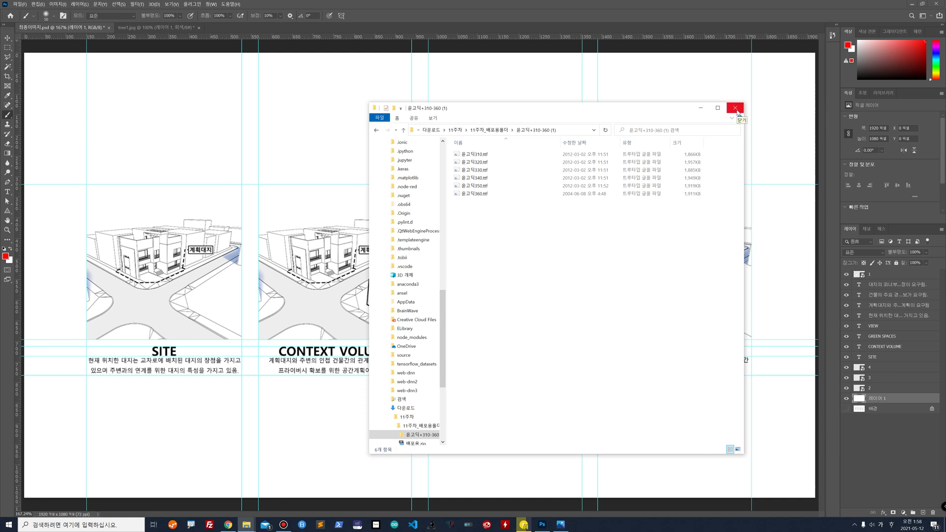
Extract 배포용.zip from the 11주차_배포용폴더 folder into its own folder and open the extracted 배포용 folder
{"action": "left_click", "coordinate": [489, 130]}
{"action": "left_click", "coordinate": [485, 163]}
{"action": "right_click", "coordinate": [485, 163]}
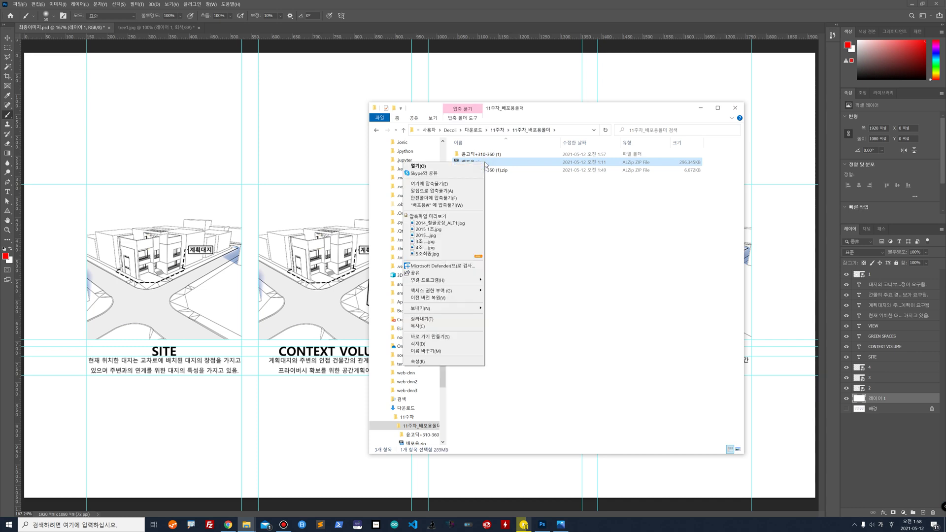
{"action": "left_click", "coordinate": [459, 206]}
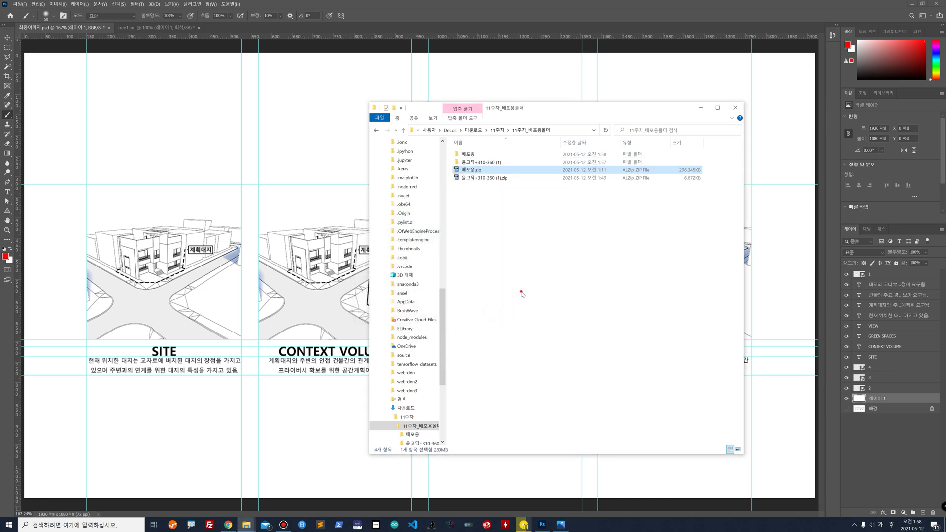
{"action": "double_click", "coordinate": [480, 154]}
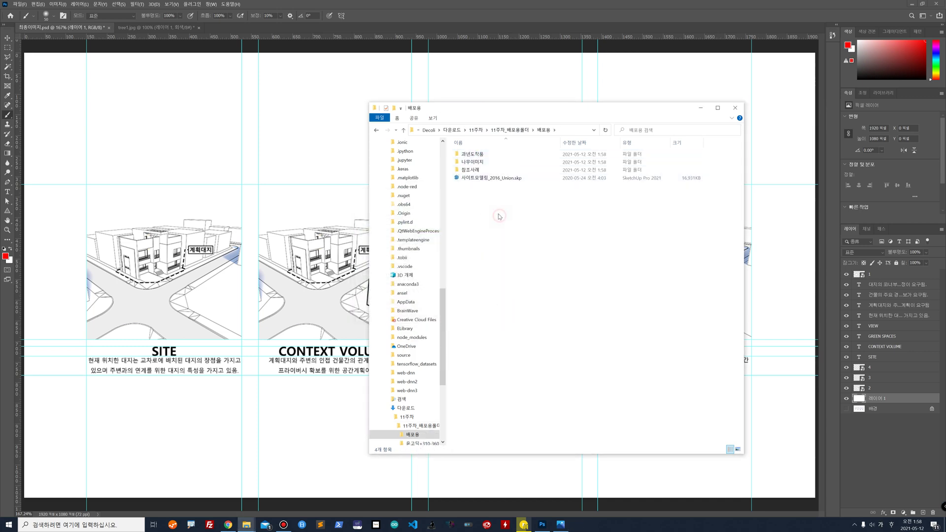
Open the site model 사이트모델링_2016_Union.skp with SketchUp Pro 2020
{"action": "left_click", "coordinate": [485, 180]}
{"action": "right_click", "coordinate": [484, 179]}
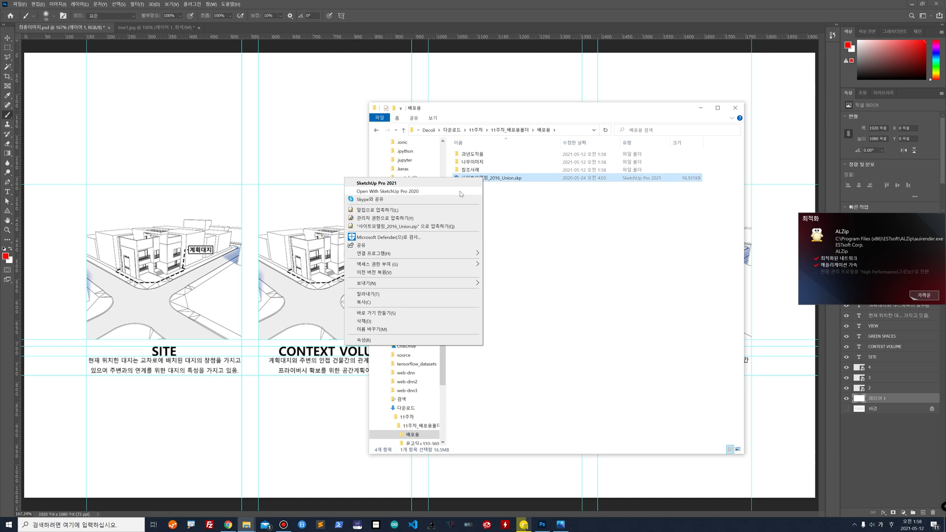
{"action": "left_click", "coordinate": [461, 193]}
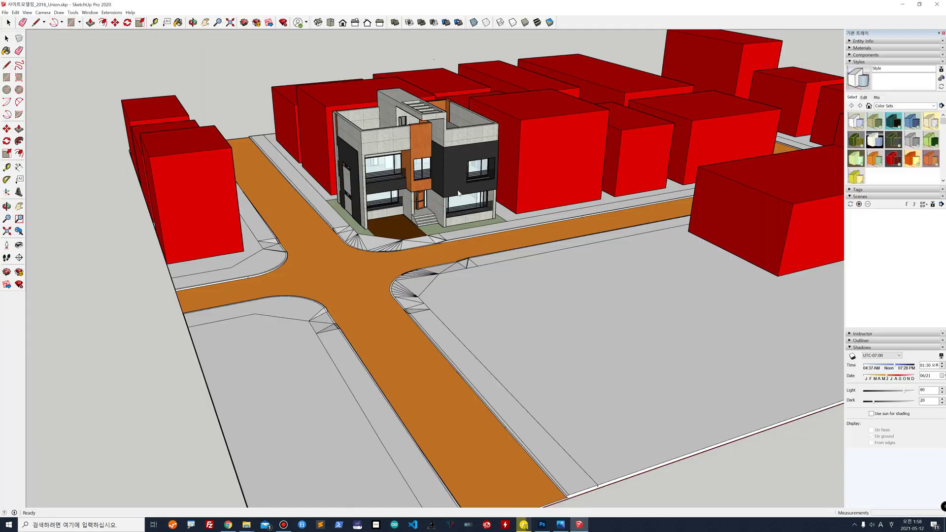
{"action": "left_click", "coordinate": [509, 286]}
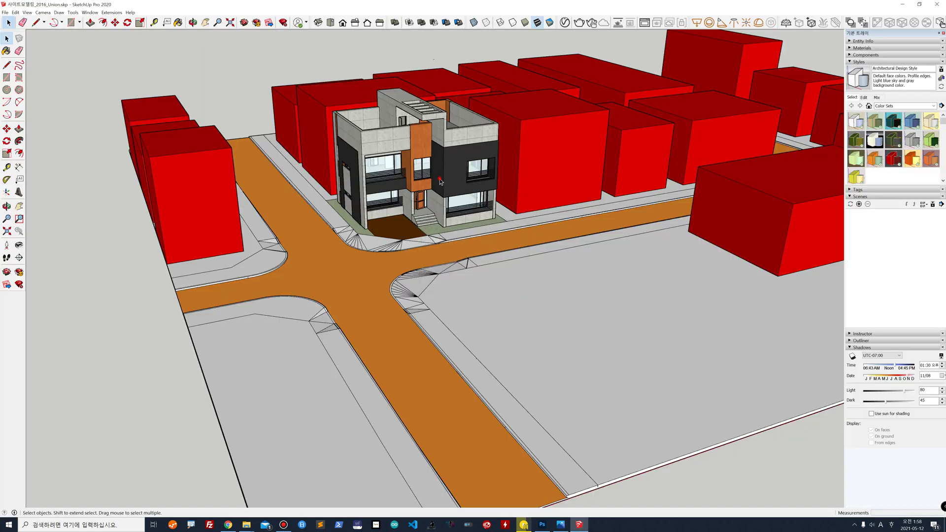
Delete the detailed house from the corner lot of the site model
{"action": "left_click", "coordinate": [354, 155]}
{"action": "left_click", "coordinate": [437, 141]}
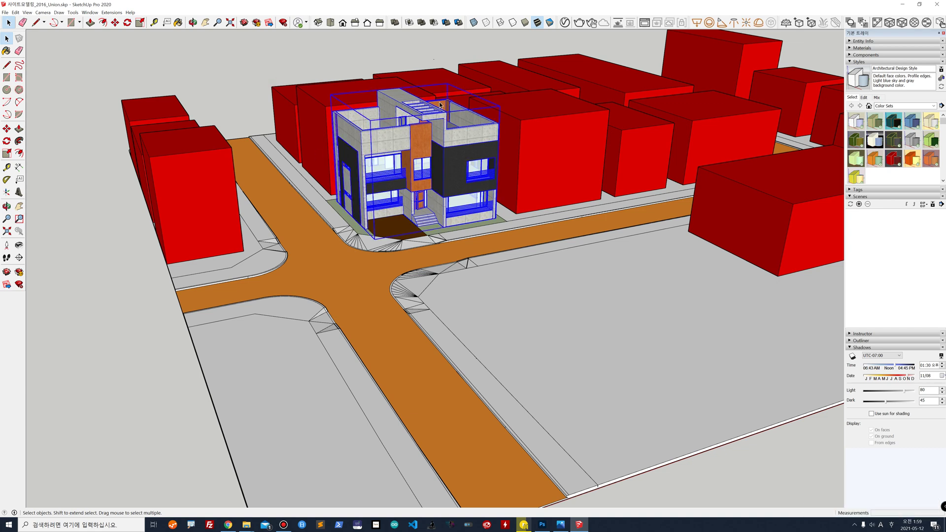
{"action": "key", "text": "Delete"}
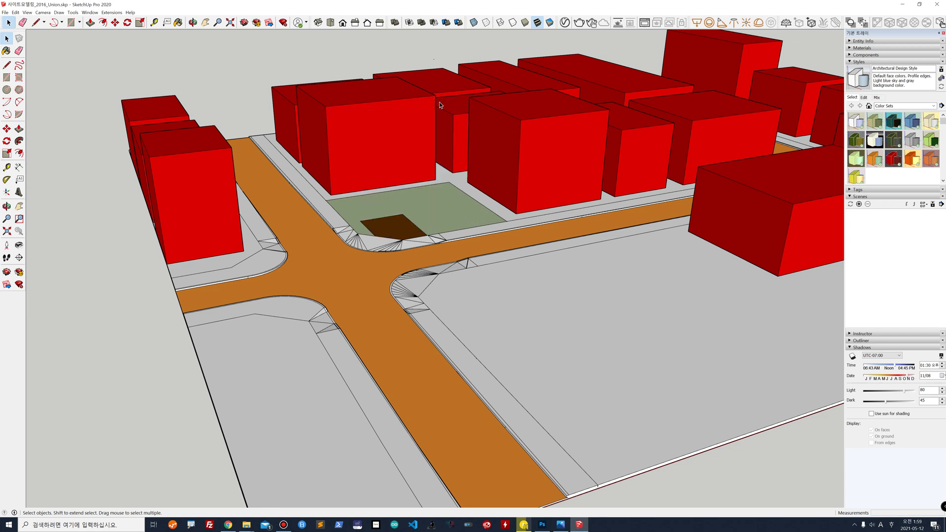
{"action": "left_click", "coordinate": [5, 11]}
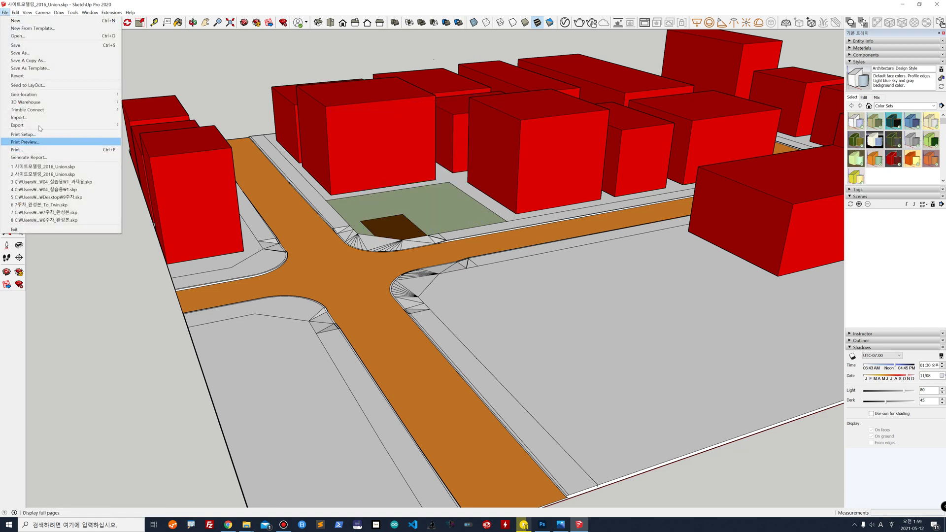
{"action": "mouse_move", "coordinate": [44, 129]}
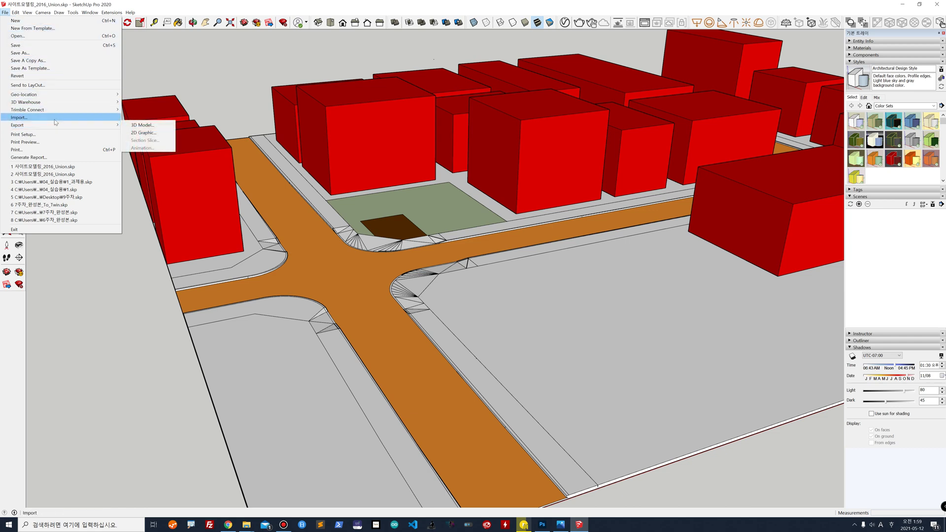
{"action": "key", "text": "Escape"}
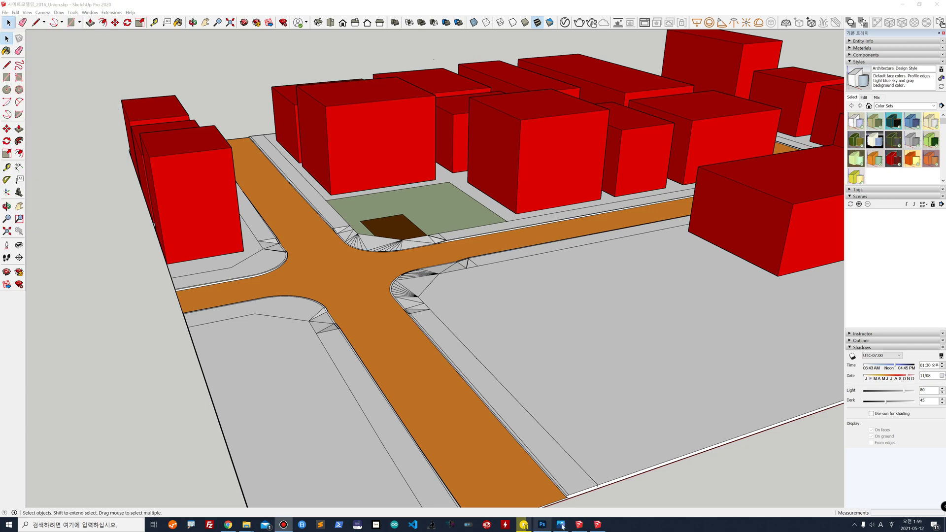
Switch to the Untitled SketchUp model of the house and combine all of its geometry into one group
{"action": "left_click", "coordinate": [597, 525]}
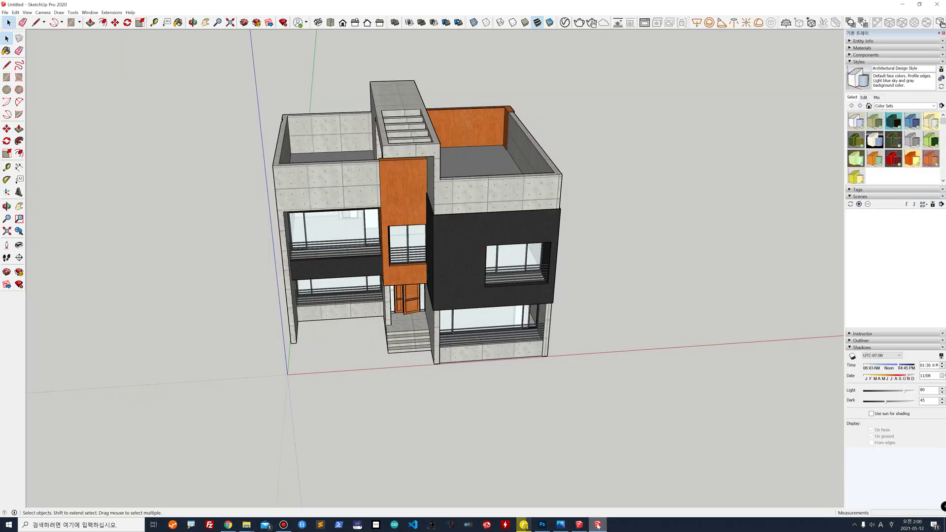
{"action": "left_click", "coordinate": [521, 289]}
{"action": "left_click", "coordinate": [459, 232]}
{"action": "left_click", "coordinate": [622, 386]}
{"action": "left_click_drag", "start_coordinate": [654, 409], "coordinate": [170, 49]}
{"action": "right_click", "coordinate": [394, 143]}
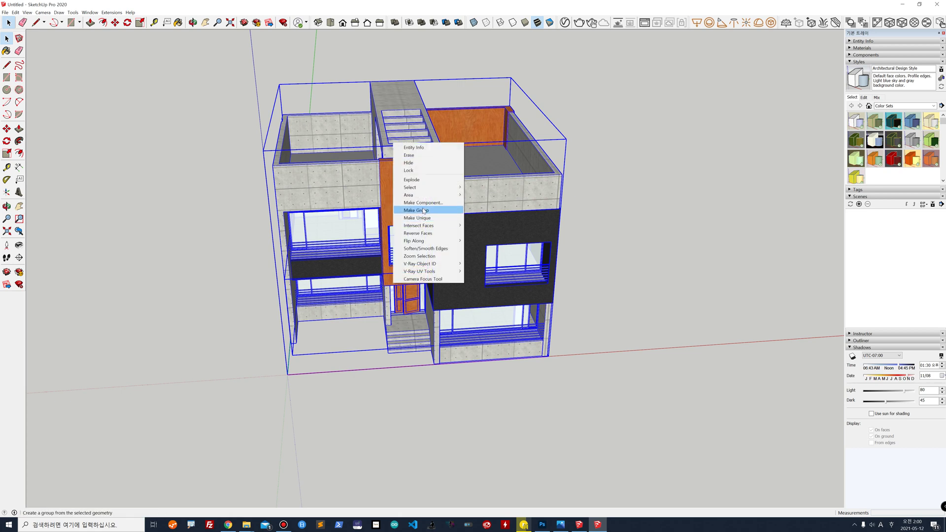
{"action": "left_click", "coordinate": [419, 211]}
{"action": "left_click", "coordinate": [567, 208]}
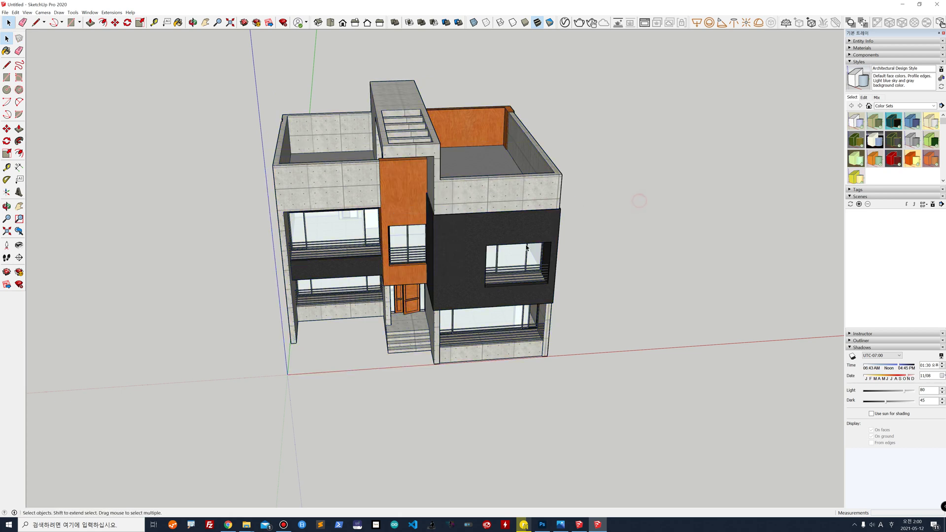
Copy the grouped house to the clipboard
{"action": "left_click", "coordinate": [495, 273]}
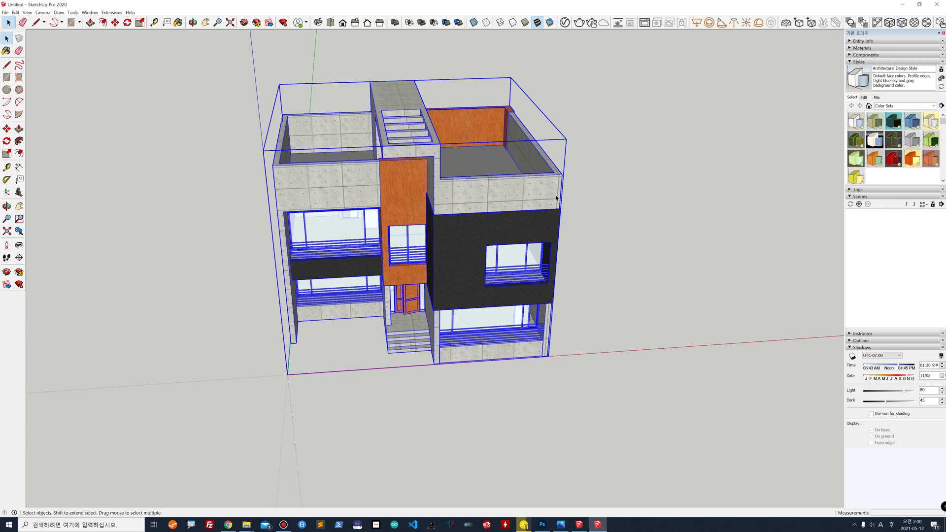
{"action": "left_click", "coordinate": [687, 175]}
{"action": "right_click", "coordinate": [420, 217]}
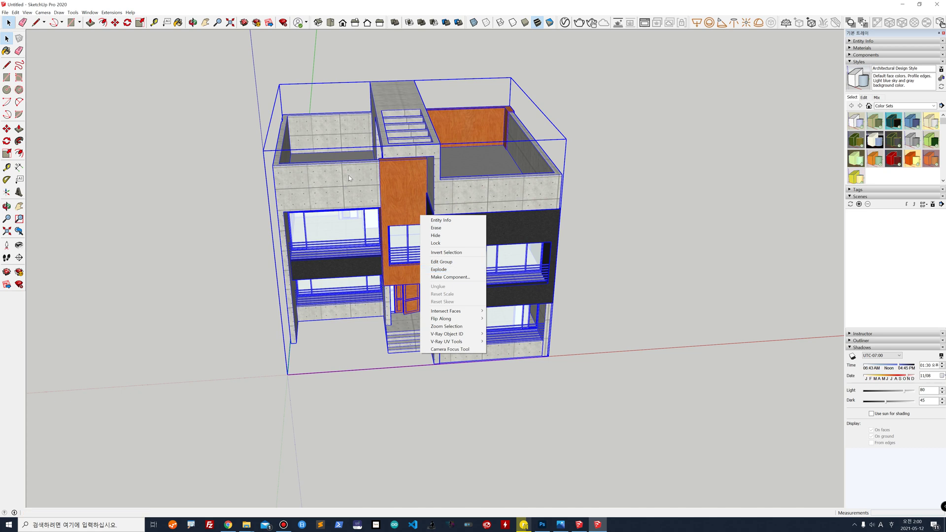
{"action": "left_click", "coordinate": [19, 12]}
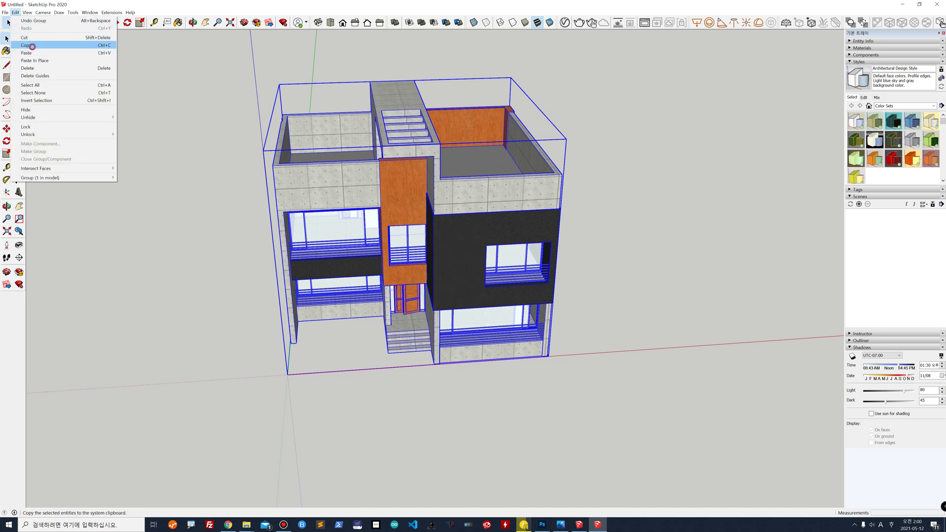
{"action": "left_click", "coordinate": [31, 42]}
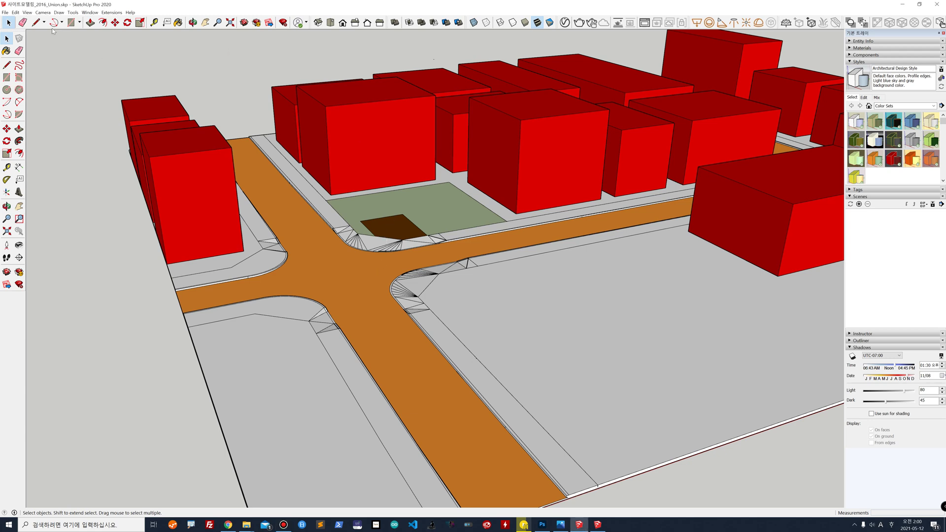
Switch to the site model 사이트모델링_2016_Union.skp and paste the copied house onto the empty green corner lot
{"action": "left_click", "coordinate": [15, 13]}
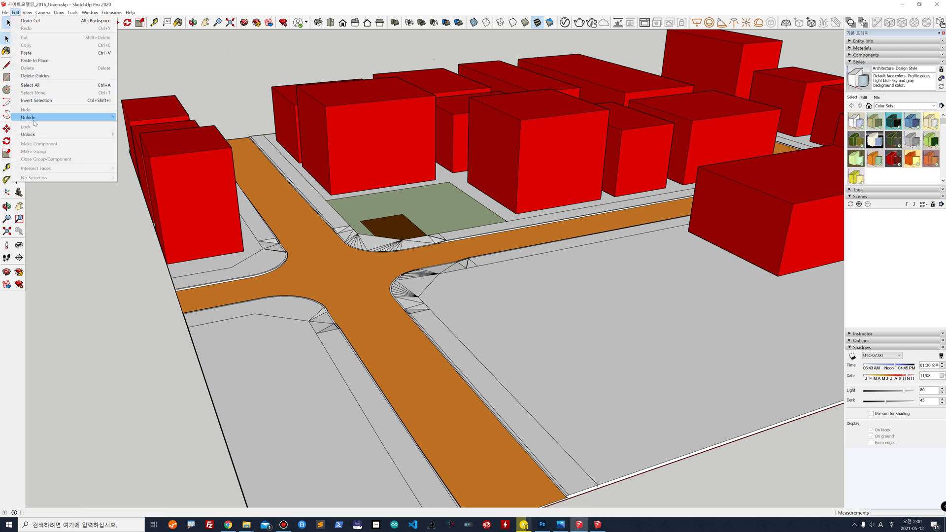
{"action": "left_click", "coordinate": [40, 55]}
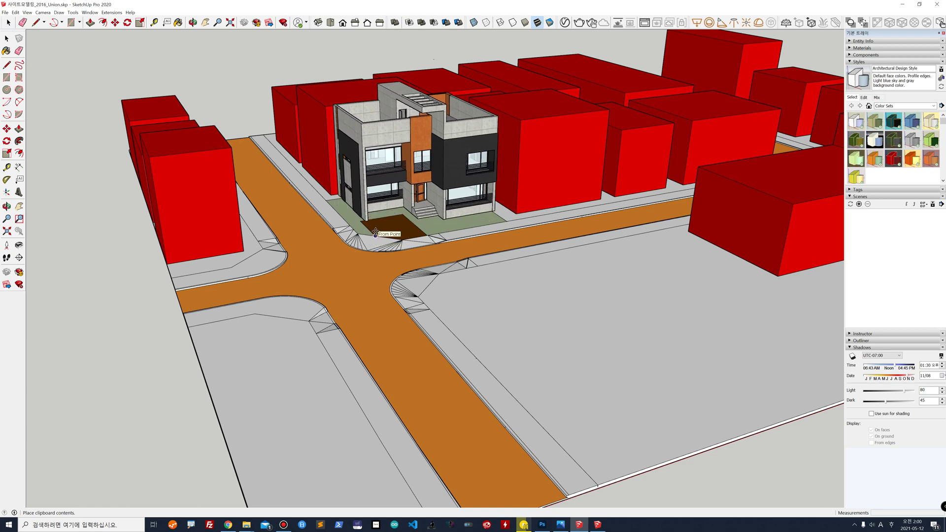
{"action": "scroll", "coordinate": [383, 228], "scroll_direction": "up", "scroll_amount": 6}
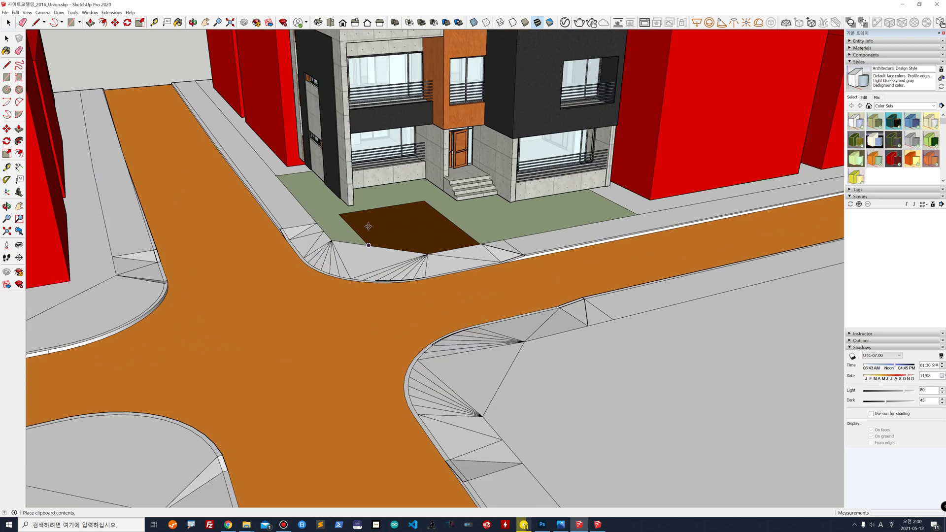
{"action": "scroll", "coordinate": [371, 271], "scroll_direction": "down", "scroll_amount": 8}
{"action": "scroll", "coordinate": [371, 271], "scroll_direction": "up", "scroll_amount": 5}
{"action": "left_click", "coordinate": [392, 305]}
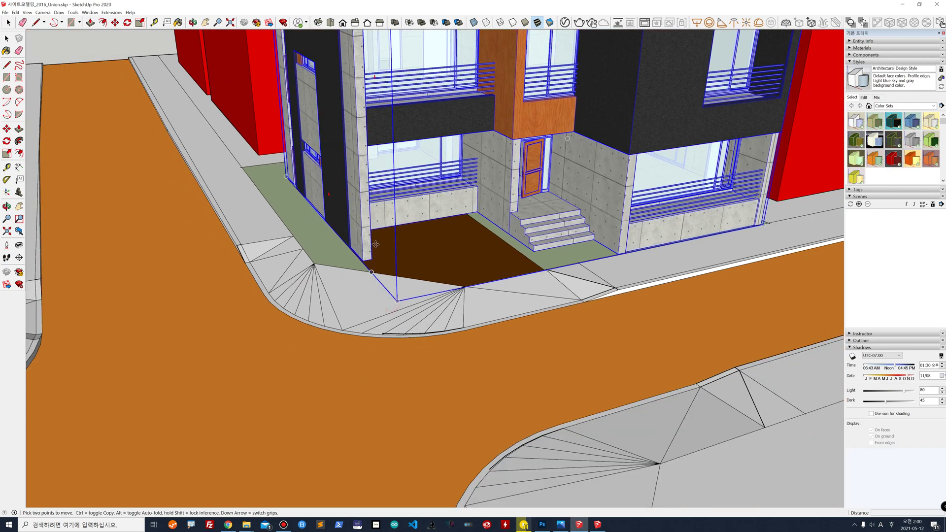
Move the pasted house about 1 m across the corner lot so that it sits within the green site area
{"action": "scroll", "coordinate": [376, 245], "scroll_direction": "down", "scroll_amount": 5}
{"action": "left_click_drag", "start_coordinate": [376, 245], "coordinate": [690, 325]}
{"action": "left_click_drag", "start_coordinate": [347, 234], "coordinate": [397, 286]}
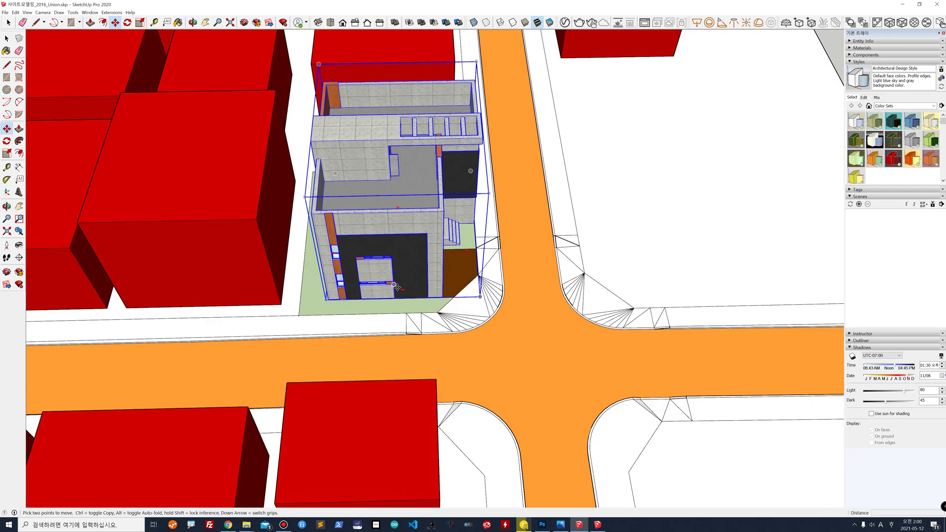
{"action": "left_click", "coordinate": [410, 296]}
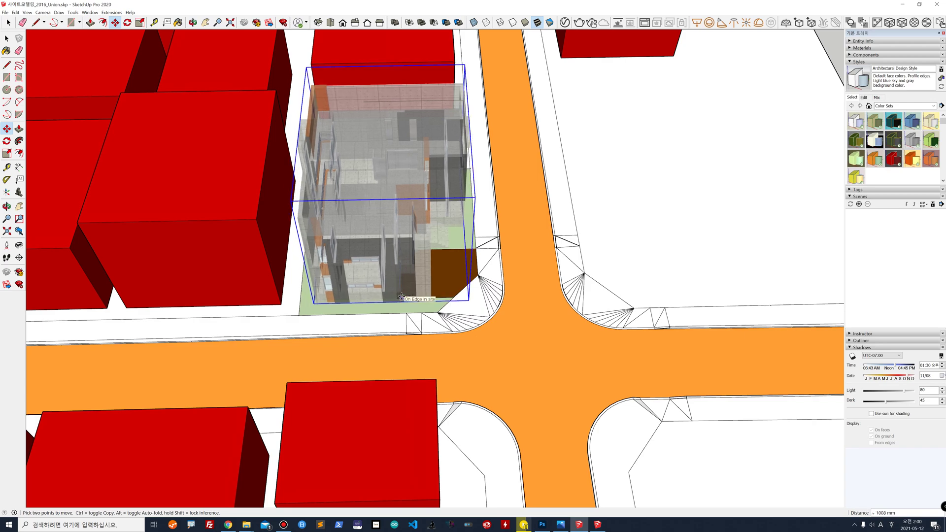
{"action": "left_click", "coordinate": [402, 294]}
Examine the placement of the house on the corner lot from several sides
{"action": "scroll", "coordinate": [402, 294], "scroll_direction": "down", "scroll_amount": 3}
{"action": "left_click_drag", "start_coordinate": [402, 294], "coordinate": [393, 250]}
{"action": "scroll", "coordinate": [524, 282], "scroll_direction": "up", "scroll_amount": 5}
{"action": "scroll", "coordinate": [524, 282], "scroll_direction": "up", "scroll_amount": 3}
{"action": "scroll", "coordinate": [697, 121], "scroll_direction": "up", "scroll_amount": 3}
{"action": "scroll", "coordinate": [393, 251], "scroll_direction": "down", "scroll_amount": 10}
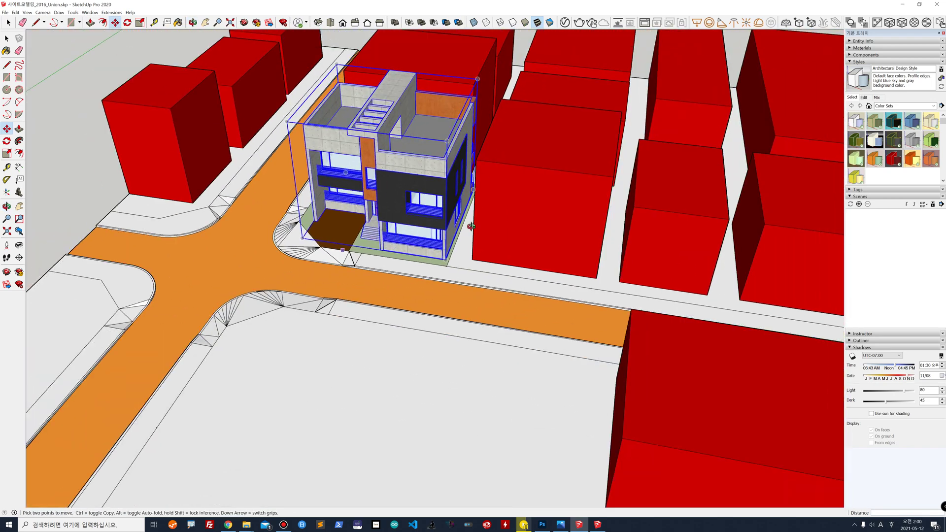
{"action": "scroll", "coordinate": [571, 172], "scroll_direction": "up", "scroll_amount": 6}
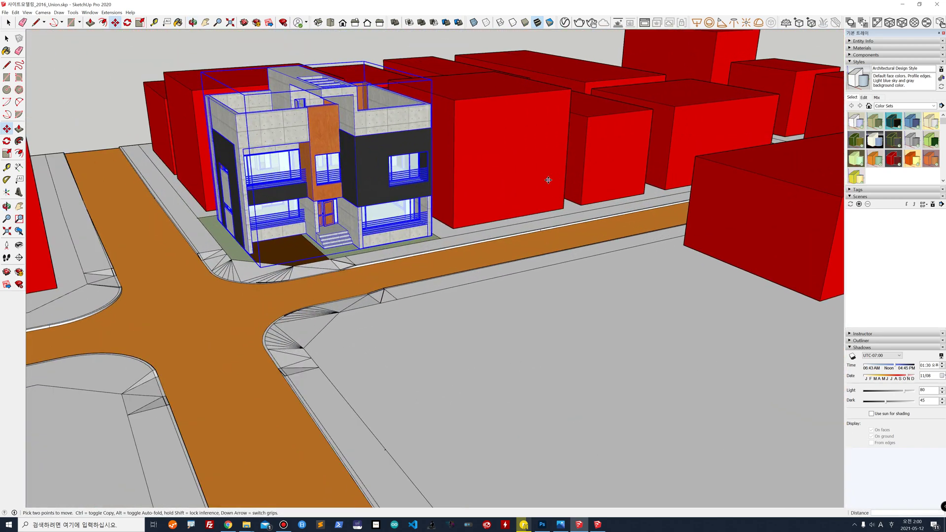
{"action": "scroll", "coordinate": [500, 236], "scroll_direction": "up", "scroll_amount": 2}
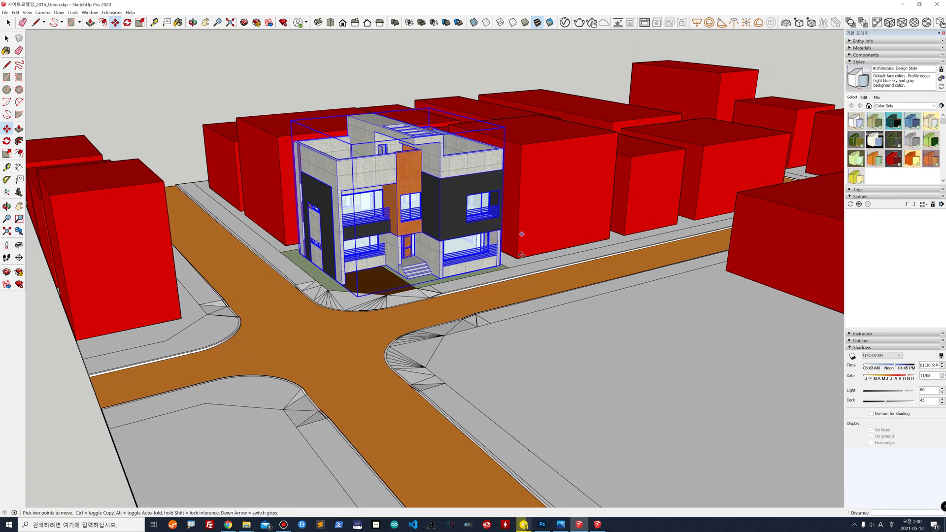
Check the finished concept diagrams in Photoshop and frame the house and road intersection similarly in the site model, leaving the house deselected
{"action": "left_click", "coordinate": [542, 524]}
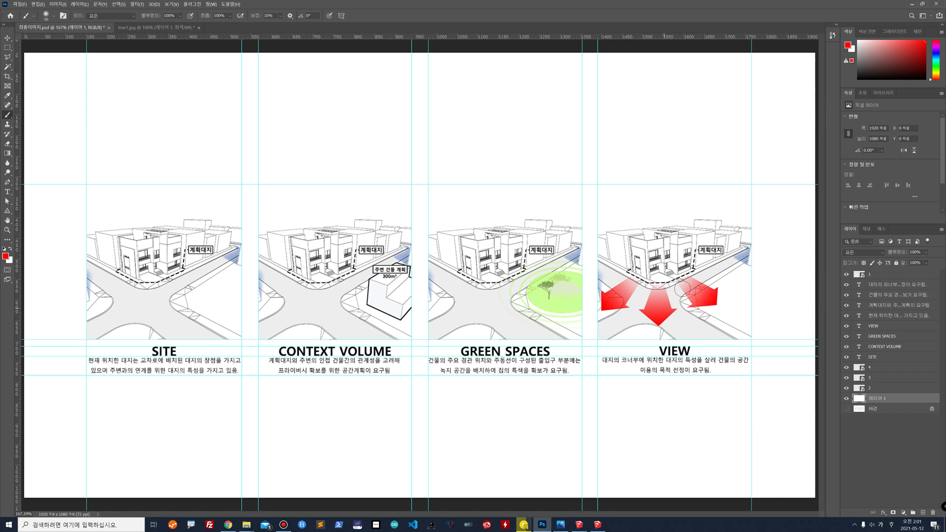
{"action": "left_click", "coordinate": [911, 3]}
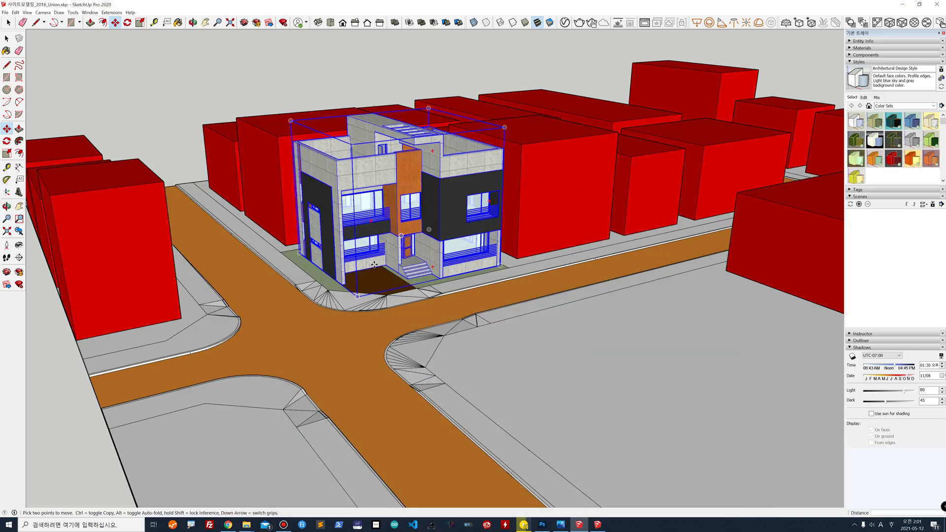
{"action": "key", "text": "o"}
{"action": "left_click_drag", "start_coordinate": [373, 266], "coordinate": [423, 249]}
{"action": "scroll", "coordinate": [423, 250], "scroll_direction": "up", "scroll_amount": 2}
{"action": "key", "text": "m"}
{"action": "scroll", "coordinate": [411, 247], "scroll_direction": "down", "scroll_amount": 1}
{"action": "scroll", "coordinate": [412, 247], "scroll_direction": "up", "scroll_amount": 2}
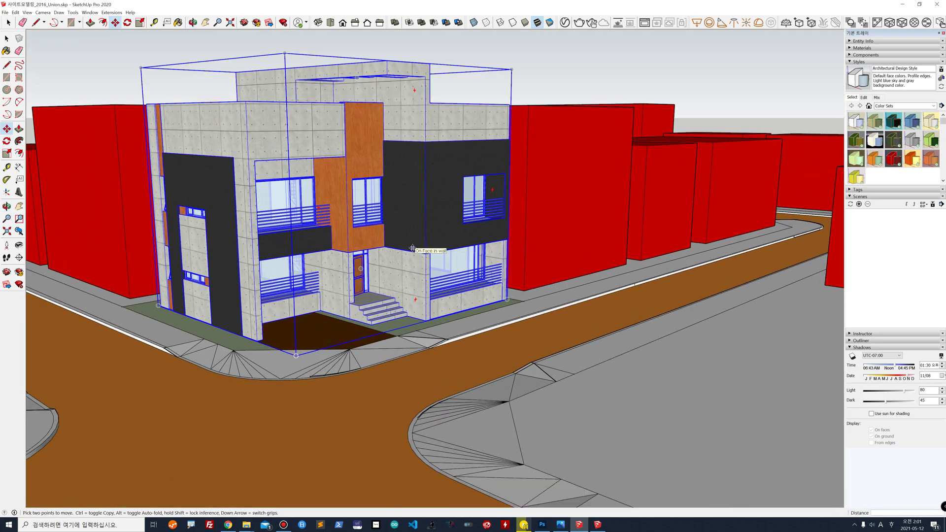
{"action": "scroll", "coordinate": [412, 248], "scroll_direction": "down", "scroll_amount": 3}
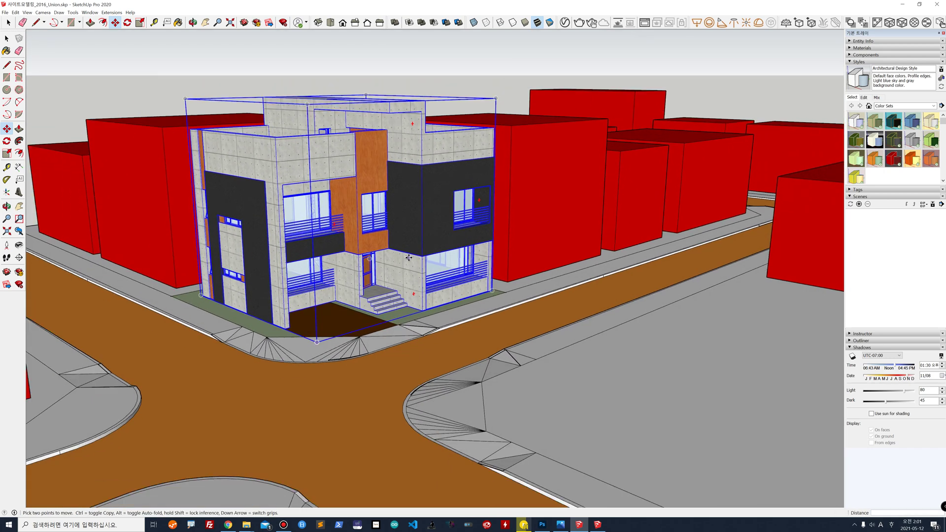
{"action": "scroll", "coordinate": [409, 257], "scroll_direction": "up", "scroll_amount": 1}
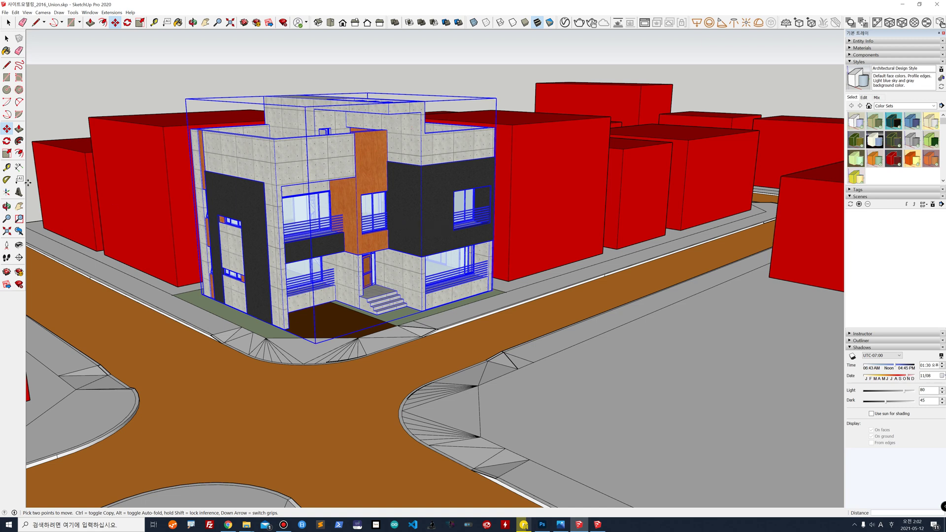
{"action": "left_click", "coordinate": [6, 38]}
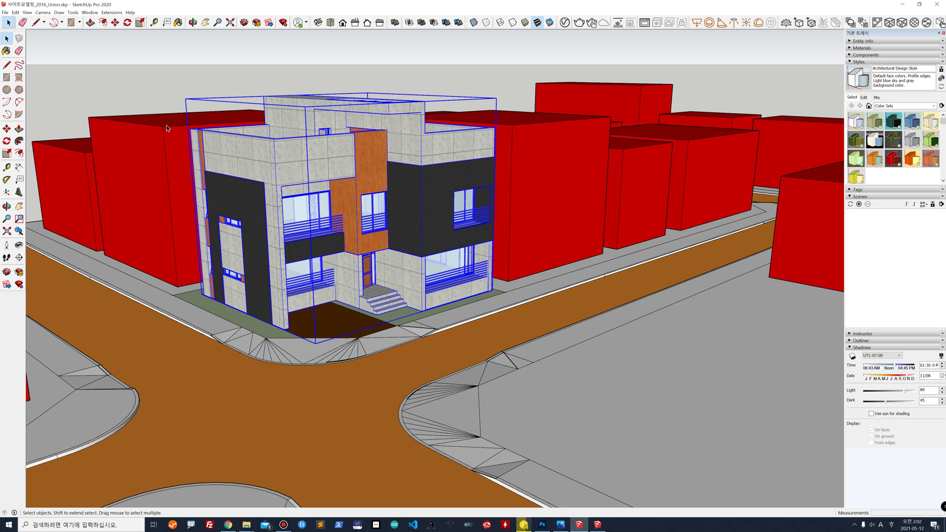
{"action": "left_click", "coordinate": [177, 81]}
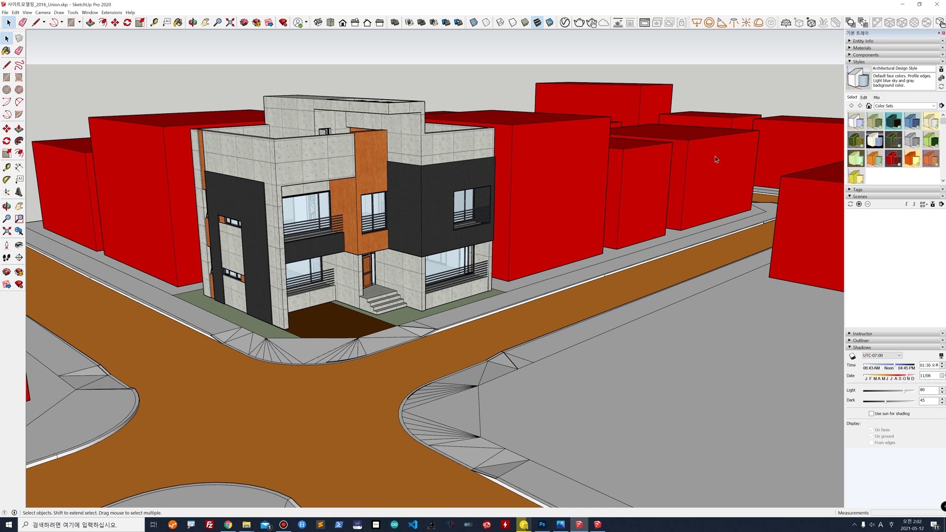
Remove the Scenes section from the default tray, add it back and expand it
{"action": "left_click", "coordinate": [92, 12]}
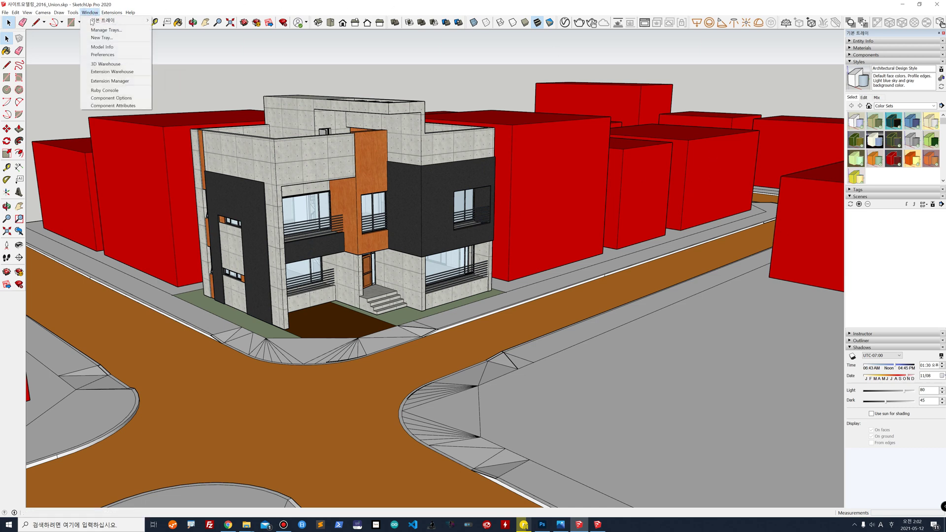
{"action": "mouse_move", "coordinate": [109, 21]}
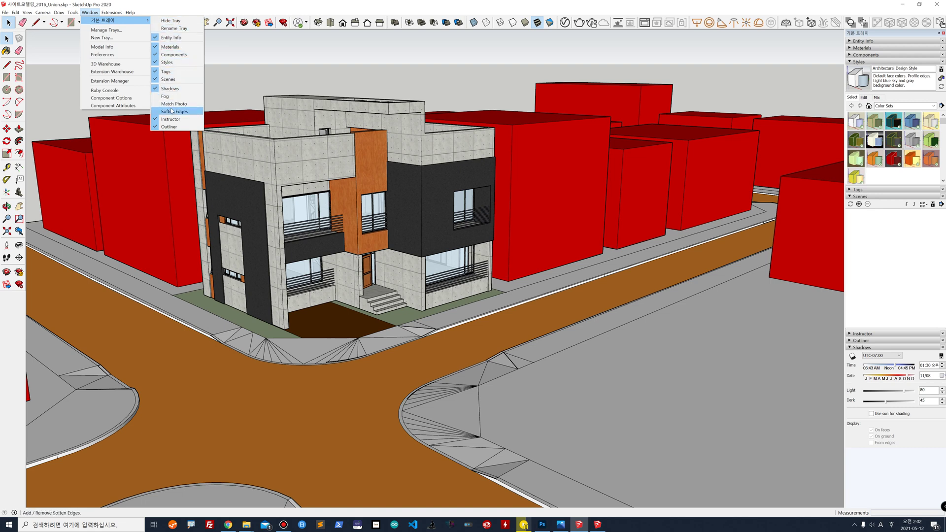
{"action": "left_click", "coordinate": [168, 79]}
{"action": "left_click", "coordinate": [111, 13]}
{"action": "mouse_move", "coordinate": [90, 12]}
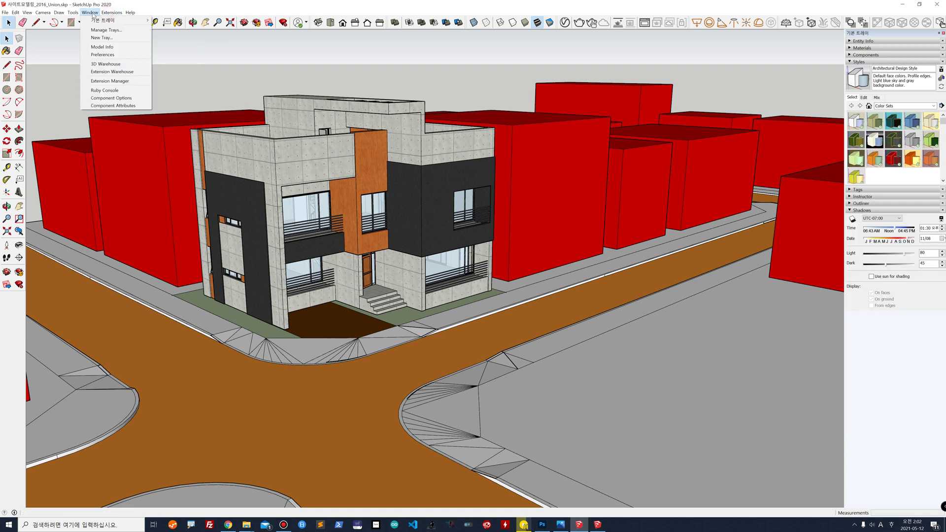
{"action": "mouse_move", "coordinate": [119, 25]}
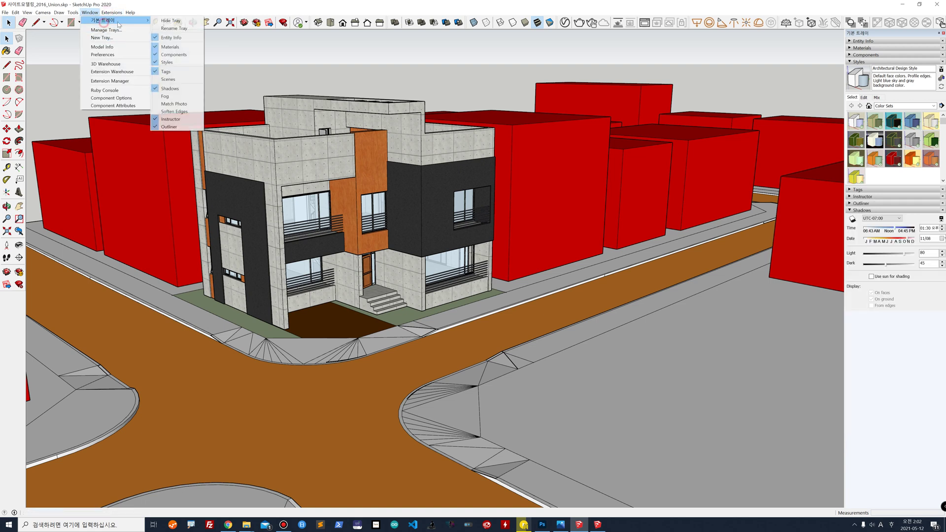
{"action": "left_click", "coordinate": [168, 80]}
{"action": "left_click", "coordinate": [850, 315]}
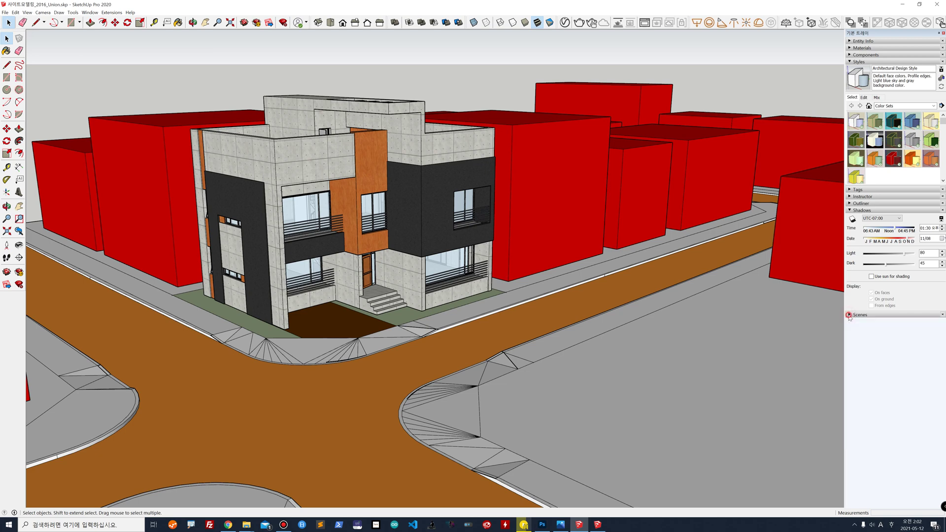
{"action": "left_click", "coordinate": [851, 315]}
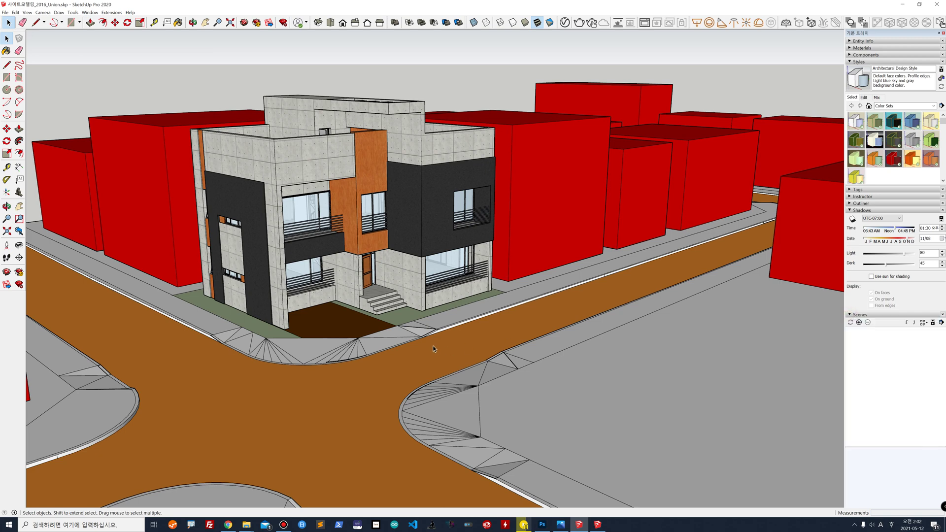
Save the corner view of the house and intersection as a new scene
{"action": "key", "text": "o"}
{"action": "left_click_drag", "start_coordinate": [459, 324], "coordinate": [449, 326]}
{"action": "key", "text": "space"}
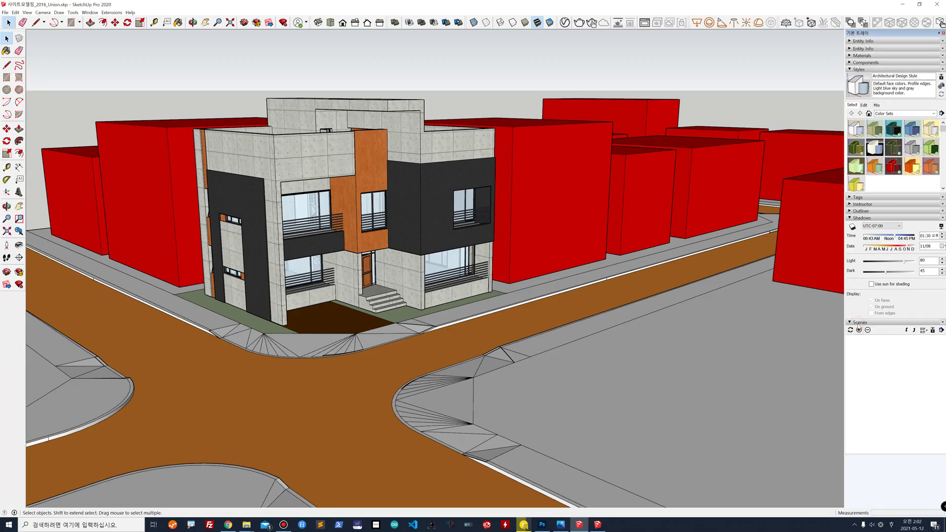
{"action": "left_click", "coordinate": [858, 330]}
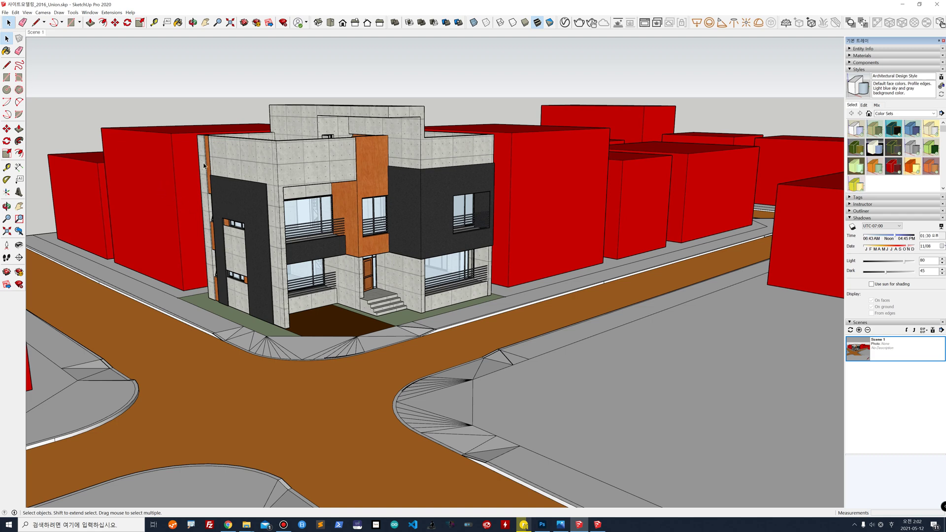
Set the size multiplier of the V-Ray SunLight to 50
{"action": "left_click", "coordinate": [567, 24]}
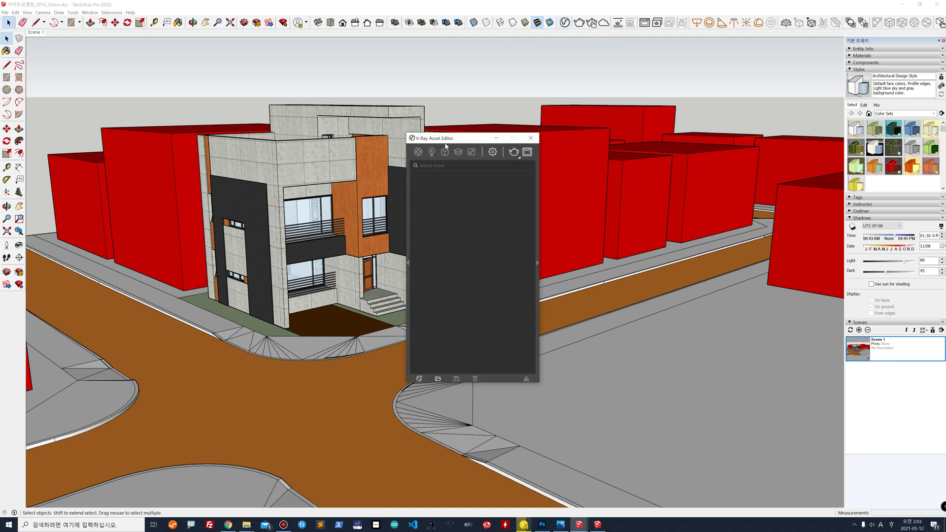
{"action": "left_click", "coordinate": [431, 153]}
{"action": "left_click", "coordinate": [433, 186]}
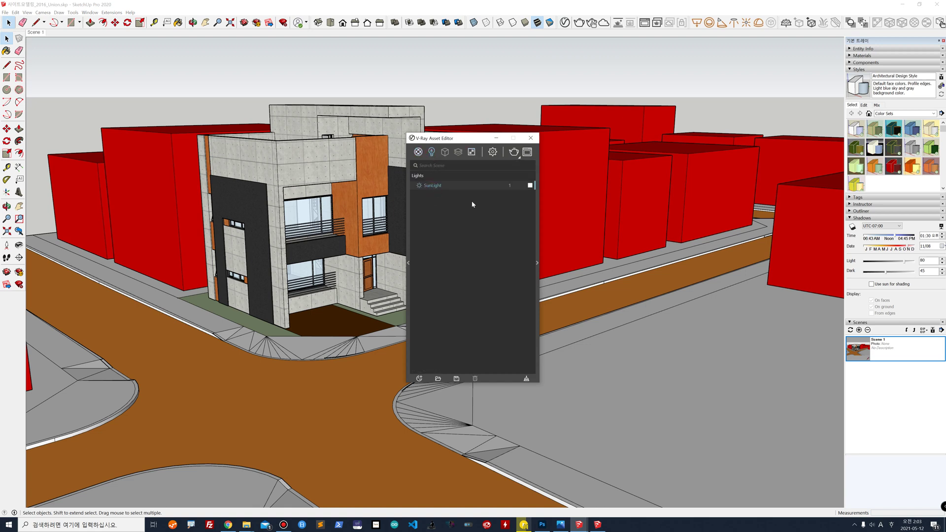
{"action": "left_click", "coordinate": [537, 264]}
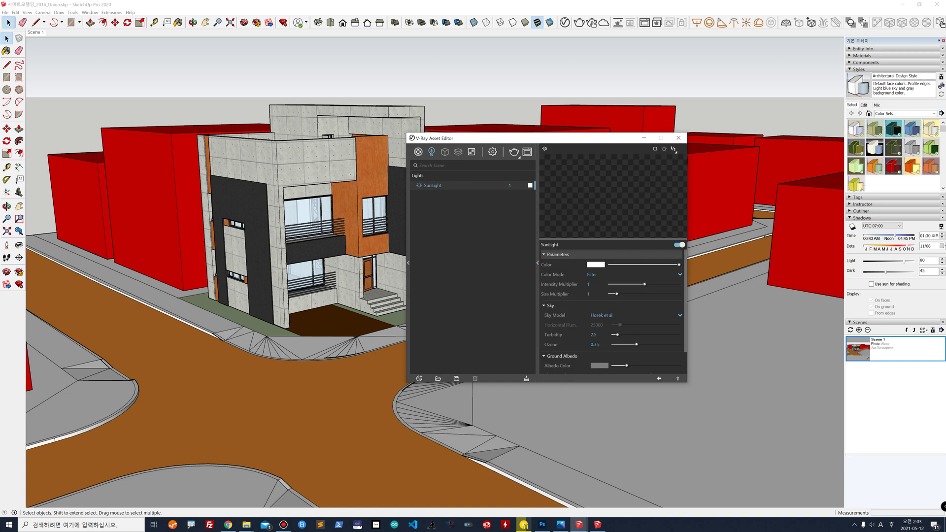
{"action": "left_click", "coordinate": [593, 294]}
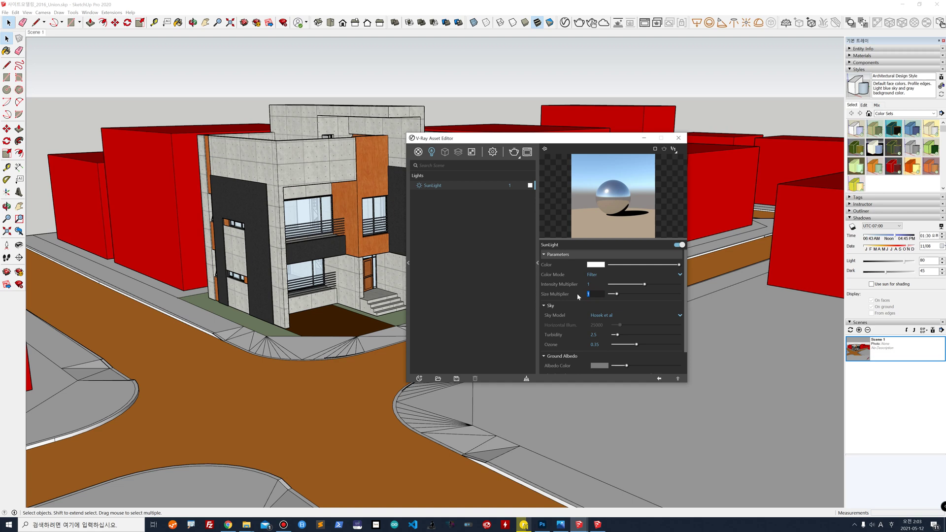
{"action": "key", "text": "BackSpace"}
{"action": "type", "text": "50"}
{"action": "key", "text": "Return"}
Enable the safe frame in the V-Ray render output settings and set the aspect ratio to 1:1 - Square
{"action": "left_click", "coordinate": [492, 153]}
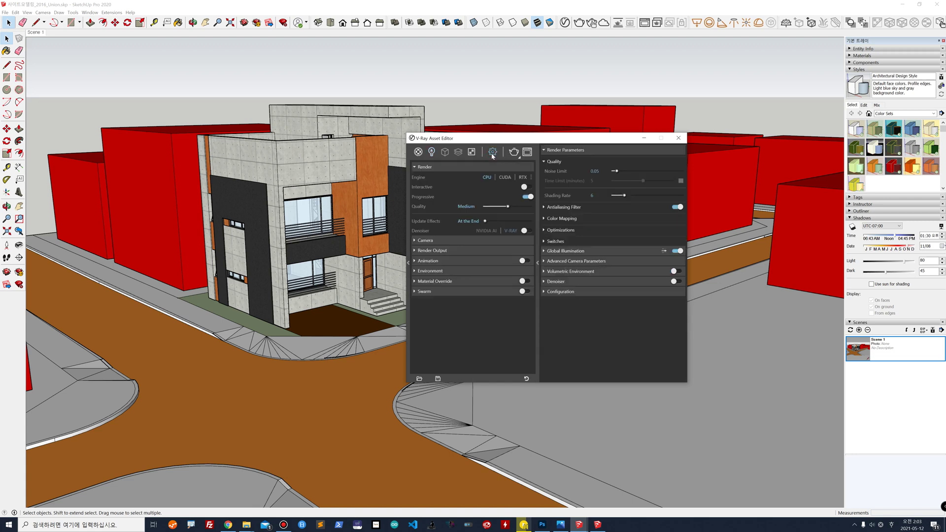
{"action": "left_click", "coordinate": [419, 252]}
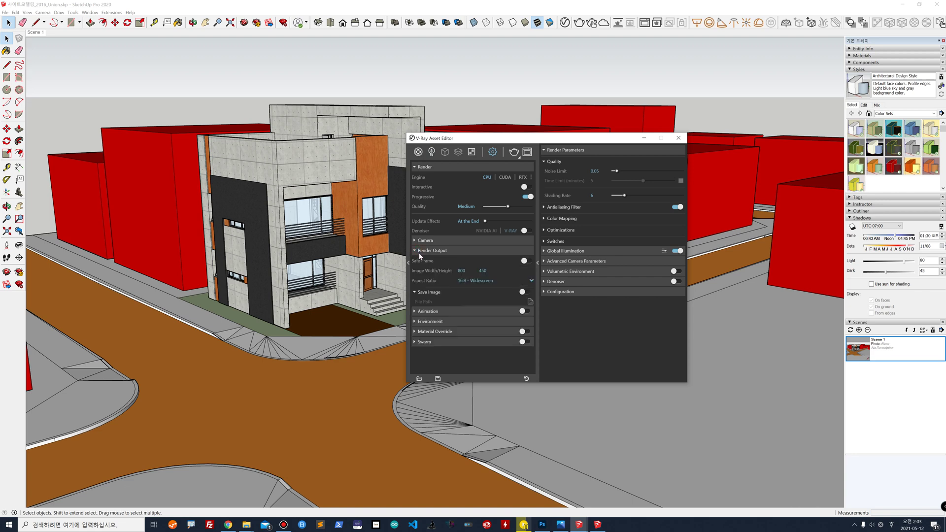
{"action": "left_click", "coordinate": [524, 261]}
{"action": "left_click", "coordinate": [466, 281]}
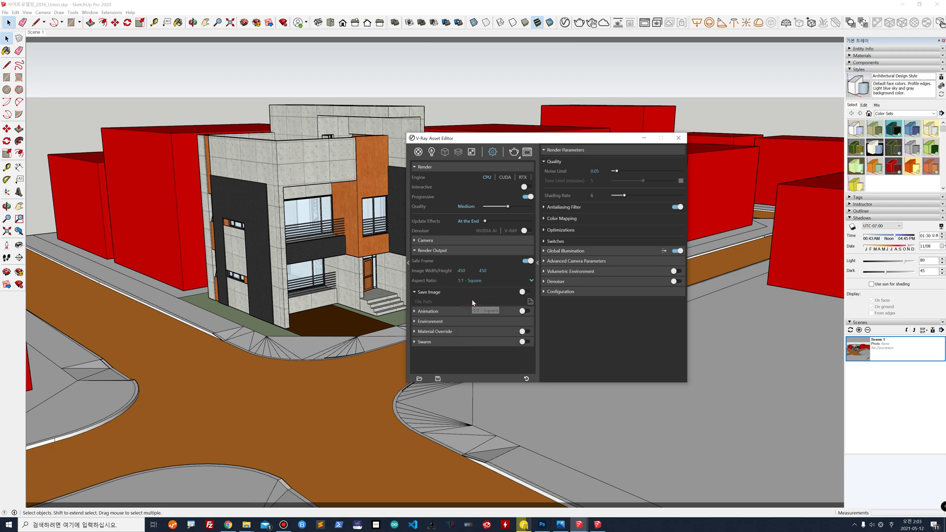
Switch to Photoshop to examine the square frame of the SITE diagram in the final layout, and return to the site model
{"action": "left_click", "coordinate": [476, 310]}
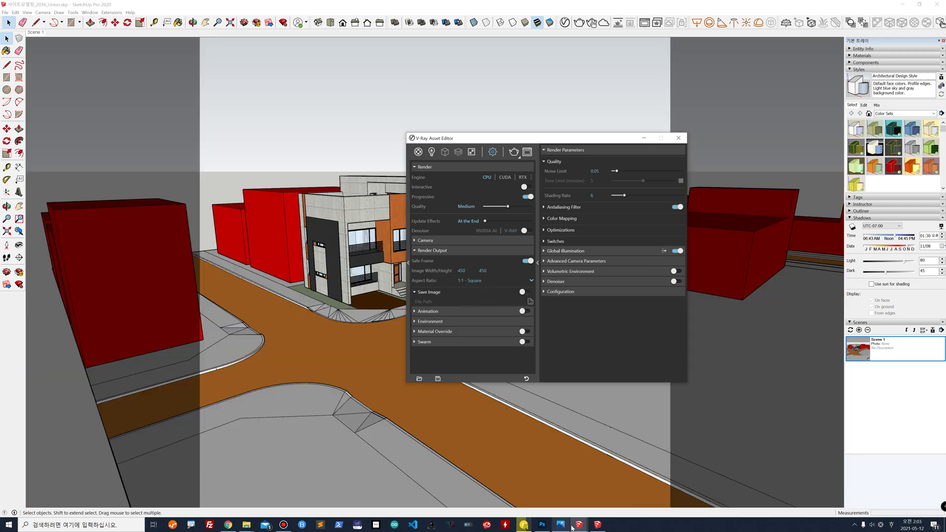
{"action": "left_click", "coordinate": [543, 525]}
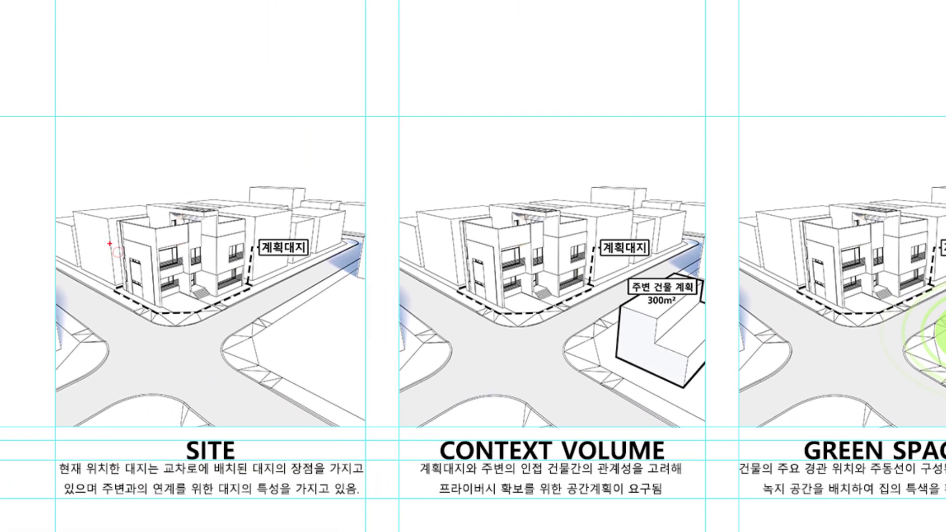
{"action": "mouse_move", "coordinate": [53, 105]}
{"action": "left_mouse_down"}
{"action": "mouse_move", "coordinate": [175, 295]}
{"action": "mouse_move", "coordinate": [370, 434]}
{"action": "left_mouse_up"}
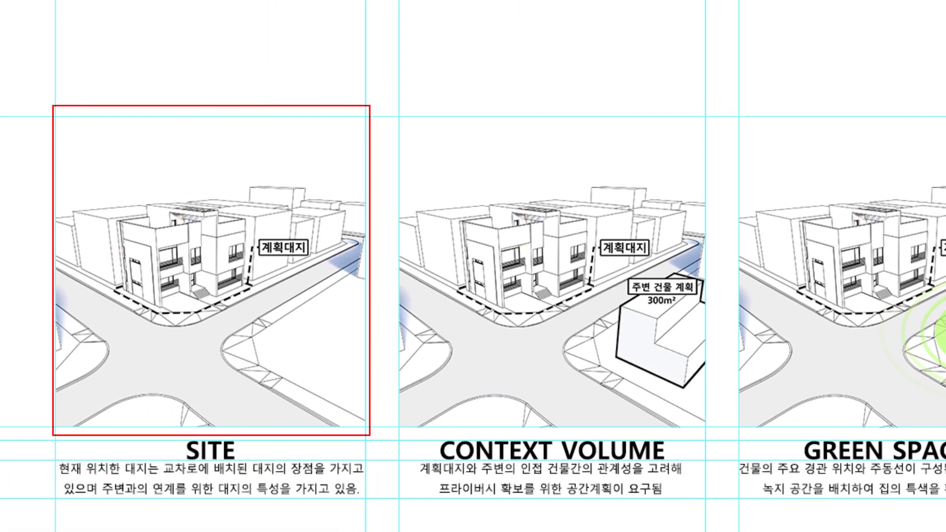
{"action": "mouse_move", "coordinate": [12, 253]}
{"action": "left_mouse_down"}
{"action": "mouse_move", "coordinate": [1, 296]}
{"action": "mouse_move", "coordinate": [19, 284]}
{"action": "mouse_move", "coordinate": [36, 300]}
{"action": "left_mouse_up"}
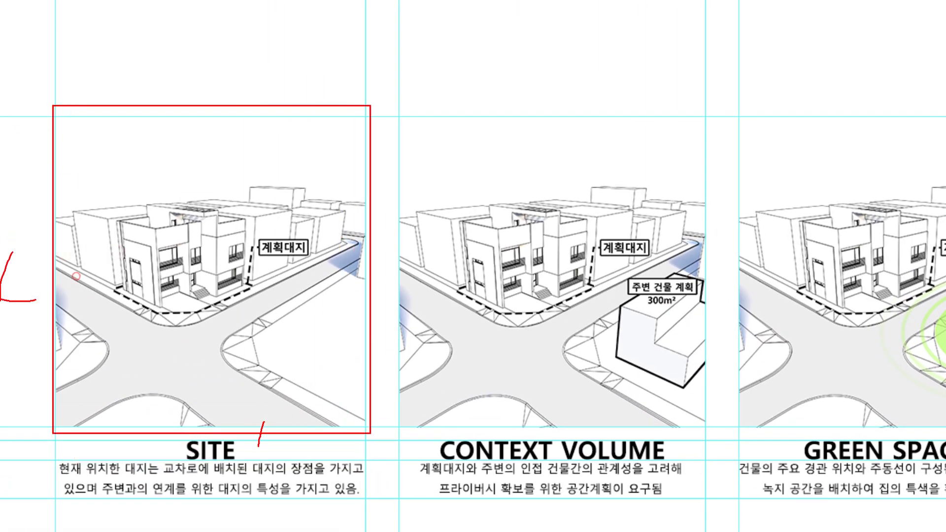
{"action": "left_click_drag", "start_coordinate": [59, 269], "coordinate": [1, 254]}
{"action": "left_click_drag", "start_coordinate": [258, 415], "coordinate": [295, 389]}
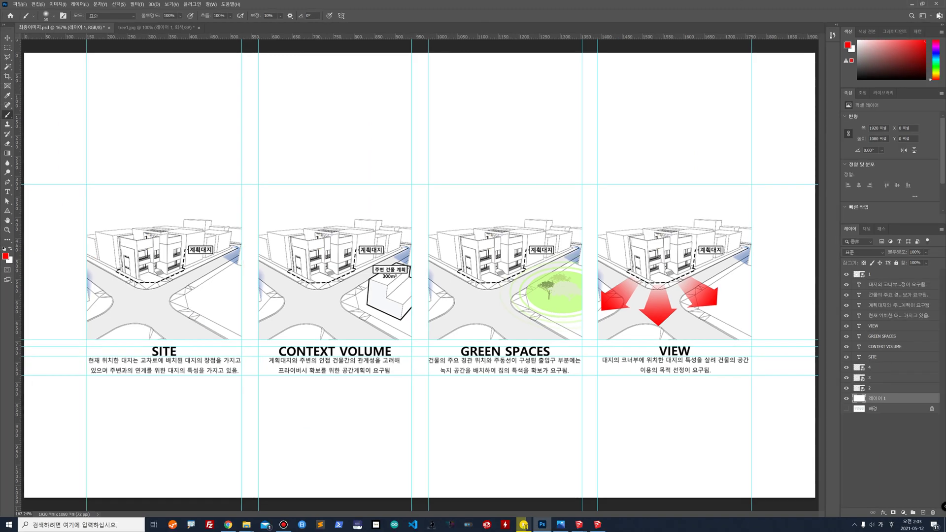
{"action": "left_click", "coordinate": [912, 3]}
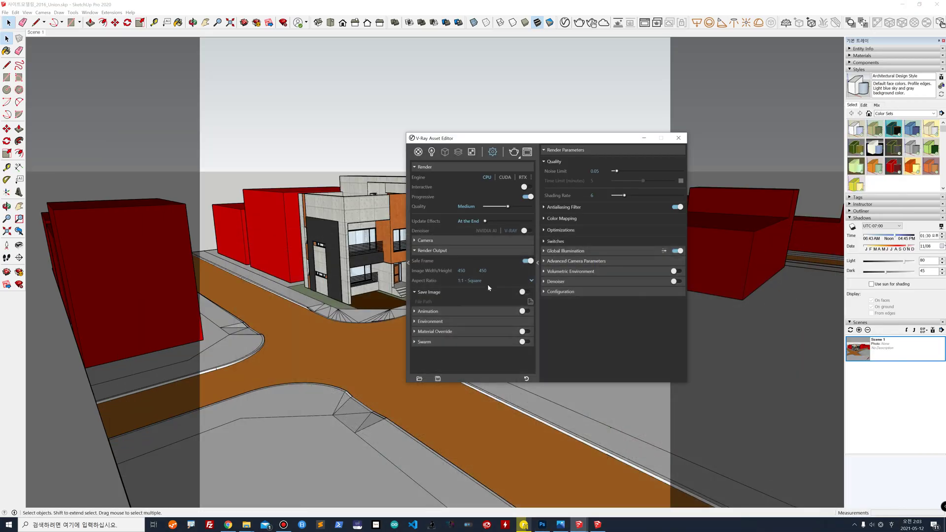
Set the V-Ray render output size to 2000 × 2000 and enable Material Override
{"action": "left_click", "coordinate": [469, 273]}
{"action": "type", "text": "2000"}
{"action": "key", "text": "Tab"}
{"action": "left_click", "coordinate": [428, 241]}
{"action": "left_click", "coordinate": [427, 241]}
{"action": "left_click", "coordinate": [526, 332]}
{"action": "left_click_drag", "start_coordinate": [458, 142], "coordinate": [548, 143]}
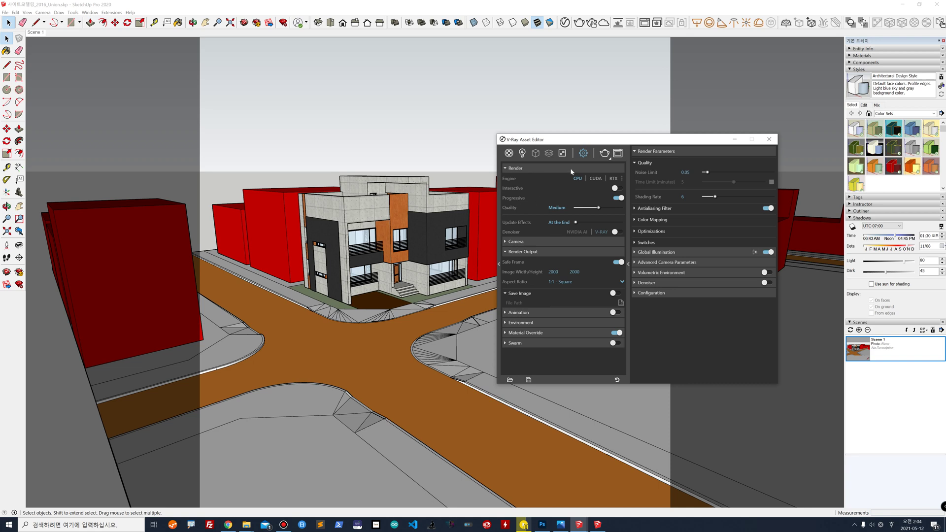
Enable interactive mode in the V-Ray render settings and start an interactive render
{"action": "left_click_drag", "start_coordinate": [638, 140], "coordinate": [631, 109]}
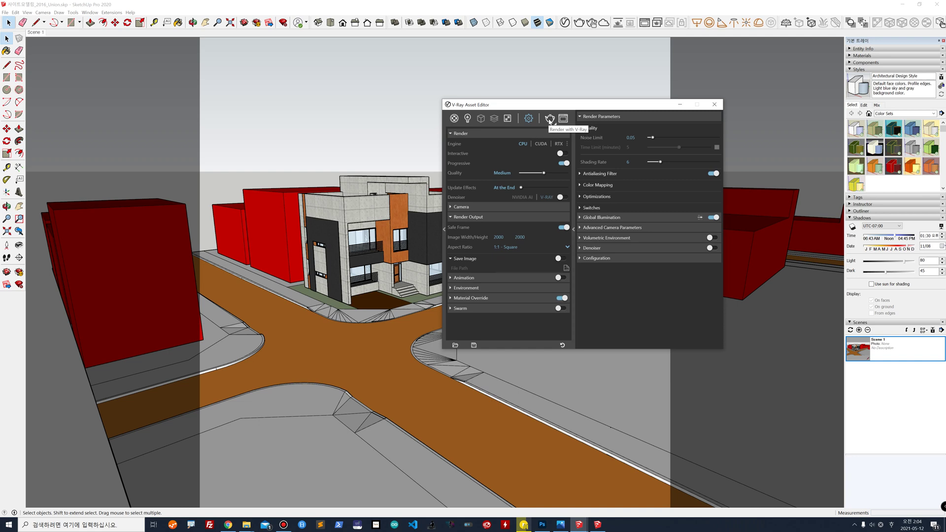
{"action": "left_click", "coordinate": [561, 154]}
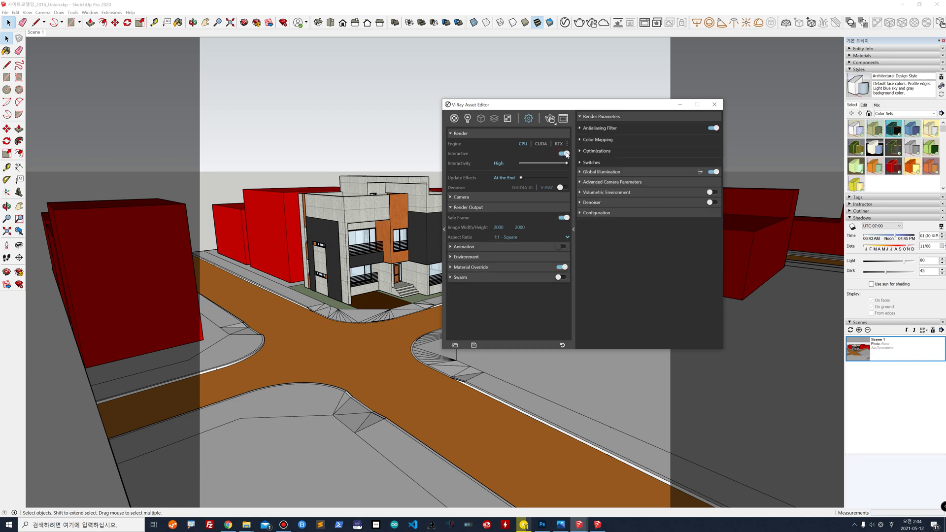
{"action": "left_click", "coordinate": [552, 120]}
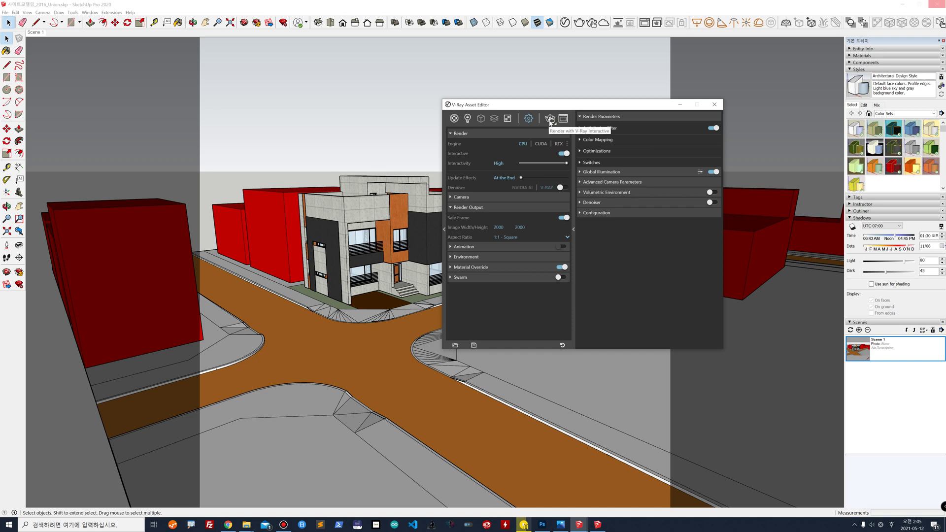
{"action": "left_click", "coordinate": [550, 120]}
{"action": "left_click", "coordinate": [564, 122]}
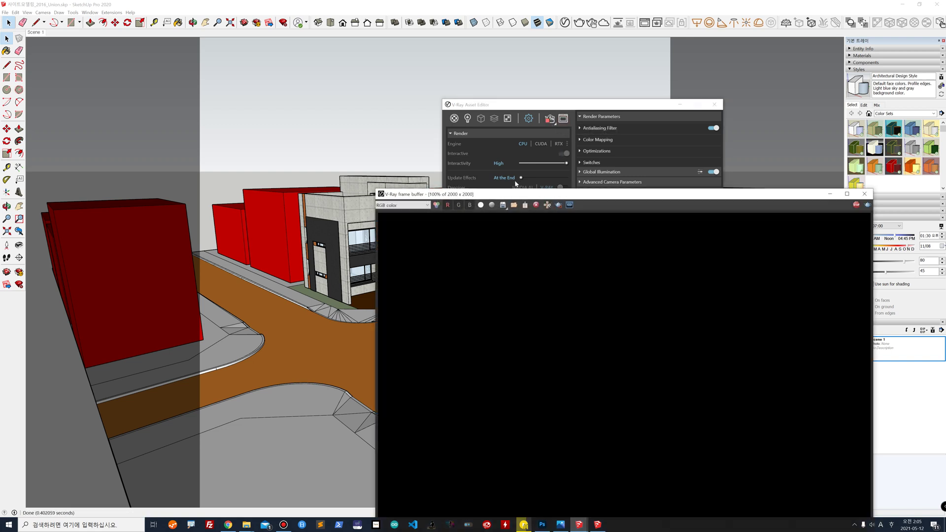
Show the render at 50% in a smaller frame buffer window, with the V-Ray Asset Editor placed beside it
{"action": "left_click_drag", "start_coordinate": [510, 199], "coordinate": [247, 22]}
{"action": "left_click_drag", "start_coordinate": [640, 104], "coordinate": [803, 87]}
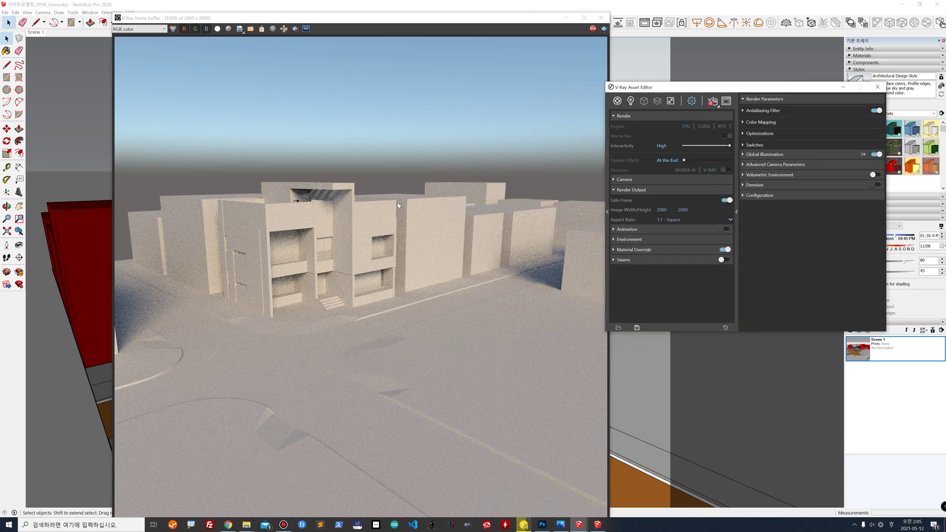
{"action": "scroll", "coordinate": [398, 205], "scroll_direction": "down", "scroll_amount": 1}
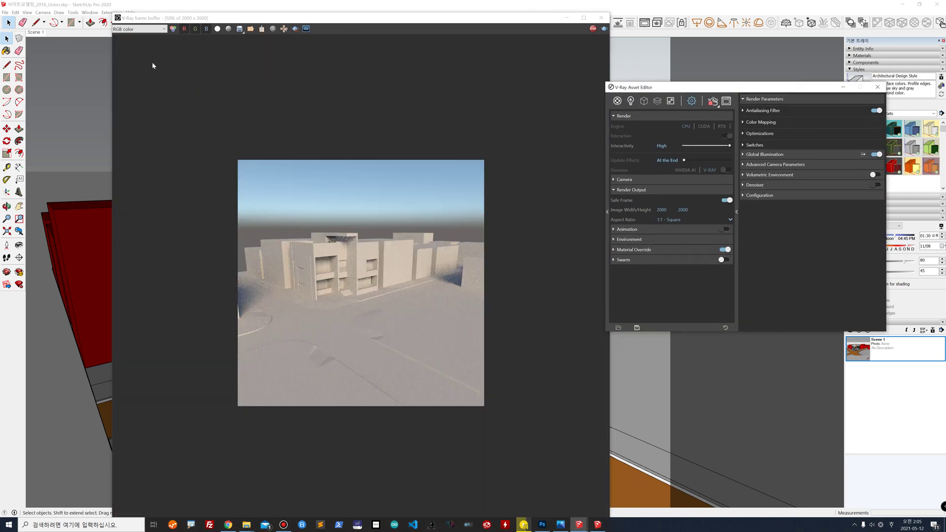
{"action": "scroll", "coordinate": [322, 150], "scroll_direction": "up", "scroll_amount": 1}
{"action": "scroll", "coordinate": [322, 150], "scroll_direction": "down", "scroll_amount": 1}
{"action": "mouse_move", "coordinate": [113, 14]}
{"action": "left_mouse_down"}
{"action": "mouse_move", "coordinate": [238, 121]}
{"action": "mouse_move", "coordinate": [313, 215]}
{"action": "left_mouse_up"}
{"action": "left_click_drag", "start_coordinate": [362, 175], "coordinate": [345, 129]}
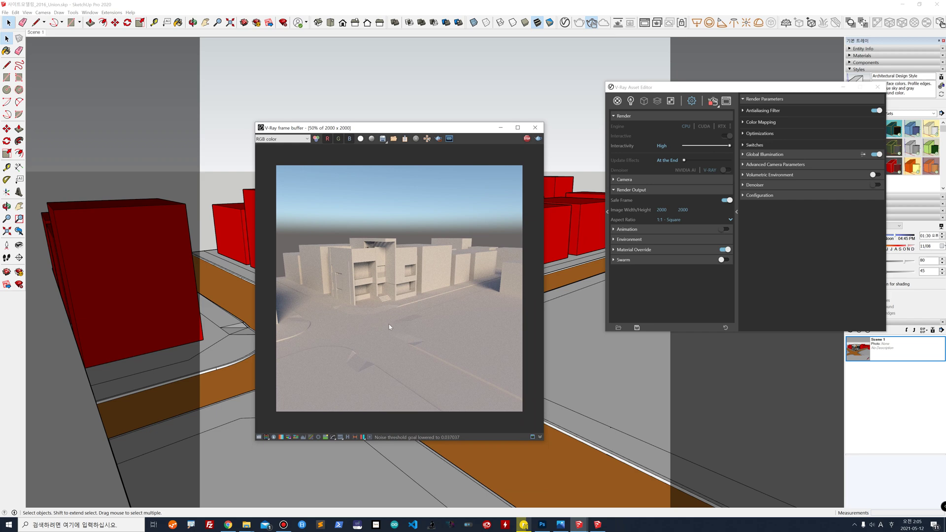
Orbit the model slightly to test whether the interactive render follows the view
{"action": "left_click", "coordinate": [581, 350]}
{"action": "key", "text": "o"}
{"action": "mouse_move", "coordinate": [581, 338]}
{"action": "left_mouse_down"}
{"action": "mouse_move", "coordinate": [578, 324]}
{"action": "mouse_move", "coordinate": [579, 342]}
{"action": "left_mouse_up"}
{"action": "key", "text": "space"}
{"action": "left_click_drag", "start_coordinate": [714, 92], "coordinate": [661, 61]}
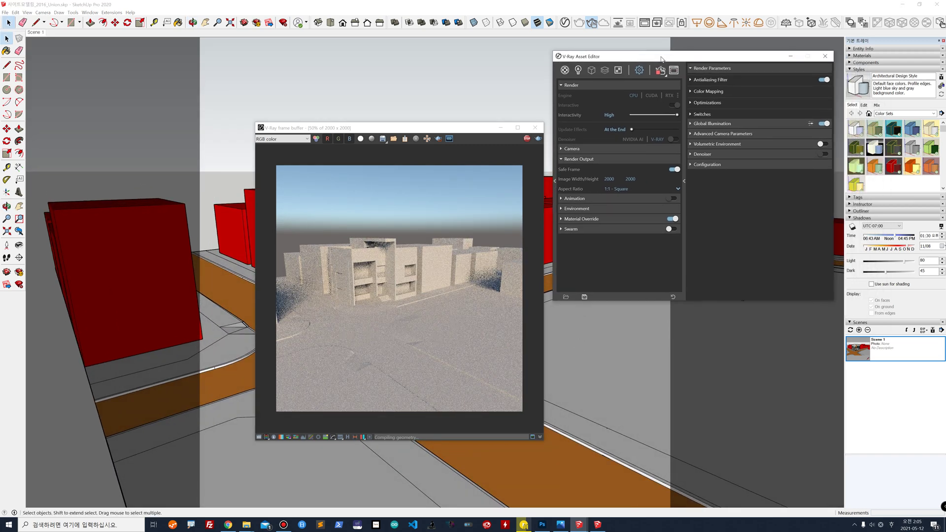
Restore the Scene 1 view and stop the interactive render
{"action": "left_click", "coordinate": [866, 354]}
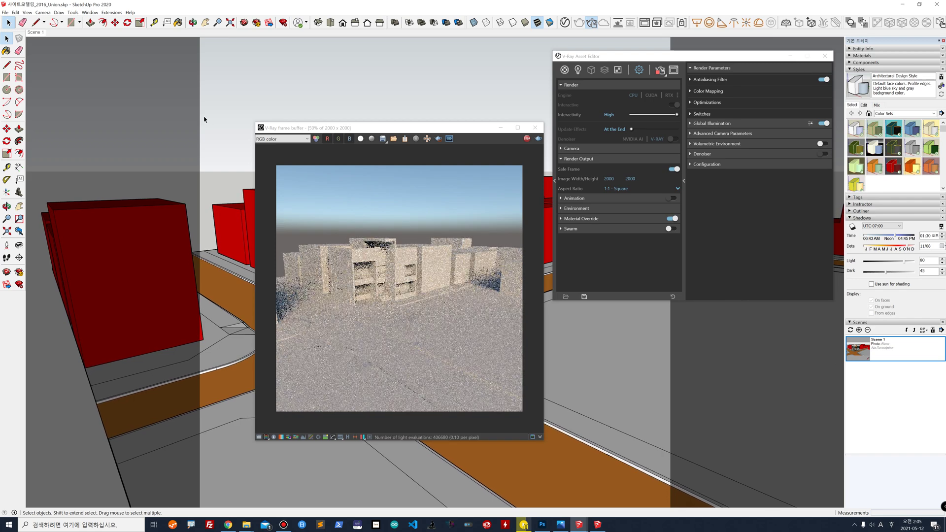
{"action": "left_click", "coordinate": [33, 33]}
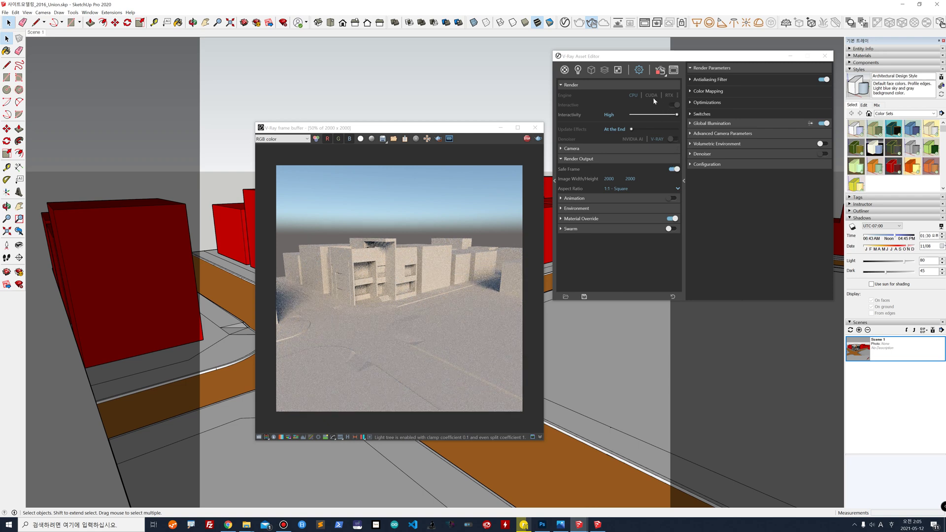
{"action": "left_click", "coordinate": [658, 71]}
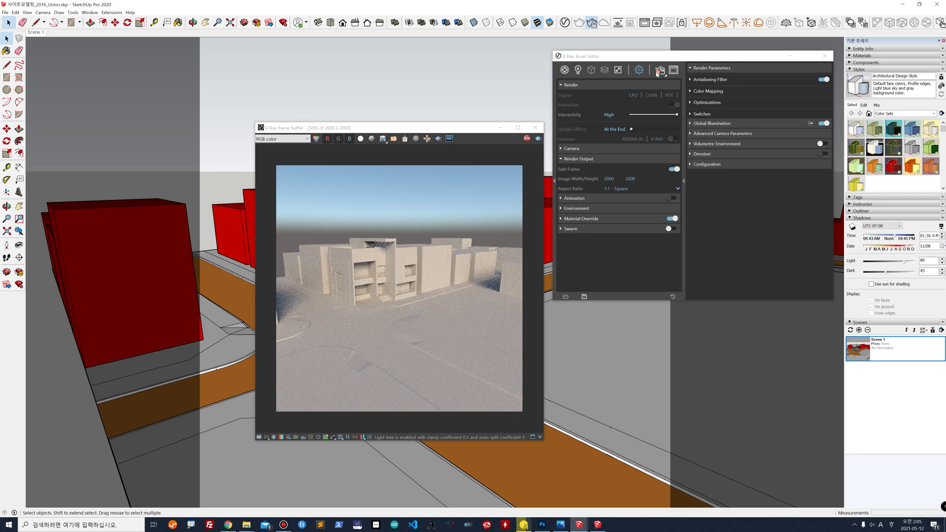
{"action": "left_click", "coordinate": [526, 139]}
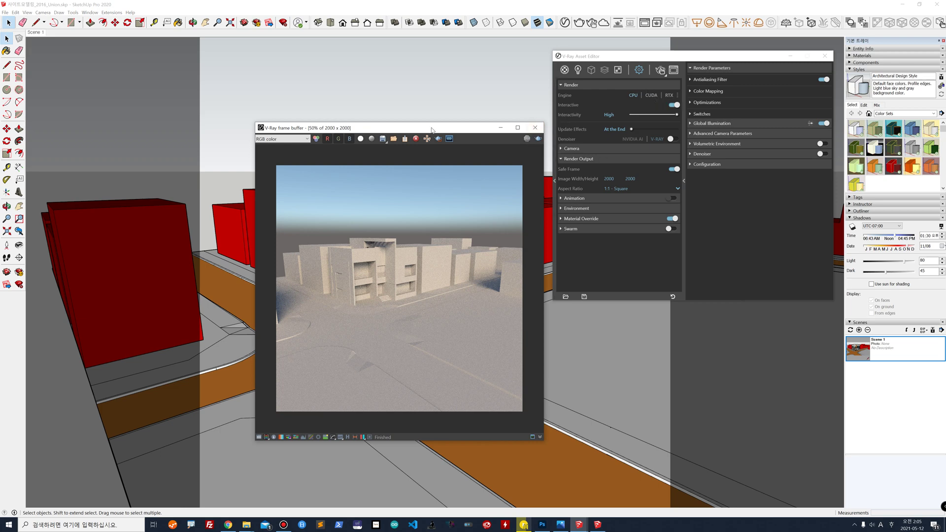
Rearrange the frame buffer and the V-Ray Asset Editor on either side of the house in the model view
{"action": "left_click_drag", "start_coordinate": [429, 128], "coordinate": [167, 107]}
{"action": "scroll", "coordinate": [394, 235], "scroll_direction": "up", "scroll_amount": 2}
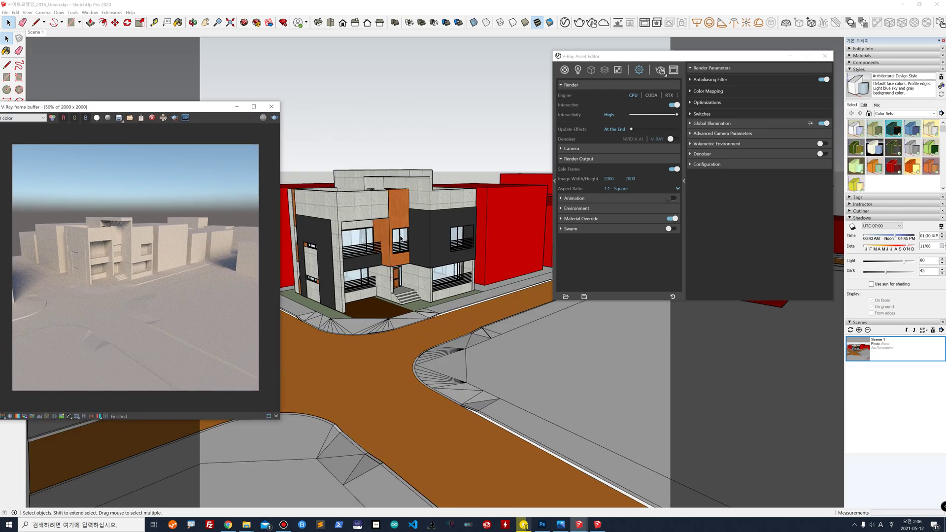
{"action": "scroll", "coordinate": [400, 239], "scroll_direction": "up", "scroll_amount": 2}
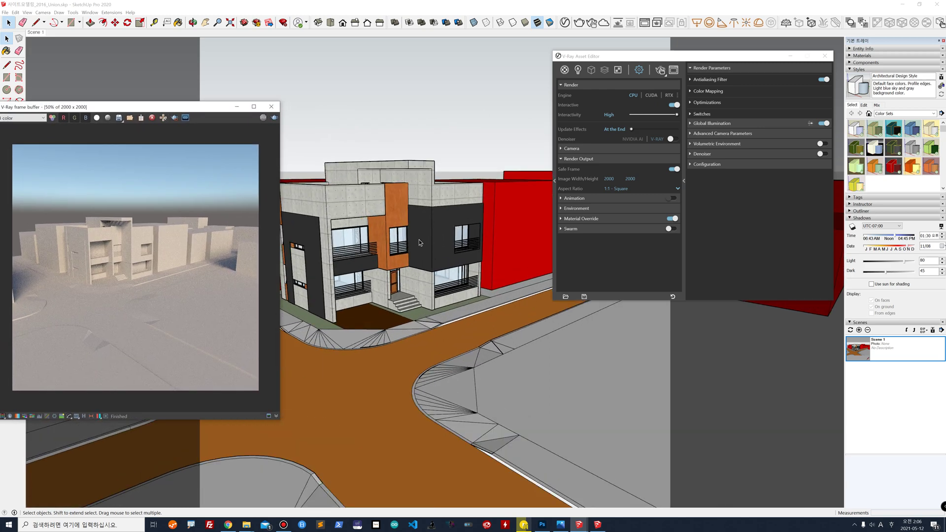
{"action": "left_click_drag", "start_coordinate": [635, 55], "coordinate": [654, 110]}
{"action": "left_click_drag", "start_coordinate": [99, 107], "coordinate": [144, 73]}
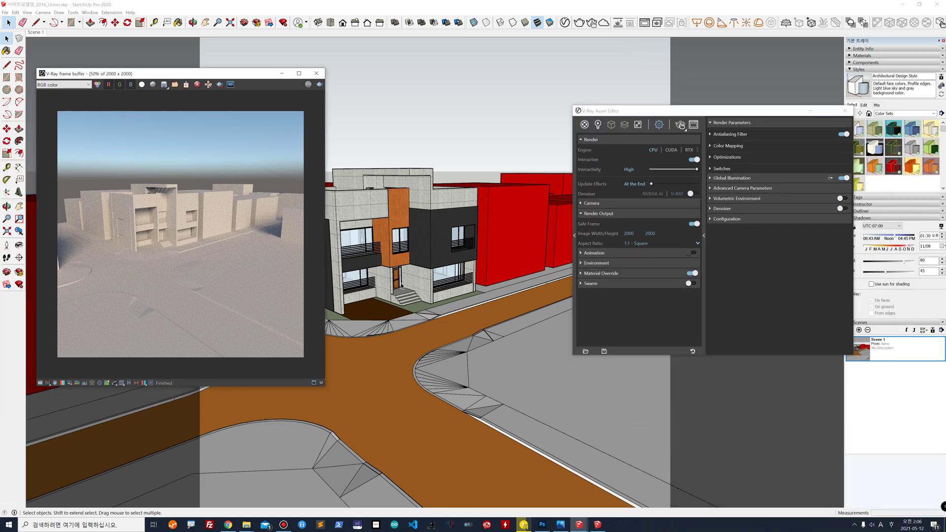
Reframe the view closer to the house and road intersection, and turn off interactive rendering
{"action": "right_click", "coordinate": [534, 382]}
{"action": "key", "text": "Escape"}
{"action": "left_click", "coordinate": [510, 377]}
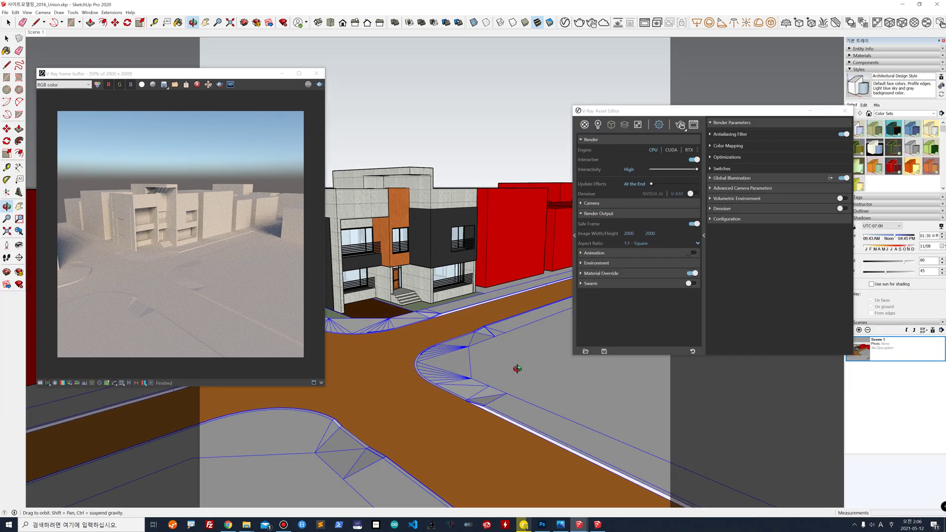
{"action": "key", "text": "o"}
{"action": "left_click_drag", "start_coordinate": [514, 356], "coordinate": [506, 360]}
{"action": "key", "text": "space"}
{"action": "scroll", "coordinate": [507, 359], "scroll_direction": "up", "scroll_amount": 2}
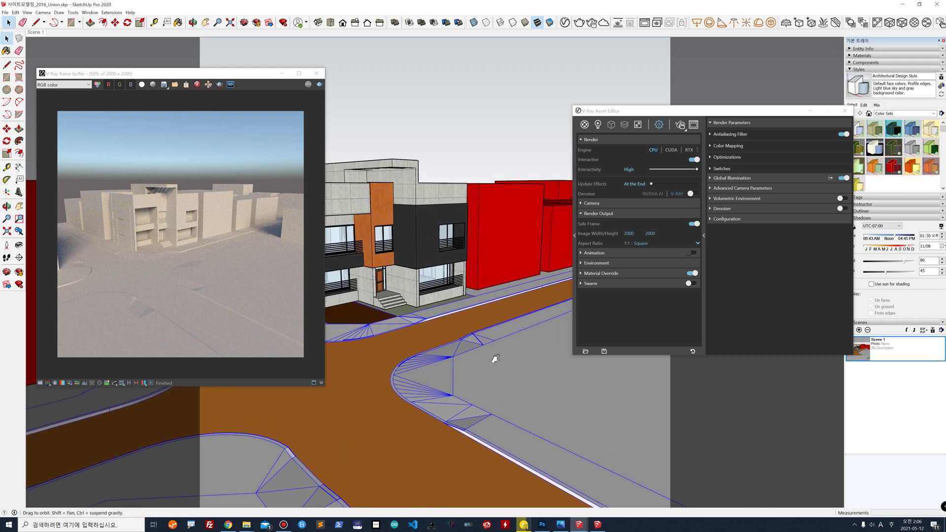
{"action": "scroll", "coordinate": [498, 363], "scroll_direction": "down", "scroll_amount": 2}
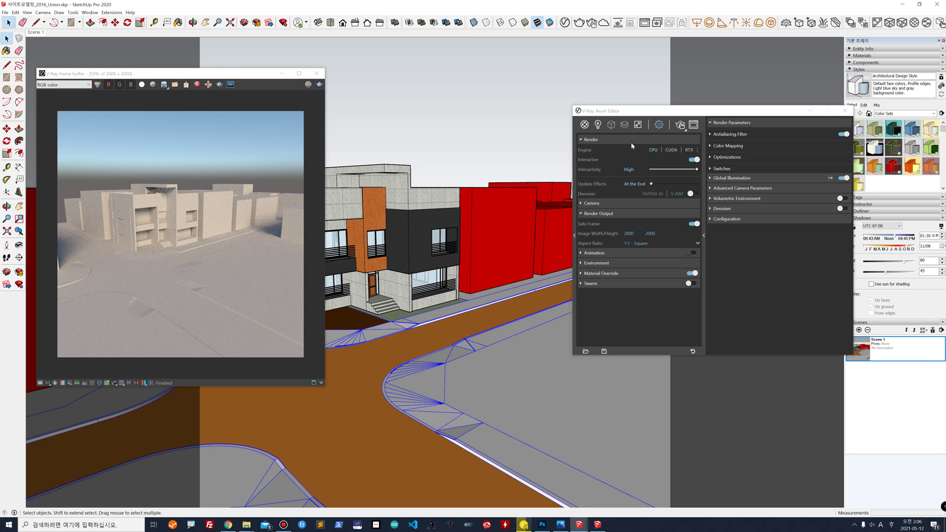
{"action": "left_click", "coordinate": [681, 126]}
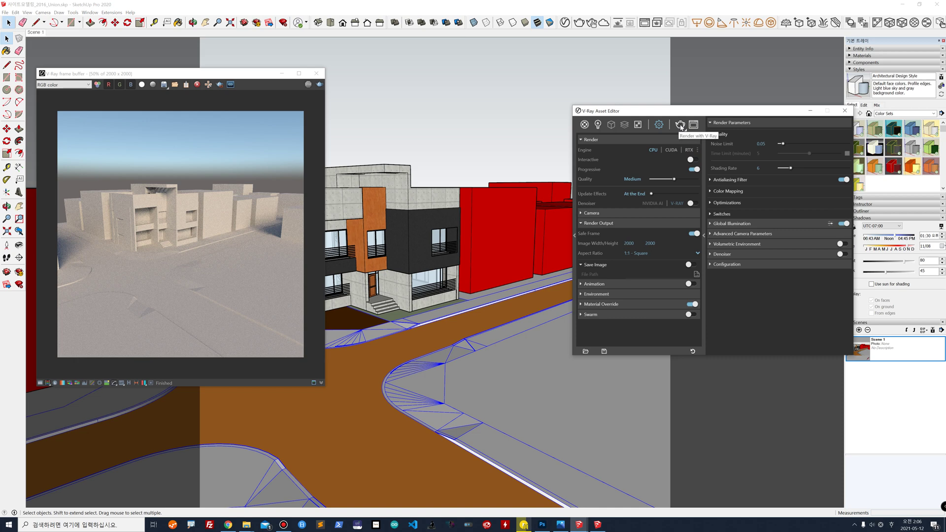
{"action": "left_click_drag", "start_coordinate": [716, 111], "coordinate": [616, 95]}
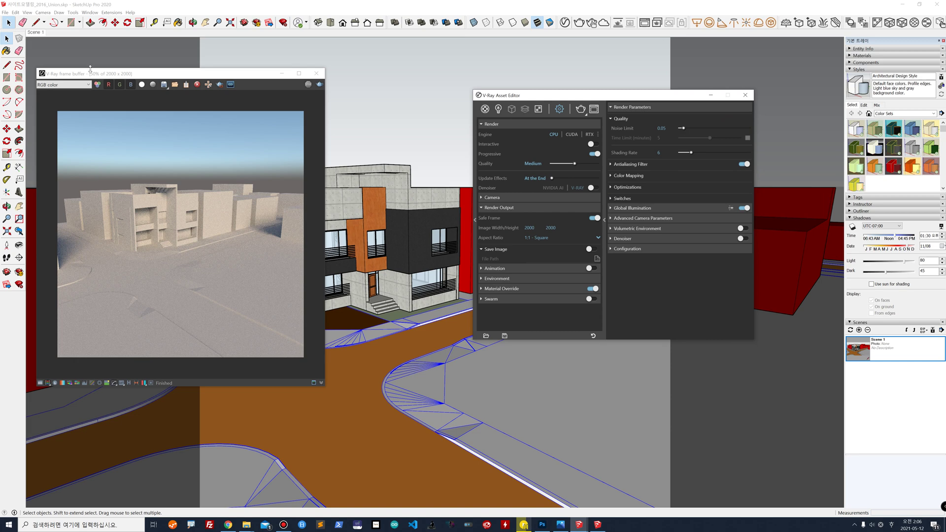
Update Scene 1 with the closer view and render it with V-Ray
{"action": "right_click", "coordinate": [37, 33]}
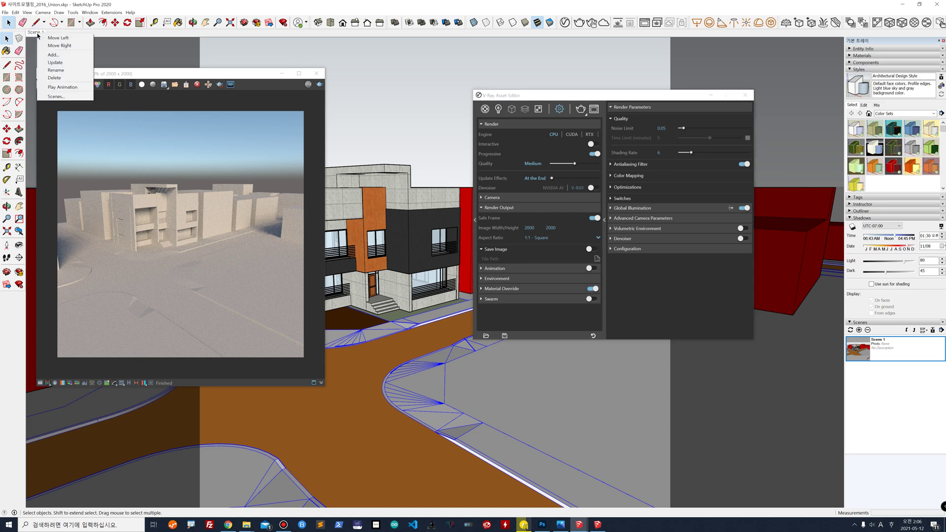
{"action": "left_click", "coordinate": [55, 63]}
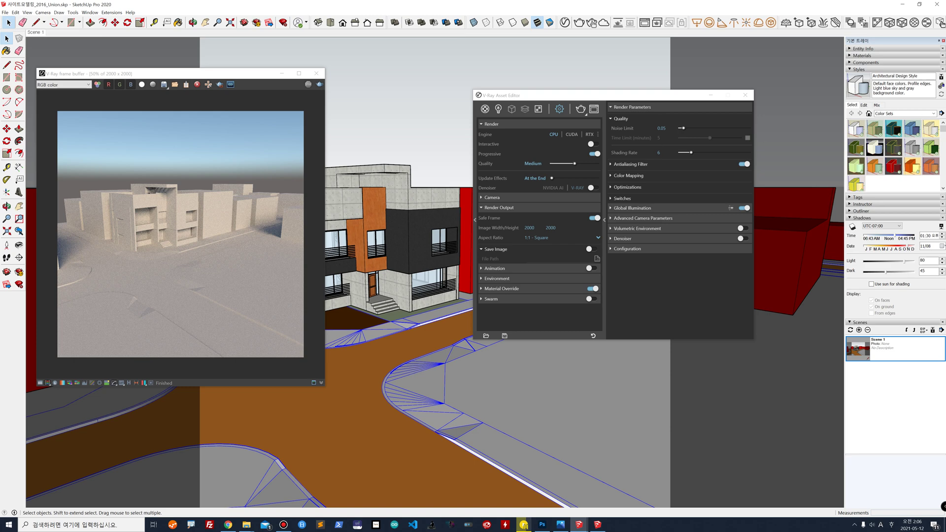
{"action": "left_click", "coordinate": [582, 109]}
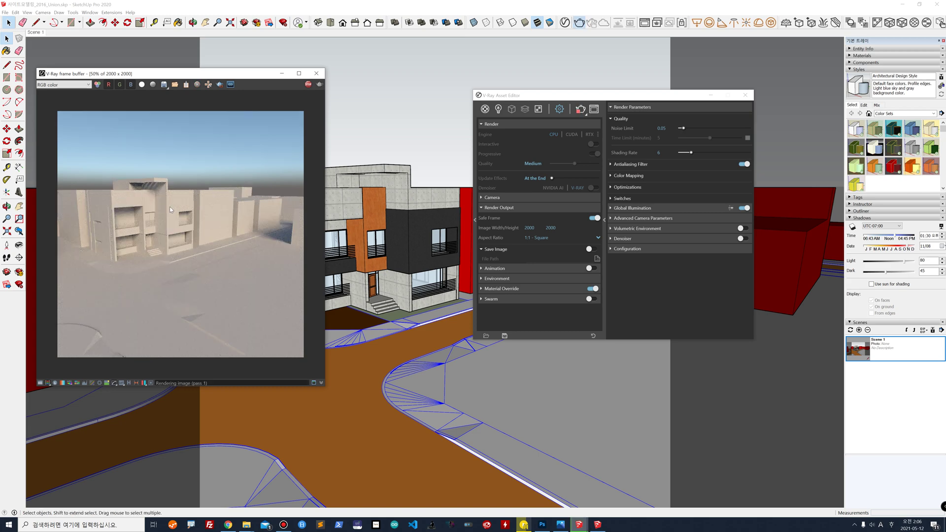
{"action": "left_click_drag", "start_coordinate": [92, 74], "coordinate": [228, 72]}
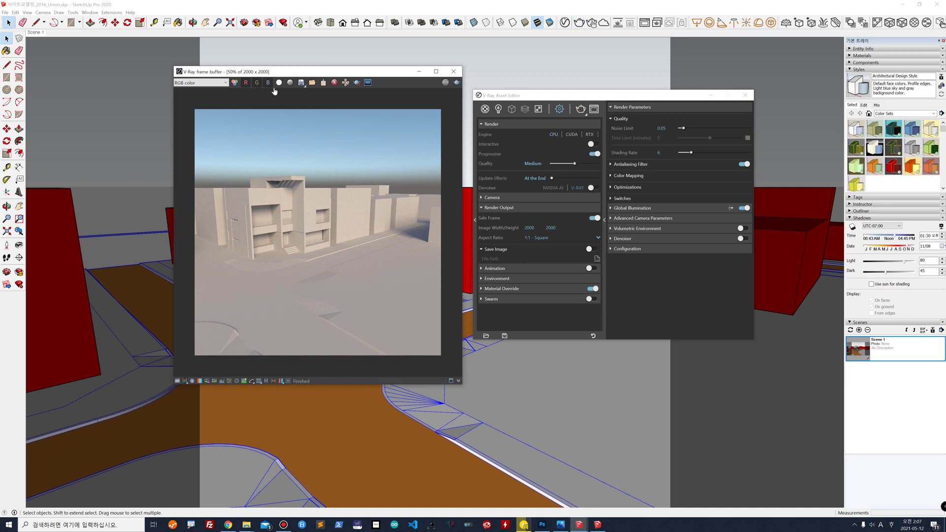
Start saving the rendered image and create a folder named 11주차_실습 inside the 11주차 folder
{"action": "left_click", "coordinate": [301, 83]}
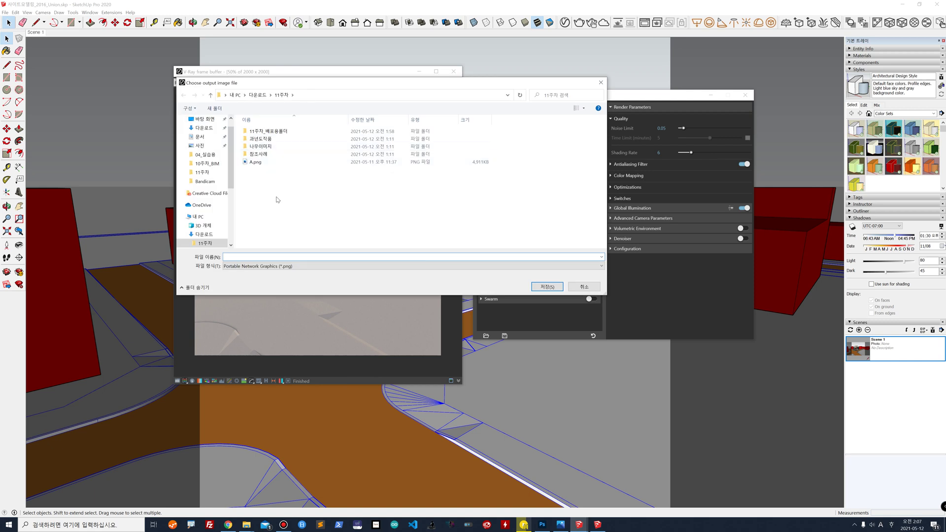
{"action": "left_click", "coordinate": [271, 131]}
{"action": "double_click", "coordinate": [271, 131]}
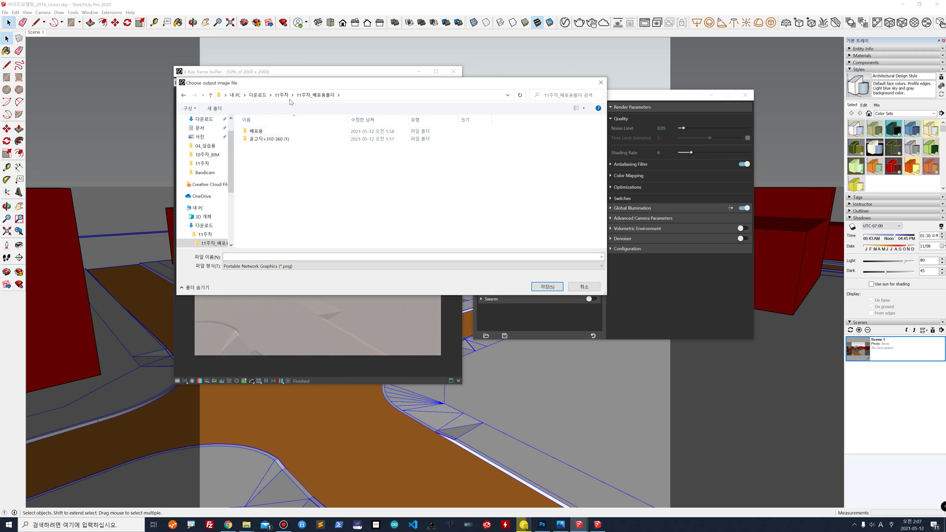
{"action": "left_click", "coordinate": [281, 95]}
{"action": "right_click", "coordinate": [314, 217]}
{"action": "left_click", "coordinate": [303, 222]}
{"action": "type", "text": "11wn"}
{"action": "key", "text": "BackSpace"}
{"action": "key", "text": "BackSpace"}
{"action": "key", "text": "Hangul"}
{"action": "type", "text": "주차_ㅅㅣㄹ습"}
{"action": "key", "text": "Return"}
{"action": "key", "text": "Return"}
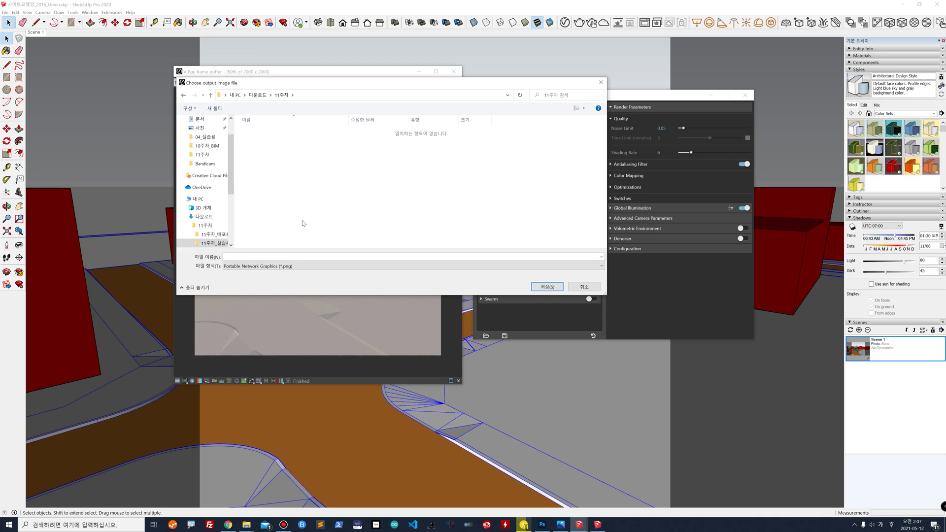
Save the render in the 11주차_실습 folder as a PNG image named 1
{"action": "left_click", "coordinate": [340, 225]}
{"action": "left_click", "coordinate": [309, 257]}
{"action": "type", "text": "1"}
{"action": "left_click", "coordinate": [547, 288]}
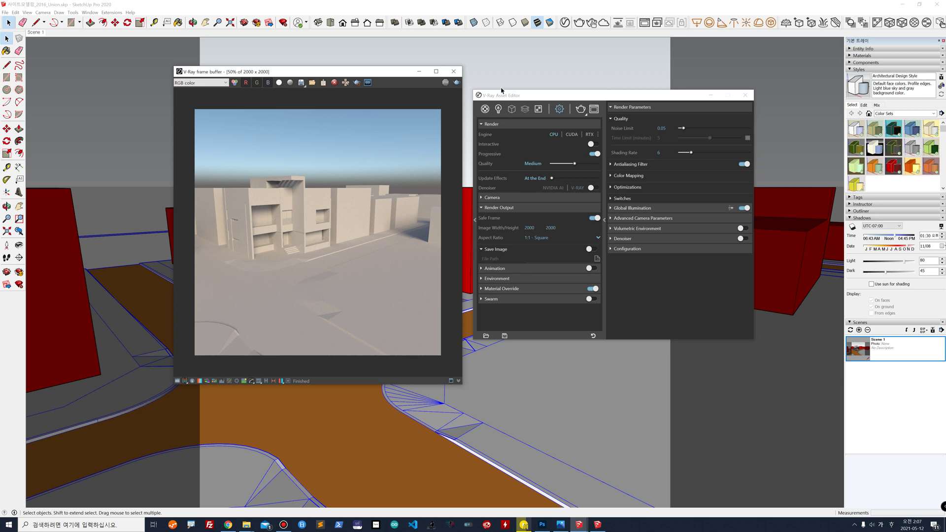
Add Background and Material ID Color to the V-Ray render elements
{"action": "left_click", "coordinate": [524, 113]}
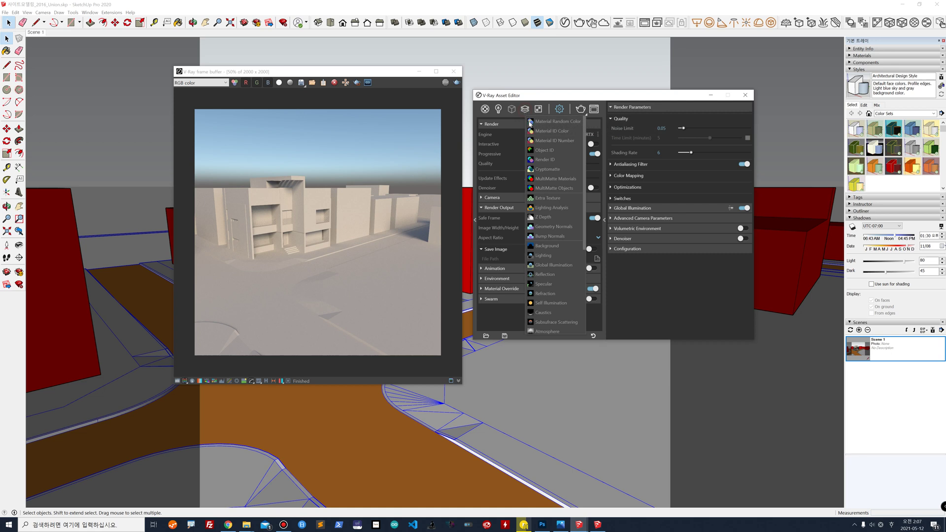
{"action": "left_click", "coordinate": [545, 246]}
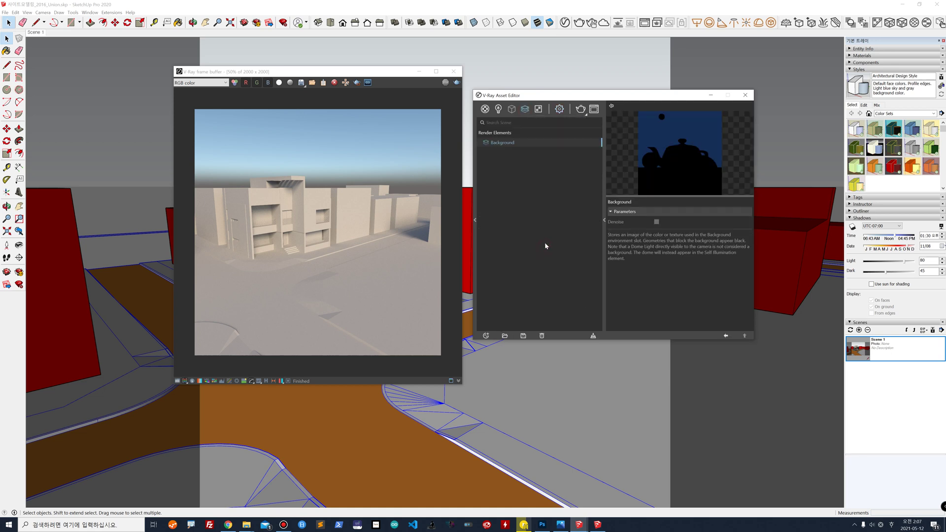
{"action": "left_click", "coordinate": [487, 337]}
{"action": "mouse_move", "coordinate": [502, 288]}
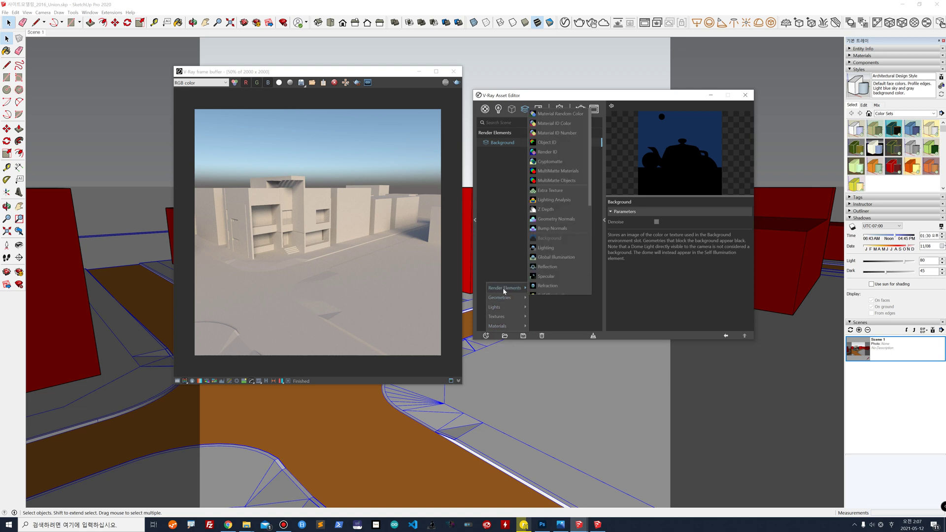
{"action": "left_click", "coordinate": [554, 123]}
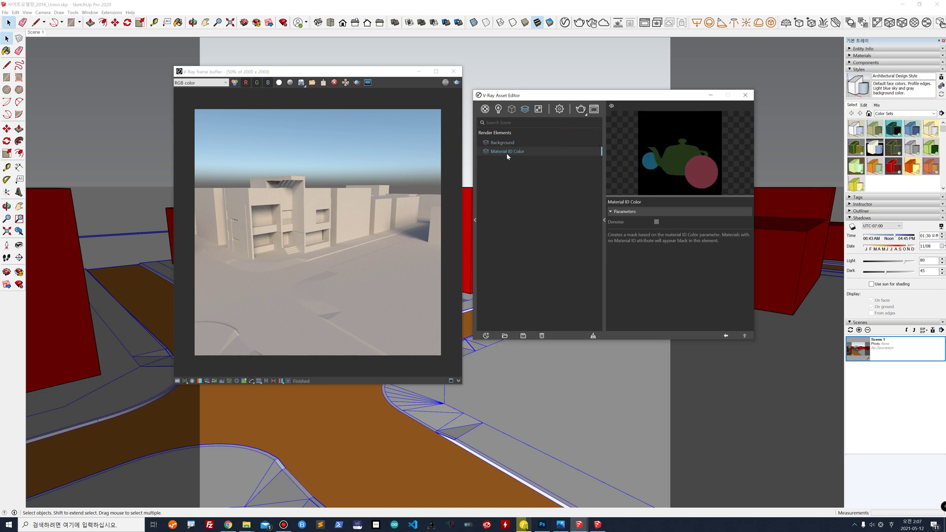
Add a Z Depth render element in the V-Ray Asset Editor
{"action": "left_click_drag", "start_coordinate": [548, 98], "coordinate": [591, 82]}
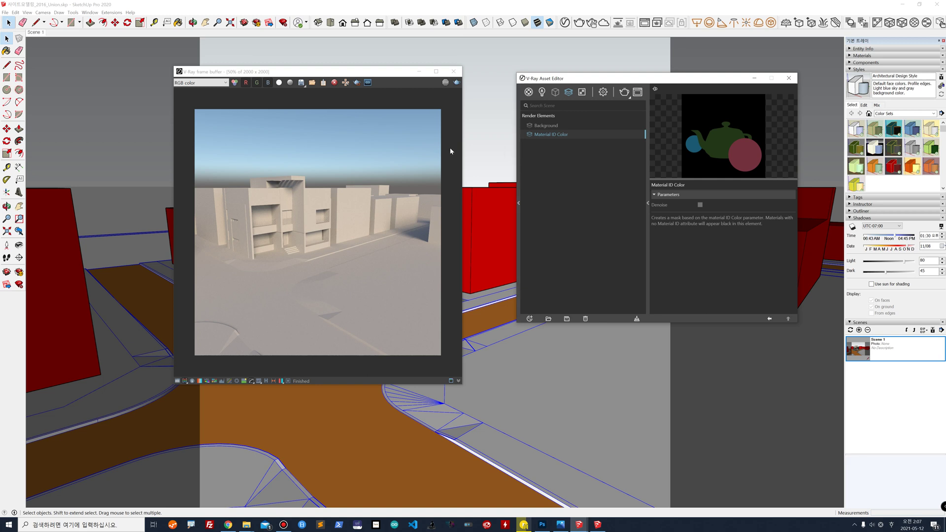
{"action": "left_click", "coordinate": [564, 128]}
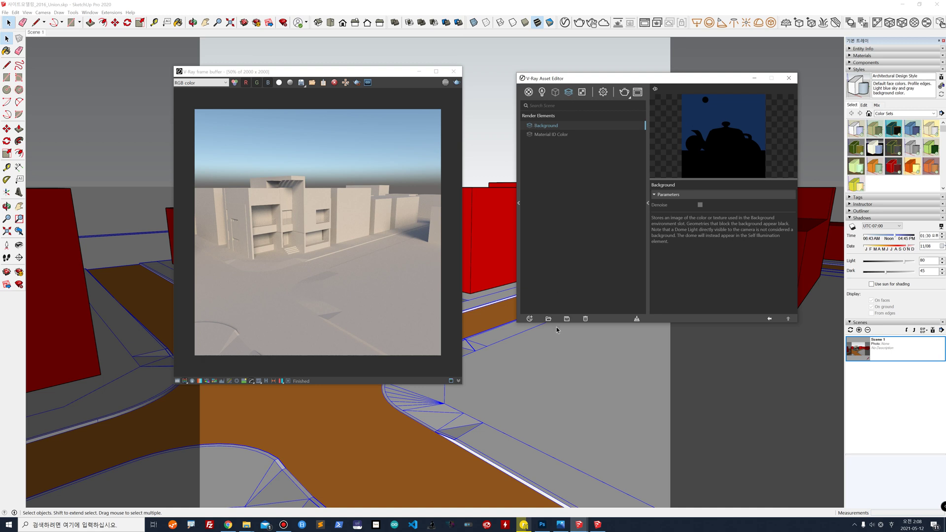
{"action": "left_click", "coordinate": [531, 320]}
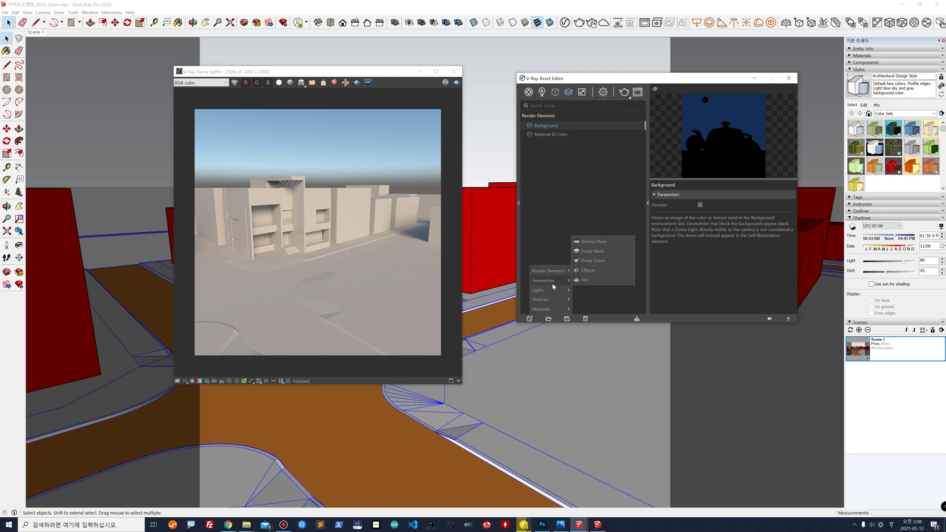
{"action": "mouse_move", "coordinate": [560, 271]}
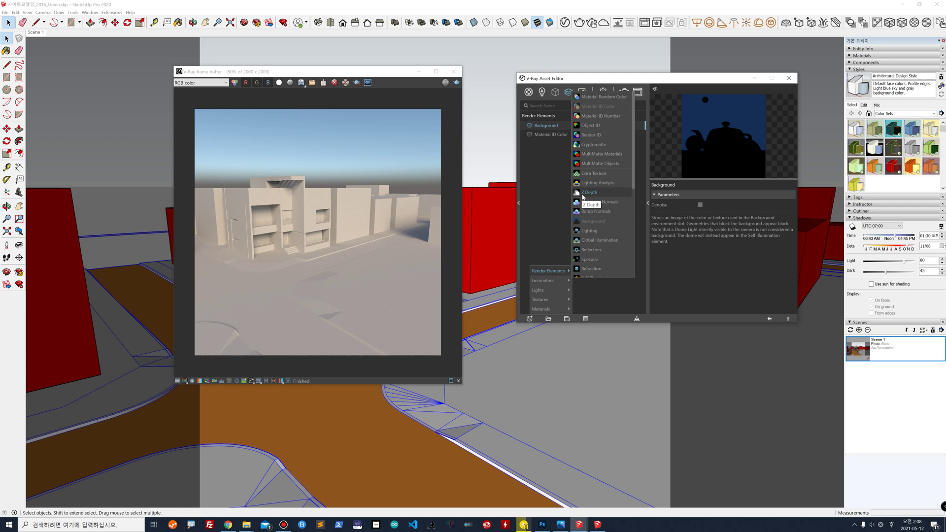
{"action": "left_click", "coordinate": [583, 192]}
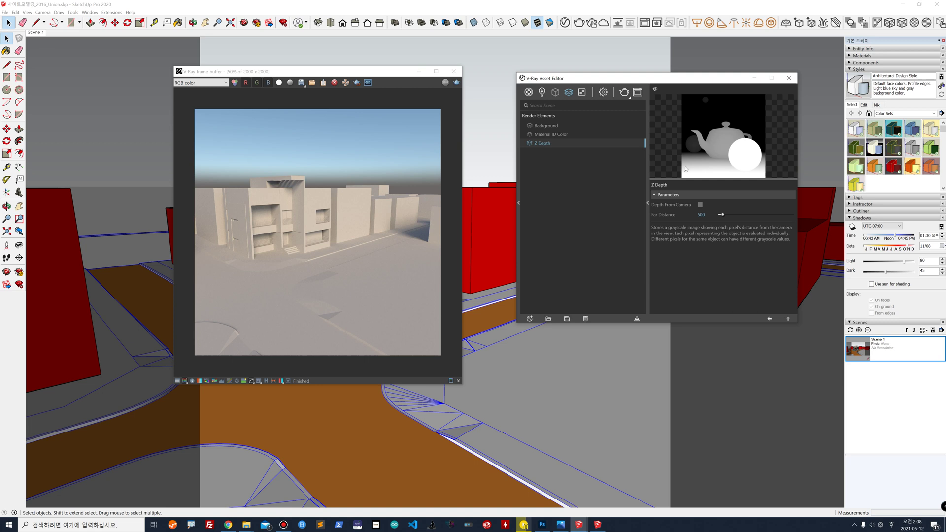
Close the V-Ray frame buffer and the Asset Editor
{"action": "left_click", "coordinate": [350, 148]}
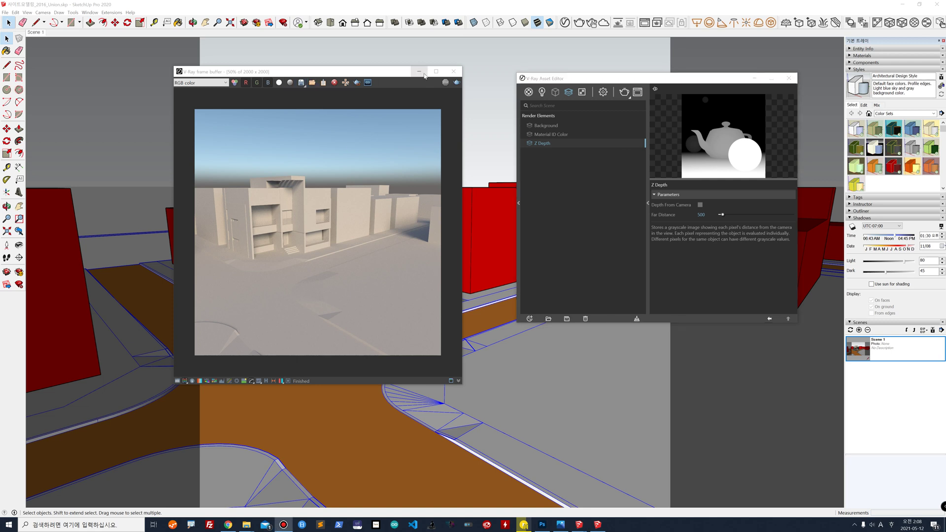
{"action": "left_click", "coordinate": [453, 72]}
{"action": "left_click", "coordinate": [789, 78]}
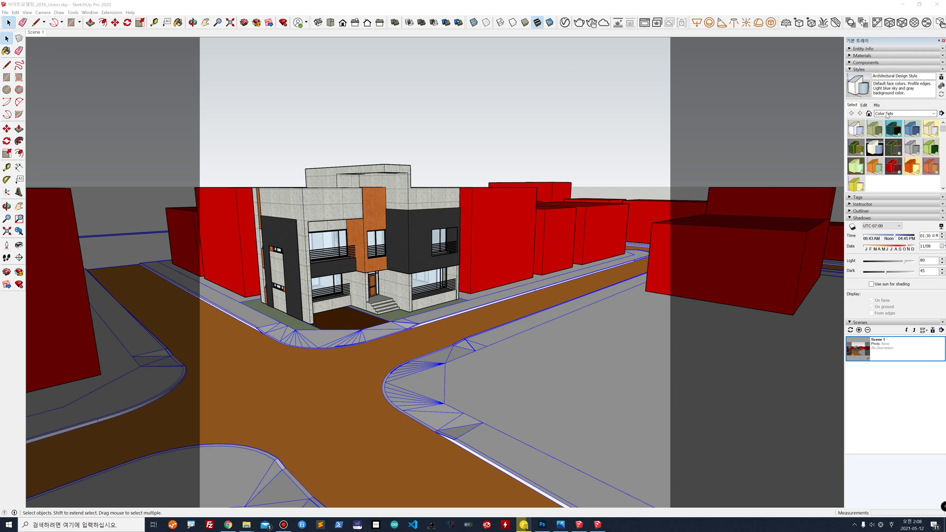
Check where Styles sits in the default tray and whether it is enabled there
{"action": "left_click", "coordinate": [856, 70]}
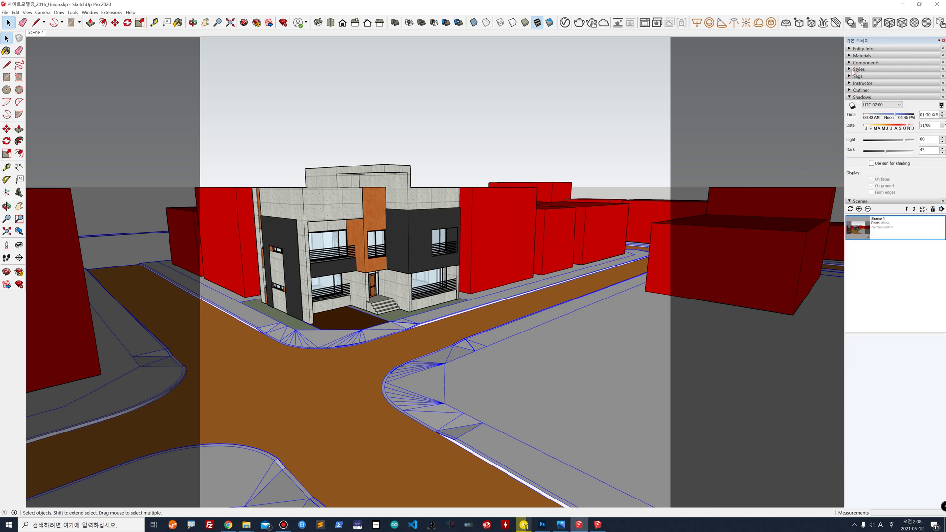
{"action": "left_click", "coordinate": [855, 70]}
{"action": "left_click", "coordinate": [90, 12]}
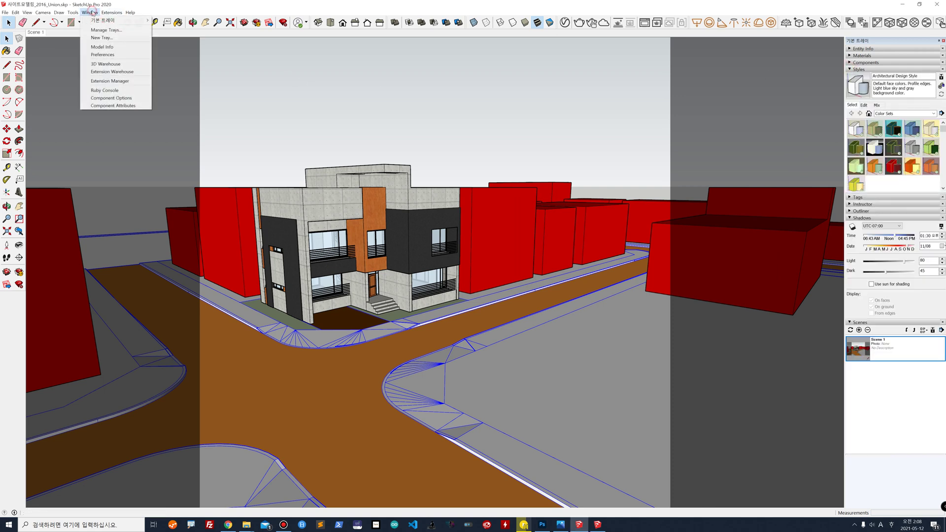
{"action": "mouse_move", "coordinate": [116, 21]}
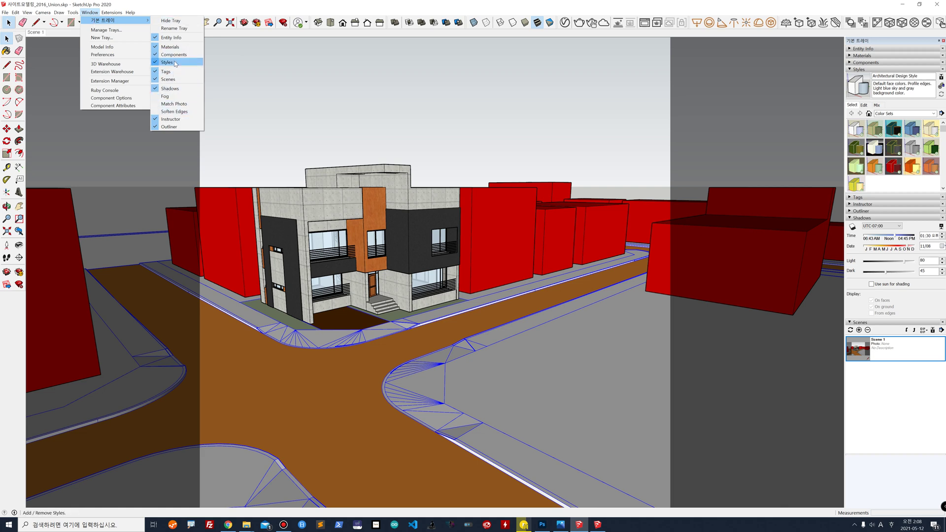
{"action": "left_click", "coordinate": [895, 187]}
Try several Sketchy Edges styles on the model, ending with Marker Loose
{"action": "left_click", "coordinate": [895, 114]}
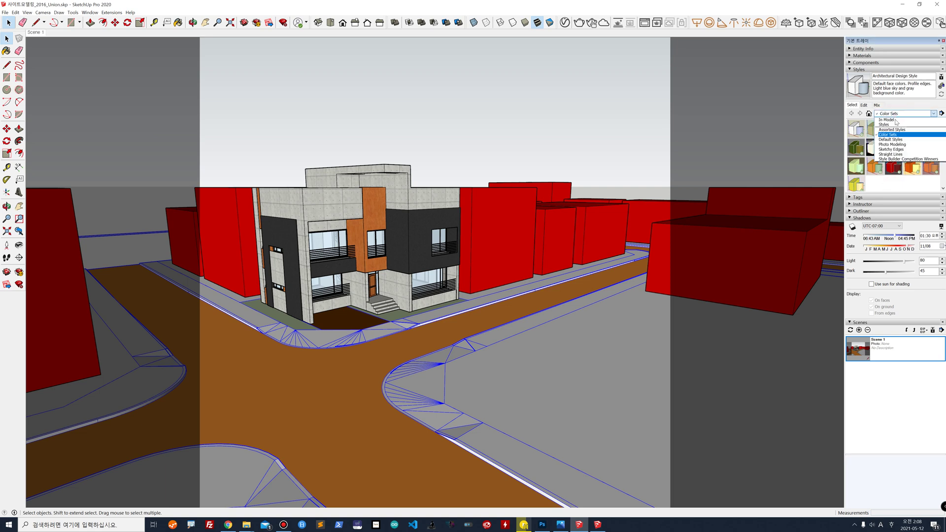
{"action": "left_click", "coordinate": [892, 149]}
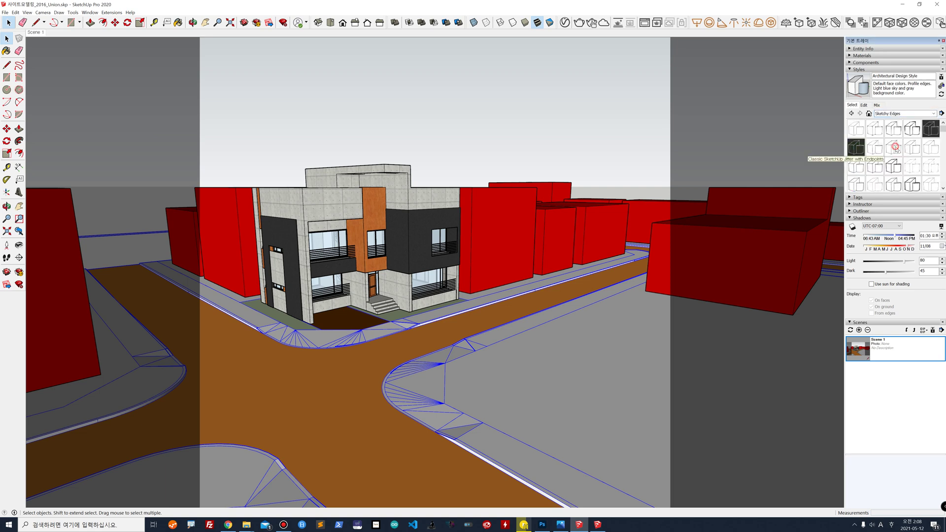
{"action": "left_click", "coordinate": [895, 149]}
{"action": "left_click", "coordinate": [912, 149]}
{"action": "left_click", "coordinate": [916, 168]}
{"action": "left_click", "coordinate": [895, 170]}
{"action": "left_click", "coordinate": [856, 184]}
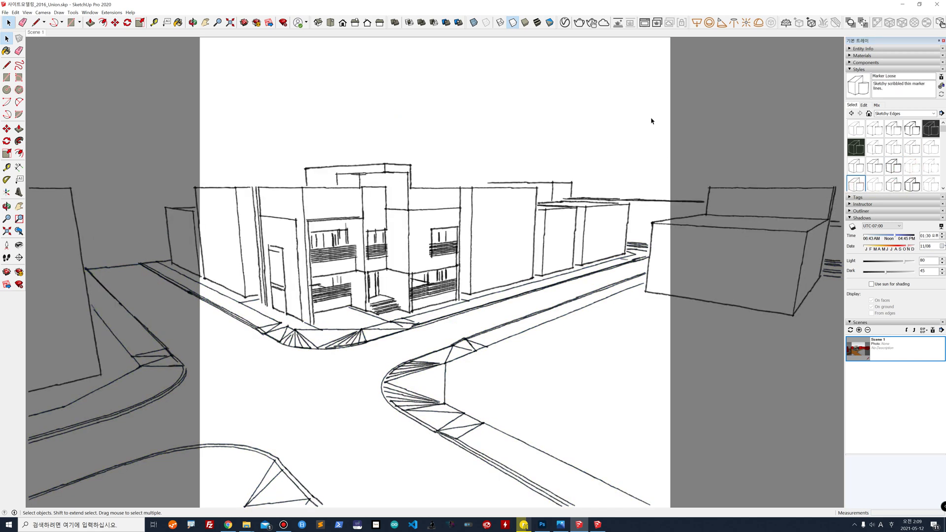
Browse the other style collections and apply the HiddenLine style from Default Styles
{"action": "left_click", "coordinate": [909, 113]}
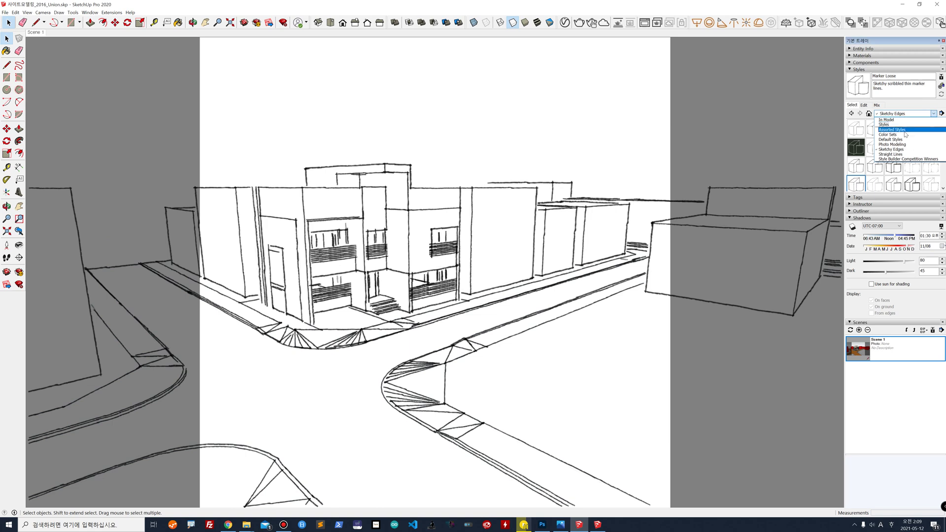
{"action": "left_click", "coordinate": [904, 130]}
{"action": "left_click", "coordinate": [909, 113]}
{"action": "left_click", "coordinate": [906, 137]}
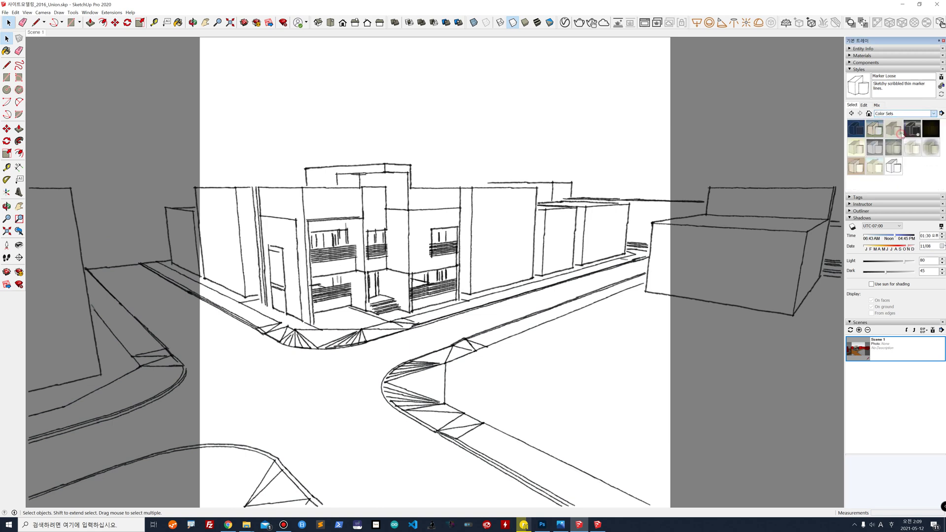
{"action": "left_click", "coordinate": [909, 113]}
{"action": "left_click", "coordinate": [907, 139]}
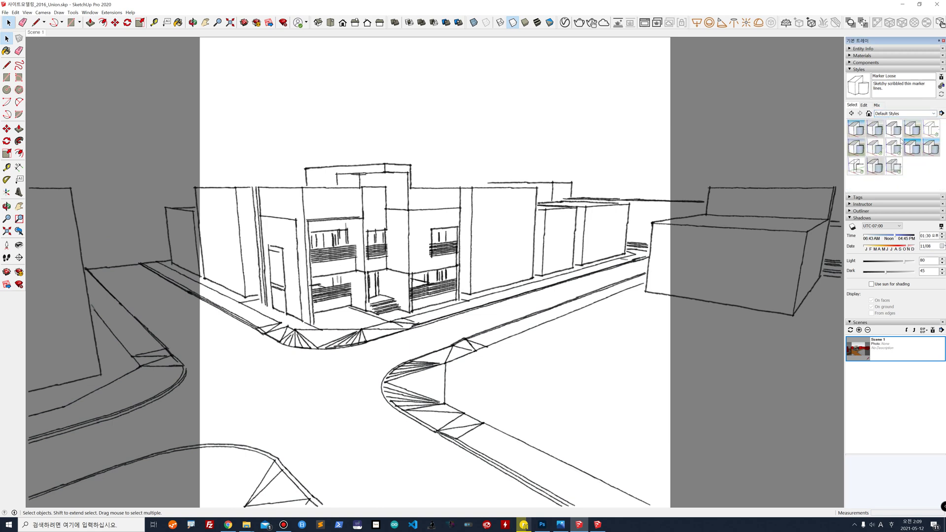
{"action": "left_click", "coordinate": [931, 129]}
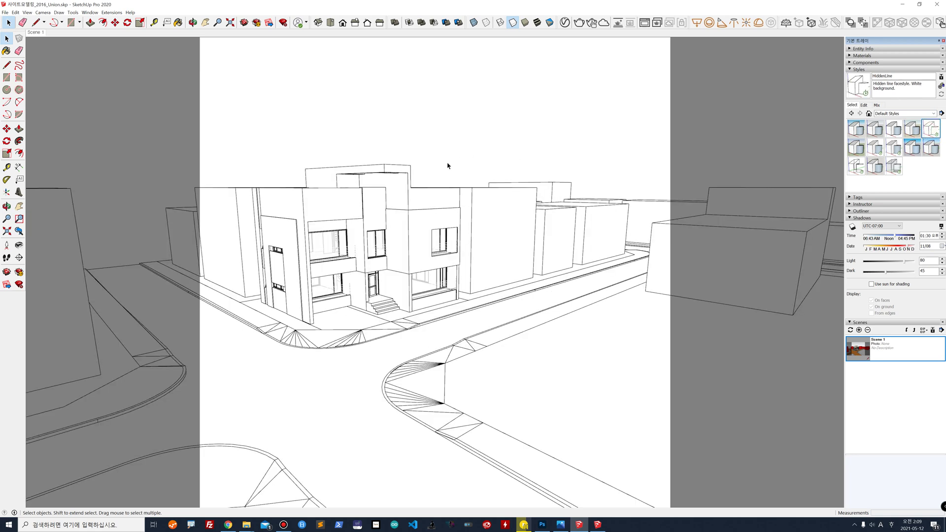
Export the hidden-line view as a 2D graphic PDF named 2 into the 11주차_실습 folder
{"action": "left_click", "coordinate": [5, 13]}
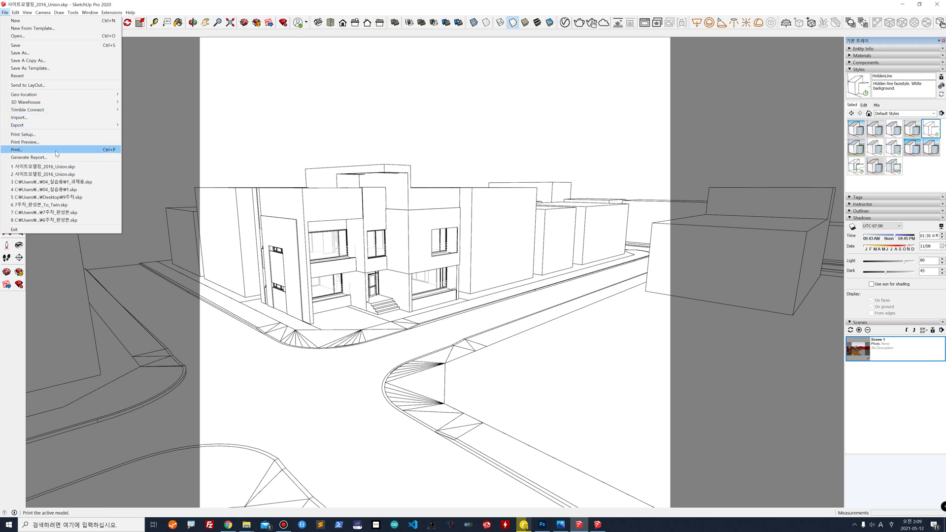
{"action": "mouse_move", "coordinate": [55, 126]}
{"action": "left_click", "coordinate": [143, 133]}
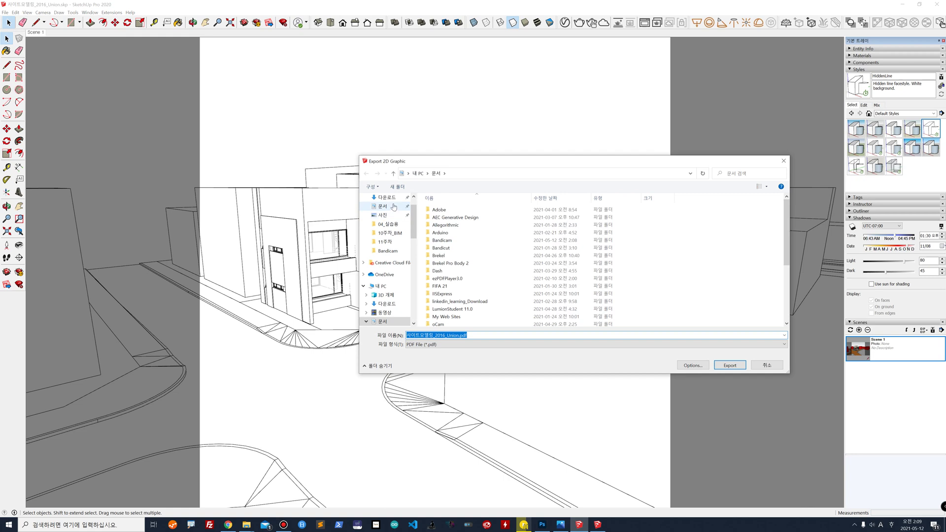
{"action": "left_click", "coordinate": [393, 198]}
{"action": "double_click", "coordinate": [466, 219]}
{"action": "left_click", "coordinate": [451, 218]}
{"action": "double_click", "coordinate": [451, 218]}
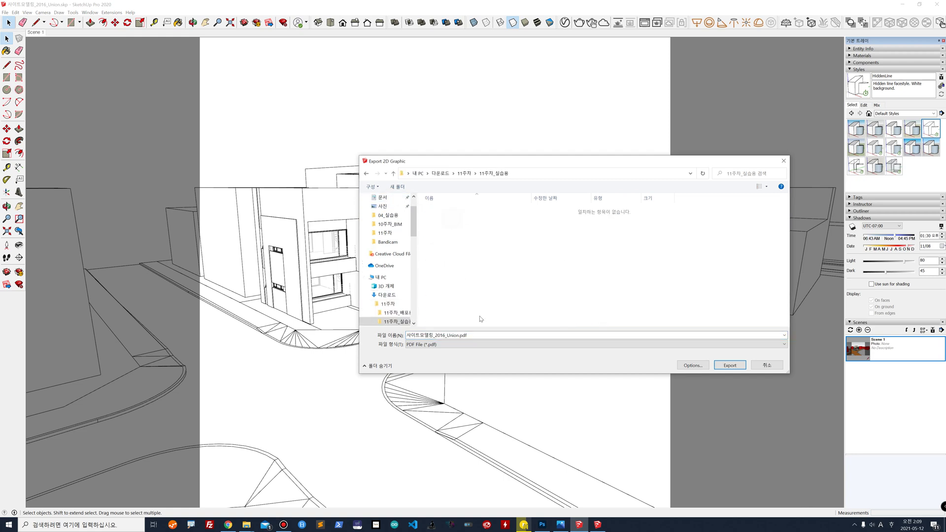
{"action": "left_click", "coordinate": [481, 335]}
{"action": "type", "text": "2"}
{"action": "left_click", "coordinate": [724, 363]}
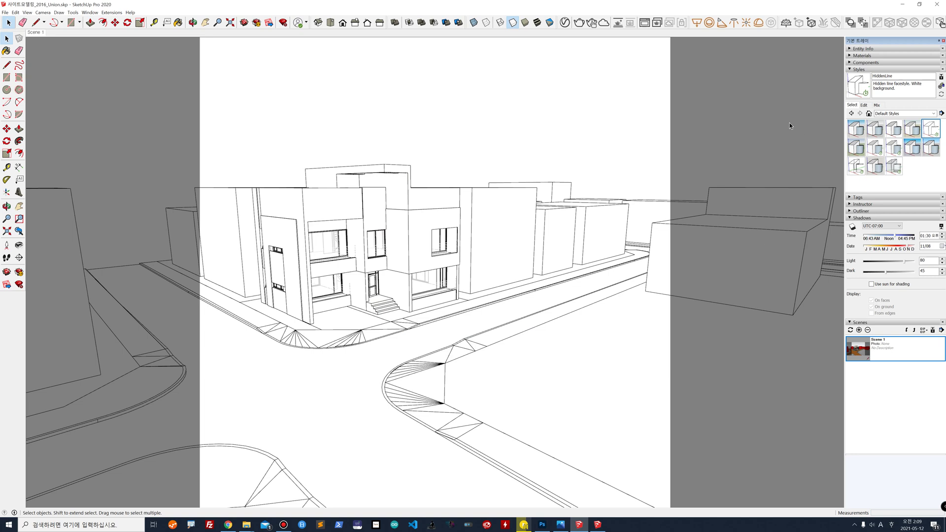
Draw a rectangle on the empty lot across the road from the house and extrude it about 6650 mm into a box
{"action": "left_click", "coordinate": [6, 78]}
{"action": "left_click", "coordinate": [476, 382]}
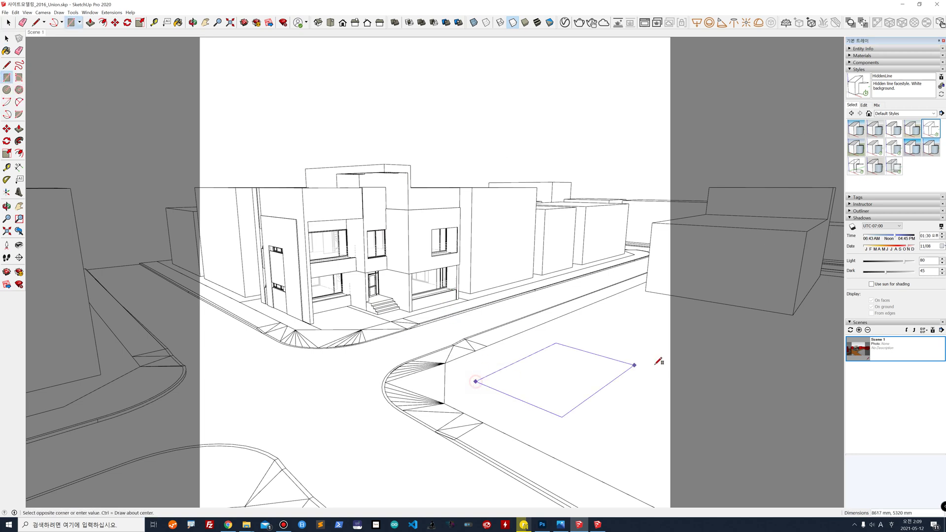
{"action": "left_click", "coordinate": [738, 344]}
{"action": "left_click", "coordinate": [19, 128]}
{"action": "left_click", "coordinate": [563, 363]}
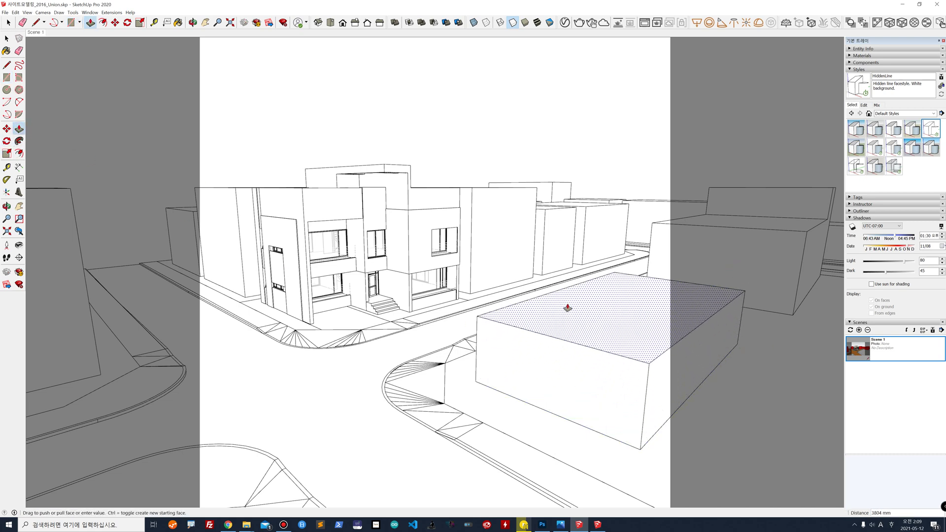
{"action": "left_click", "coordinate": [567, 265]}
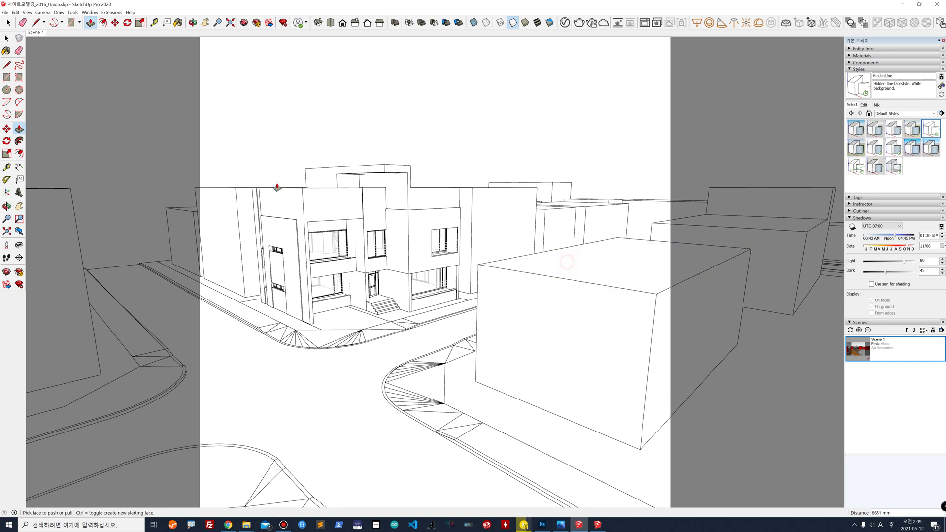
Draw a line about 17400 mm long across the new box's top face, connecting the midpoints of opposite edges
{"action": "left_click", "coordinate": [6, 65]}
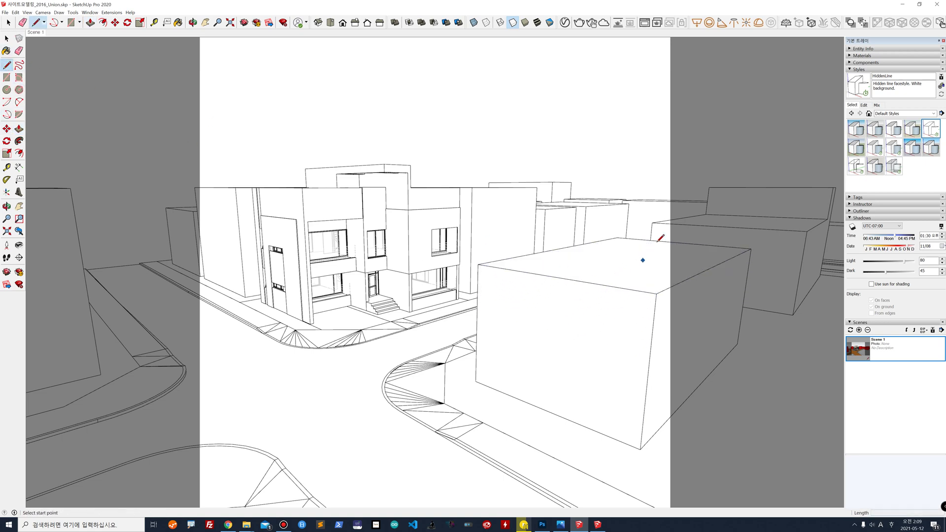
{"action": "left_click", "coordinate": [679, 242]}
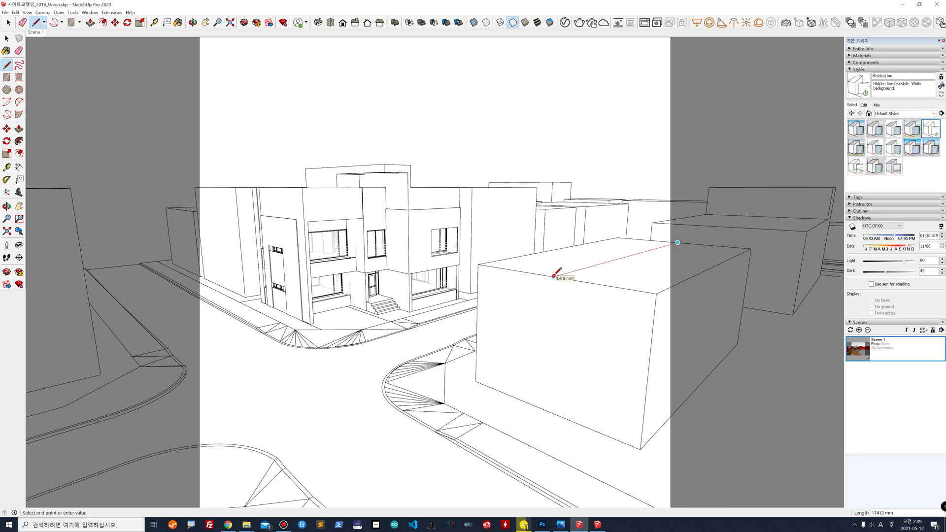
{"action": "left_click", "coordinate": [553, 275]}
{"action": "left_click", "coordinate": [19, 129]}
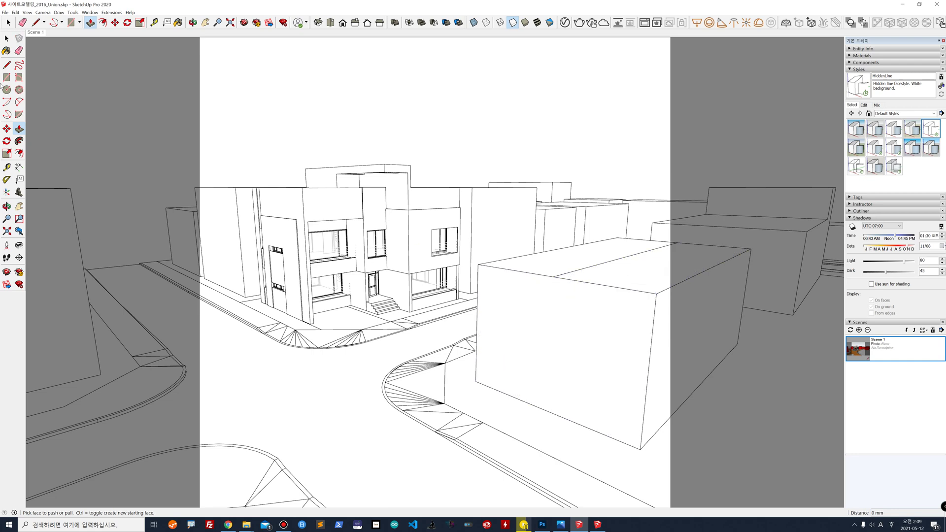
{"action": "left_click", "coordinate": [6, 38]}
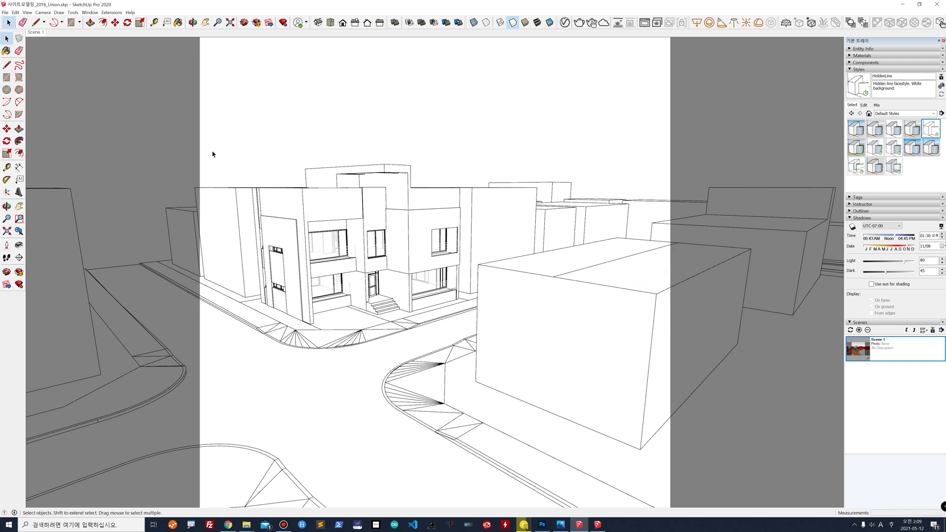
Draw a line across the new box's long side face at mid-height and push the lower half inward to form an overhang
{"action": "left_click", "coordinate": [7, 65]}
{"action": "left_click", "coordinate": [743, 297]}
{"action": "left_click", "coordinate": [650, 373]}
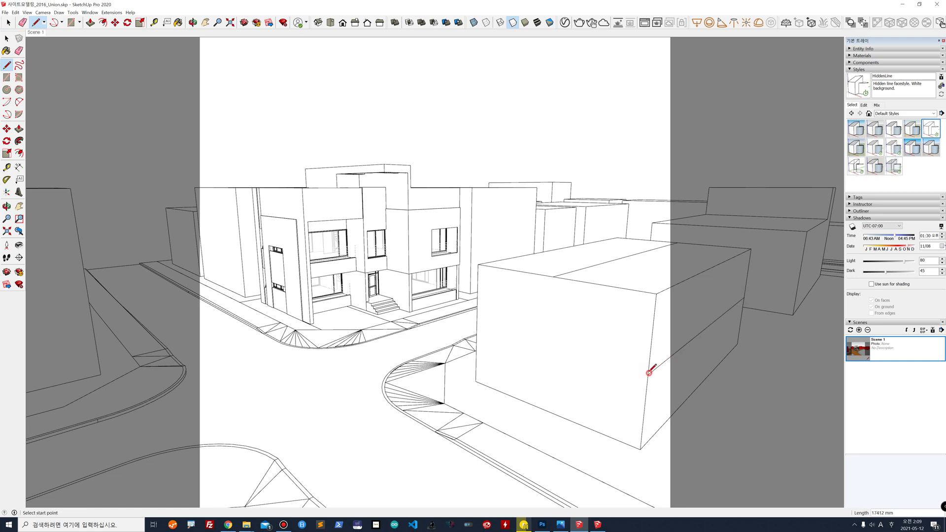
{"action": "left_click", "coordinate": [18, 128]}
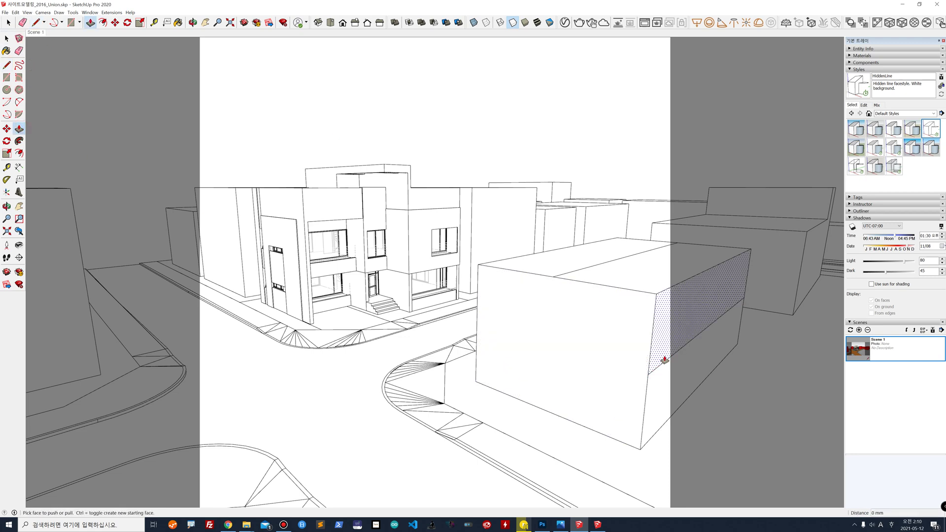
{"action": "left_click", "coordinate": [666, 386]}
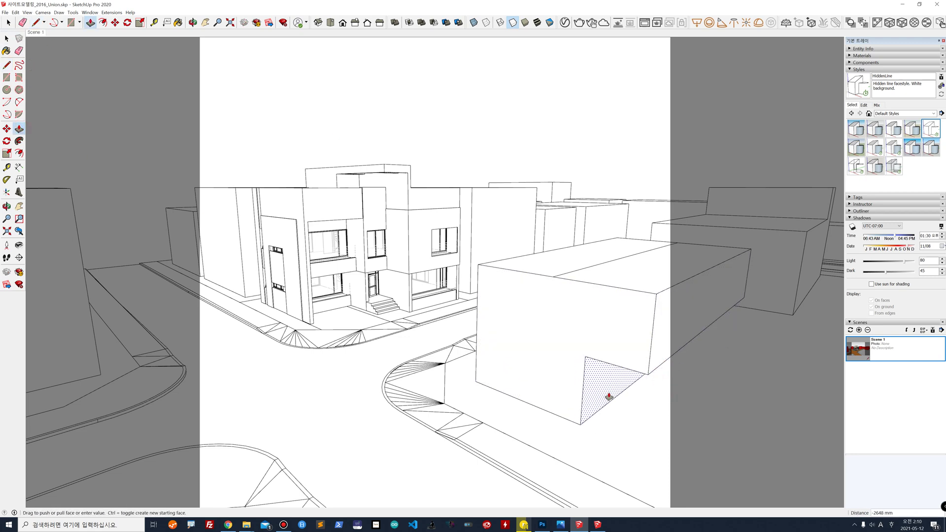
{"action": "left_click", "coordinate": [614, 395]}
Push the outer half of the box's top face down about 1287 mm and compare the massing with the concept diagrams in Photoshop
{"action": "left_click", "coordinate": [617, 277]}
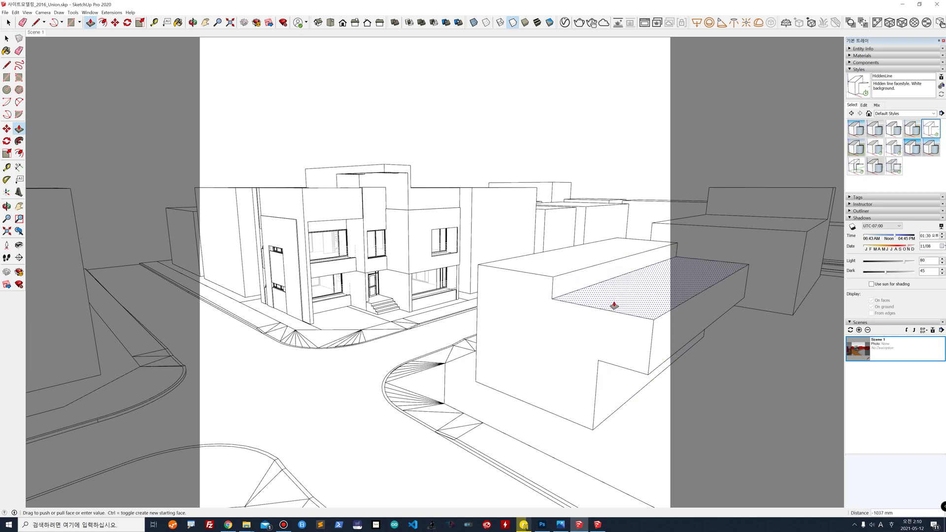
{"action": "left_click", "coordinate": [614, 307]}
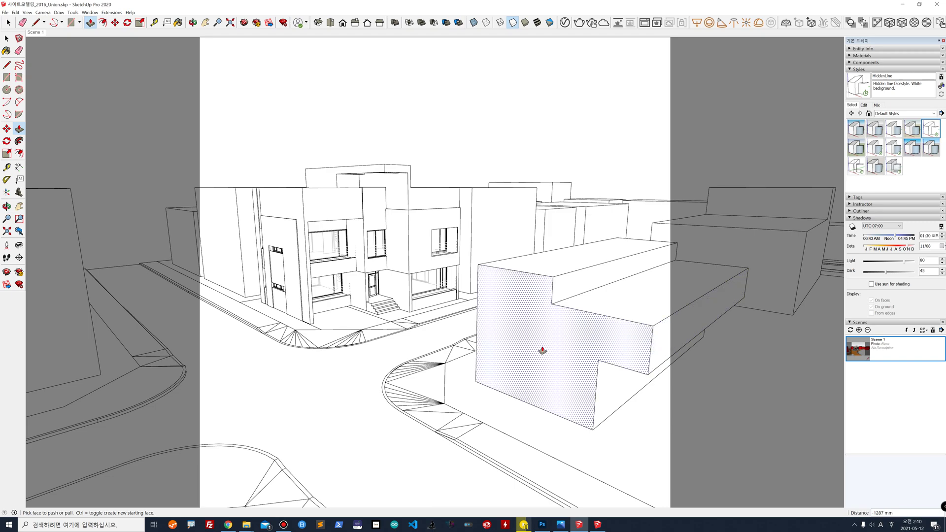
{"action": "left_click", "coordinate": [542, 524]}
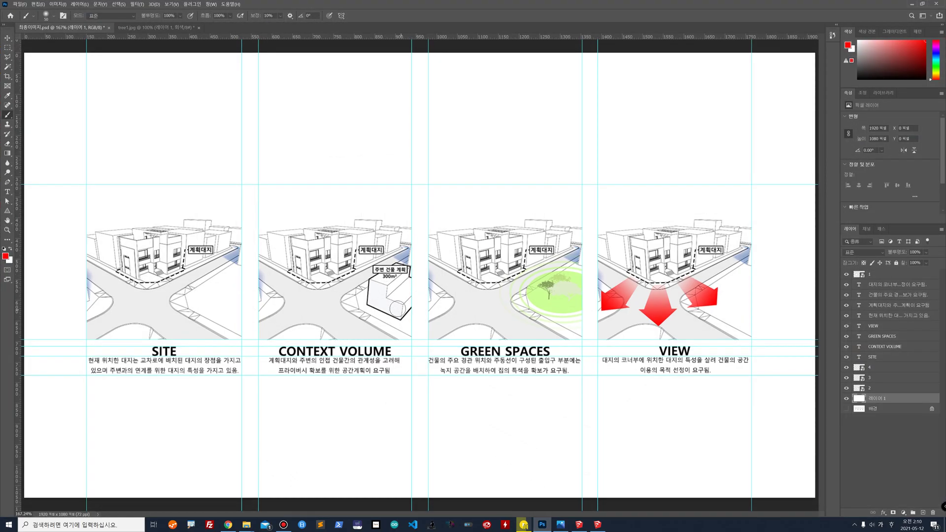
{"action": "left_click", "coordinate": [911, 4]}
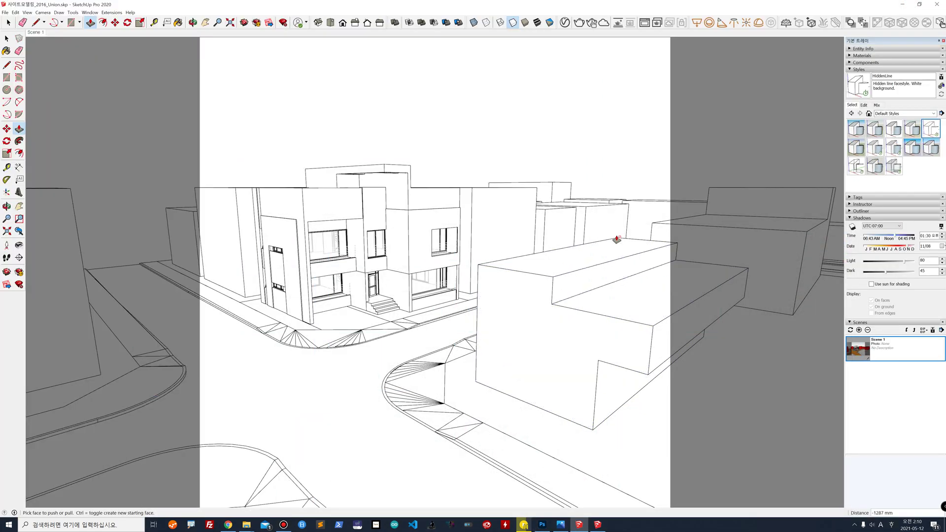
Lower both roof levels of the stepped volume, the outer one by about 759 mm, and adjust its overhanging and recessed side walls
{"action": "left_click", "coordinate": [527, 272]}
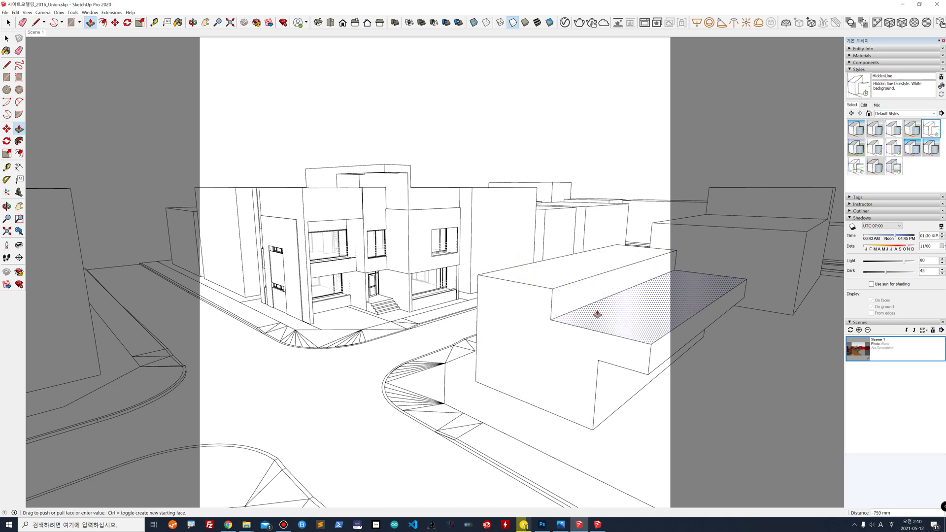
{"action": "left_click", "coordinate": [598, 315]}
{"action": "left_click", "coordinate": [662, 354]}
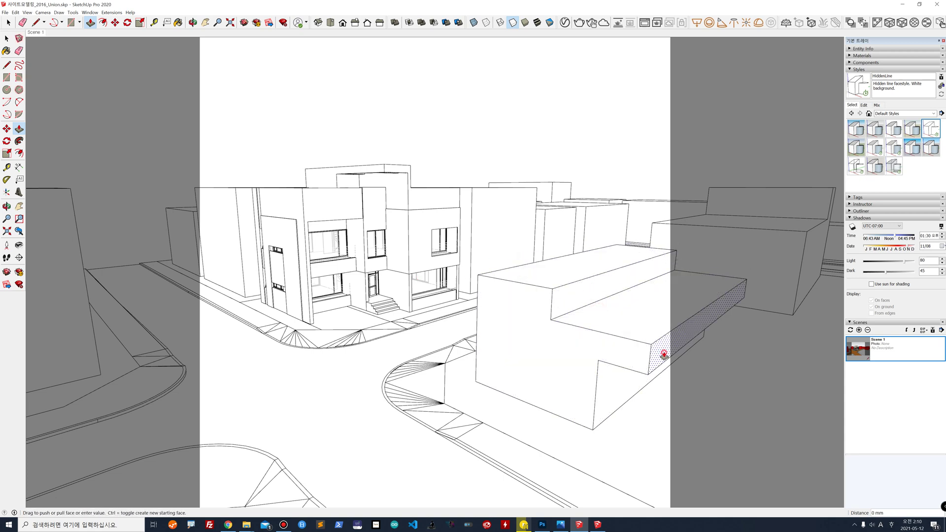
{"action": "left_click", "coordinate": [623, 406]}
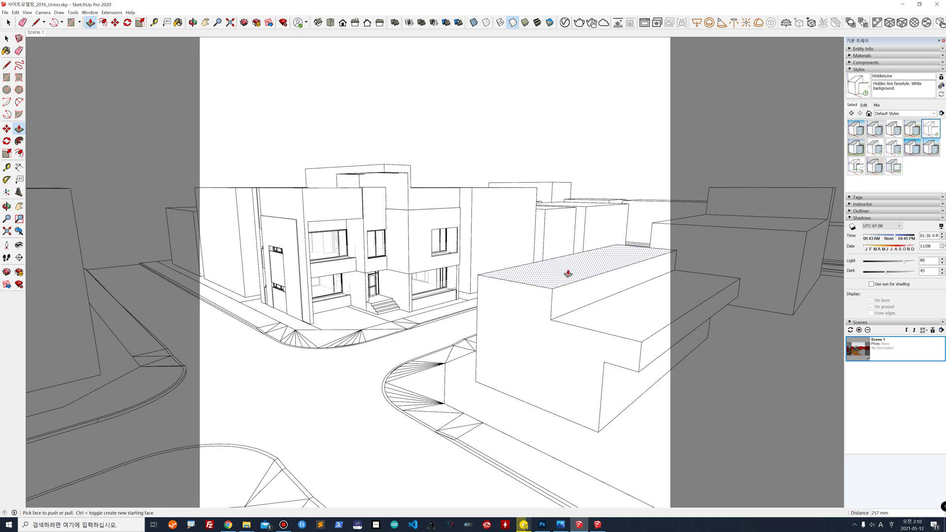
Select all the connected geometry of the stepped volume and make it a group
{"action": "key", "text": "space"}
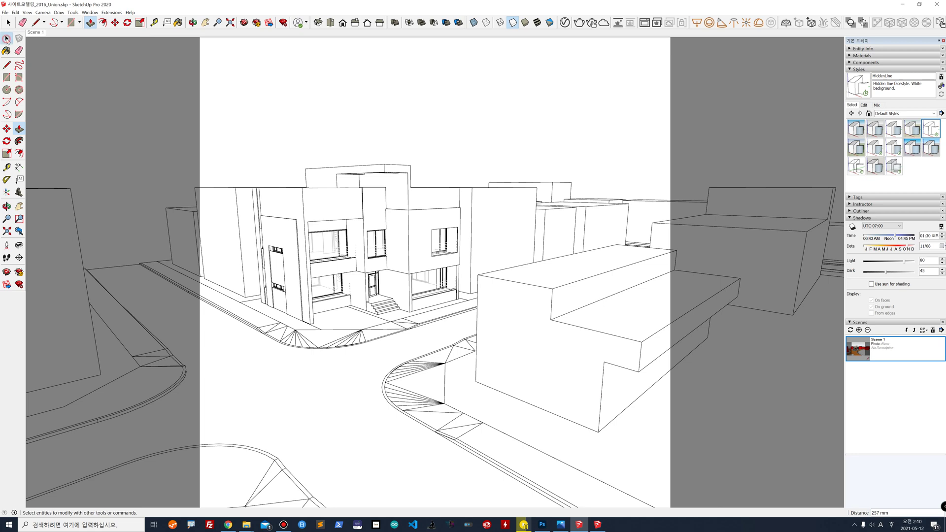
{"action": "triple_click", "coordinate": [509, 363]}
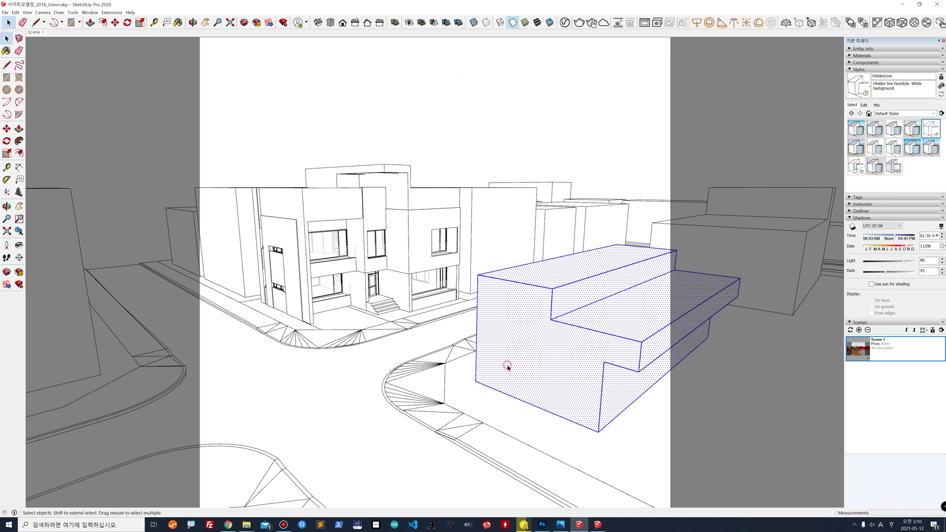
{"action": "right_click", "coordinate": [507, 365]}
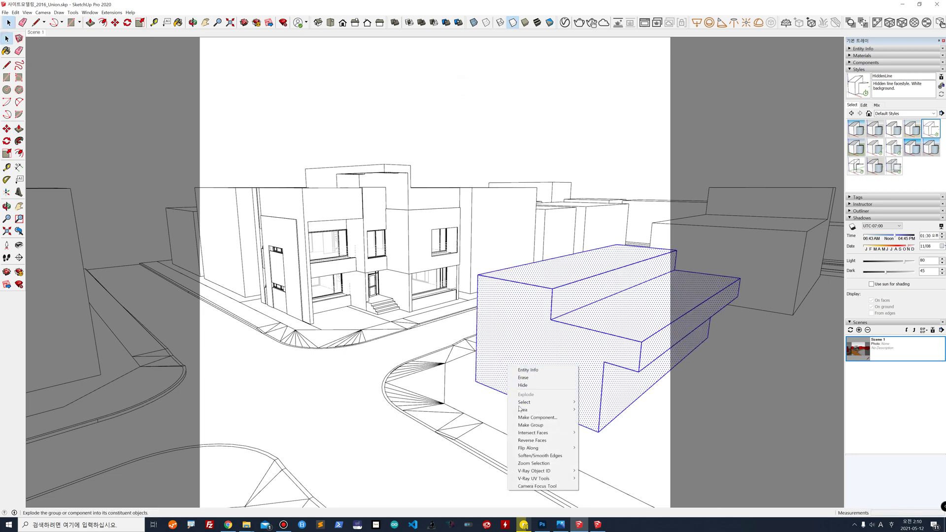
{"action": "left_click", "coordinate": [542, 425]}
{"action": "left_click", "coordinate": [521, 85]}
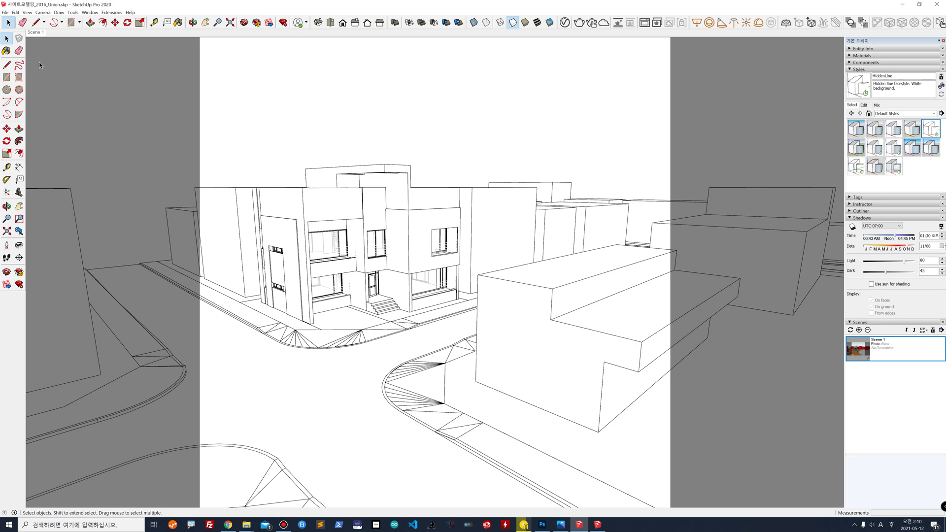
{"action": "left_click", "coordinate": [557, 340]}
{"action": "left_click", "coordinate": [380, 131]}
Select the stepped volume group, invert the selection, and hide everything else in the model
{"action": "left_click", "coordinate": [549, 318]}
{"action": "left_click", "coordinate": [17, 13]}
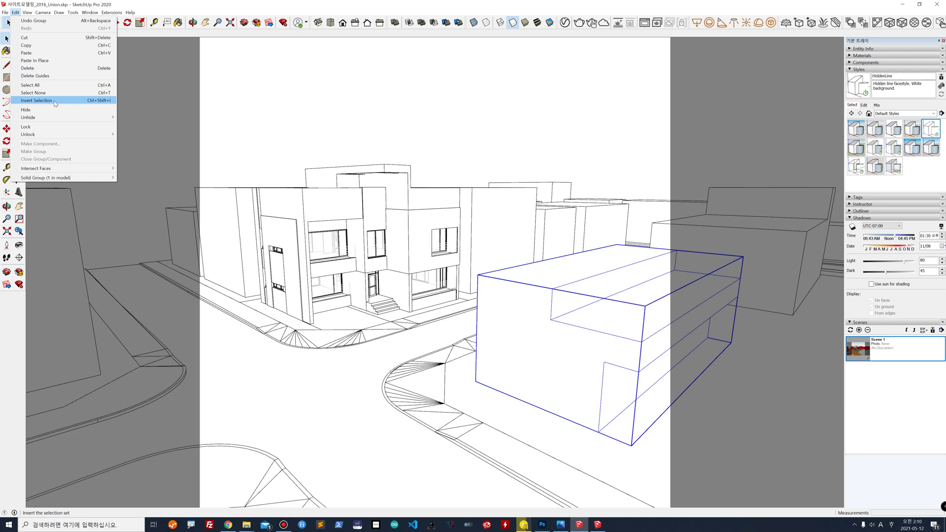
{"action": "left_click", "coordinate": [37, 100]}
{"action": "left_click", "coordinate": [15, 13]}
{"action": "left_click", "coordinate": [29, 109]}
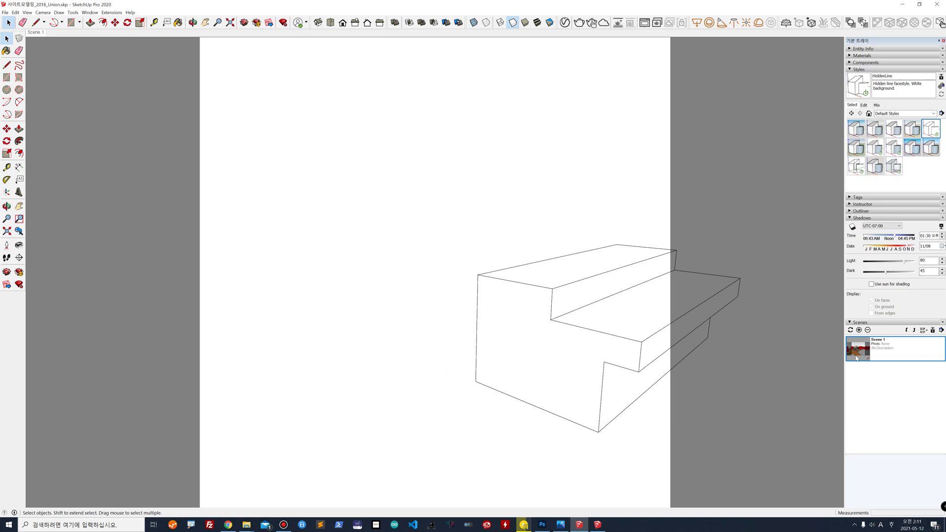
Export the isolated volume as a 2D graphic PDF named 3 into the 11주차_실습용 folder
{"action": "left_click", "coordinate": [5, 12]}
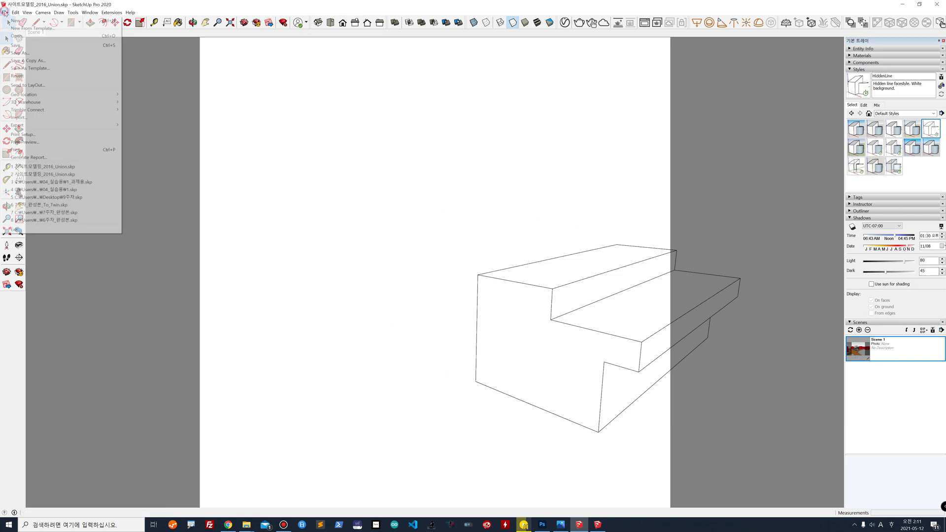
{"action": "mouse_move", "coordinate": [43, 124]}
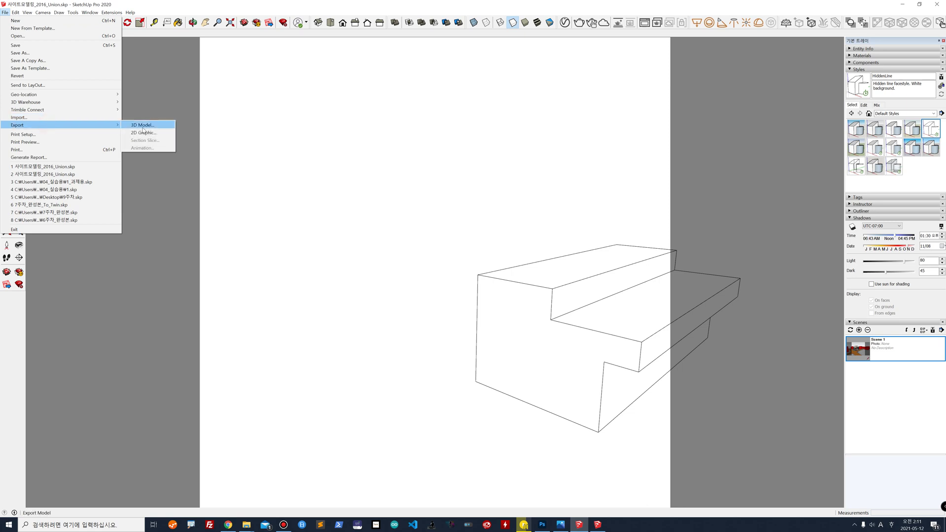
{"action": "left_click", "coordinate": [140, 14]}
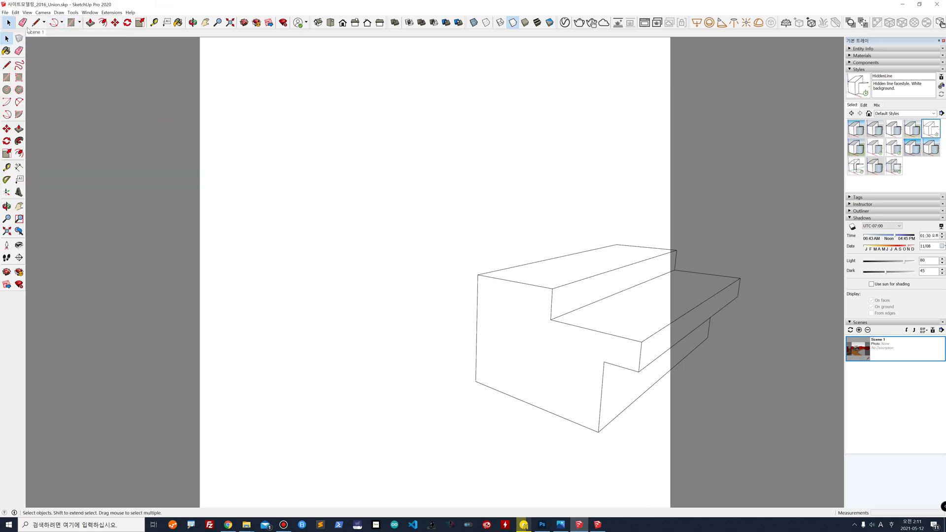
{"action": "left_click", "coordinate": [5, 12]}
{"action": "mouse_move", "coordinate": [64, 126]}
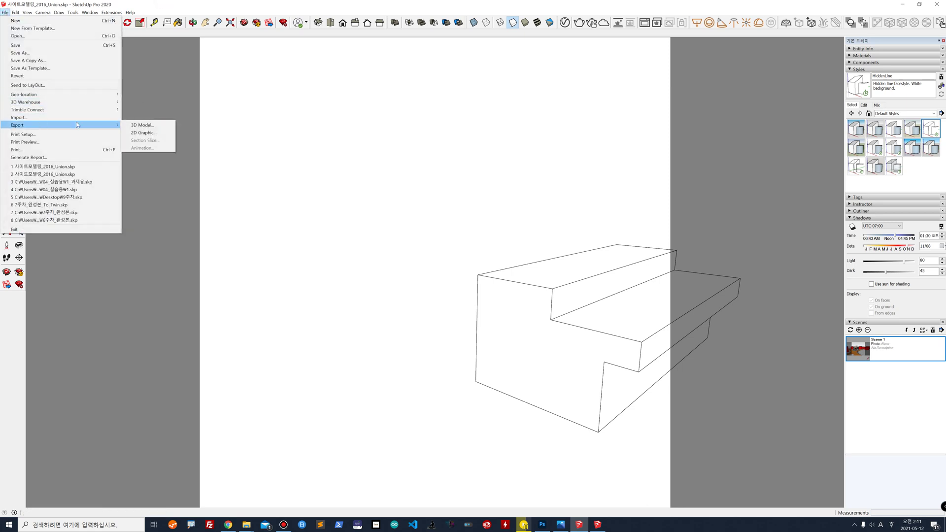
{"action": "left_click", "coordinate": [133, 133]}
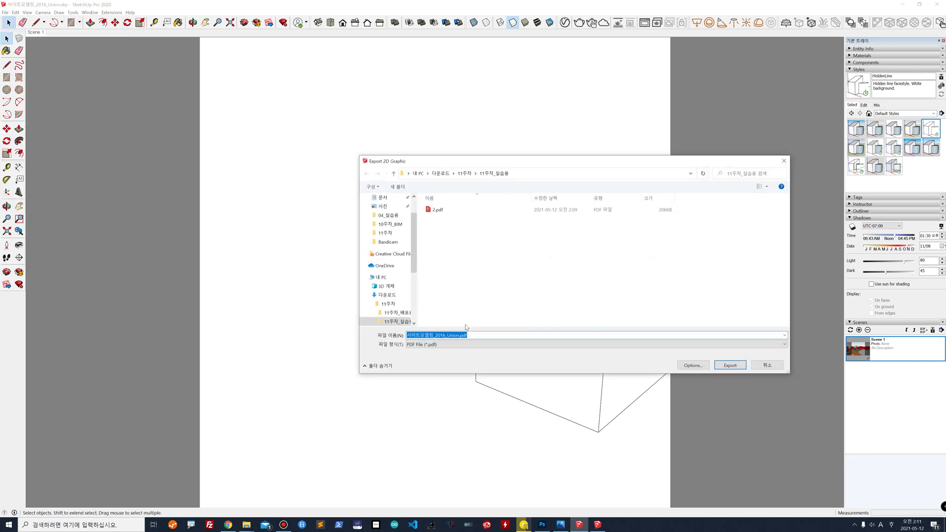
{"action": "type", "text": "3"}
{"action": "left_click", "coordinate": [727, 366]}
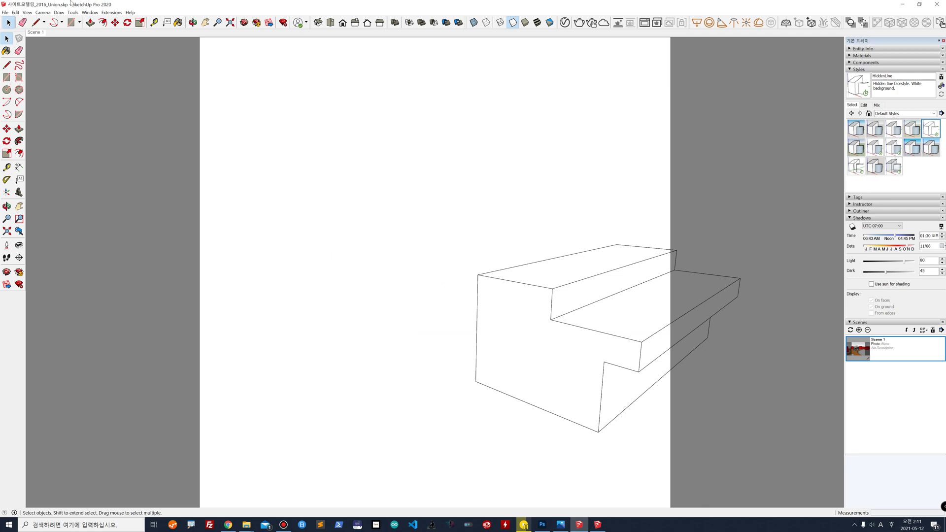
Unhide all the hidden objects in the model
{"action": "left_click", "coordinate": [15, 12]}
{"action": "mouse_move", "coordinate": [98, 117]}
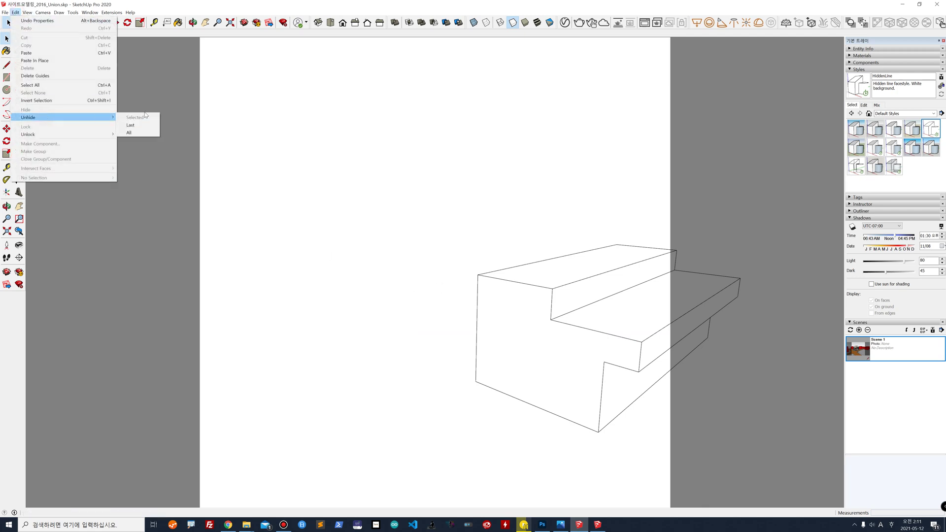
{"action": "left_click", "coordinate": [132, 133]}
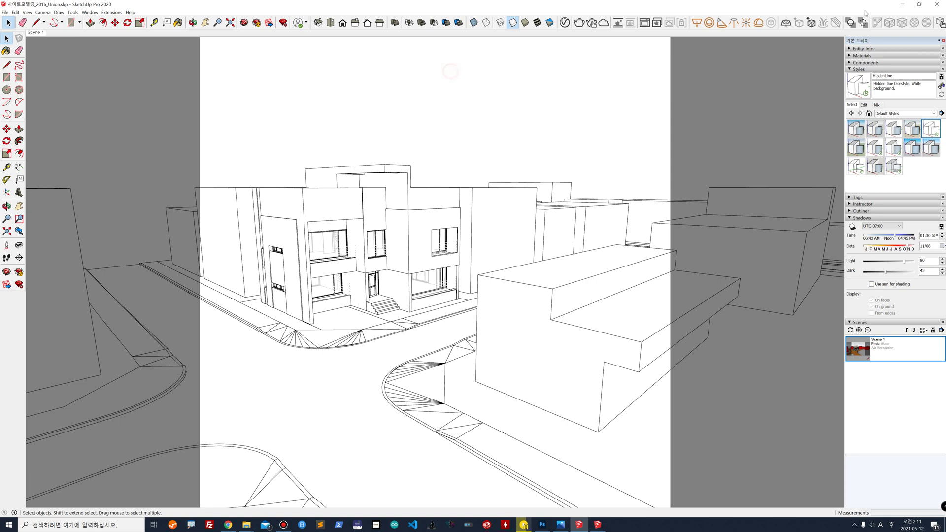
Save the model as a separate file named 사이트모델링_2016_Union2.skp in the 배포용 folder
{"action": "left_click", "coordinate": [5, 12]}
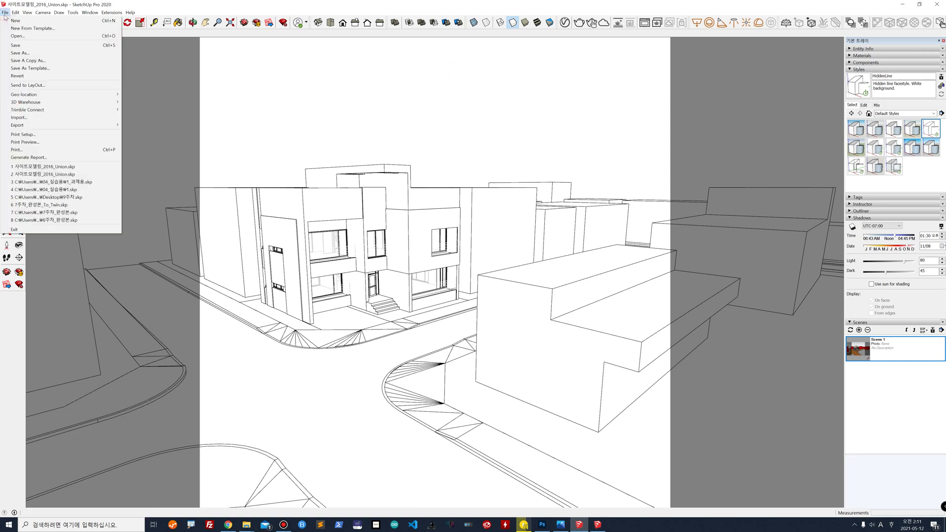
{"action": "left_click", "coordinate": [22, 53]}
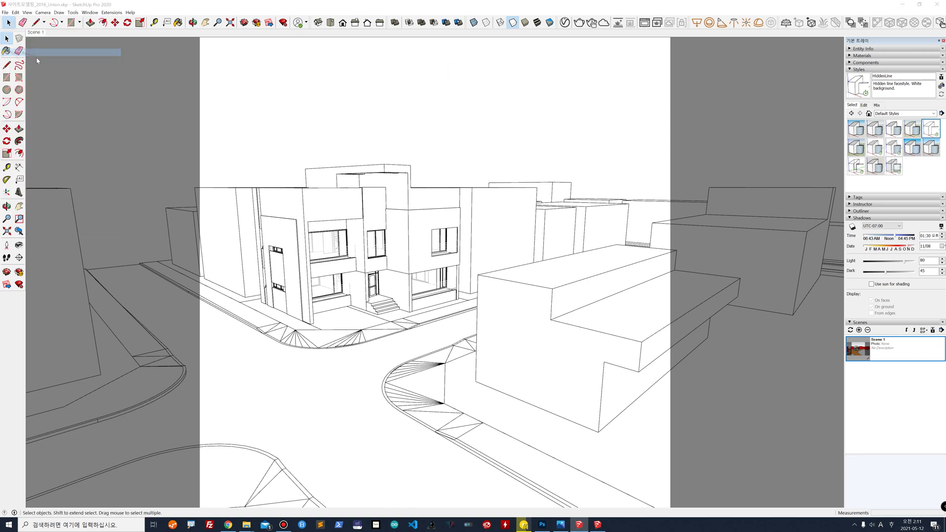
{"action": "left_click", "coordinate": [479, 335]}
{"action": "key", "text": "Left"}
{"action": "key", "text": "Left"}
{"action": "key", "text": "Left"}
{"action": "key", "text": "Left"}
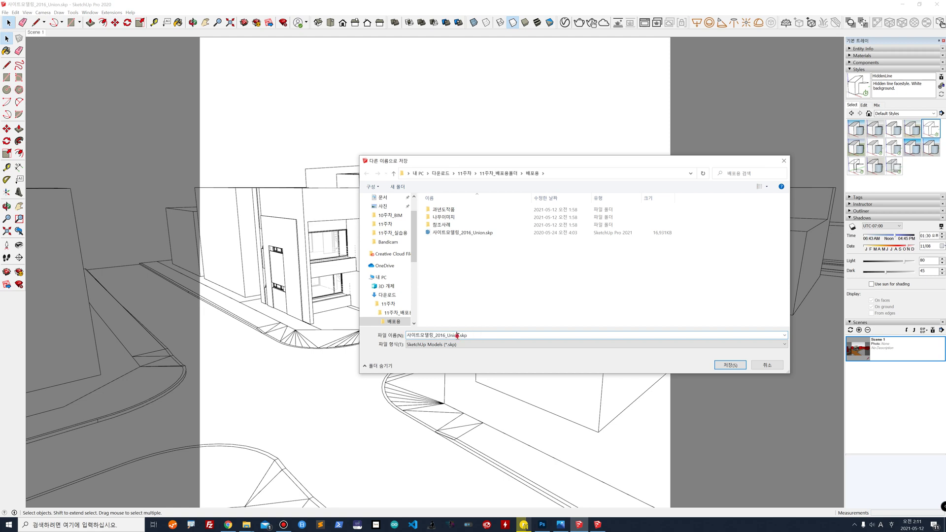
{"action": "type", "text": "2"}
{"action": "left_click", "coordinate": [730, 365]}
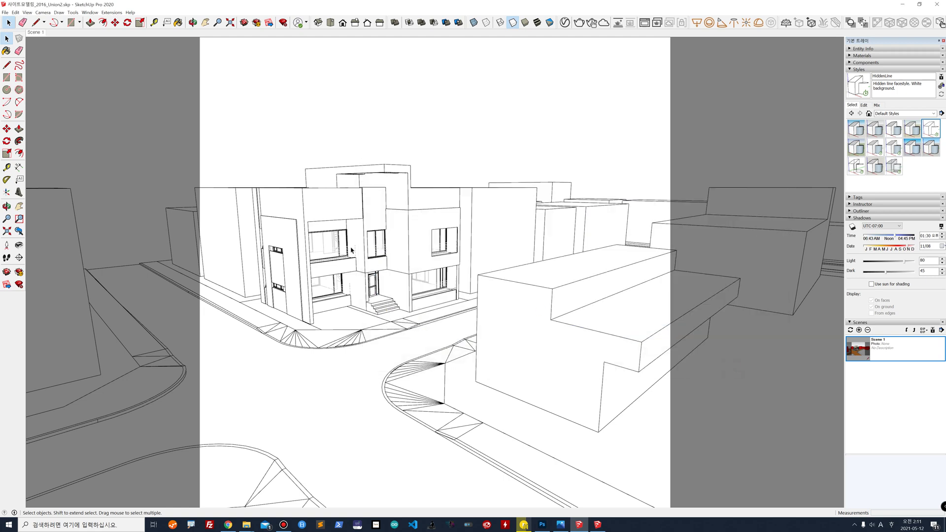
{"action": "left_click", "coordinate": [344, 217]}
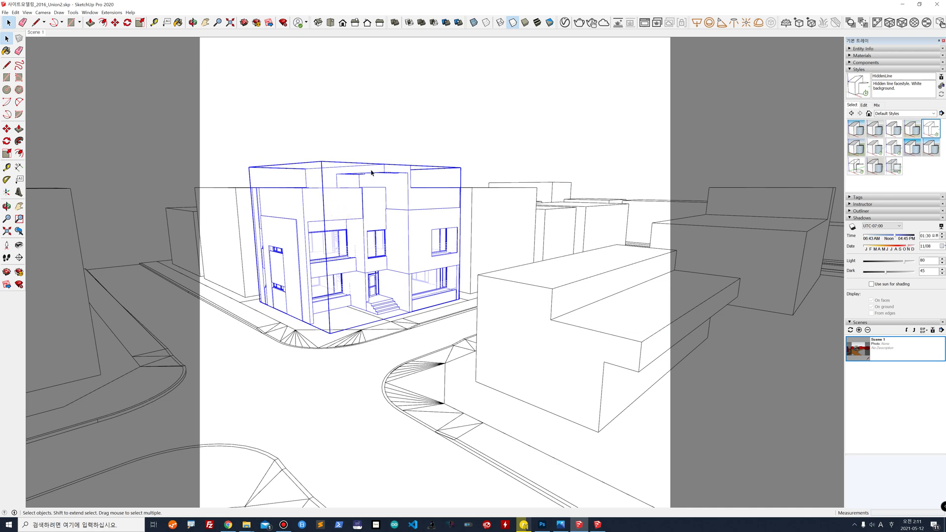
{"action": "left_click", "coordinate": [385, 138]}
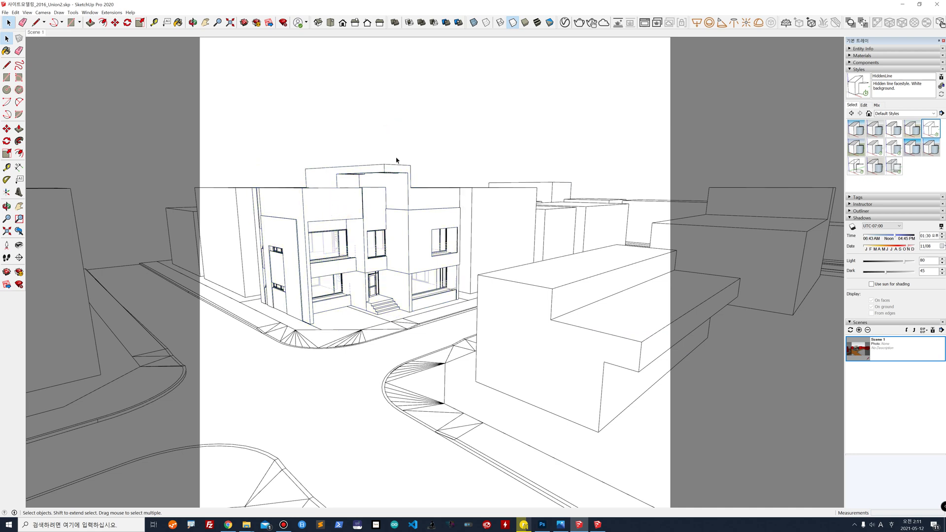
{"action": "left_click", "coordinate": [399, 195]}
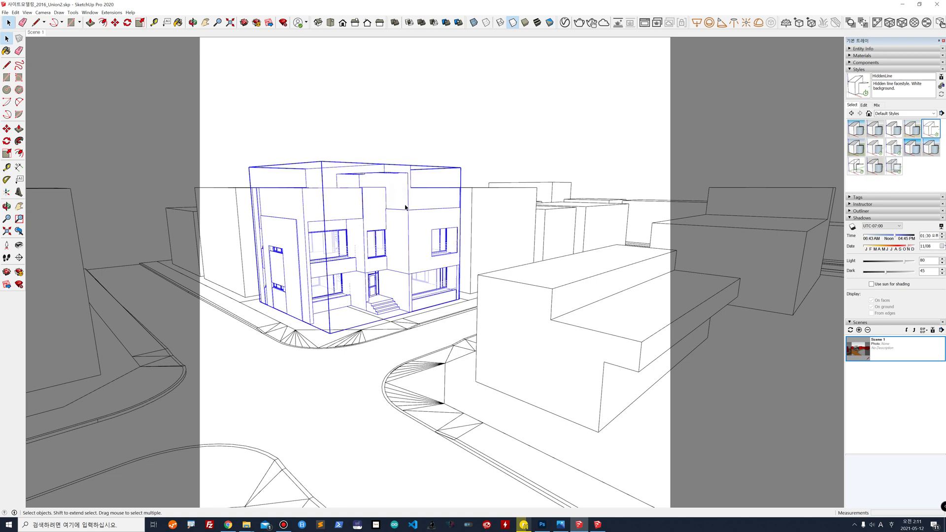
{"action": "left_click", "coordinate": [448, 145]}
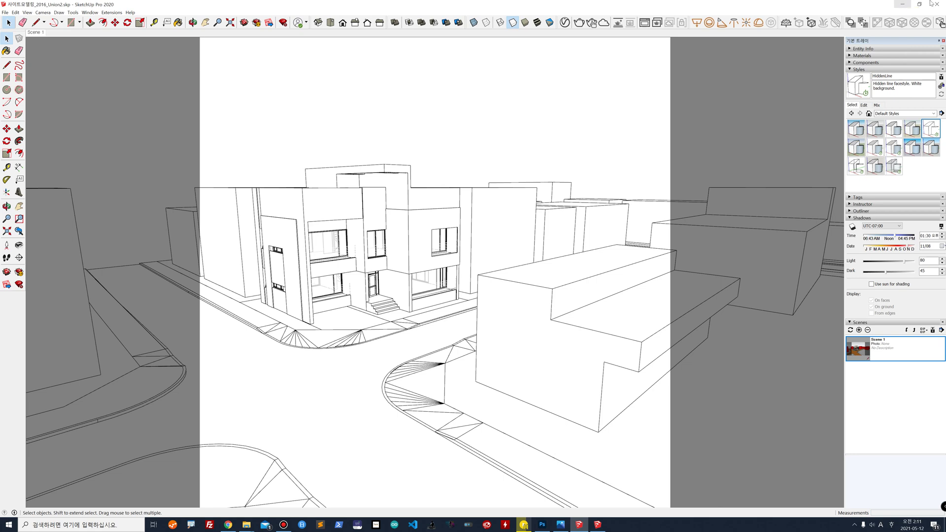
Minimise the SketchUp window and switch to Adobe Photoshop 2021
{"action": "left_click", "coordinate": [904, 5]}
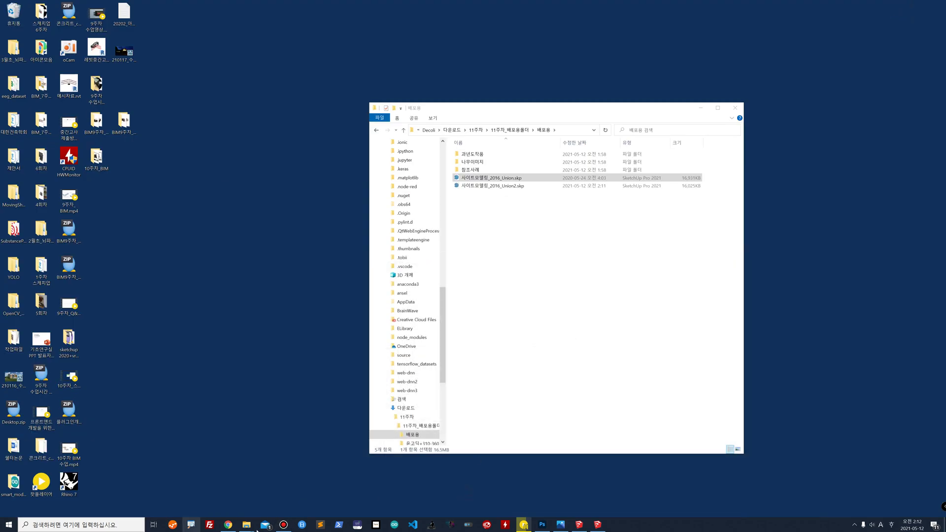
{"action": "left_click", "coordinate": [122, 518]}
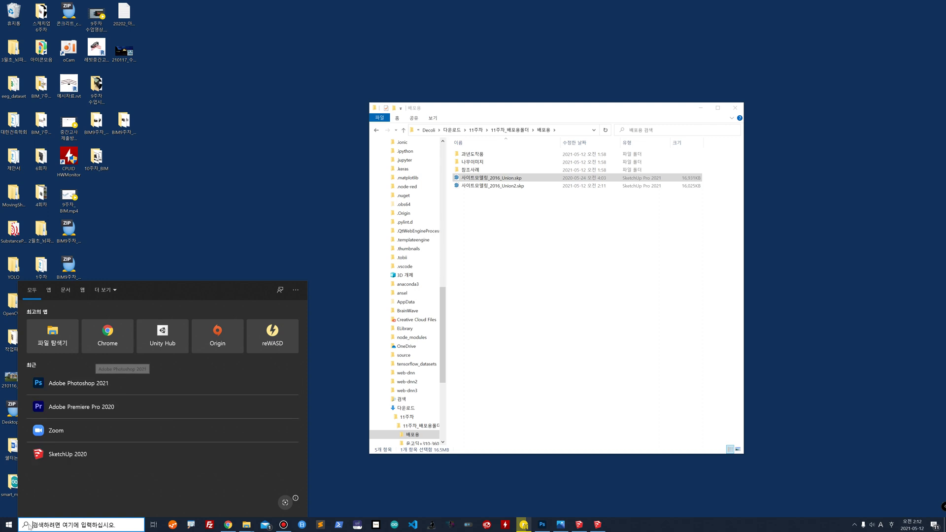
{"action": "key", "text": "super"}
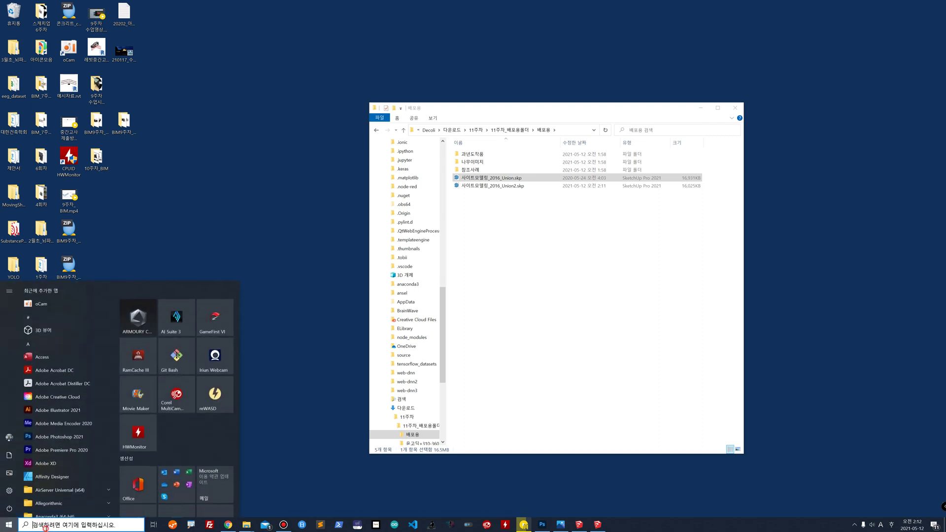
{"action": "left_click", "coordinate": [41, 521]}
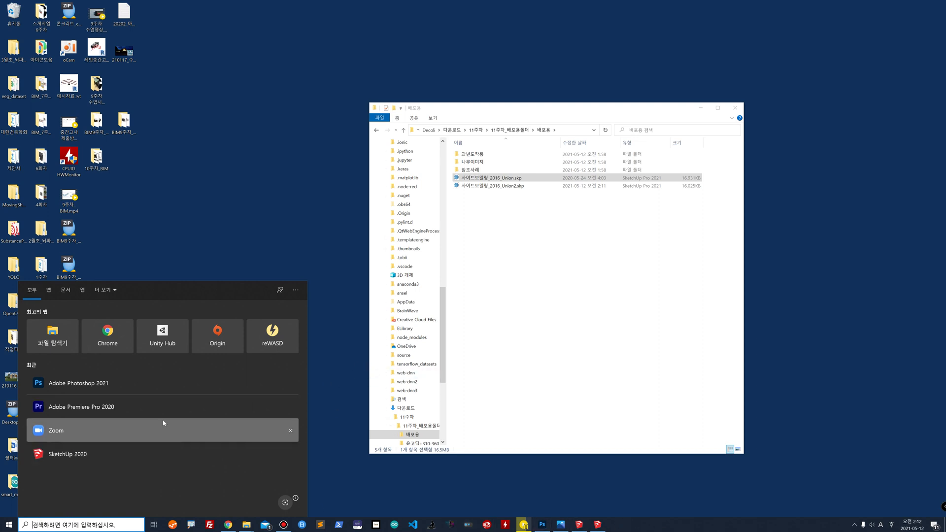
{"action": "left_click", "coordinate": [150, 383]}
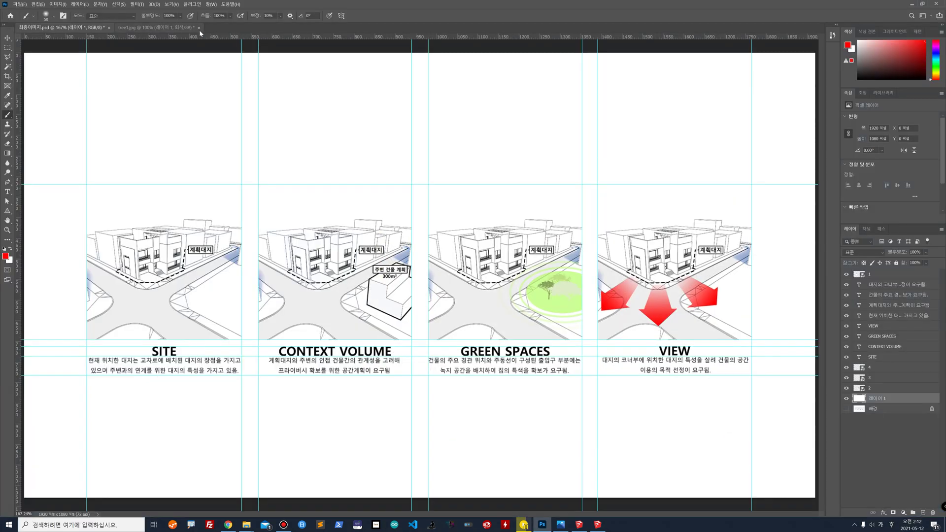
Close tree1.jpg and 최종이미지.psd without saving their changes
{"action": "left_click", "coordinate": [199, 28]}
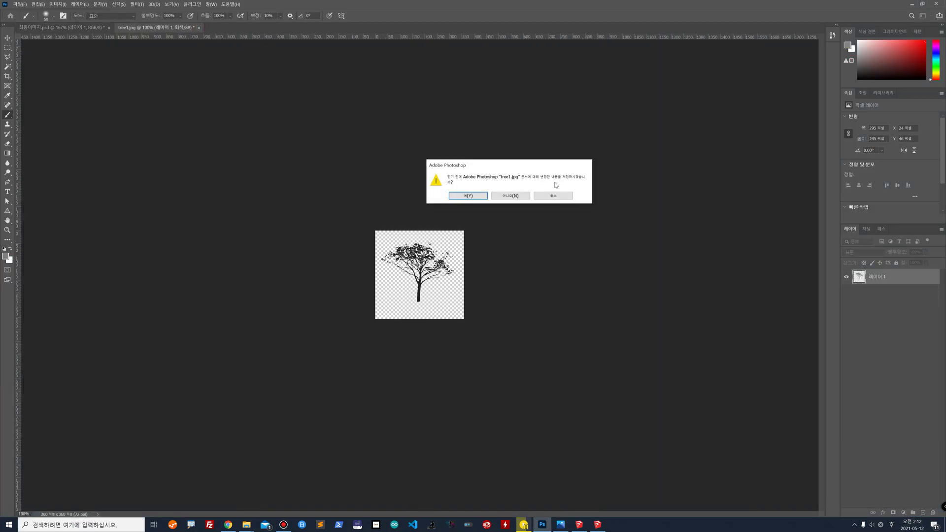
{"action": "left_click", "coordinate": [523, 197]}
{"action": "left_click", "coordinate": [109, 29]}
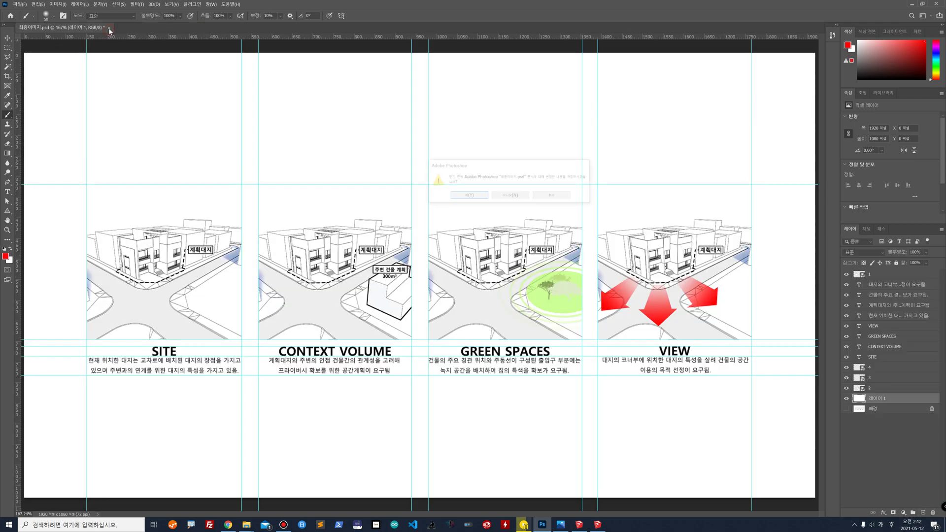
{"action": "left_click", "coordinate": [511, 196]}
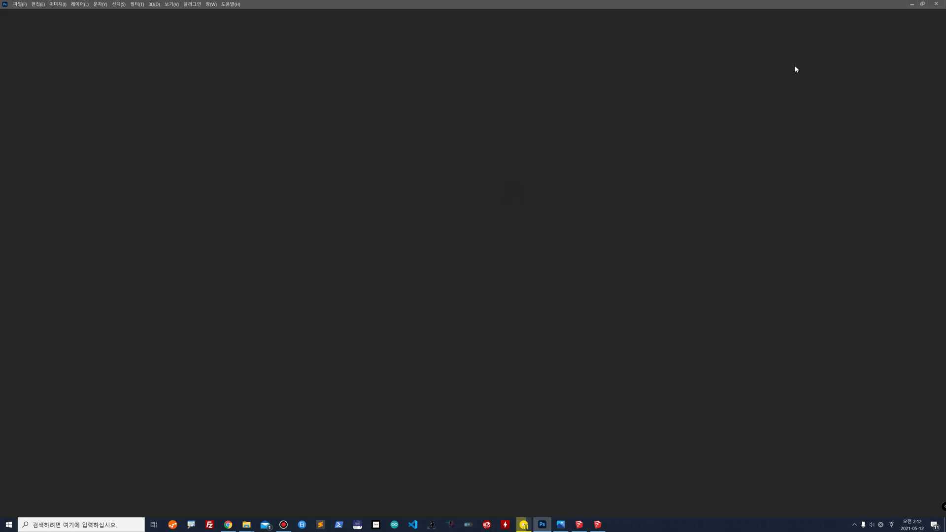
Quit Photoshop and launch Adobe Photoshop 2021 again
{"action": "left_click", "coordinate": [936, 4]}
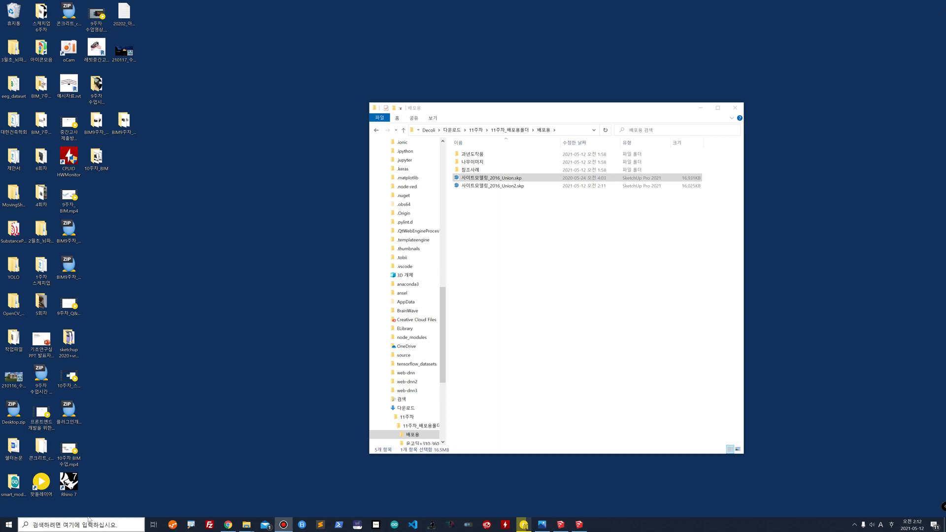
{"action": "left_click", "coordinate": [79, 524]}
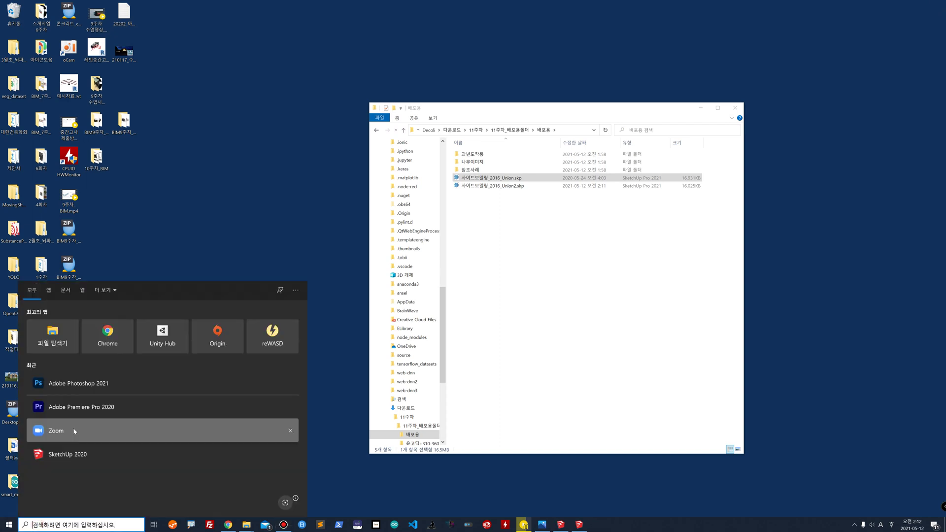
{"action": "left_click", "coordinate": [100, 384]}
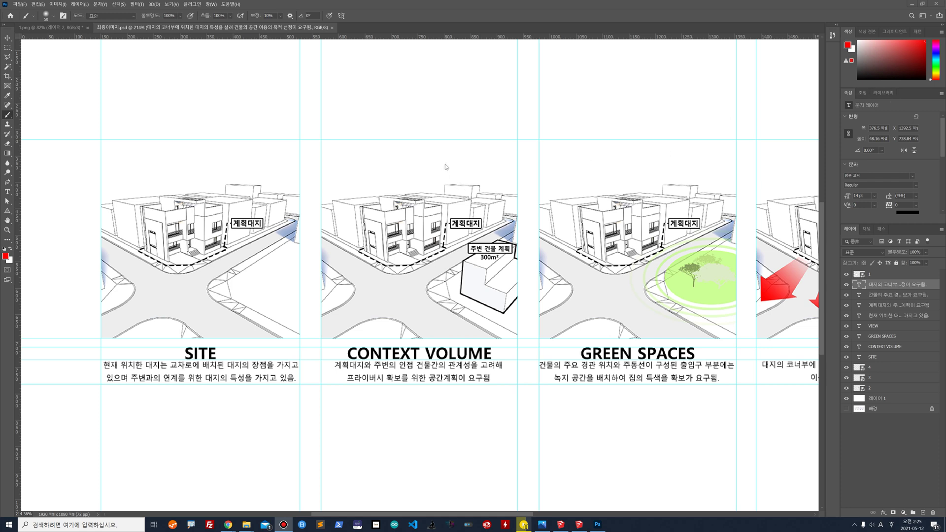
Examine the overall layout of the SITE, CONTEXT VOLUME, GREEN SPACES and VIEW diagrams in 최종이미지.psd
{"action": "key", "text": "ctrl+z"}
{"action": "key", "text": "ctrl+z"}
{"action": "key", "text": "ctrl+shift+z"}
{"action": "key", "text": "ctrl+shift+z"}
{"action": "scroll", "coordinate": [450, 170], "scroll_direction": "left", "scroll_amount": 2}
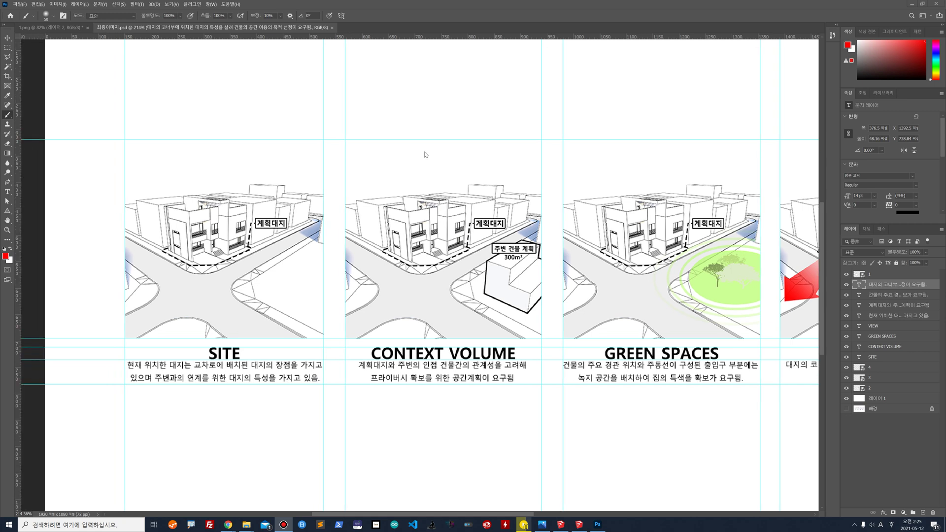
{"action": "left_click", "coordinate": [7, 38]}
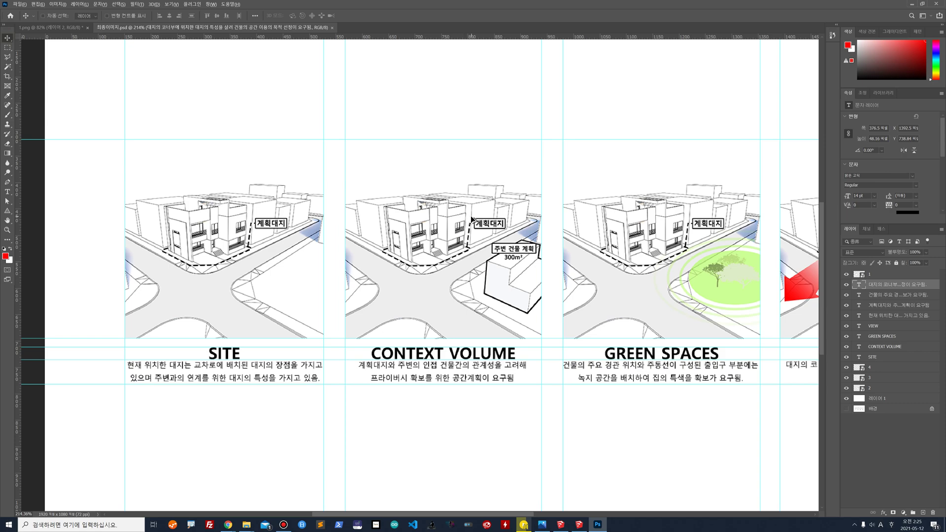
{"action": "scroll", "coordinate": [472, 219], "scroll_direction": "up", "scroll_amount": 5}
{"action": "scroll", "coordinate": [475, 219], "scroll_direction": "down", "scroll_amount": 4}
{"action": "scroll", "coordinate": [479, 219], "scroll_direction": "down", "scroll_amount": 5}
{"action": "scroll", "coordinate": [481, 219], "scroll_direction": "up", "scroll_amount": 2}
{"action": "scroll", "coordinate": [483, 219], "scroll_direction": "down", "scroll_amount": 4}
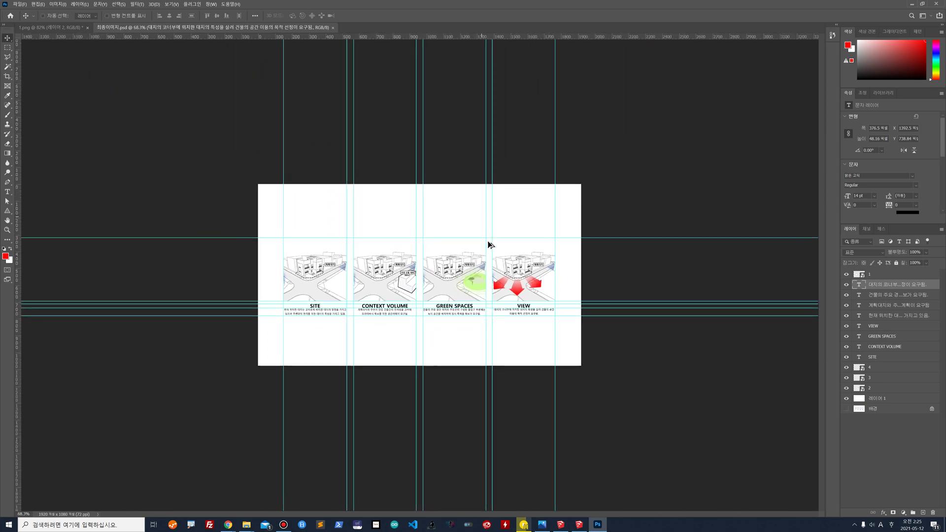
{"action": "scroll", "coordinate": [369, 302], "scroll_direction": "up", "scroll_amount": 3}
{"action": "scroll", "coordinate": [370, 301], "scroll_direction": "up", "scroll_amount": 2}
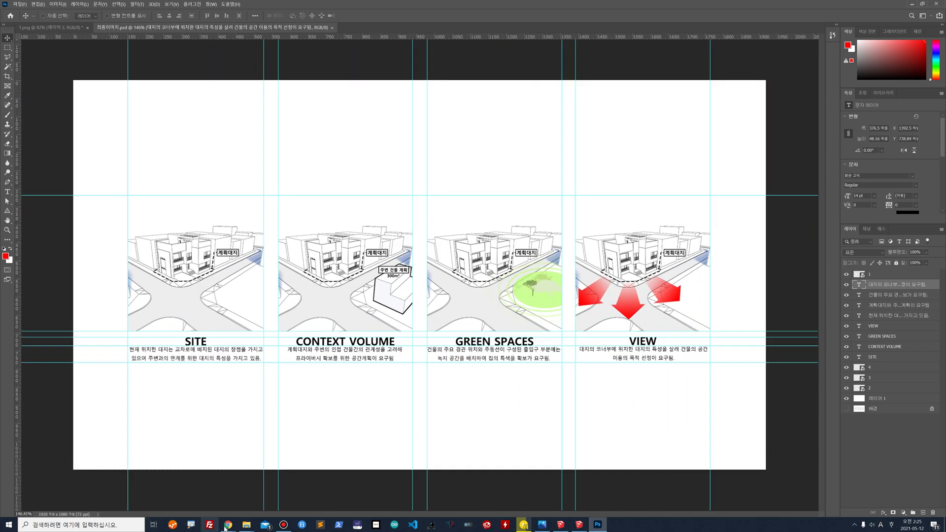
Switch to Chrome and search Google for 포토샵 기본 조작
{"action": "mouse_move", "coordinate": [228, 524]}
{"action": "left_click", "coordinate": [248, 499]}
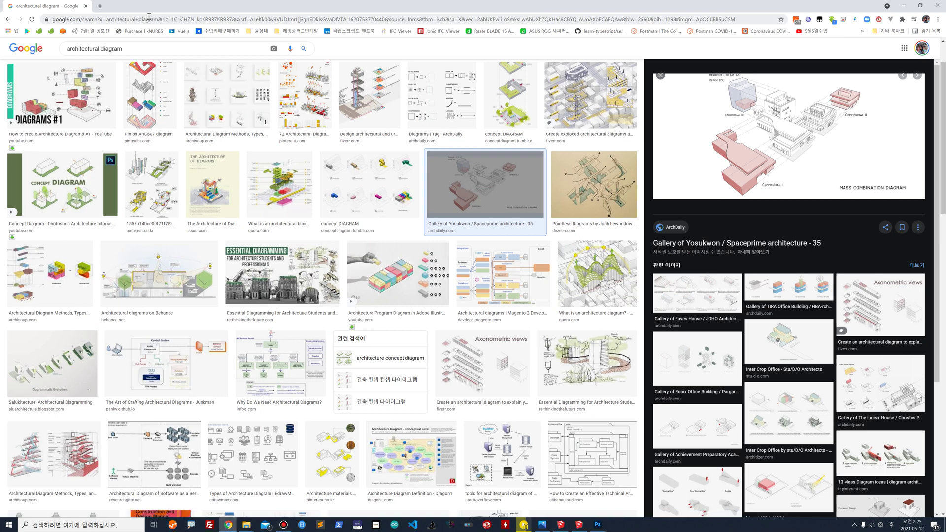
{"action": "left_click", "coordinate": [126, 21]}
{"action": "type", "text": "포"}
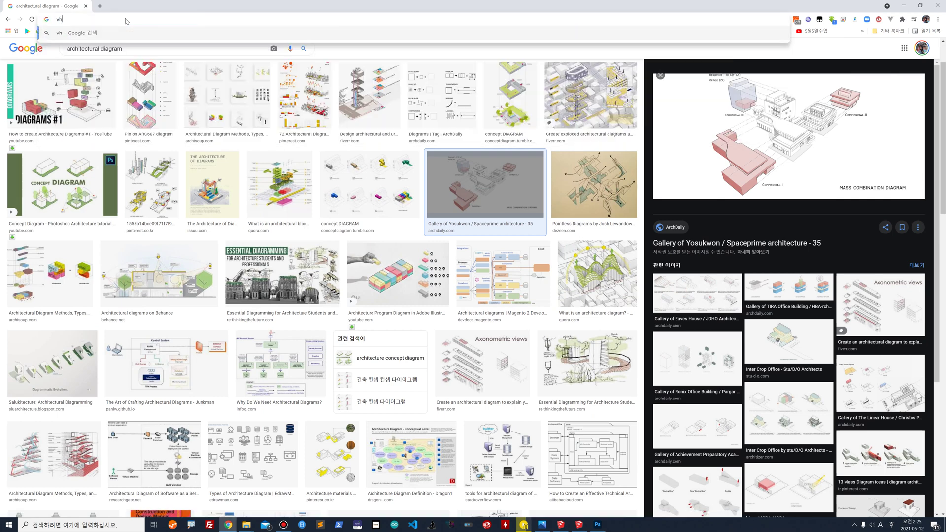
{"action": "type", "text": "토"}
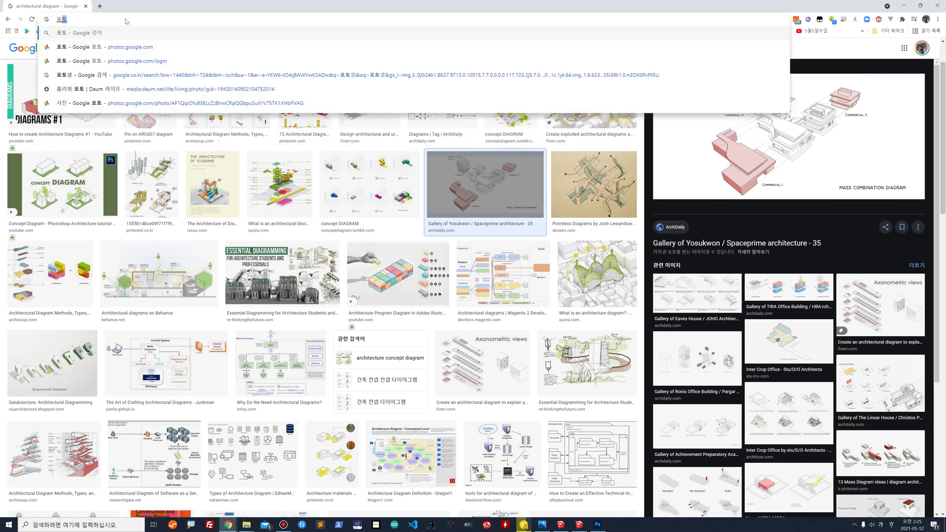
{"action": "type", "text": "샵"}
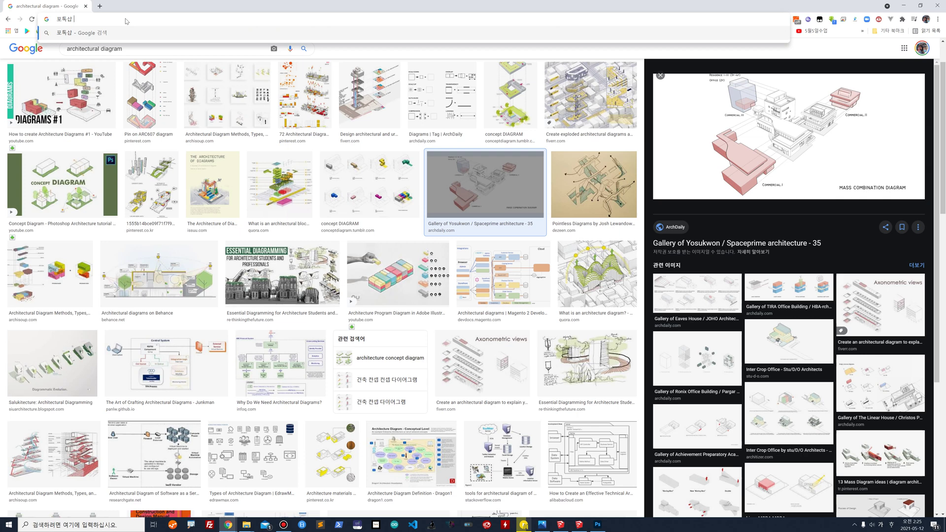
{"action": "key", "text": "BackSpace"}
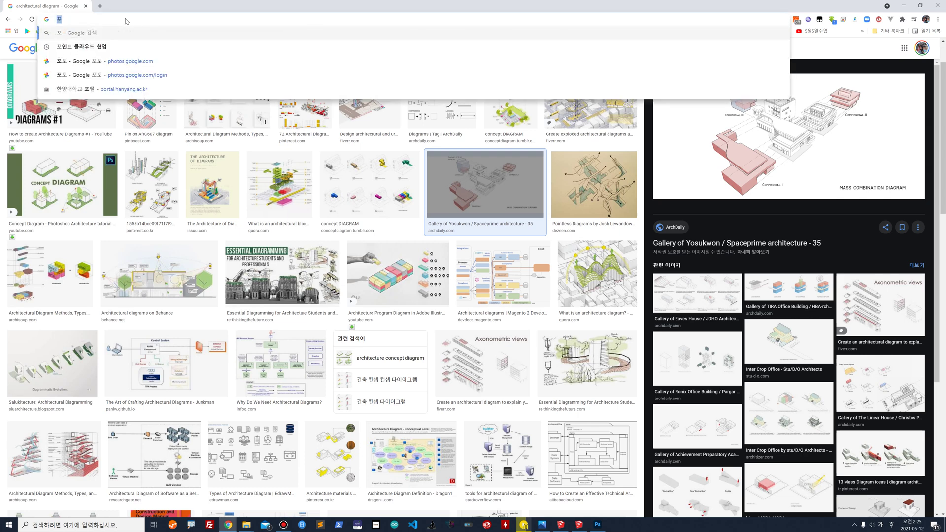
{"action": "type", "text": "샵 기본"}
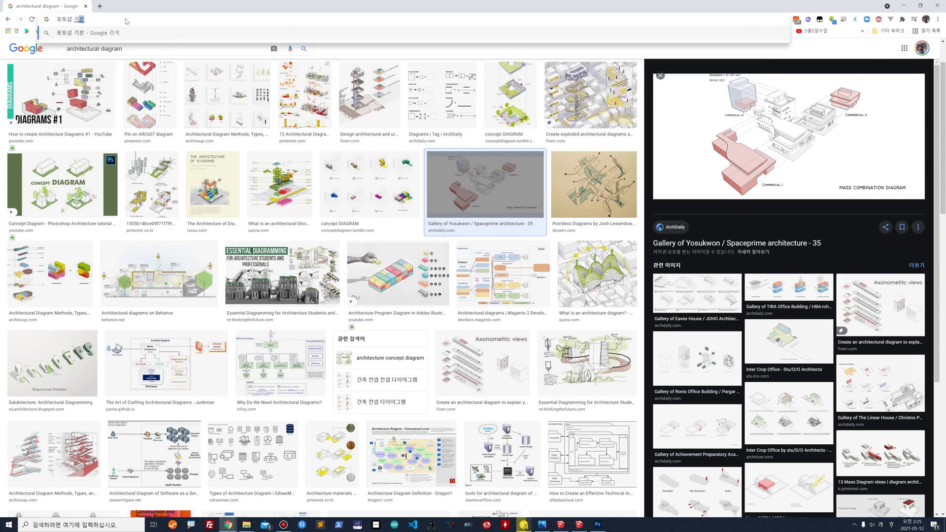
{"action": "type", "text": " 좃작"}
{"action": "key", "text": "Return"}
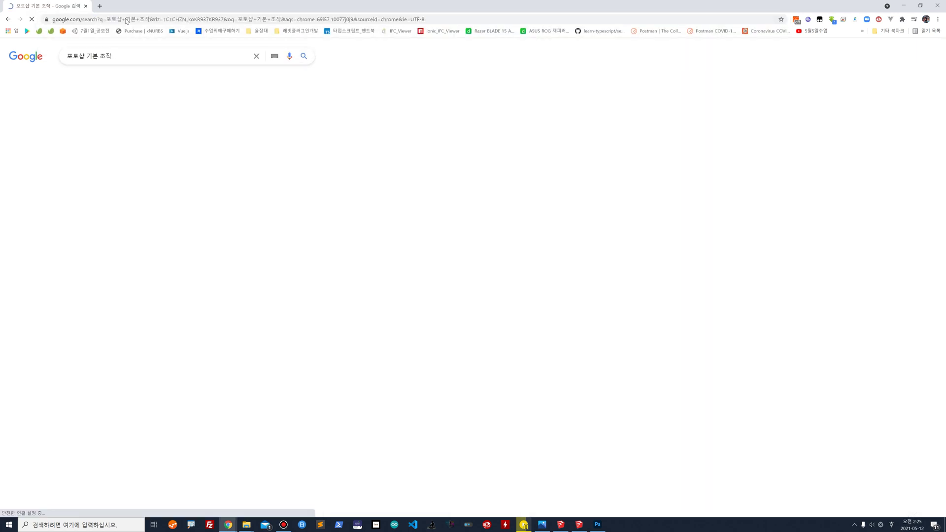
Open the blog post 포토샵 입문 part.1 and read through it to the basic shortcut list
{"action": "left_click", "coordinate": [154, 118]}
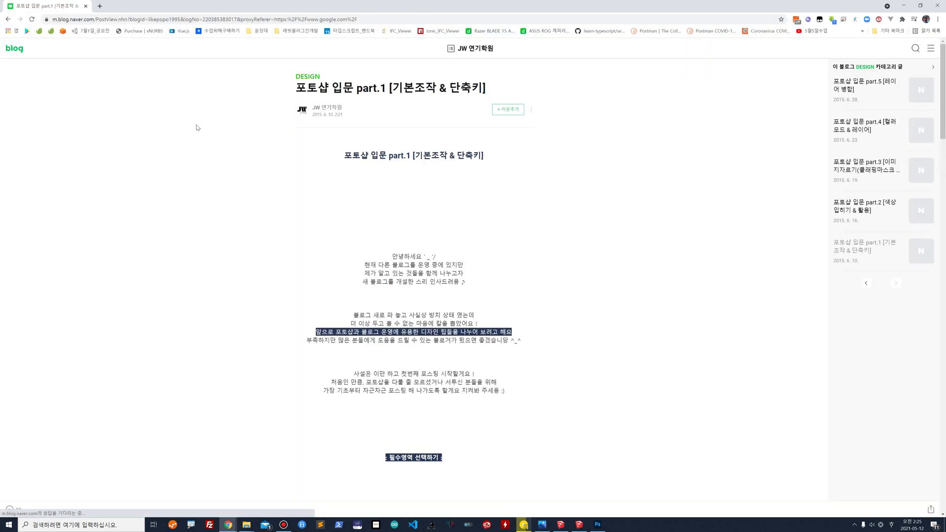
{"action": "scroll", "coordinate": [473, 199], "scroll_direction": "down", "scroll_amount": 5}
{"action": "scroll", "coordinate": [472, 200], "scroll_direction": "down", "scroll_amount": 10}
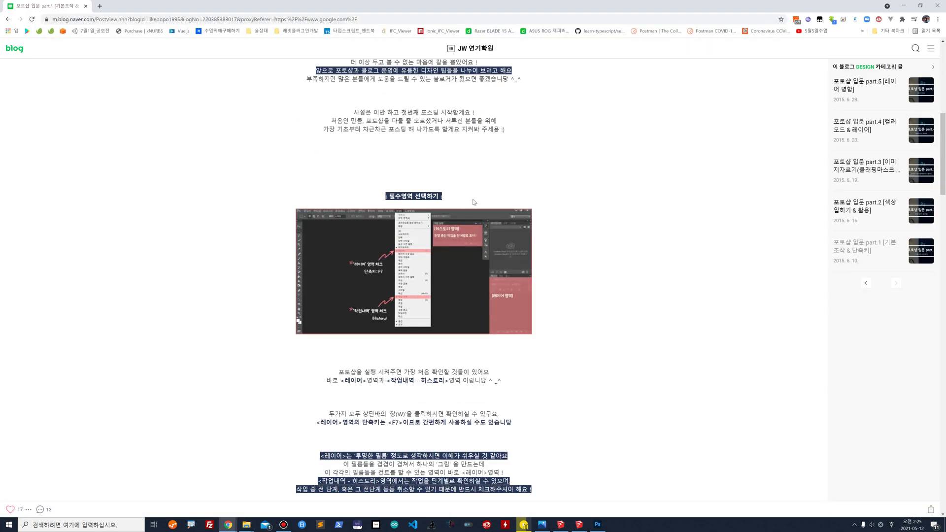
{"action": "scroll", "coordinate": [474, 200], "scroll_direction": "down", "scroll_amount": 20}
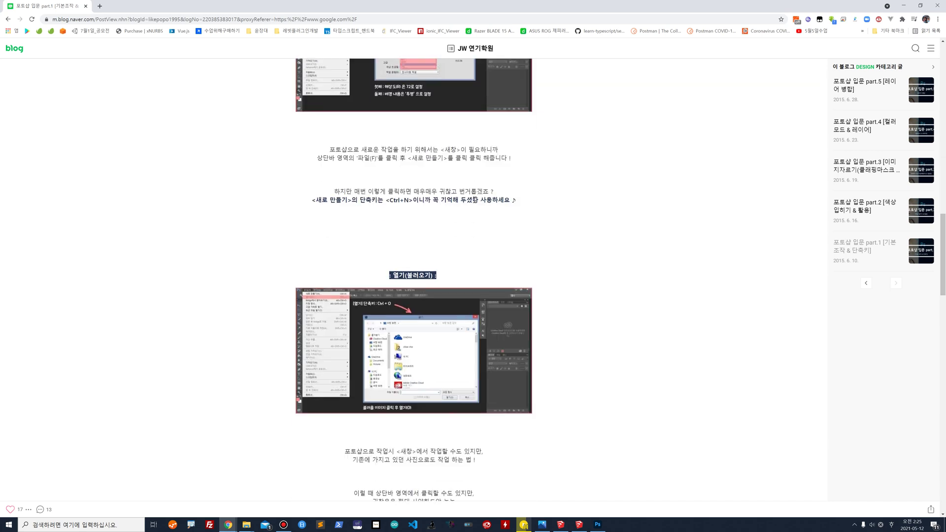
{"action": "scroll", "coordinate": [475, 199], "scroll_direction": "down", "scroll_amount": 1}
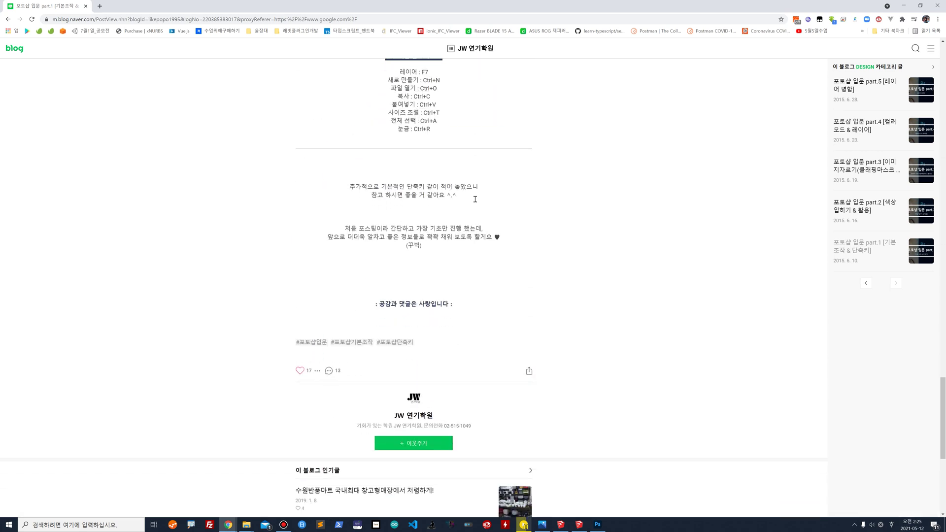
{"action": "scroll", "coordinate": [475, 199], "scroll_direction": "up", "scroll_amount": 1}
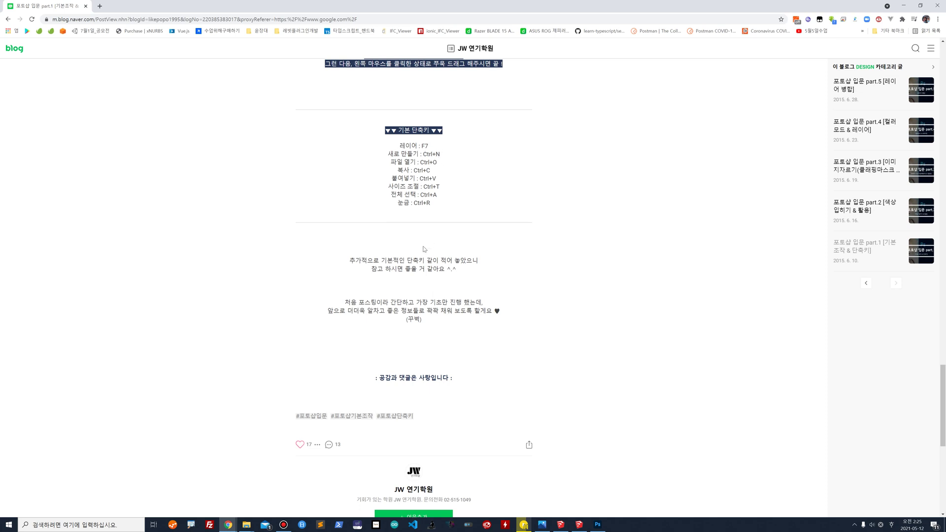
{"action": "scroll", "coordinate": [424, 250], "scroll_direction": "down", "scroll_amount": 8}
{"action": "scroll", "coordinate": [425, 250], "scroll_direction": "up", "scroll_amount": 8}
Return to the search results and read the blog post on Photoshop's basic screen layout and operation, part 1
{"action": "left_click", "coordinate": [9, 17]}
{"action": "left_click", "coordinate": [137, 213]}
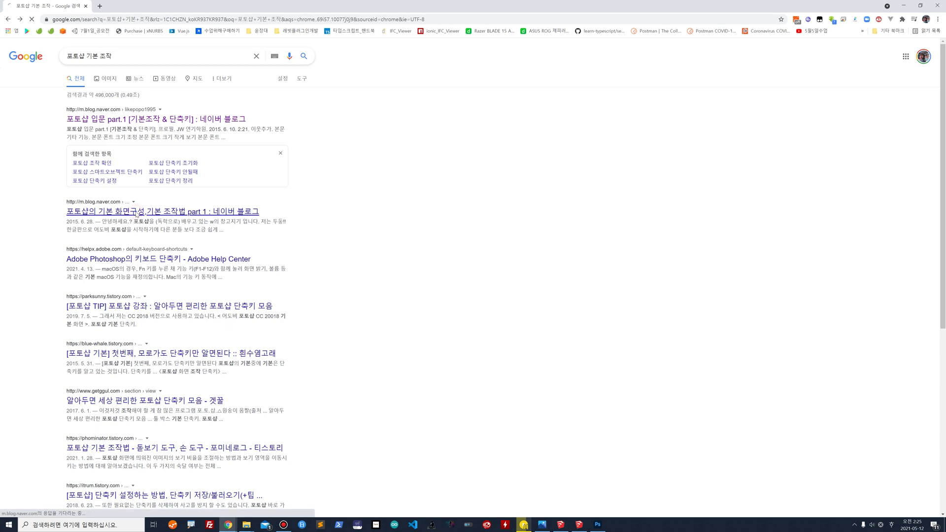
{"action": "scroll", "coordinate": [349, 213], "scroll_direction": "down", "scroll_amount": 10}
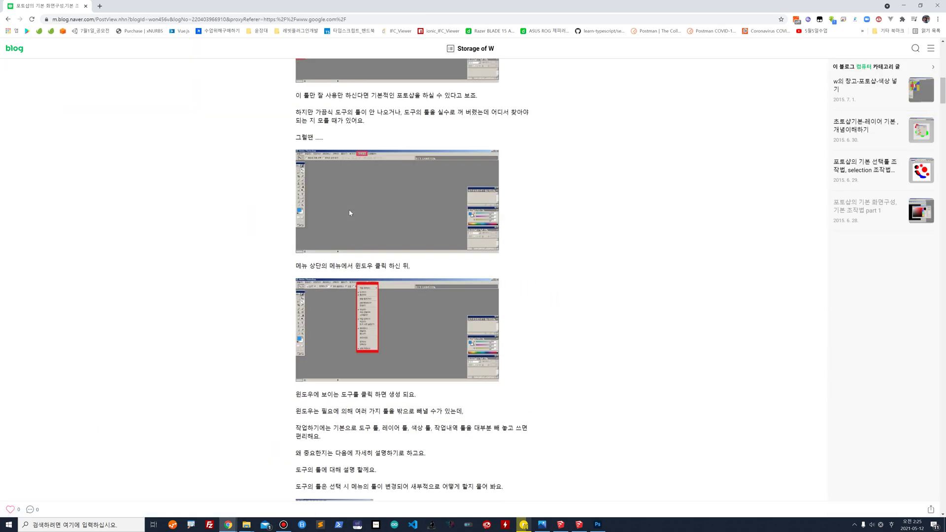
{"action": "scroll", "coordinate": [349, 209], "scroll_direction": "down", "scroll_amount": 15}
{"action": "scroll", "coordinate": [349, 207], "scroll_direction": "down", "scroll_amount": 6}
Switch back to Photoshop and examine the concept diagrams up close, especially the CONTEXT VOLUME panel
{"action": "left_click", "coordinate": [904, 6]}
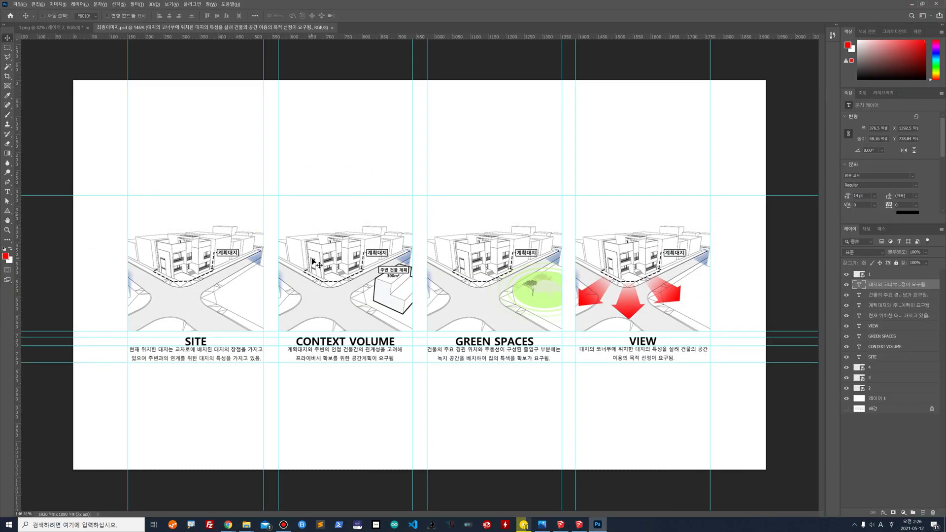
{"action": "scroll", "coordinate": [313, 261], "scroll_direction": "up", "scroll_amount": 2}
{"action": "scroll", "coordinate": [314, 261], "scroll_direction": "down", "scroll_amount": 2}
{"action": "scroll", "coordinate": [375, 255], "scroll_direction": "up", "scroll_amount": 6}
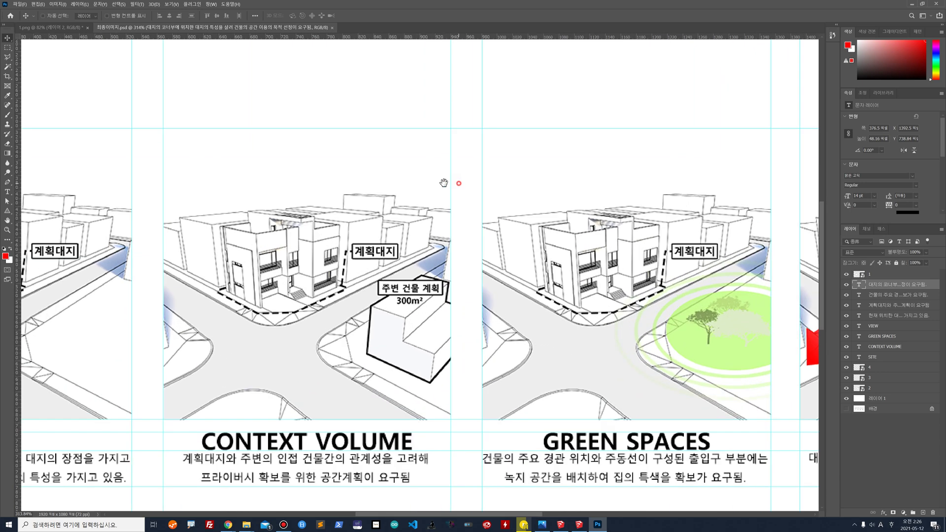
{"action": "scroll", "coordinate": [544, 224], "scroll_direction": "down", "scroll_amount": 3}
{"action": "scroll", "coordinate": [543, 224], "scroll_direction": "right", "scroll_amount": 2}
{"action": "scroll", "coordinate": [443, 237], "scroll_direction": "left", "scroll_amount": 7}
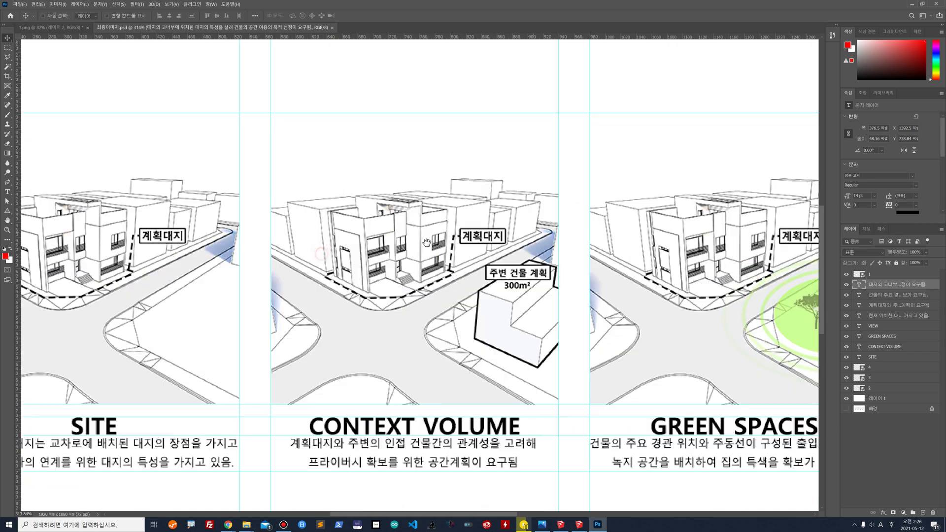
{"action": "scroll", "coordinate": [425, 239], "scroll_direction": "down", "scroll_amount": 4}
{"action": "scroll", "coordinate": [424, 239], "scroll_direction": "up", "scroll_amount": 4}
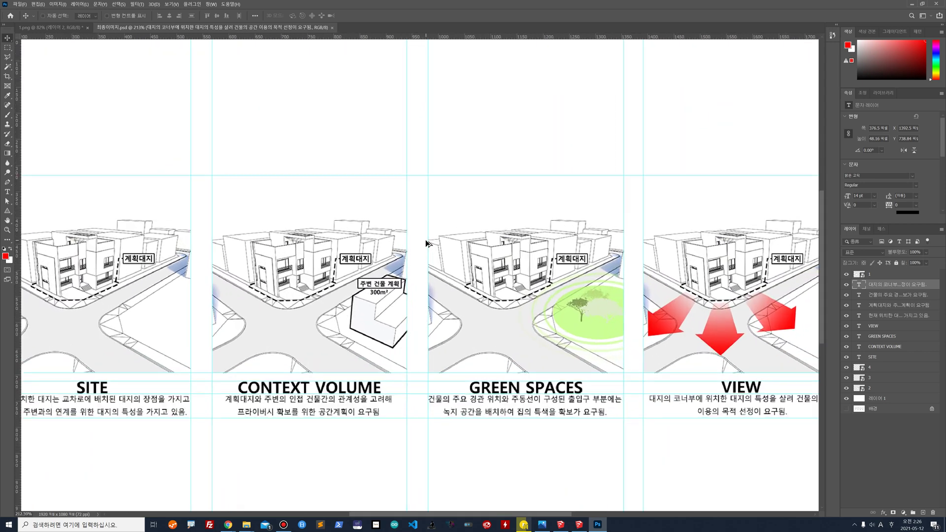
{"action": "scroll", "coordinate": [425, 240], "scroll_direction": "down", "scroll_amount": 4}
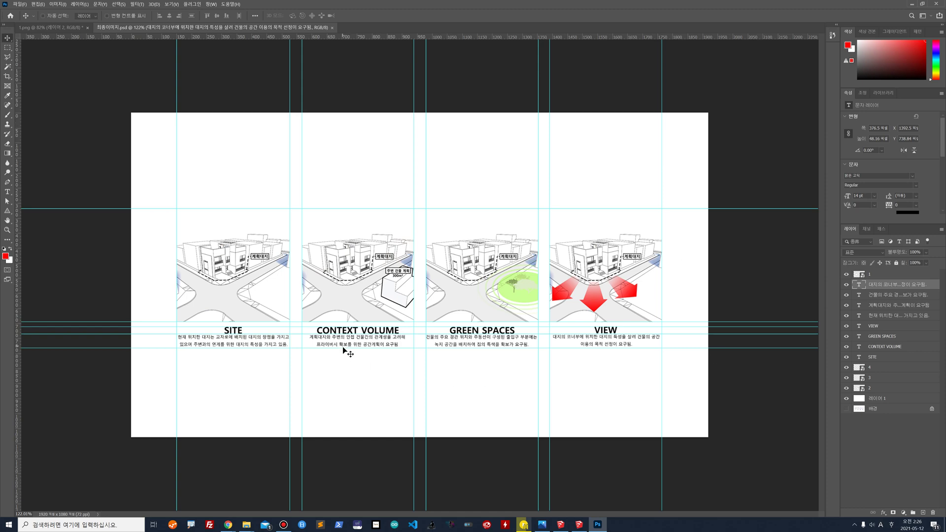
{"action": "scroll", "coordinate": [350, 339], "scroll_direction": "up", "scroll_amount": 6}
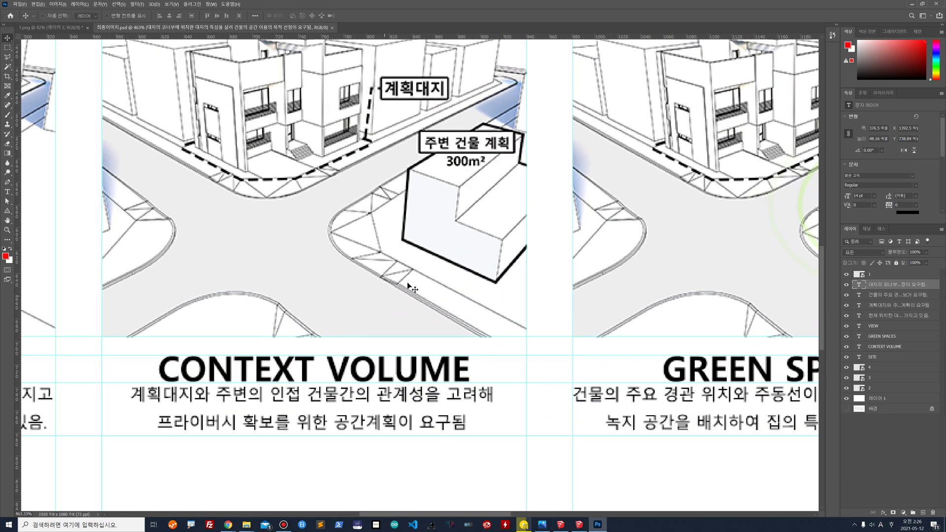
Examine the GREEN SPACES panel and its neighbouring diagrams on the finished concept sheet
{"action": "left_click_drag", "start_coordinate": [613, 243], "coordinate": [325, 335]}
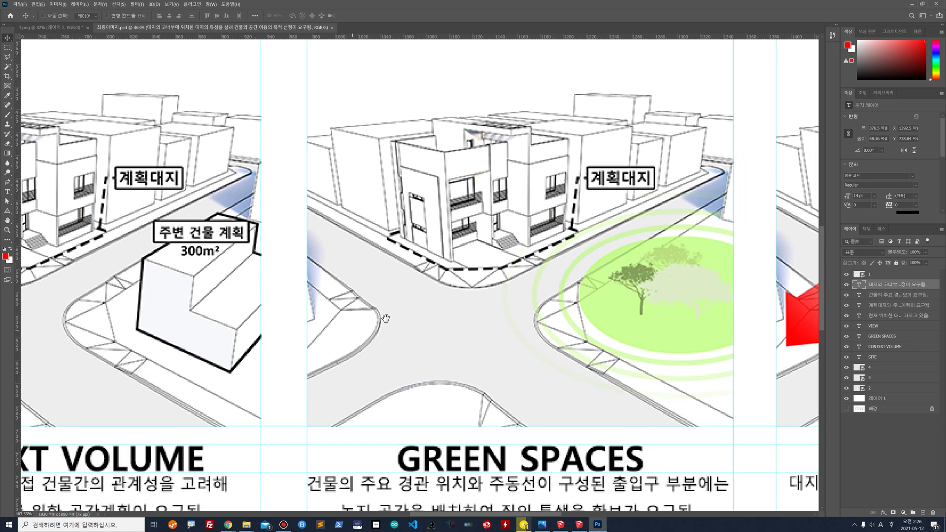
{"action": "left_click_drag", "start_coordinate": [471, 312], "coordinate": [882, 170]}
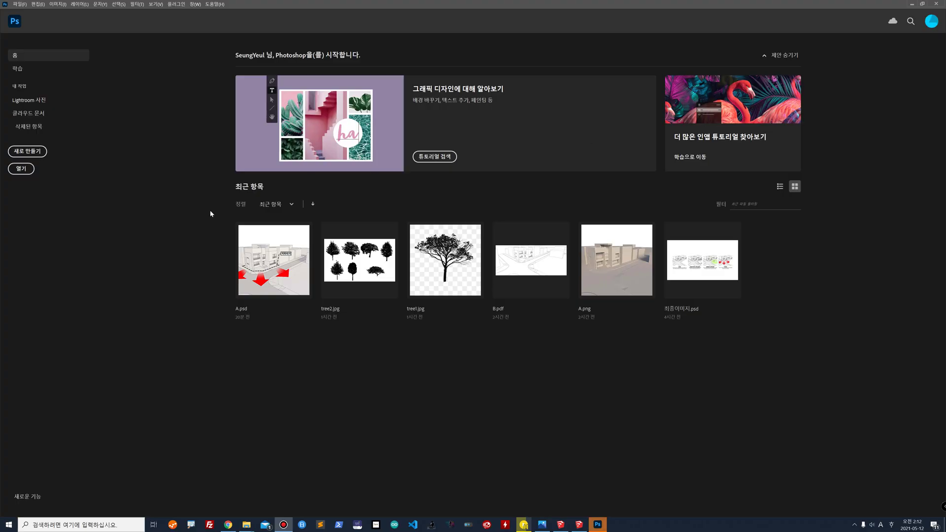
{"action": "left_click", "coordinate": [19, 4]}
{"action": "left_click", "coordinate": [26, 14]}
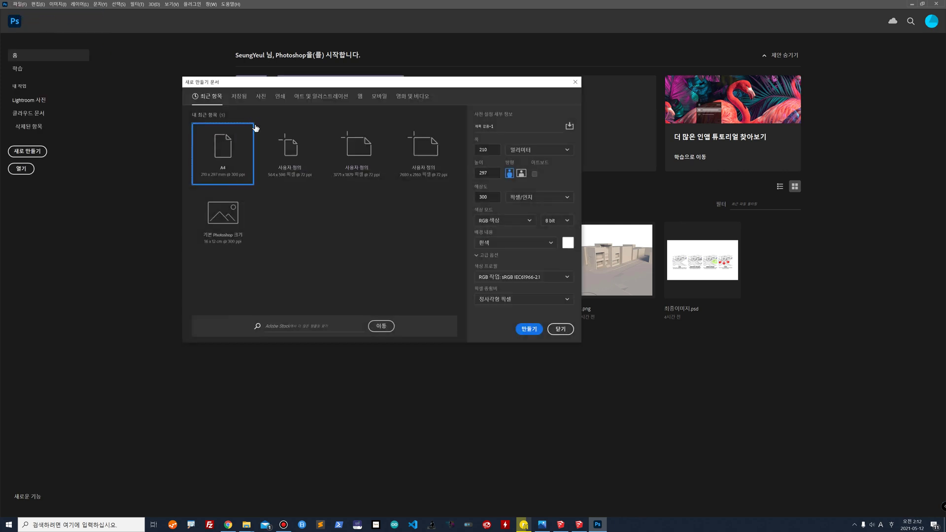
{"action": "left_click", "coordinate": [280, 97]}
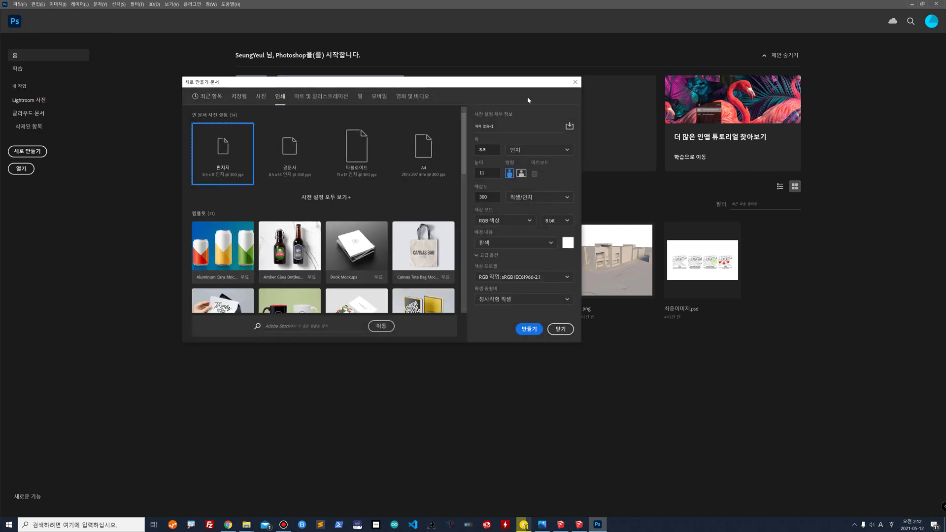
{"action": "left_click", "coordinate": [575, 81]}
Open the render 1.png from the 11주차_실습용 folder
{"action": "left_click", "coordinate": [25, 7]}
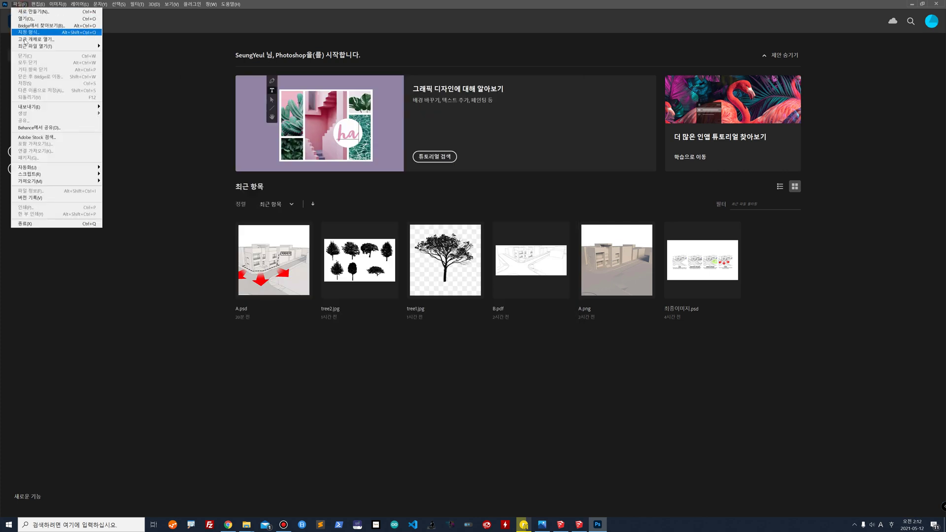
{"action": "left_click", "coordinate": [32, 20]}
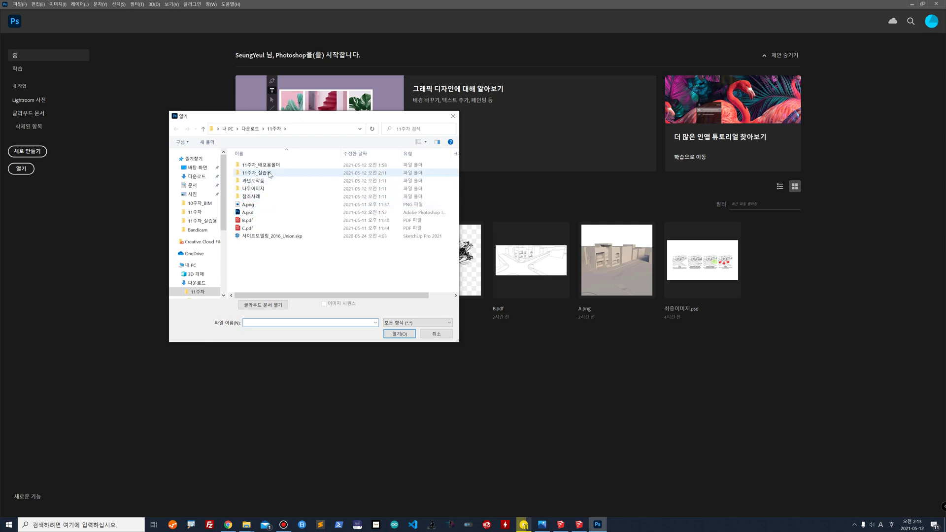
{"action": "double_click", "coordinate": [256, 173]}
{"action": "double_click", "coordinate": [266, 168]}
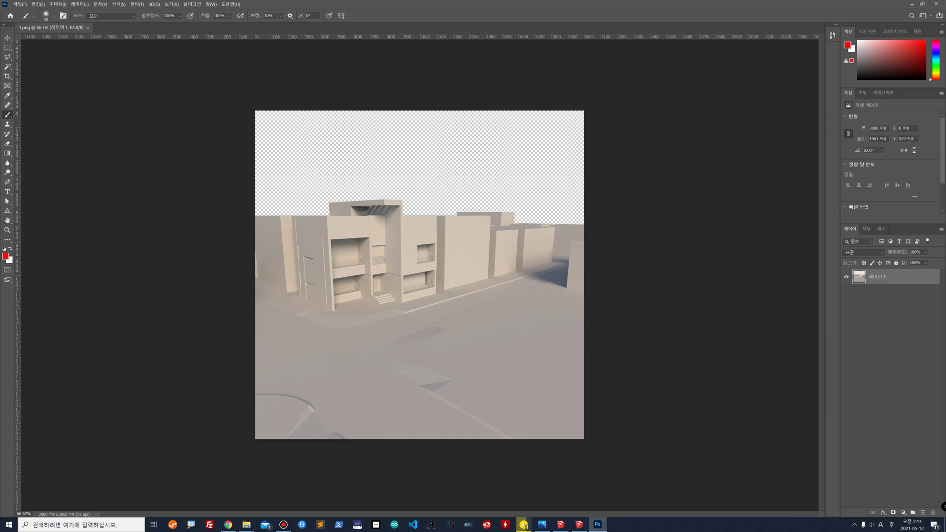
Close the Adjustments panel and restore it to the workspace
{"action": "left_click", "coordinate": [864, 94]}
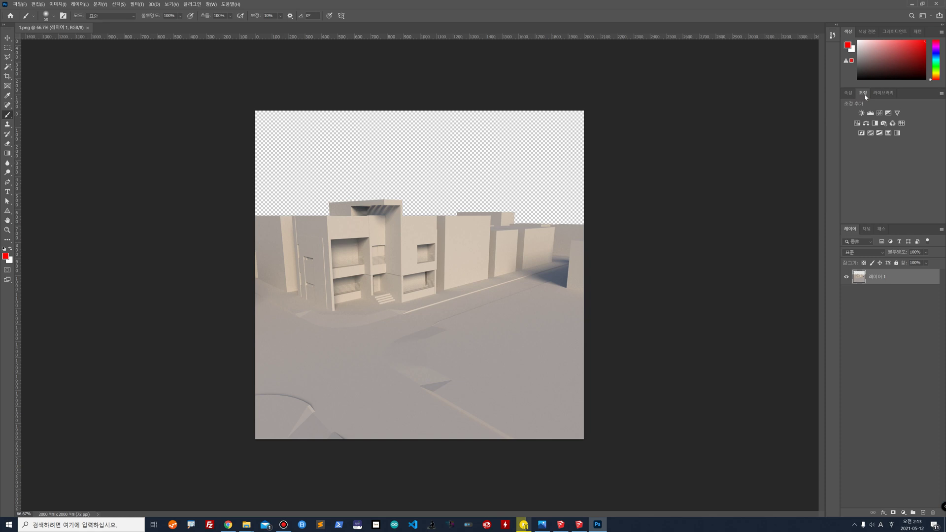
{"action": "right_click", "coordinate": [863, 94]}
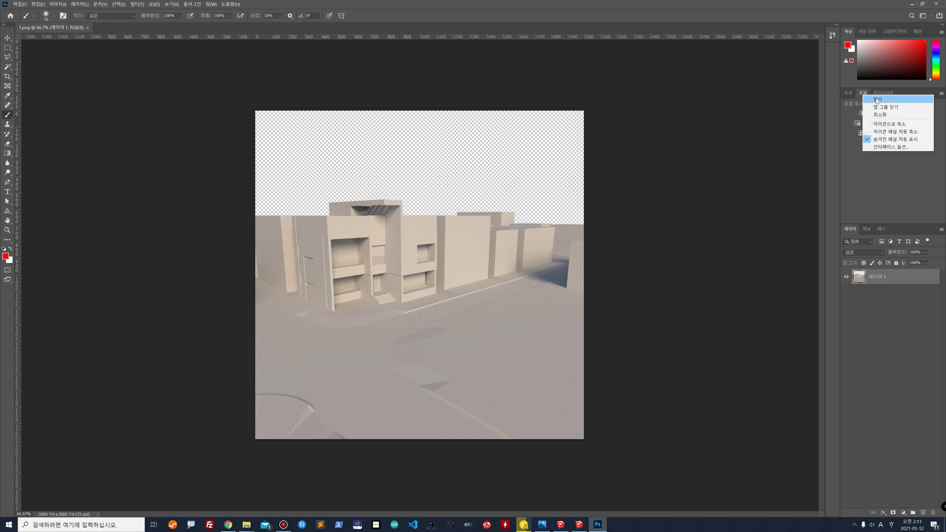
{"action": "left_click", "coordinate": [876, 100]}
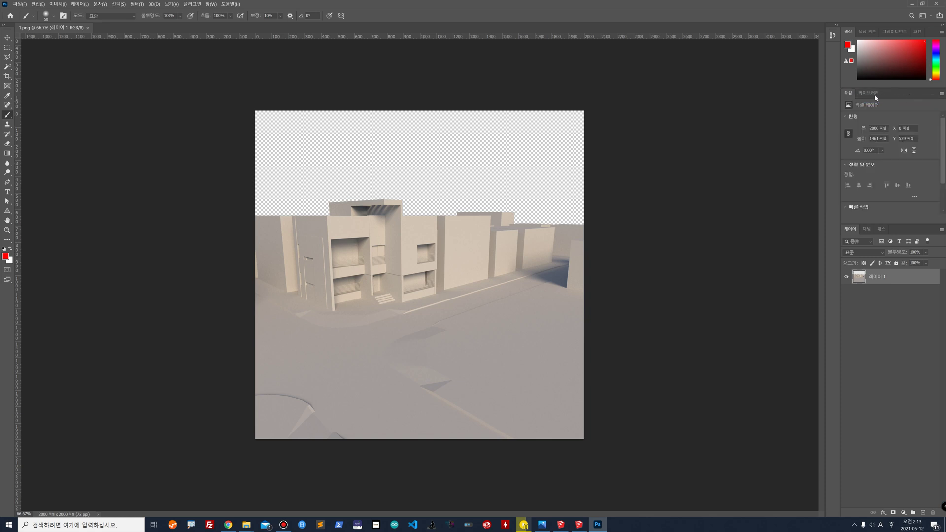
{"action": "left_click", "coordinate": [210, 4]}
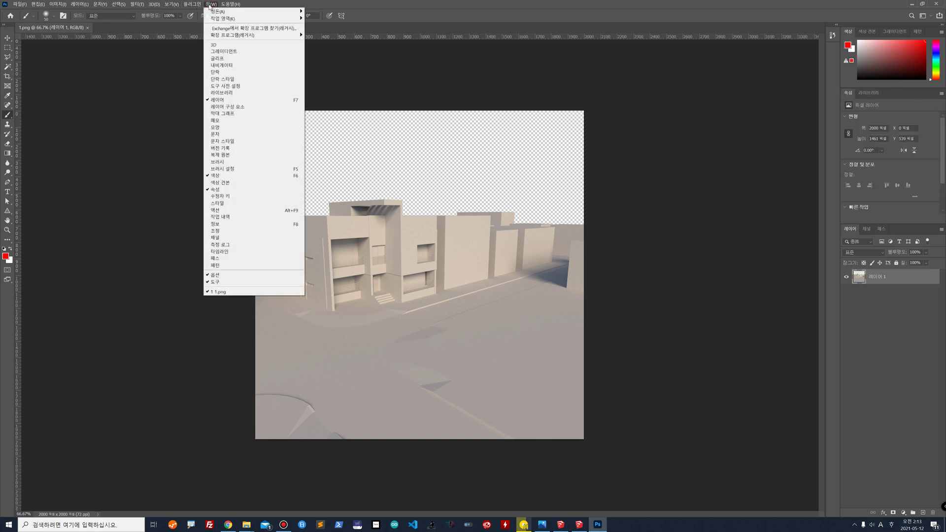
{"action": "left_click", "coordinate": [227, 232]}
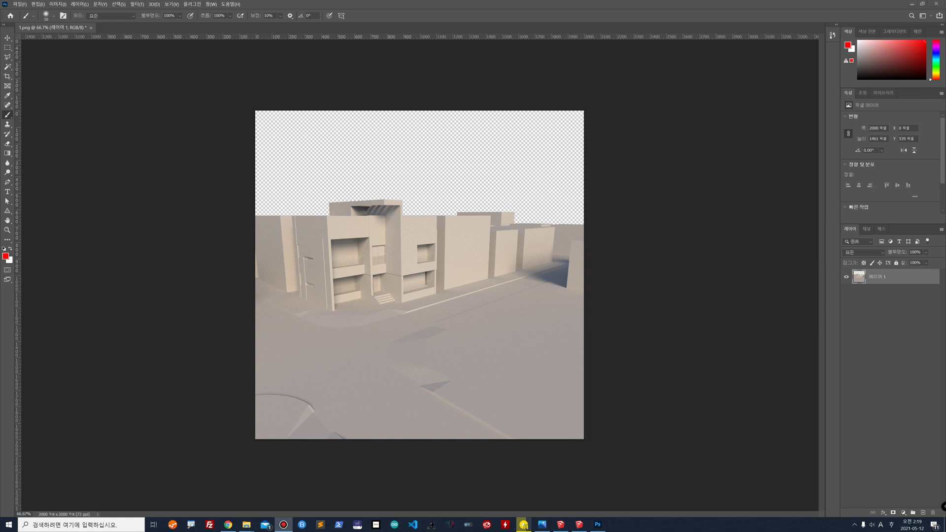
Add a Levels adjustment clipped to the render layer and brighten its midtones to 2.74
{"action": "left_click", "coordinate": [863, 93]}
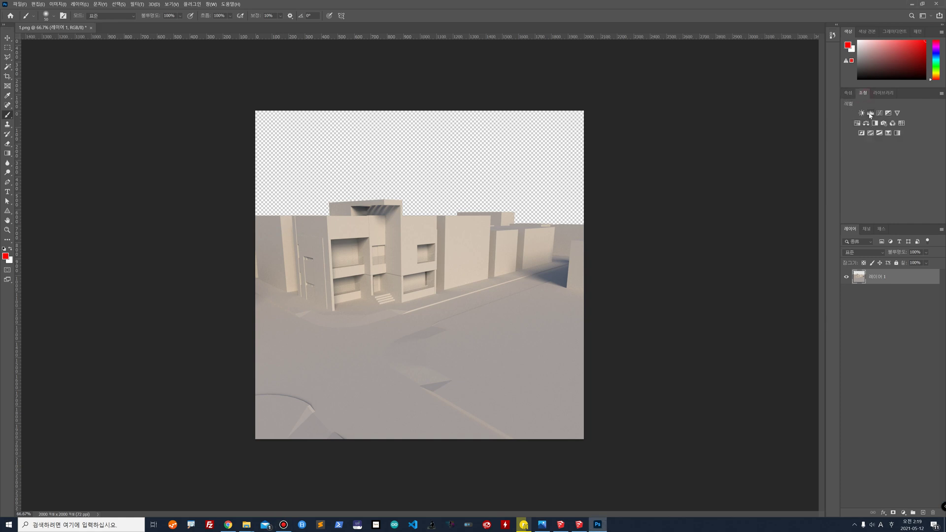
{"action": "left_click", "coordinate": [870, 114]}
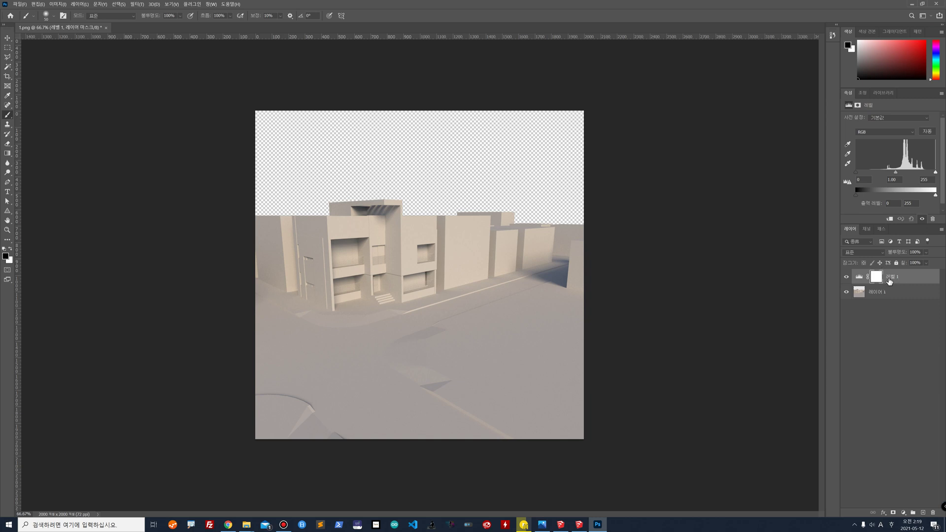
{"action": "right_click", "coordinate": [909, 280]}
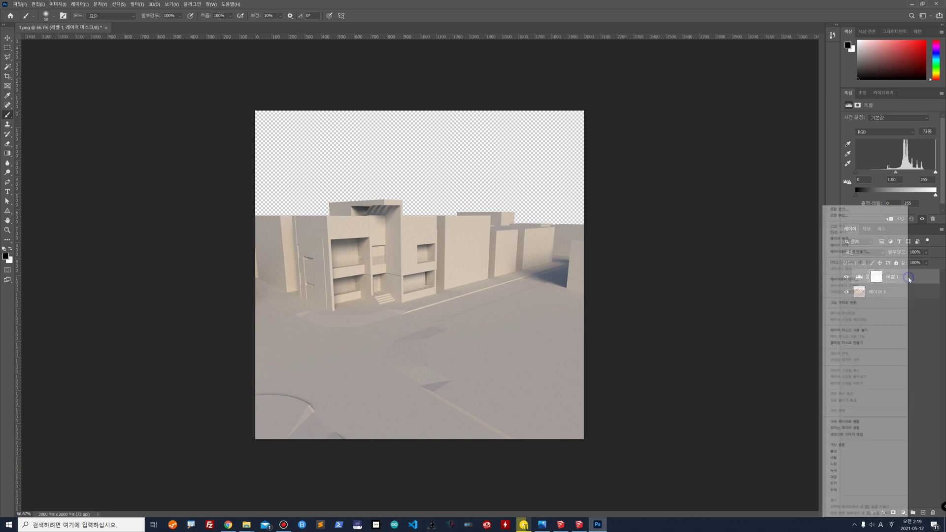
{"action": "left_click", "coordinate": [877, 342]}
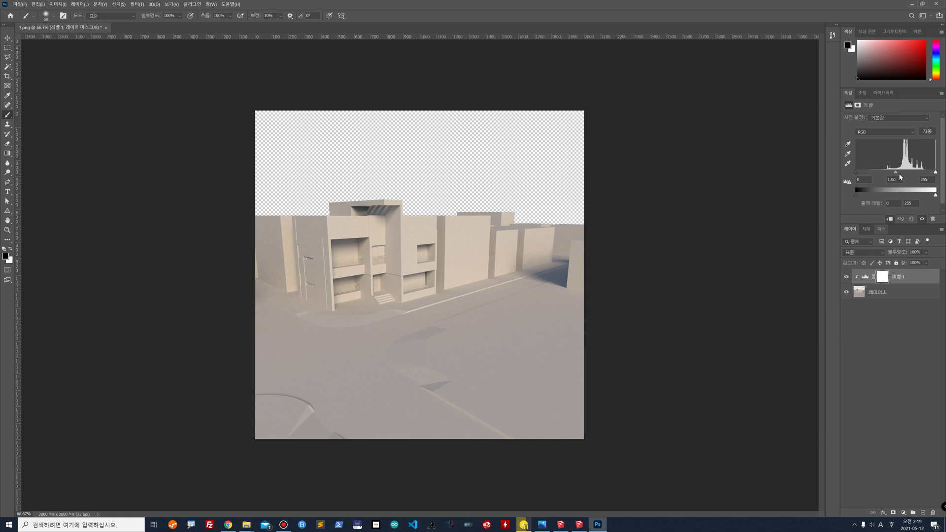
{"action": "mouse_move", "coordinate": [897, 173]}
{"action": "left_mouse_down"}
{"action": "mouse_move", "coordinate": [915, 173]}
{"action": "mouse_move", "coordinate": [873, 174]}
{"action": "left_mouse_up"}
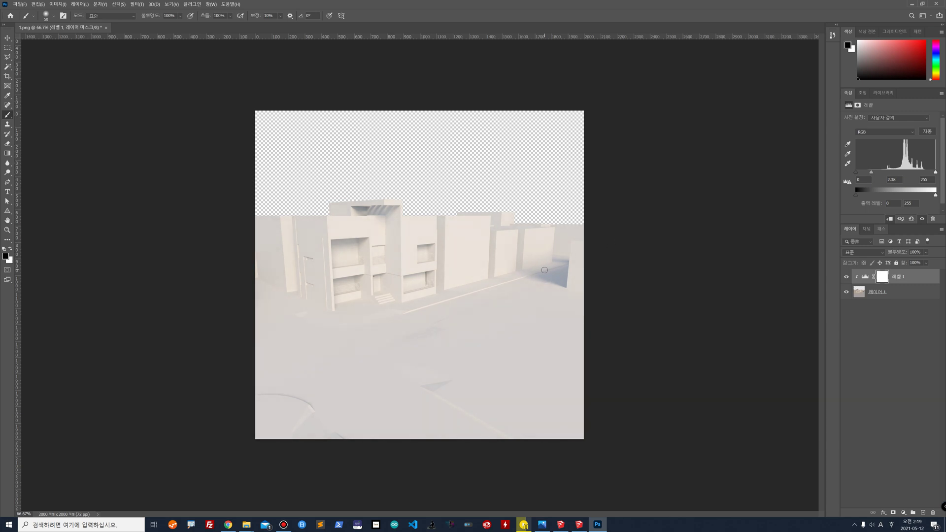
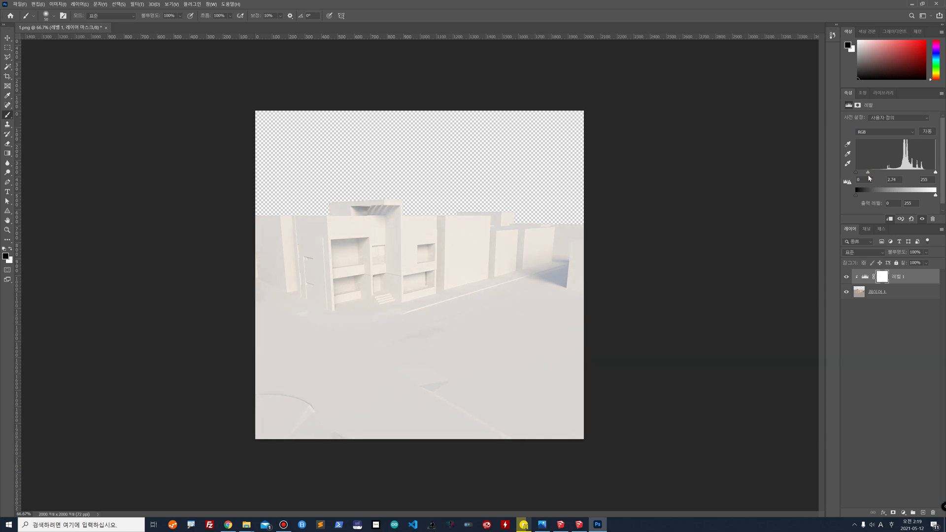
{"action": "mouse_move", "coordinate": [868, 175]}
{"action": "left_mouse_down"}
{"action": "mouse_move", "coordinate": [922, 176]}
{"action": "mouse_move", "coordinate": [871, 174]}
{"action": "left_mouse_up"}
Try to place 2.pdf from the 11주차_실습용 folder onto the 1.png canvas
{"action": "mouse_move", "coordinate": [247, 525]}
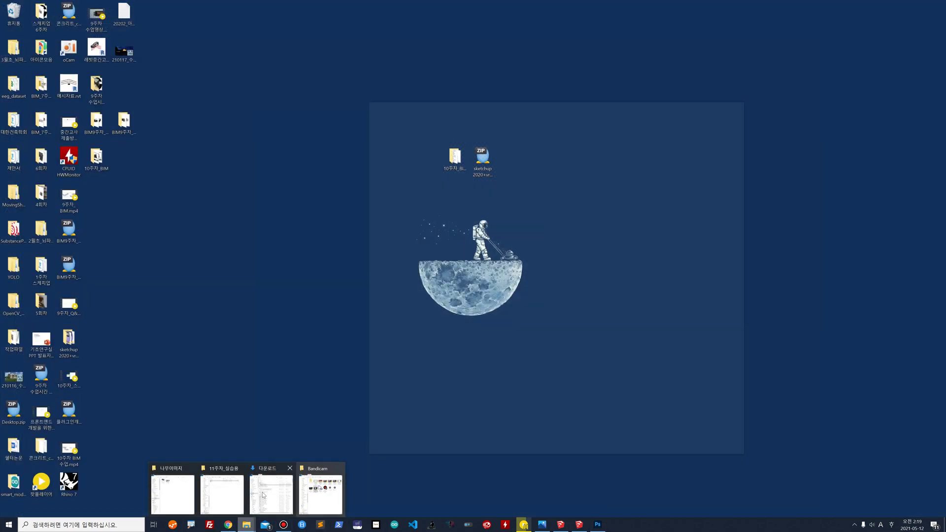
{"action": "left_click", "coordinate": [236, 496]}
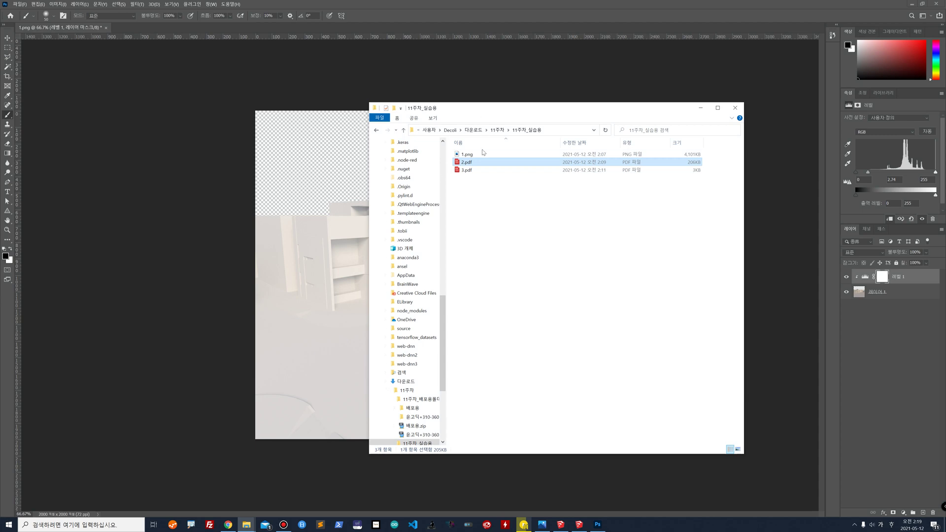
{"action": "left_click_drag", "start_coordinate": [478, 165], "coordinate": [311, 200]}
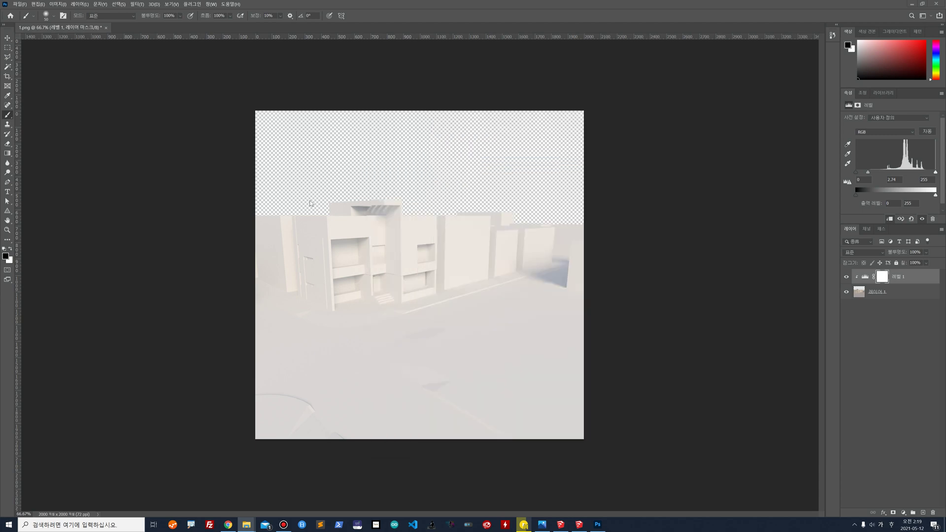
{"action": "left_click", "coordinate": [542, 260]}
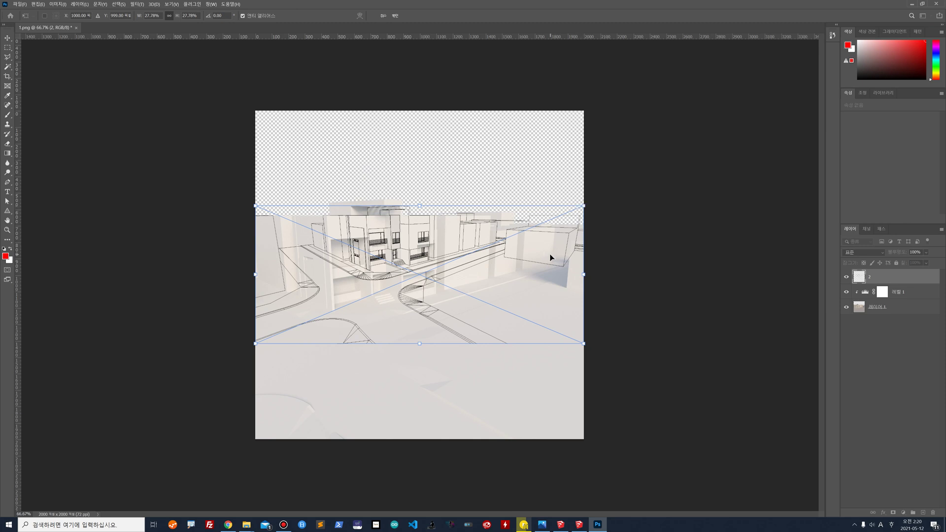
{"action": "key", "text": "Escape"}
Open 2.pdf as a separate document, changing the page crop option to import it at 30000 × 17263 pixels
{"action": "mouse_move", "coordinate": [246, 524]}
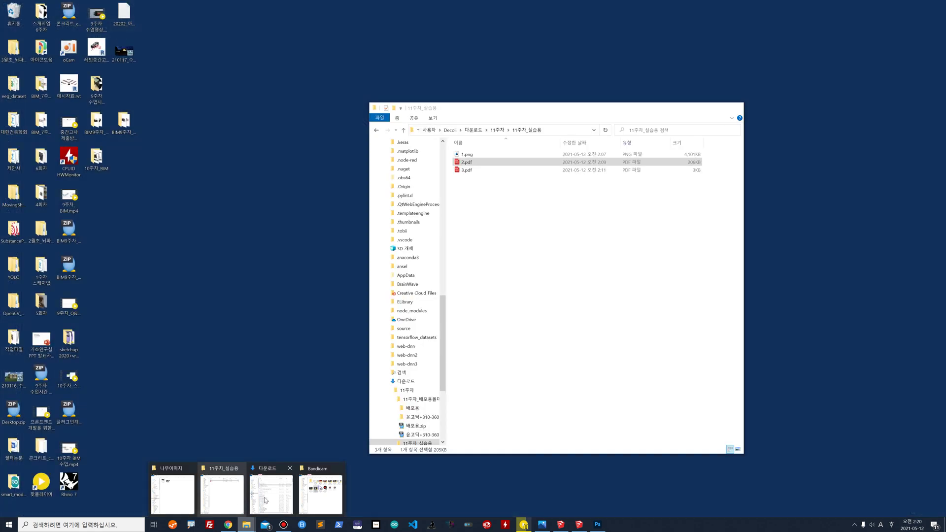
{"action": "left_click", "coordinate": [222, 494]}
{"action": "left_click_drag", "start_coordinate": [466, 162], "coordinate": [892, 344]}
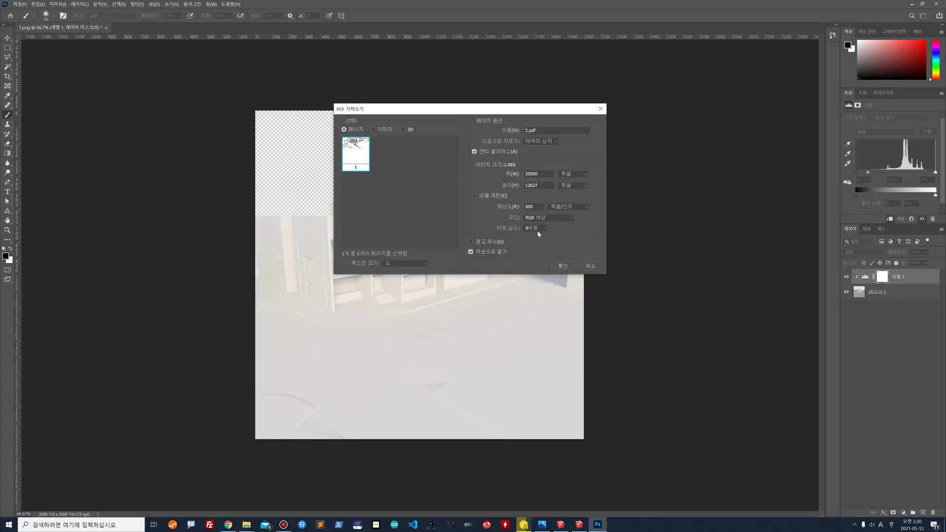
{"action": "left_click", "coordinate": [556, 144]}
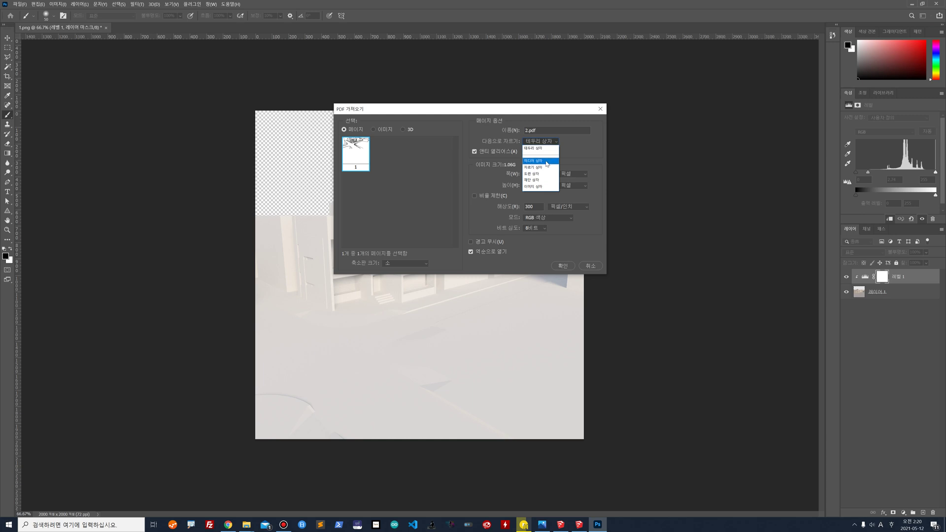
{"action": "left_click", "coordinate": [489, 154]}
{"action": "left_click", "coordinate": [540, 141]}
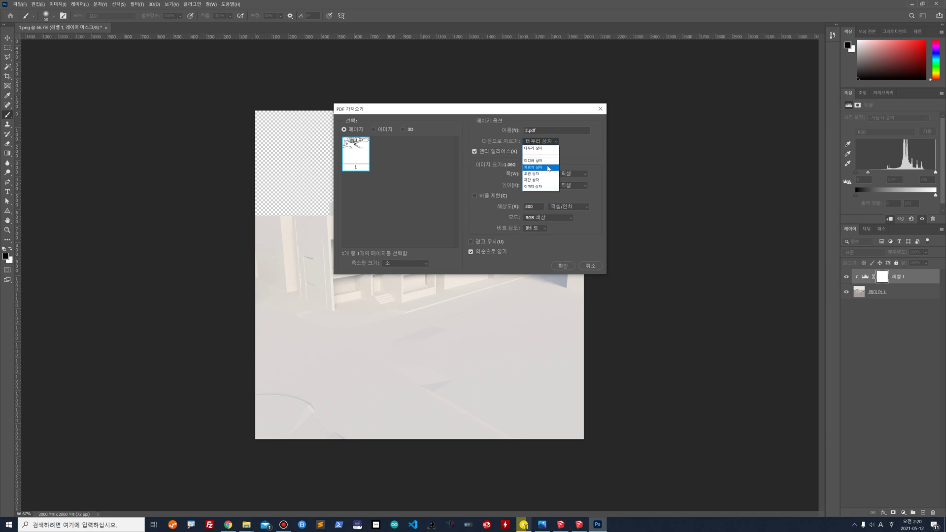
{"action": "left_click", "coordinate": [546, 188]}
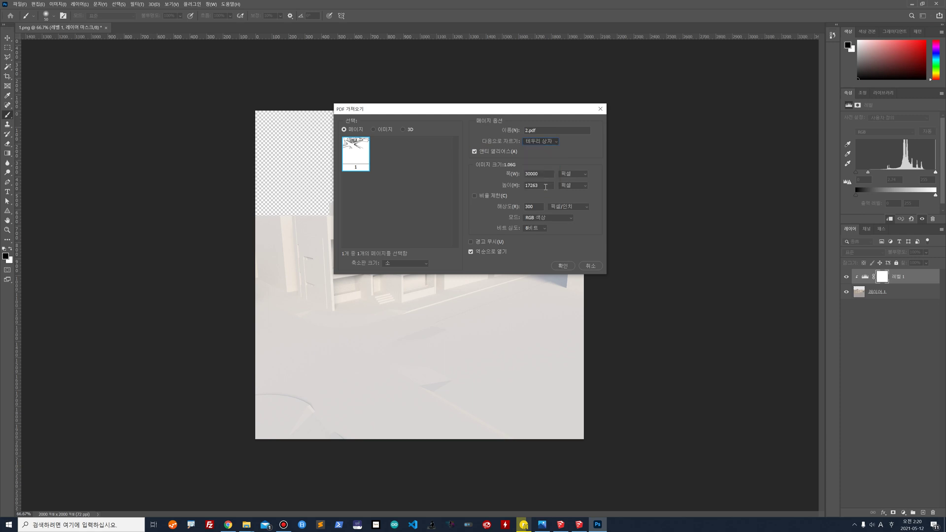
{"action": "left_click", "coordinate": [569, 268]}
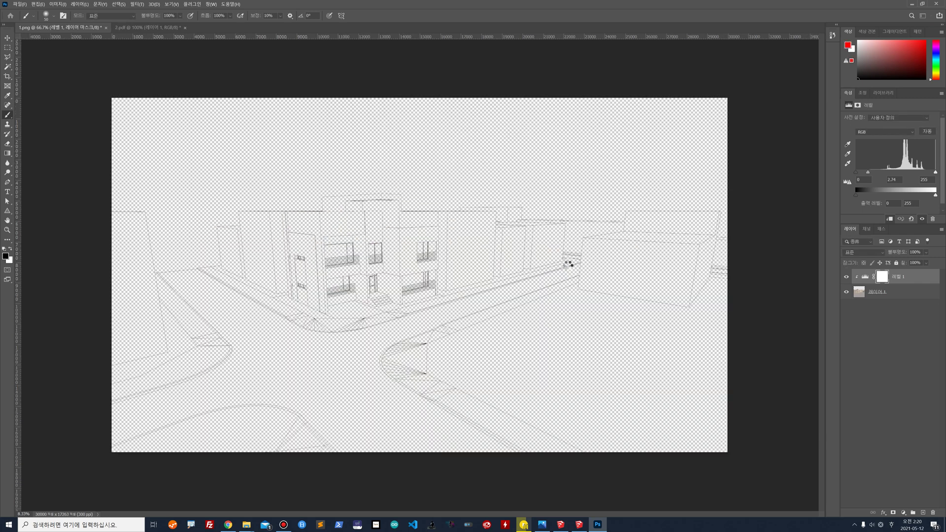
Close the 2.pdf document without saving it, keeping 1.png open
{"action": "left_click", "coordinate": [67, 27]}
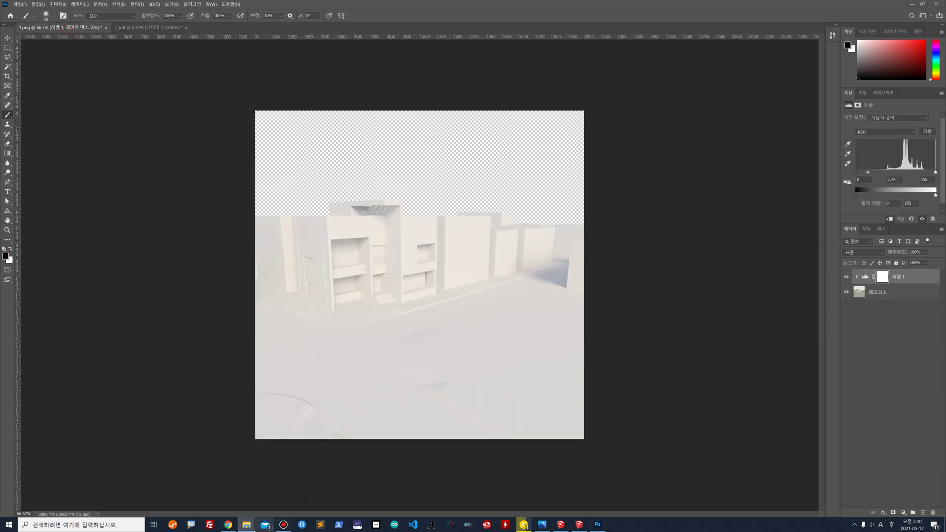
{"action": "left_click", "coordinate": [186, 27]}
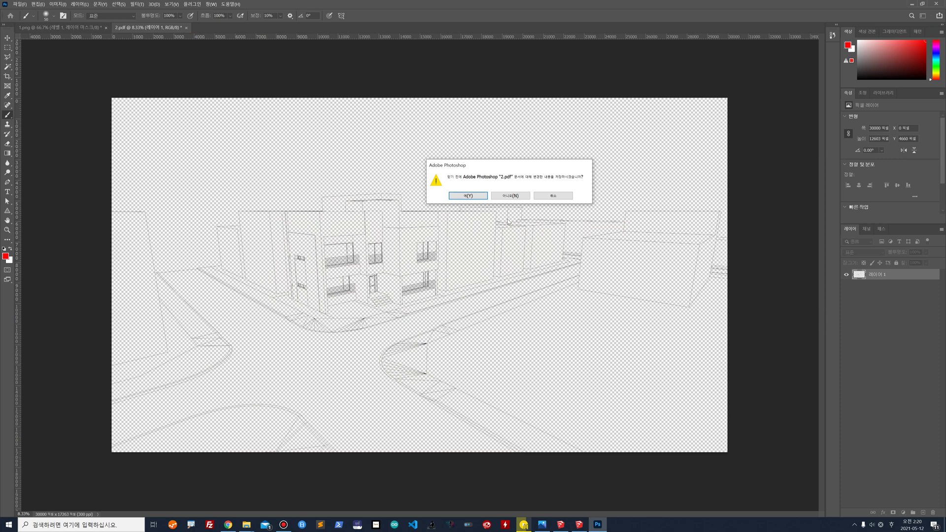
{"action": "left_click", "coordinate": [511, 196]}
Try importing 2.pdf as a separate 30000 × 17263 pixel document and close it without saving
{"action": "mouse_move", "coordinate": [246, 524]}
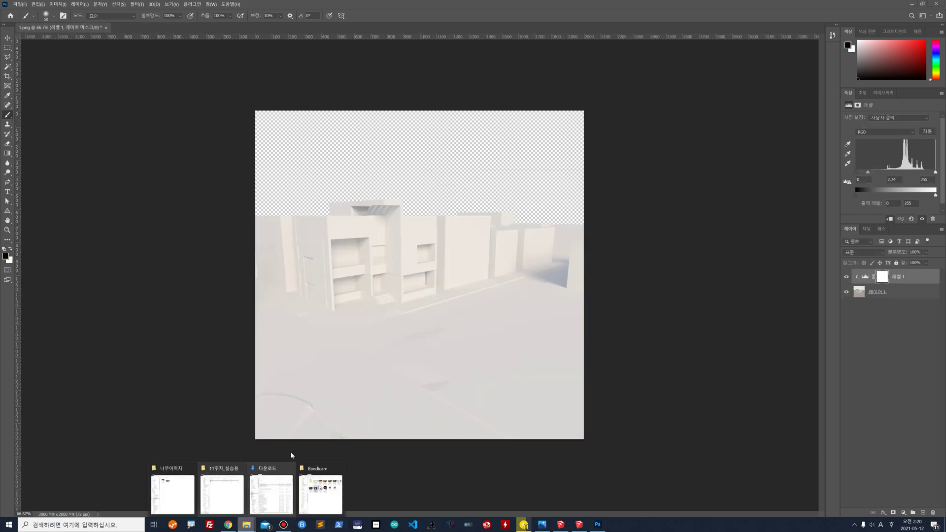
{"action": "mouse_move", "coordinate": [209, 502]}
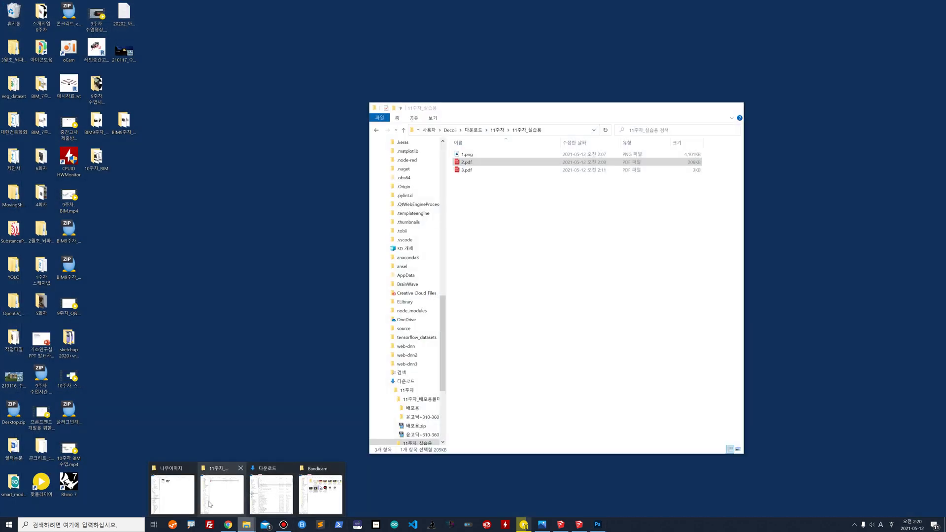
{"action": "left_click", "coordinate": [209, 503]}
{"action": "left_click_drag", "start_coordinate": [512, 163], "coordinate": [858, 339]}
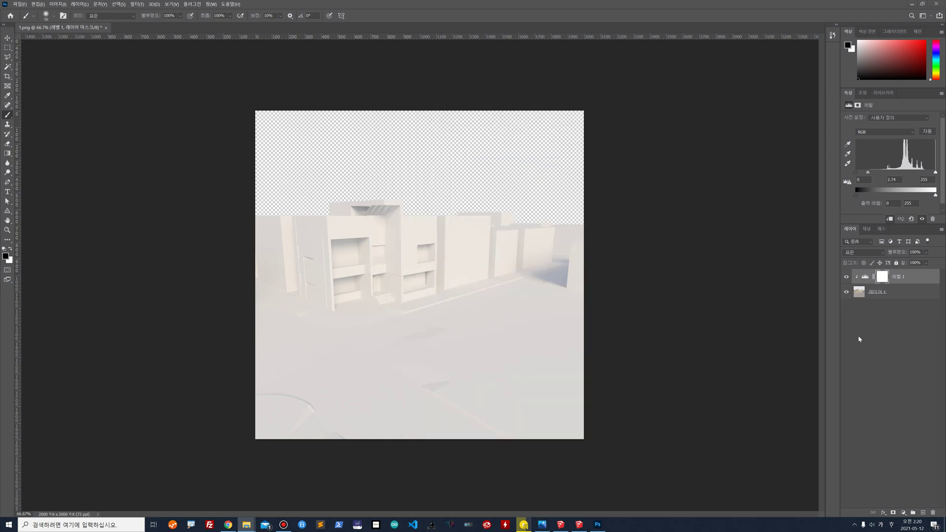
{"action": "left_click", "coordinate": [564, 266]}
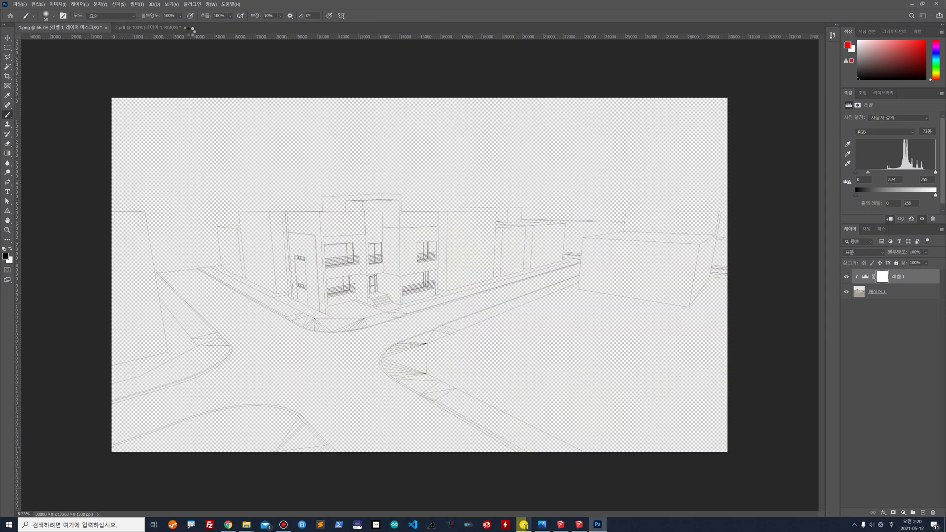
{"action": "left_click", "coordinate": [186, 28]}
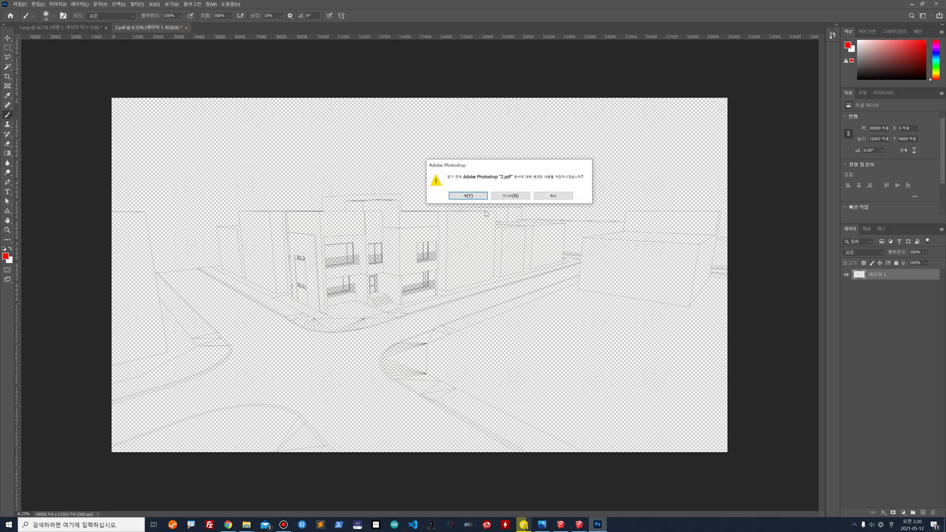
{"action": "left_click", "coordinate": [514, 195]}
Import 2.pdf as a separate document with a different page crop, at 30000 × 12637 pixels, and discard it
{"action": "mouse_move", "coordinate": [247, 530]}
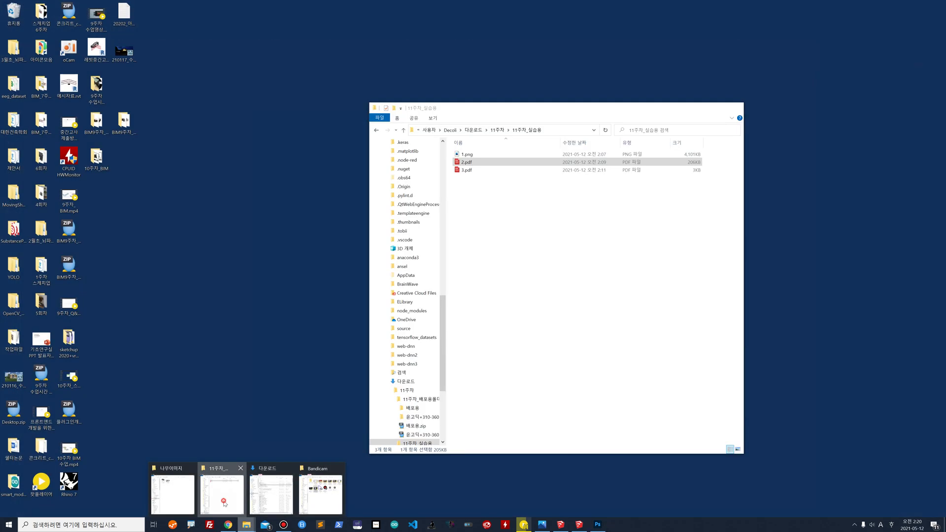
{"action": "left_click", "coordinate": [223, 500]}
{"action": "double_click", "coordinate": [476, 162]}
{"action": "left_click", "coordinate": [553, 142]}
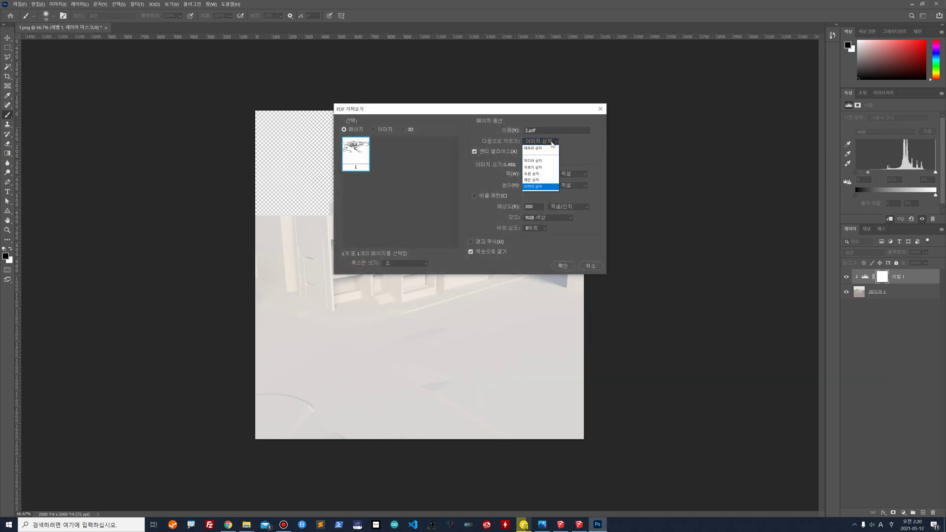
{"action": "left_click", "coordinate": [541, 142]}
{"action": "left_click", "coordinate": [564, 267]}
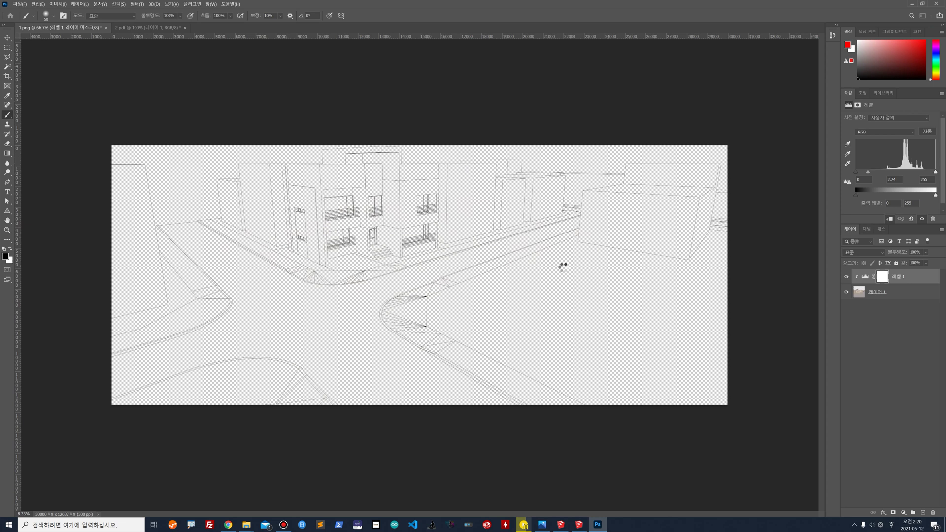
{"action": "left_click", "coordinate": [186, 28]}
{"action": "left_click", "coordinate": [511, 196]}
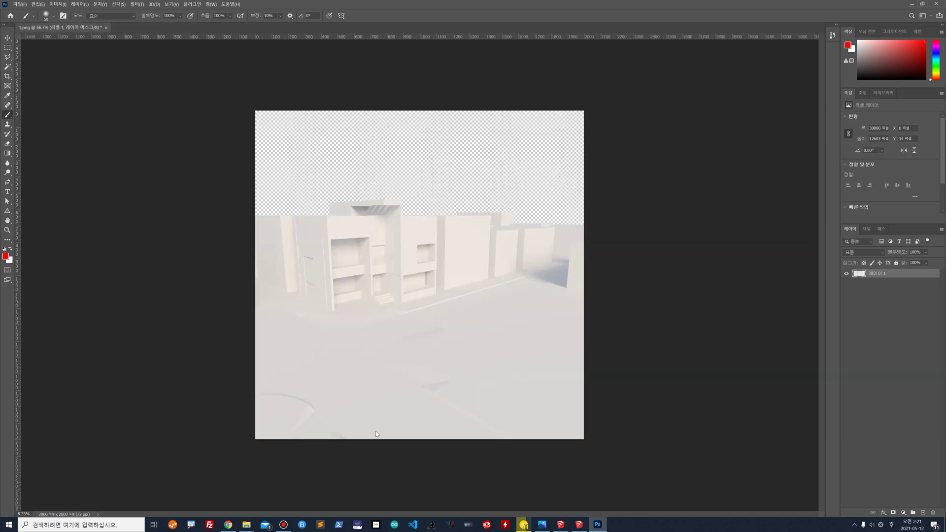
Place 2.pdf from the 11주차_실습용 folder onto the 1.png canvas as a smart object cropped to 이미지 상자
{"action": "mouse_move", "coordinate": [246, 524]}
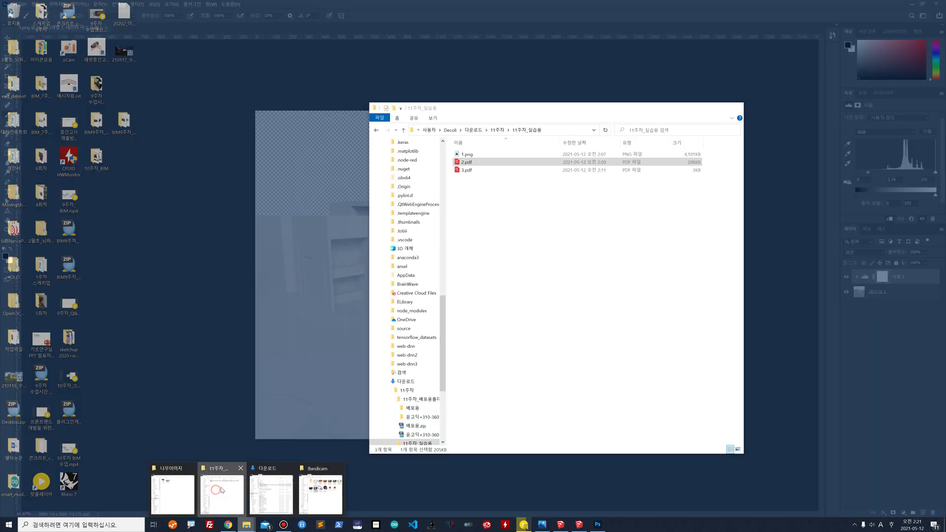
{"action": "left_click", "coordinate": [222, 490]}
{"action": "left_click_drag", "start_coordinate": [466, 170], "coordinate": [323, 217]}
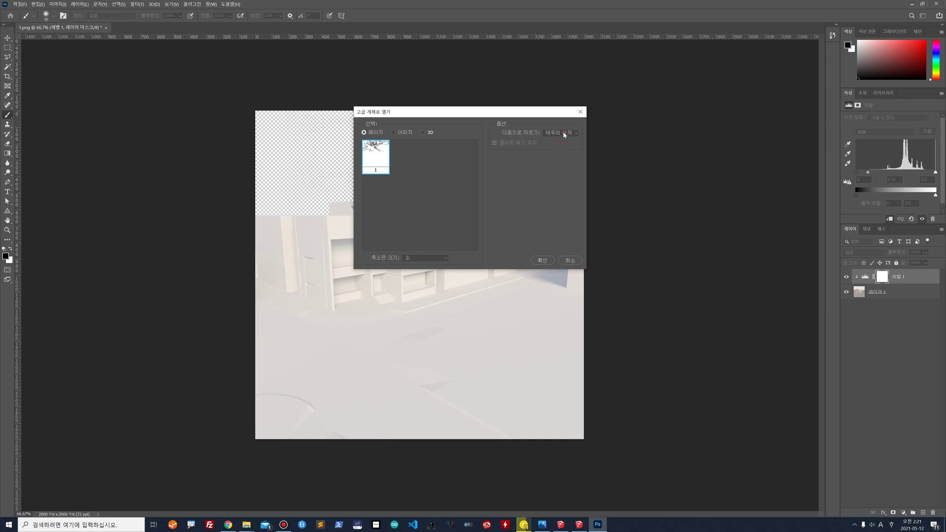
{"action": "left_click", "coordinate": [565, 134]}
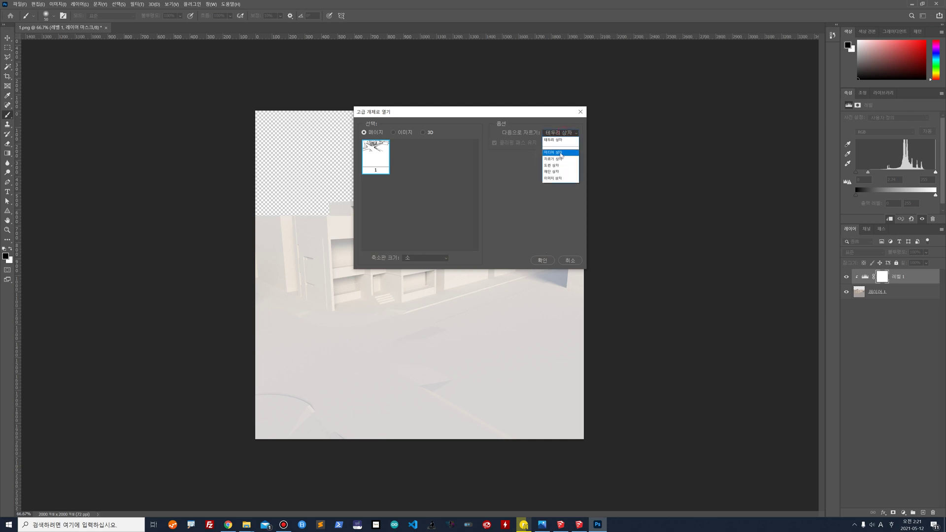
{"action": "left_click", "coordinate": [557, 178]}
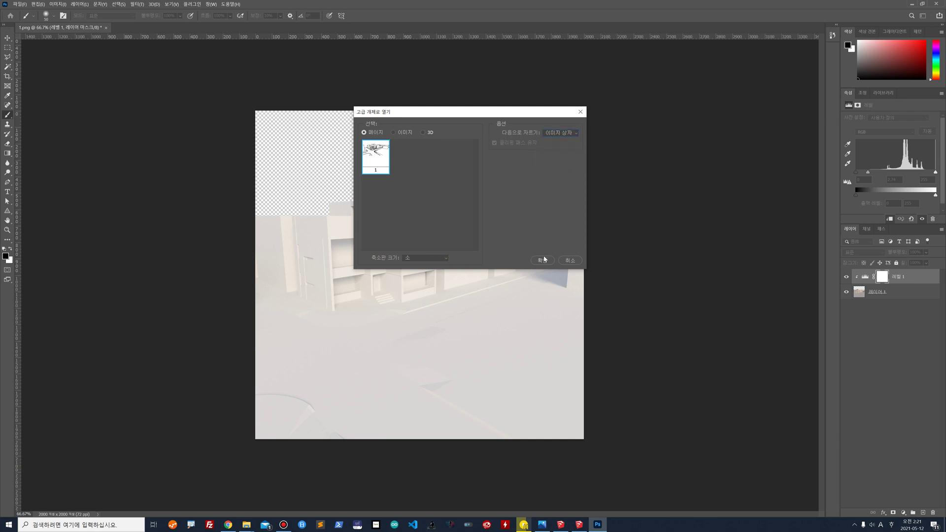
{"action": "left_click", "coordinate": [542, 261]}
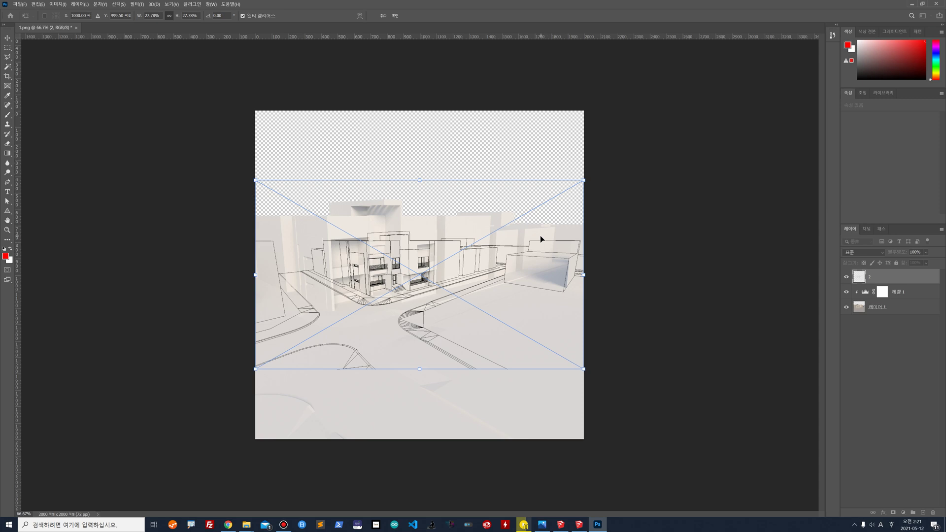
Enlarge the placed line drawing to about 47.8% and position it over the house render
{"action": "left_click_drag", "start_coordinate": [586, 179], "coordinate": [693, 117]}
{"action": "left_click_drag", "start_coordinate": [515, 249], "coordinate": [456, 264]}
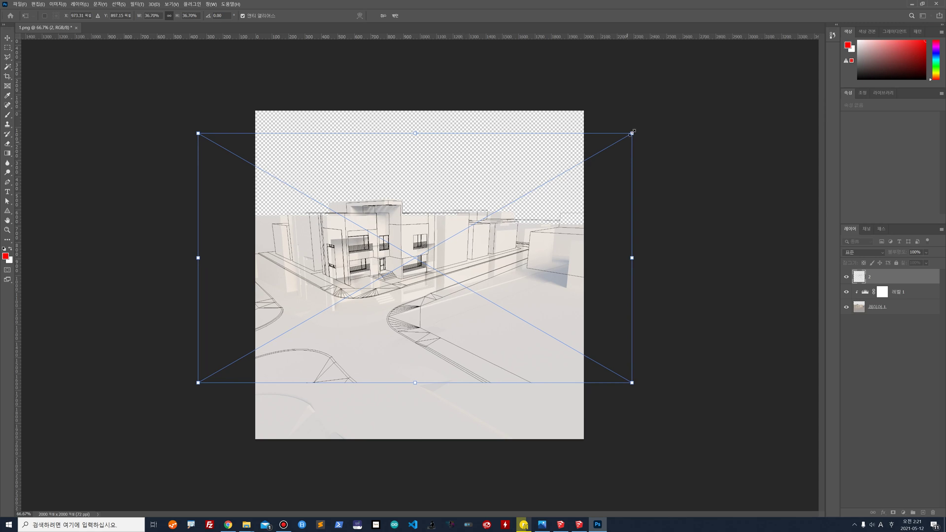
{"action": "left_click_drag", "start_coordinate": [633, 132], "coordinate": [710, 94]}
{"action": "left_click_drag", "start_coordinate": [460, 262], "coordinate": [431, 305]}
{"action": "left_click_drag", "start_coordinate": [671, 137], "coordinate": [733, 99]}
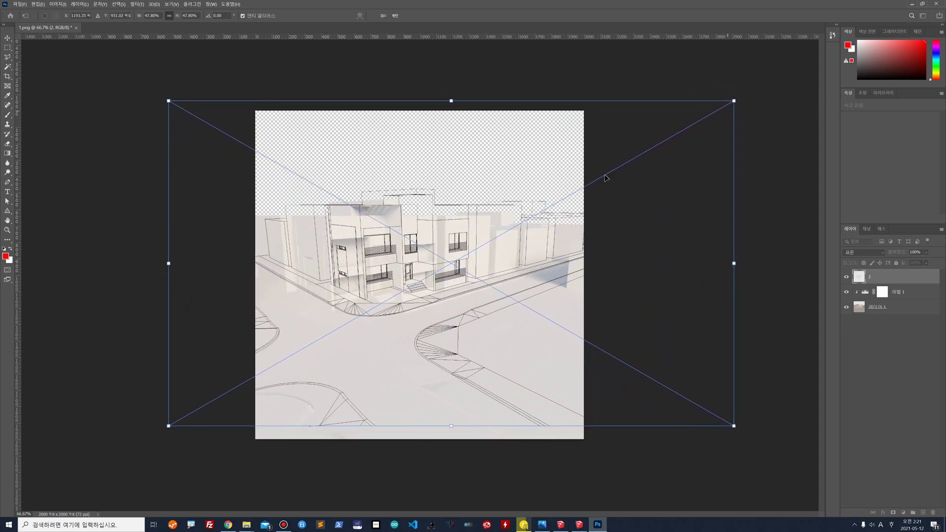
{"action": "left_click_drag", "start_coordinate": [546, 212], "coordinate": [520, 223]}
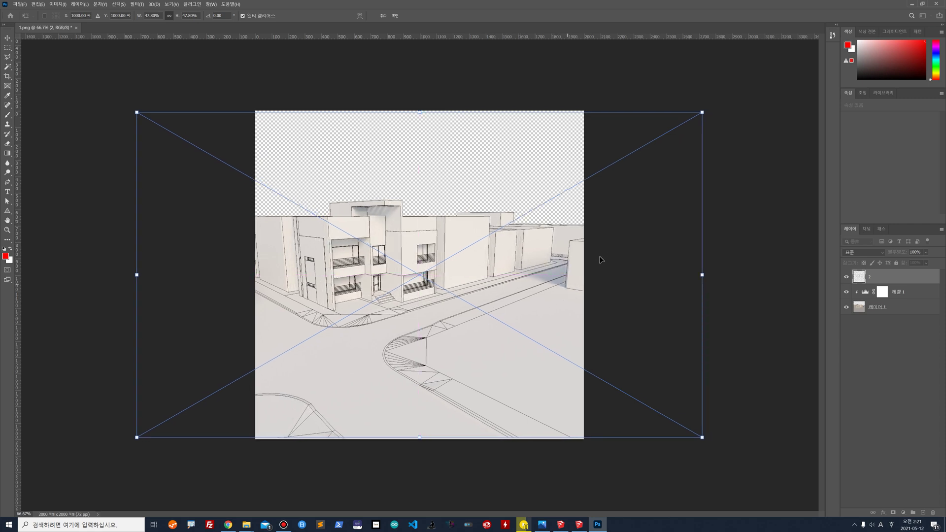
Reduce the line drawing's scale slightly to about 47.64% and nudge it against the render's building edges
{"action": "left_click_drag", "start_coordinate": [703, 113], "coordinate": [700, 114]}
{"action": "key", "text": "Right"}
{"action": "key", "text": "Right"}
{"action": "key", "text": "Right"}
{"action": "key", "text": "Right"}
{"action": "key", "text": "Right"}
{"action": "key", "text": "Right"}
{"action": "key", "text": "Right"}
{"action": "key", "text": "Right"}
{"action": "key", "text": "Right"}
{"action": "key", "text": "Right"}
{"action": "key", "text": "Right"}
{"action": "key", "text": "Right"}
{"action": "key", "text": "Up"}
{"action": "key", "text": "Up"}
{"action": "key", "text": "Up"}
{"action": "key", "text": "Up"}
{"action": "key", "text": "Up"}
{"action": "key", "text": "Up"}
{"action": "key", "text": "Left"}
{"action": "key", "text": "Left"}
{"action": "key", "text": "Left"}
{"action": "key", "text": "Left"}
{"action": "key", "text": "Left"}
{"action": "key", "text": "Left"}
{"action": "key", "text": "Left"}
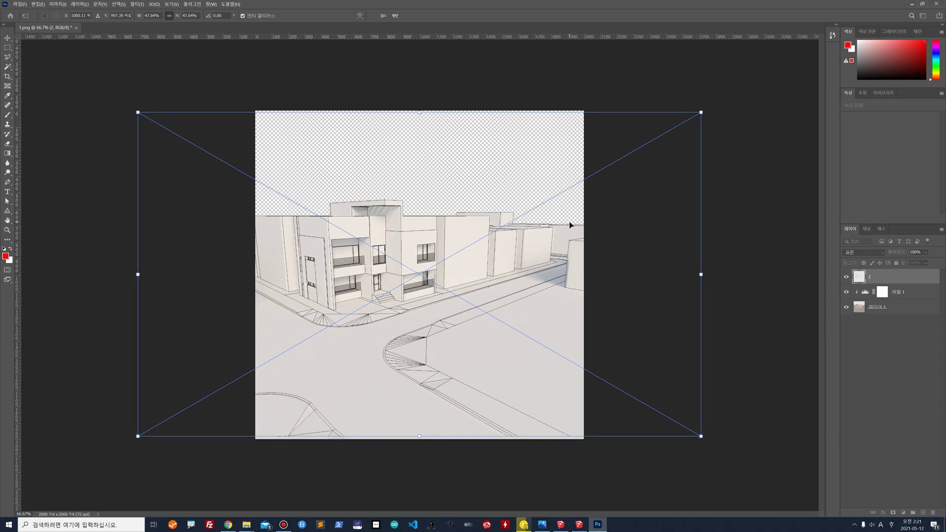
{"action": "key", "text": "Right"}
{"action": "key", "text": "Right"}
{"action": "key", "text": "Right"}
{"action": "key", "text": "Right"}
{"action": "key", "text": "Right"}
{"action": "key", "text": "Right"}
{"action": "key", "text": "Right"}
{"action": "key", "text": "Right"}
{"action": "key", "text": "Right"}
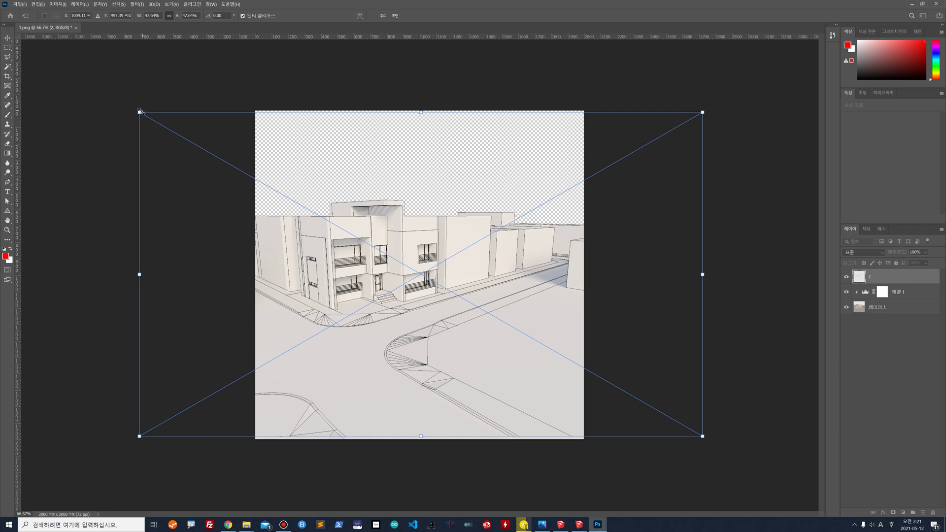
Scale the line drawing to about 47.97%, nudge it into line with the render and commit the placement
{"action": "left_click_drag", "start_coordinate": [140, 112], "coordinate": [135, 110]}
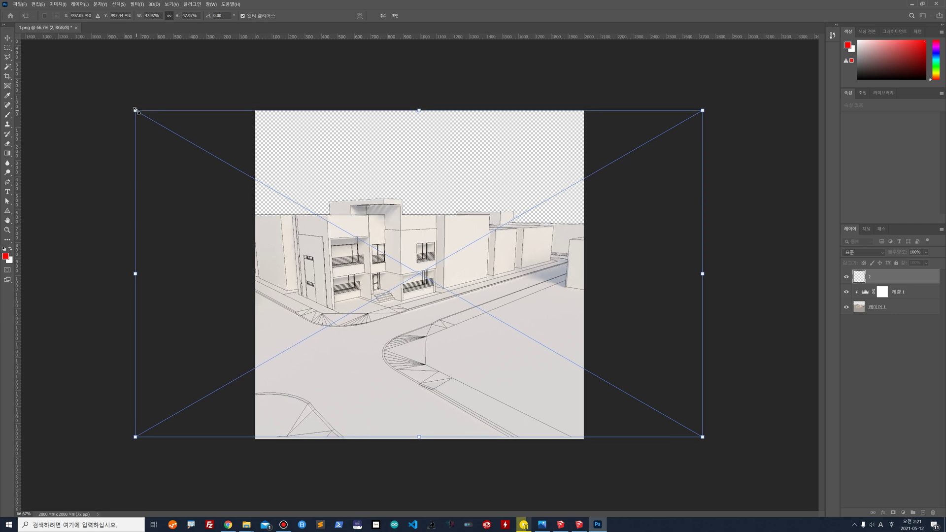
{"action": "key", "text": "Down"}
{"action": "key", "text": "Right"}
{"action": "key", "text": "Right"}
{"action": "key", "text": "Right"}
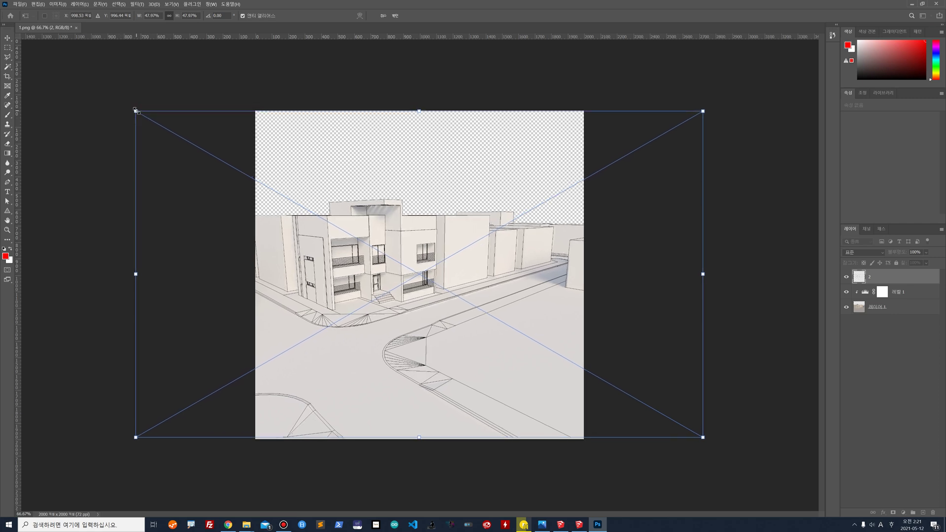
{"action": "key", "text": "Right"}
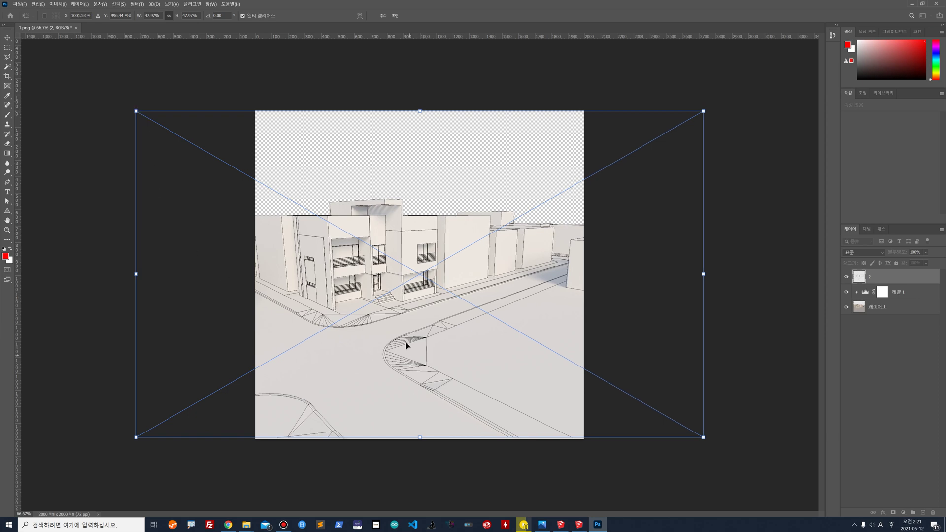
{"action": "key", "text": "Return"}
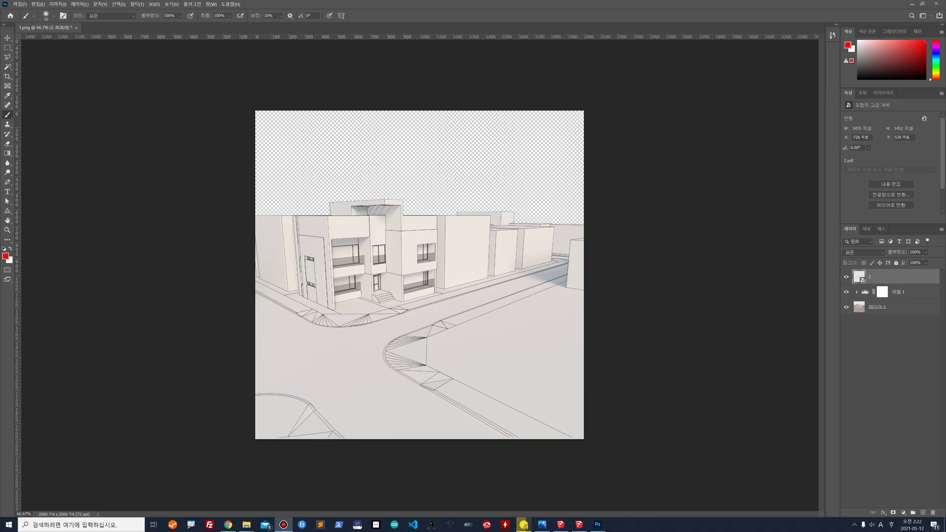
Select the line drawing, Levels adjustment and render layers together
{"action": "left_click", "coordinate": [898, 306]}
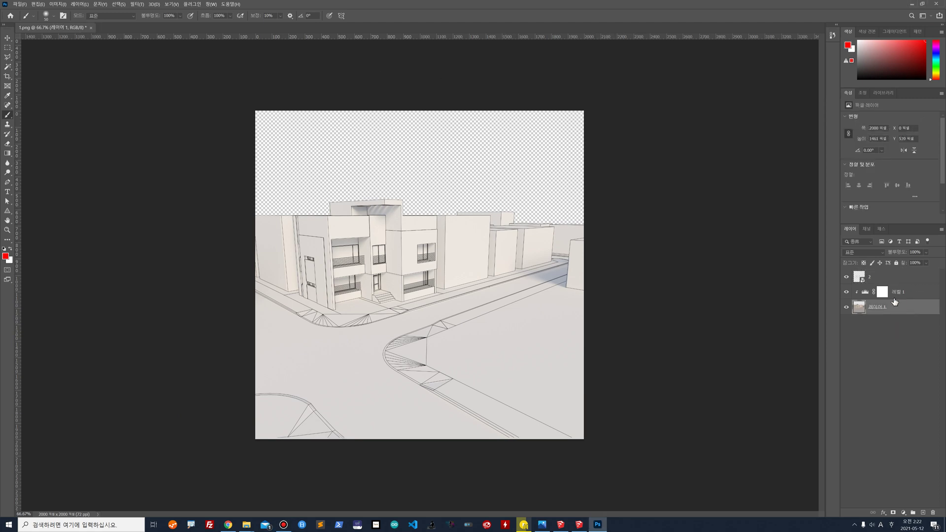
{"action": "left_click", "coordinate": [894, 278], "text": "shift"}
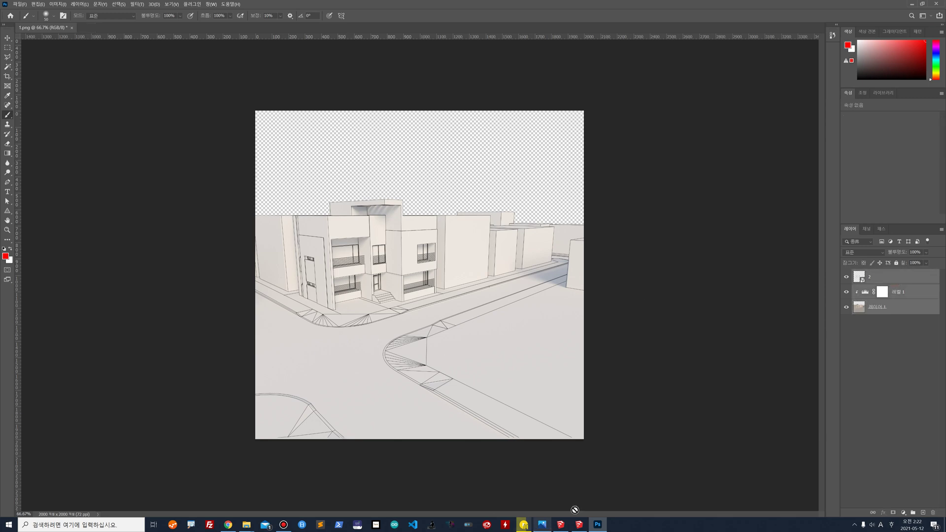
Open the recent file 최종이미지.psd and examine its diagram panels from SITE to GREEN SPACES up close
{"action": "left_click", "coordinate": [21, 6]}
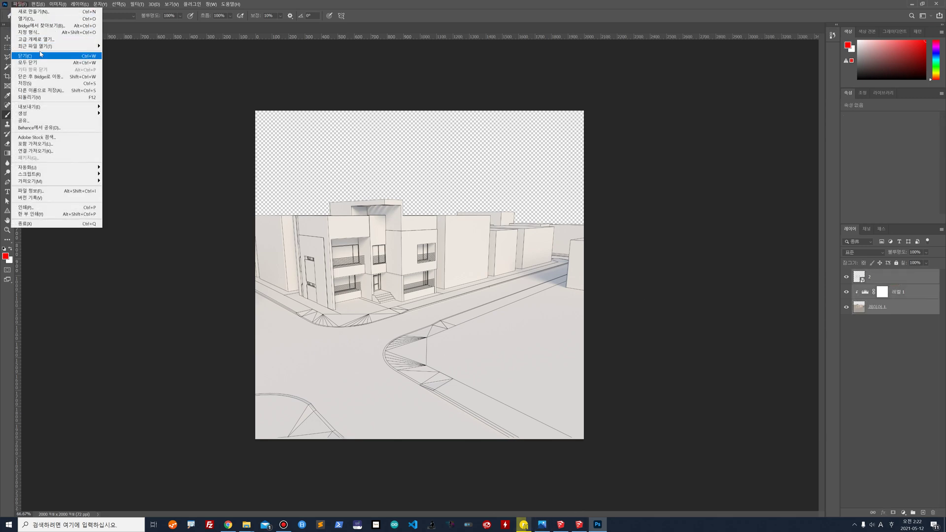
{"action": "mouse_move", "coordinate": [36, 46]}
{"action": "left_click", "coordinate": [128, 94]}
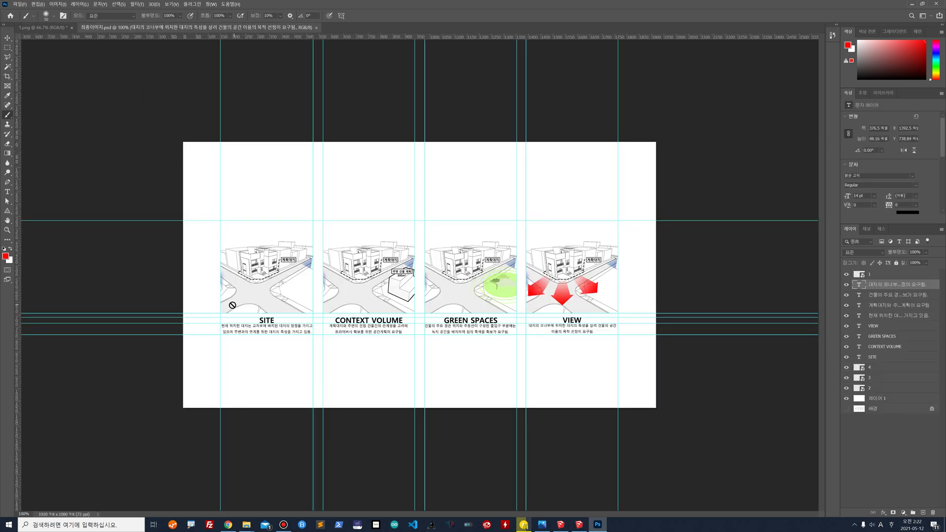
{"action": "key", "text": "ctrl+plus"}
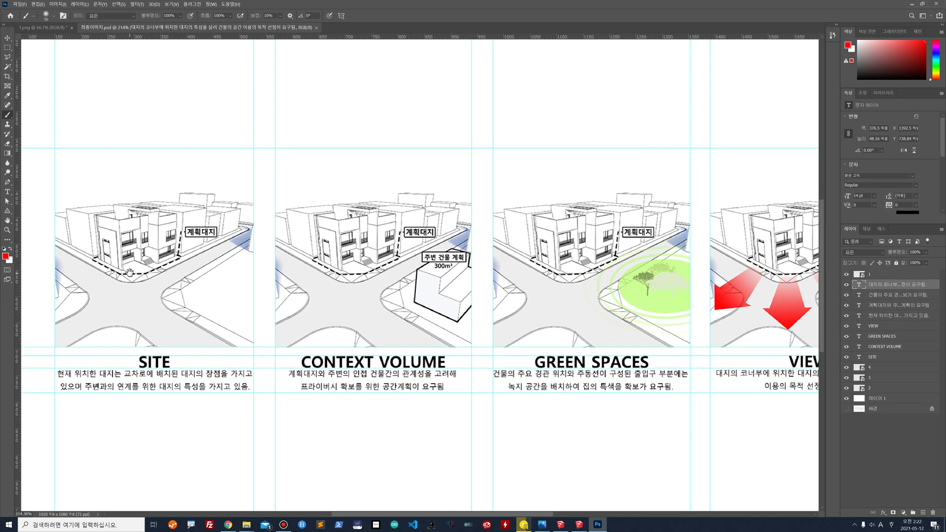
{"action": "scroll", "coordinate": [167, 266], "scroll_direction": "up", "scroll_amount": 1}
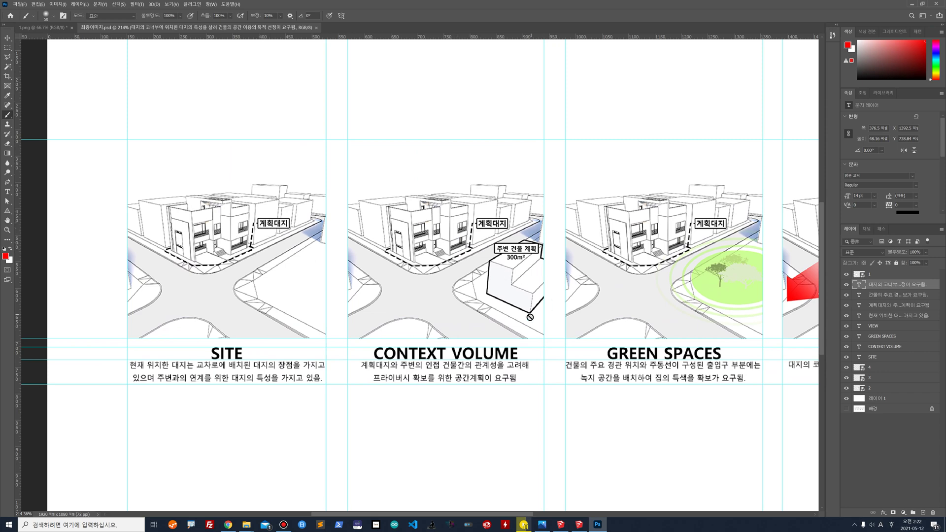
Switch to the Photos viewer and examine the load diagrams on the crane factory structural design poster, then minimize it
{"action": "left_click", "coordinate": [542, 525]}
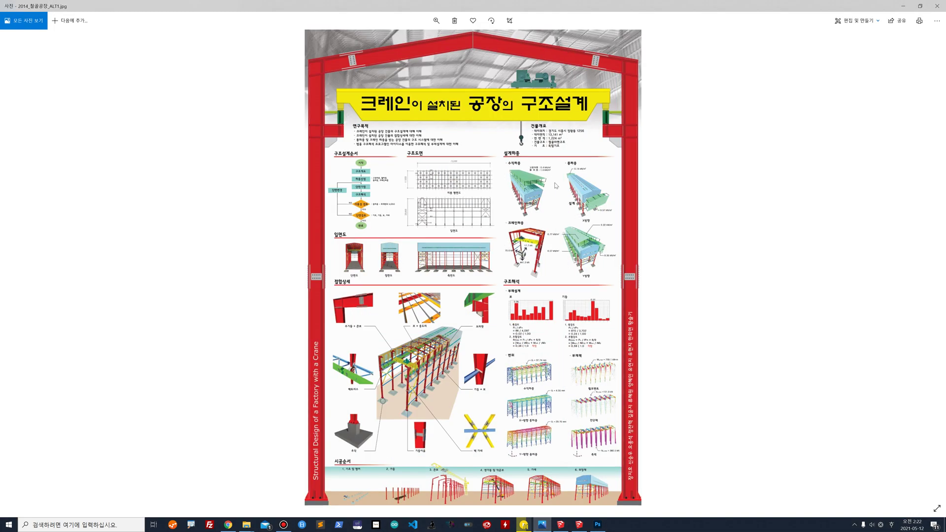
{"action": "scroll", "coordinate": [552, 227], "scroll_direction": "up", "scroll_amount": 5}
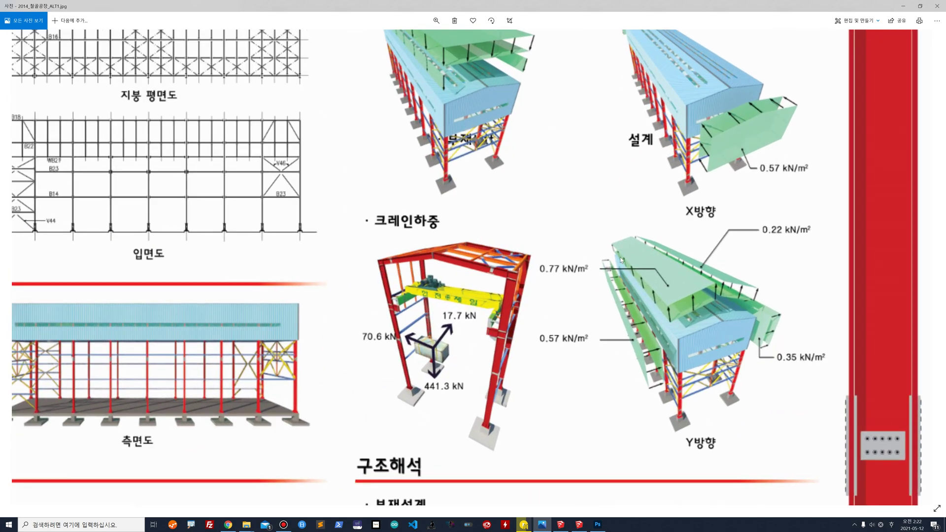
{"action": "left_click", "coordinate": [901, 5]}
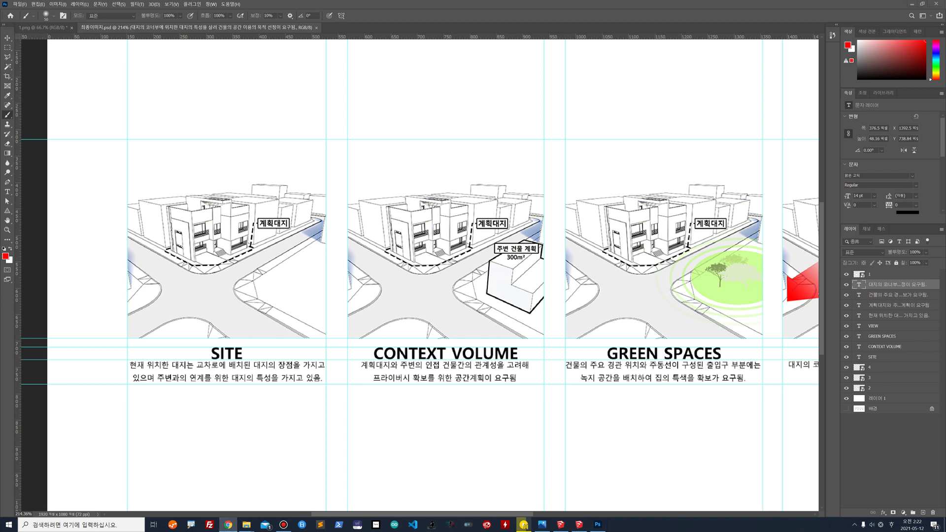
Switch to the Chrome browser and search Google Images for "architectural diagram"
{"action": "left_click", "coordinate": [227, 525]}
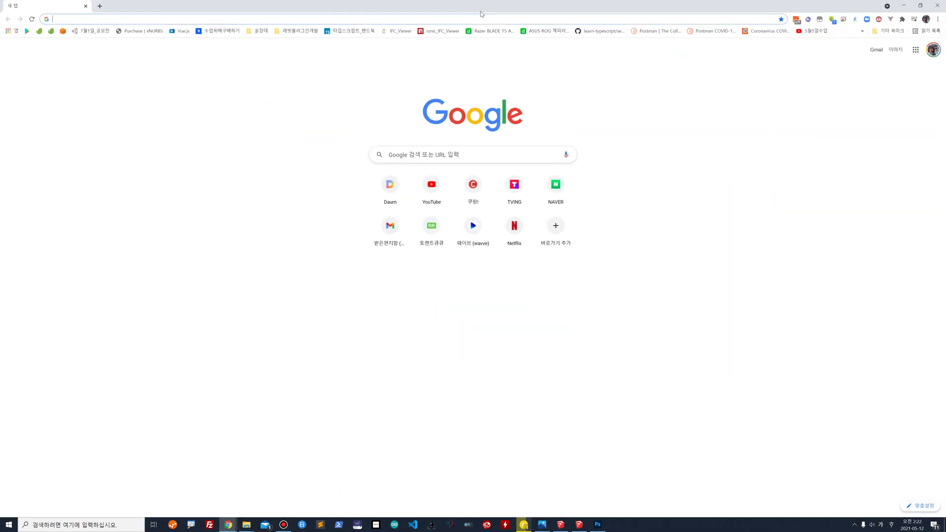
{"action": "left_click", "coordinate": [481, 18]}
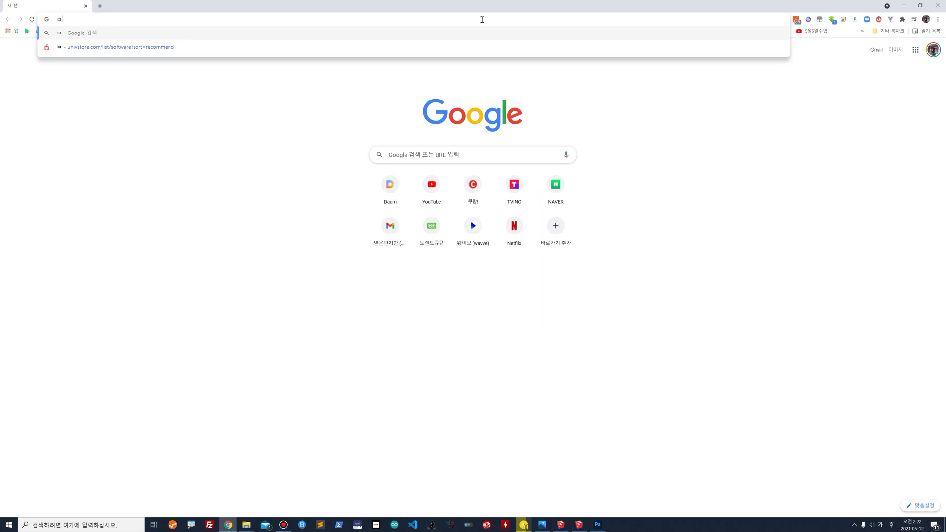
{"action": "key", "text": "Hangul"}
{"action": "type", "text": "archite"}
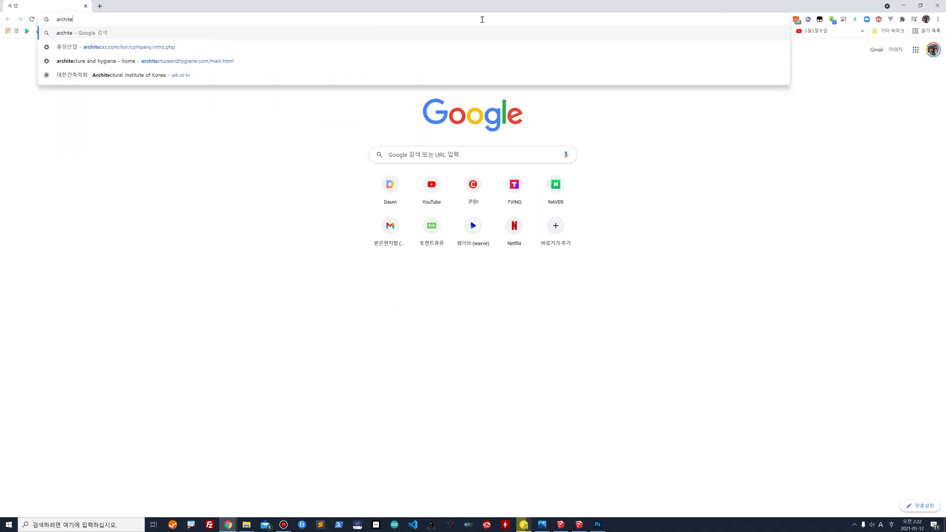
{"action": "type", "text": "ctural diagram"}
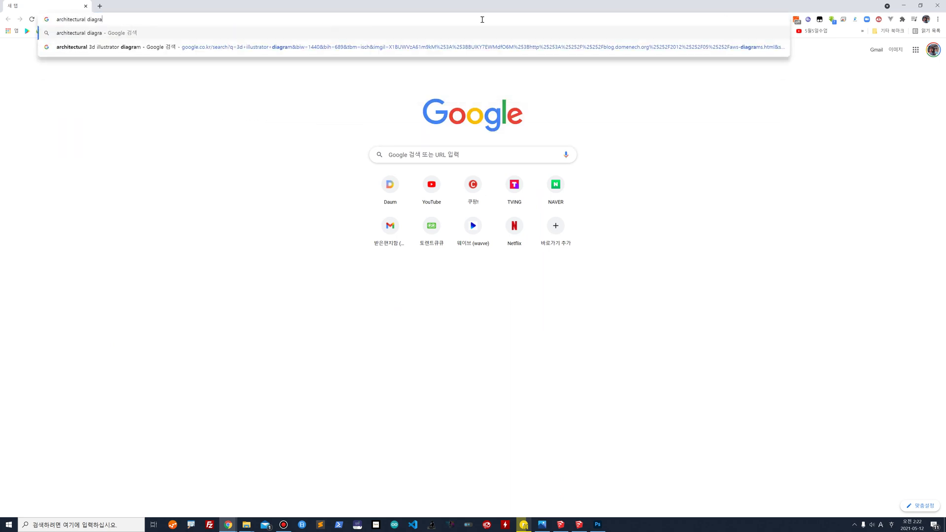
{"action": "key", "text": "Return"}
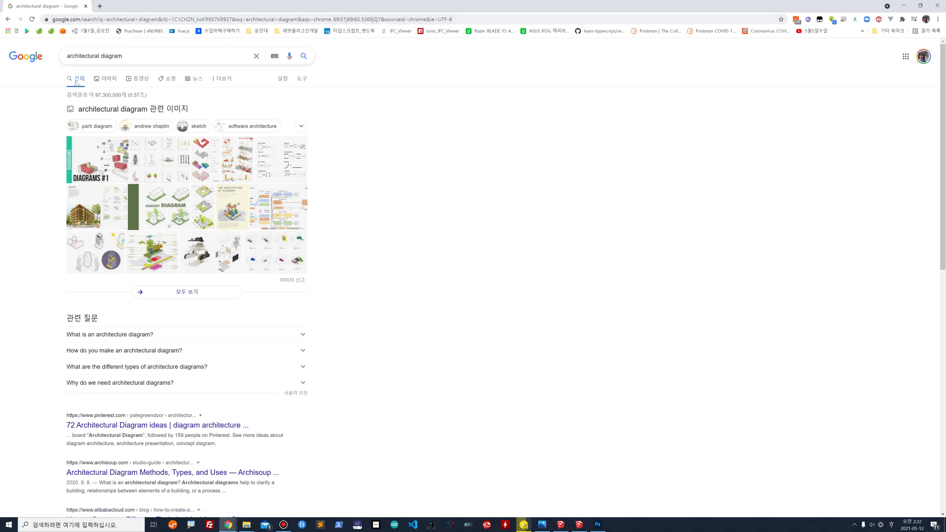
{"action": "left_click", "coordinate": [104, 81]}
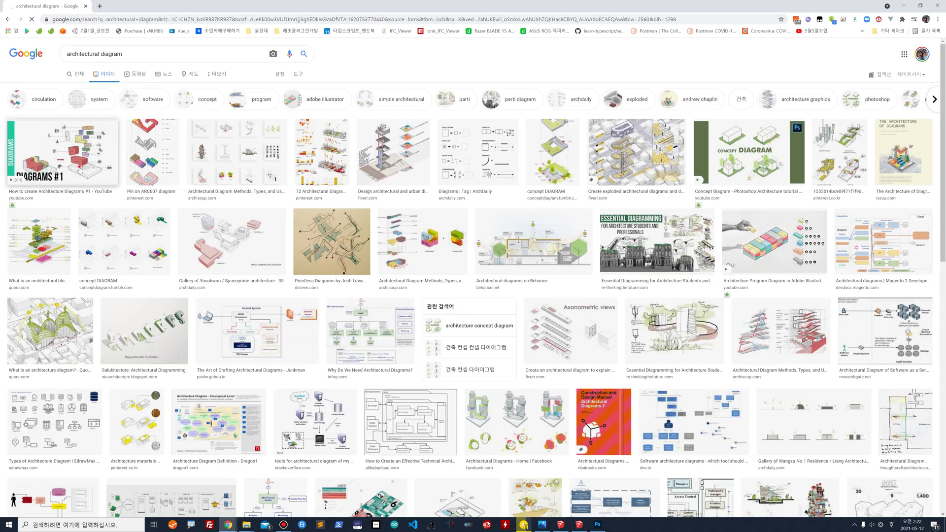
Preview several architectural diagram image results, from Diagrams #1 to the Yosukwon mass combination diagram, and return to Photoshop
{"action": "left_click", "coordinate": [52, 143]}
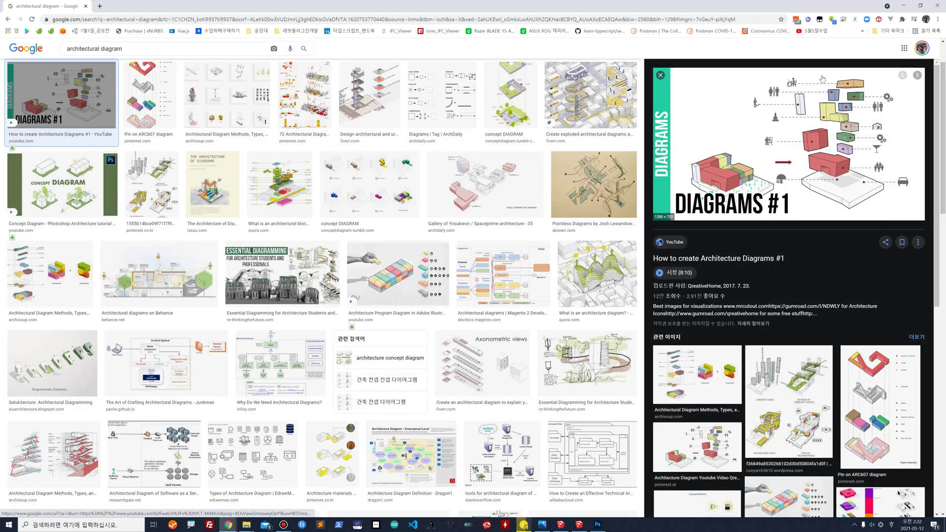
{"action": "left_click", "coordinate": [152, 106]}
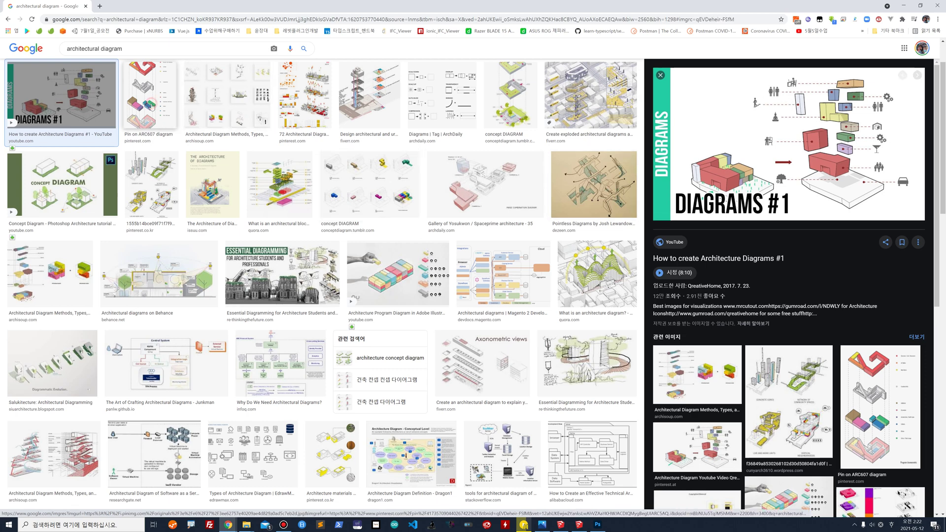
{"action": "left_click", "coordinate": [226, 96]}
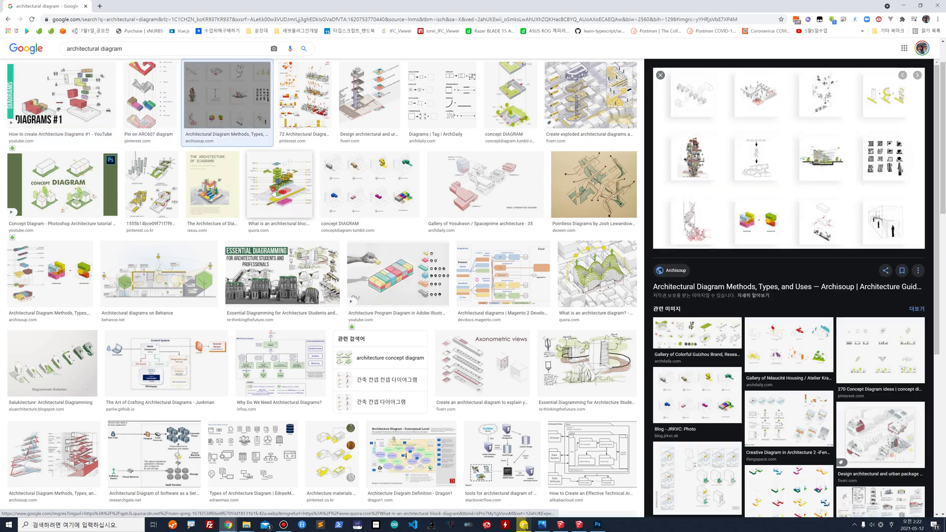
{"action": "left_click", "coordinate": [273, 193]}
{"action": "left_click", "coordinate": [432, 188]}
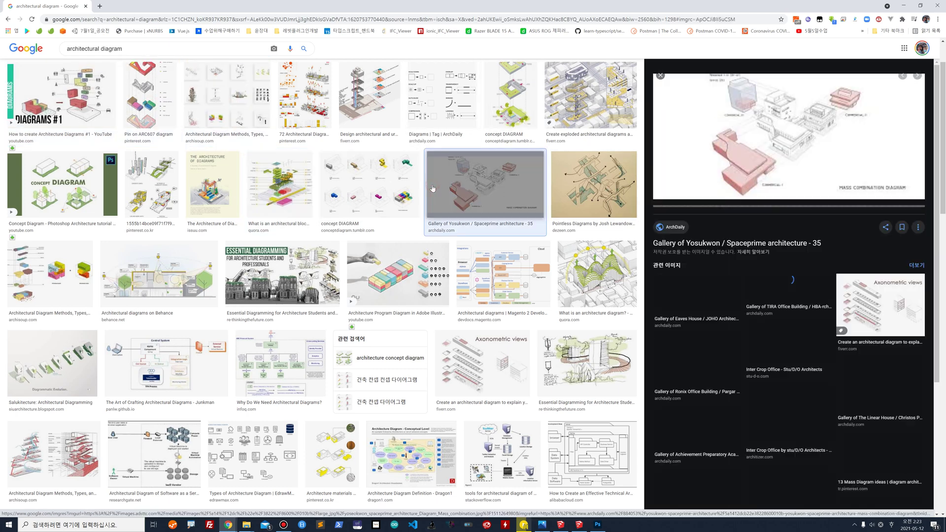
{"action": "left_click", "coordinate": [903, 5]}
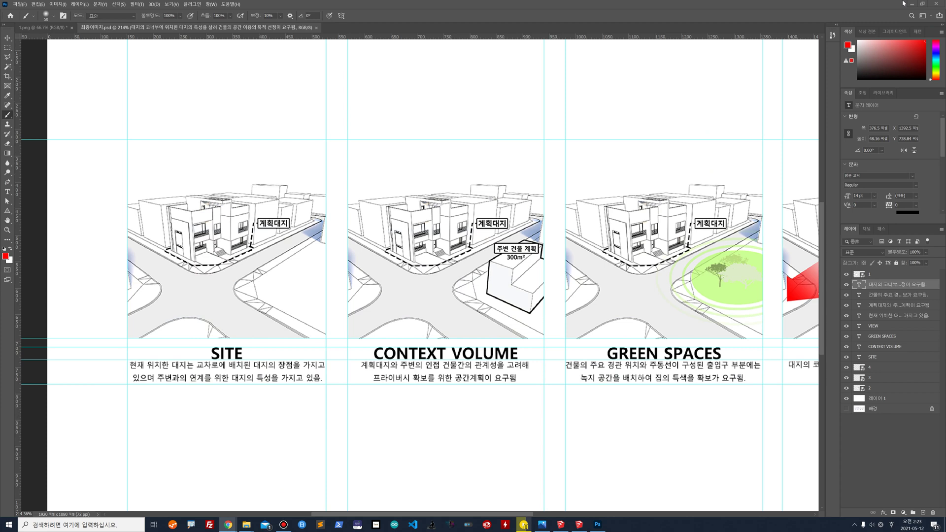
{"action": "left_click", "coordinate": [913, 5]}
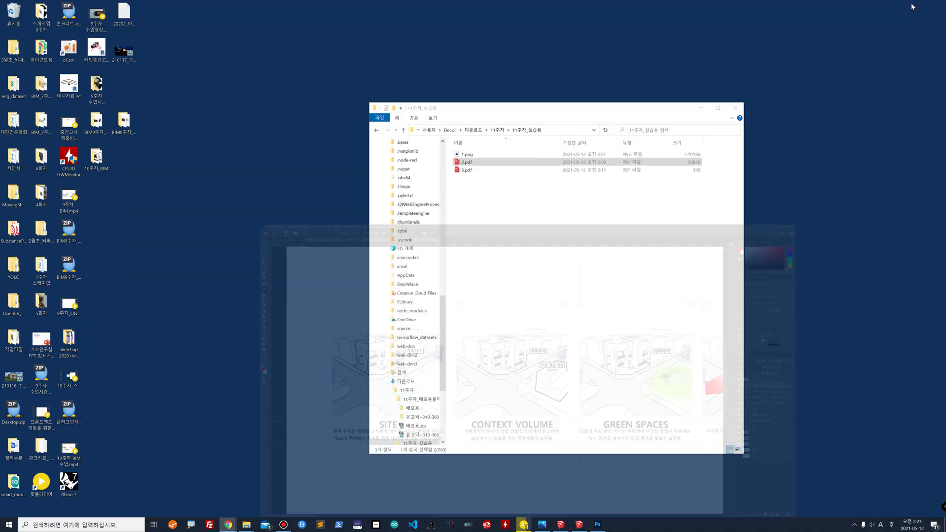
{"action": "left_click", "coordinate": [596, 526]}
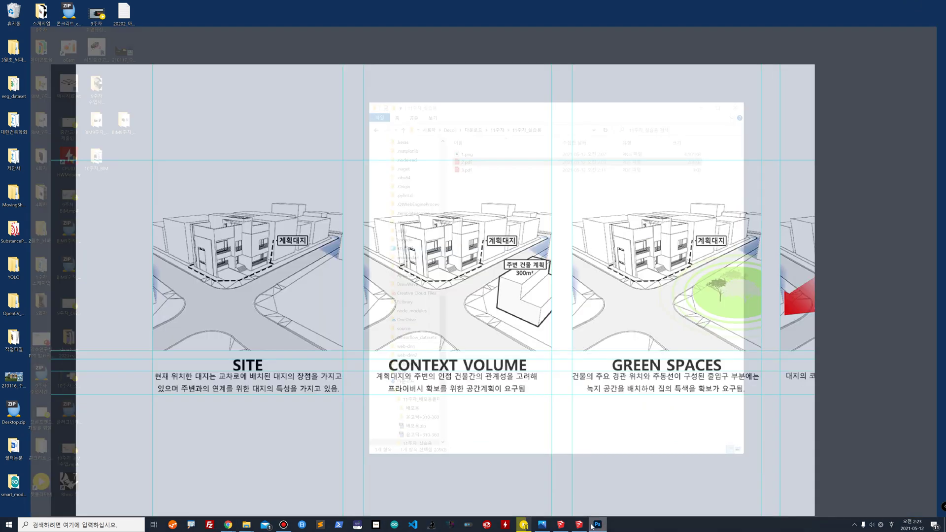
In 1.png, group the line drawing, Levels adjustment and render layers, and bring up the commands for the group
{"action": "left_click", "coordinate": [63, 28]}
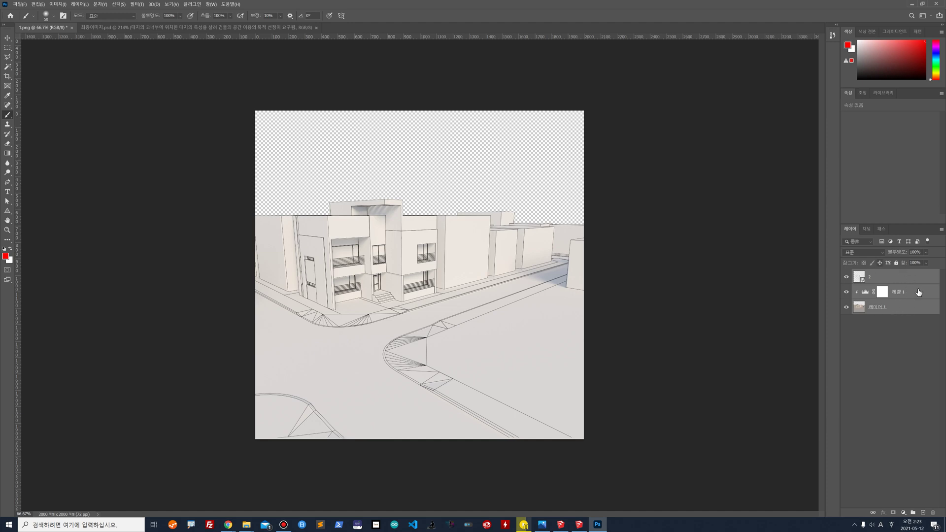
{"action": "left_click", "coordinate": [896, 372]}
{"action": "left_click", "coordinate": [900, 310]}
{"action": "left_click", "coordinate": [901, 283], "text": "shift"}
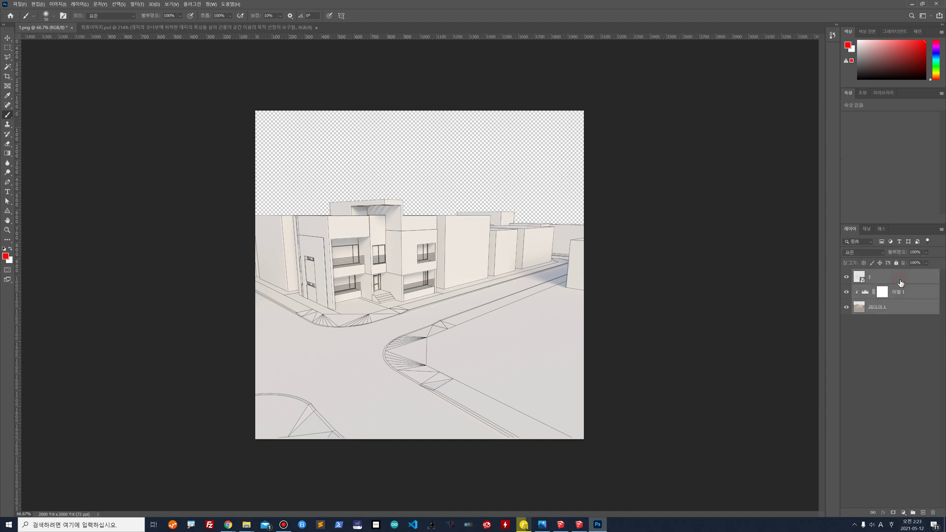
{"action": "left_click", "coordinate": [913, 513]}
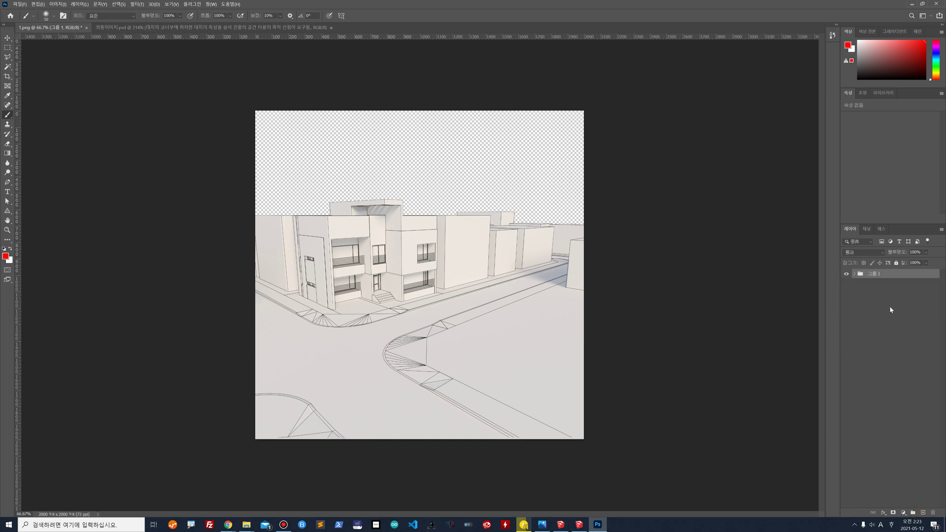
{"action": "right_click", "coordinate": [885, 274]}
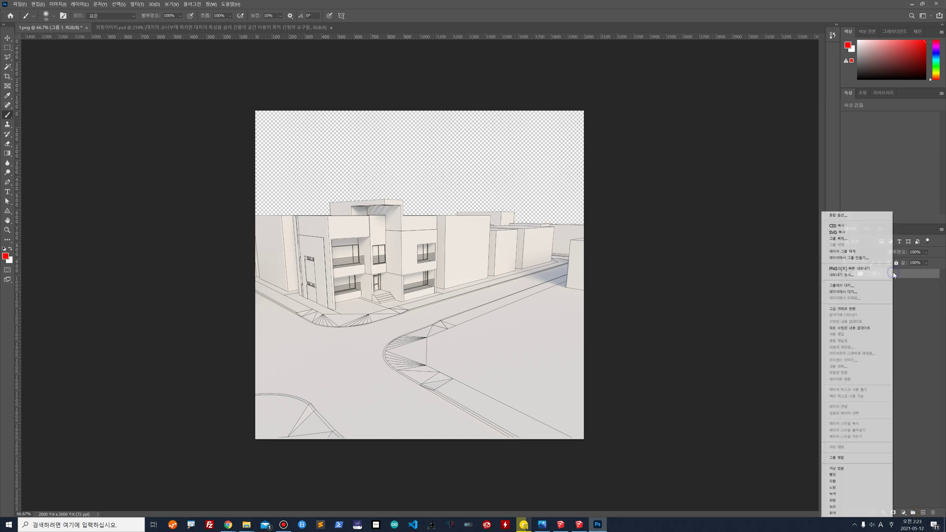
Color-label the group 그룹 1 red and add a new empty layer above it
{"action": "left_click", "coordinate": [847, 476]}
{"action": "left_click", "coordinate": [903, 306]}
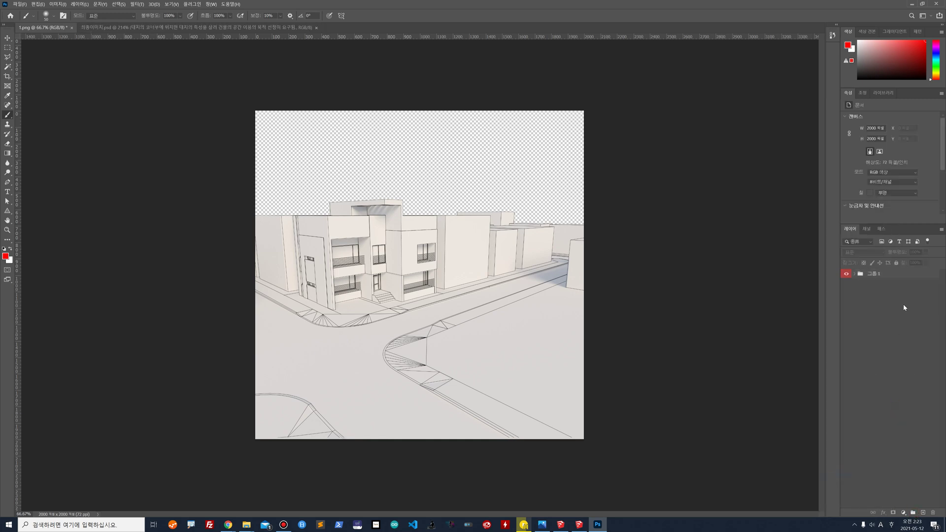
{"action": "left_click", "coordinate": [906, 278]}
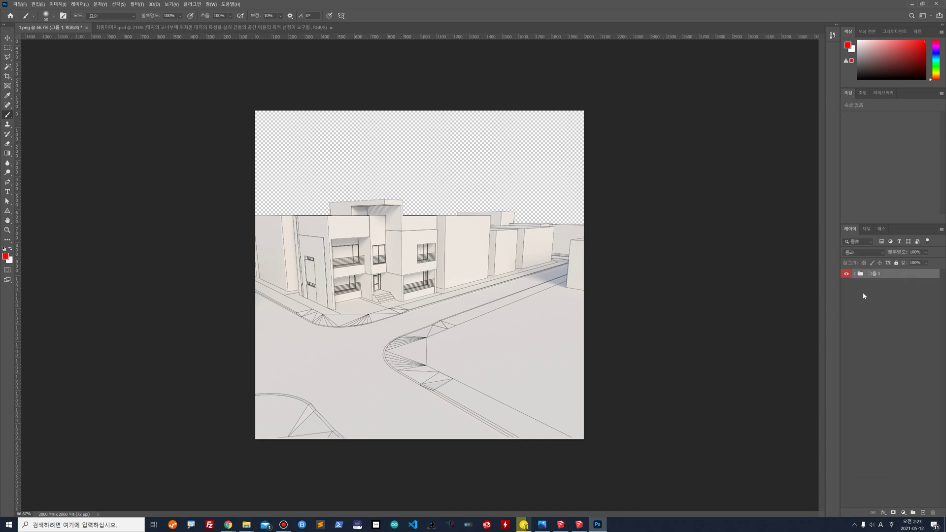
{"action": "left_click", "coordinate": [923, 513]}
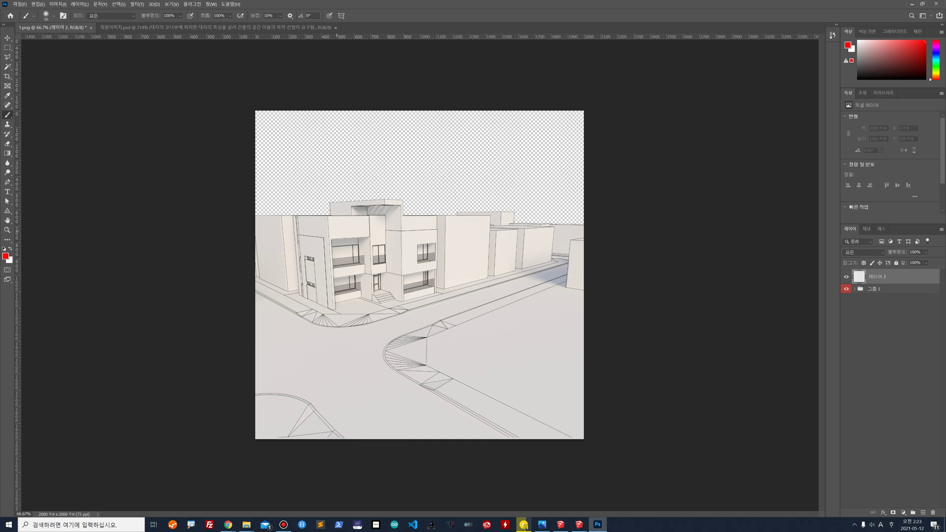
Examine the corner building and the plot edges around it up close
{"action": "scroll", "coordinate": [349, 257], "scroll_direction": "up", "scroll_amount": 8}
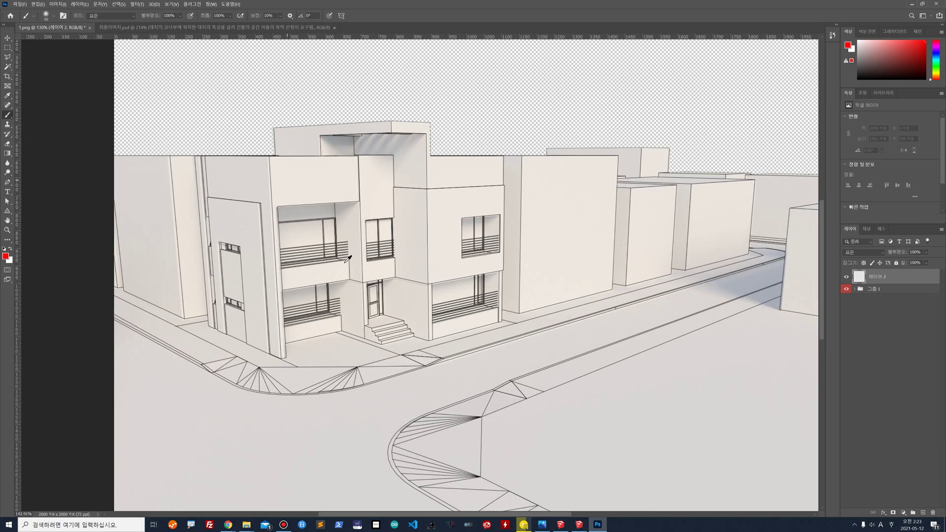
{"action": "scroll", "coordinate": [349, 257], "scroll_direction": "down", "scroll_amount": 10}
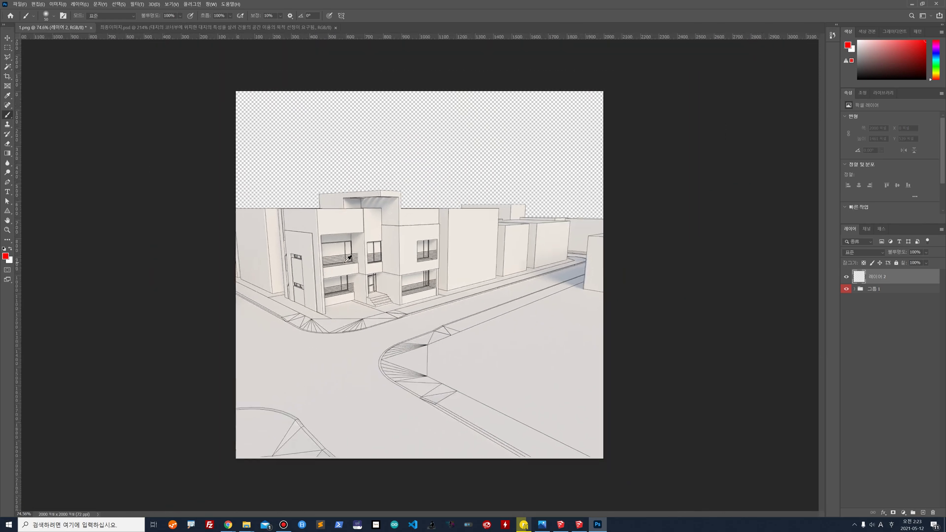
{"action": "scroll", "coordinate": [349, 257], "scroll_direction": "up", "scroll_amount": 3}
{"action": "scroll", "coordinate": [349, 257], "scroll_direction": "up", "scroll_amount": 3}
{"action": "scroll", "coordinate": [349, 257], "scroll_direction": "down", "scroll_amount": 4}
{"action": "scroll", "coordinate": [349, 257], "scroll_direction": "up", "scroll_amount": 2}
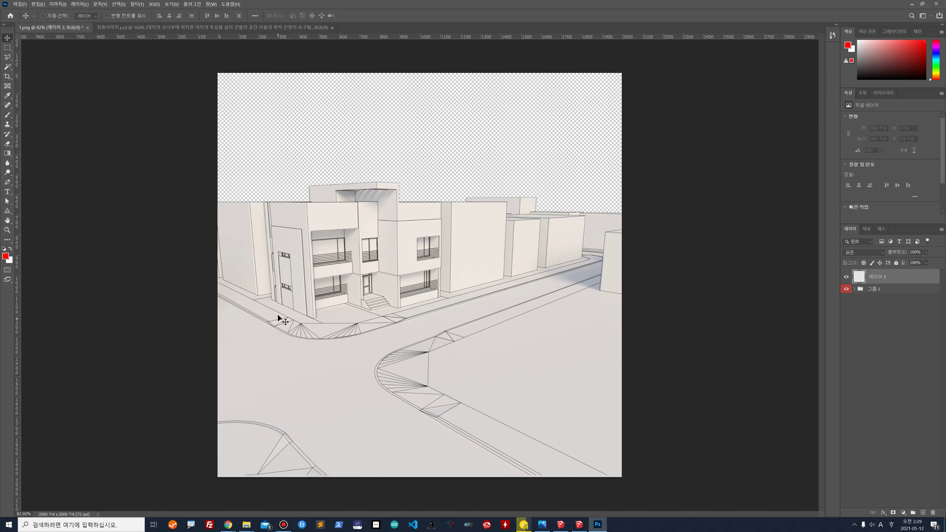
{"action": "scroll", "coordinate": [279, 316], "scroll_direction": "up", "scroll_amount": 2}
{"action": "scroll", "coordinate": [279, 317], "scroll_direction": "up", "scroll_amount": 2}
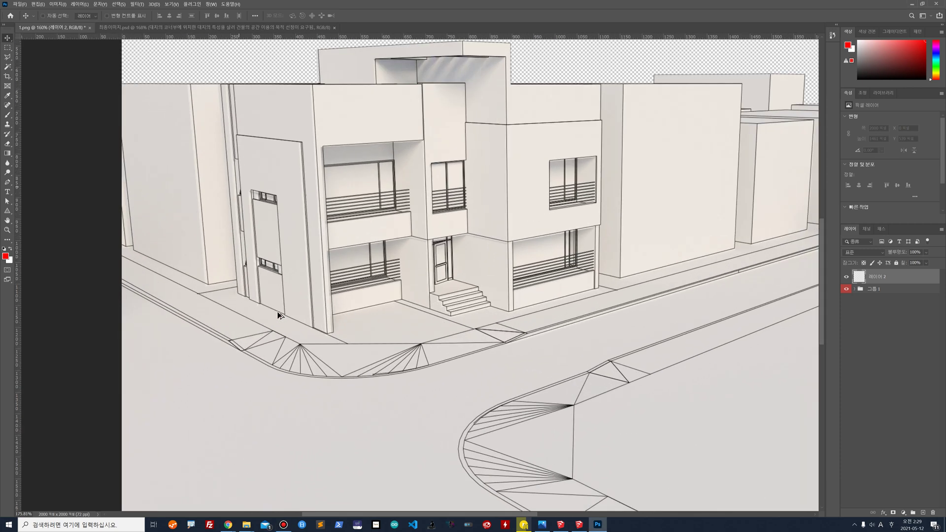
{"action": "left_click_drag", "start_coordinate": [298, 296], "coordinate": [275, 332]}
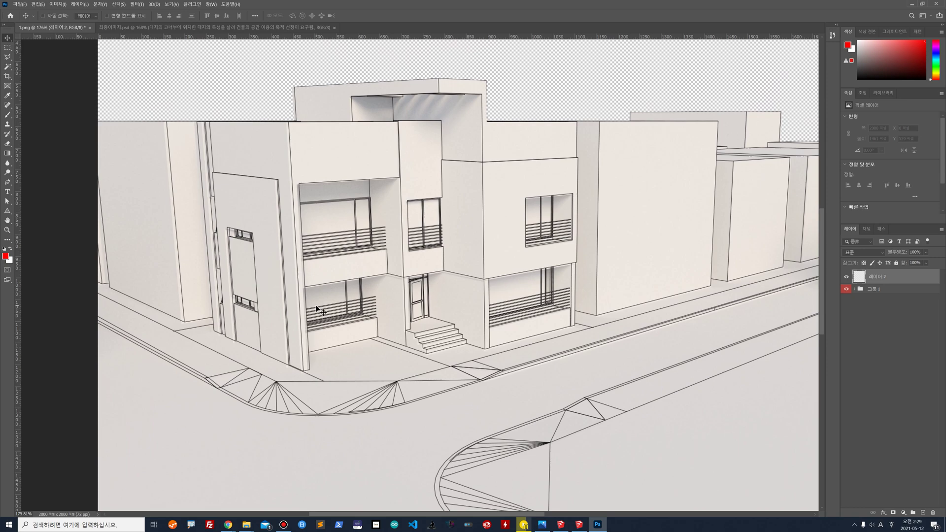
Examine the dashed plot outline and 계획대지 label of the SITE diagram in 최종이미지.psd, then return to 1.png
{"action": "left_click", "coordinate": [542, 524]}
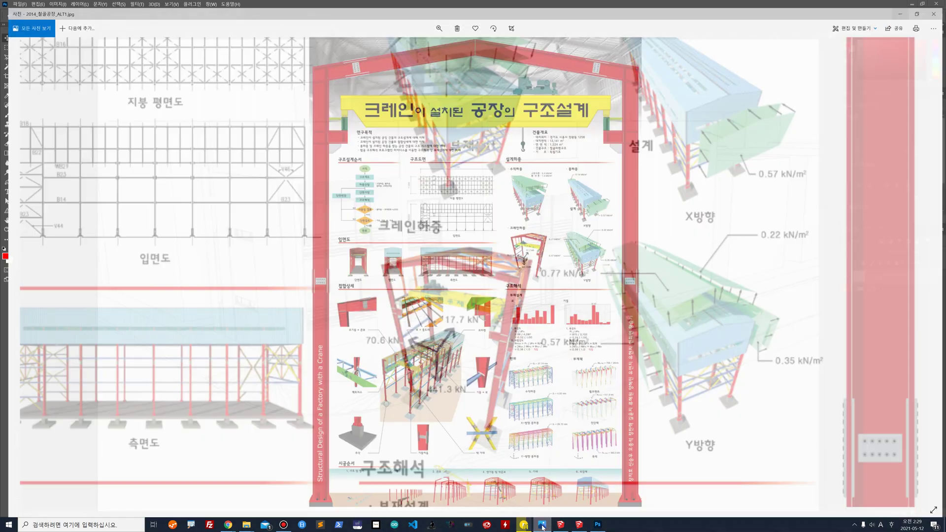
{"action": "left_click", "coordinate": [542, 525]}
{"action": "left_click", "coordinate": [170, 27]}
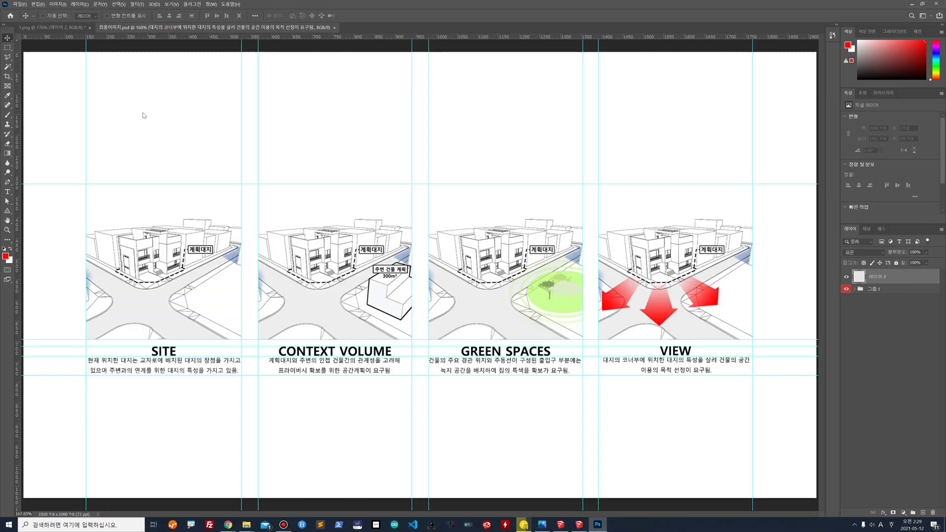
{"action": "scroll", "coordinate": [165, 252], "scroll_direction": "up", "scroll_amount": 6}
{"action": "mouse_move", "coordinate": [158, 331]}
{"action": "left_mouse_down"}
{"action": "mouse_move", "coordinate": [413, 179]}
{"action": "mouse_move", "coordinate": [447, 175]}
{"action": "left_mouse_up"}
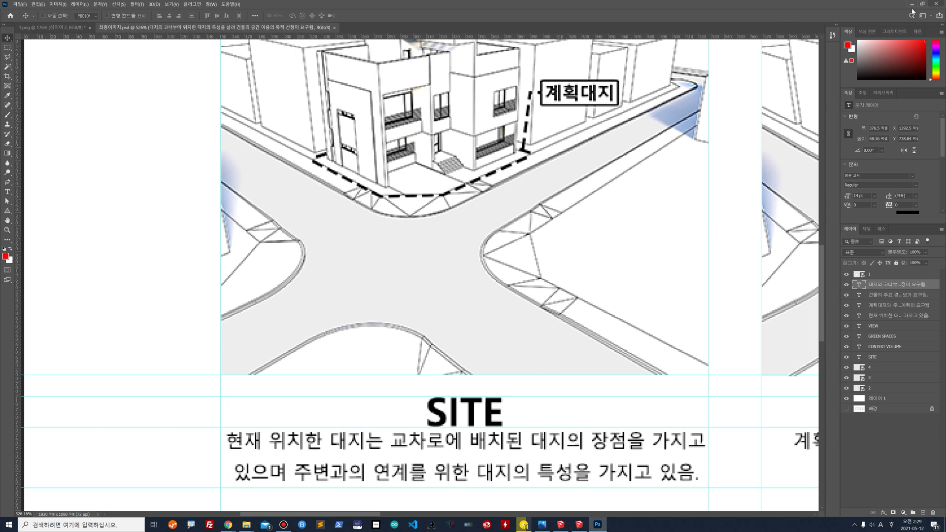
{"action": "left_click", "coordinate": [52, 28]}
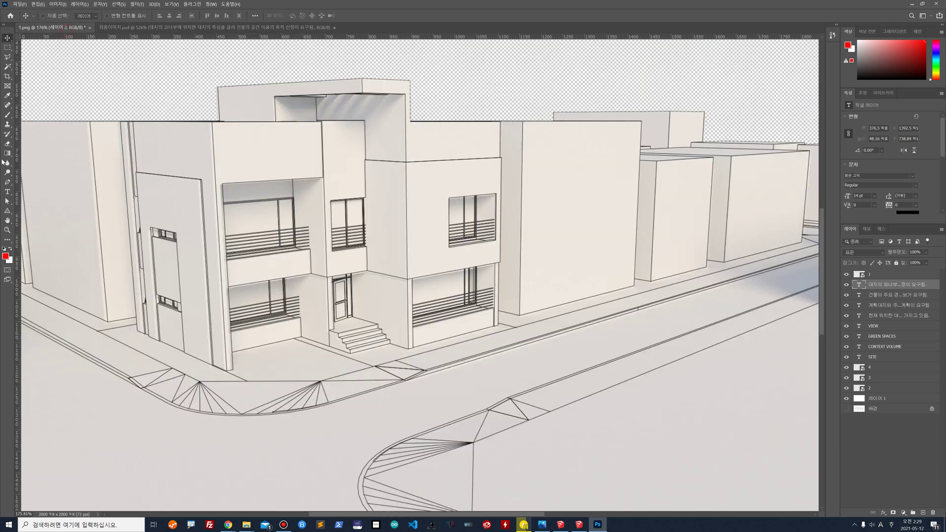
{"action": "left_click", "coordinate": [7, 183]}
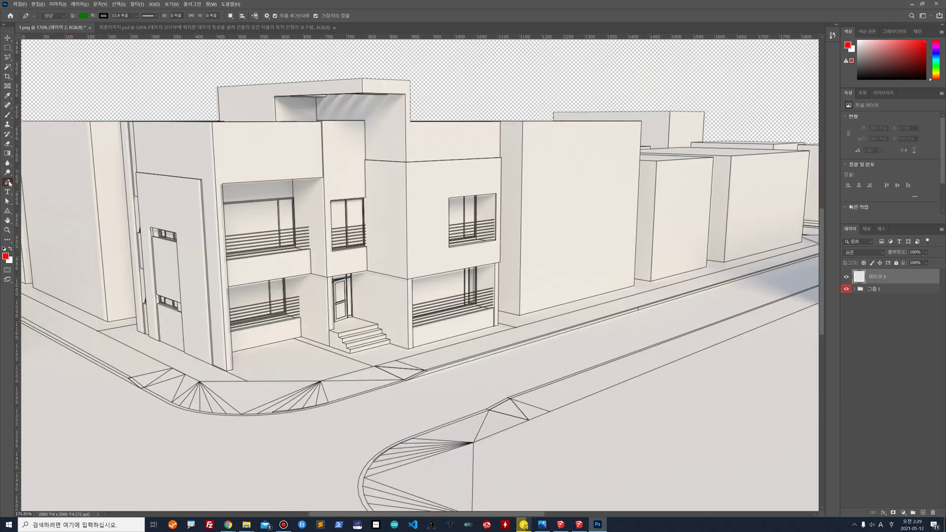
{"action": "right_click", "coordinate": [8, 183]}
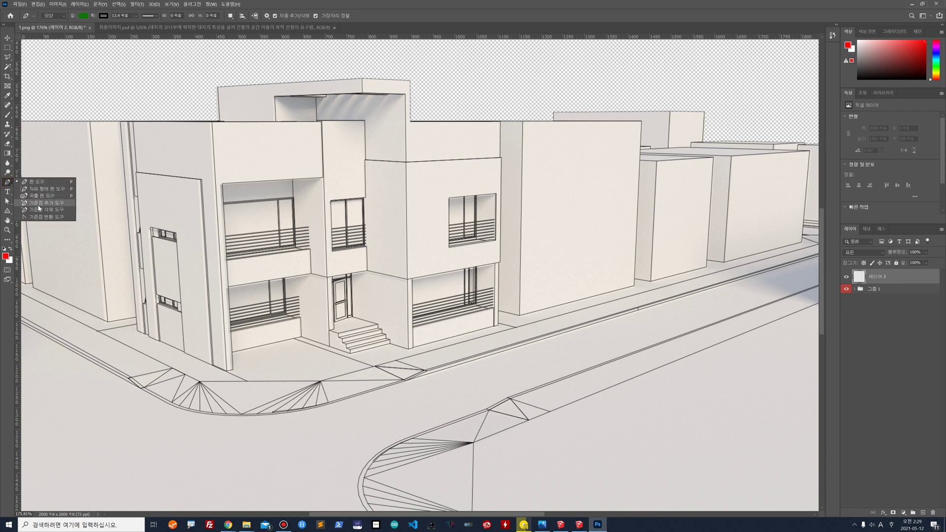
{"action": "left_click", "coordinate": [8, 67]}
{"action": "left_click", "coordinate": [24, 66]}
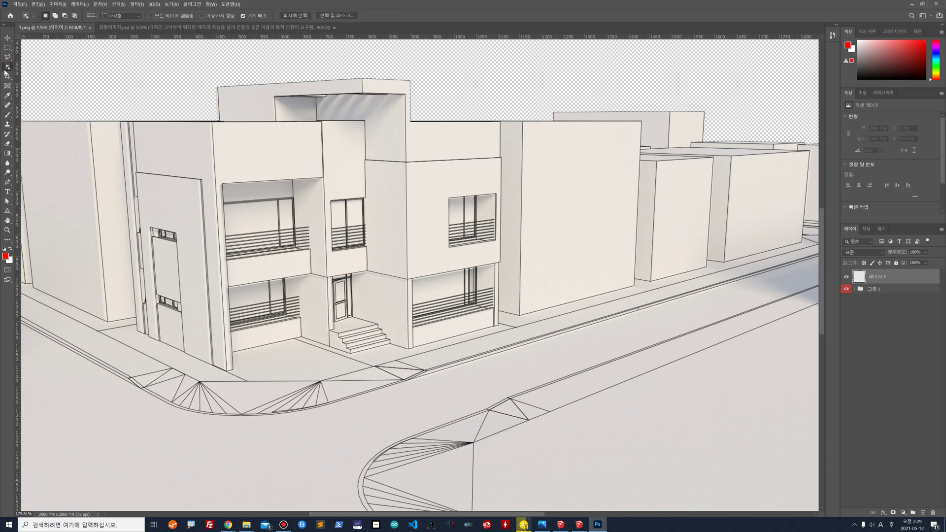
{"action": "right_click", "coordinate": [8, 67]}
{"action": "left_click", "coordinate": [7, 68]}
{"action": "right_click", "coordinate": [6, 69]}
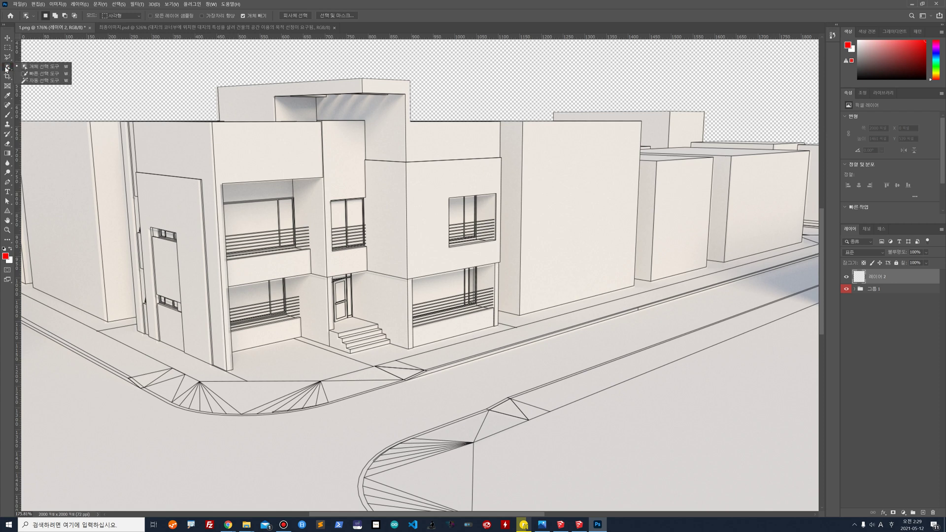
{"action": "left_click", "coordinate": [39, 80]}
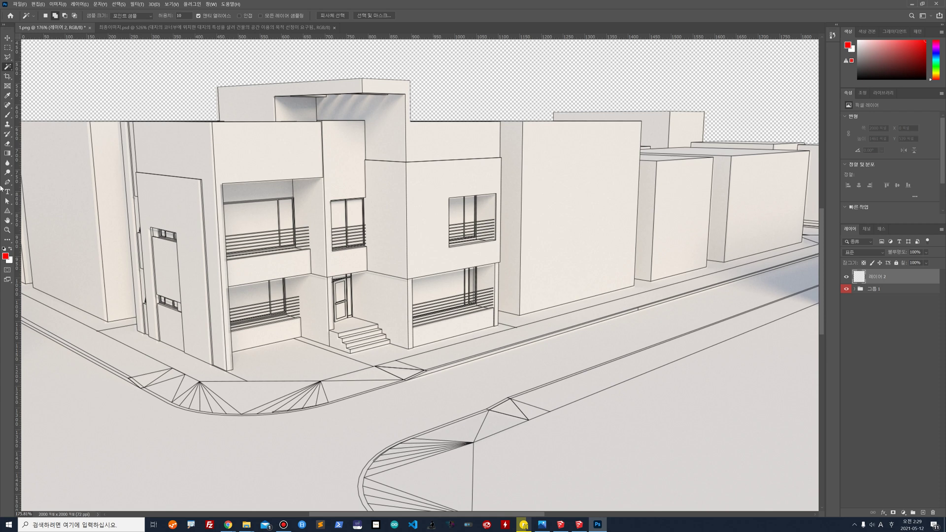
Set up the Pen tool for shapes with no fill and a 12.76 px stroke
{"action": "left_click", "coordinate": [7, 181]}
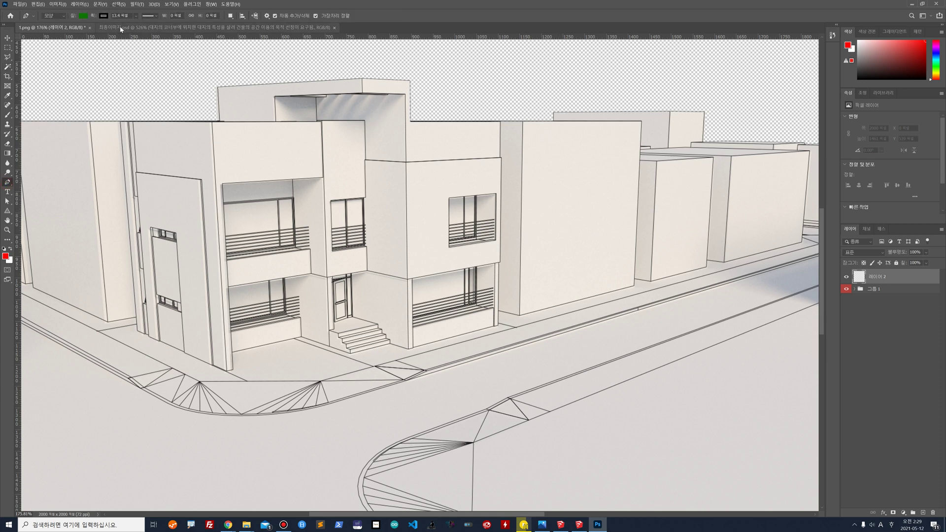
{"action": "left_click", "coordinate": [83, 16]}
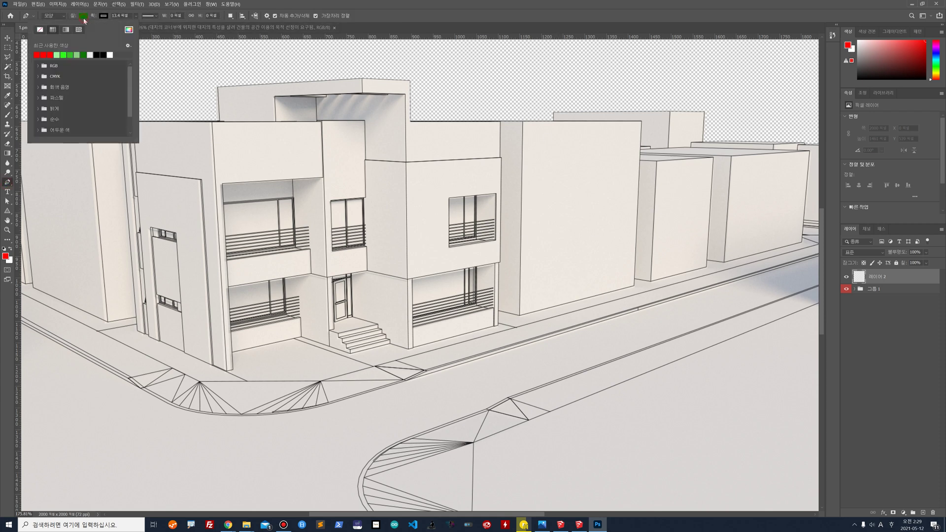
{"action": "left_click", "coordinate": [39, 29]}
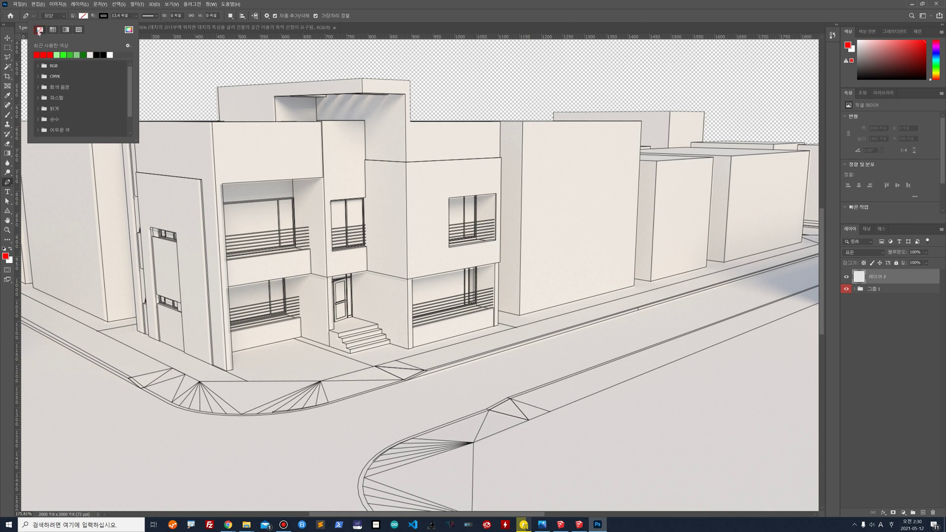
{"action": "left_click", "coordinate": [103, 16]}
{"action": "left_click", "coordinate": [105, 17]}
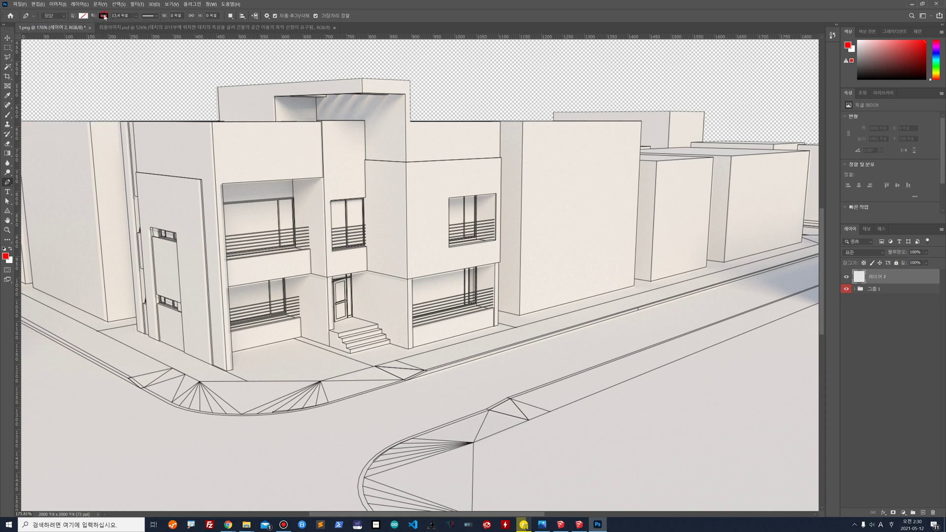
{"action": "left_click", "coordinate": [136, 17]}
{"action": "left_click_drag", "start_coordinate": [139, 26], "coordinate": [140, 26]}
Change the shape stroke to the dashed line style and accept its detailed stroke options
{"action": "left_click", "coordinate": [149, 16]}
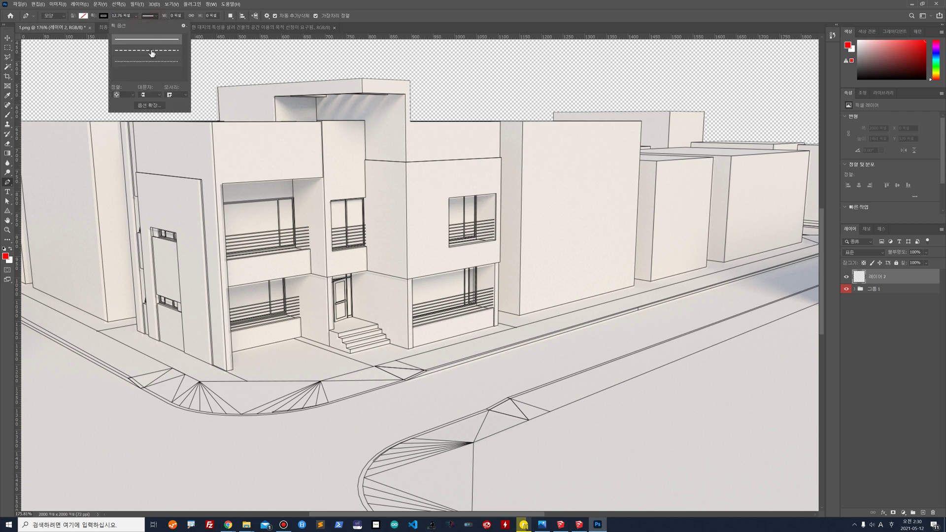
{"action": "left_click", "coordinate": [151, 51]}
{"action": "left_click", "coordinate": [161, 107]}
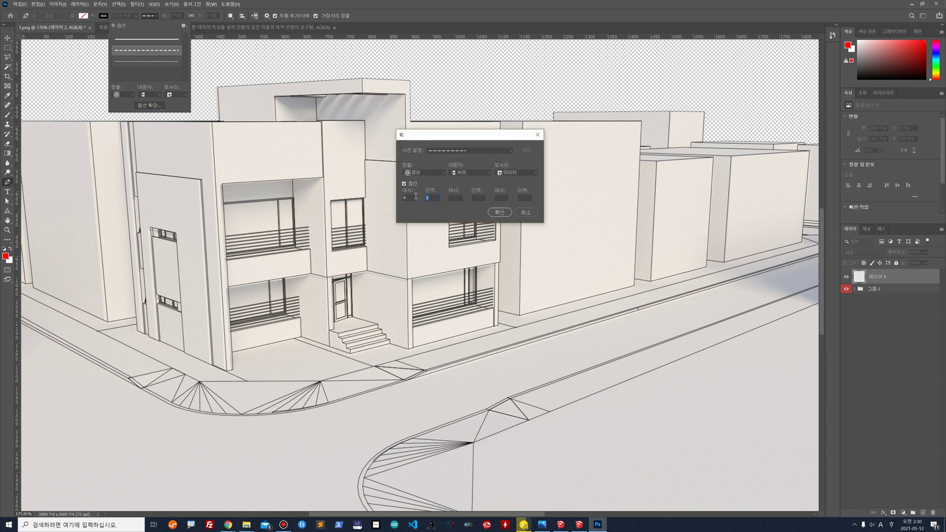
{"action": "left_click", "coordinate": [499, 212]}
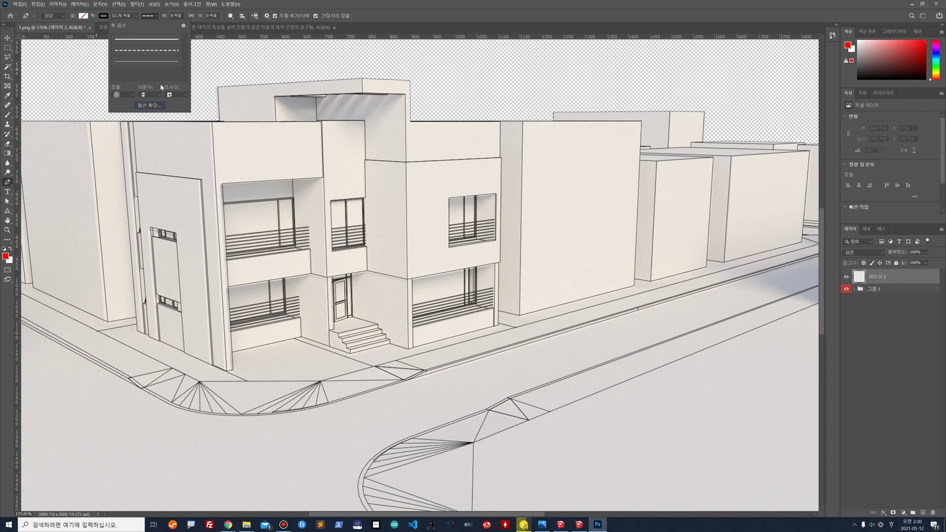
{"action": "left_click", "coordinate": [265, 3]}
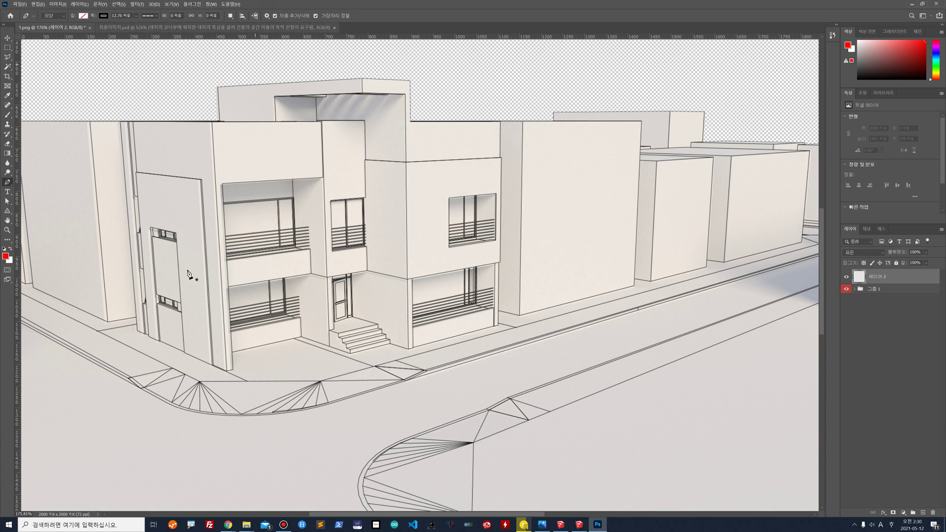
Draw an open dashed outline along the plot edges around the front of the corner building, ending at its far wall
{"action": "left_click", "coordinate": [136, 324]}
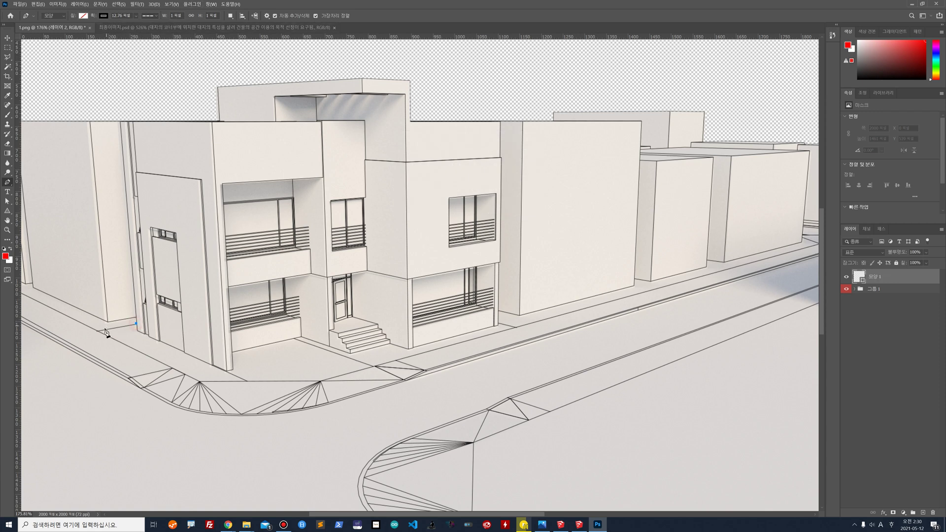
{"action": "left_click", "coordinate": [97, 330]}
{"action": "left_click", "coordinate": [198, 380]}
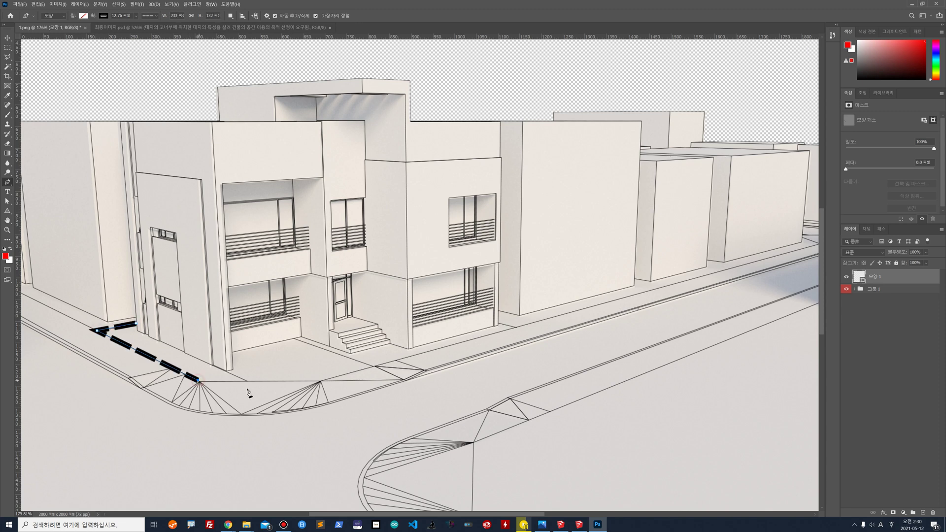
{"action": "left_click", "coordinate": [319, 381]}
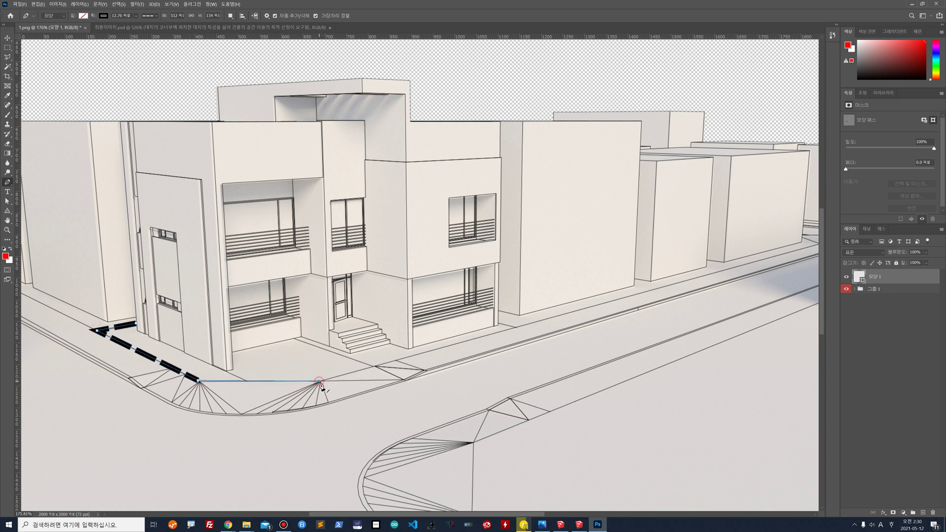
{"action": "left_click", "coordinate": [515, 327]}
{"action": "left_click", "coordinate": [498, 324]}
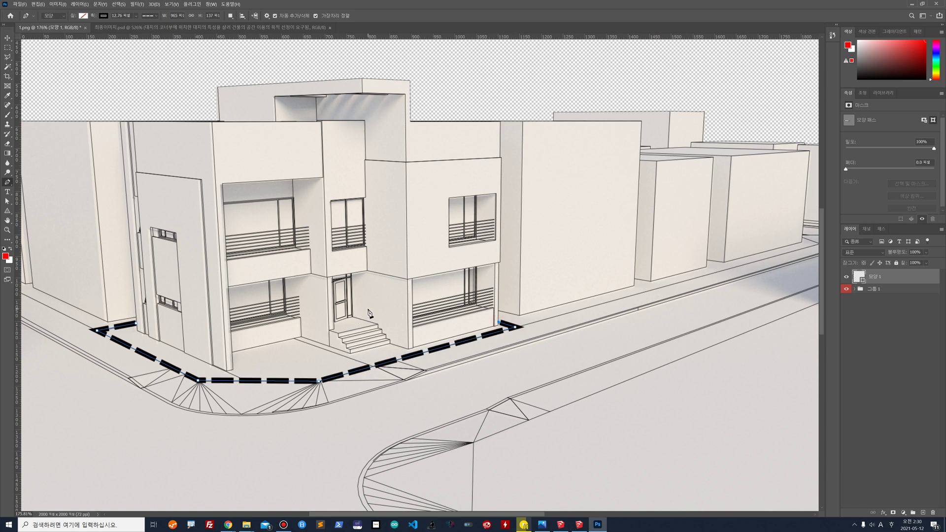
{"action": "left_click", "coordinate": [8, 38]}
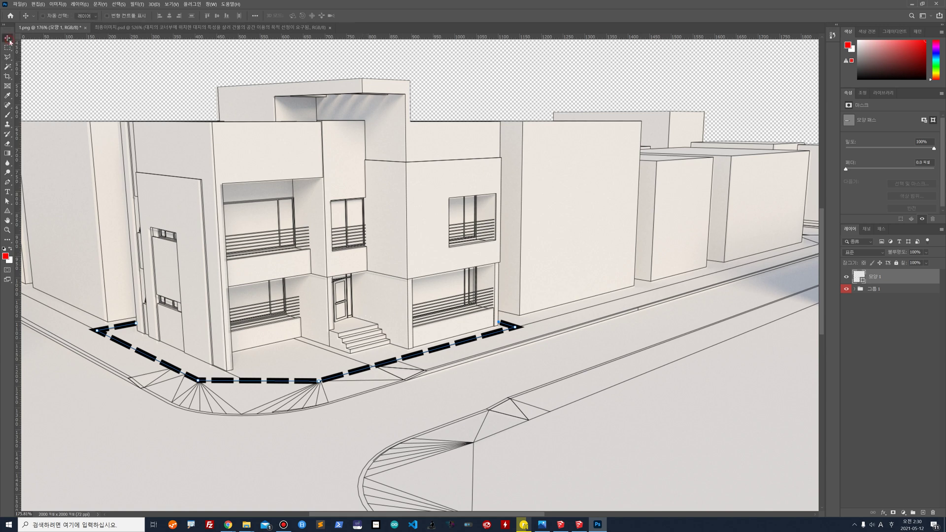
Add a new layer above the dashed outline and set the Type tool's font to -윤고딕350
{"action": "left_click", "coordinate": [923, 512]}
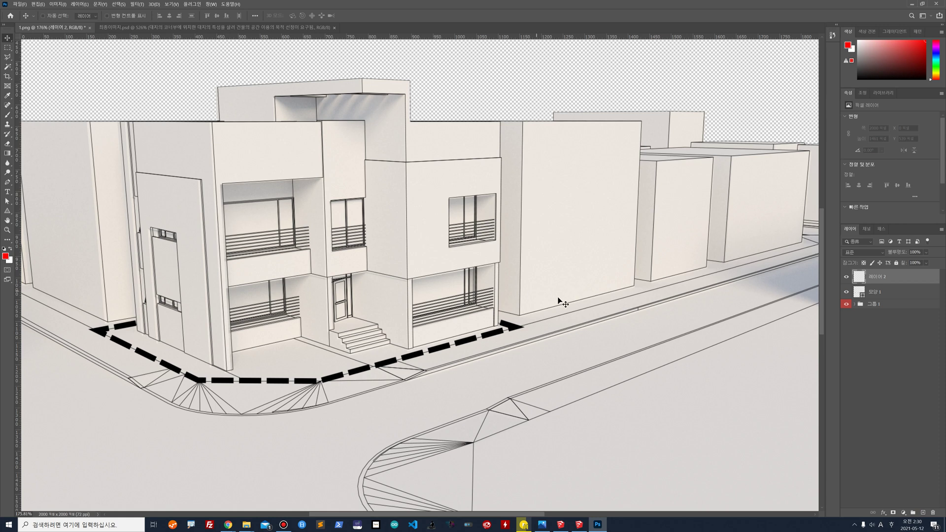
{"action": "left_click", "coordinate": [8, 194]}
{"action": "left_click", "coordinate": [105, 15]}
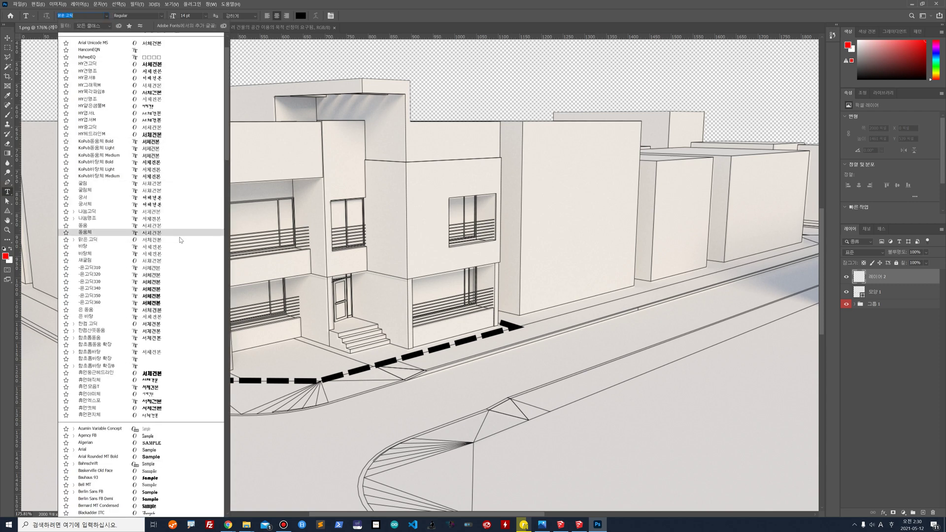
{"action": "scroll", "coordinate": [181, 240], "scroll_direction": "down", "scroll_amount": 3}
{"action": "scroll", "coordinate": [181, 241], "scroll_direction": "up", "scroll_amount": 3}
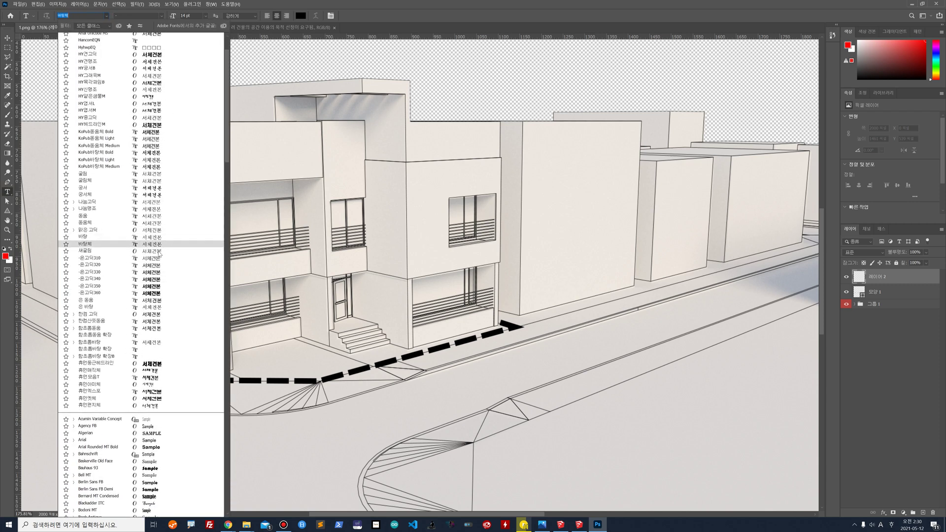
{"action": "left_click", "coordinate": [157, 286]}
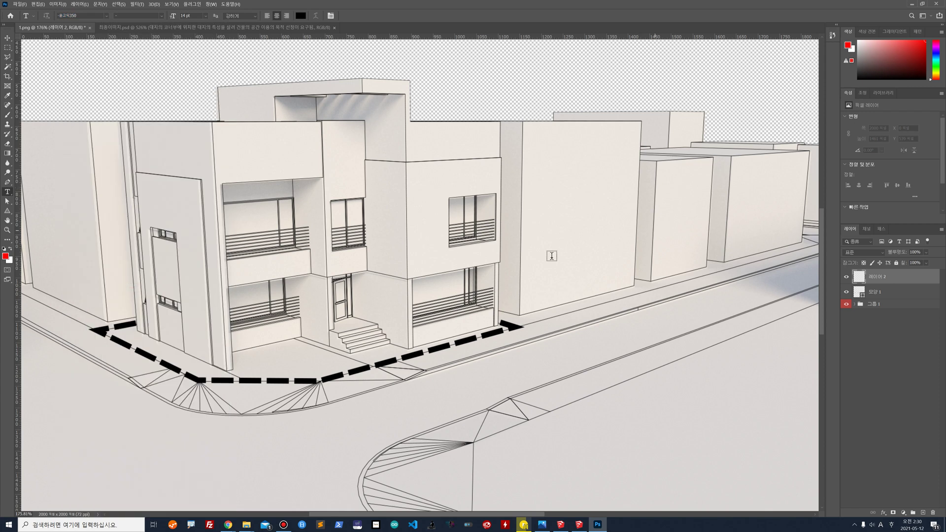
Add the text label "계획대지" at 72 pt over the wall beside the corner building
{"action": "left_click", "coordinate": [523, 237]}
{"action": "left_click", "coordinate": [205, 16]}
{"action": "left_click", "coordinate": [196, 120]}
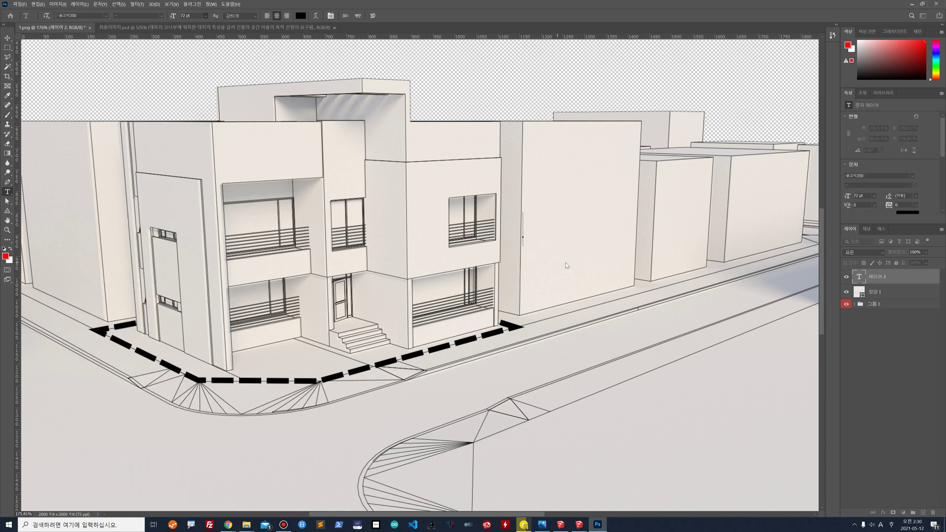
{"action": "type", "text": "rO"}
{"action": "key", "text": "BackSpace"}
{"action": "key", "text": "BackSpace"}
{"action": "type", "text": "개호"}
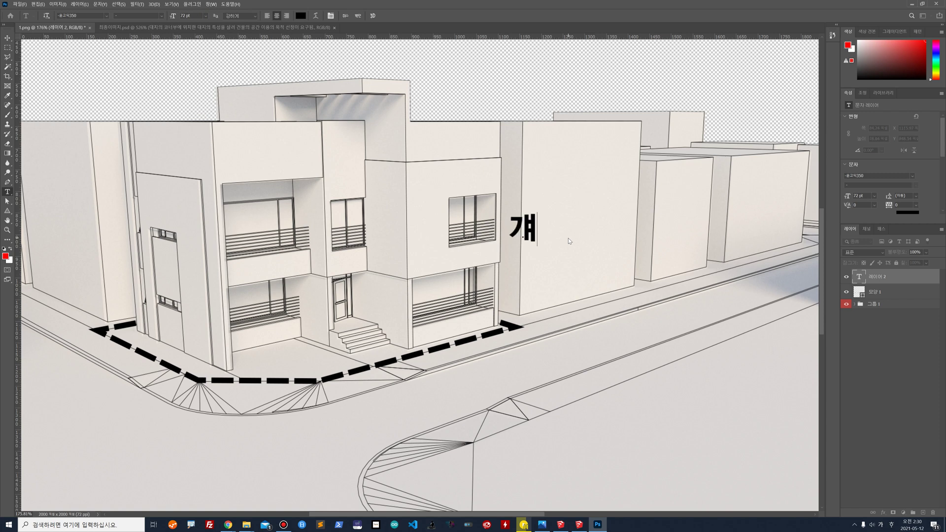
{"action": "key", "text": "BackSpace"}
{"action": "key", "text": "BackSpace"}
{"action": "type", "text": "계획"}
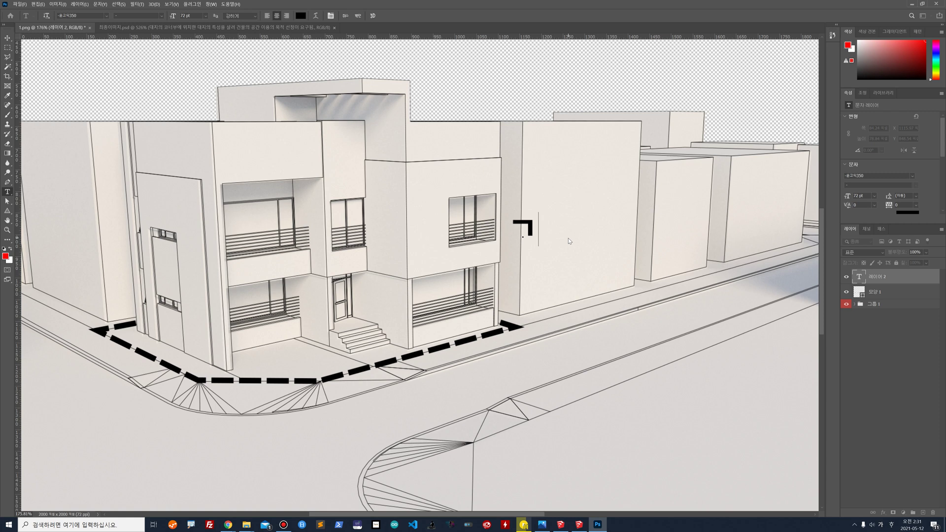
{"action": "type", "text": "대지"}
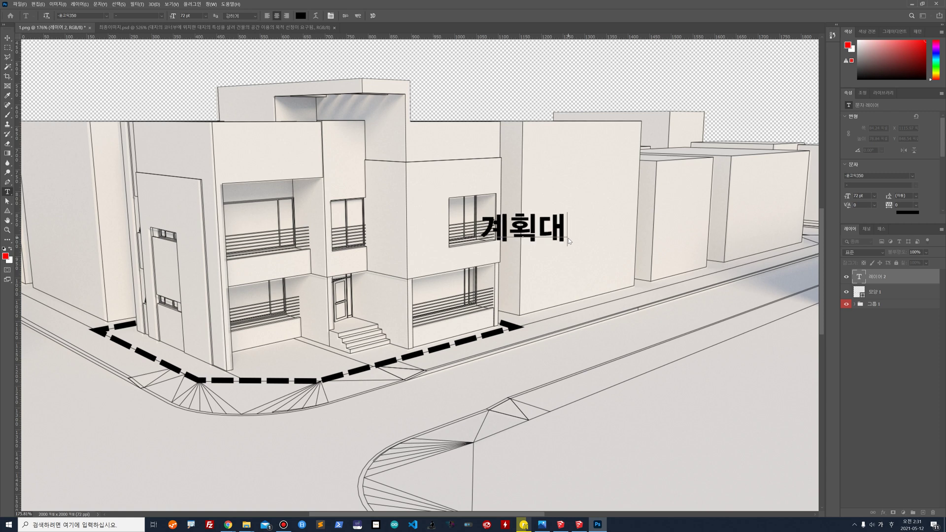
Set the whole 계획대지 label to 48 pt and move it slightly up and right onto the neighbouring building's wall
{"action": "key", "text": "ctrl+a"}
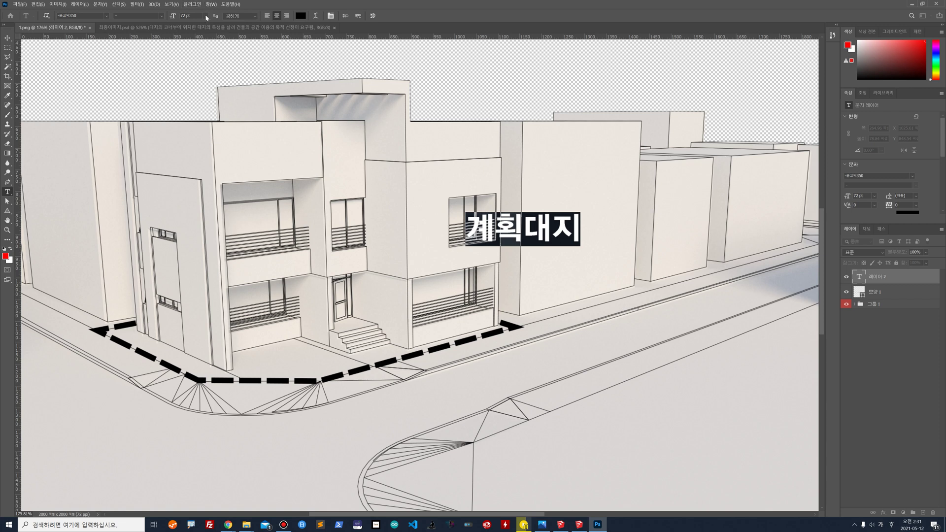
{"action": "left_click", "coordinate": [206, 16]}
{"action": "left_click", "coordinate": [197, 105]}
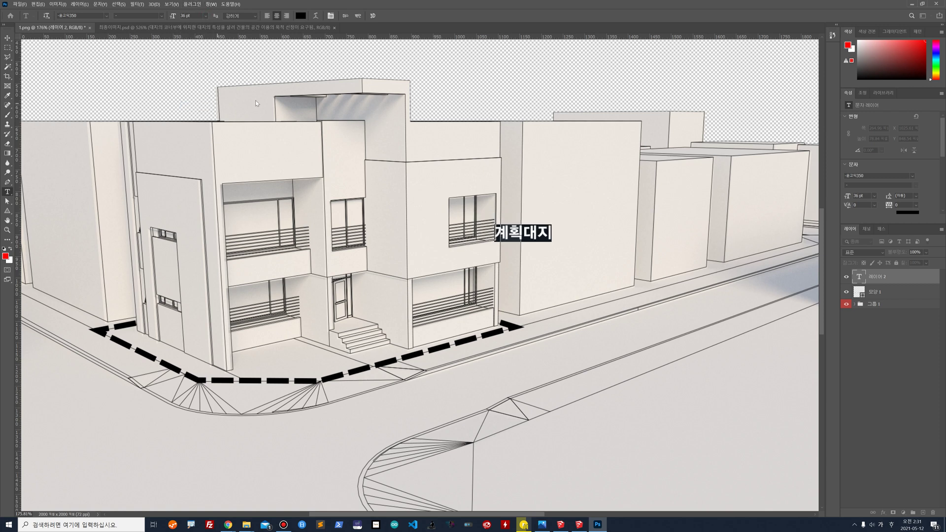
{"action": "left_click", "coordinate": [206, 17]}
{"action": "left_click", "coordinate": [194, 108]}
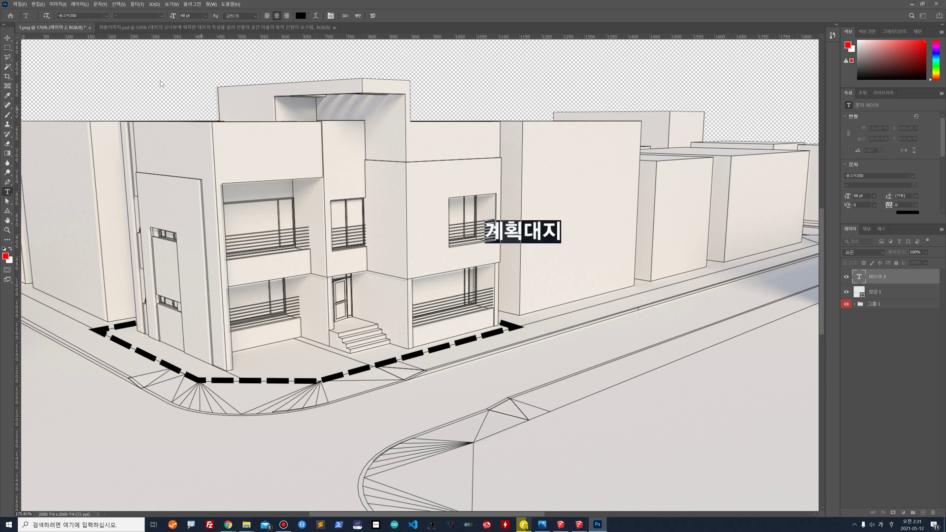
{"action": "left_click", "coordinate": [8, 38]}
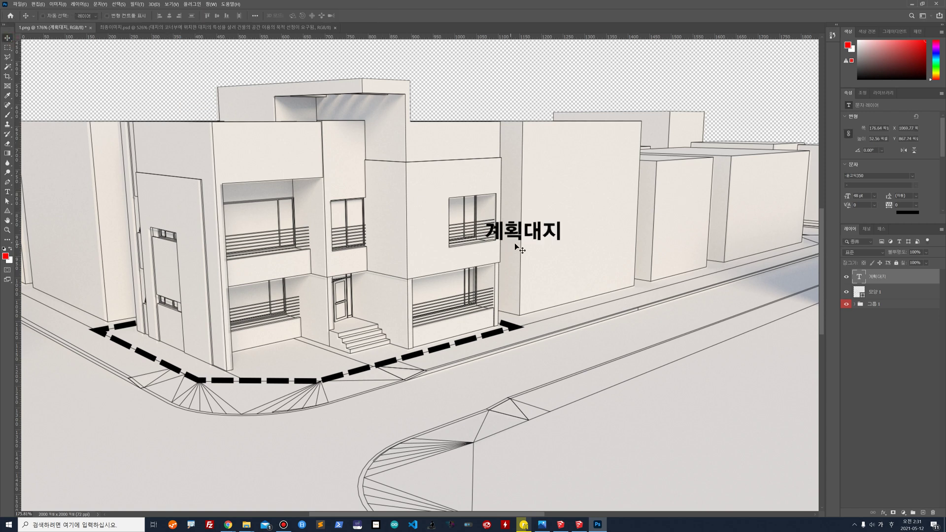
{"action": "left_click_drag", "start_coordinate": [531, 241], "coordinate": [549, 224]}
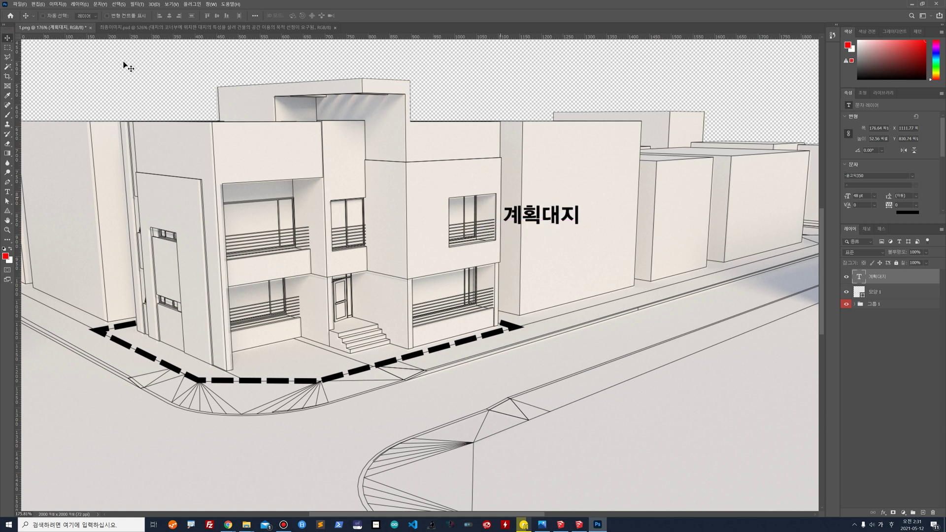
Add a new layer above the text and make a rectangular selection of about 195 × 63 px around the 계획대지 label
{"action": "left_click", "coordinate": [8, 47]}
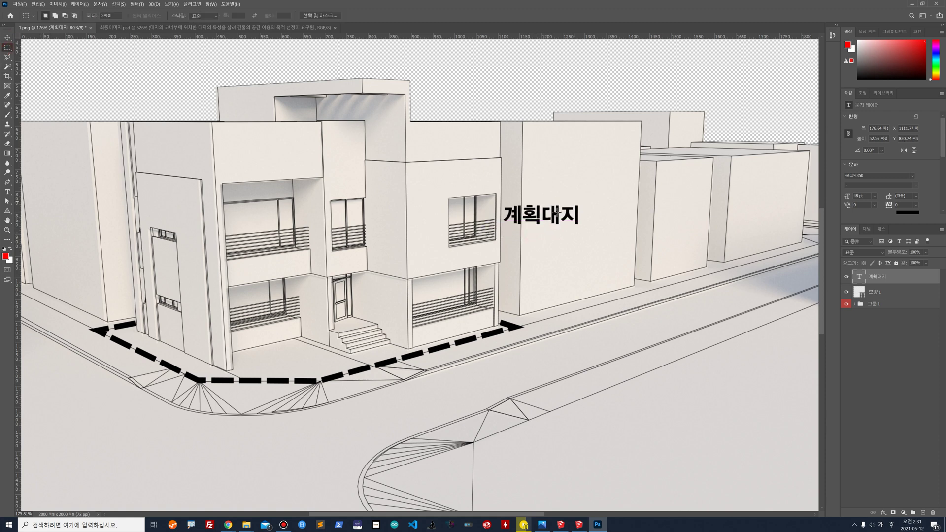
{"action": "left_click", "coordinate": [923, 512]}
{"action": "left_click_drag", "start_coordinate": [499, 201], "coordinate": [584, 228]}
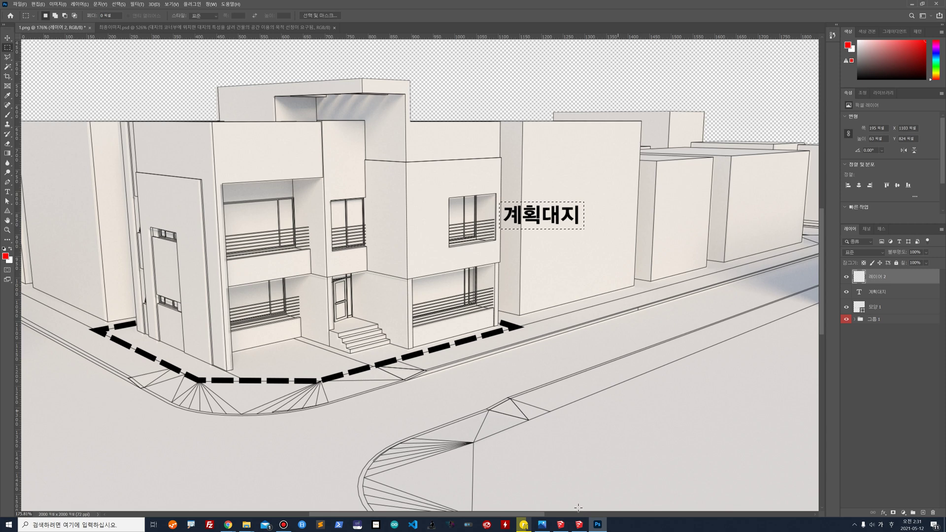
{"action": "left_click", "coordinate": [212, 27]}
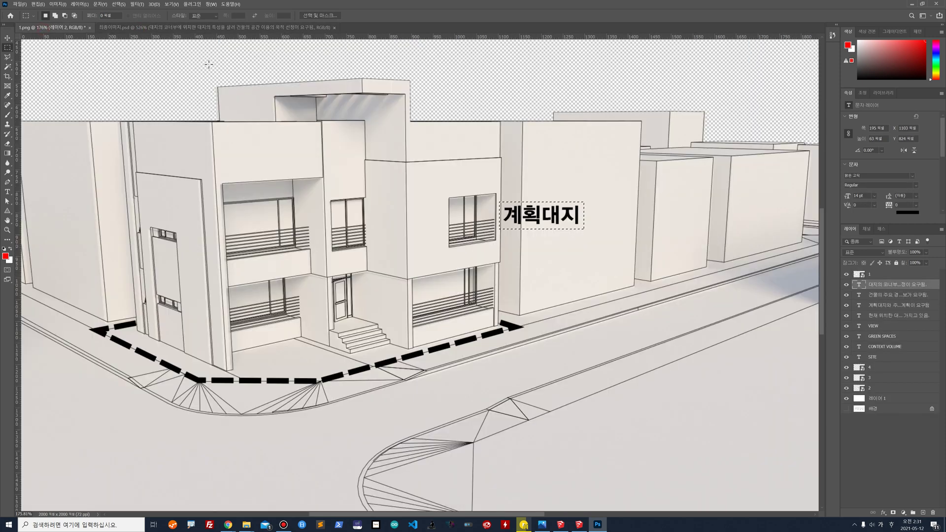
{"action": "left_click", "coordinate": [51, 28]}
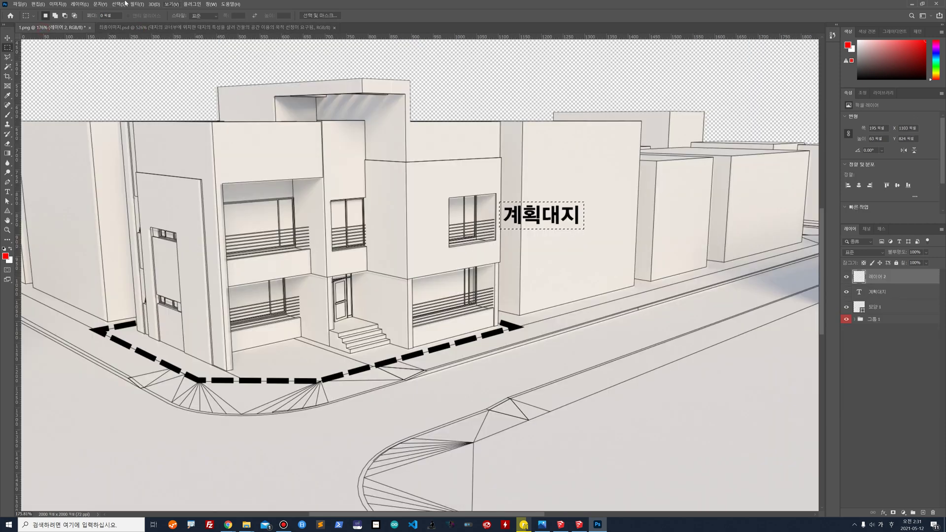
Try a centred 10 px stroke in black (000000) on the selection, and undo the stroke
{"action": "left_click", "coordinate": [39, 4]}
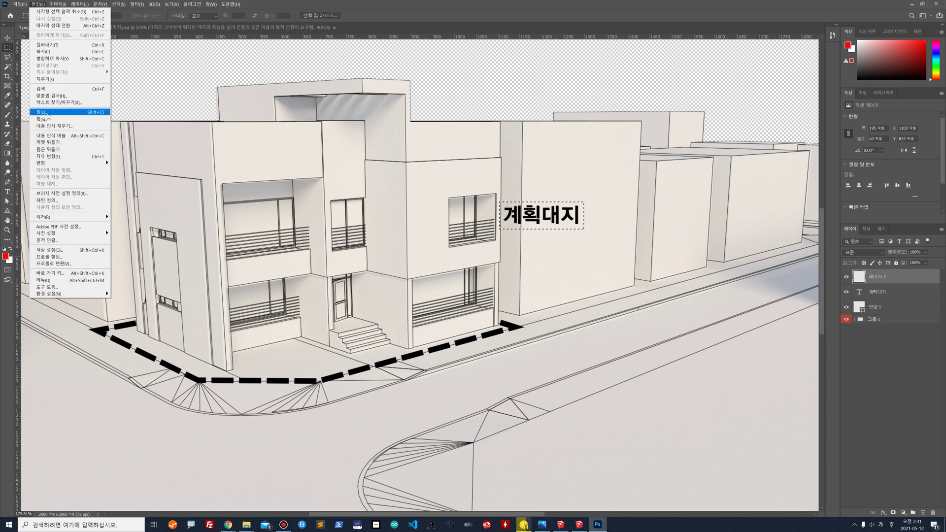
{"action": "left_click", "coordinate": [50, 119]}
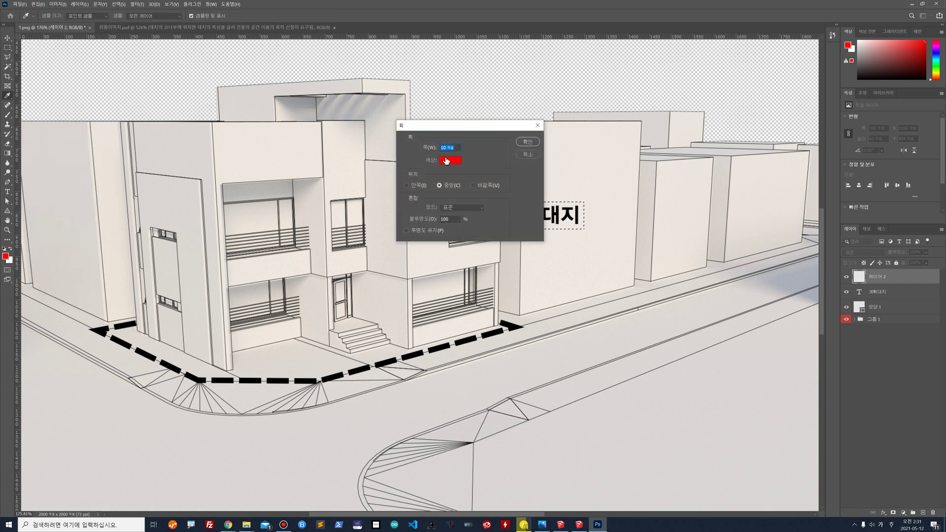
{"action": "left_click", "coordinate": [446, 159]}
{"action": "left_click_drag", "start_coordinate": [446, 171], "coordinate": [348, 254]}
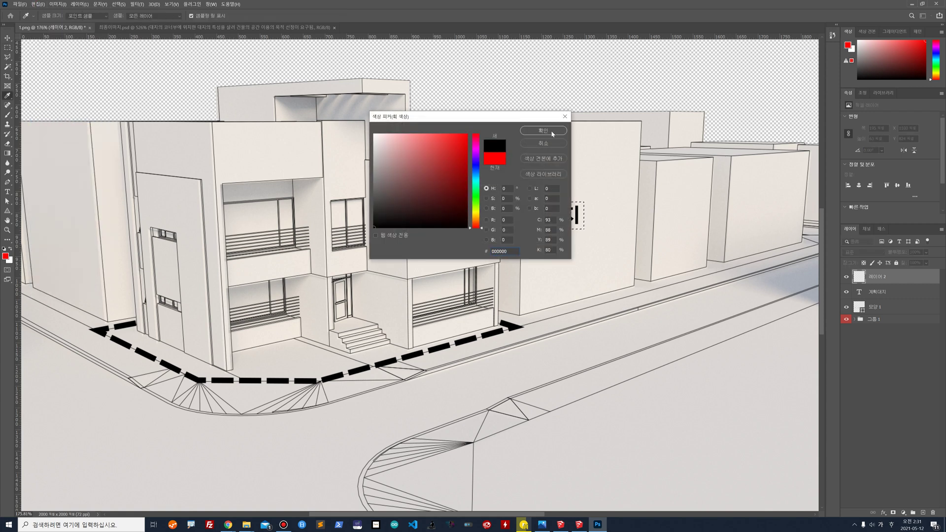
{"action": "left_click", "coordinate": [544, 131]}
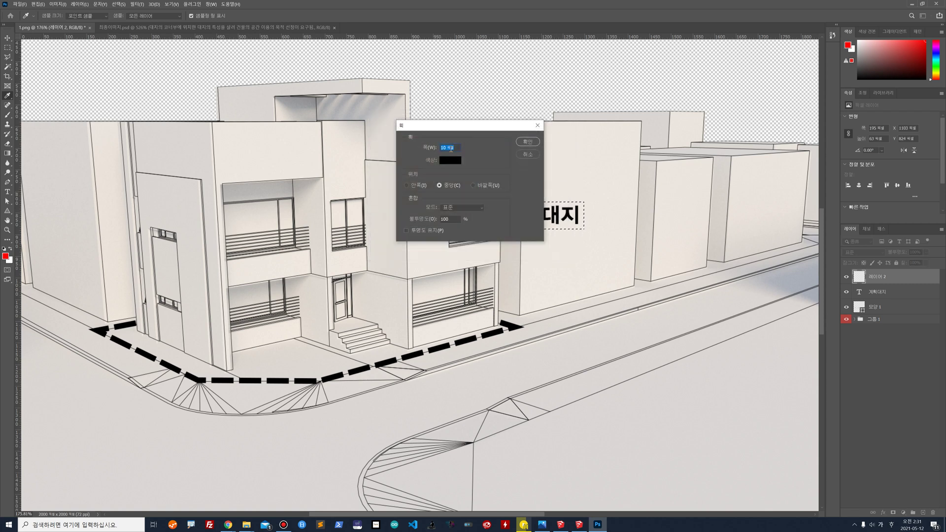
{"action": "left_click", "coordinate": [527, 142]}
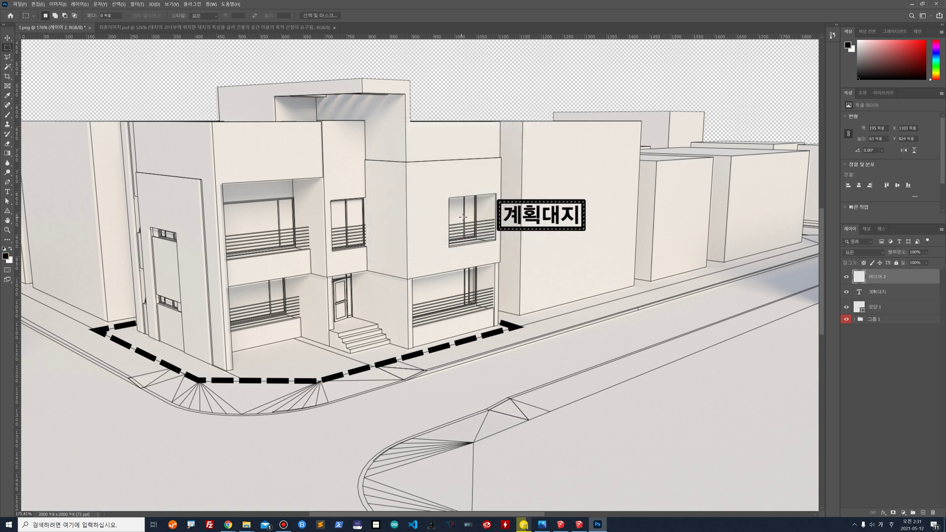
{"action": "key", "text": "ctrl+z"}
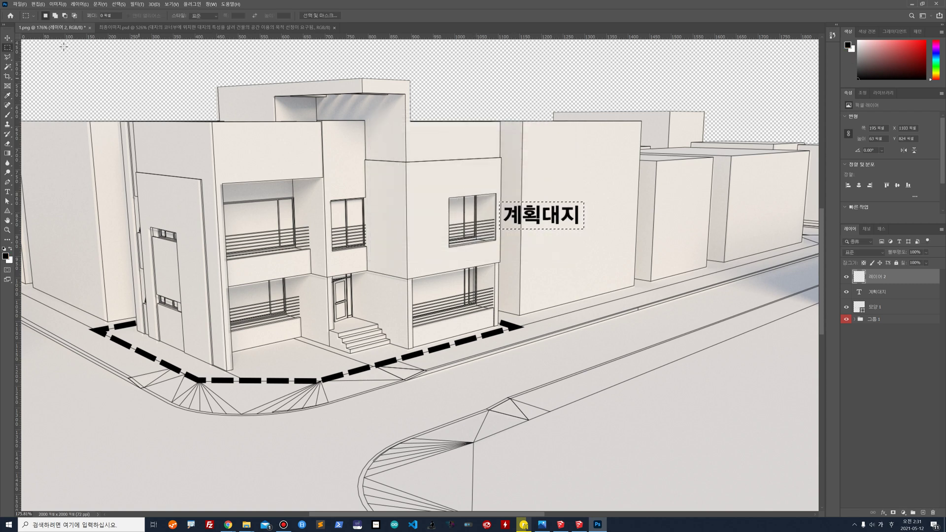
Stroke the rectangular selection with a centred 5 px black line to frame the label, and deselect it
{"action": "left_click", "coordinate": [38, 4]}
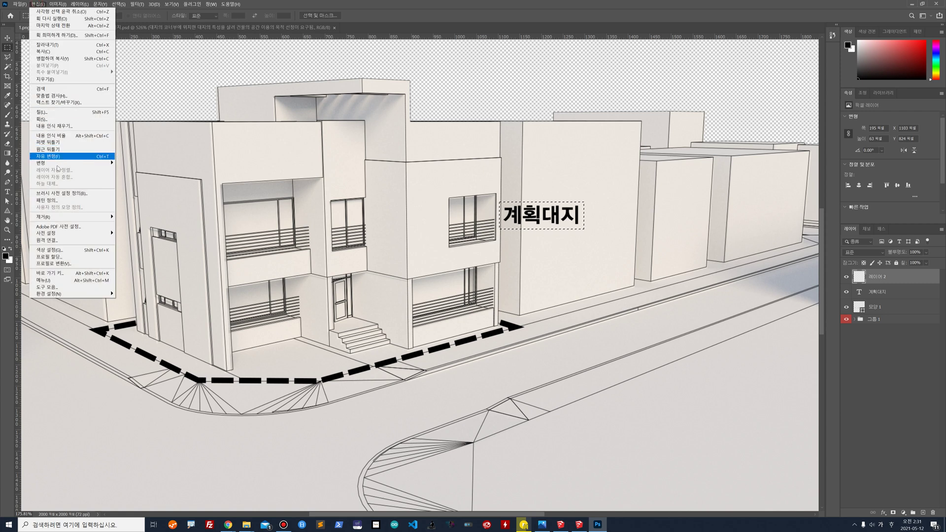
{"action": "left_click", "coordinate": [54, 119]}
{"action": "left_click", "coordinate": [446, 148]}
{"action": "type", "text": "5 픽셀"}
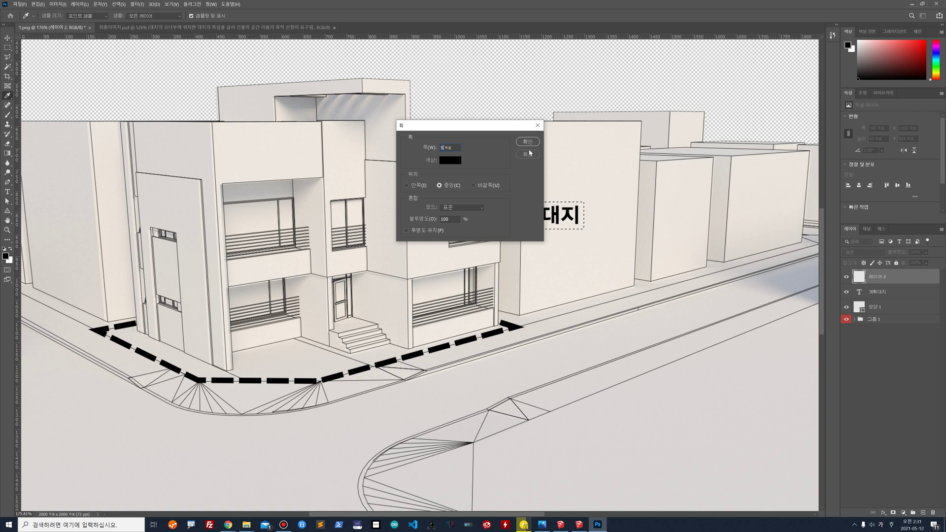
{"action": "left_click", "coordinate": [527, 142]}
{"action": "key", "text": "ctrl+d"}
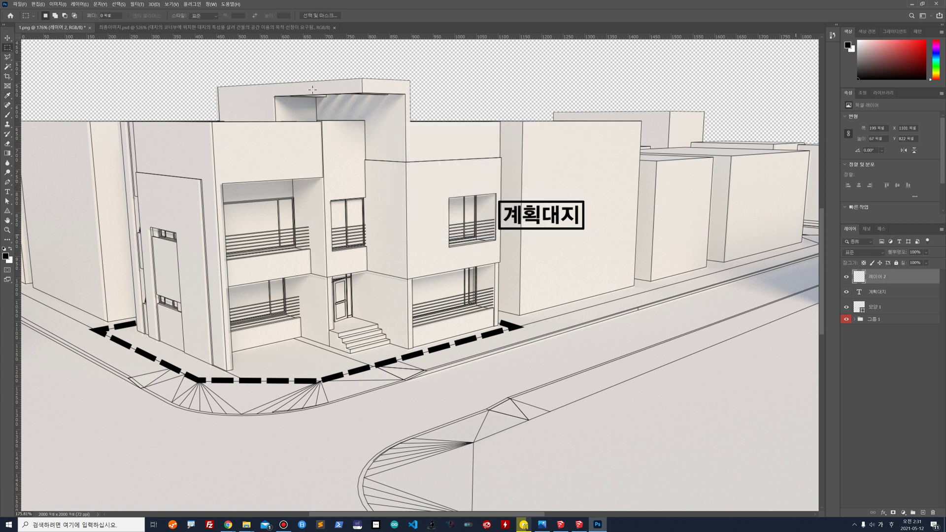
Nudge the black frame up by 1 px around the label text
{"action": "key", "text": "v"}
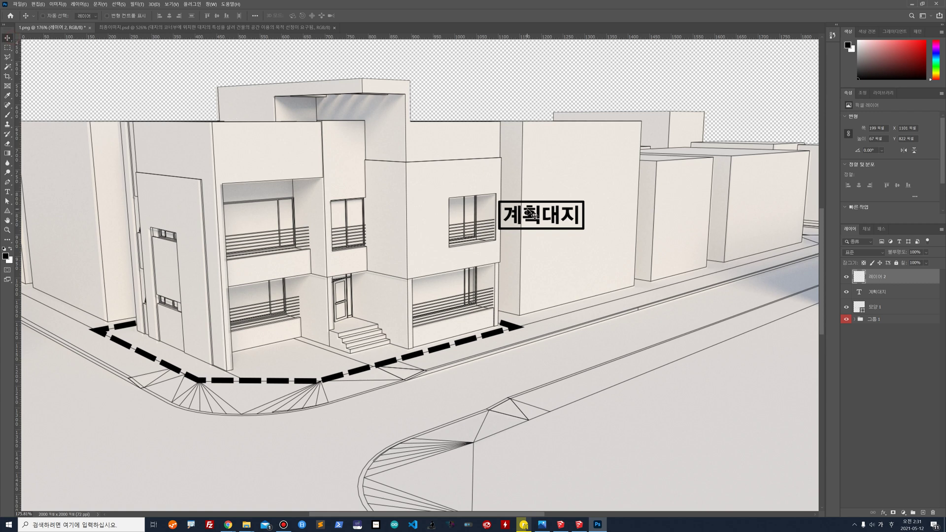
{"action": "key", "text": "Up"}
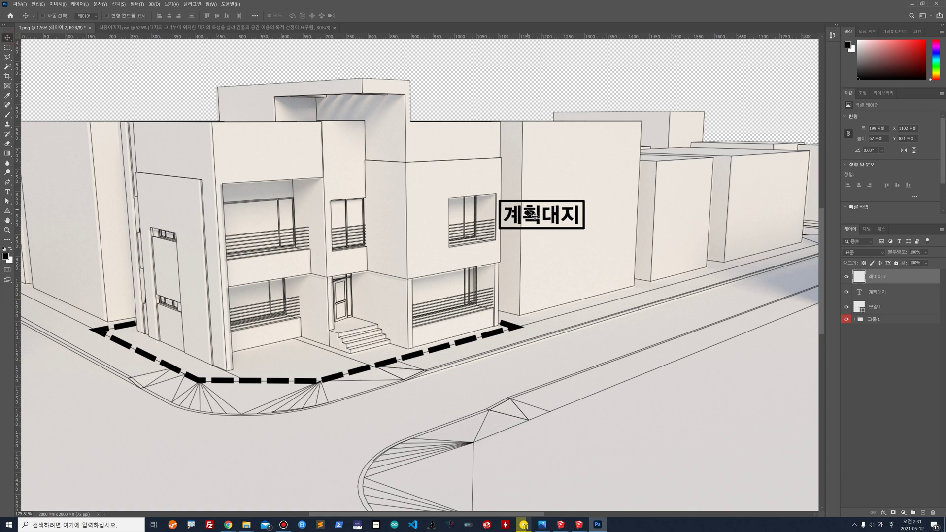
{"action": "key", "text": "Down"}
Select the area inside the label frame using the Magic Wand limited to contiguous pixels
{"action": "left_click", "coordinate": [7, 67]}
{"action": "left_click", "coordinate": [8, 68]}
{"action": "left_click", "coordinate": [8, 68], "text": "alt"}
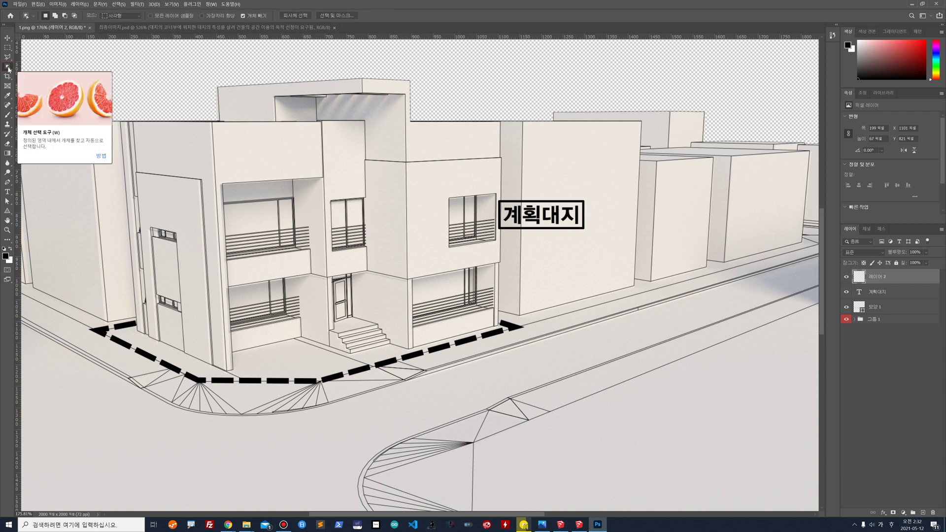
{"action": "left_click", "coordinate": [7, 69]}
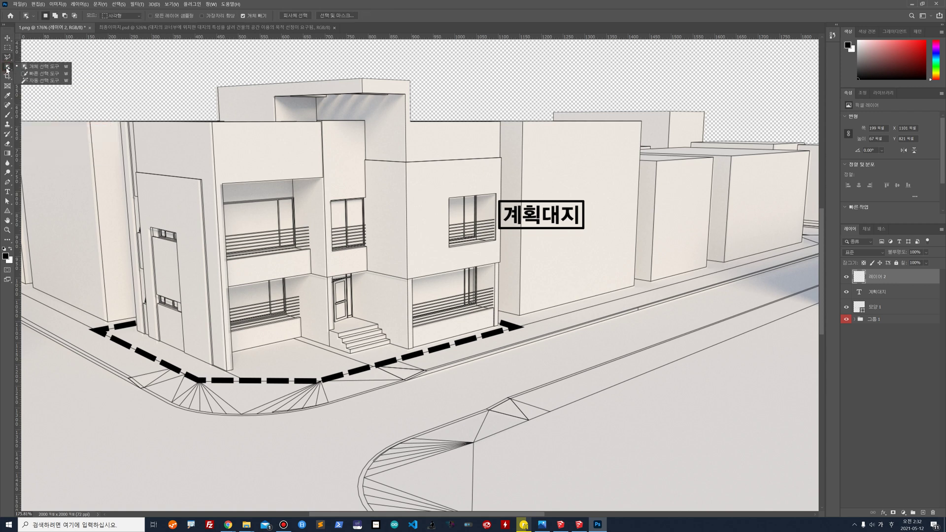
{"action": "left_click", "coordinate": [38, 82]}
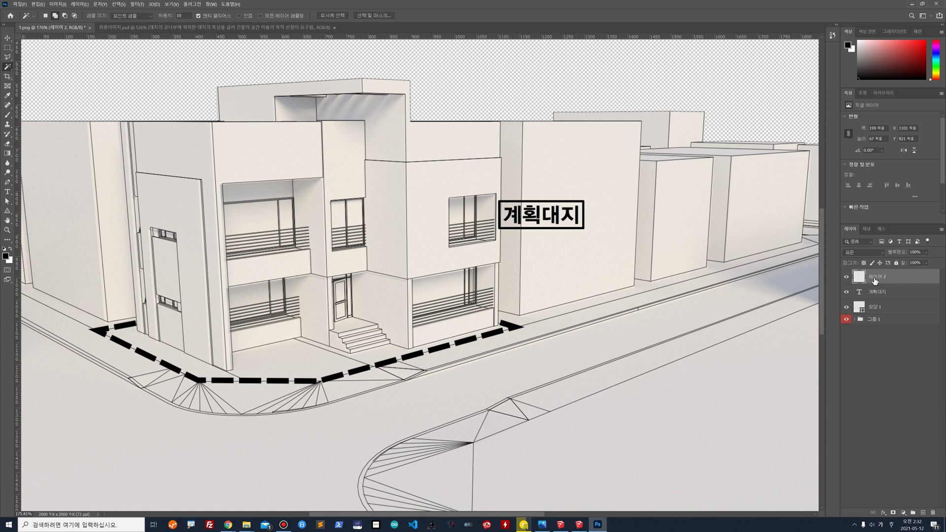
{"action": "left_click", "coordinate": [505, 218]}
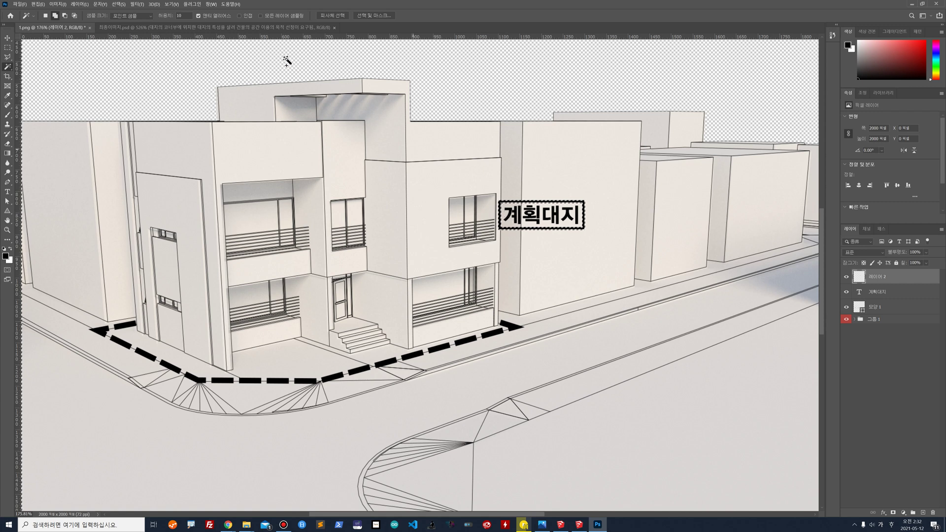
{"action": "key", "text": "ctrl+d"}
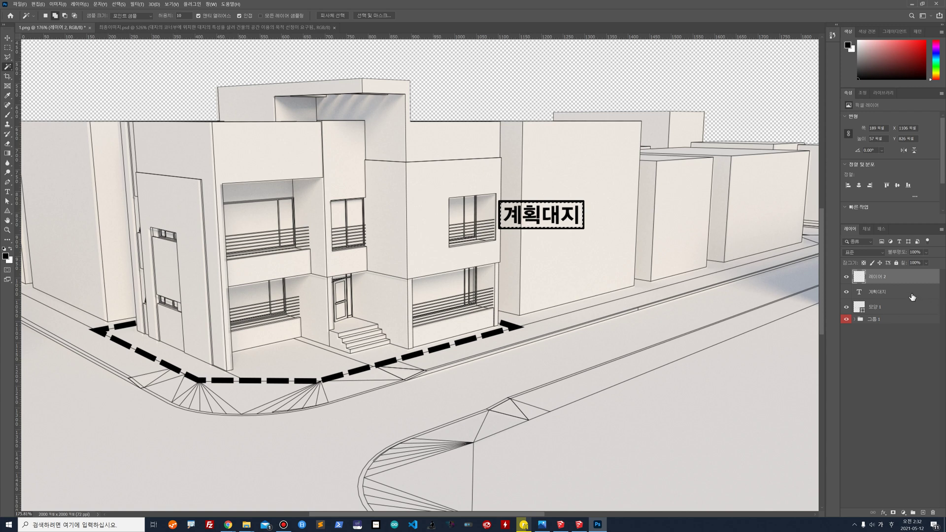
Add a new layer and place it directly below the frame's layer
{"action": "left_click", "coordinate": [923, 513]}
{"action": "left_click_drag", "start_coordinate": [882, 276], "coordinate": [889, 288]}
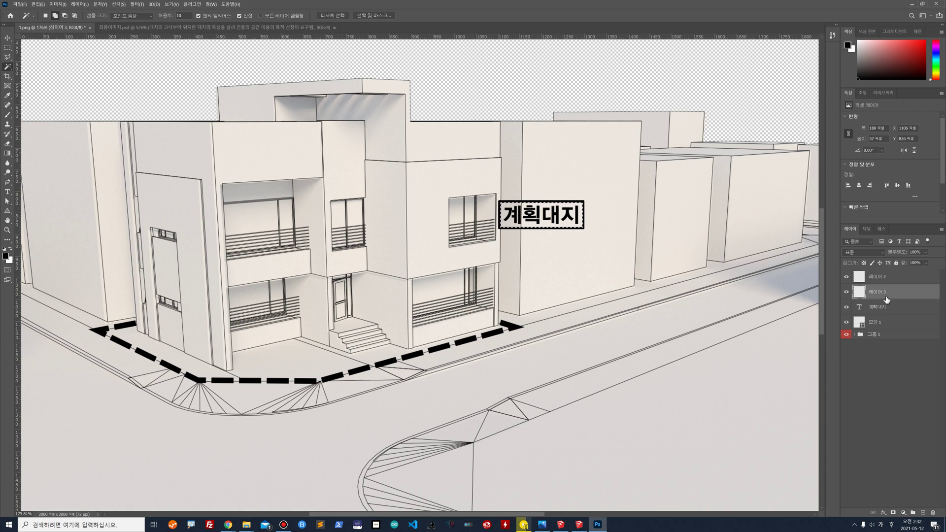
{"action": "mouse_move", "coordinate": [889, 298]}
{"action": "left_mouse_down"}
{"action": "mouse_move", "coordinate": [893, 269]}
{"action": "mouse_move", "coordinate": [894, 303]}
{"action": "left_mouse_up"}
Fill the selected inside of the label frame with white at 100% opacity on the new layer
{"action": "left_click", "coordinate": [53, 6]}
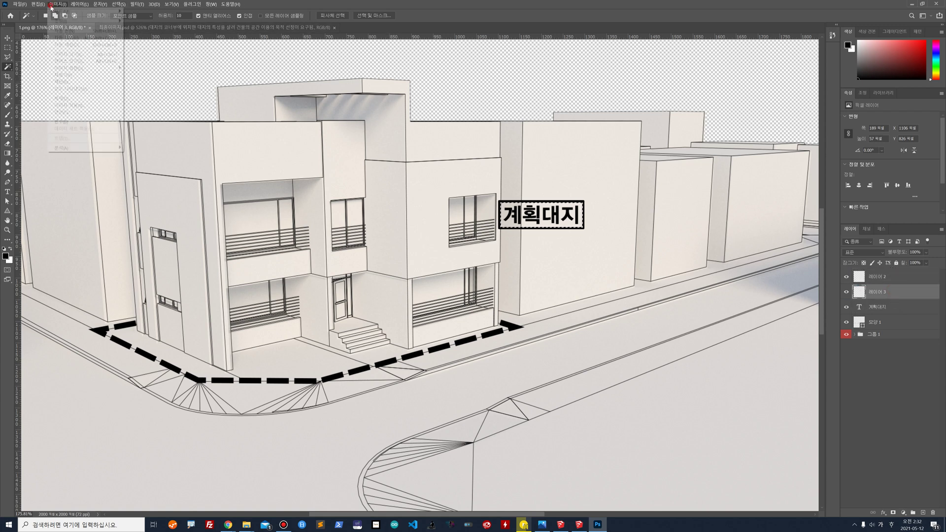
{"action": "mouse_move", "coordinate": [38, 4]}
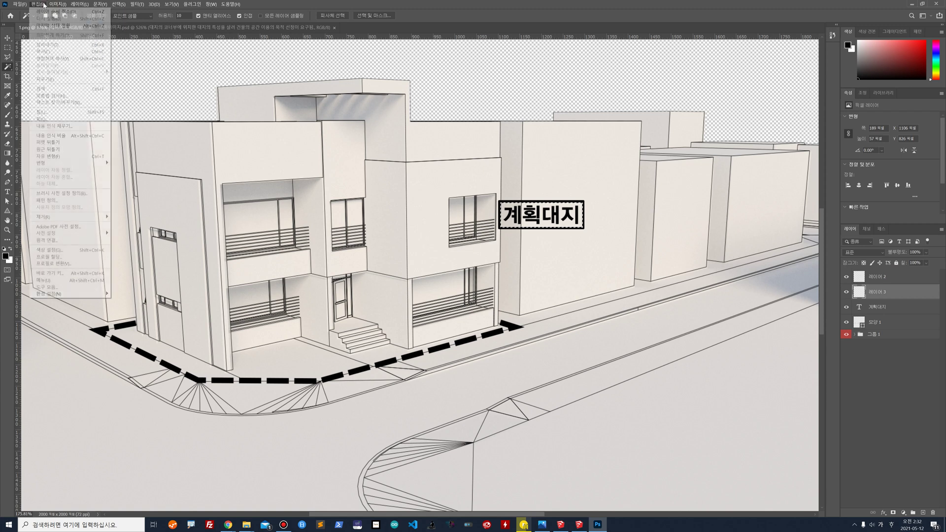
{"action": "left_click", "coordinate": [54, 113]}
{"action": "left_click", "coordinate": [488, 152]}
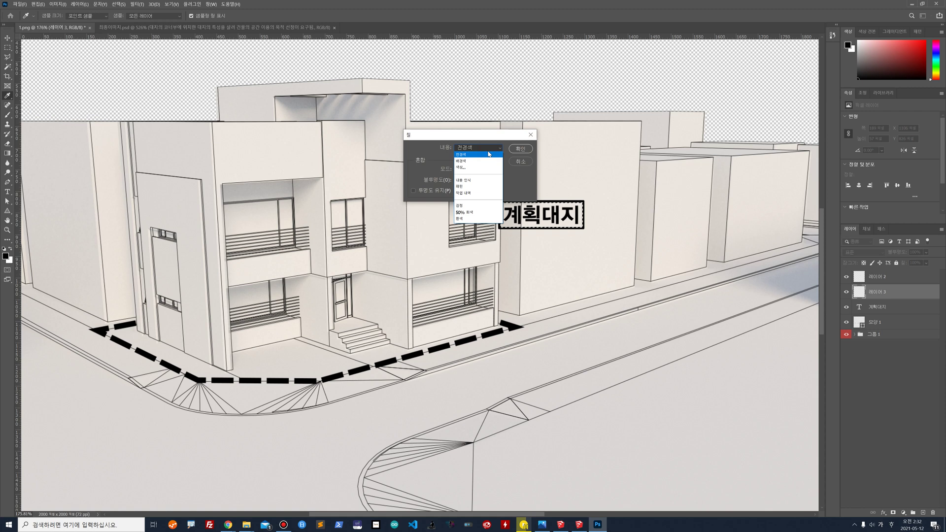
{"action": "left_click", "coordinate": [472, 217]}
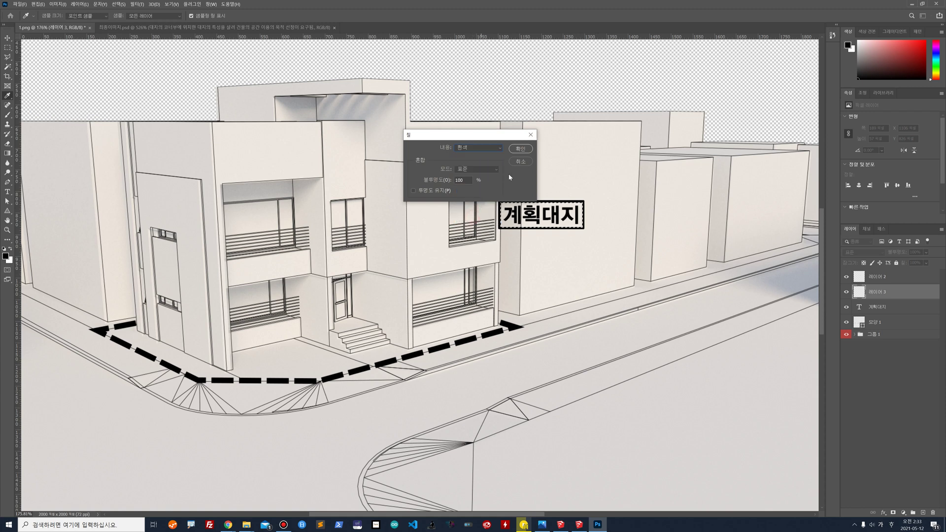
{"action": "left_click", "coordinate": [520, 149]}
{"action": "key", "text": "w"}
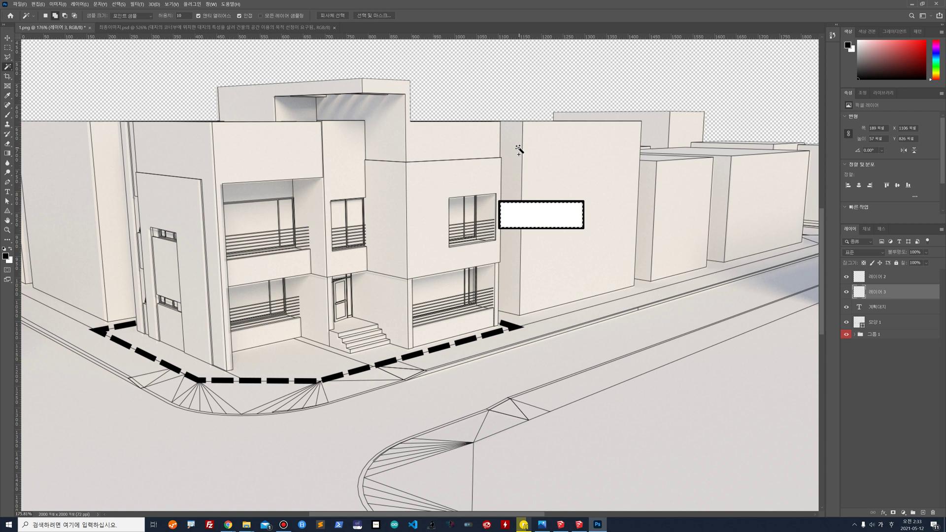
Clear the selection and move the 계획대지 text layer to the top of the layer stack, above the frame
{"action": "left_click", "coordinate": [895, 308]}
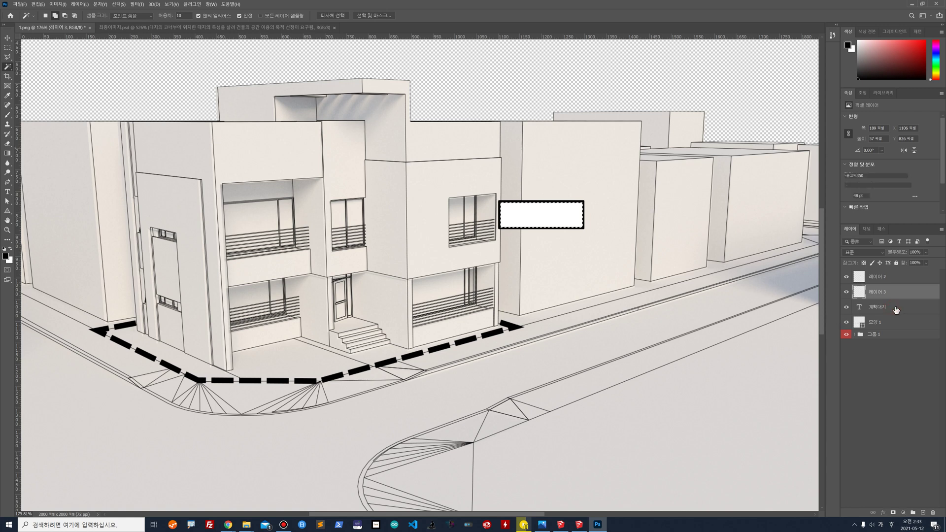
{"action": "key", "text": "ctrl+d"}
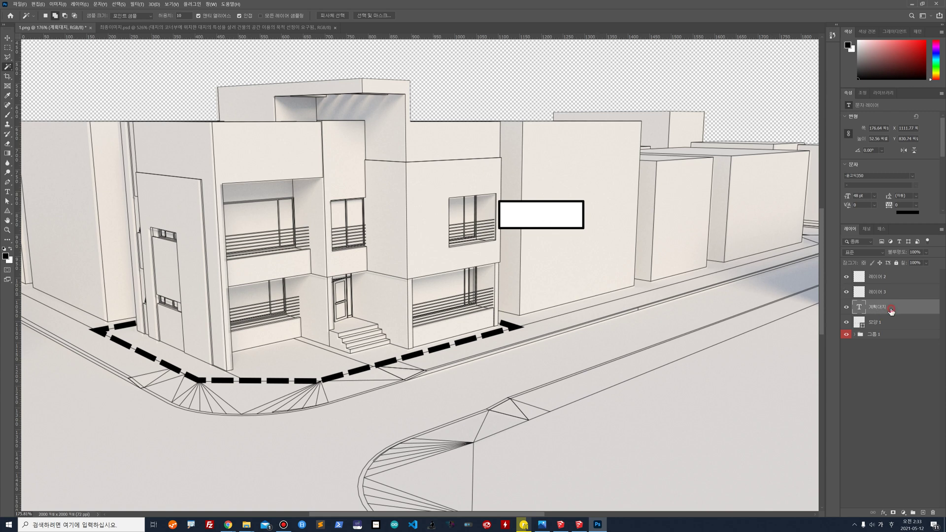
{"action": "left_click_drag", "start_coordinate": [893, 308], "coordinate": [904, 275]}
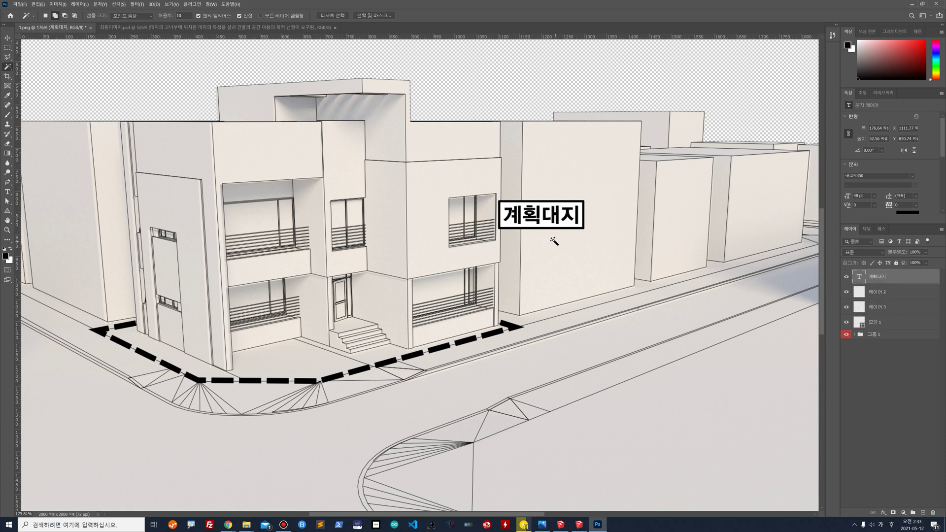
Lower the opacity of the label's white fill layer to 38%
{"action": "left_click", "coordinate": [7, 37]}
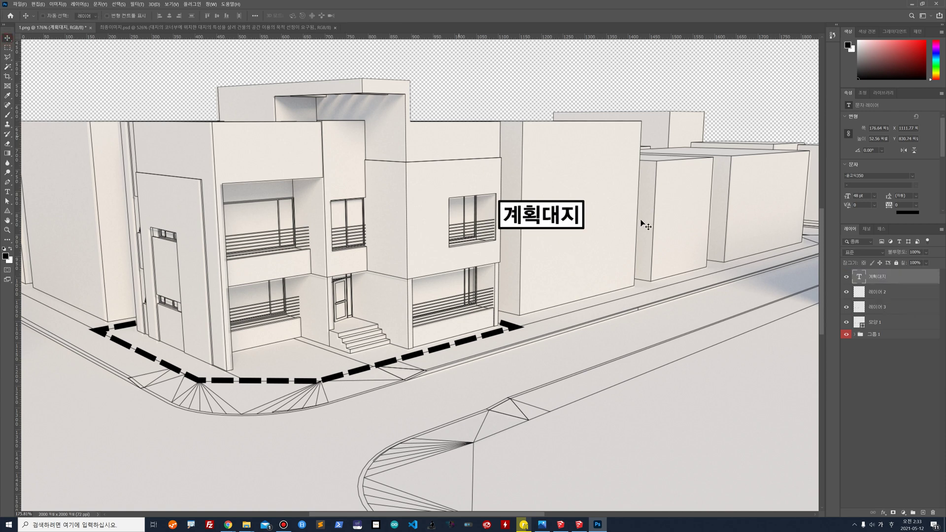
{"action": "left_click", "coordinate": [899, 309]}
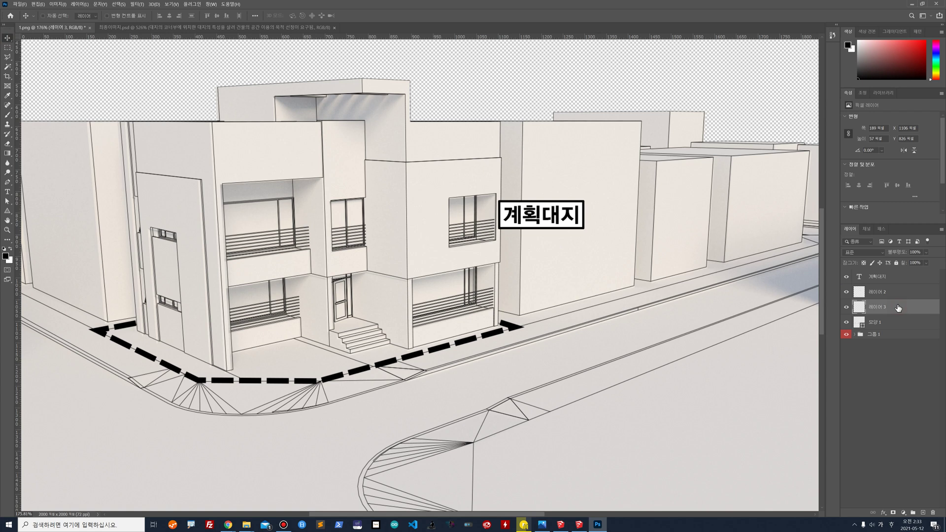
{"action": "left_click", "coordinate": [925, 253]}
{"action": "left_click_drag", "start_coordinate": [931, 264], "coordinate": [931, 264]}
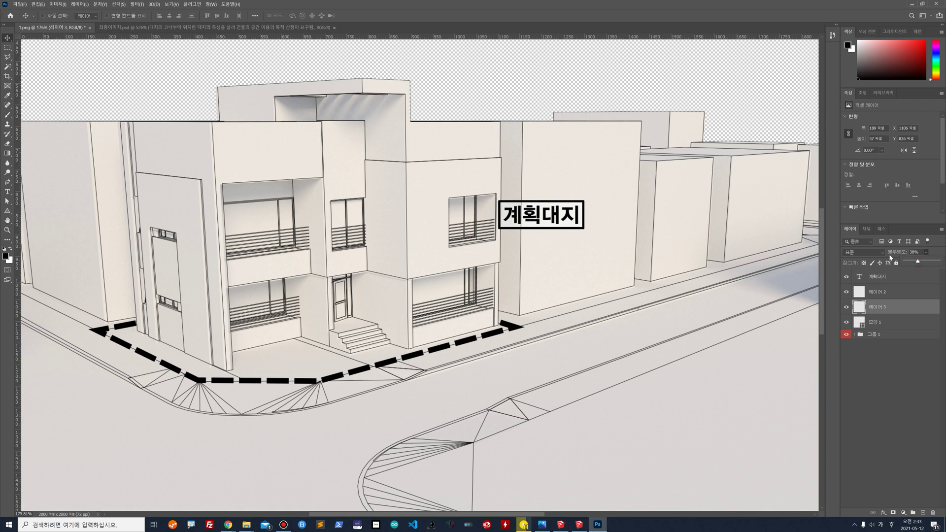
Group the label's text, frame and white fill layers and name the group 계획대지_텍스트블럭
{"action": "left_click", "coordinate": [6, 38]}
{"action": "left_click", "coordinate": [895, 322]}
{"action": "left_click", "coordinate": [847, 322]}
{"action": "left_click", "coordinate": [847, 322]}
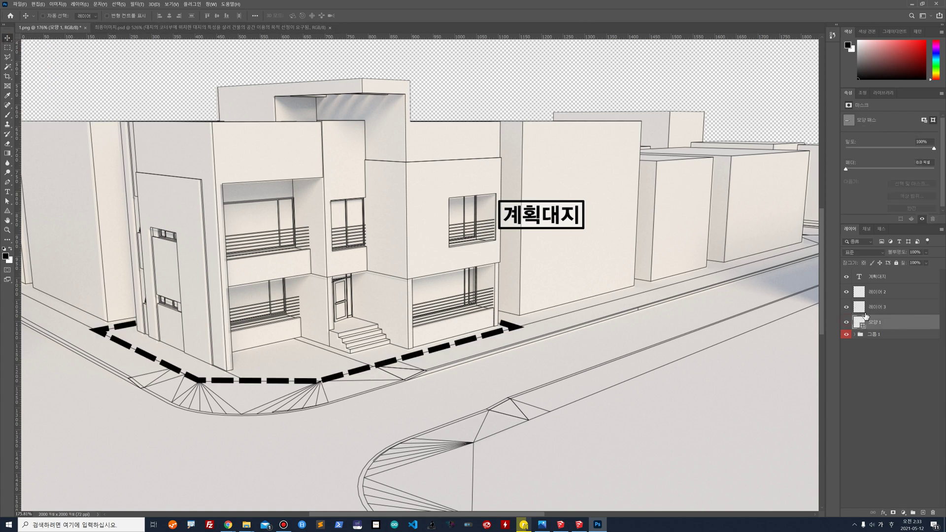
{"action": "left_click", "coordinate": [895, 310]}
{"action": "left_click", "coordinate": [896, 277], "text": "shift"}
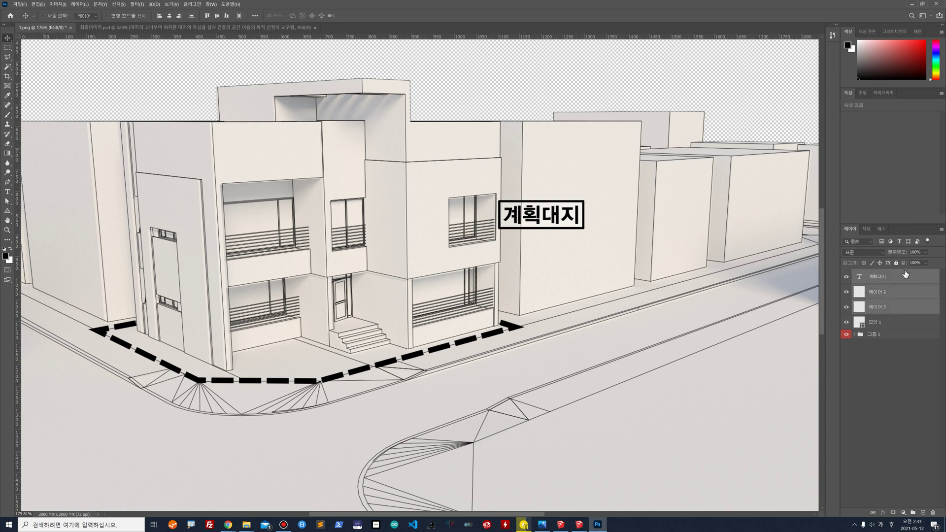
{"action": "left_click", "coordinate": [912, 513]}
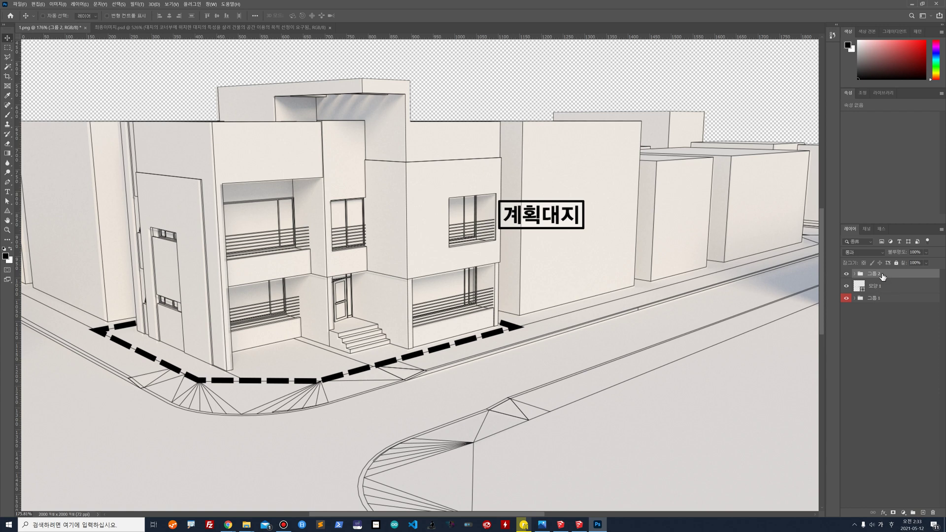
{"action": "double_click", "coordinate": [879, 274]}
{"action": "type", "text": "스트블럭"}
{"action": "key", "text": "Return"}
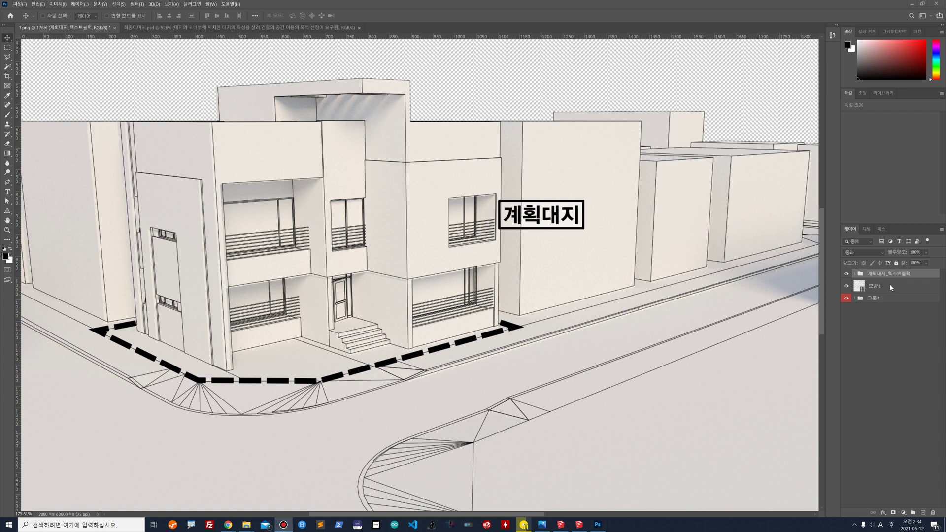
Add a new layer above the plot outline and move the label group off the corner building onto the neighbouring building's wall
{"action": "left_click", "coordinate": [892, 288]}
{"action": "left_click", "coordinate": [923, 513]}
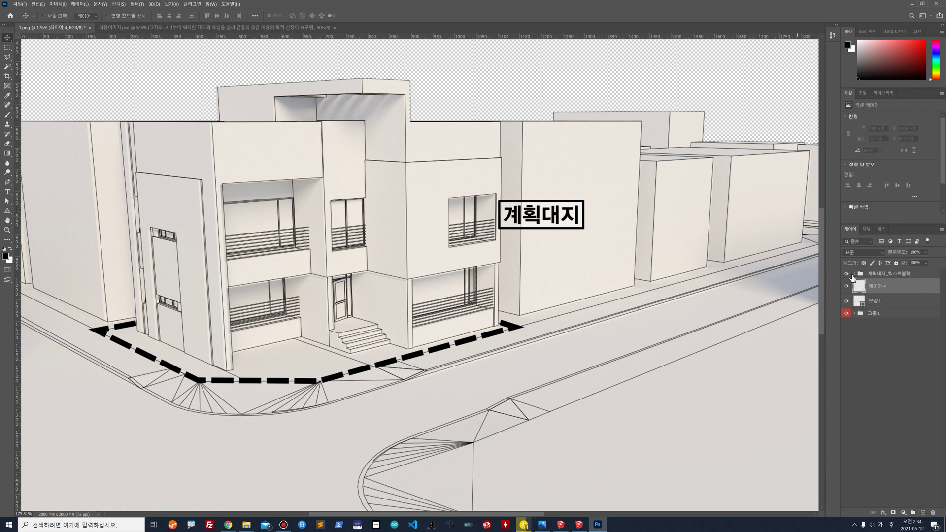
{"action": "left_click", "coordinate": [889, 274]}
{"action": "left_click_drag", "start_coordinate": [554, 220], "coordinate": [584, 230]}
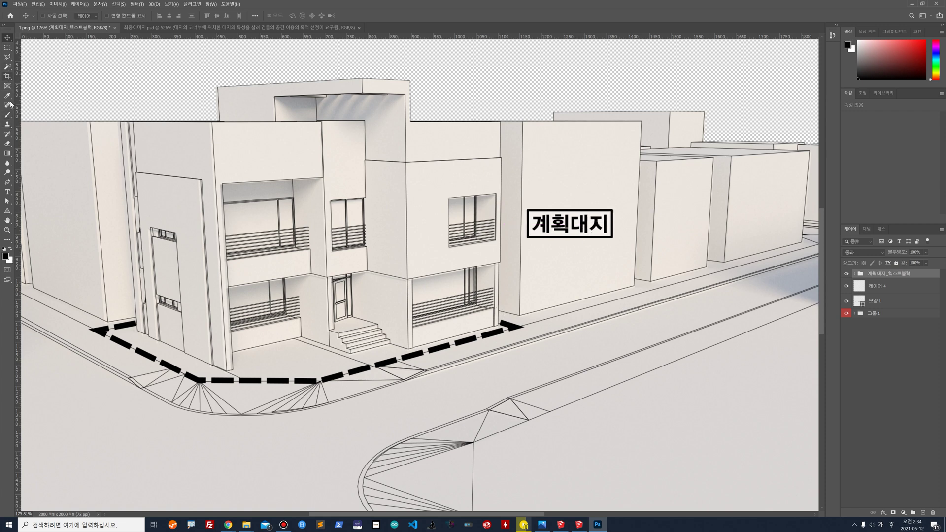
Draw a dashed two-segment leader line with the Pen tool from the plot outline's rear corner up to the label frame
{"action": "left_click", "coordinate": [7, 182]}
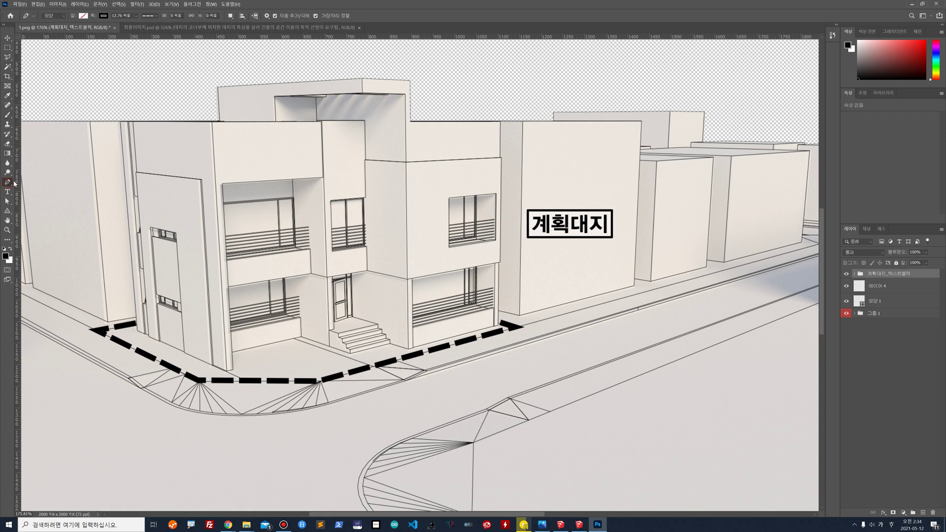
{"action": "left_click", "coordinate": [892, 291]}
{"action": "left_click", "coordinate": [503, 323]}
{"action": "left_click", "coordinate": [514, 226]}
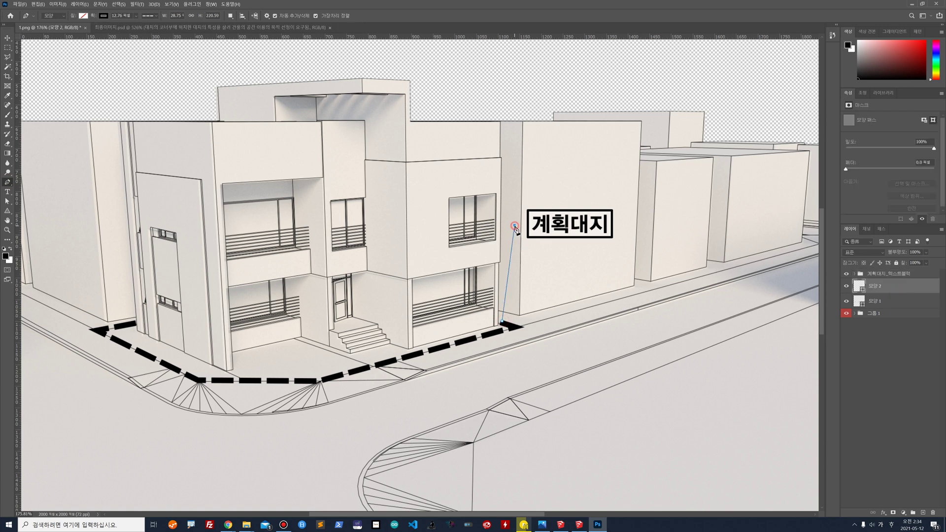
{"action": "left_click", "coordinate": [526, 225]}
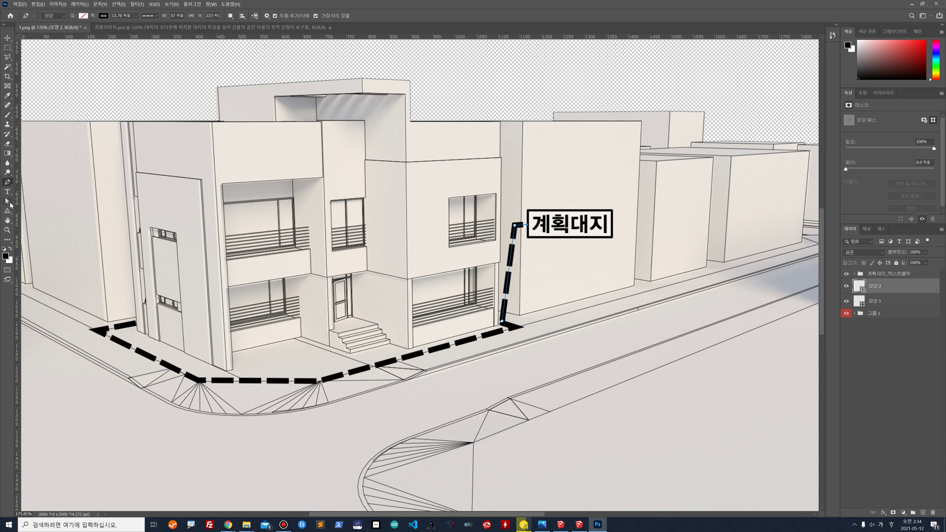
Adjust the leader line's end point at the label frame with the Direct Selection tool
{"action": "left_click", "coordinate": [8, 202]}
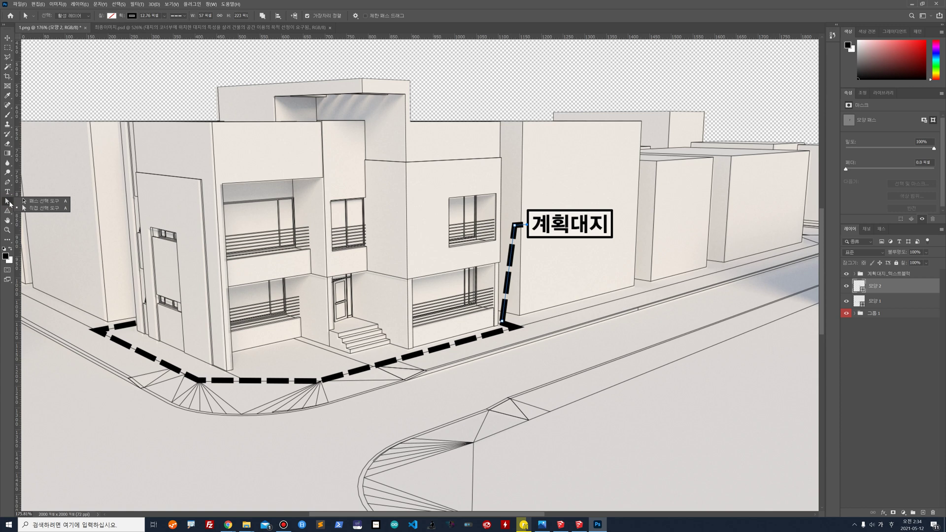
{"action": "left_click", "coordinate": [31, 208]}
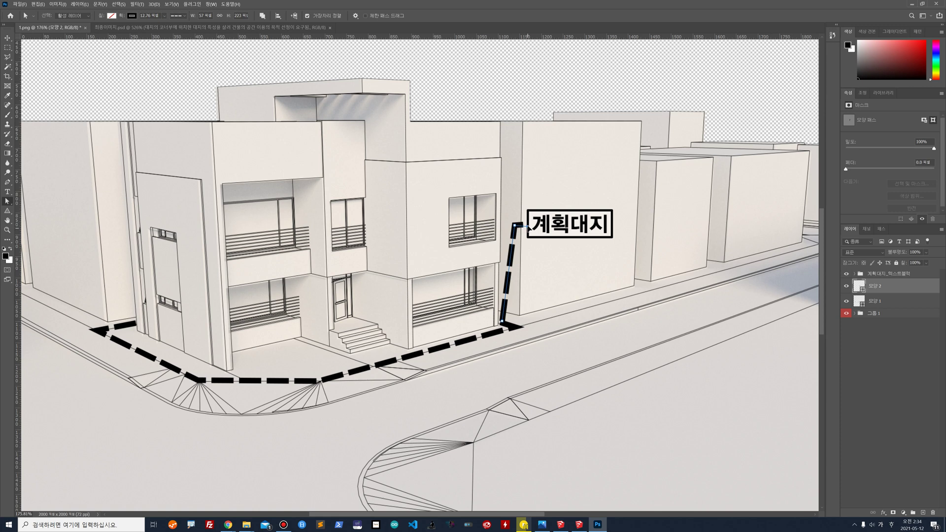
{"action": "left_click_drag", "start_coordinate": [529, 229], "coordinate": [523, 230]}
{"action": "left_click", "coordinate": [560, 272]}
Compare the whole annotated image with the finished SITE diagram in 최종이미지.psd and return to 1.png
{"action": "scroll", "coordinate": [582, 298], "scroll_direction": "down", "scroll_amount": 10}
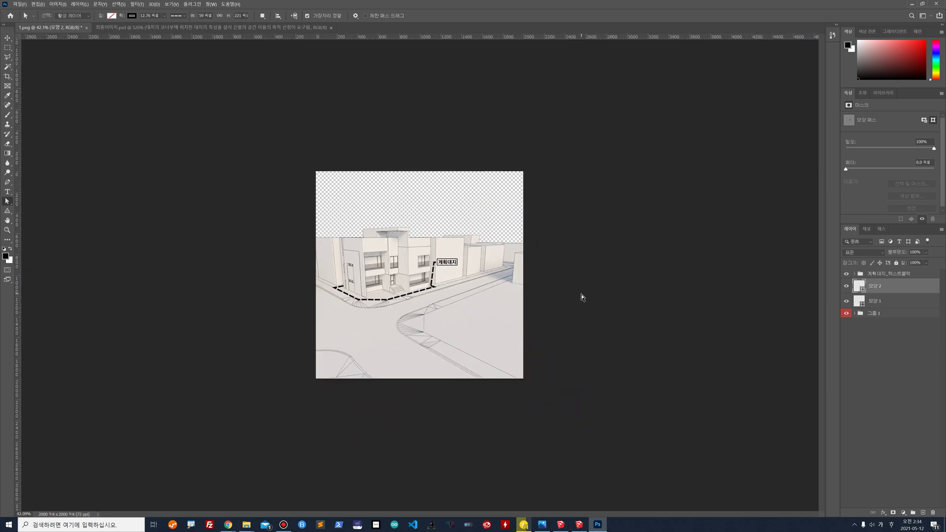
{"action": "scroll", "coordinate": [466, 288], "scroll_direction": "up", "scroll_amount": 2}
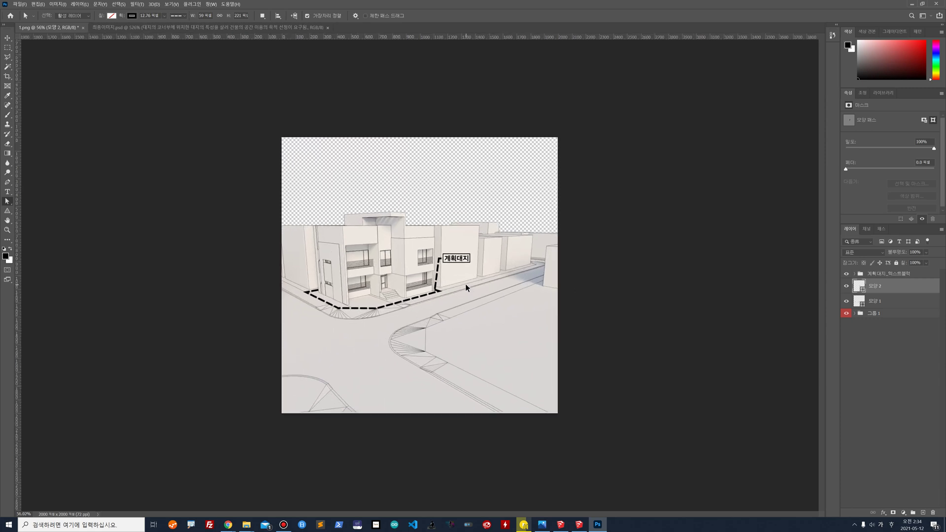
{"action": "left_click", "coordinate": [148, 28]}
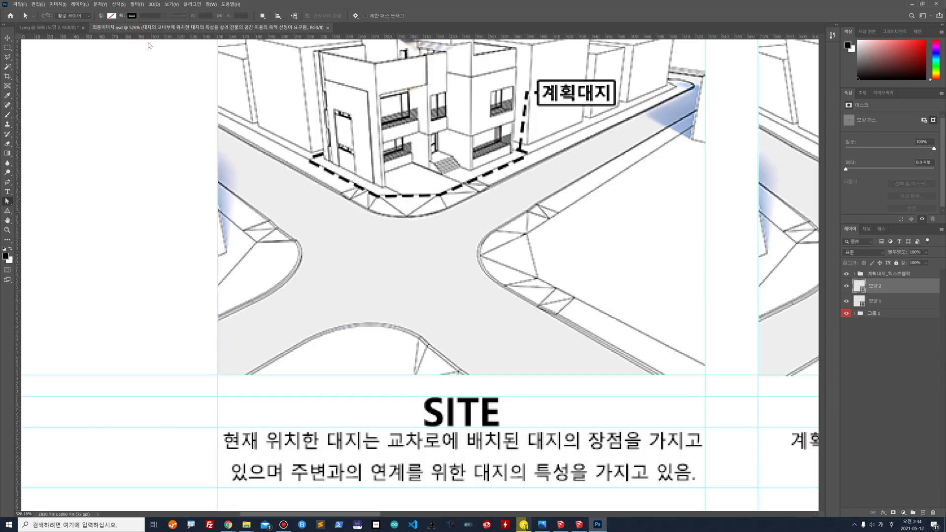
{"action": "scroll", "coordinate": [366, 232], "scroll_direction": "down", "scroll_amount": 3}
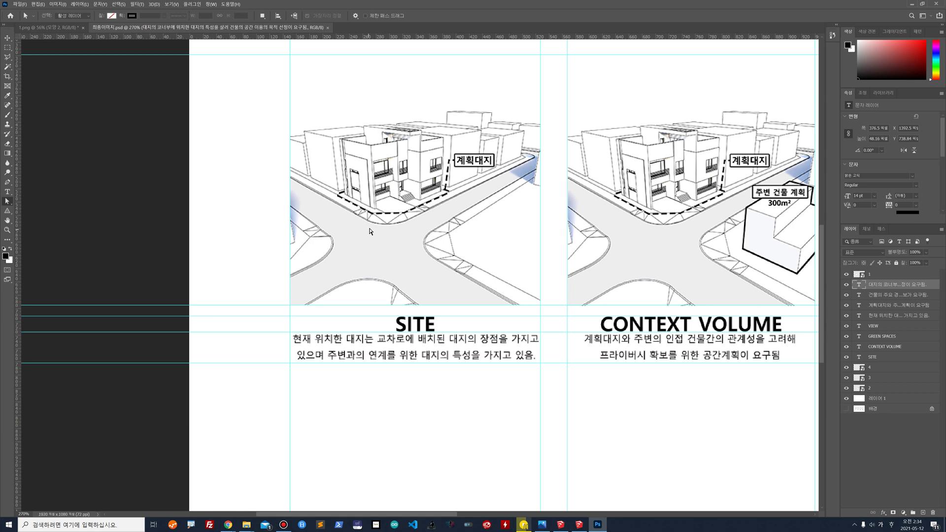
{"action": "scroll", "coordinate": [356, 295], "scroll_direction": "up", "scroll_amount": 1}
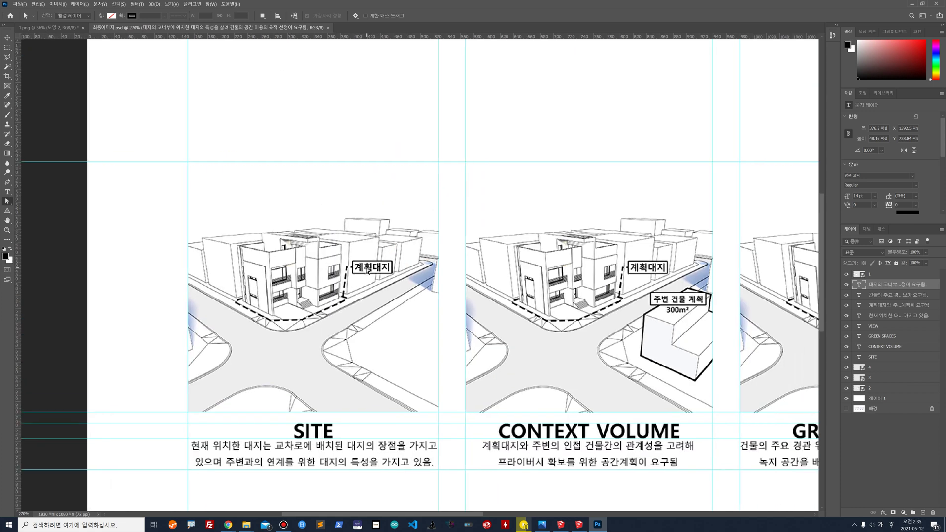
{"action": "left_click", "coordinate": [72, 28]}
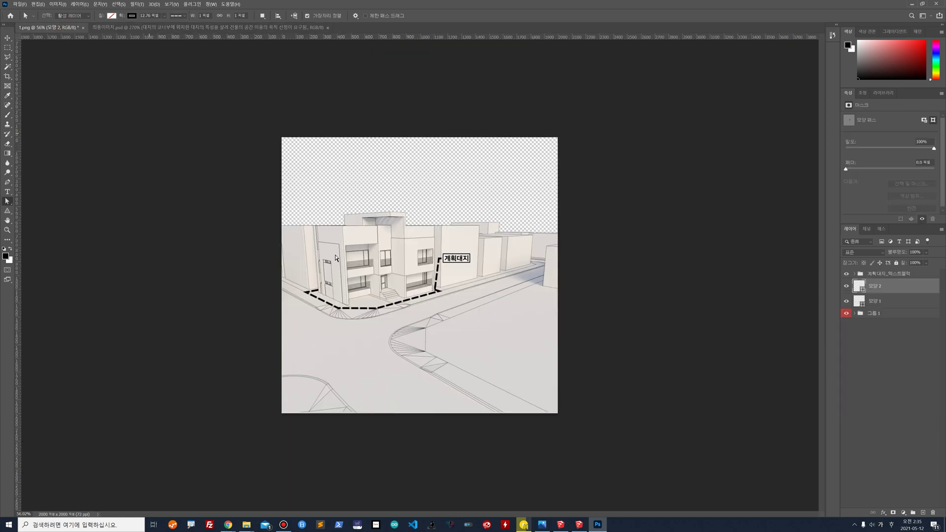
Group the plot outline, leader line and label group together, and toggle the new group's visibility to check its contents
{"action": "left_click", "coordinate": [897, 304]}
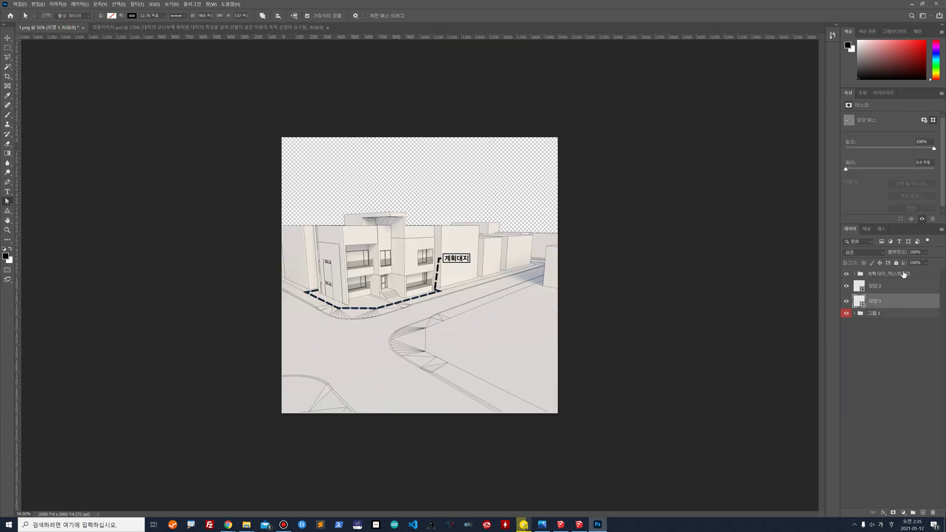
{"action": "left_click", "coordinate": [904, 274], "text": "shift"}
{"action": "left_click", "coordinate": [913, 512]}
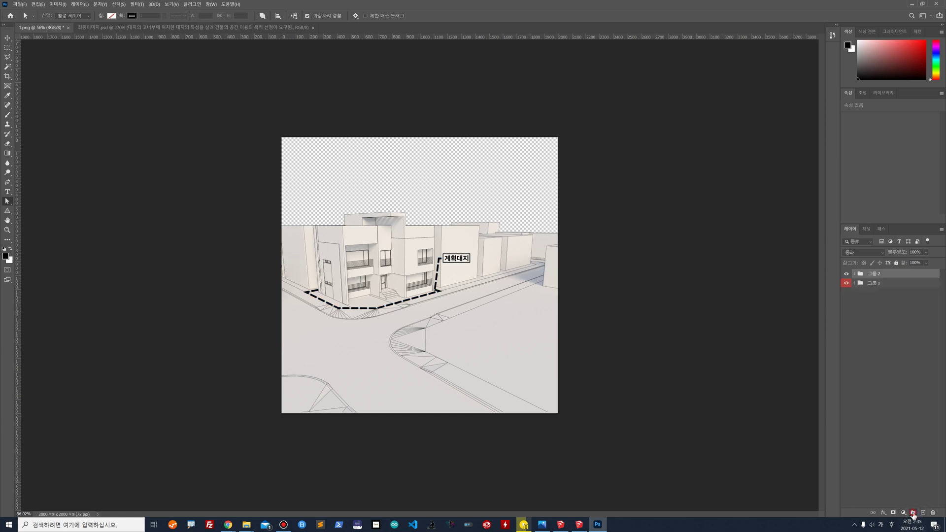
{"action": "left_click", "coordinate": [866, 316]}
{"action": "left_click", "coordinate": [855, 273]}
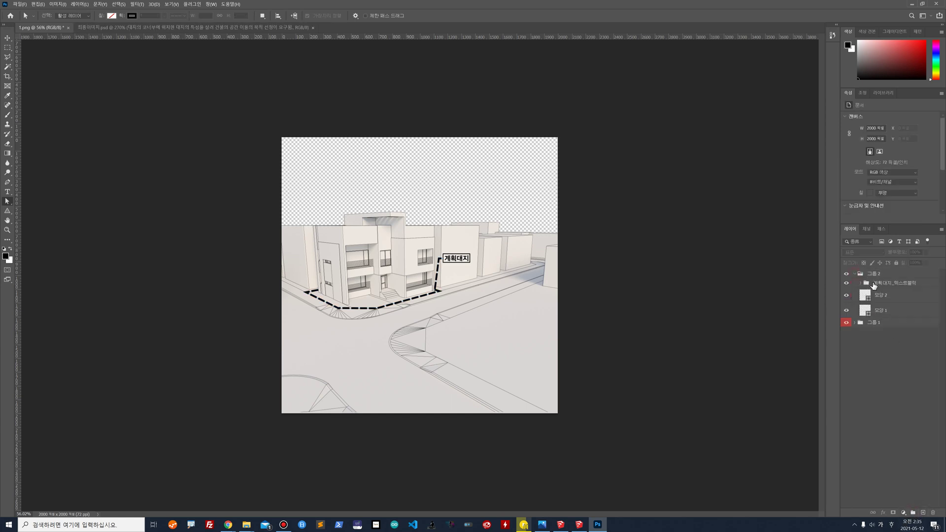
{"action": "left_click", "coordinate": [847, 273]}
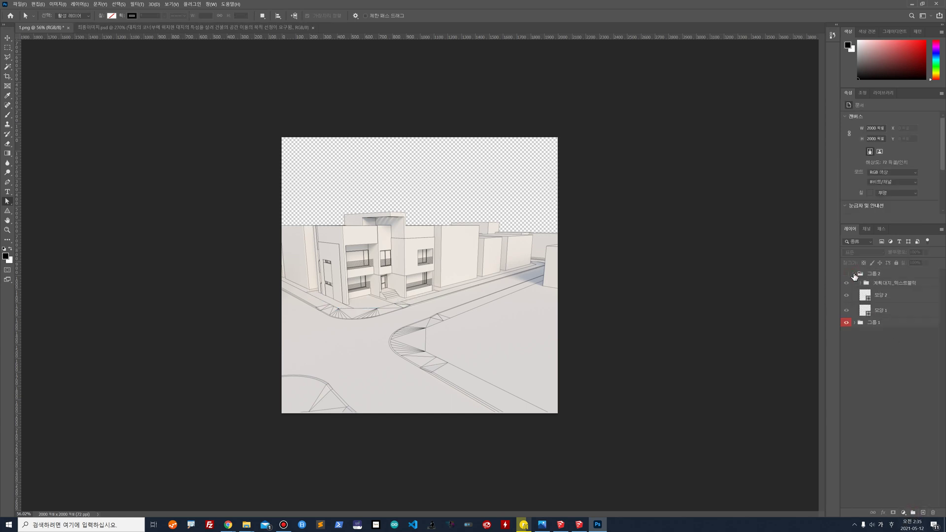
{"action": "left_click", "coordinate": [847, 274]}
{"action": "left_click", "coordinate": [855, 274]}
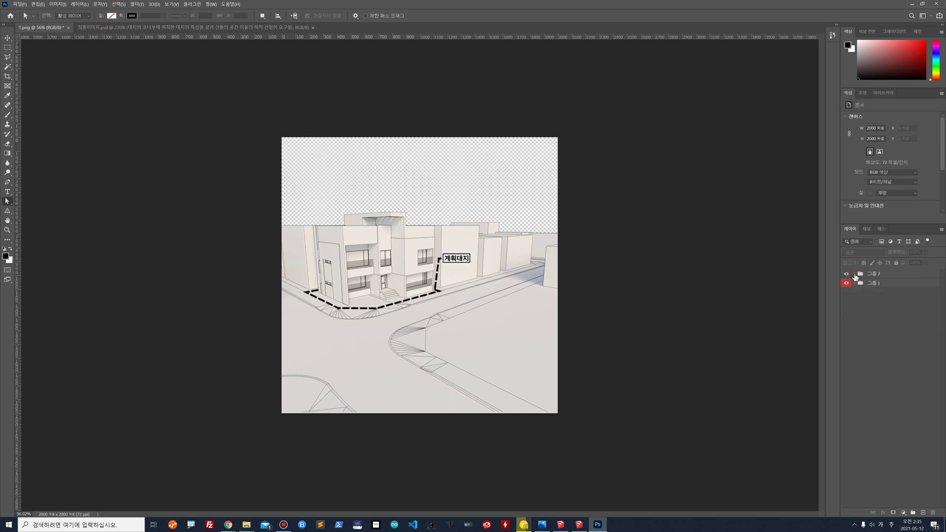
Collapse the annotation group and assign it the yellow (노랑) layer colour
{"action": "left_click", "coordinate": [882, 277]}
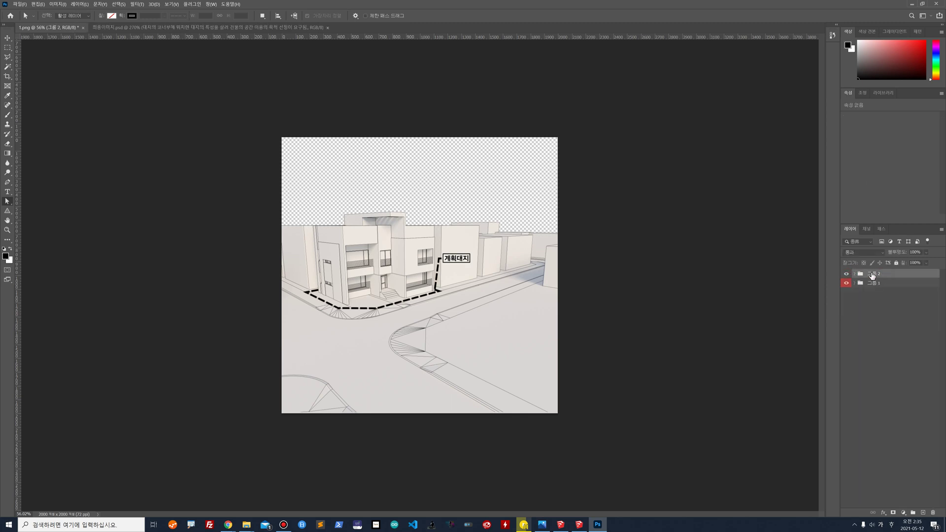
{"action": "left_click", "coordinate": [854, 274]}
{"action": "left_click", "coordinate": [855, 274]}
{"action": "left_click", "coordinate": [855, 275]}
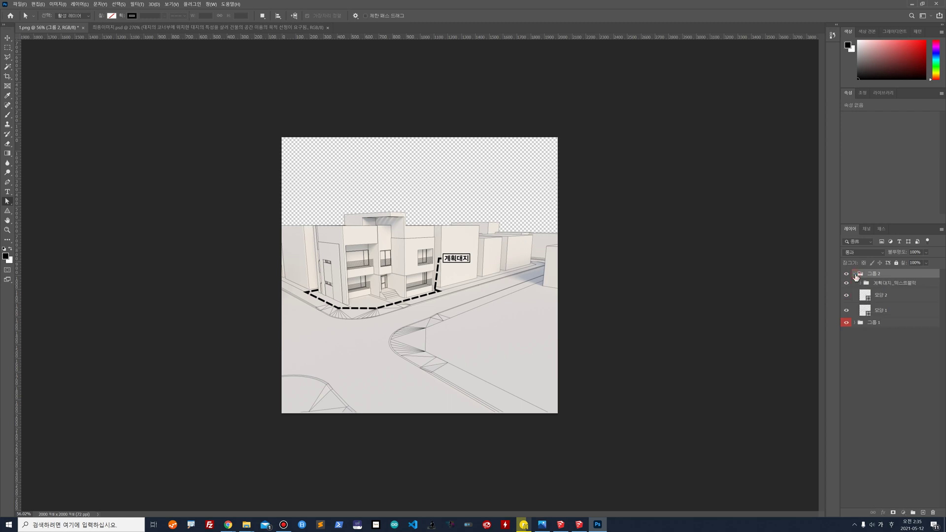
{"action": "left_click", "coordinate": [855, 275]}
{"action": "right_click", "coordinate": [885, 275]}
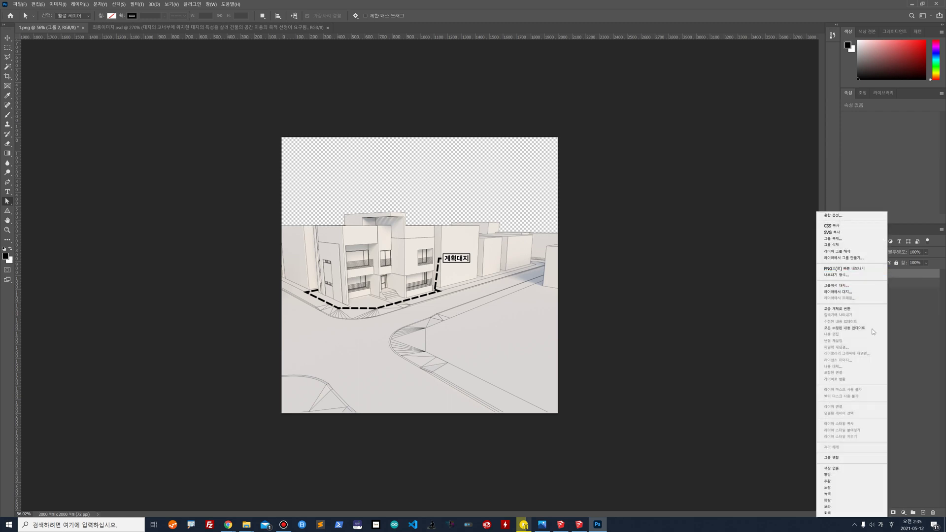
{"action": "left_click", "coordinate": [844, 488]}
{"action": "left_click", "coordinate": [895, 430]}
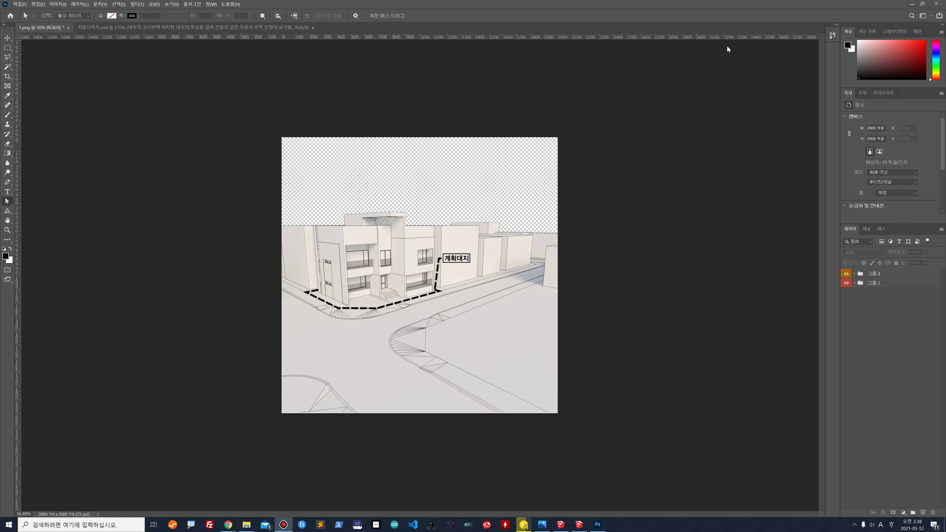
Check the CONTEXT VOLUME diagram in 최종이미지.psd and place 3.pdf from the 11주차_실습용 folder into 1.png
{"action": "left_click", "coordinate": [94, 28]}
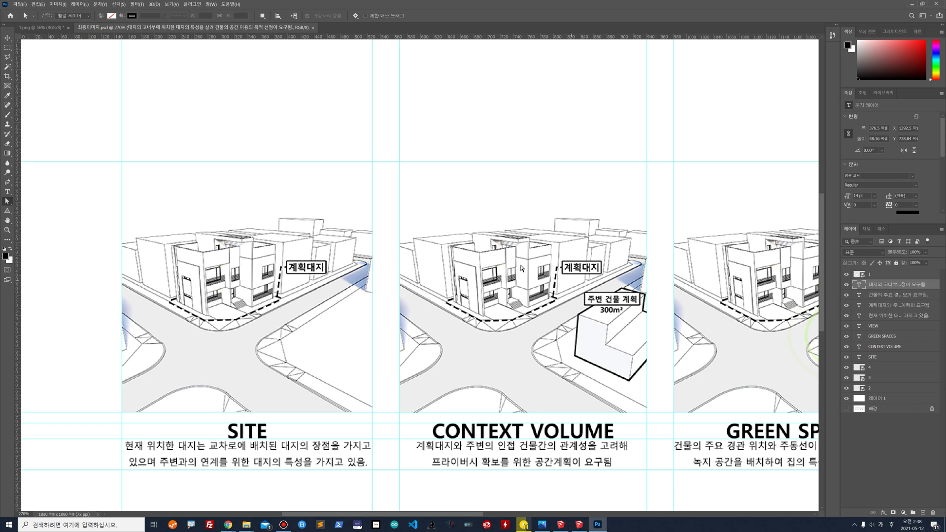
{"action": "left_click", "coordinate": [43, 28]}
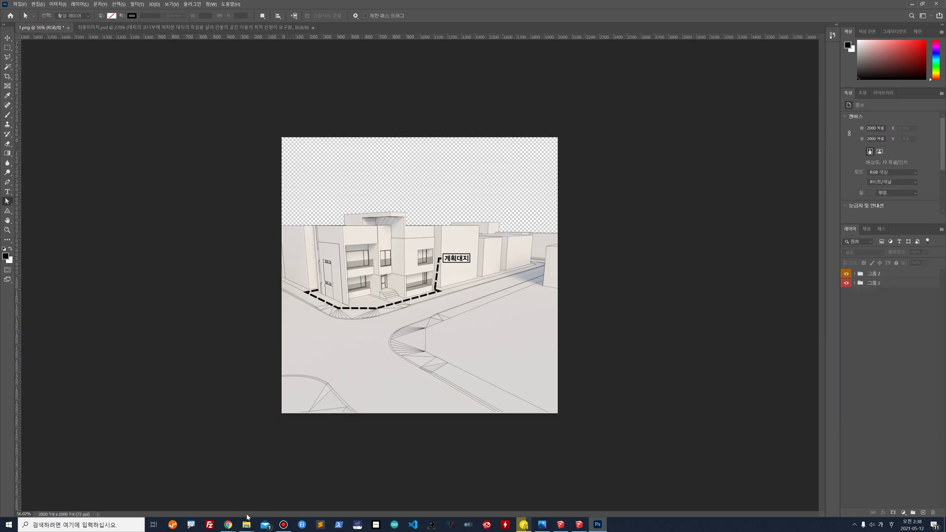
{"action": "mouse_move", "coordinate": [246, 524]}
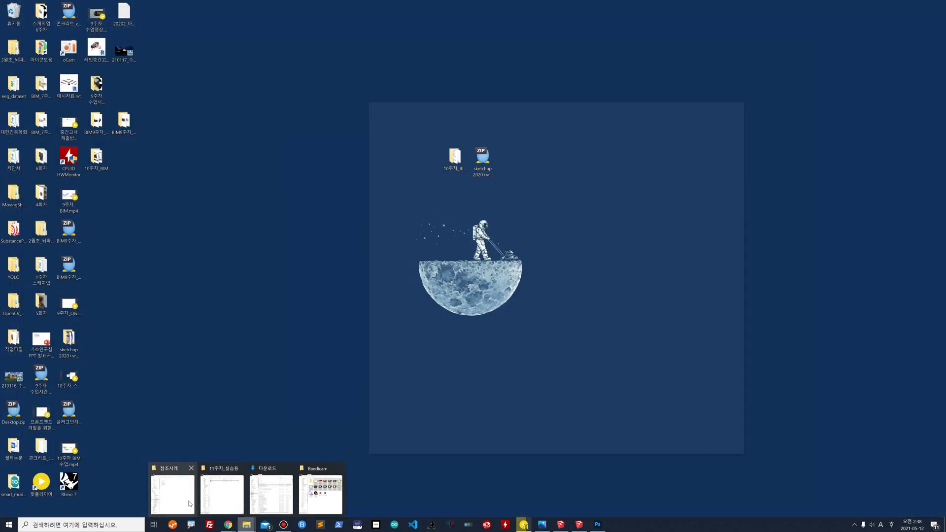
{"action": "left_click", "coordinate": [207, 499]}
{"action": "left_click", "coordinate": [468, 170]}
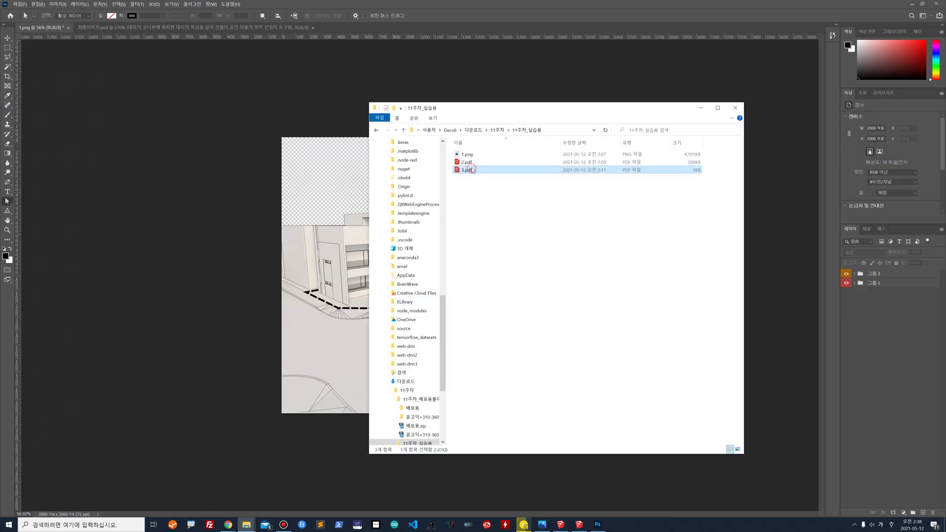
{"action": "left_click", "coordinate": [519, 112]}
{"action": "left_click_drag", "start_coordinate": [610, 111], "coordinate": [916, 117]}
{"action": "left_click_drag", "start_coordinate": [846, 170], "coordinate": [508, 318]}
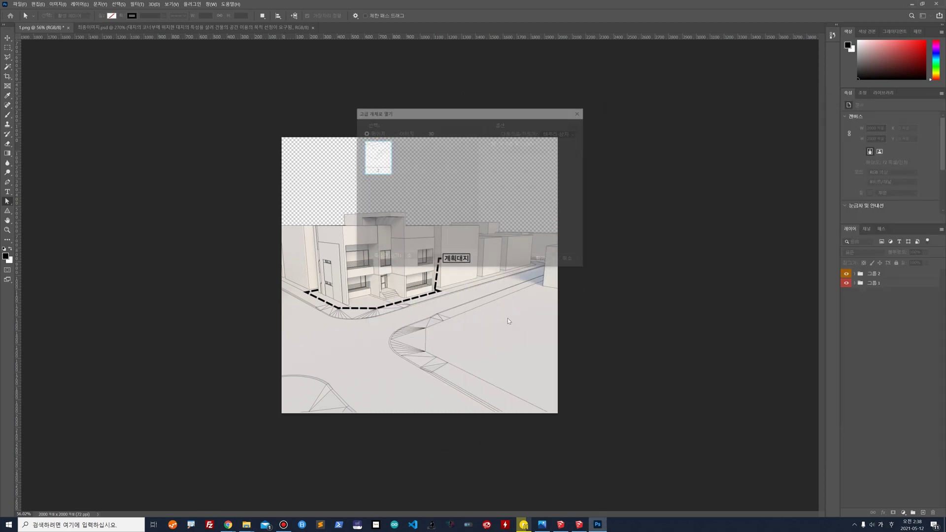
{"action": "left_click", "coordinate": [543, 261]}
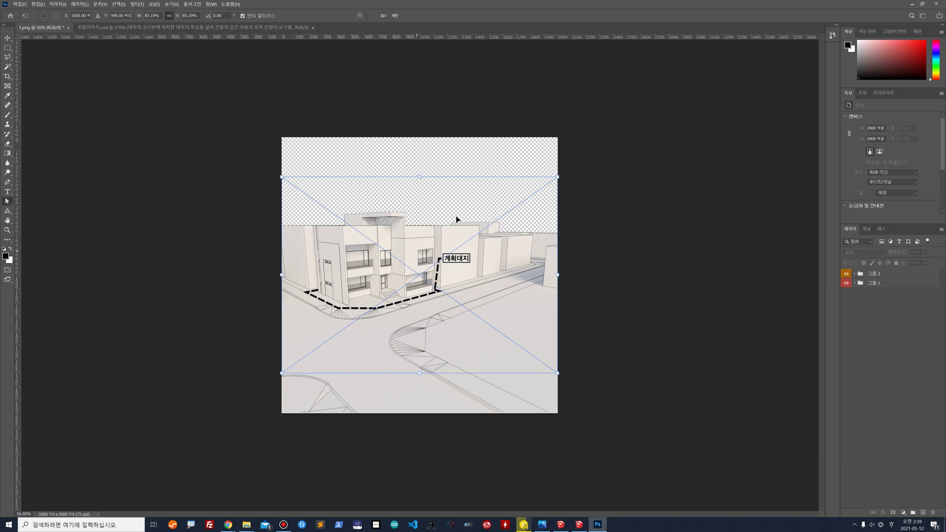
Scale the placed 3.pdf linework to about 983 × 698 px and position it over the empty lot across the road from the corner building
{"action": "left_click_drag", "start_coordinate": [282, 177], "coordinate": [421, 276]}
{"action": "left_click_drag", "start_coordinate": [456, 318], "coordinate": [514, 317]}
{"action": "key", "text": "Return"}
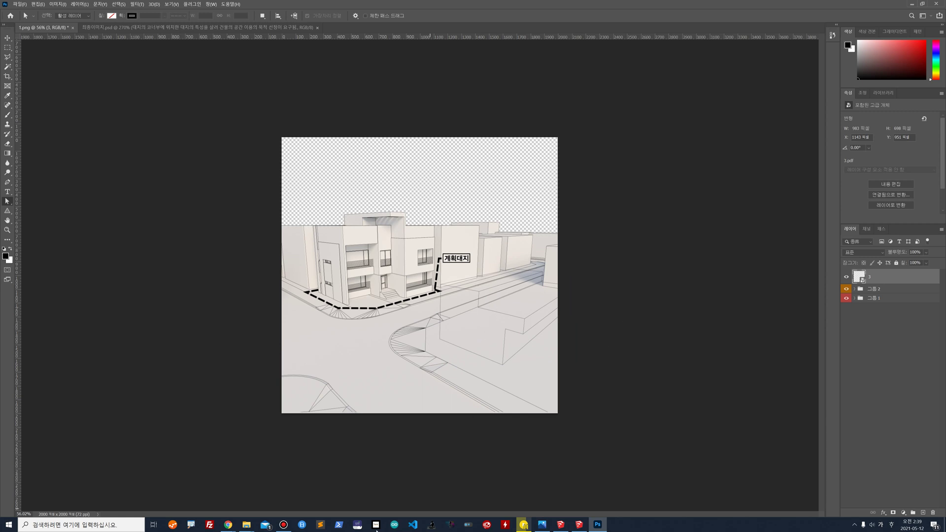
Switch to SketchUp to examine the neighbouring building mass in the site model, and return to 1.png in Photoshop
{"action": "left_click", "coordinate": [577, 525]}
{"action": "left_click", "coordinate": [577, 525]}
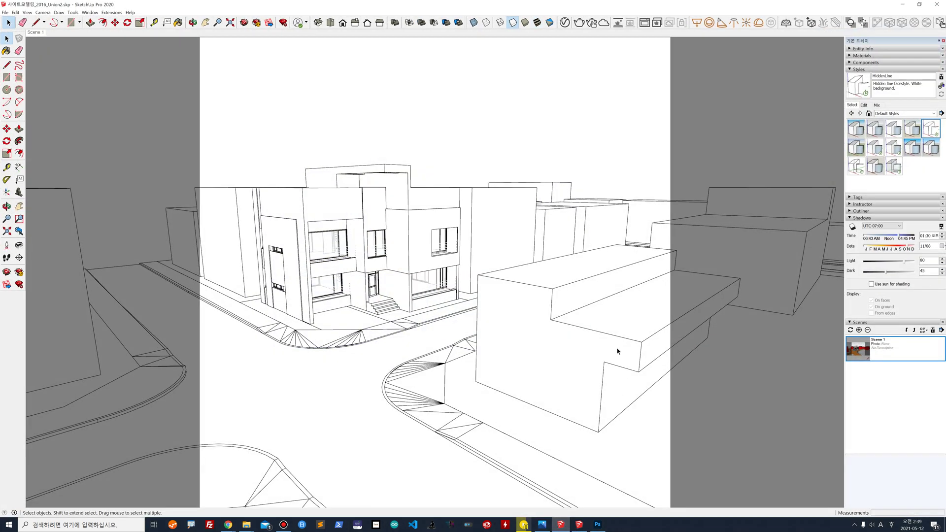
{"action": "mouse_move", "coordinate": [542, 527]}
{"action": "left_click", "coordinate": [904, 6]}
{"action": "left_click", "coordinate": [561, 526]}
{"action": "left_click", "coordinate": [902, 4]}
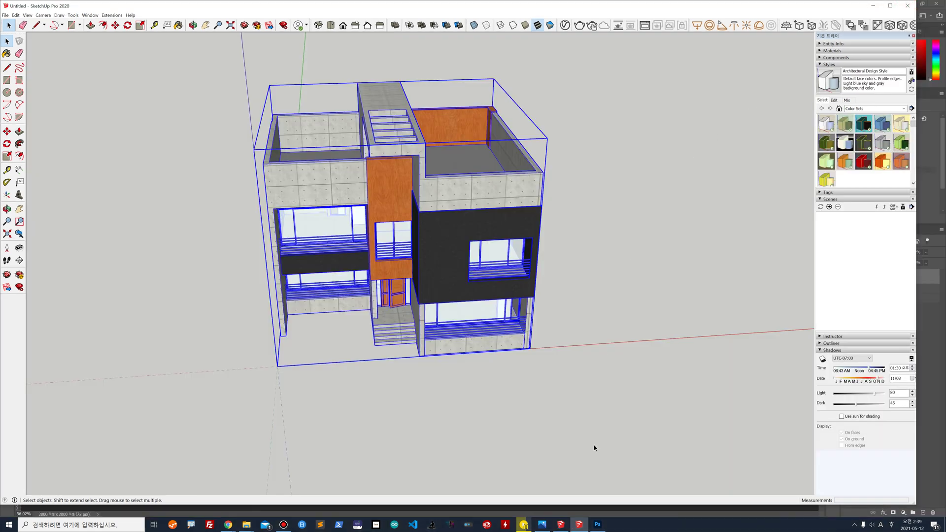
{"action": "left_click", "coordinate": [579, 524]}
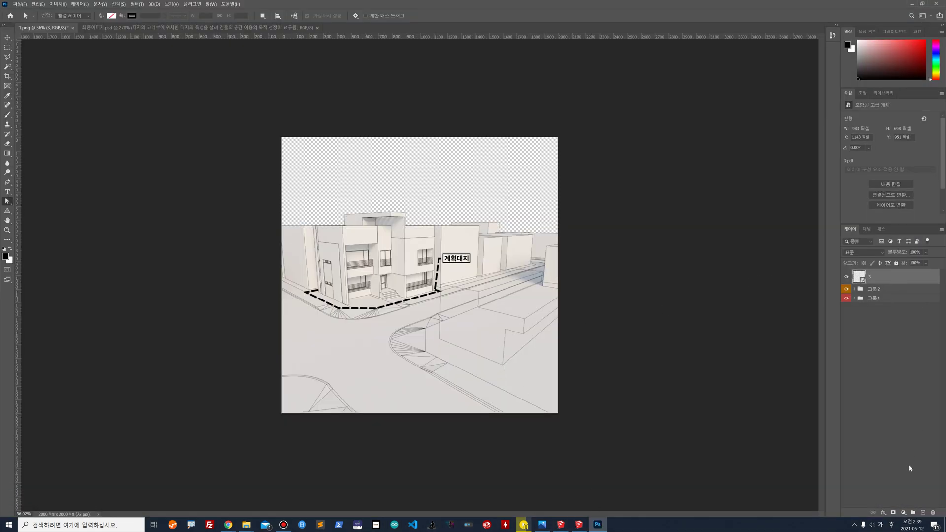
Add a new layer directly beneath the placed linework layer 3 and reselect layer 3
{"action": "left_click", "coordinate": [923, 512]}
{"action": "left_click_drag", "start_coordinate": [889, 276], "coordinate": [887, 298]}
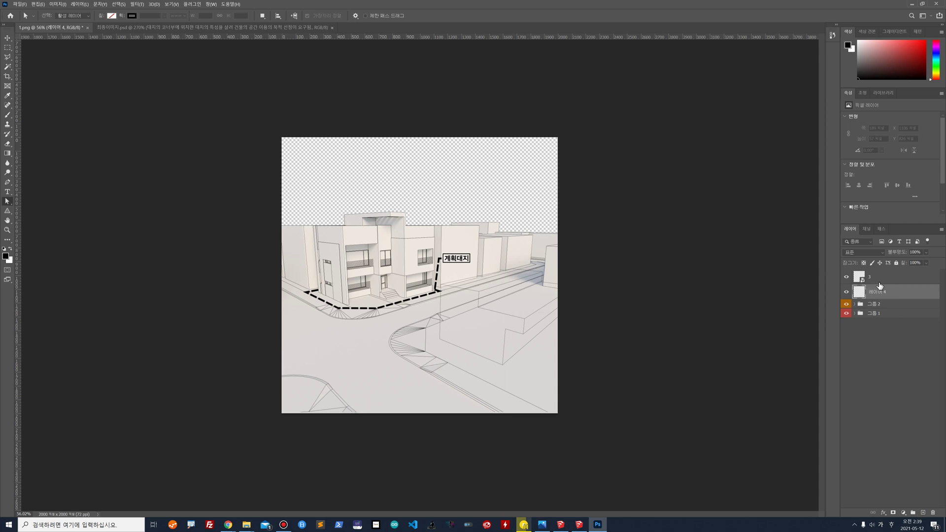
{"action": "left_click", "coordinate": [891, 283]}
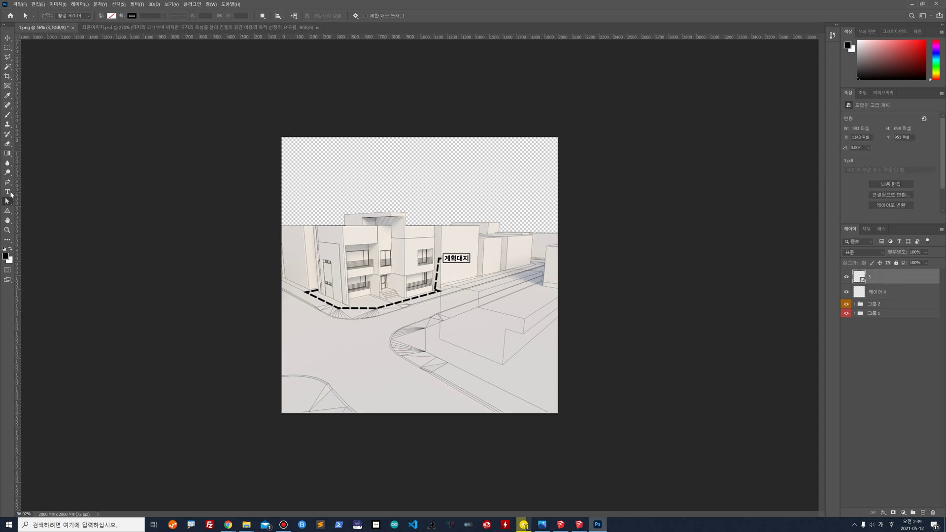
Set the foreground colour to eee7e0 by sampling the light front wall of the corner building
{"action": "left_click", "coordinate": [5, 256]}
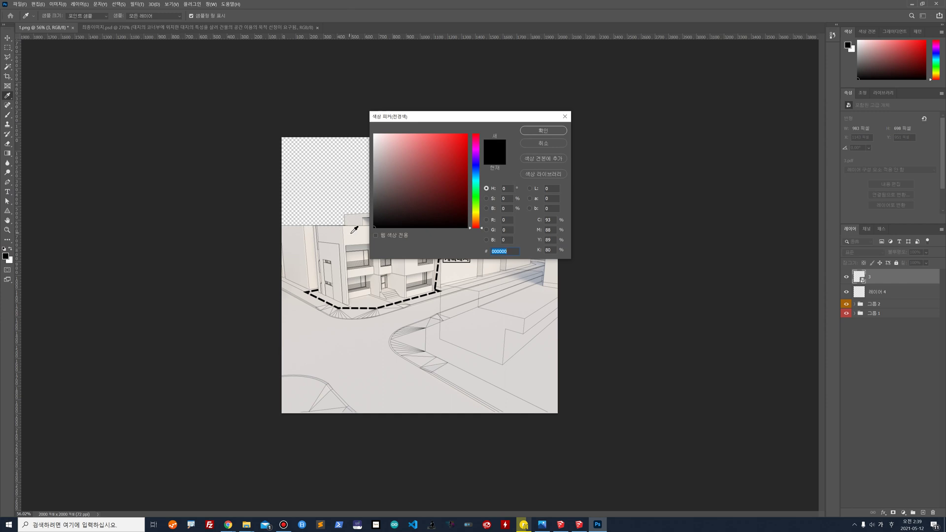
{"action": "left_click", "coordinate": [352, 232]}
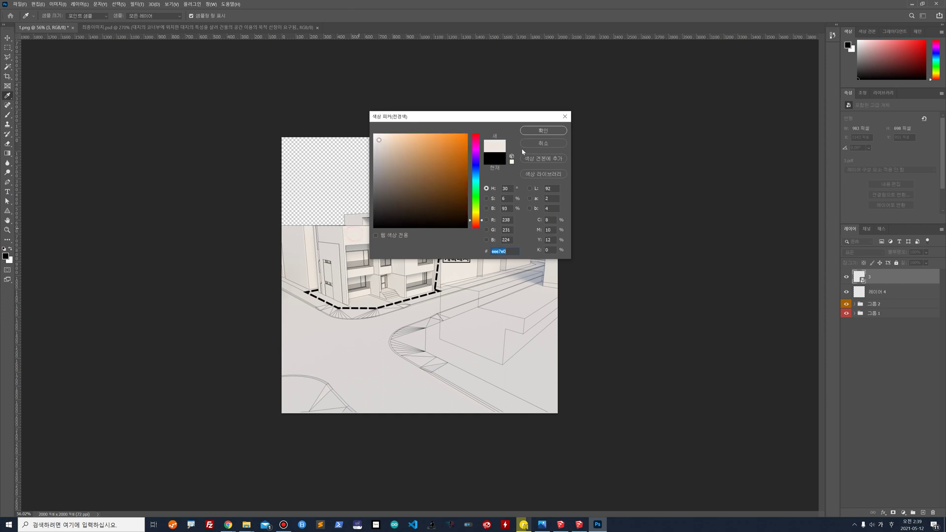
{"action": "left_click", "coordinate": [543, 131]}
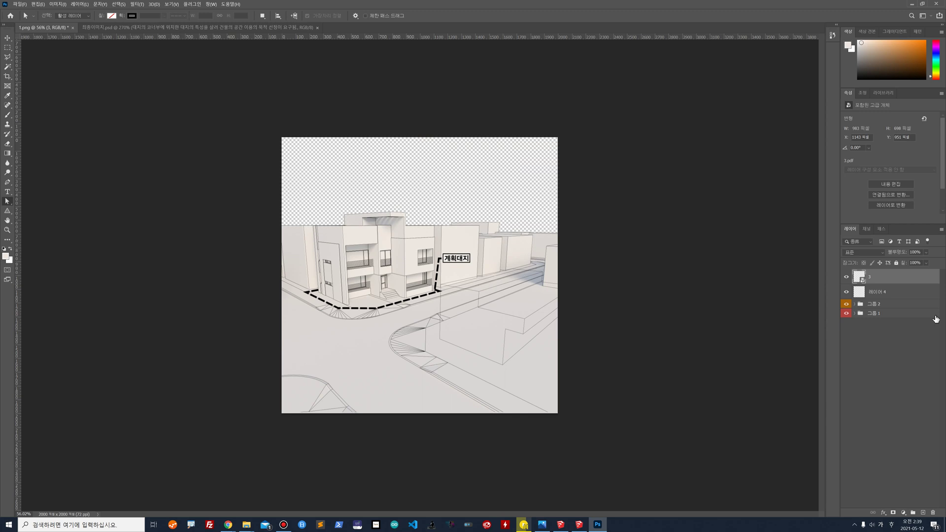
Select the roof and side faces of the neighbouring building mass together with the Magic Wand in add-to-selection mode
{"action": "left_click", "coordinate": [8, 67]}
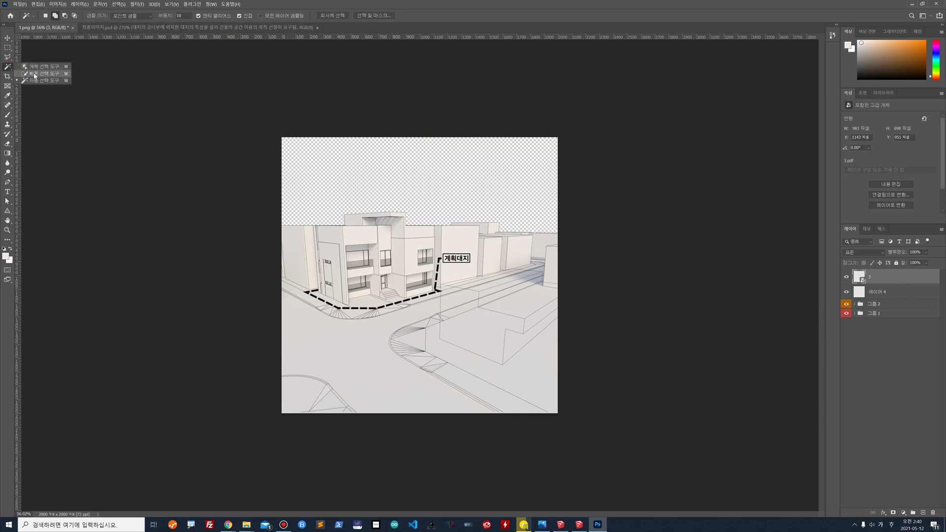
{"action": "left_click", "coordinate": [33, 79]}
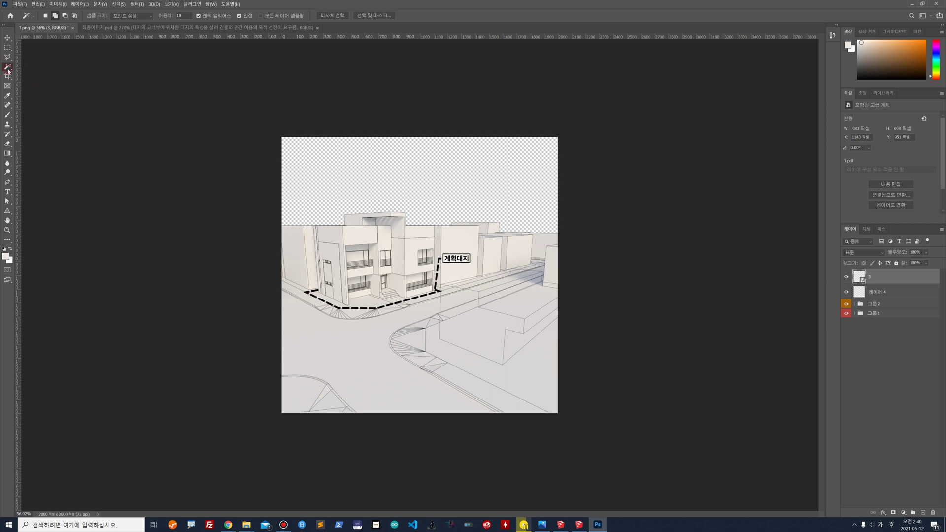
{"action": "left_click", "coordinate": [8, 70]}
{"action": "left_click", "coordinate": [44, 80]}
{"action": "left_click", "coordinate": [477, 284]}
{"action": "left_click", "coordinate": [47, 17]}
{"action": "left_click", "coordinate": [500, 308]}
{"action": "left_click", "coordinate": [518, 331]}
Fill the selected roof and side faces with the foreground colour (전경색) on 레이어 4 and clear the selection
{"action": "left_click", "coordinate": [892, 292]}
{"action": "left_click", "coordinate": [35, 6]}
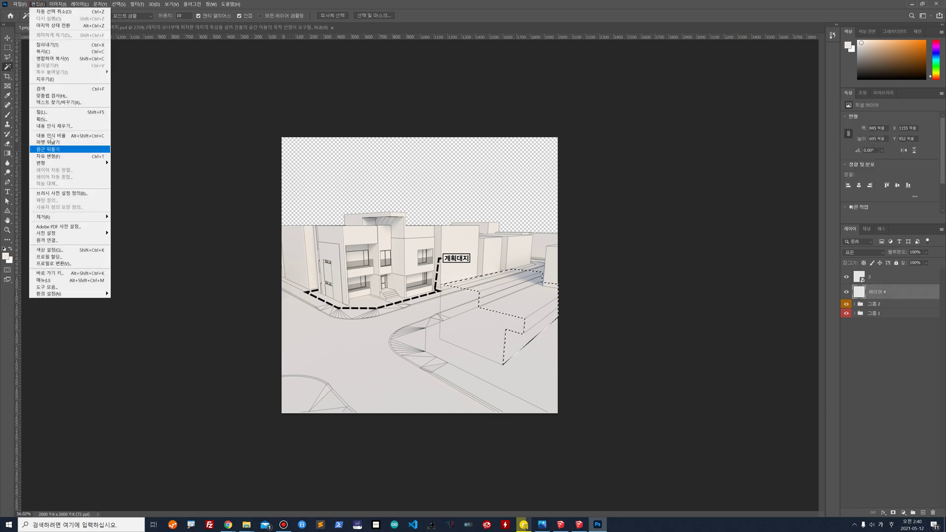
{"action": "left_click", "coordinate": [52, 113]}
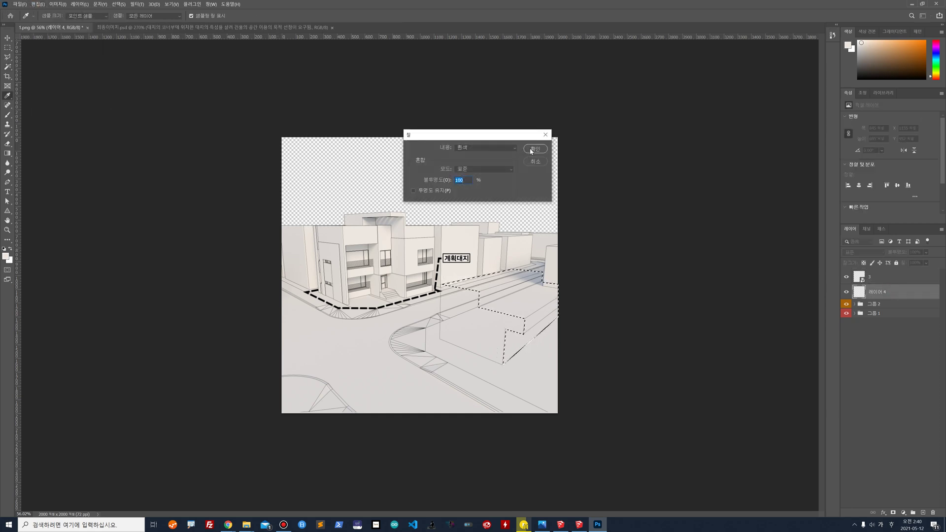
{"action": "left_click", "coordinate": [481, 148]}
{"action": "left_click", "coordinate": [480, 155]}
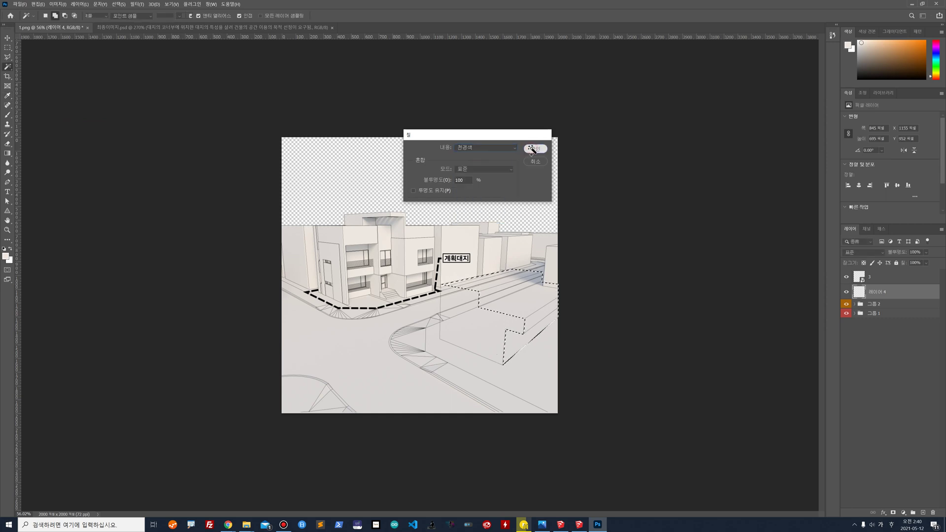
{"action": "left_click", "coordinate": [535, 148]}
{"action": "key", "text": "w"}
{"action": "key", "text": "ctrl+d"}
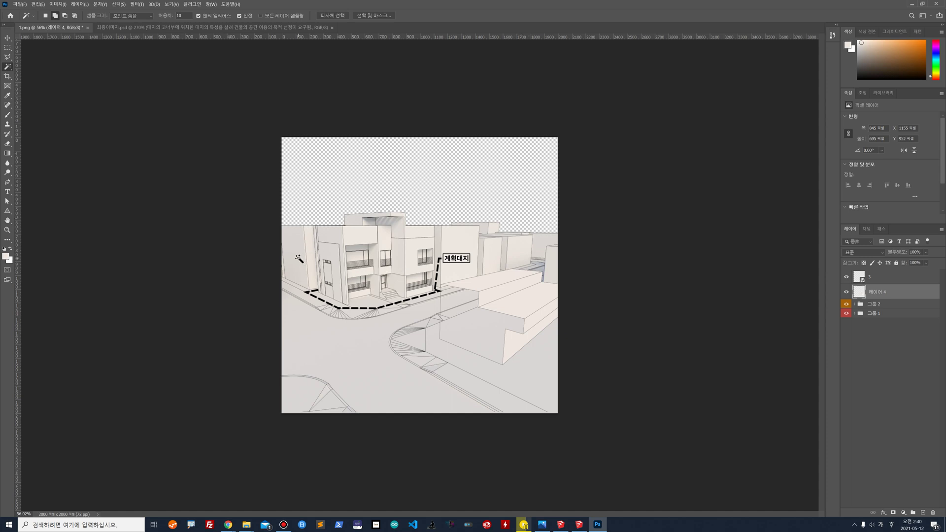
Sample the shaded wall of the building beside the corner building as the new foreground colour, d6d2ce
{"action": "left_click", "coordinate": [7, 257]}
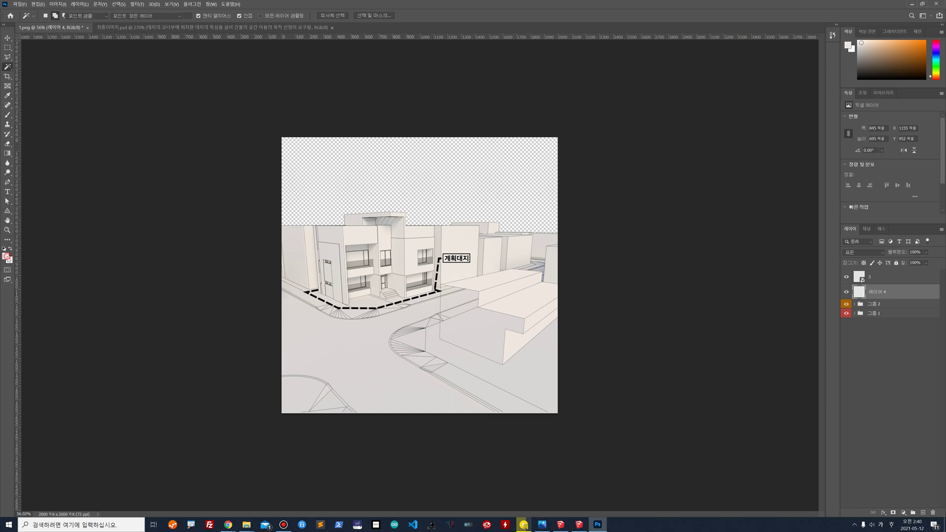
{"action": "left_click", "coordinate": [297, 251]}
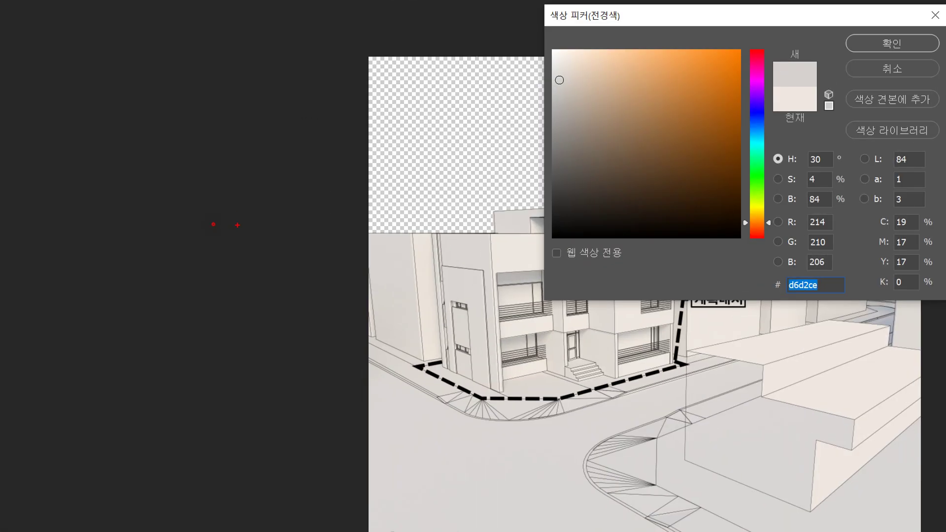
{"action": "mouse_move", "coordinate": [224, 227]}
{"action": "left_mouse_down"}
{"action": "mouse_move", "coordinate": [213, 260]}
{"action": "mouse_move", "coordinate": [256, 163]}
{"action": "mouse_move", "coordinate": [227, 243]}
{"action": "left_mouse_up"}
{"action": "left_click_drag", "start_coordinate": [213, 131], "coordinate": [458, 196]}
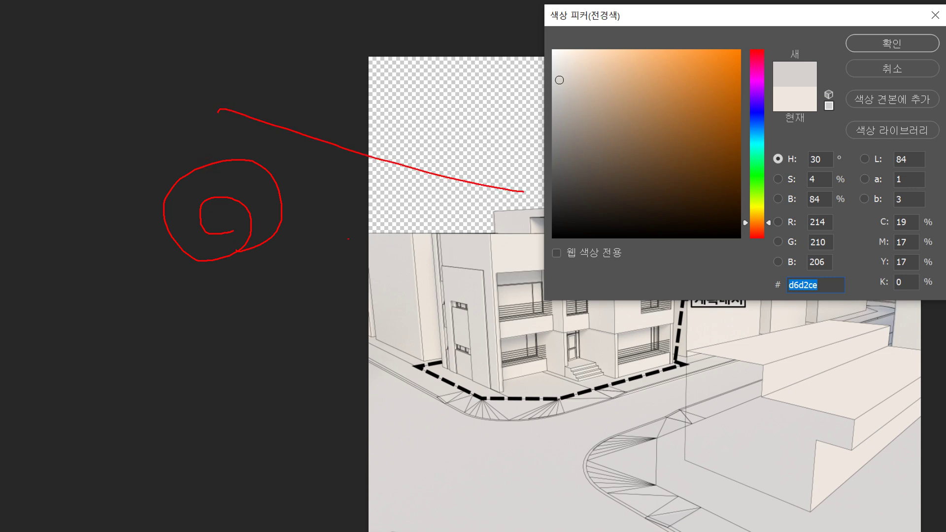
{"action": "left_click_drag", "start_coordinate": [183, 287], "coordinate": [182, 305]}
{"action": "left_click_drag", "start_coordinate": [261, 274], "coordinate": [274, 294]}
{"action": "left_click_drag", "start_coordinate": [395, 283], "coordinate": [383, 299]}
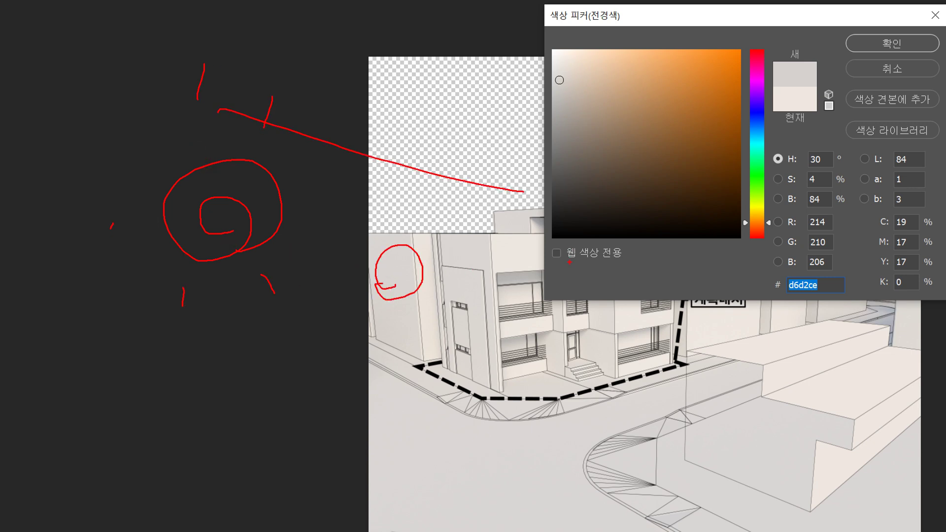
{"action": "mouse_move", "coordinate": [499, 257]}
{"action": "left_mouse_down"}
{"action": "mouse_move", "coordinate": [531, 253]}
{"action": "mouse_move", "coordinate": [503, 257]}
{"action": "left_mouse_up"}
{"action": "left_click_drag", "start_coordinate": [302, 175], "coordinate": [469, 250]}
{"action": "left_click_drag", "start_coordinate": [466, 214], "coordinate": [450, 266]}
{"action": "left_click_drag", "start_coordinate": [392, 241], "coordinate": [389, 263]}
{"action": "mouse_move", "coordinate": [396, 338]}
{"action": "left_mouse_down"}
{"action": "mouse_move", "coordinate": [423, 368]}
{"action": "mouse_move", "coordinate": [647, 511]}
{"action": "mouse_move", "coordinate": [741, 448]}
{"action": "mouse_move", "coordinate": [732, 452]}
{"action": "mouse_move", "coordinate": [749, 481]}
{"action": "left_mouse_up"}
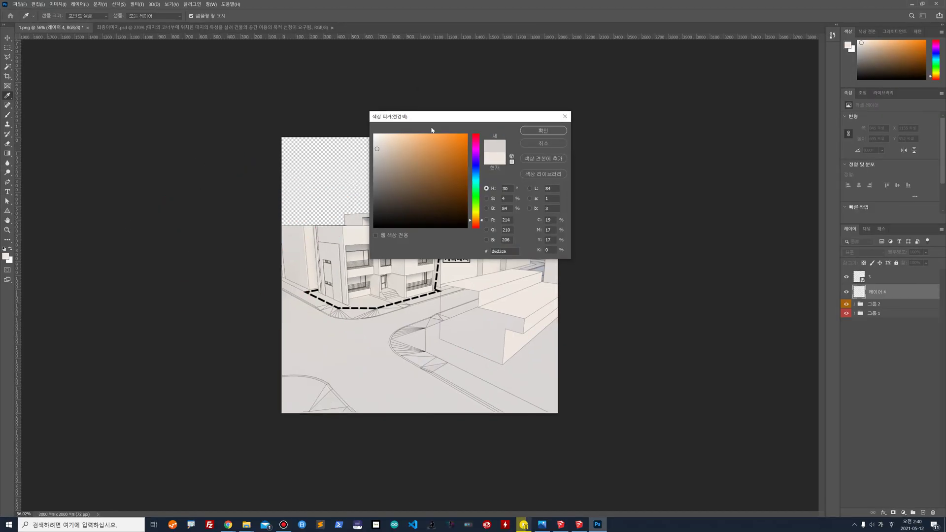
Accept the sampled shade, fill the front face of the neighbouring building mass with it on 레이어 4, and clear the selection
{"action": "left_click", "coordinate": [534, 132]}
{"action": "key", "text": "w"}
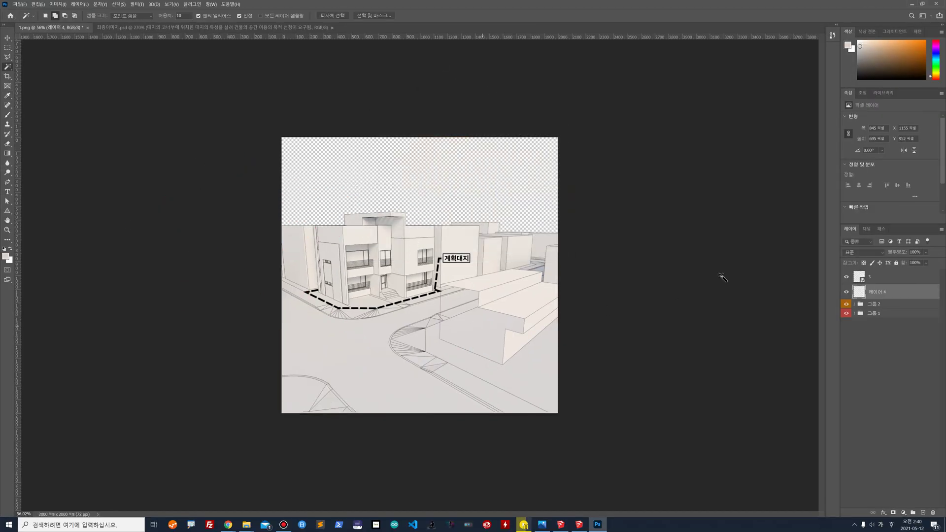
{"action": "left_click", "coordinate": [876, 275]}
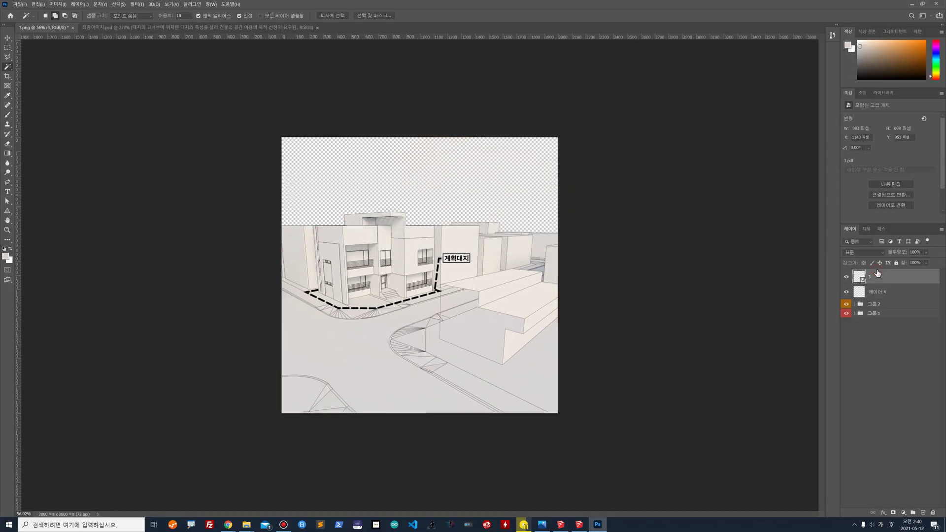
{"action": "left_click", "coordinate": [465, 338]}
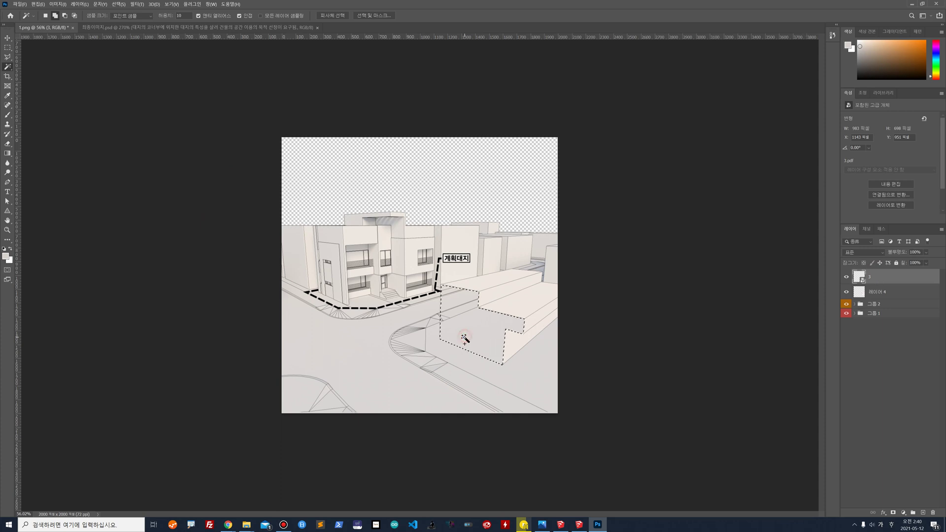
{"action": "left_click", "coordinate": [896, 294]}
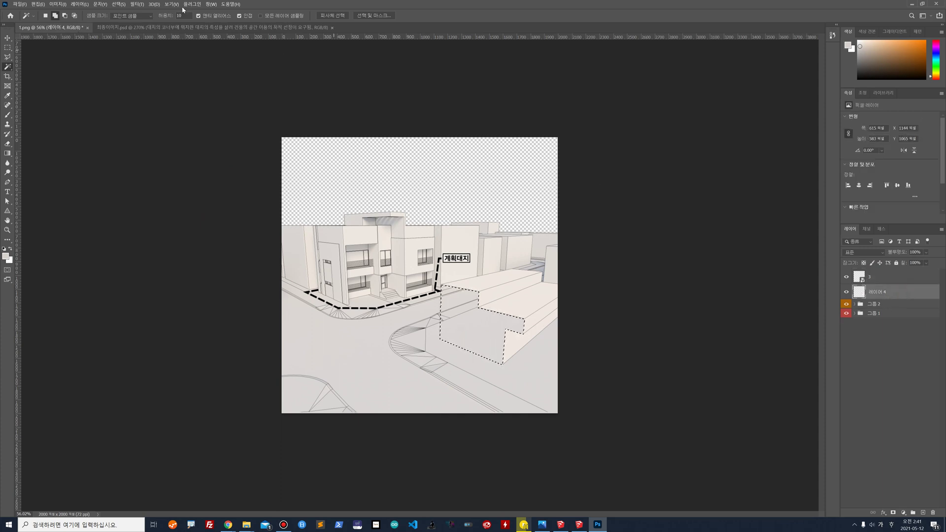
{"action": "left_click", "coordinate": [38, 5]}
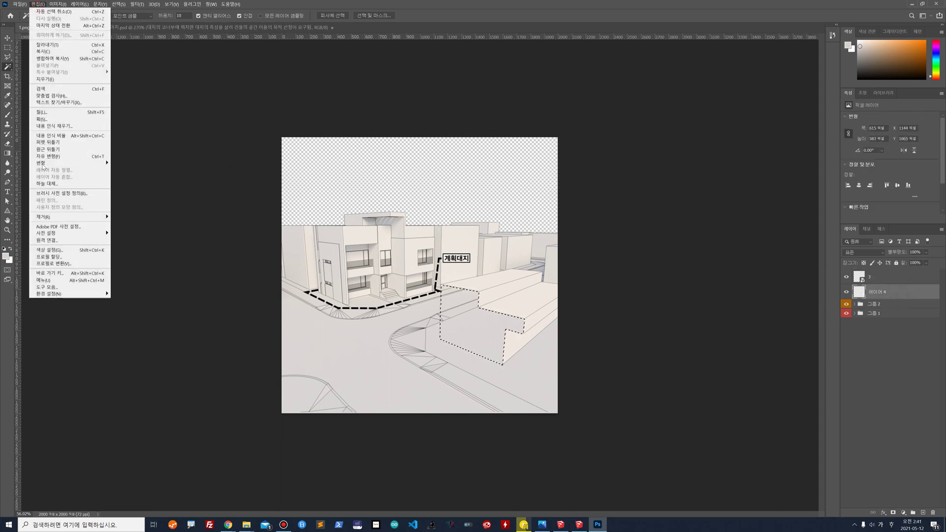
{"action": "left_click", "coordinate": [55, 111]}
{"action": "left_click", "coordinate": [534, 149]}
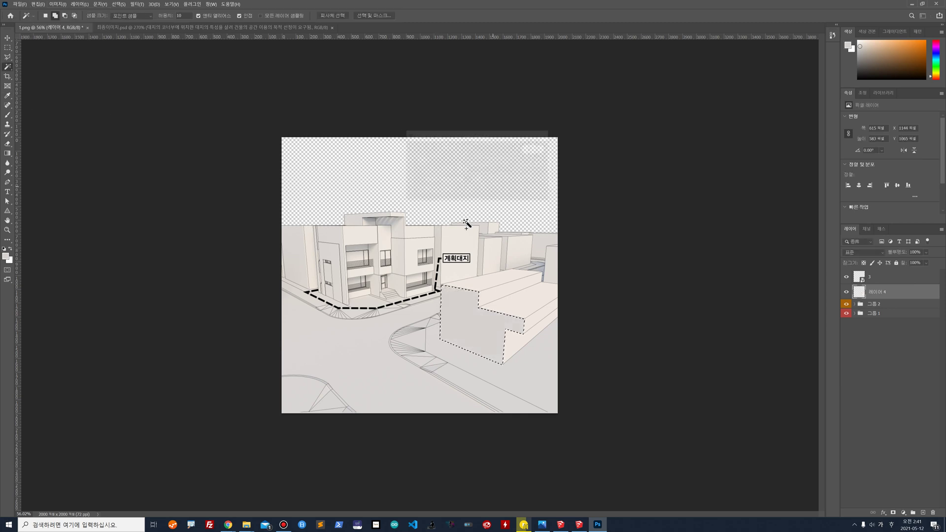
{"action": "key", "text": "ctrl+d"}
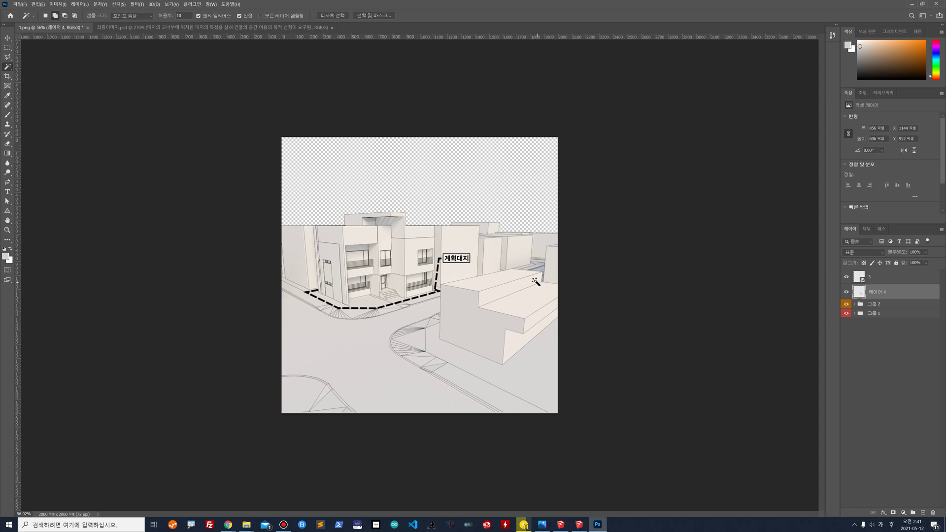
Compare the filled building mass with the CONTEXT VOLUME diagram in 최종이미지.psd and return to 1.png
{"action": "left_click", "coordinate": [139, 27]}
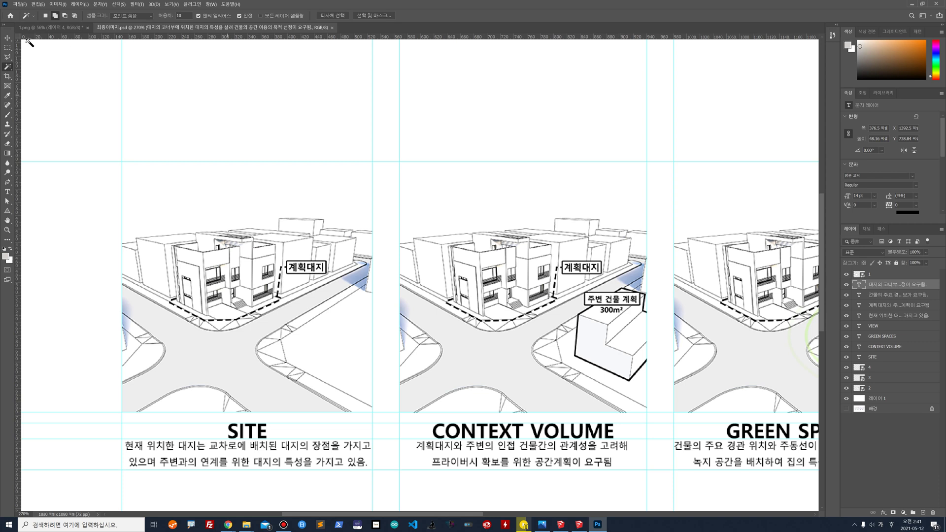
{"action": "left_click", "coordinate": [49, 27]}
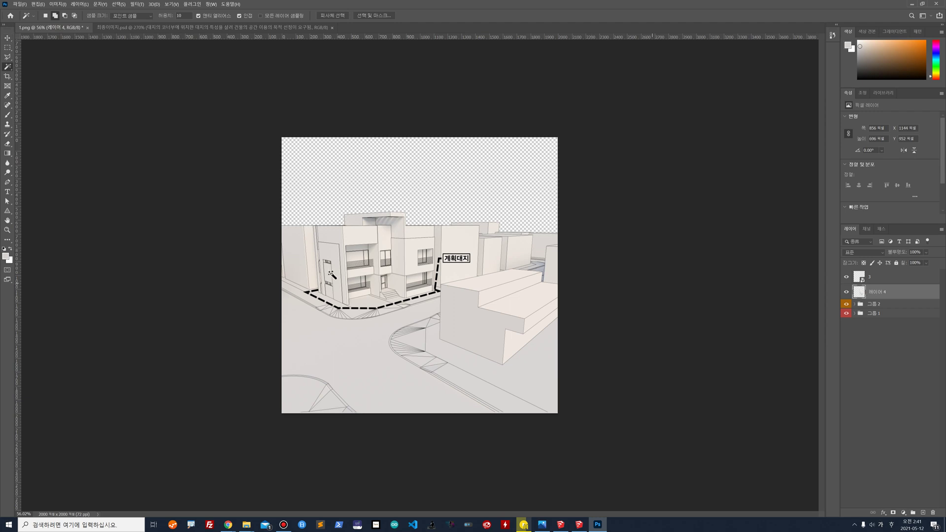
Add a new layer above layer 3 and start a Pen shape with a solid stroke at the front face's upper left corner on the building mass
{"action": "left_click", "coordinate": [923, 512]}
{"action": "left_click_drag", "start_coordinate": [882, 292], "coordinate": [883, 274]}
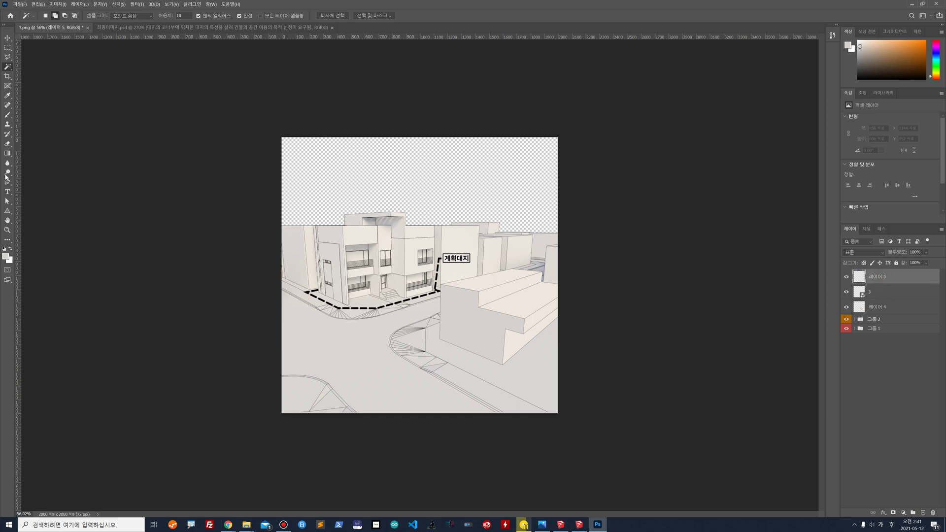
{"action": "left_click", "coordinate": [8, 182]}
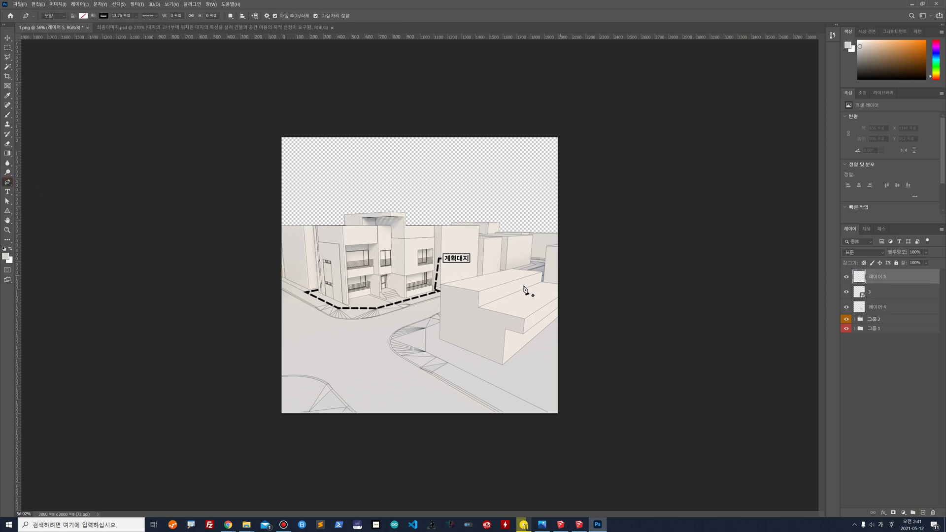
{"action": "scroll", "coordinate": [523, 304], "scroll_direction": "up", "scroll_amount": 5}
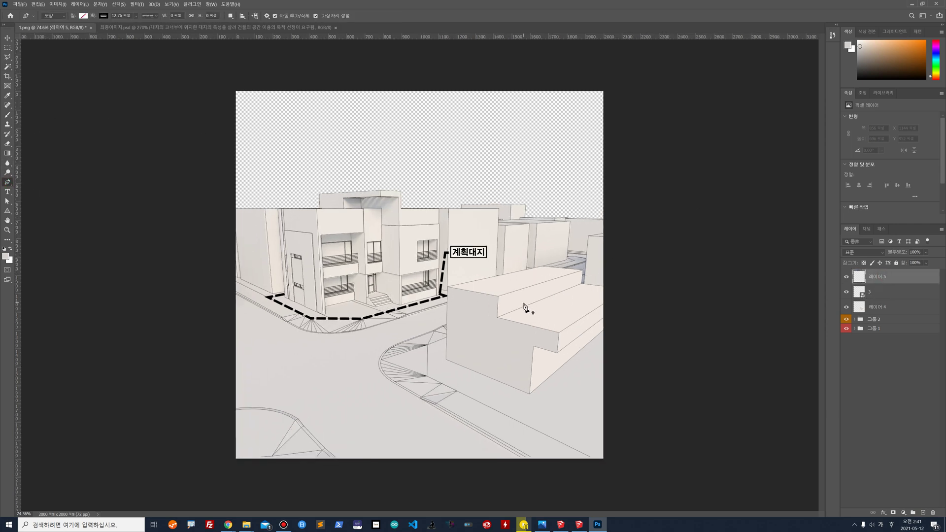
{"action": "left_click_drag", "start_coordinate": [412, 281], "coordinate": [338, 271]}
{"action": "left_click", "coordinate": [335, 270]}
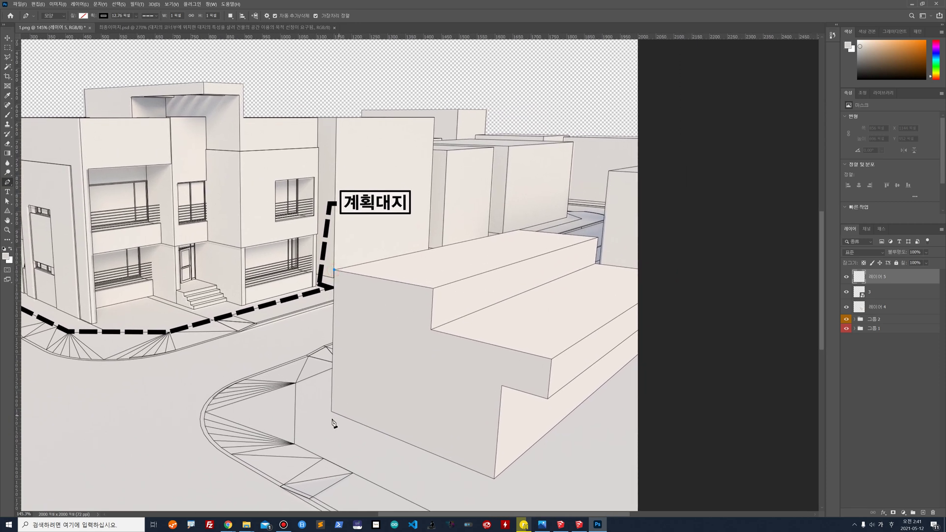
{"action": "left_click", "coordinate": [157, 16]}
{"action": "left_click", "coordinate": [155, 39]}
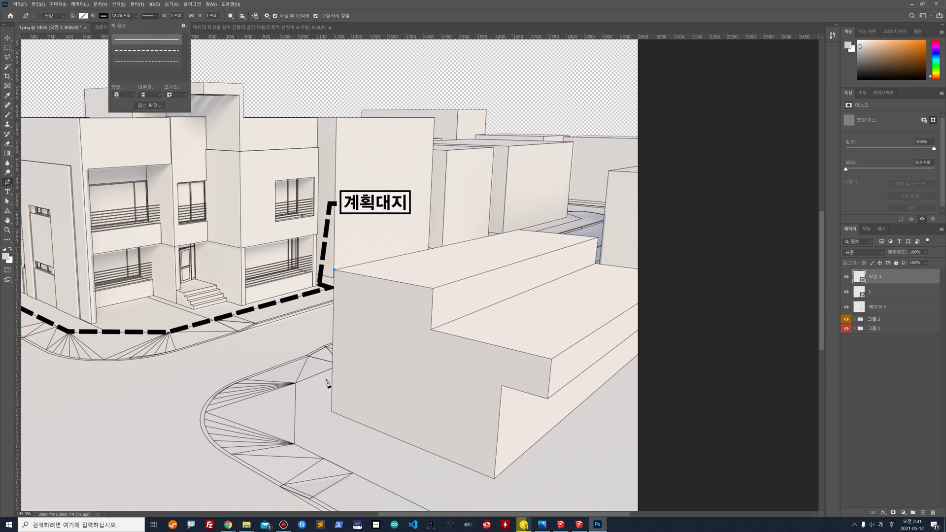
{"action": "left_click", "coordinate": [331, 410]}
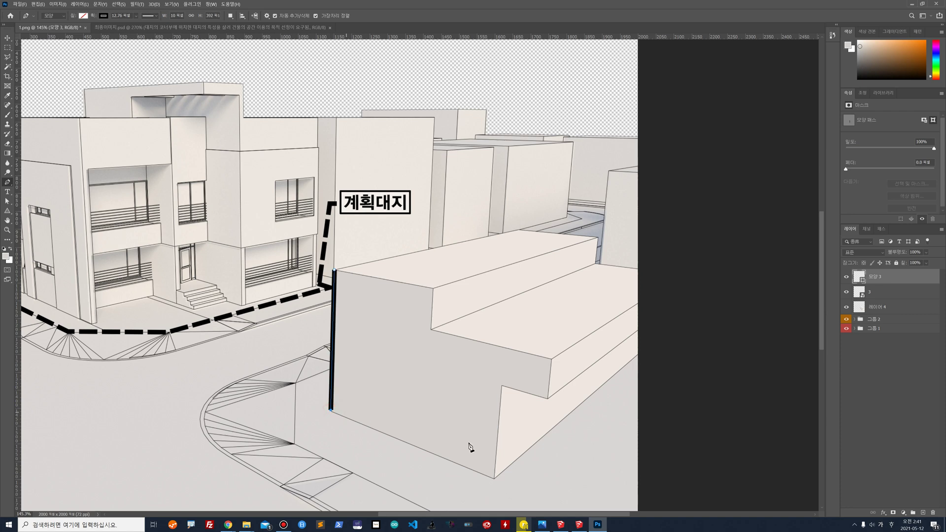
{"action": "left_click", "coordinate": [494, 478]}
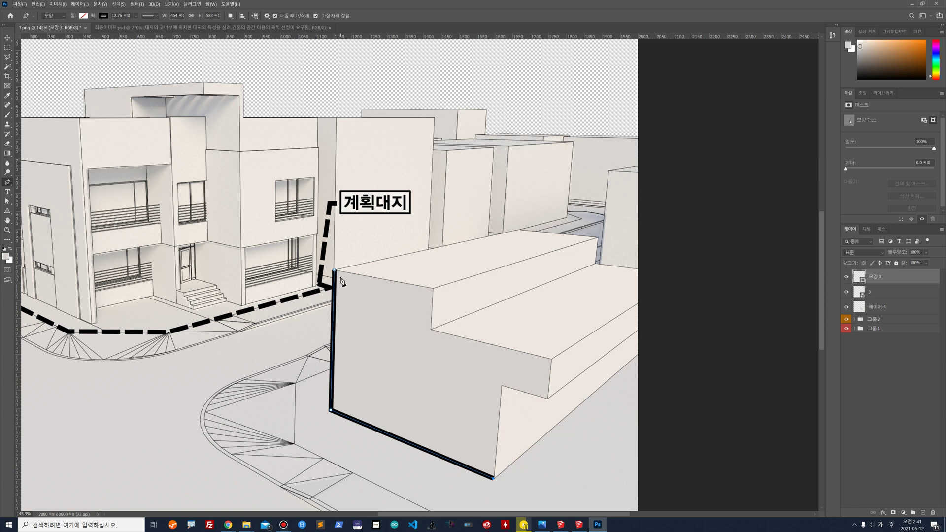
{"action": "key", "text": "ctrl+z"}
{"action": "key", "text": "ctrl+z"}
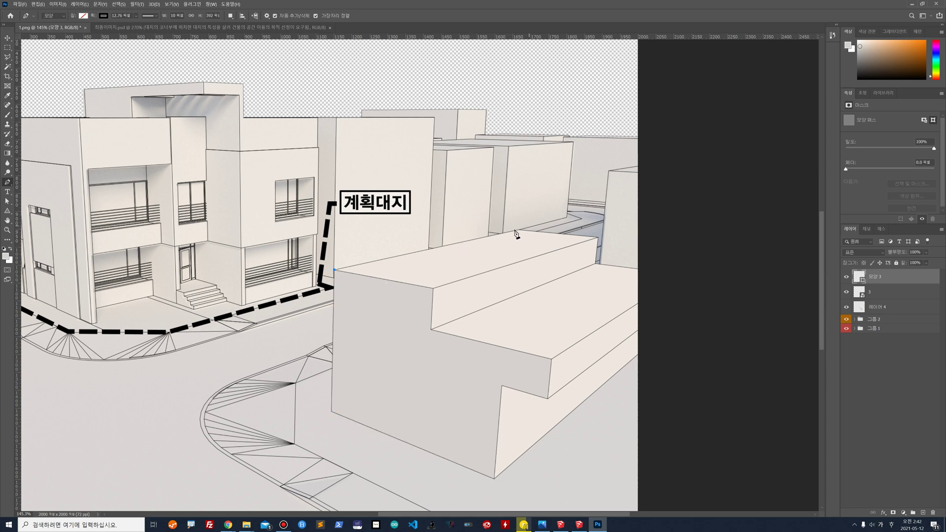
Trace the roof outline of the neighbouring mass from its front upper corner, around the back step, to beyond the canvas edge
{"action": "left_click", "coordinate": [520, 229]}
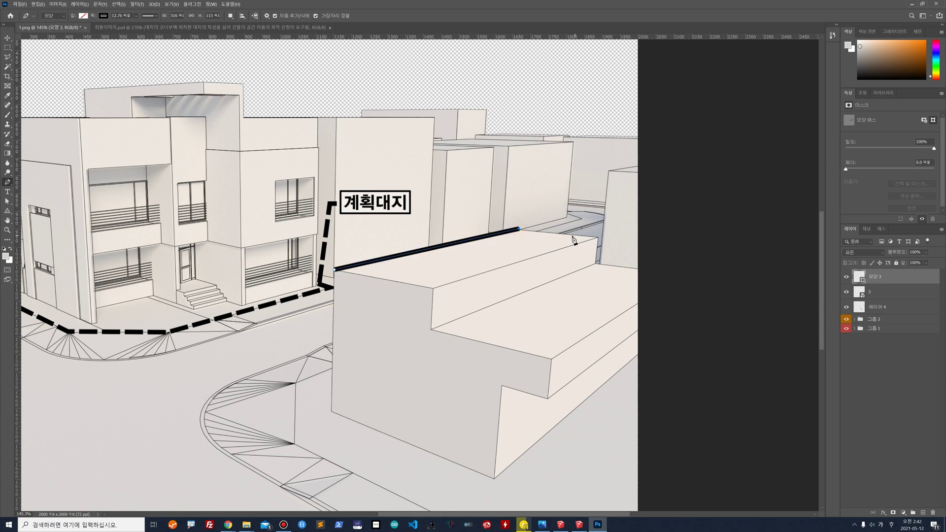
{"action": "left_click", "coordinate": [597, 238]}
{"action": "left_click", "coordinate": [595, 263]}
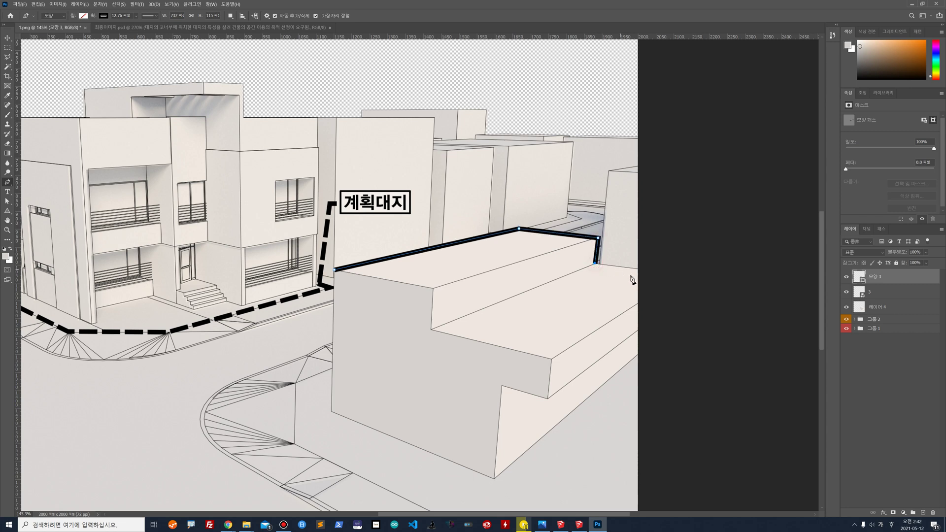
{"action": "left_click", "coordinate": [657, 271]}
Continue the outline down the front face, along its base and around the overhang to the canvas edge, and finish the path
{"action": "left_click", "coordinate": [332, 411]}
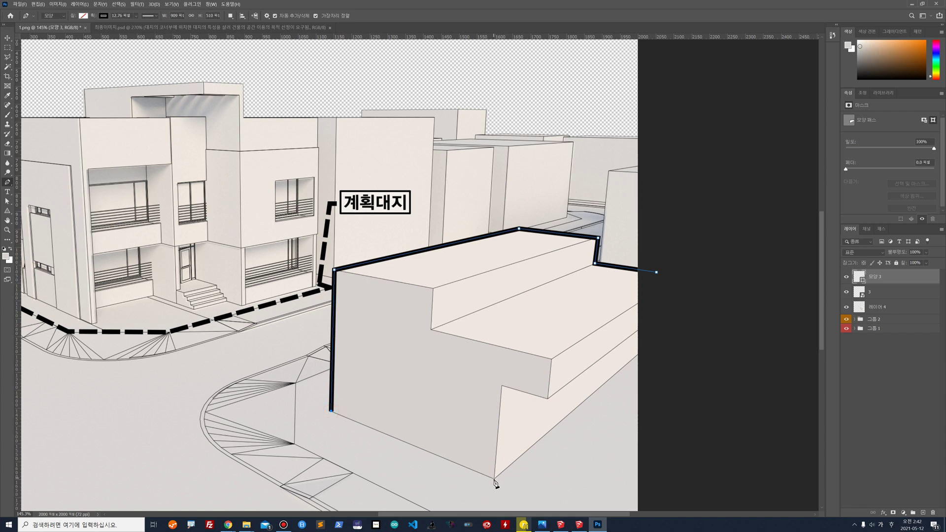
{"action": "left_click", "coordinate": [494, 480]}
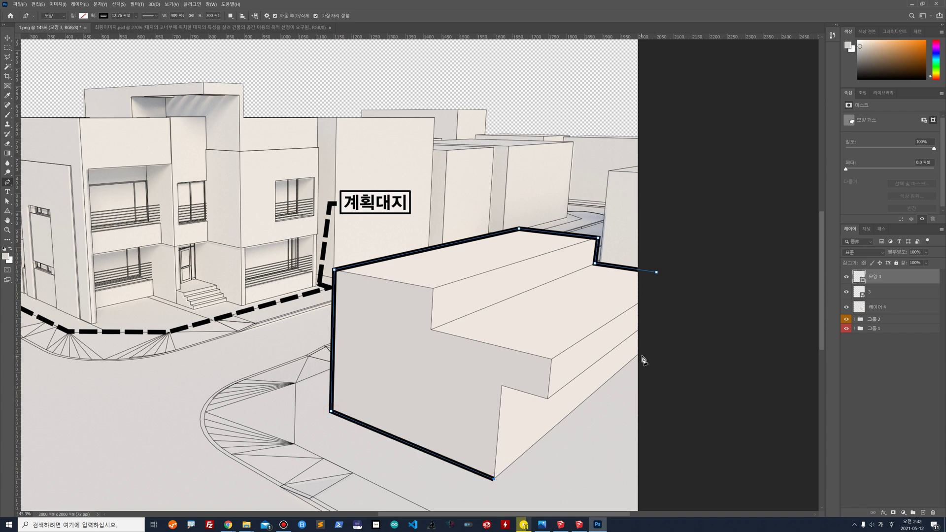
{"action": "left_click", "coordinate": [502, 386]}
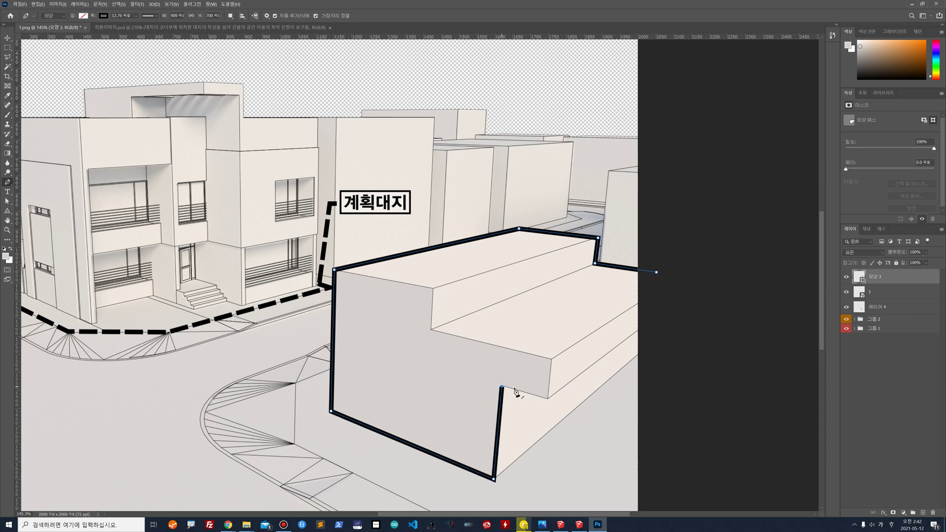
{"action": "left_click", "coordinate": [547, 397]}
{"action": "left_click", "coordinate": [640, 329]}
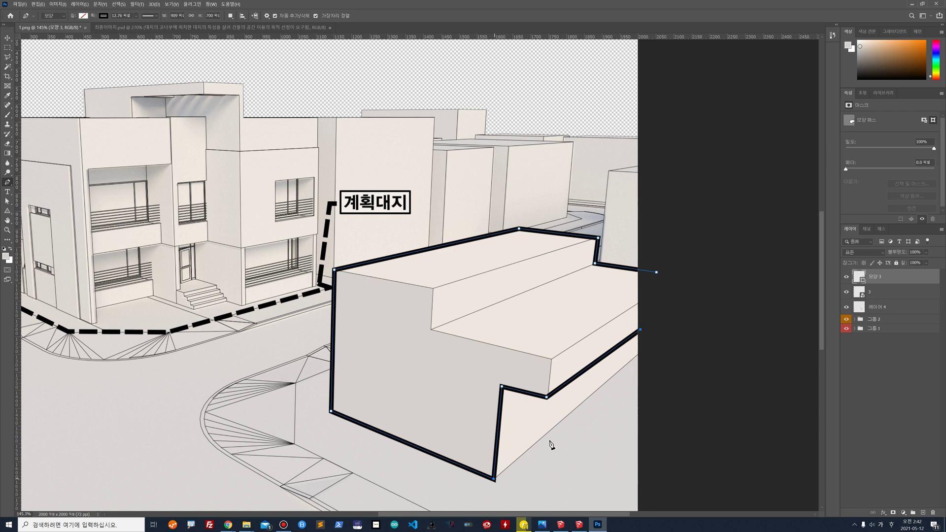
{"action": "key", "text": "Return"}
Draw a separate line along the side wall's ground edge, from the front lower corner to the canvas edge
{"action": "left_click", "coordinate": [493, 482]}
{"action": "left_click", "coordinate": [637, 354]}
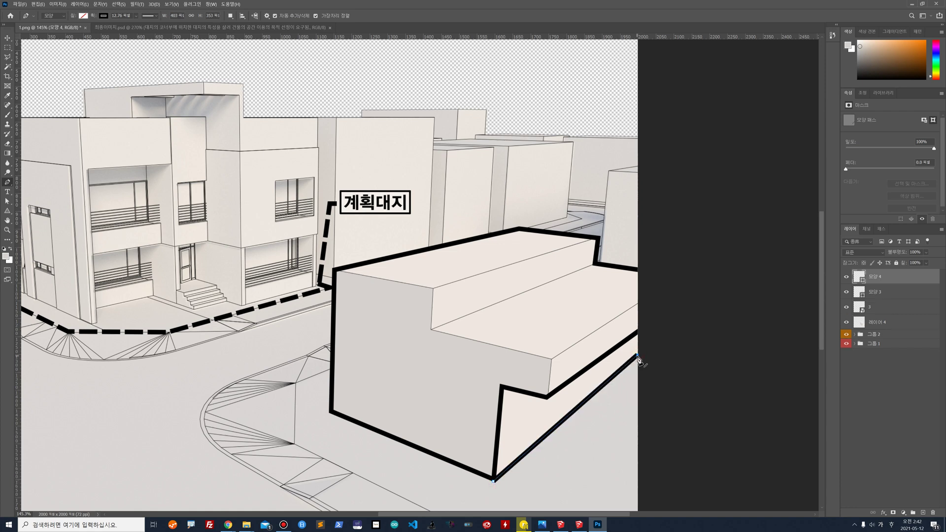
{"action": "key", "text": "ctrl+z"}
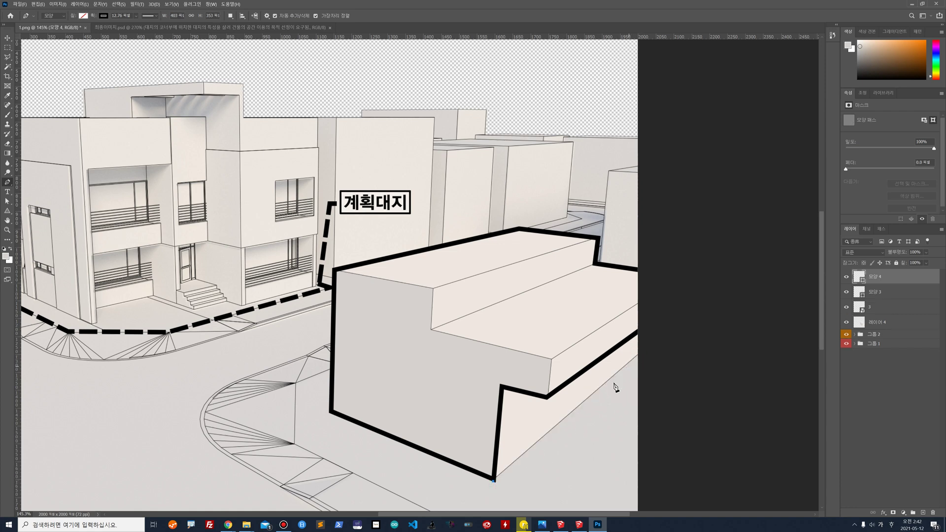
{"action": "left_click", "coordinate": [639, 353]}
Adjust the ground-edge line's anchor at the front lower corner with Direct Selection so it meets the outline, and deselect the path
{"action": "left_click", "coordinate": [8, 36]}
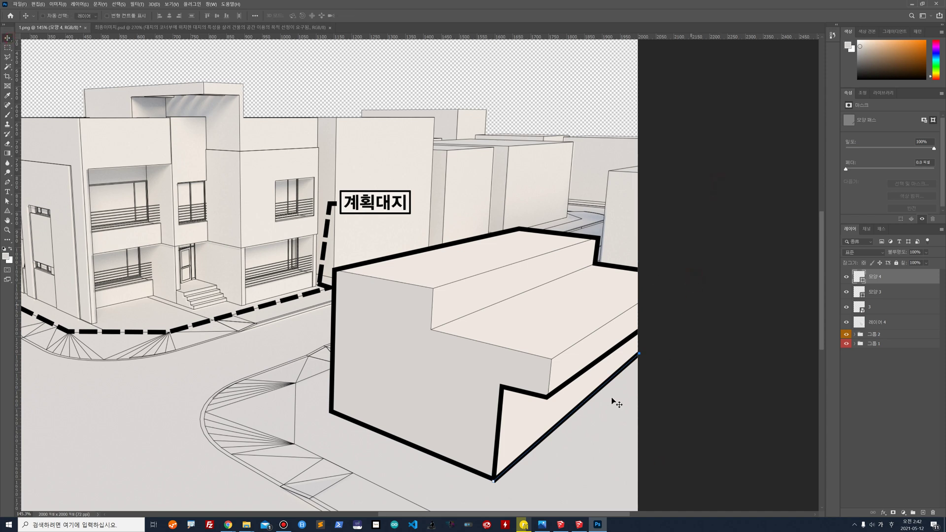
{"action": "left_click", "coordinate": [8, 201]}
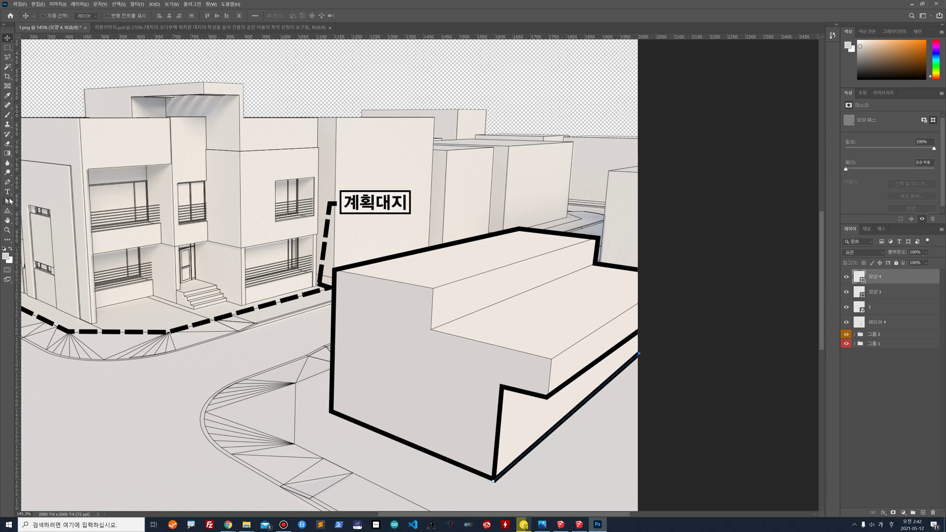
{"action": "left_click", "coordinate": [494, 481]}
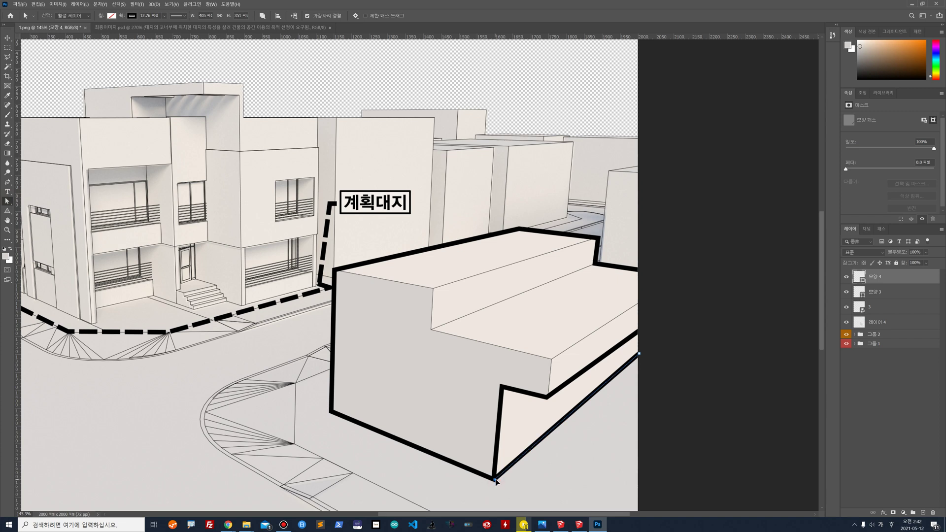
{"action": "left_click_drag", "start_coordinate": [495, 481], "coordinate": [495, 480]}
{"action": "key", "text": "Down"}
{"action": "key", "text": "Down"}
{"action": "key", "text": "Down"}
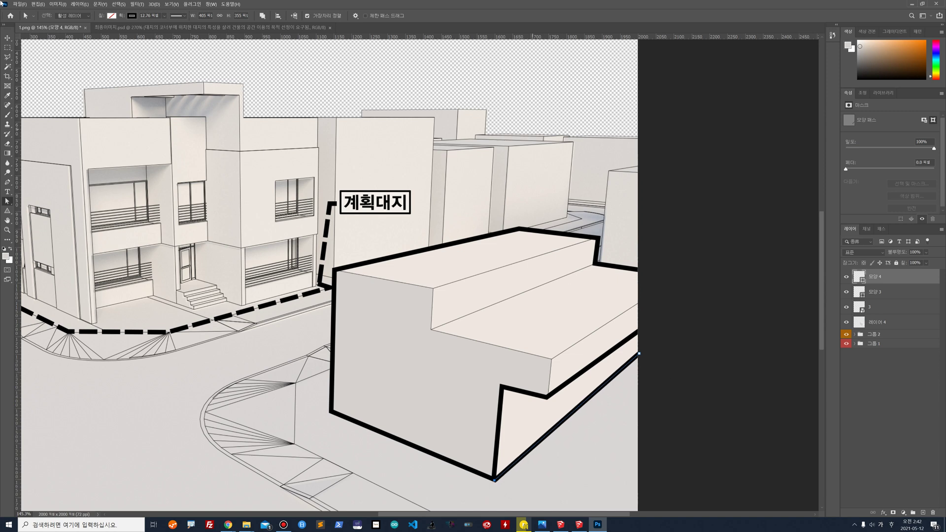
{"action": "left_click", "coordinate": [7, 38]}
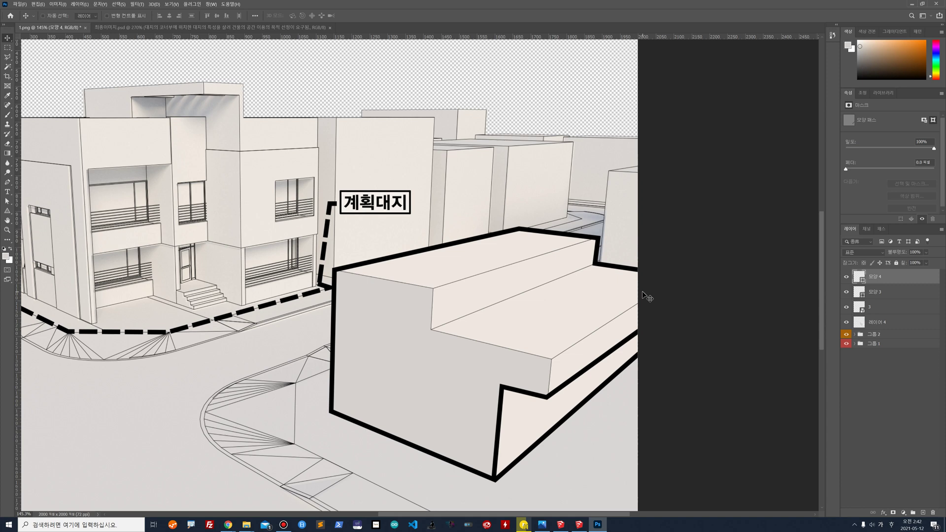
Duplicate the 계획대지 text from the 계획대지_텍스트블럭 group in 그룹 2 and place the copy above the neighbouring mass
{"action": "scroll", "coordinate": [495, 239], "scroll_direction": "down", "scroll_amount": 5}
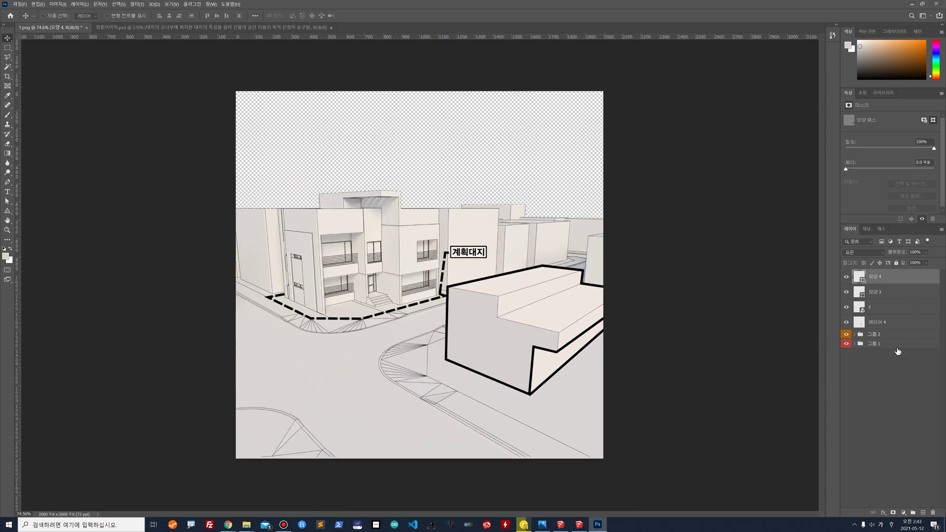
{"action": "left_click", "coordinate": [856, 335]}
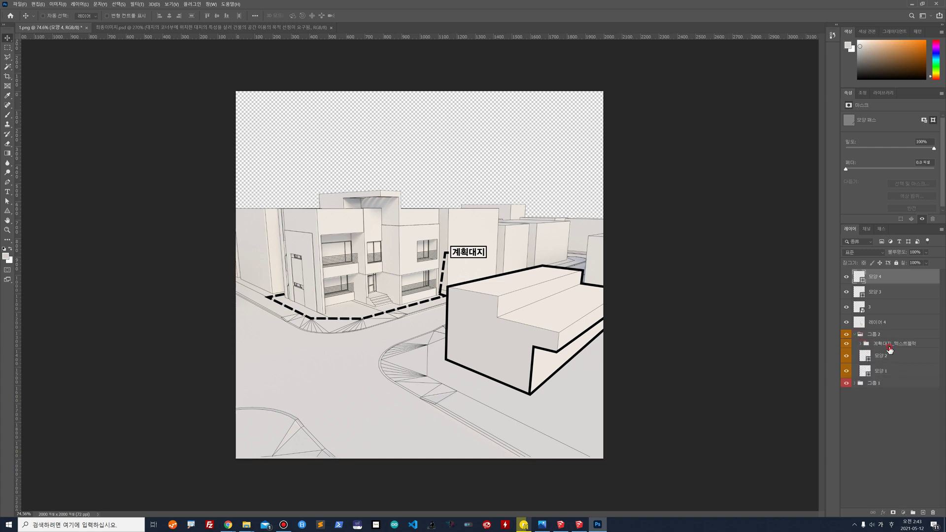
{"action": "left_click", "coordinate": [872, 347]}
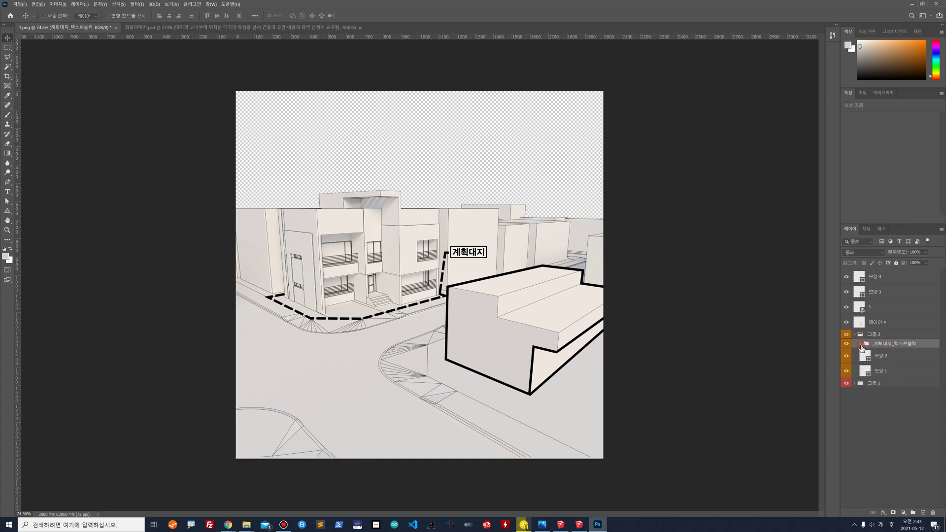
{"action": "left_click", "coordinate": [862, 344]}
{"action": "left_click", "coordinate": [896, 374]}
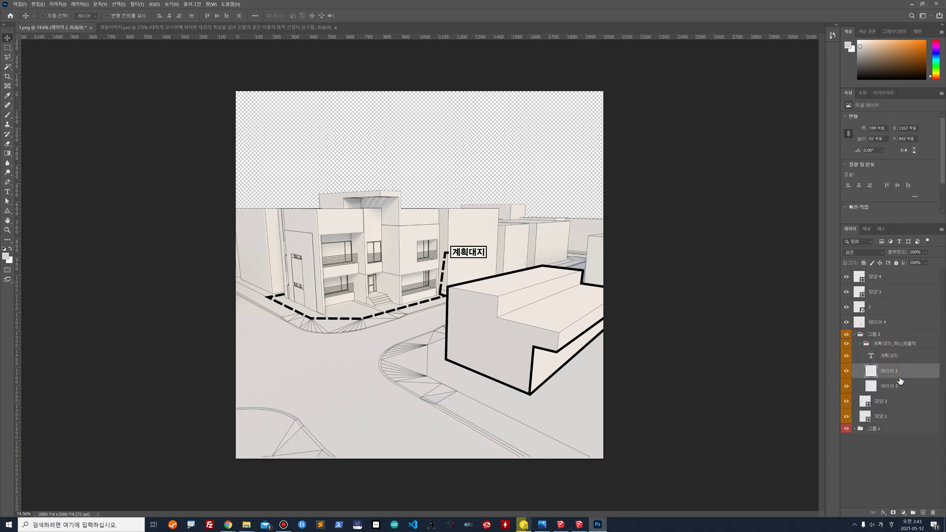
{"action": "left_click", "coordinate": [900, 385]}
{"action": "left_click", "coordinate": [886, 345]}
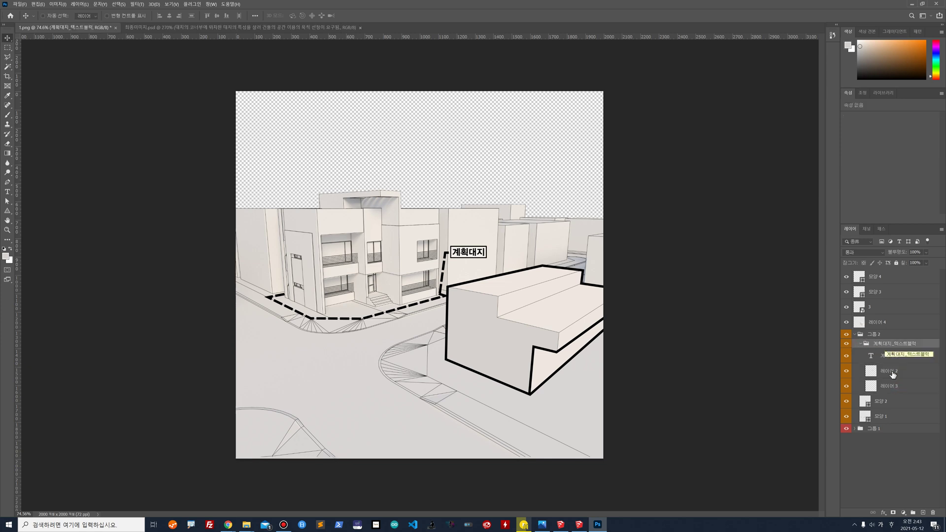
{"action": "left_click", "coordinate": [897, 359]}
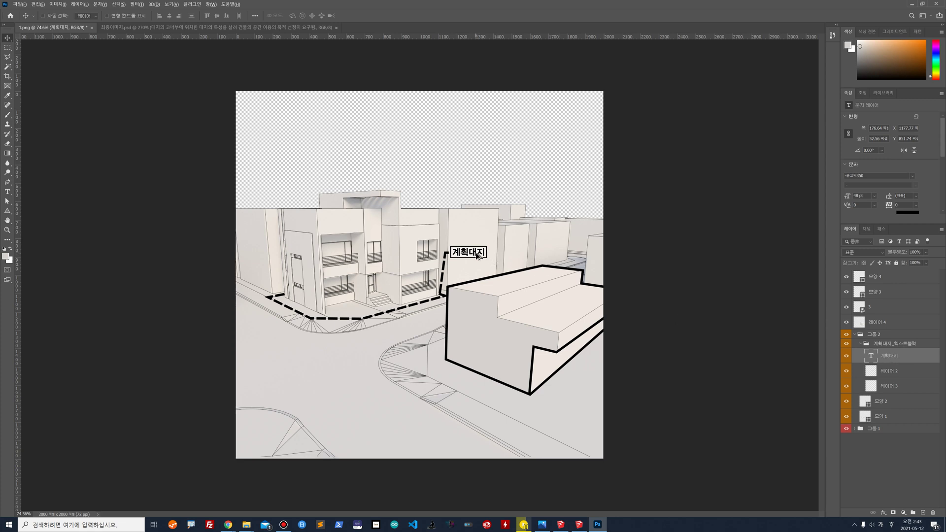
{"action": "left_click_drag", "start_coordinate": [477, 256], "coordinate": [583, 256]}
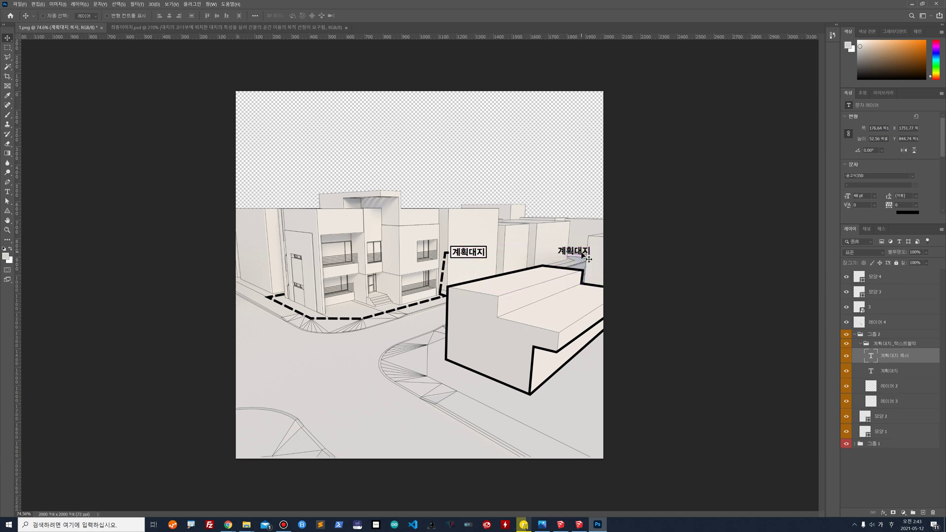
Move the copied 계획대지 text layer out of its group to the top of the layer stack and collapse 그룹 2
{"action": "left_click", "coordinate": [847, 358]}
{"action": "left_click", "coordinate": [847, 359]}
{"action": "left_click_drag", "start_coordinate": [887, 360], "coordinate": [887, 277]}
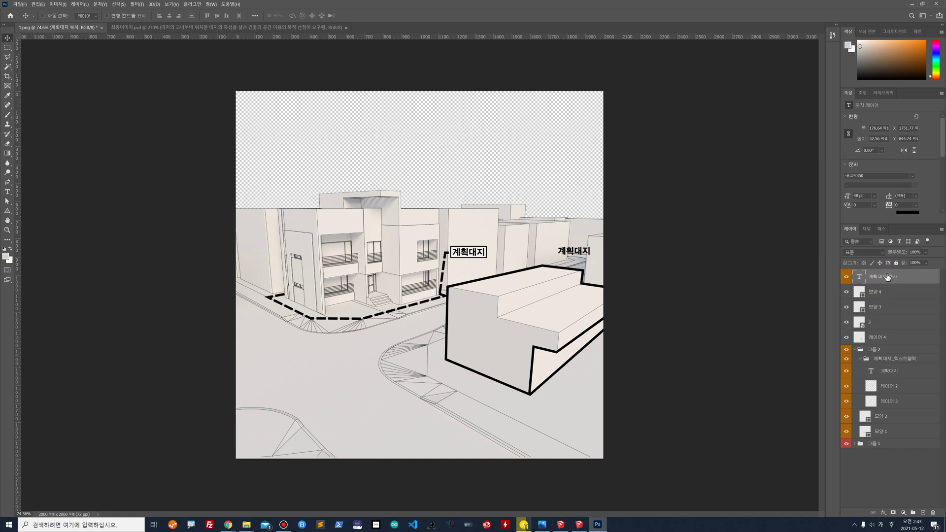
{"action": "left_click", "coordinate": [856, 351]}
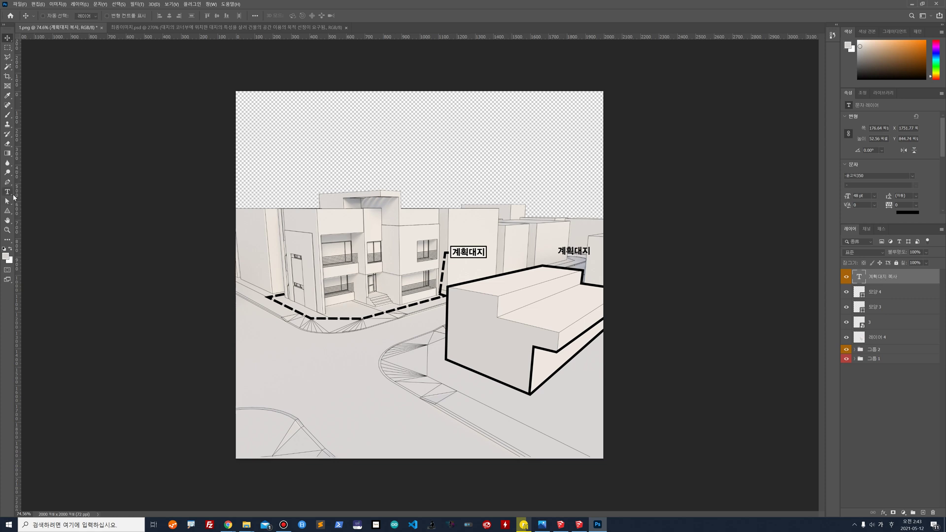
Following the label in 최종이미지.psd, change the copied text to 주변 건물 계획 and move it onto the neighbouring mass's roof
{"action": "left_click", "coordinate": [146, 28]}
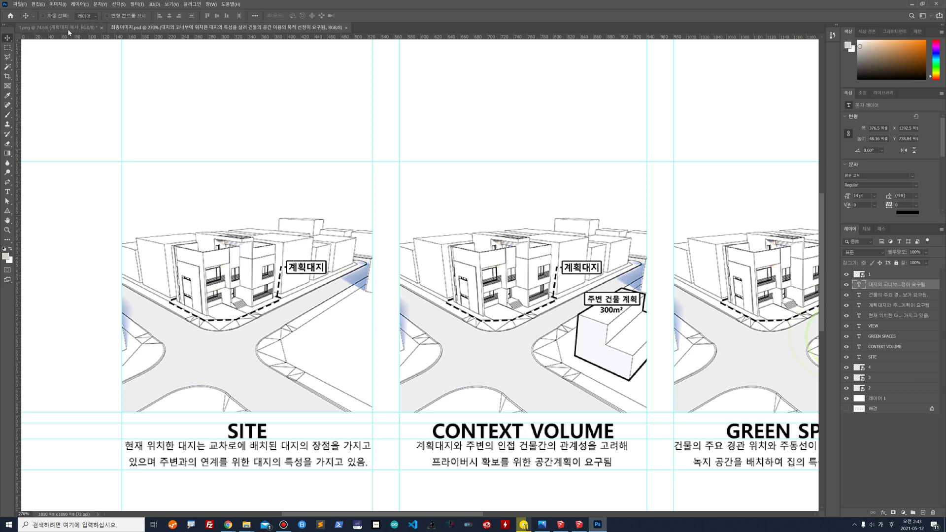
{"action": "left_click", "coordinate": [35, 28]}
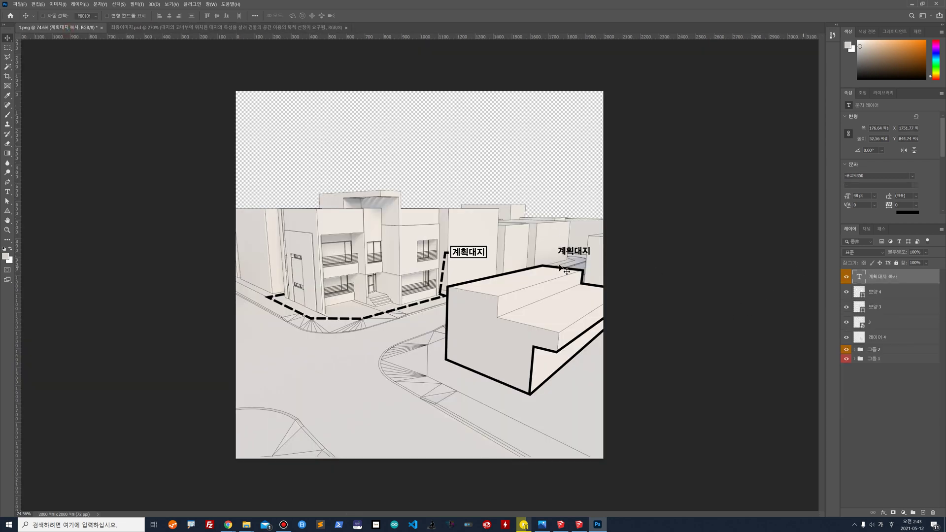
{"action": "left_click", "coordinate": [7, 191]}
{"action": "left_click", "coordinate": [561, 254]}
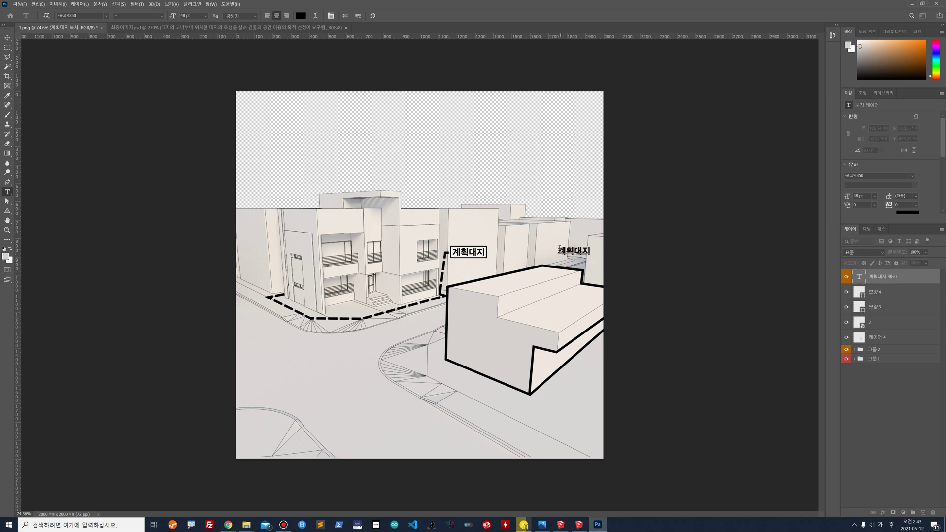
{"action": "key", "text": "ctrl+a"}
{"action": "type", "text": "주변 건ㅊ"}
{"action": "key", "text": "BackSpace"}
{"action": "type", "text": "ㅁ"}
{"action": "type", "text": "계획"}
{"action": "left_click", "coordinate": [7, 37]}
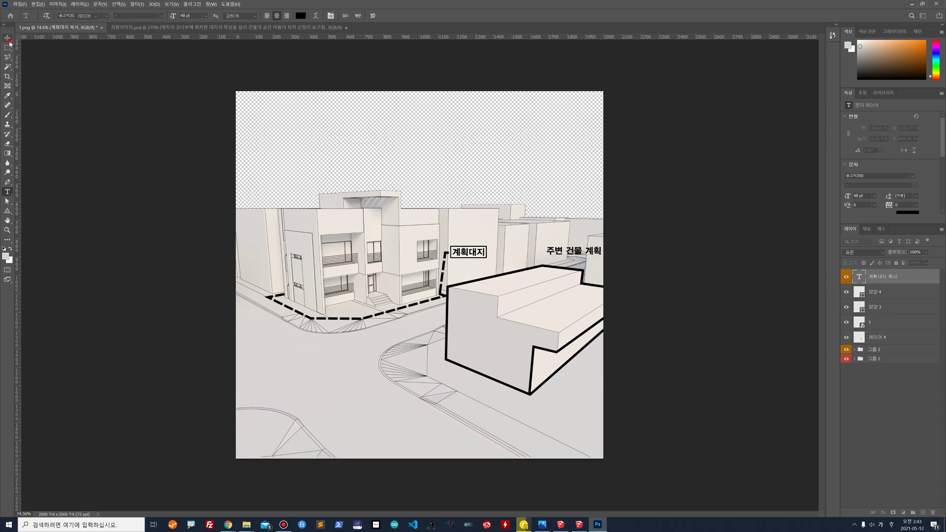
{"action": "left_click_drag", "start_coordinate": [577, 254], "coordinate": [510, 316]}
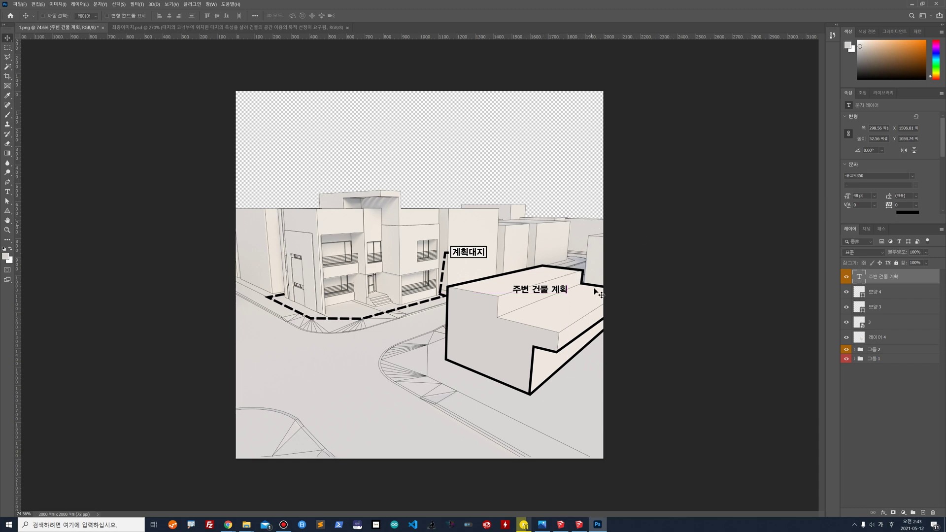
On a new layer, frame the 주변 건물 계획 text with a rectangular selection stroked 5 px in black, centred on its edge
{"action": "scroll", "coordinate": [586, 298], "scroll_direction": "up", "scroll_amount": 3}
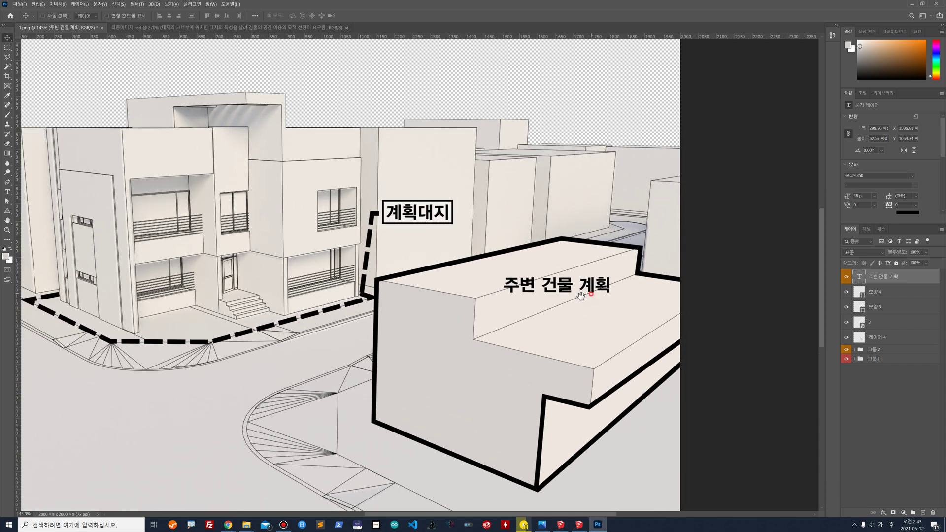
{"action": "left_click_drag", "start_coordinate": [587, 297], "coordinate": [546, 307]}
{"action": "left_click", "coordinate": [8, 48]}
{"action": "left_click_drag", "start_coordinate": [452, 280], "coordinate": [567, 307]}
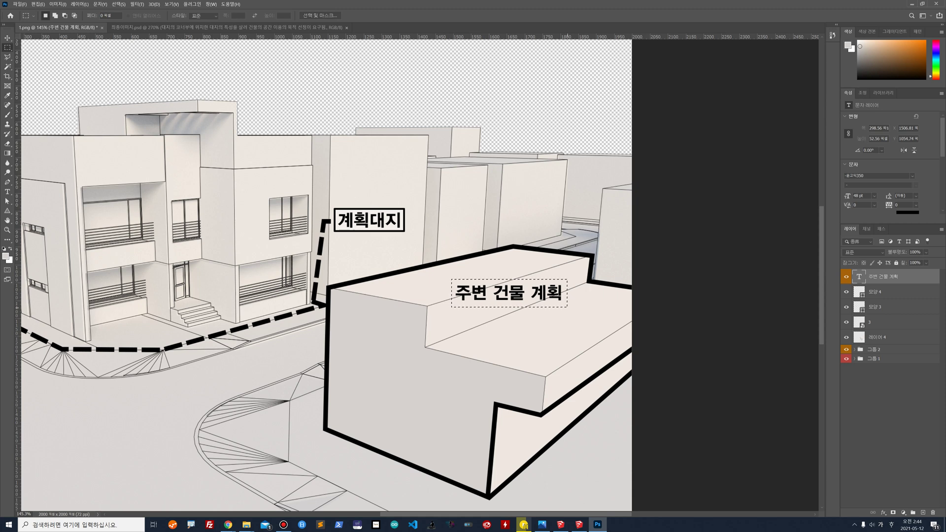
{"action": "left_click", "coordinate": [924, 513]}
{"action": "left_click", "coordinate": [37, 4]}
{"action": "left_click", "coordinate": [61, 119]}
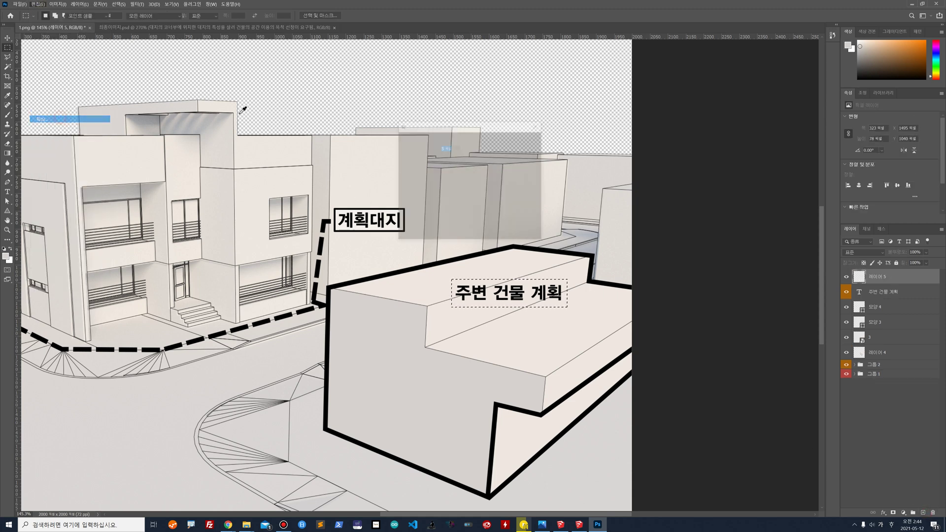
{"action": "left_click", "coordinate": [448, 164]}
{"action": "left_click_drag", "start_coordinate": [450, 165], "coordinate": [350, 241]}
{"action": "left_click", "coordinate": [530, 132]}
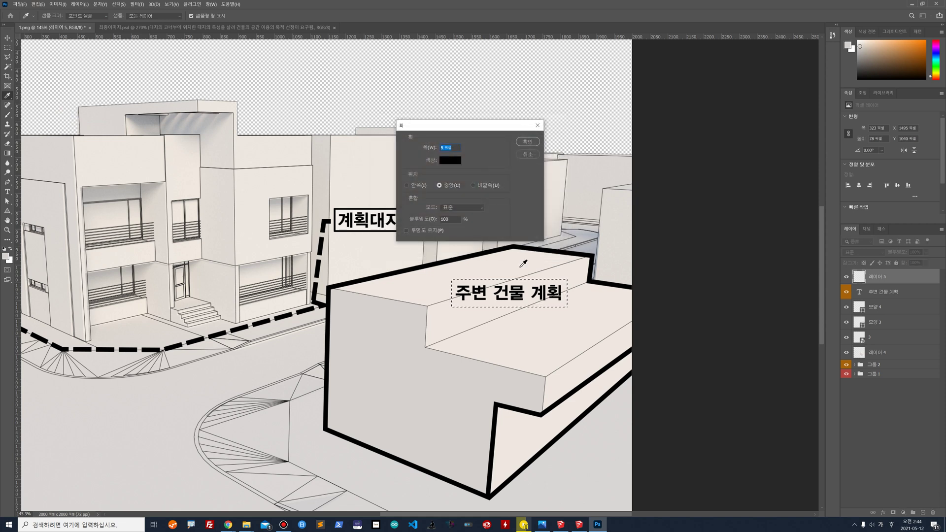
{"action": "left_click", "coordinate": [529, 142]}
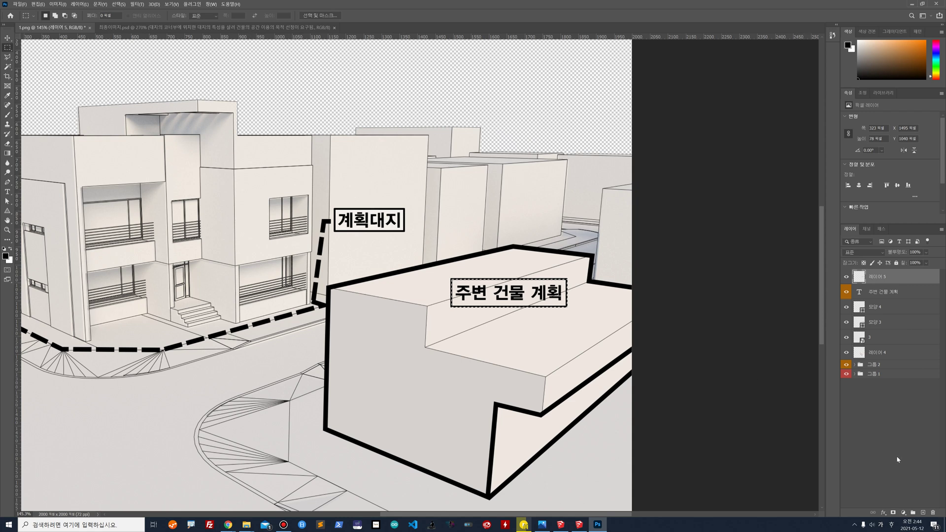
Add another new layer beneath the frame layer and fill the rectangular selection with white
{"action": "left_click", "coordinate": [921, 513]}
{"action": "left_click_drag", "start_coordinate": [885, 291], "coordinate": [884, 302]}
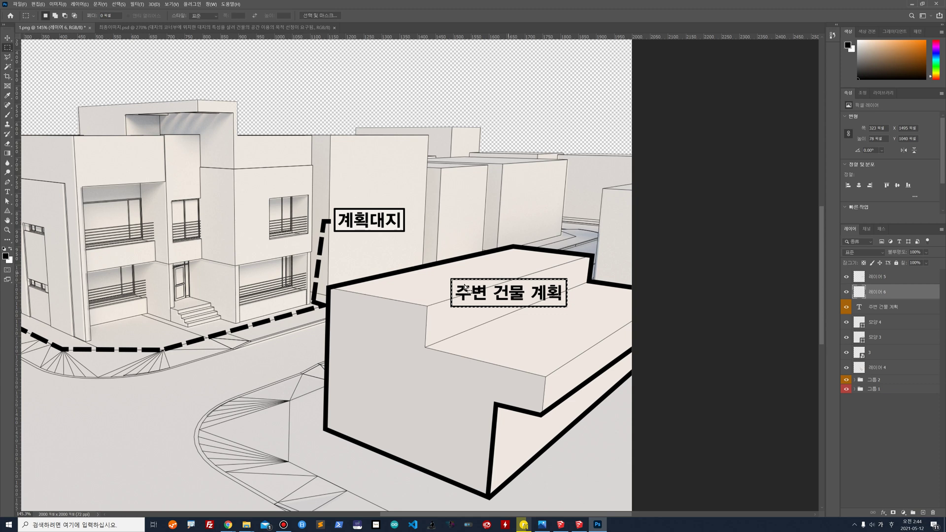
{"action": "left_click", "coordinate": [7, 38]}
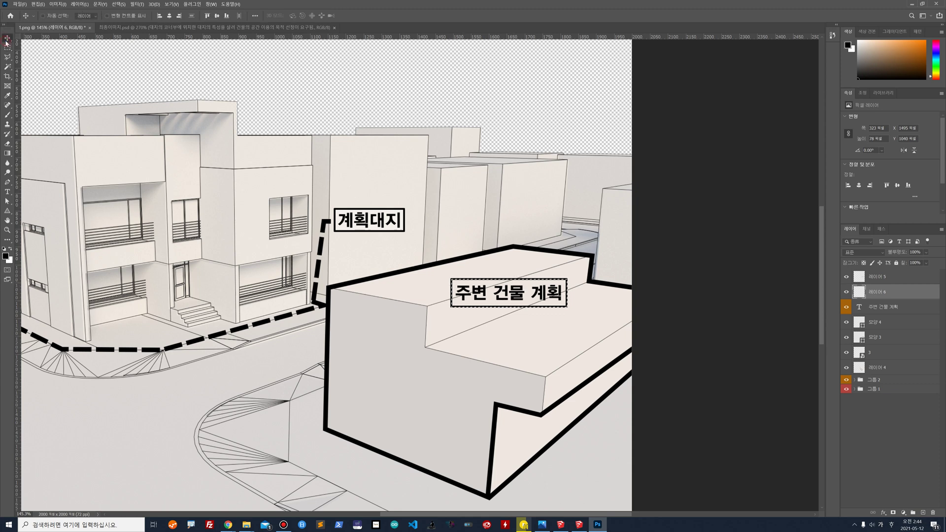
{"action": "left_click", "coordinate": [38, 4]}
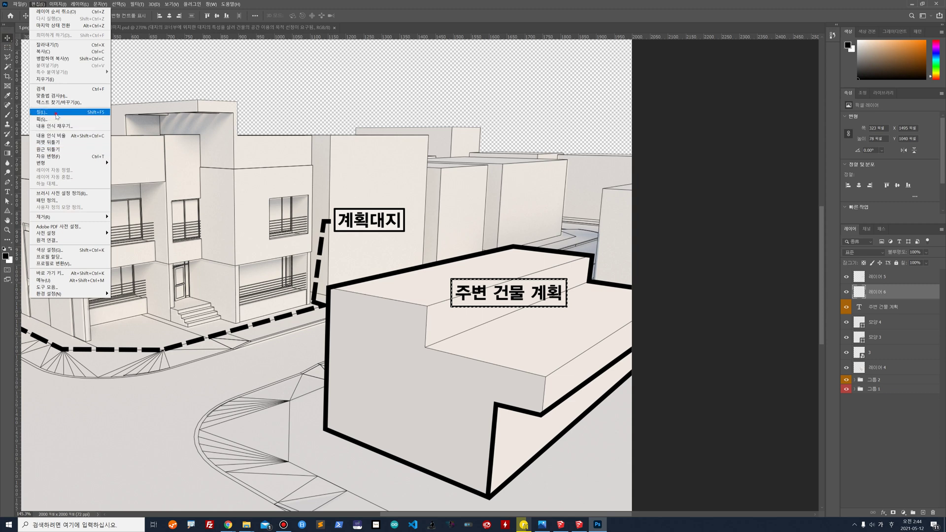
{"action": "left_click", "coordinate": [56, 116]}
{"action": "left_click", "coordinate": [486, 148]}
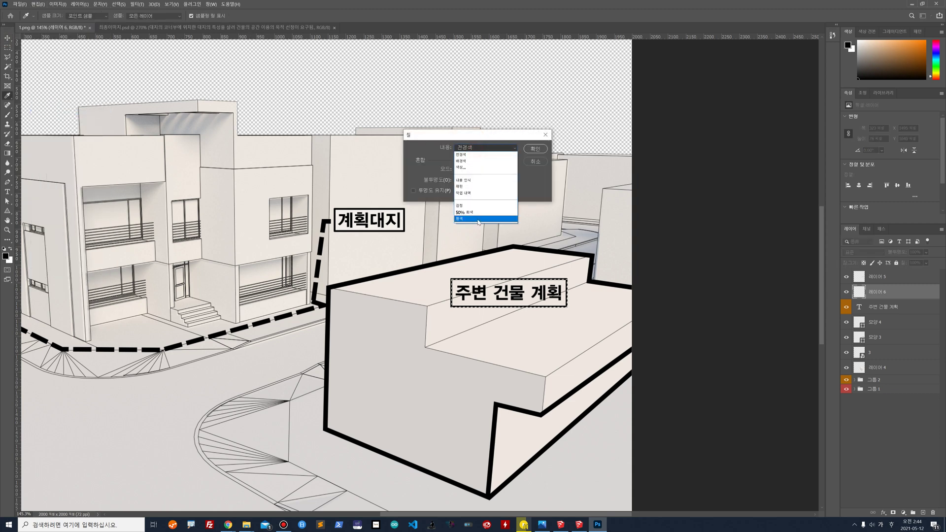
{"action": "left_click", "coordinate": [478, 218]}
{"action": "left_click", "coordinate": [535, 148]}
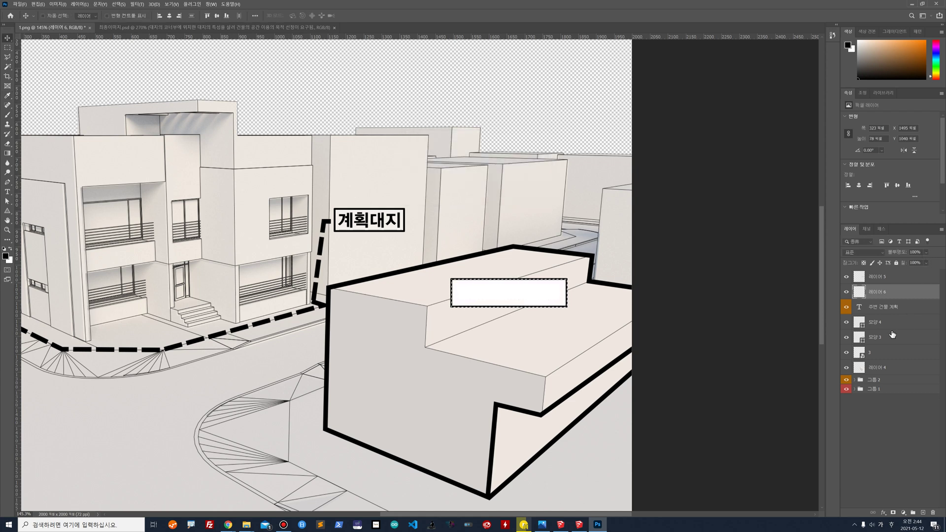
Move the 주변 건물 계획 text layer to the top, set the white fill layer's opacity to 54%, and deselect
{"action": "left_click_drag", "start_coordinate": [889, 308], "coordinate": [883, 274]}
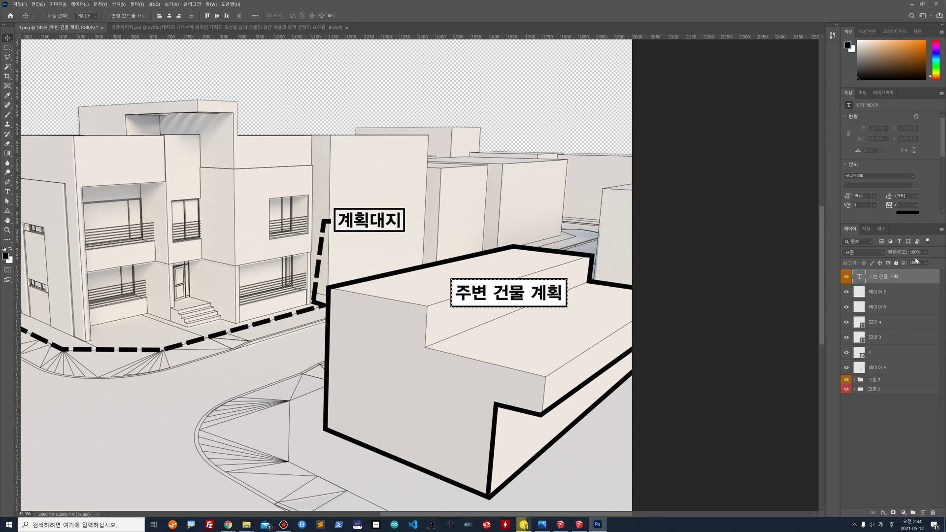
{"action": "left_click", "coordinate": [880, 308]}
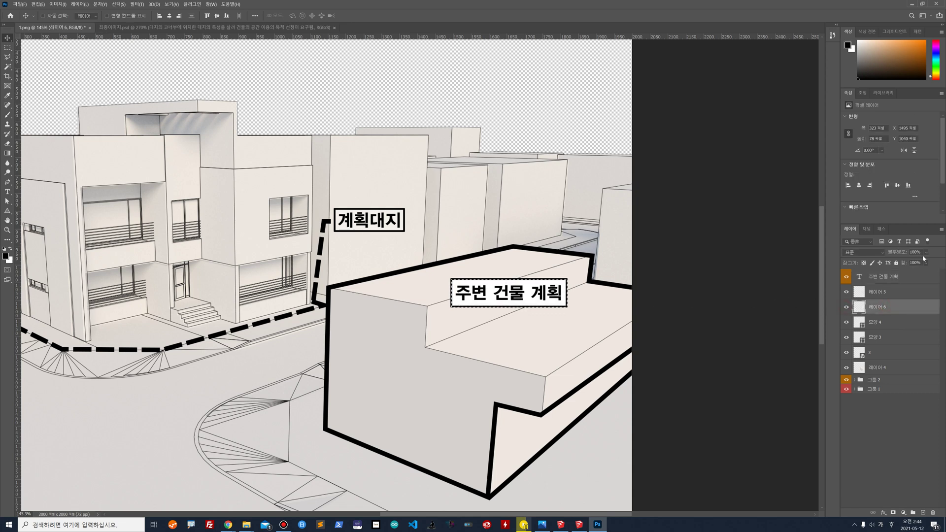
{"action": "left_click_drag", "start_coordinate": [926, 253], "coordinate": [924, 264]}
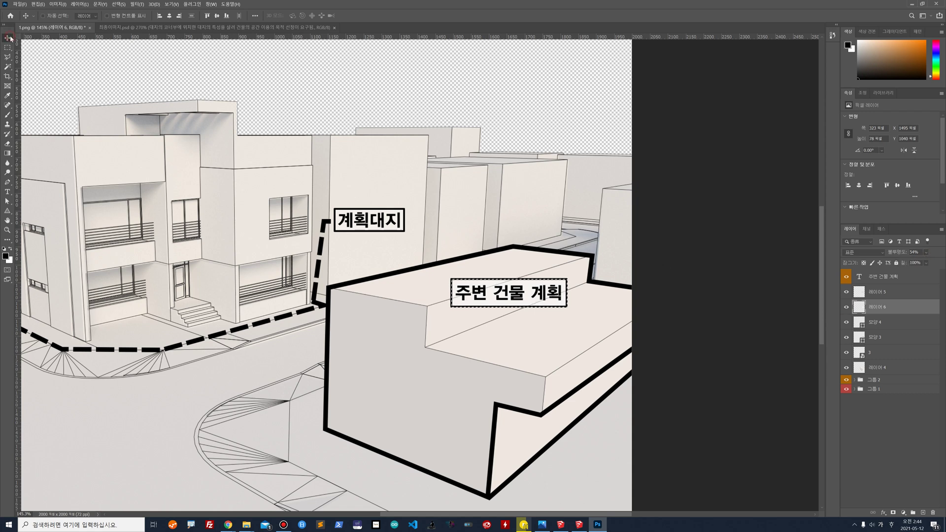
{"action": "key", "text": "ctrl+d"}
Following the area label in 최종이미지.psd, duplicate the 주변 건물 계획 text just below its frame and change the copy to 300m2
{"action": "left_click", "coordinate": [132, 28]}
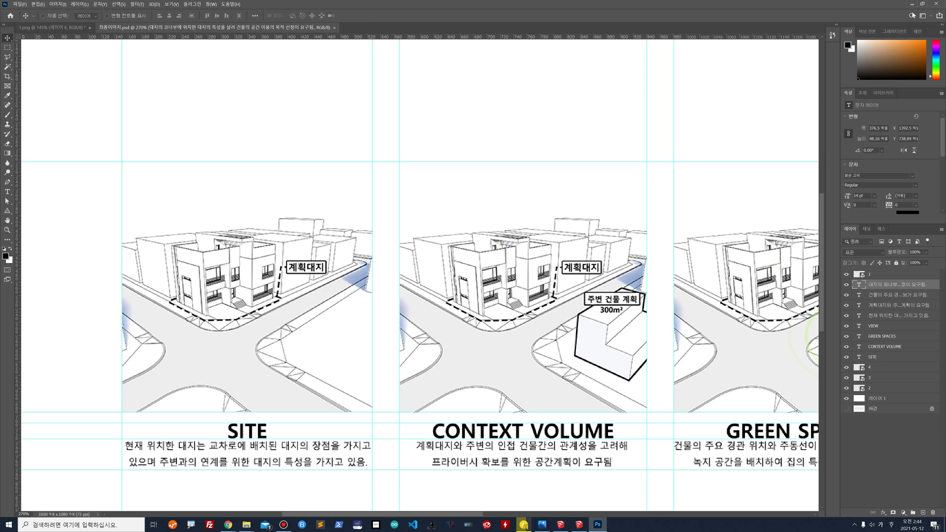
{"action": "left_click", "coordinate": [42, 29]}
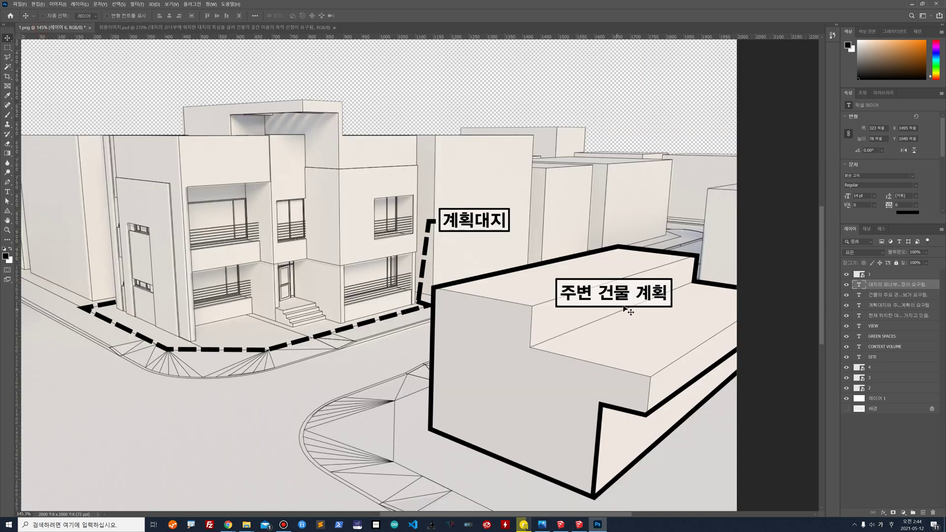
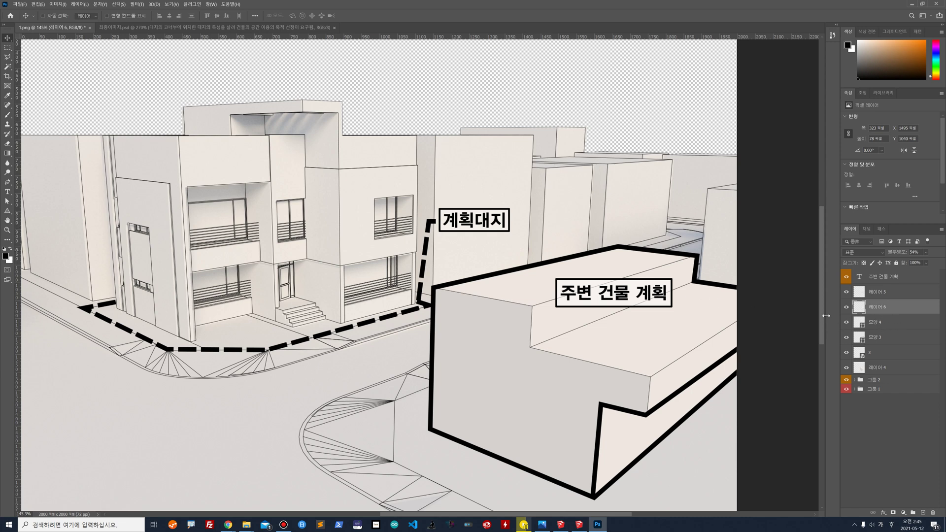
{"action": "left_click", "coordinate": [884, 277]}
{"action": "left_click_drag", "start_coordinate": [622, 297], "coordinate": [619, 324]}
{"action": "key", "text": "t"}
{"action": "left_click_drag", "start_coordinate": [565, 320], "coordinate": [676, 322]}
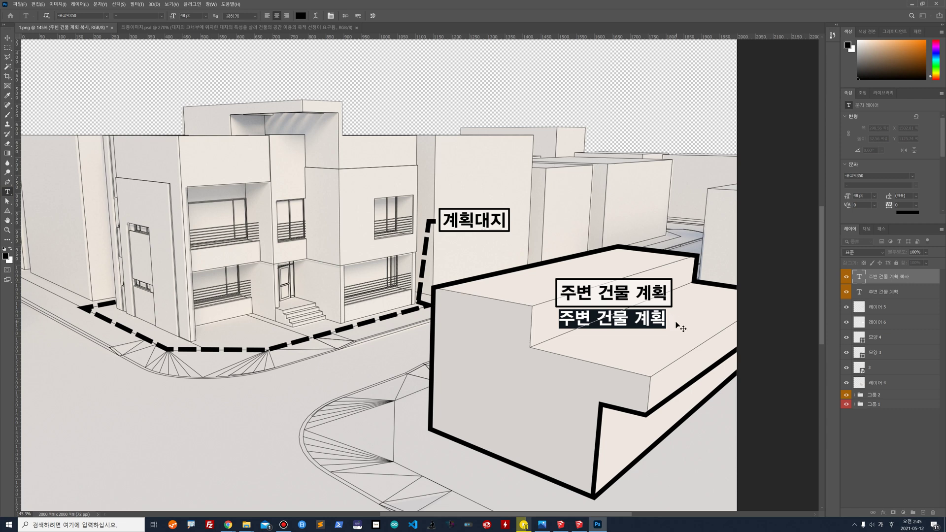
{"action": "type", "text": "300"}
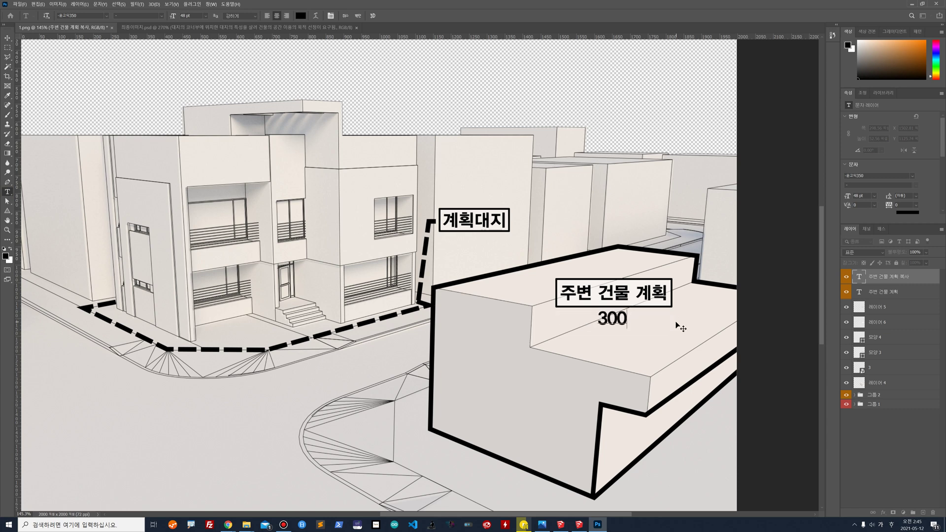
{"action": "type", "text": "ㅡ"}
{"action": "key", "text": "BackSpace"}
{"action": "type", "text": "m2"}
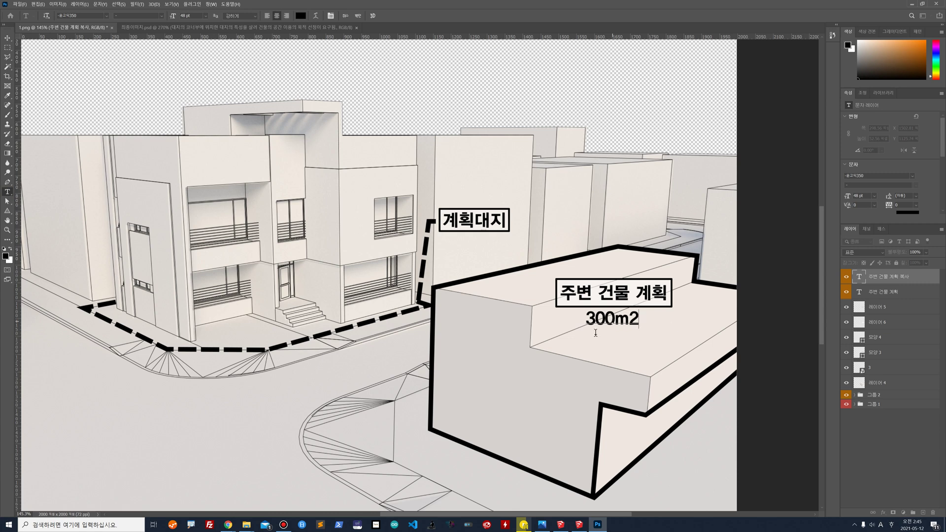
Switch to Chrome, search the web for square meter, copy the ㎡ symbol from the results and return to Photoshop
{"action": "mouse_move", "coordinate": [232, 522]}
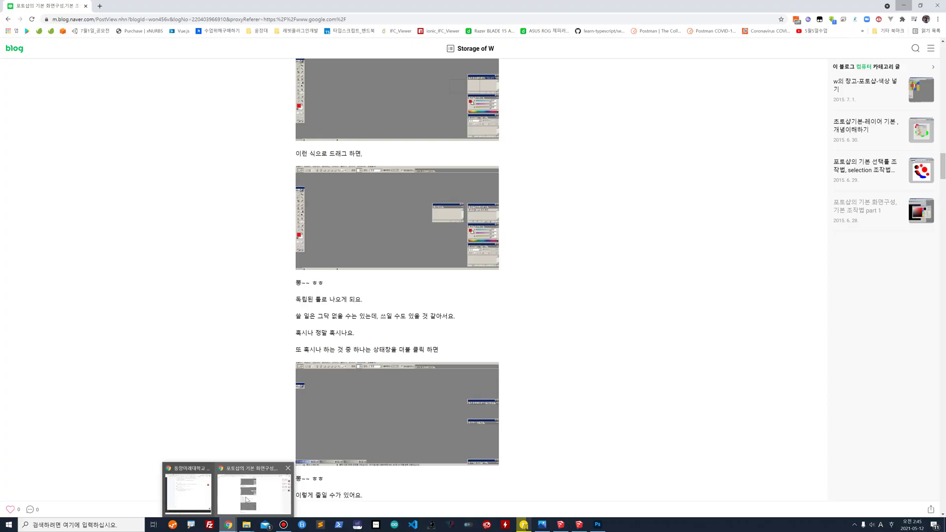
{"action": "left_click", "coordinate": [246, 497]}
{"action": "left_click", "coordinate": [114, 20]}
{"action": "type", "text": "ㄴㅂ"}
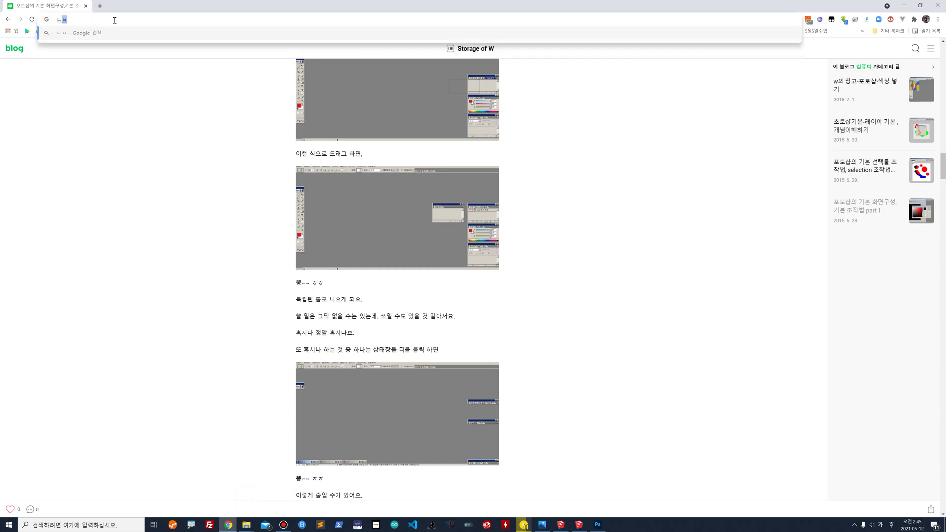
{"action": "key", "text": "Escape"}
{"action": "key", "text": "Hangul"}
{"action": "type", "text": "sq"}
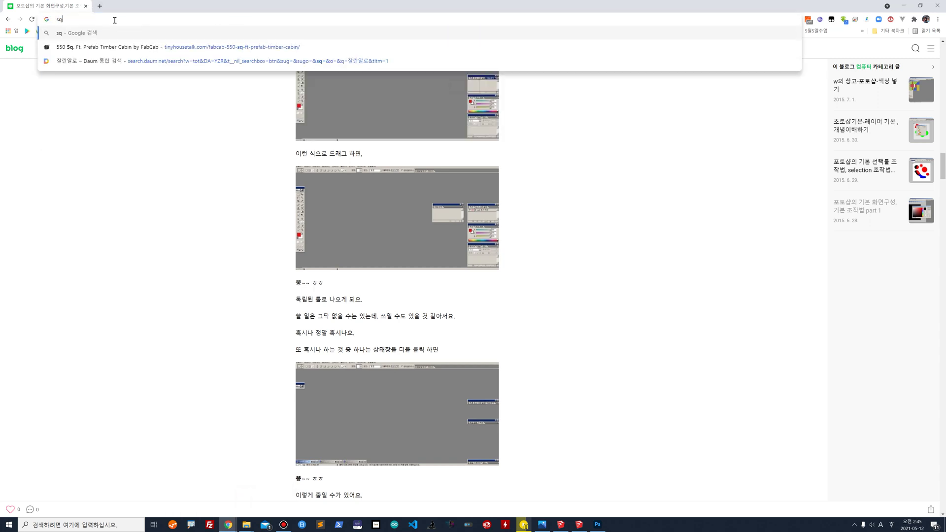
{"action": "type", "text": "uare"}
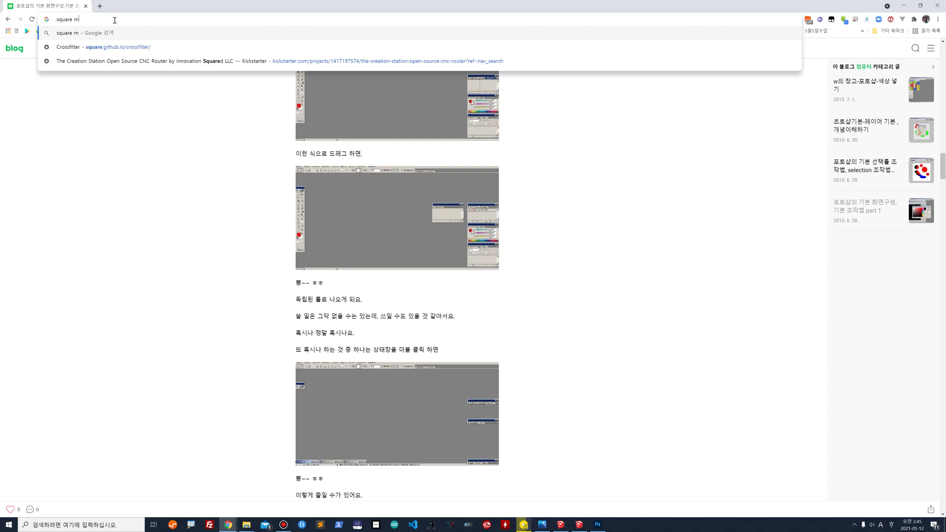
{"action": "type", "text": " meter"}
{"action": "key", "text": "Return"}
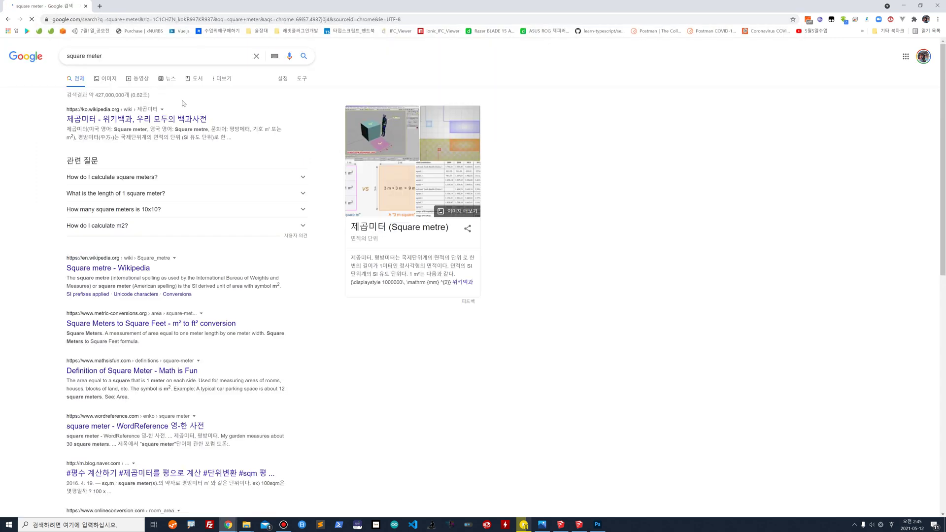
{"action": "left_click_drag", "start_coordinate": [270, 130], "coordinate": [265, 131]}
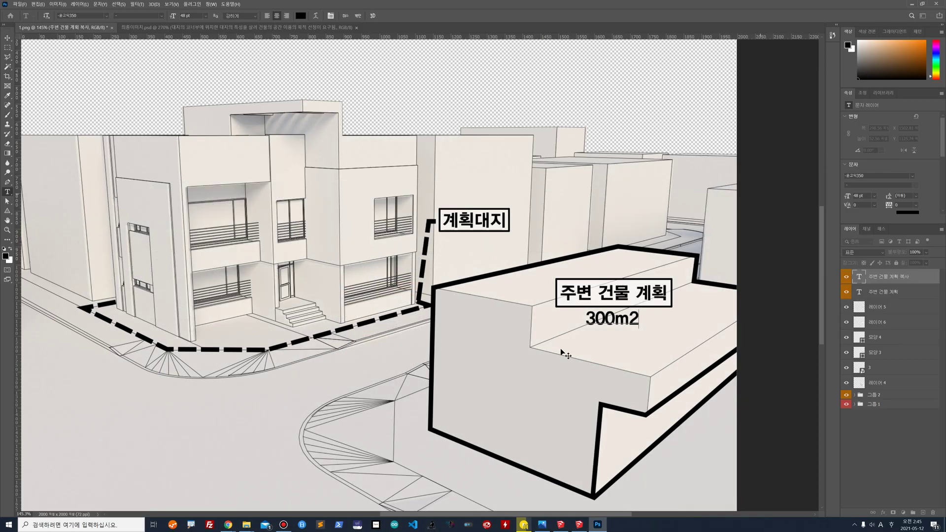
{"action": "left_click", "coordinate": [903, 6]}
Replace the m2 in the area label with the ㎡ symbol, leaving no space after 300
{"action": "left_click_drag", "start_coordinate": [638, 318], "coordinate": [620, 320]}
{"action": "type", "text": "㎡"}
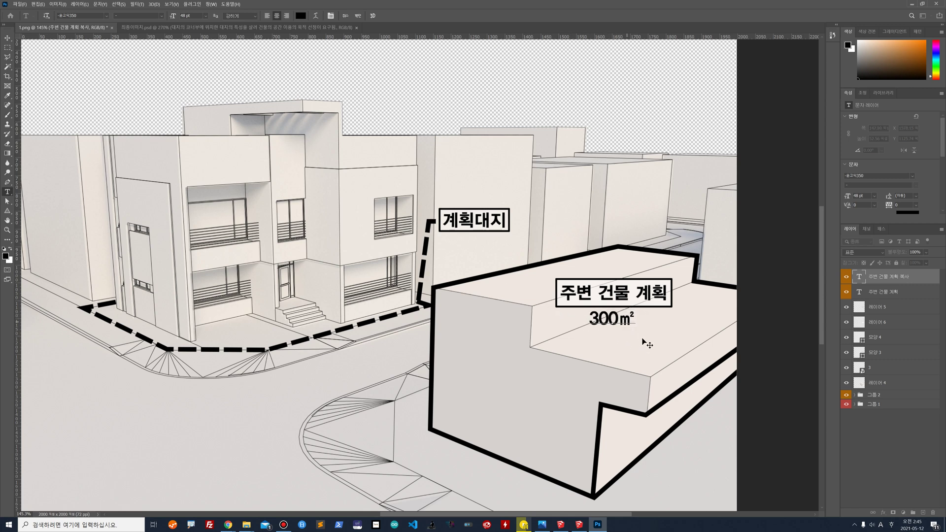
{"action": "key", "text": "Left"}
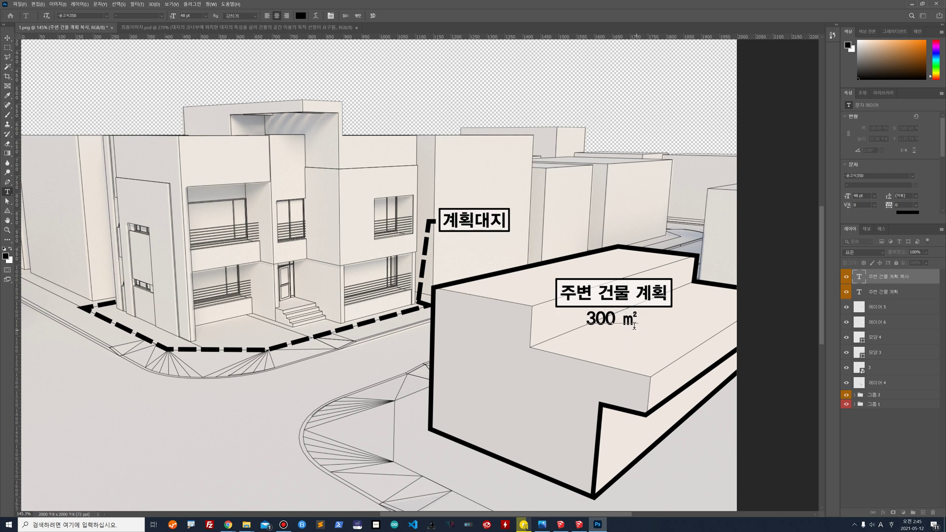
{"action": "key", "text": "BackSpace"}
Set the font size of the 300㎡ label to 40 pt and finish the text edit
{"action": "left_click_drag", "start_coordinate": [635, 321], "coordinate": [582, 321]}
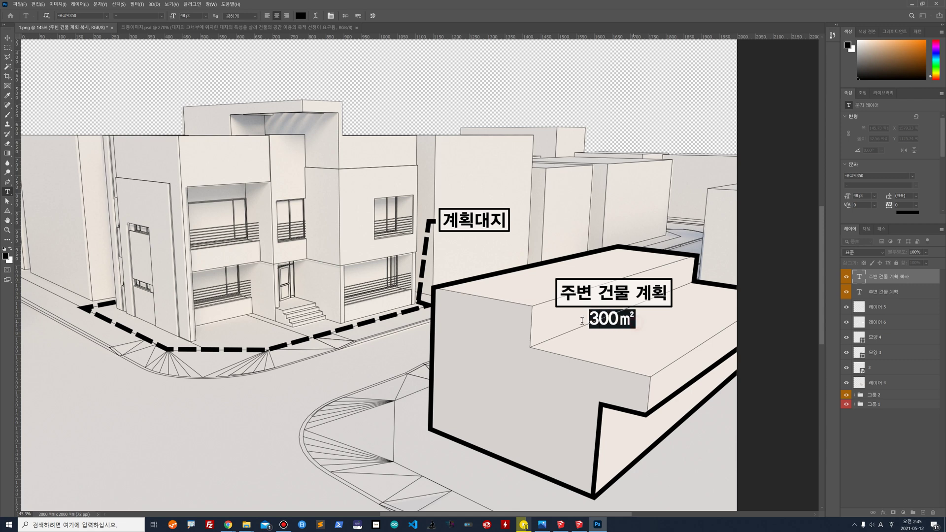
{"action": "left_click", "coordinate": [206, 16]}
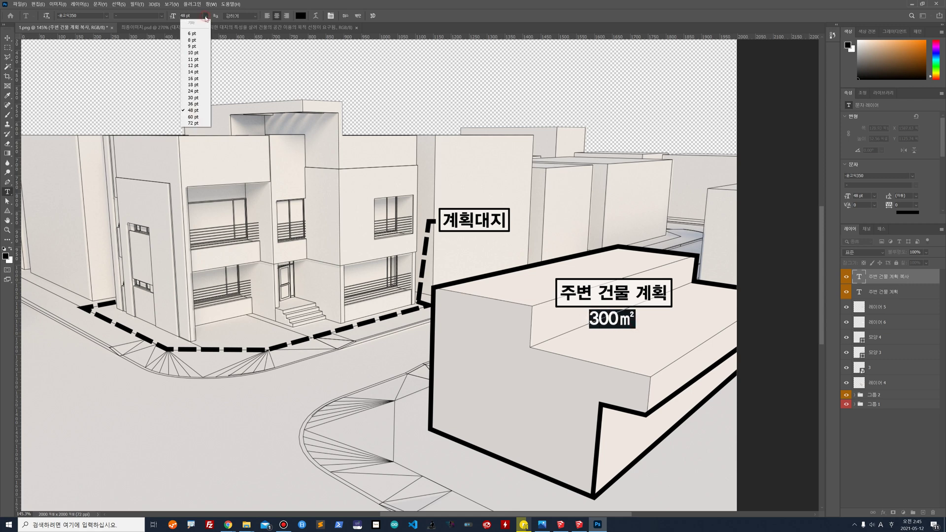
{"action": "left_click", "coordinate": [193, 104]}
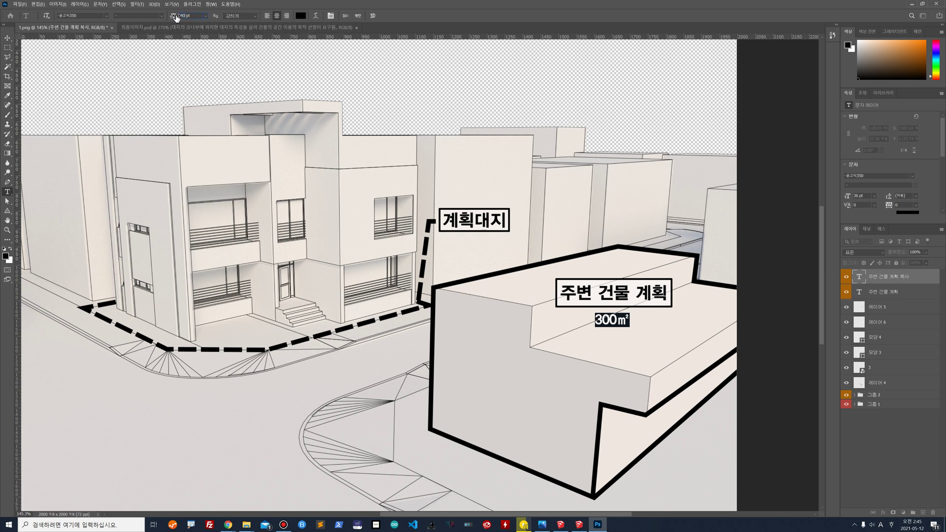
{"action": "left_click_drag", "start_coordinate": [176, 18], "coordinate": [177, 18]}
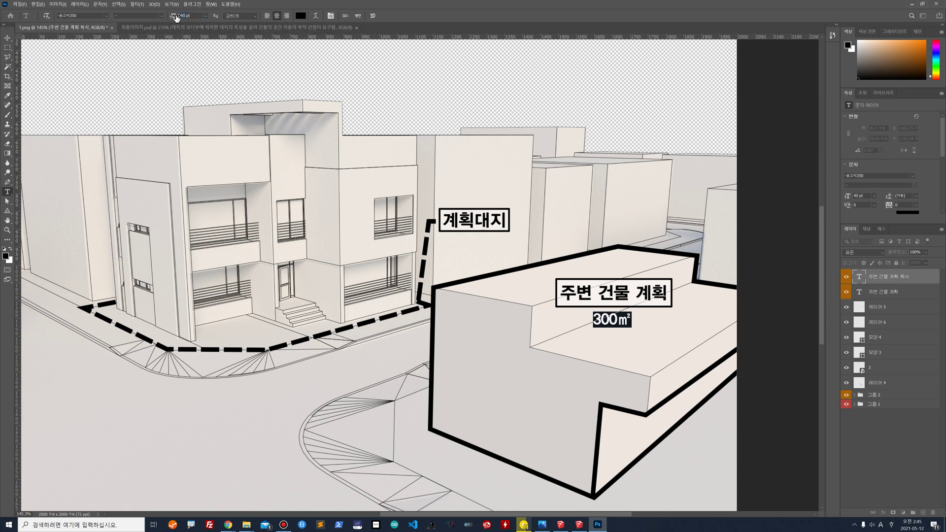
{"action": "left_click", "coordinate": [8, 38]}
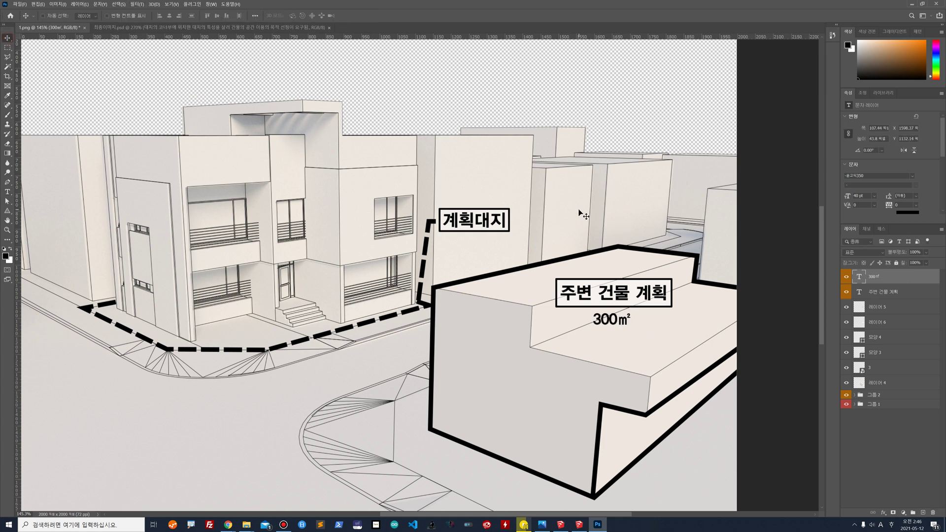
Group the layers from 레이어 4 up to the 300㎡ text and give the new group a yellow colour label
{"action": "scroll", "coordinate": [486, 255], "scroll_direction": "down", "scroll_amount": 3}
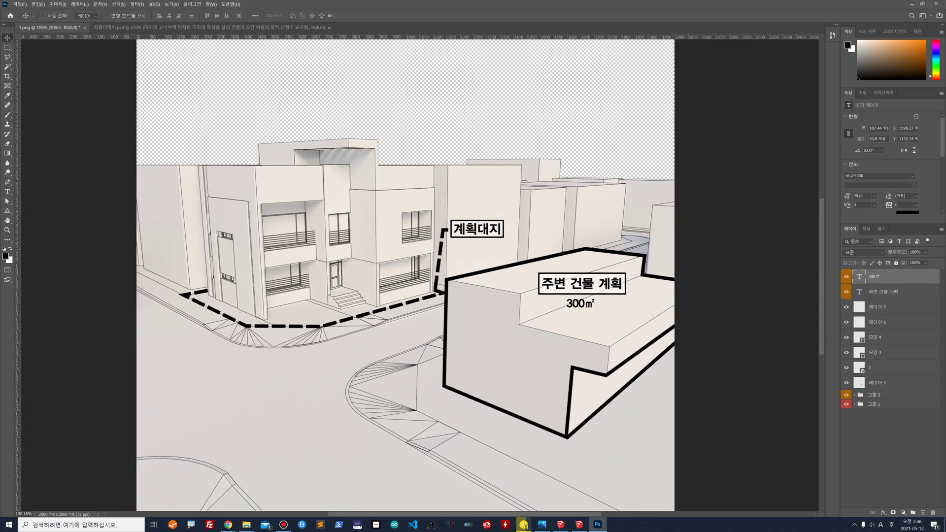
{"action": "left_click", "coordinate": [889, 383]}
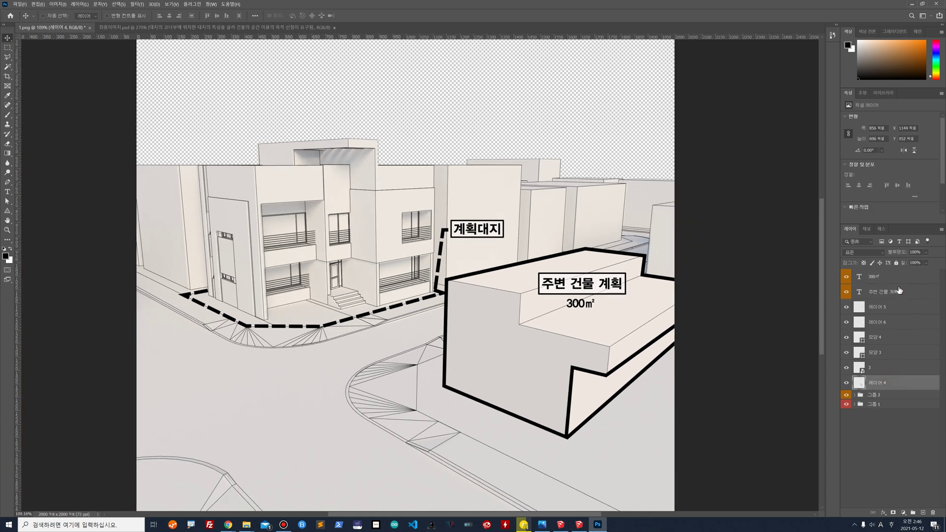
{"action": "left_click", "coordinate": [902, 279], "text": "shift"}
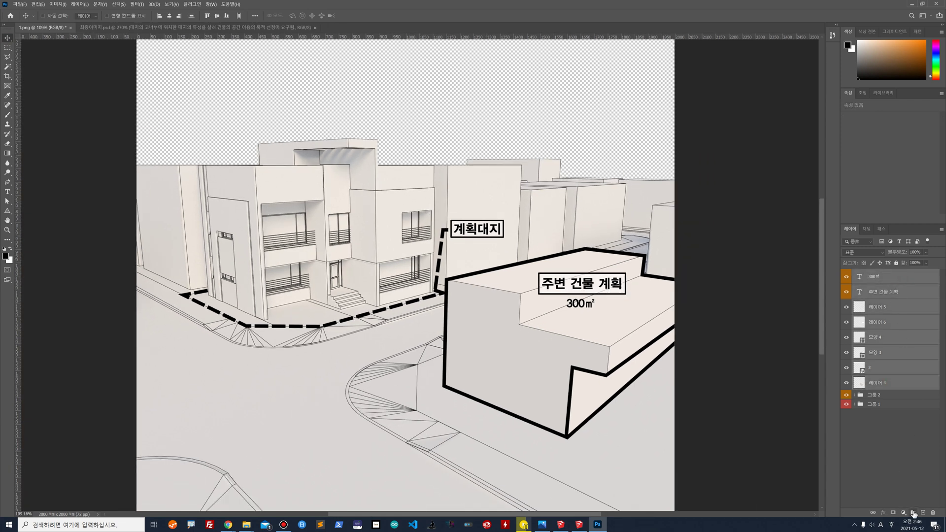
{"action": "left_click", "coordinate": [913, 513]}
{"action": "right_click", "coordinate": [889, 275]}
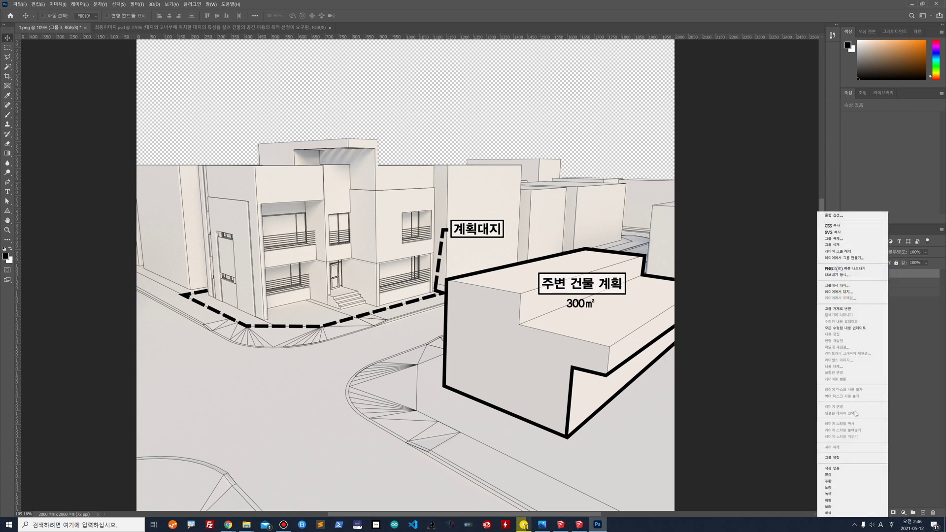
{"action": "left_click", "coordinate": [844, 487]}
{"action": "left_click", "coordinate": [870, 431]}
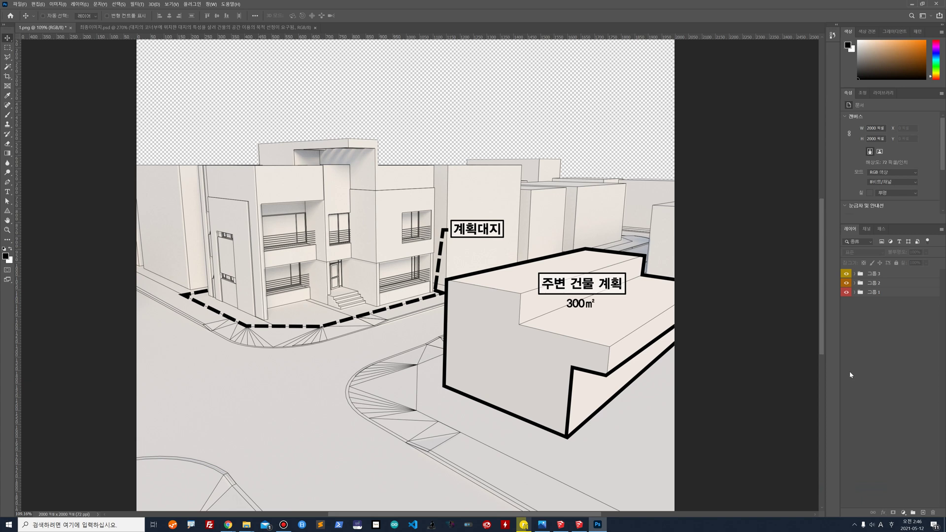
Check the new group's visibility and review the GREEN SPACES and VIEW diagrams in 최종이미지.psd
{"action": "left_click", "coordinate": [847, 273]}
{"action": "left_click", "coordinate": [847, 274]}
{"action": "left_click", "coordinate": [128, 28]}
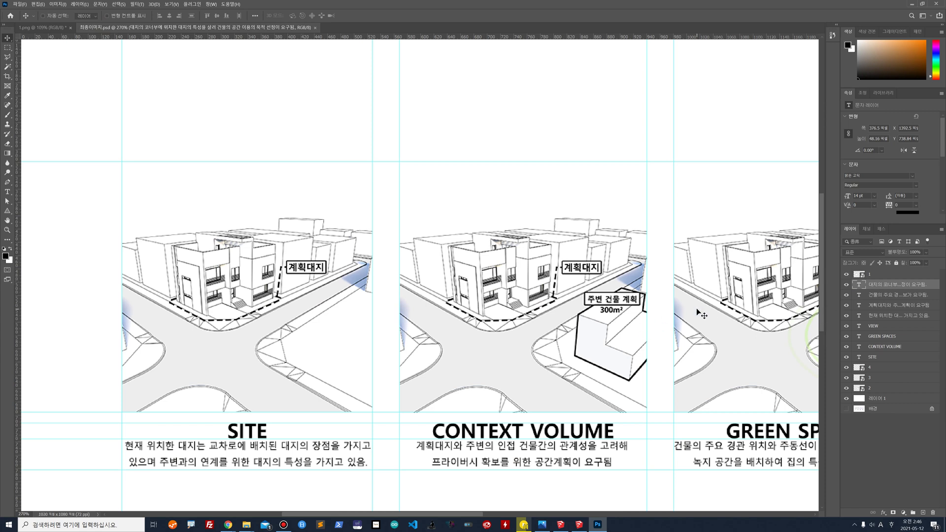
{"action": "left_click_drag", "start_coordinate": [700, 308], "coordinate": [448, 301]}
{"action": "scroll", "coordinate": [504, 364], "scroll_direction": "right", "scroll_amount": 5}
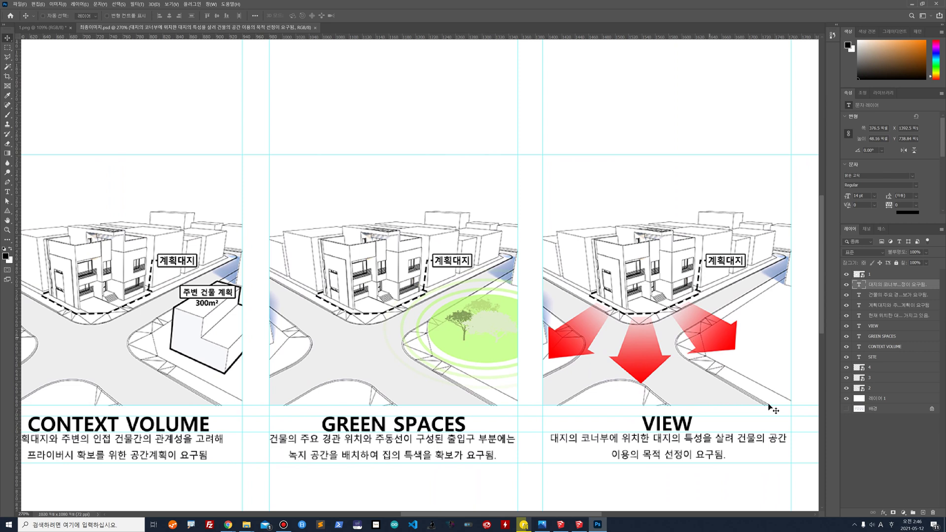
Return to the 1.png document and save it on the computer as 1.psd, with layers, in the 11주차_실습용 folder
{"action": "left_click", "coordinate": [52, 28]}
{"action": "left_click", "coordinate": [20, 6]}
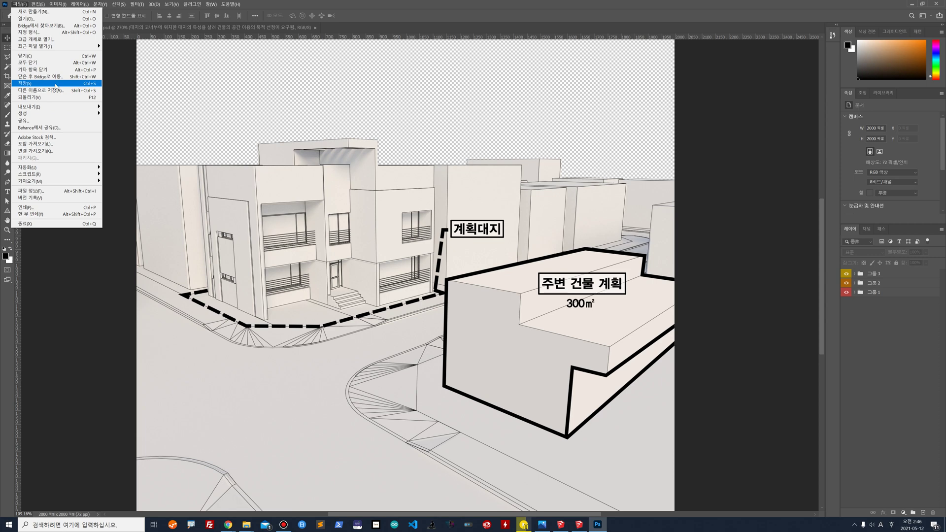
{"action": "left_click", "coordinate": [55, 85]}
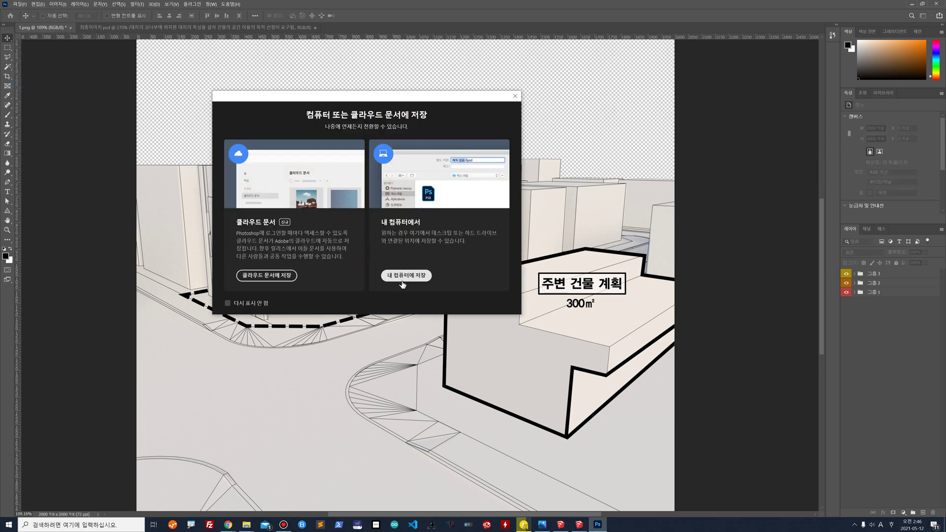
{"action": "left_click", "coordinate": [403, 276]}
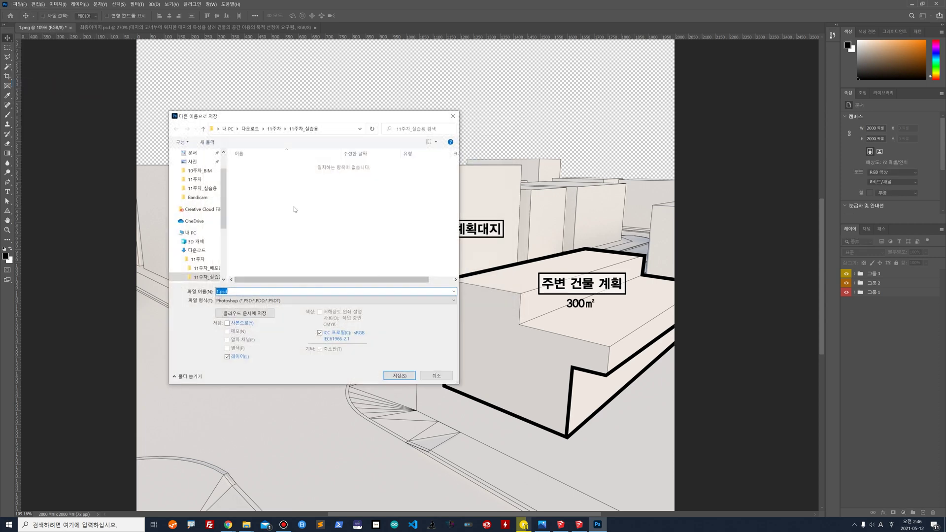
{"action": "left_click", "coordinate": [397, 376]}
{"action": "left_click", "coordinate": [569, 155]}
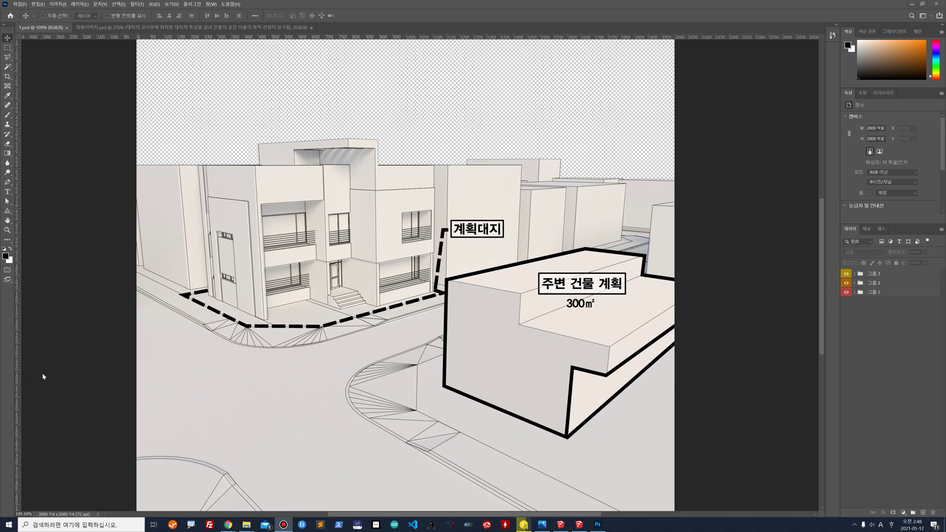
Switch to File Explorer and browse the 11주차_배포용폴더 folder to 배포용 > 나무이미지 to examine the tree images
{"action": "mouse_move", "coordinate": [246, 525]}
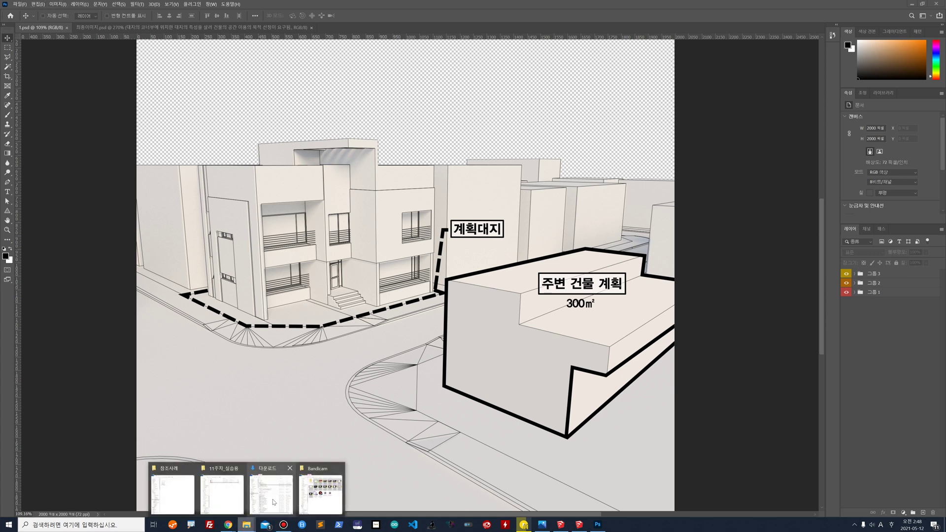
{"action": "left_click", "coordinate": [224, 498]}
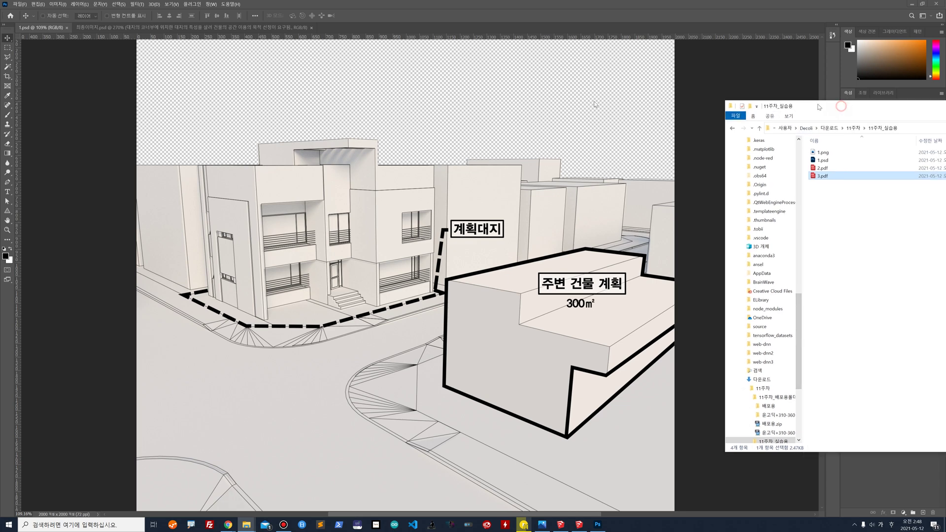
{"action": "left_click_drag", "start_coordinate": [857, 110], "coordinate": [287, 108]}
{"action": "left_click", "coordinate": [308, 129]}
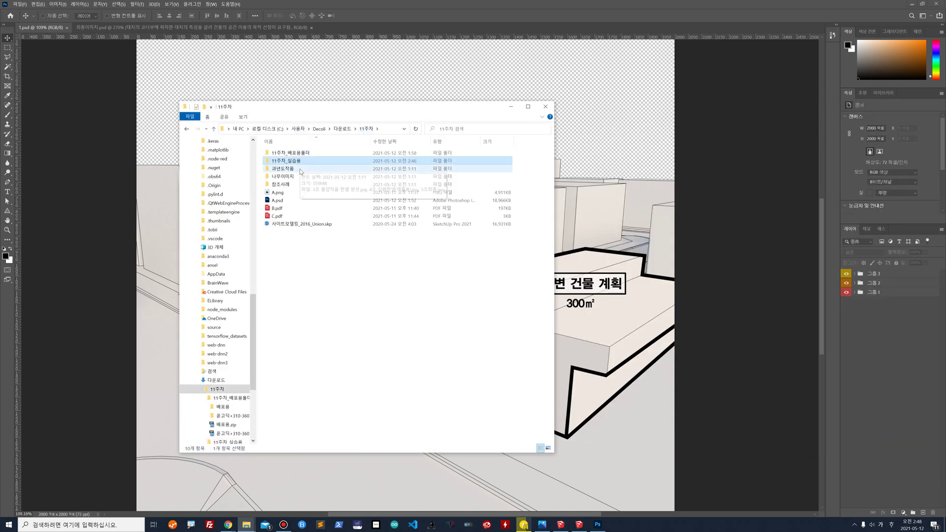
{"action": "double_click", "coordinate": [305, 154]}
{"action": "double_click", "coordinate": [305, 154]}
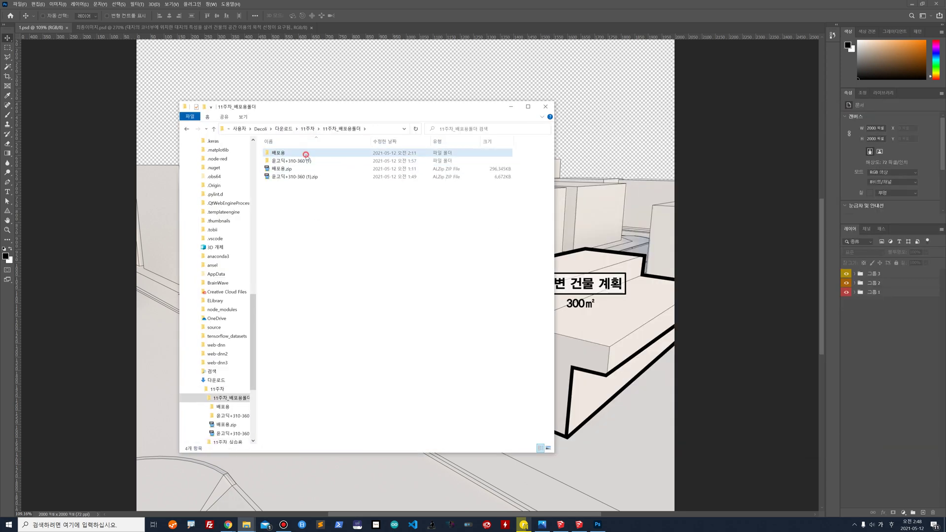
{"action": "double_click", "coordinate": [295, 161]}
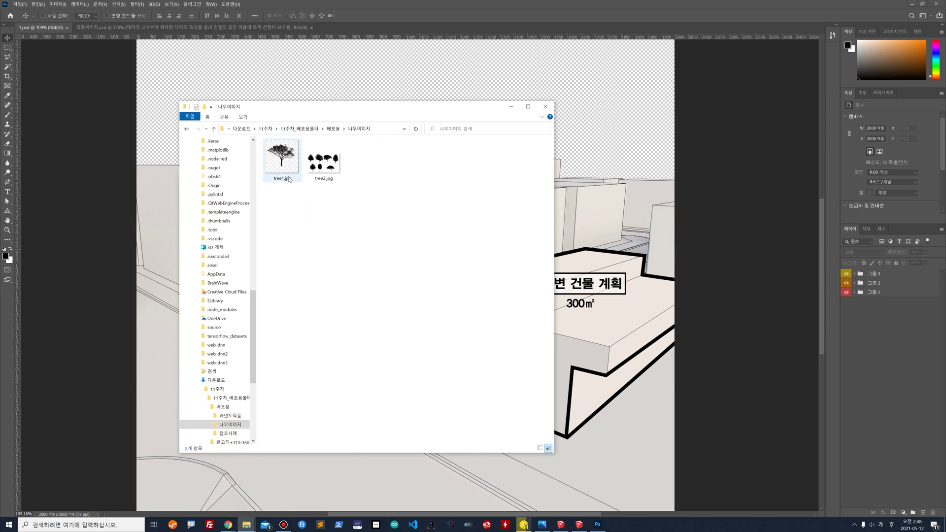
{"action": "left_click_drag", "start_coordinate": [293, 167], "coordinate": [306, 204]}
Open tree1.jpg and tree2.jpg from the 배포용 > 나무이미지 folder in Photoshop
{"action": "left_click", "coordinate": [20, 4]}
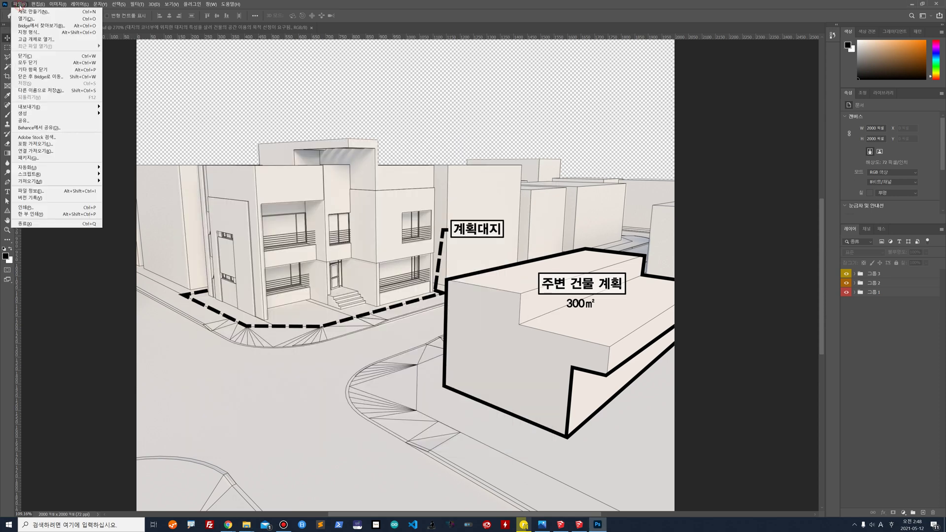
{"action": "left_click", "coordinate": [24, 18]}
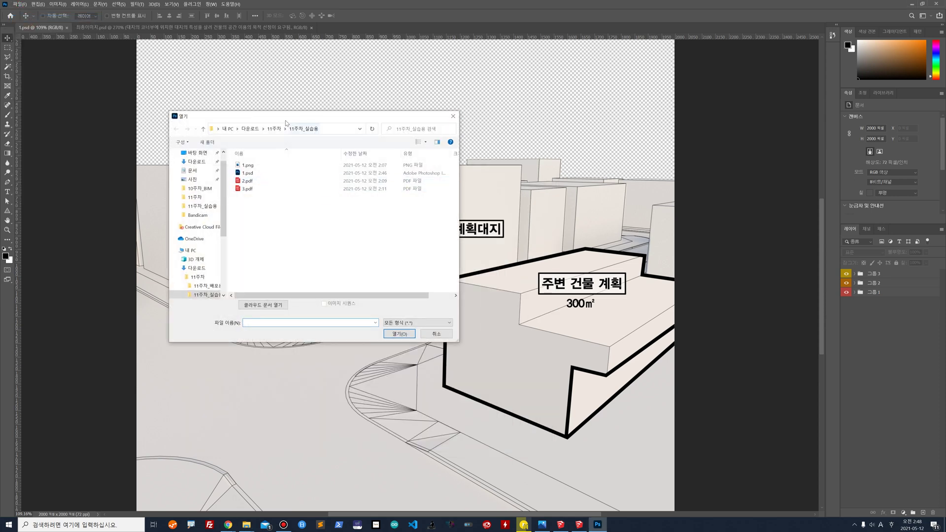
{"action": "left_click", "coordinate": [274, 129]}
{"action": "double_click", "coordinate": [273, 166]}
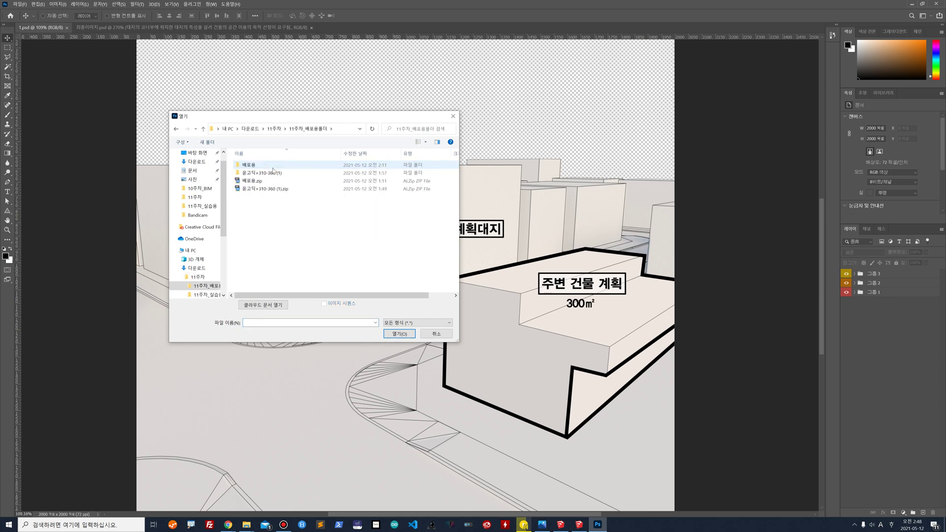
{"action": "double_click", "coordinate": [266, 173]}
{"action": "double_click", "coordinate": [266, 173]}
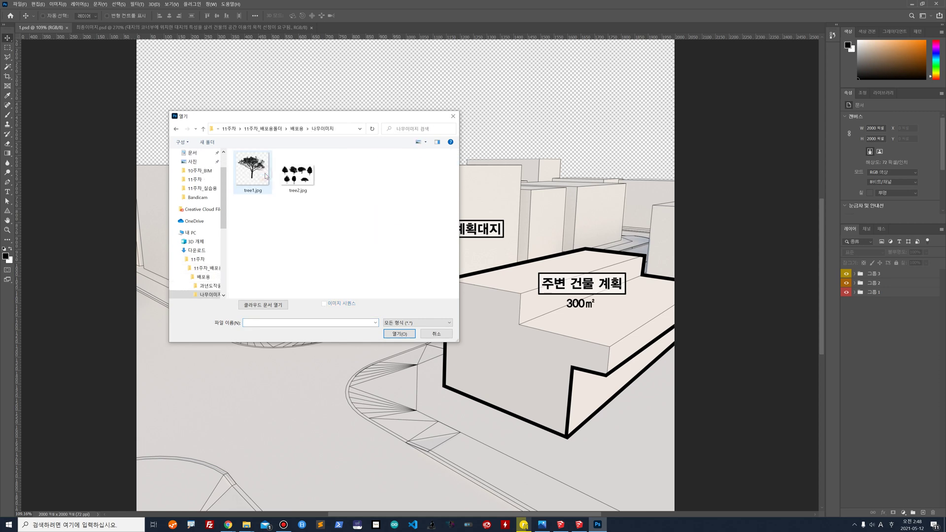
{"action": "left_click_drag", "start_coordinate": [321, 214], "coordinate": [235, 151]}
{"action": "left_click", "coordinate": [398, 333]}
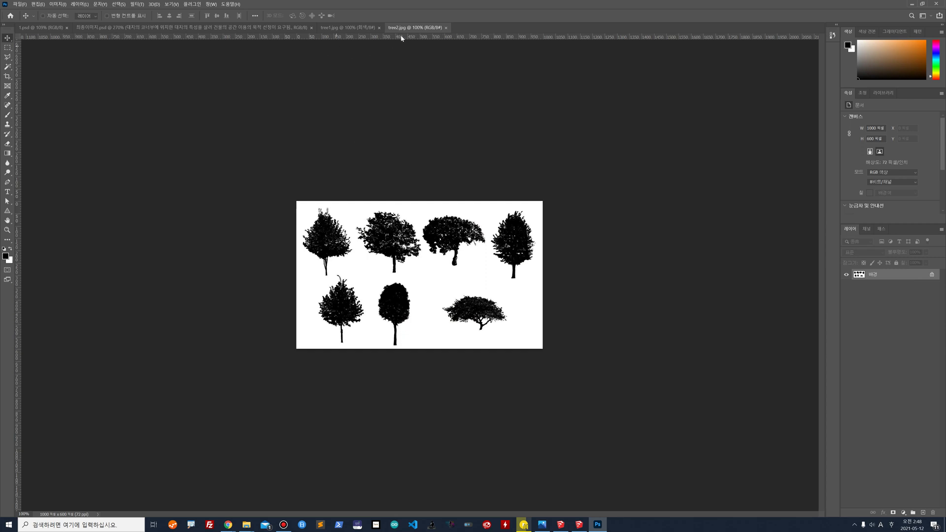
Crop tree2.jpg to the wide flat-crowned tree in the lower-right corner of the image, about 342 × 264 px
{"action": "left_click", "coordinate": [7, 77]}
{"action": "left_click_drag", "start_coordinate": [295, 279], "coordinate": [366, 280]}
{"action": "left_click_drag", "start_coordinate": [420, 202], "coordinate": [423, 242]}
{"action": "left_click_drag", "start_coordinate": [475, 276], "coordinate": [449, 279]}
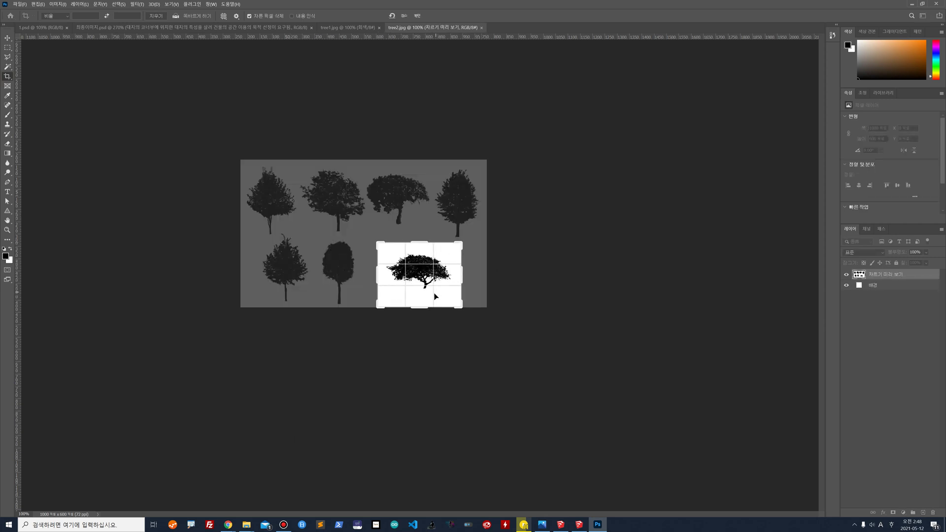
{"action": "key", "text": "Return"}
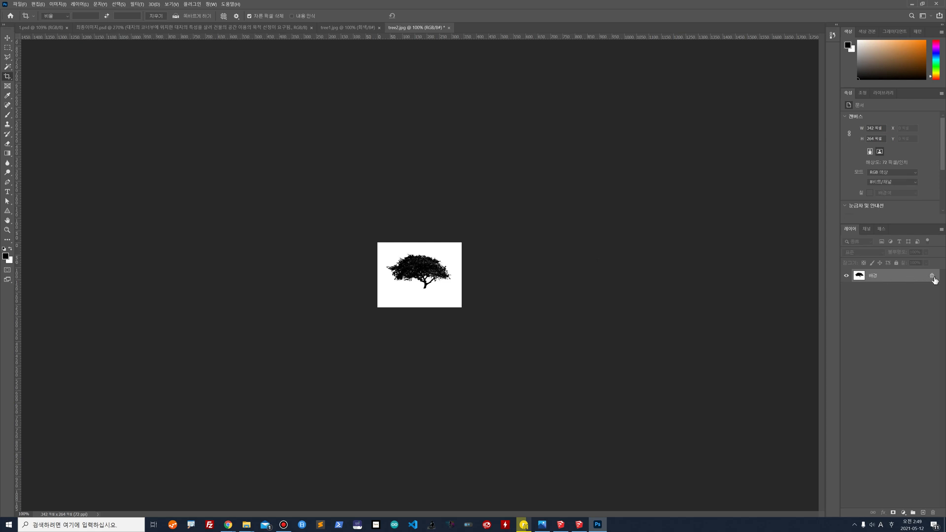
Convert the cropped tree's background to 레이어 0 and select all its white areas with a non-contiguous Magic Wand selection
{"action": "double_click", "coordinate": [914, 281]}
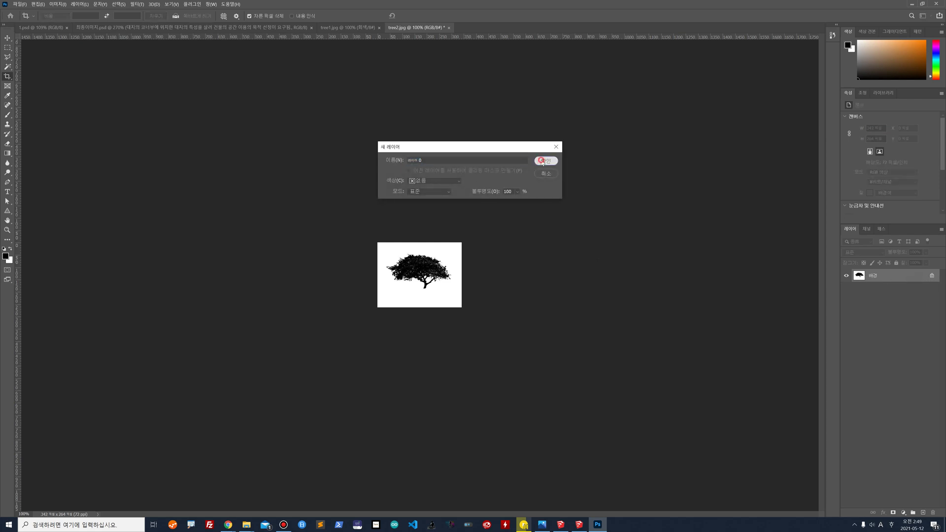
{"action": "left_click", "coordinate": [543, 161]}
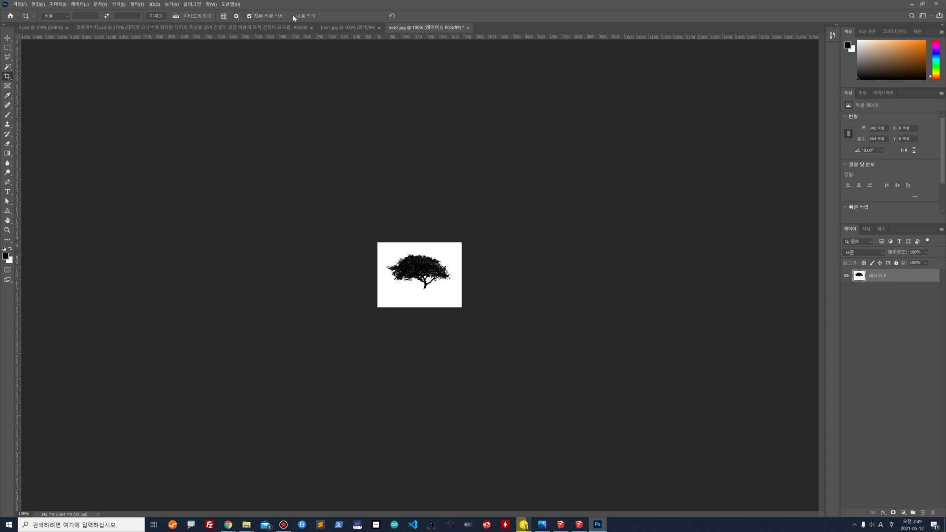
{"action": "left_click", "coordinate": [7, 68]}
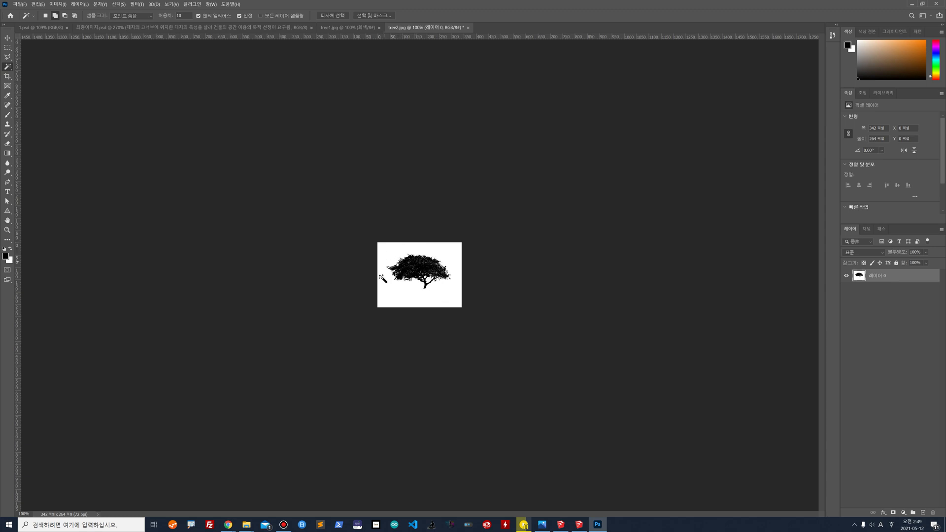
{"action": "left_click", "coordinate": [410, 298]}
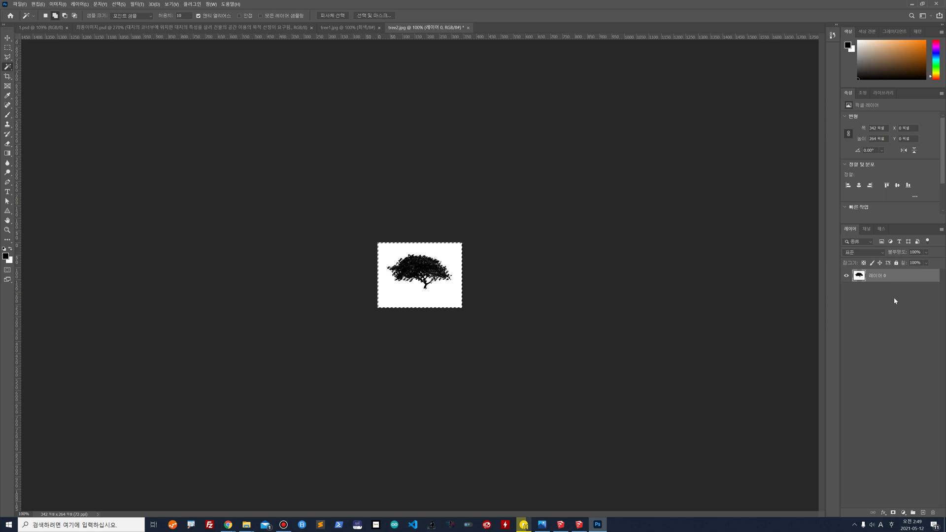
Try masking the tree layer with the white-area selection, and undo the mask
{"action": "left_click", "coordinate": [894, 513]}
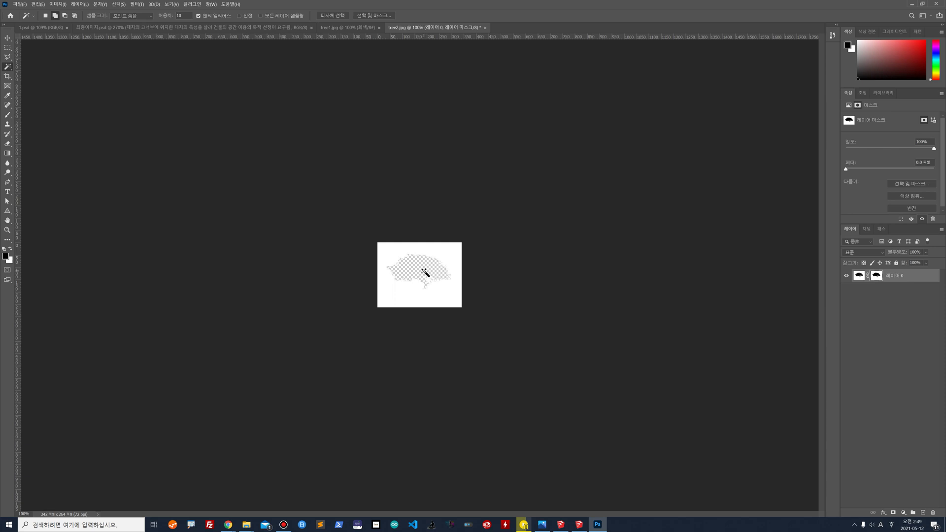
{"action": "key", "text": "ctrl+z"}
{"action": "key", "text": "ctrl+z"}
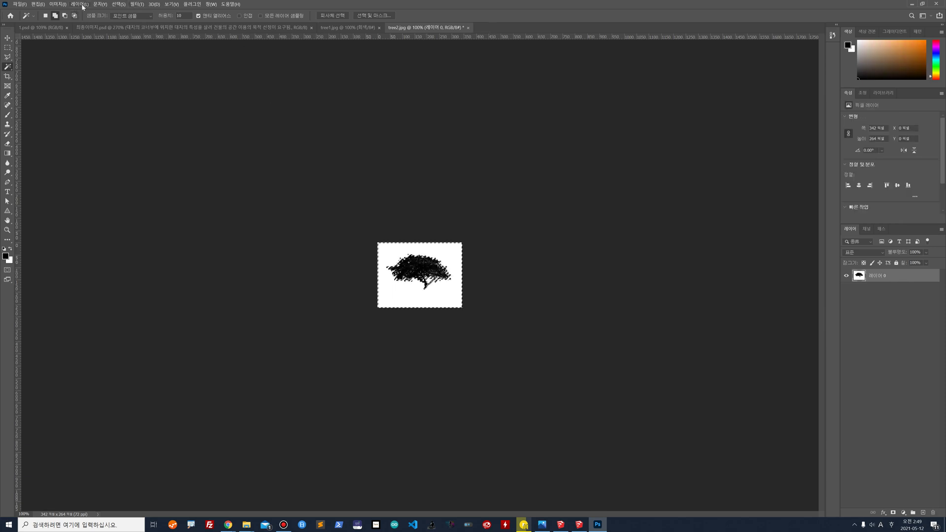
Invert the selection to the tree silhouette and add it as a layer mask on 레이어 0
{"action": "left_click", "coordinate": [38, 4]}
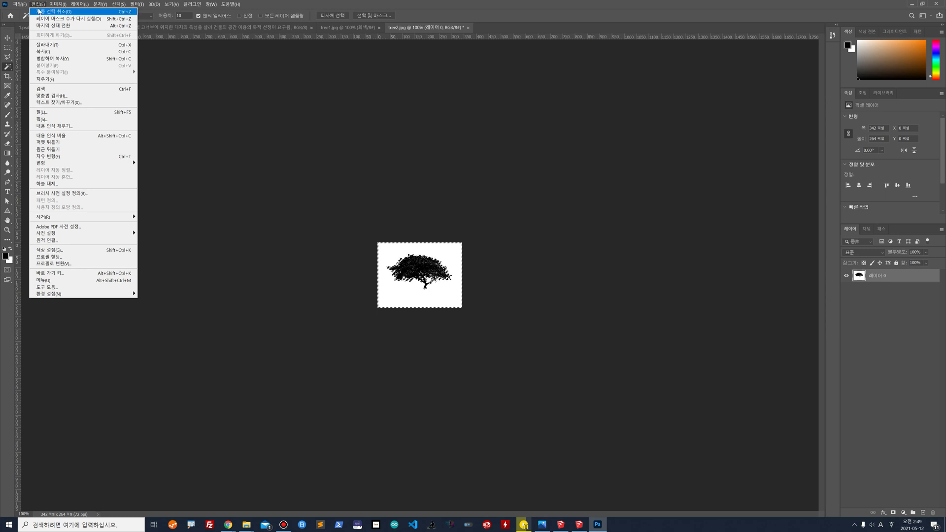
{"action": "mouse_move", "coordinate": [128, 5]}
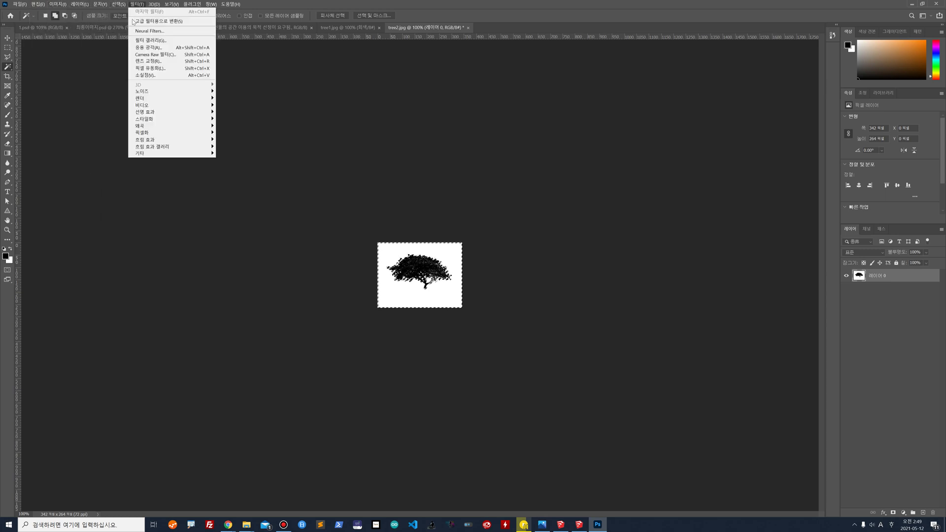
{"action": "left_click", "coordinate": [123, 33]}
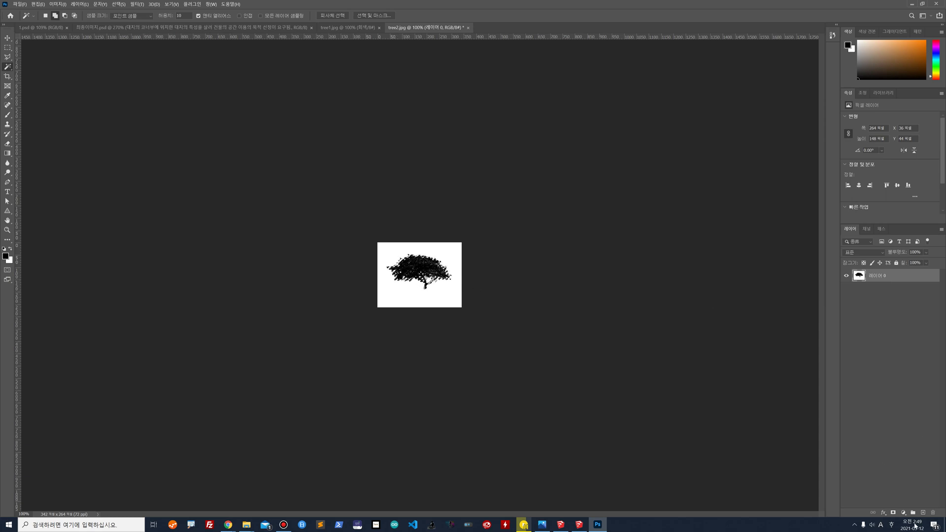
{"action": "left_click", "coordinate": [894, 513]}
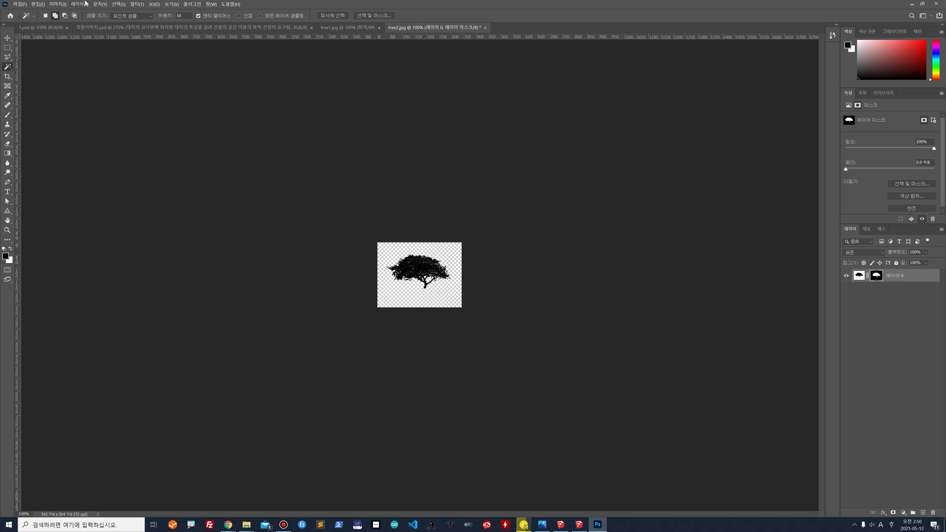
Add an empty layer above the masked tree layer 레이어 0 and merge the two layers into one
{"action": "left_click", "coordinate": [924, 513]}
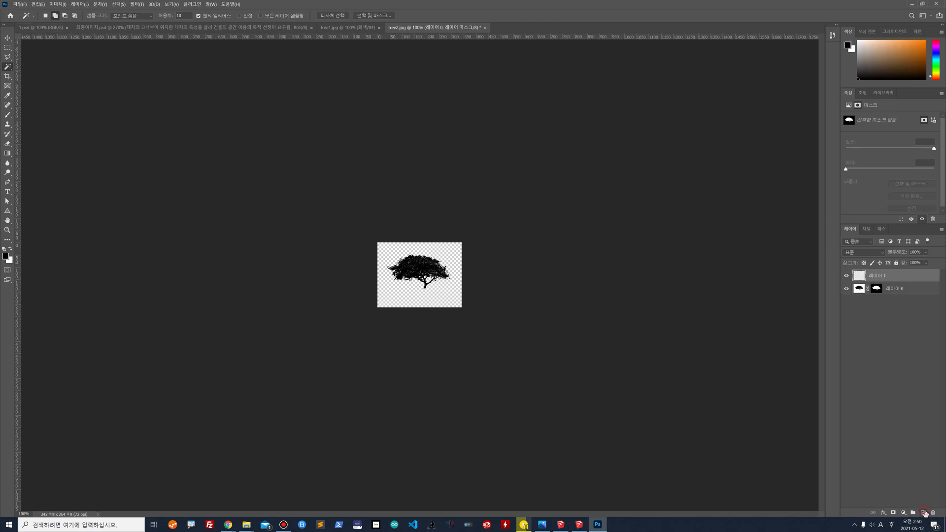
{"action": "left_click", "coordinate": [911, 290]}
{"action": "left_click", "coordinate": [909, 279], "text": "shift"}
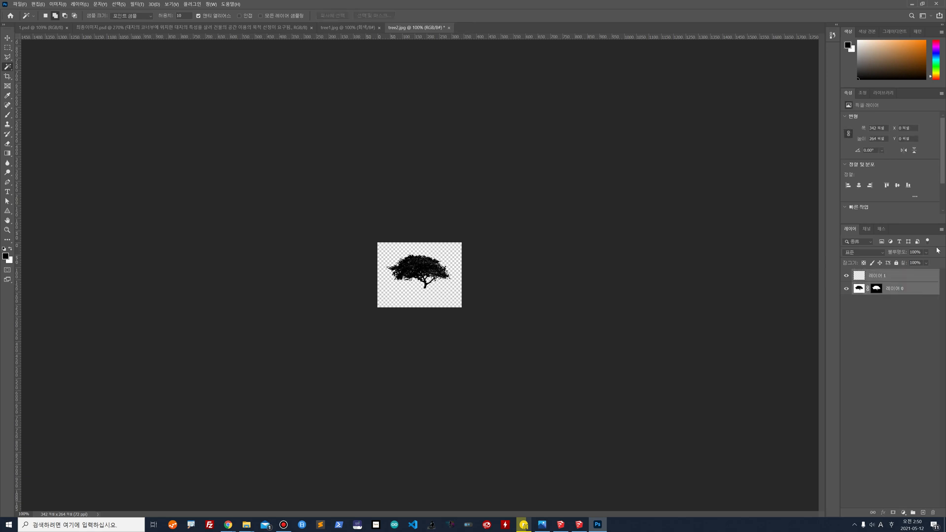
{"action": "right_click", "coordinate": [922, 277]}
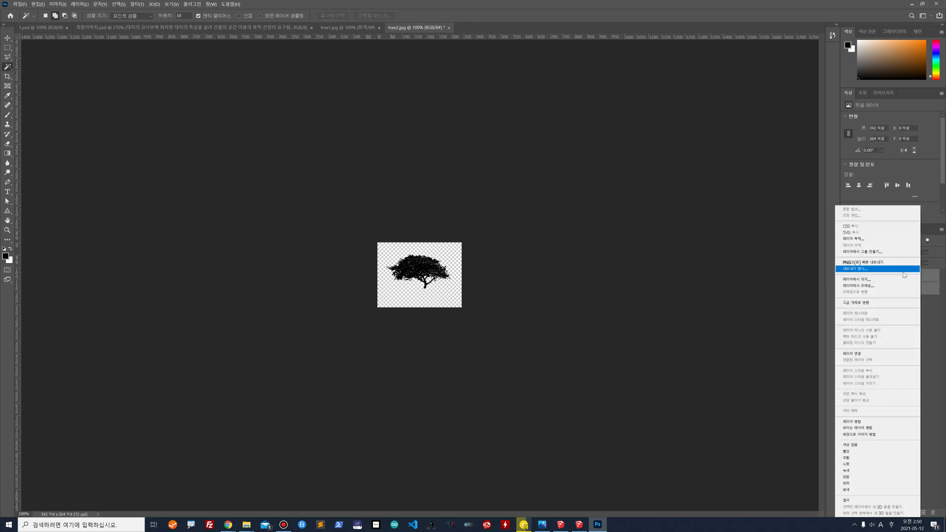
{"action": "left_click", "coordinate": [863, 422]}
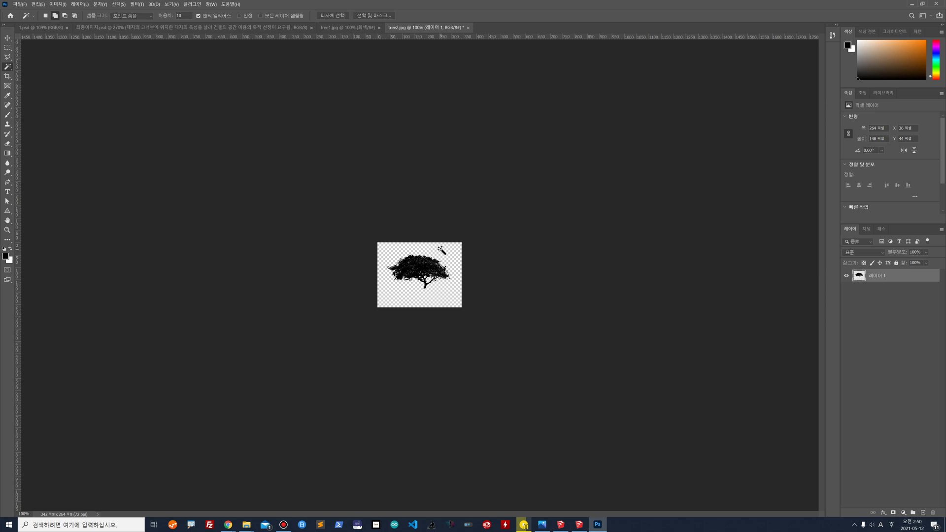
Define the cut-out tree as a brush preset named tree2.jpg
{"action": "left_click", "coordinate": [36, 4]}
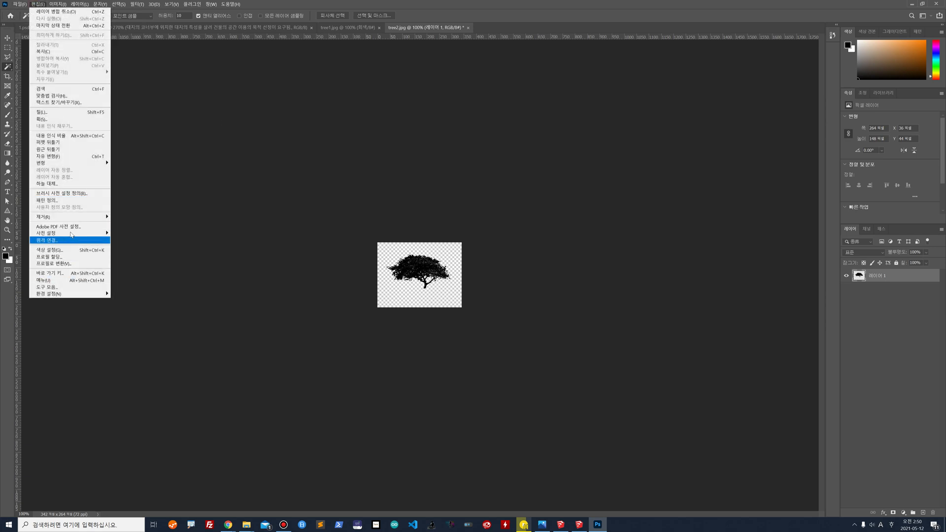
{"action": "left_click", "coordinate": [84, 194]}
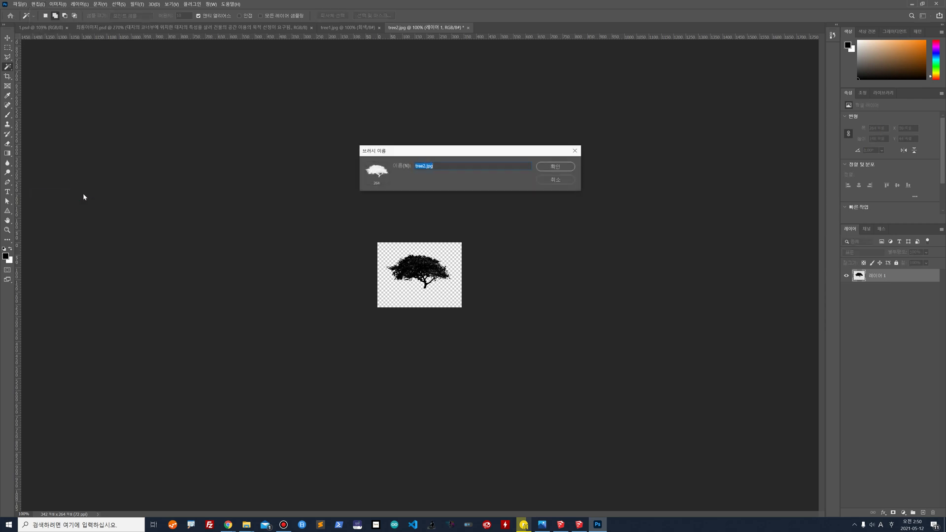
{"action": "left_click", "coordinate": [562, 171]}
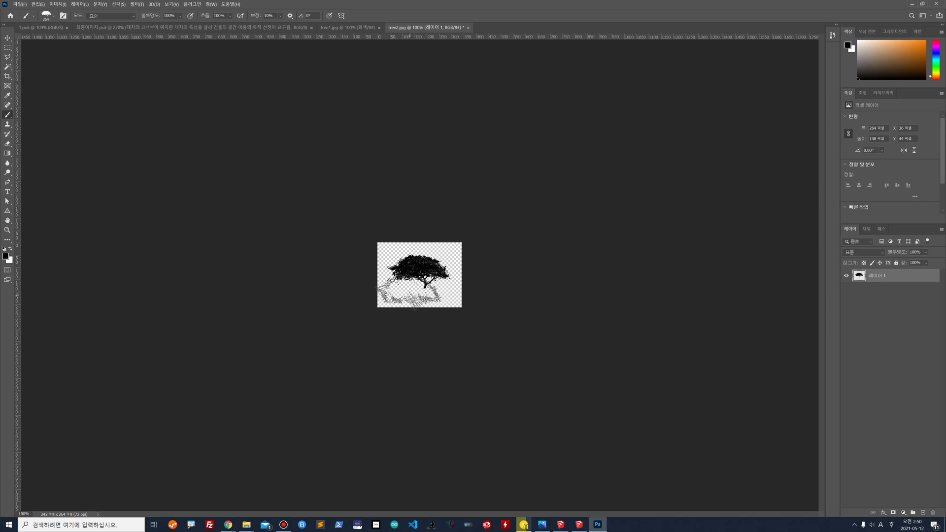
Test the new tree brush on the tree2.jpg canvas in black and with the foreground colour set to orange
{"action": "mouse_move", "coordinate": [417, 303]}
{"action": "left_mouse_down"}
{"action": "mouse_move", "coordinate": [443, 294]}
{"action": "mouse_move", "coordinate": [401, 312]}
{"action": "mouse_move", "coordinate": [389, 251]}
{"action": "mouse_move", "coordinate": [367, 312]}
{"action": "left_mouse_up"}
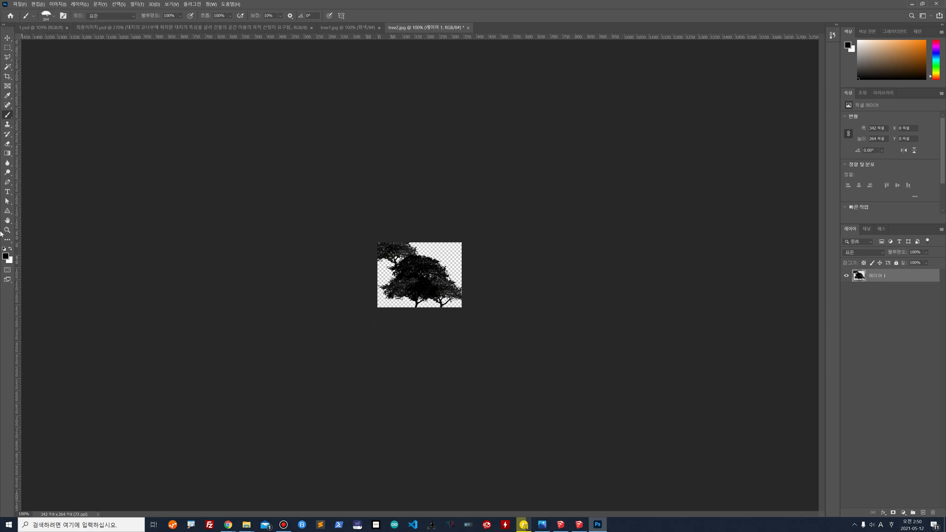
{"action": "left_click", "coordinate": [5, 256]}
{"action": "left_click", "coordinate": [461, 140]}
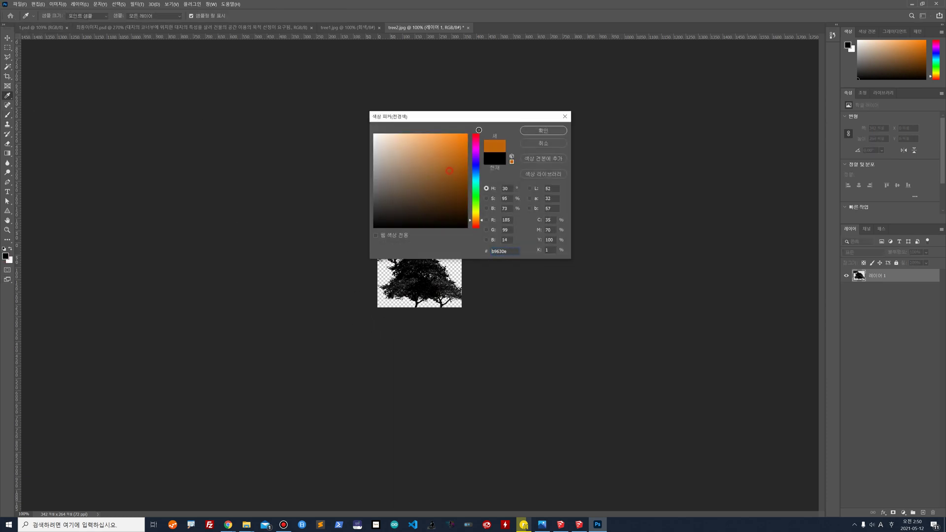
{"action": "left_click", "coordinate": [539, 130]}
{"action": "left_click", "coordinate": [439, 256]}
{"action": "left_click", "coordinate": [409, 284]}
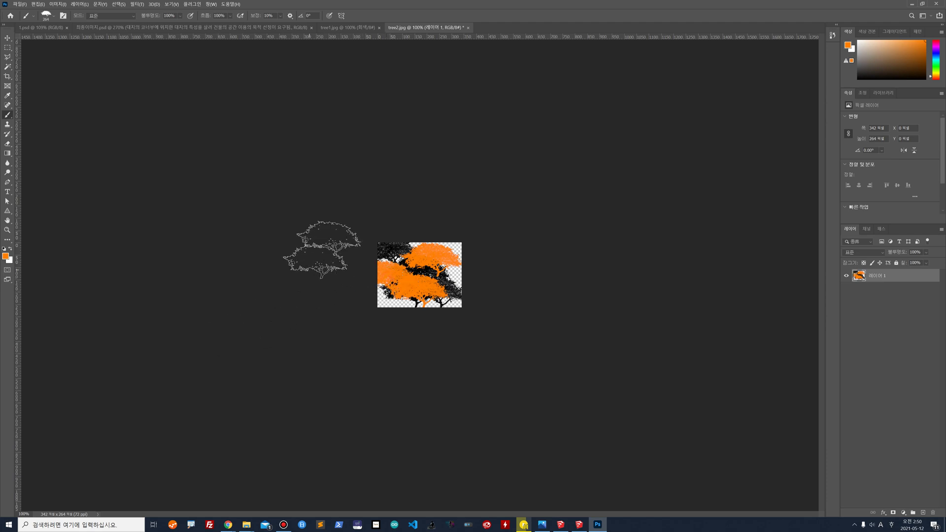
{"action": "left_click_drag", "start_coordinate": [423, 283], "coordinate": [438, 311]}
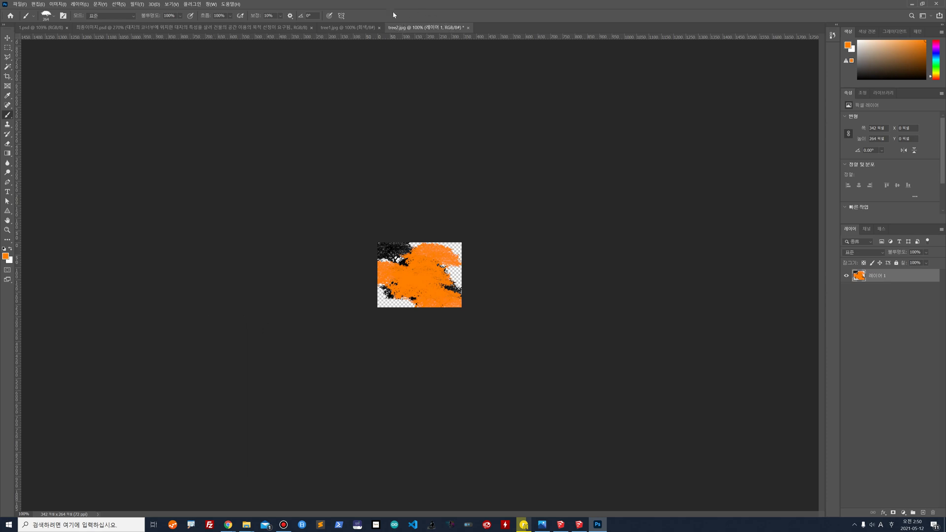
Switch to tree1.jpg and convert its background into the editable layer 레이어 0
{"action": "left_click", "coordinate": [353, 28]}
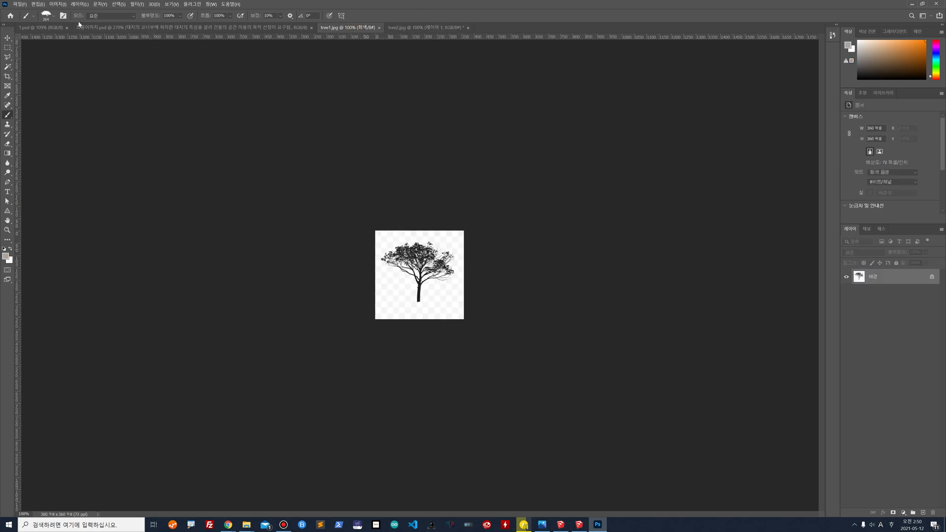
{"action": "left_click", "coordinate": [54, 18]}
{"action": "left_click", "coordinate": [54, 19]}
{"action": "left_click", "coordinate": [53, 18]}
{"action": "left_click", "coordinate": [54, 18]}
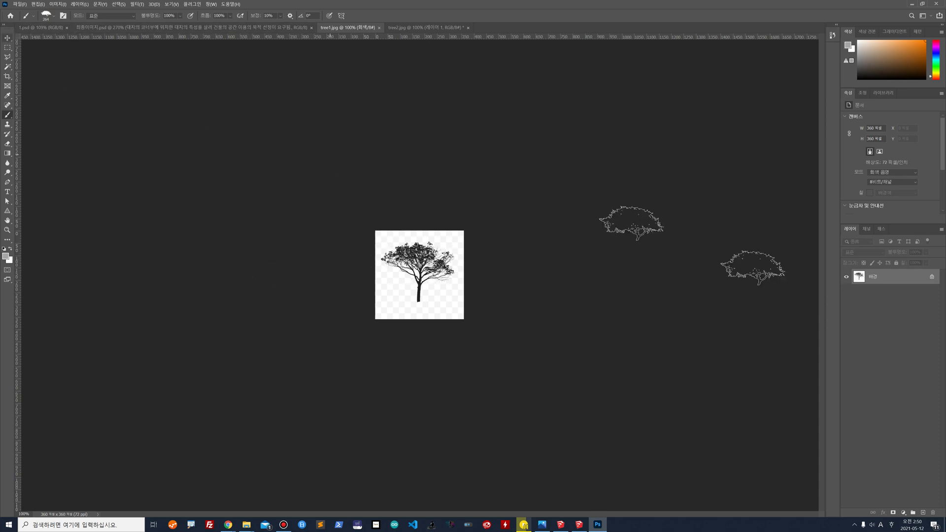
{"action": "double_click", "coordinate": [907, 280]}
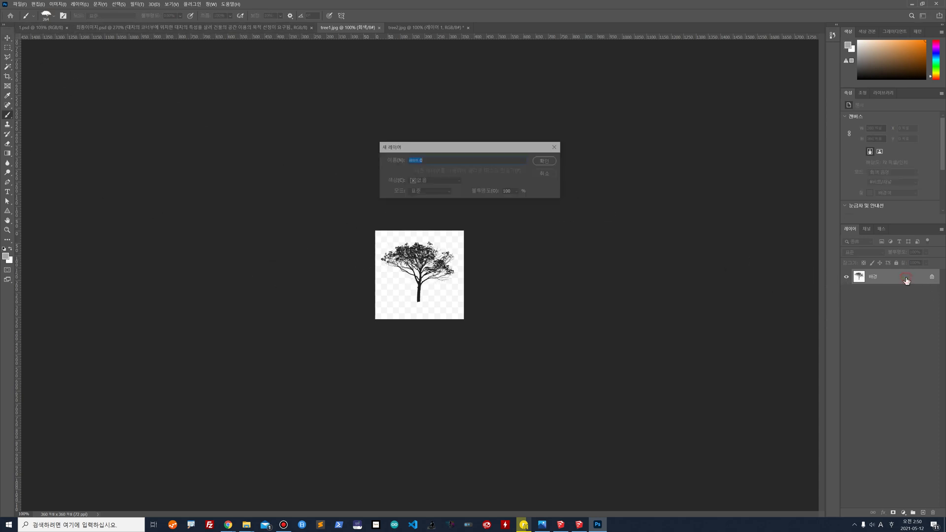
{"action": "left_click", "coordinate": [546, 159]}
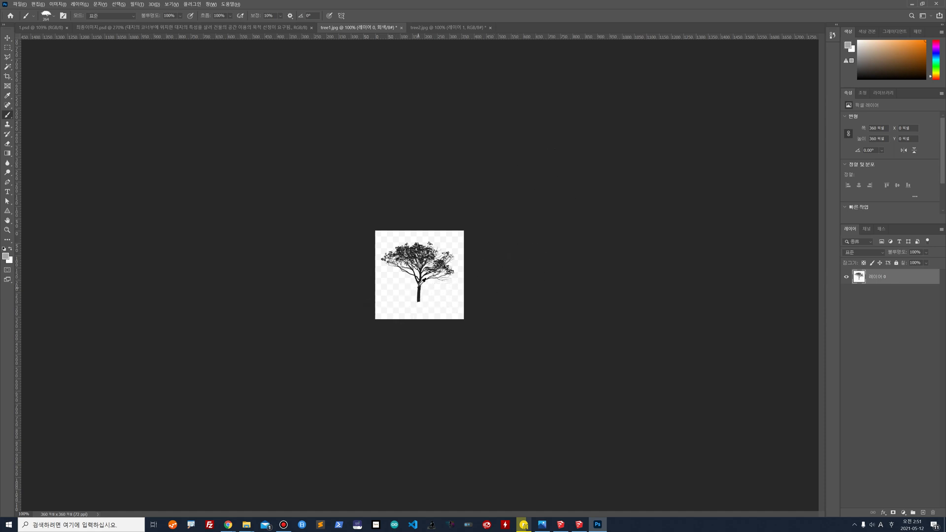
{"action": "scroll", "coordinate": [422, 284], "scroll_direction": "up", "scroll_amount": 5}
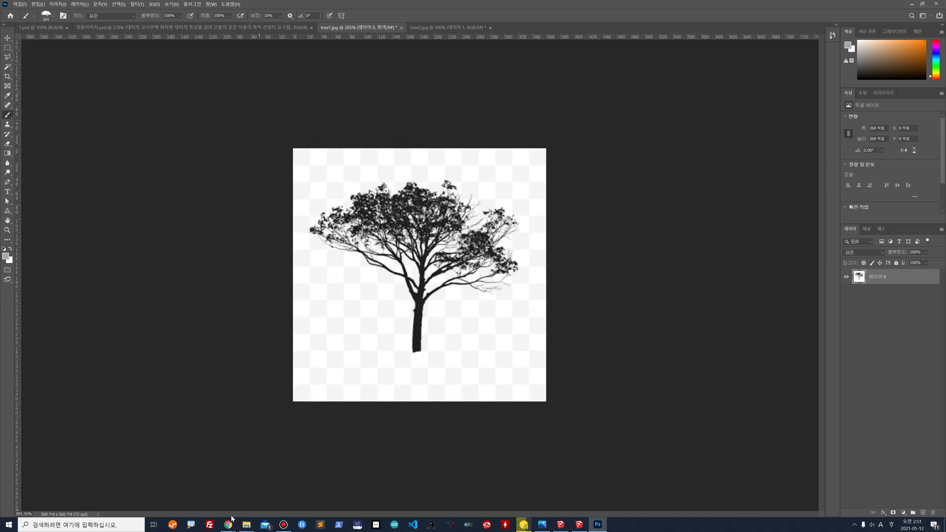
Switch to Chrome and search Google for "tree", refining the query to "tree black"
{"action": "mouse_move", "coordinate": [228, 524]}
{"action": "left_click", "coordinate": [252, 504]}
{"action": "left_click", "coordinate": [299, 20]}
{"action": "type", "text": "tree"}
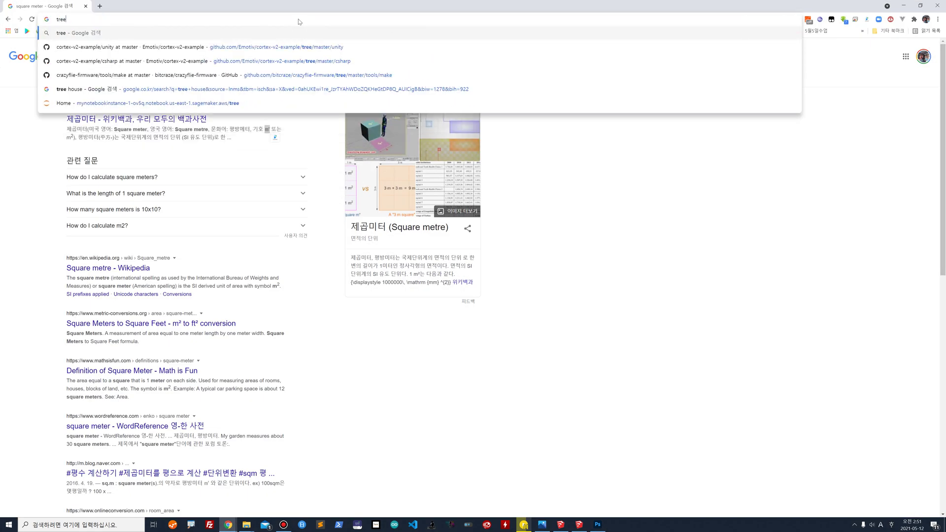
{"action": "key", "text": "Return"}
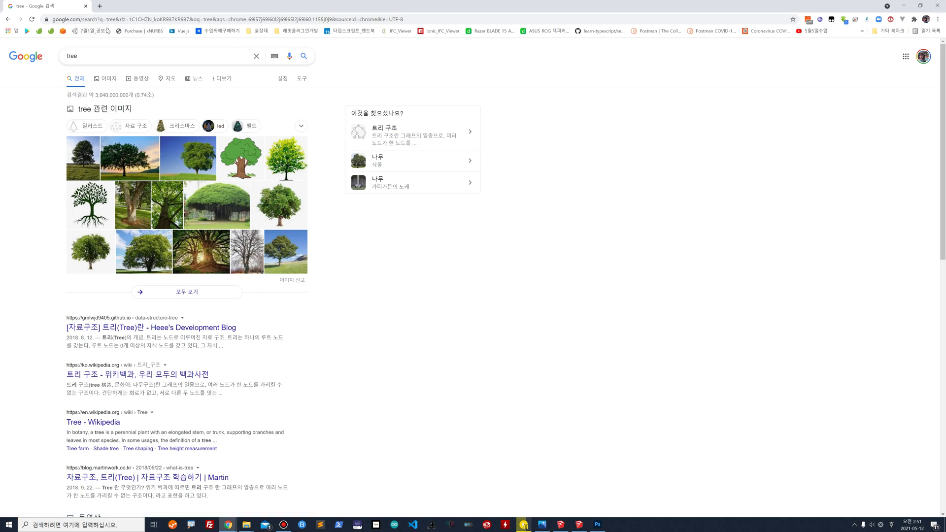
{"action": "left_click", "coordinate": [92, 62]}
{"action": "type", "text": "black"}
{"action": "key", "text": "Return"}
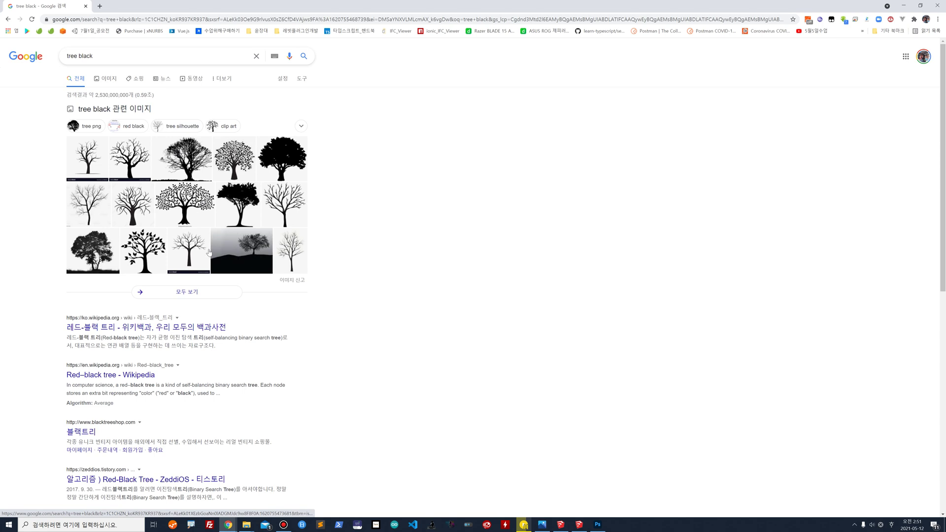
Search Google for "tree pad", then return to the tree1.jpg document in Photoshop
{"action": "left_click", "coordinate": [104, 56]}
{"action": "key", "text": "BackSpace"}
{"action": "key", "text": "BackSpace"}
{"action": "key", "text": "BackSpace"}
{"action": "key", "text": "BackSpace"}
{"action": "key", "text": "BackSpace"}
{"action": "type", "text": "pad"}
{"action": "key", "text": "Return"}
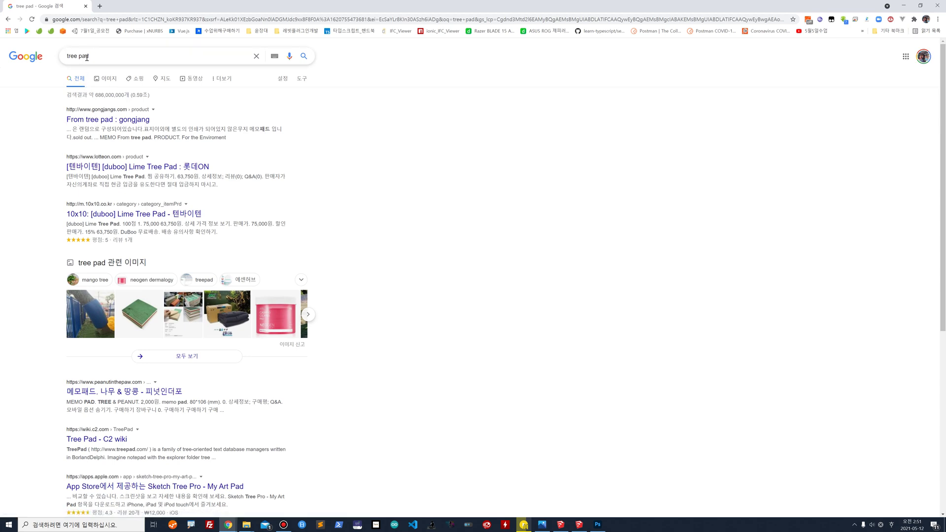
{"action": "left_click", "coordinate": [87, 57]}
{"action": "key", "text": "BackSpace"}
{"action": "key", "text": "BackSpace"}
{"action": "key", "text": "BackSpace"}
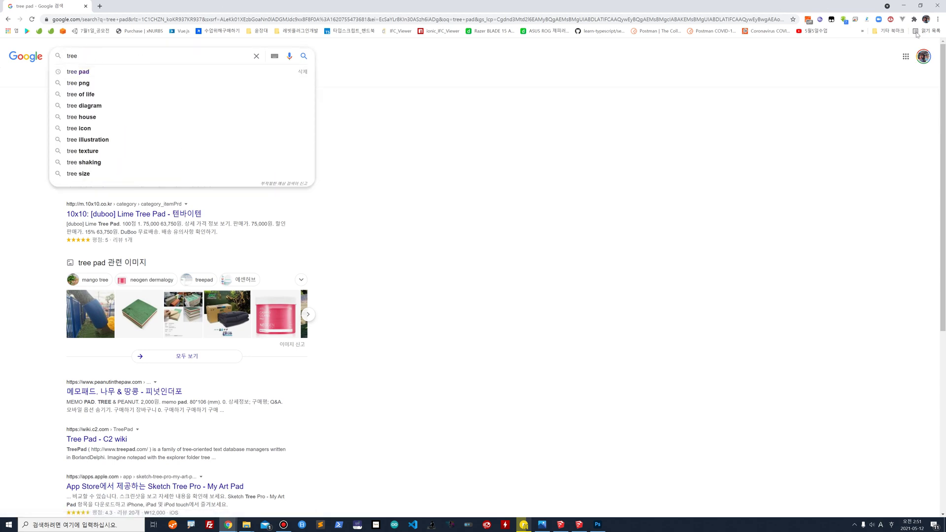
{"action": "left_click", "coordinate": [904, 5]}
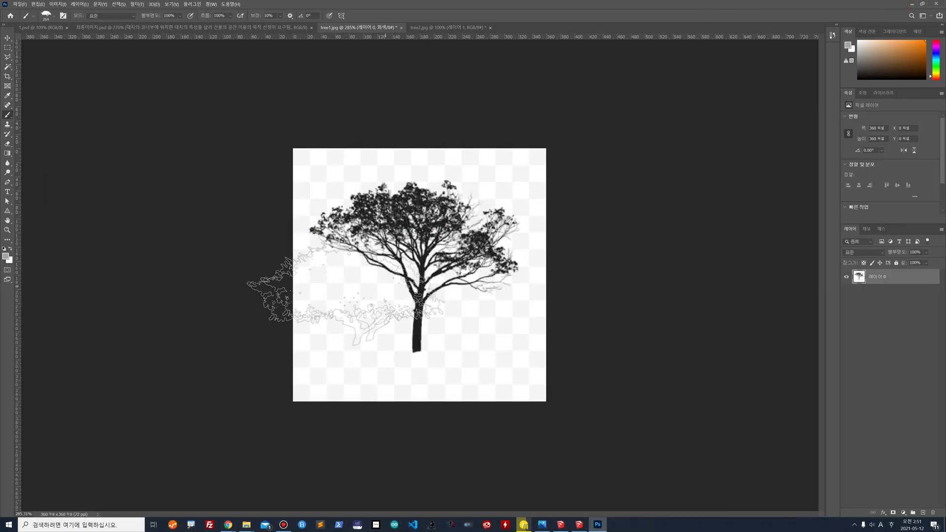
Try masking 레이어 0 with a Magic Wand selection of the dark tree at tolerance 10, and undo the mask
{"action": "left_click", "coordinate": [7, 39]}
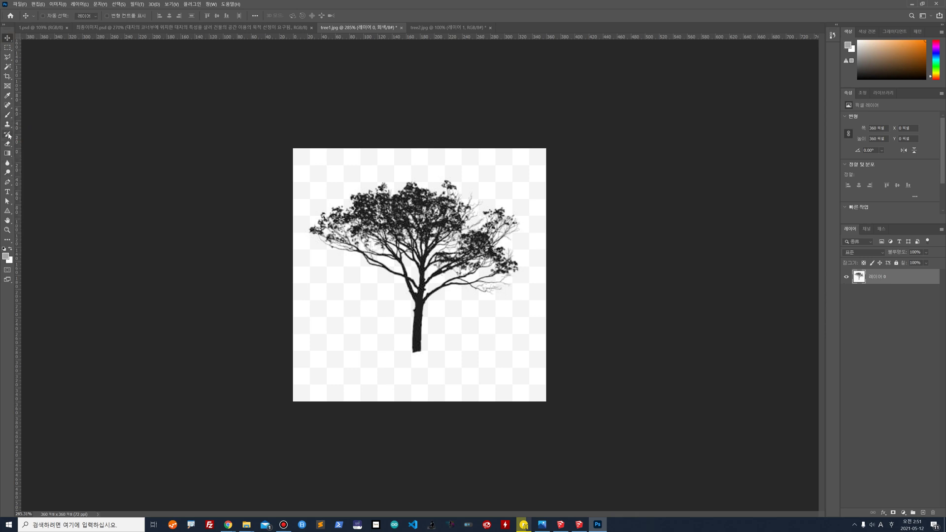
{"action": "left_click", "coordinate": [7, 67]}
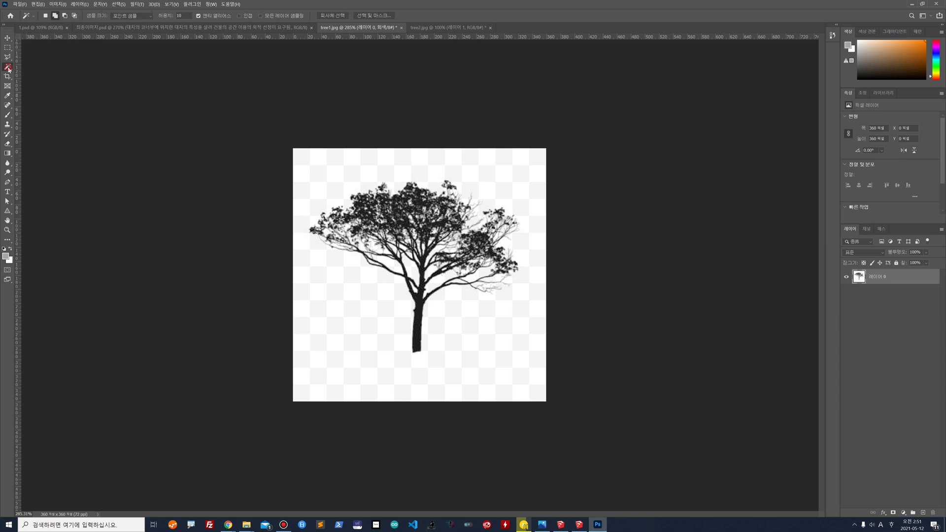
{"action": "left_click", "coordinate": [418, 334]}
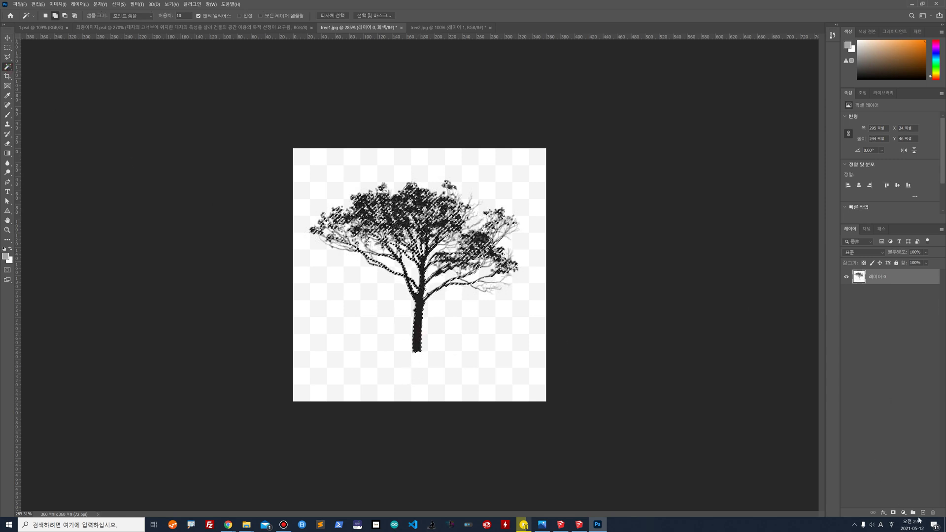
{"action": "left_click", "coordinate": [893, 513]}
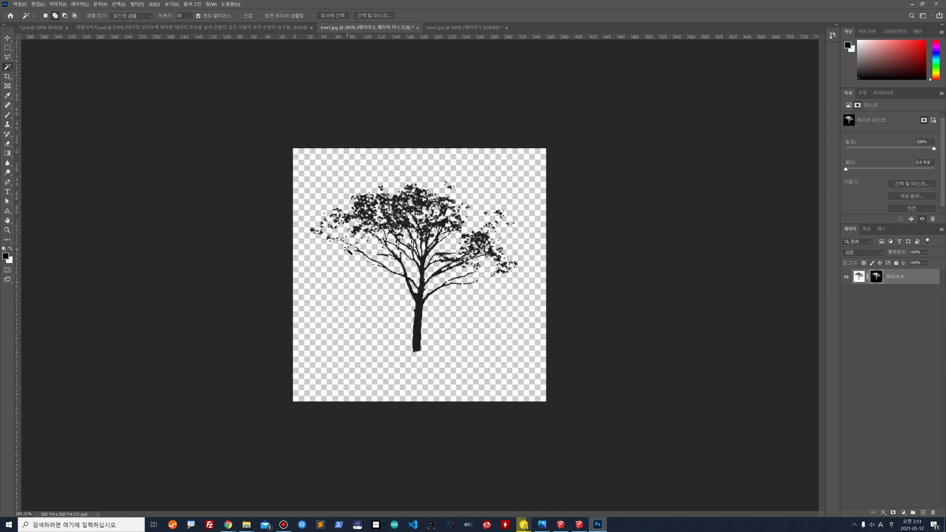
{"action": "key", "text": "ctrl+z"}
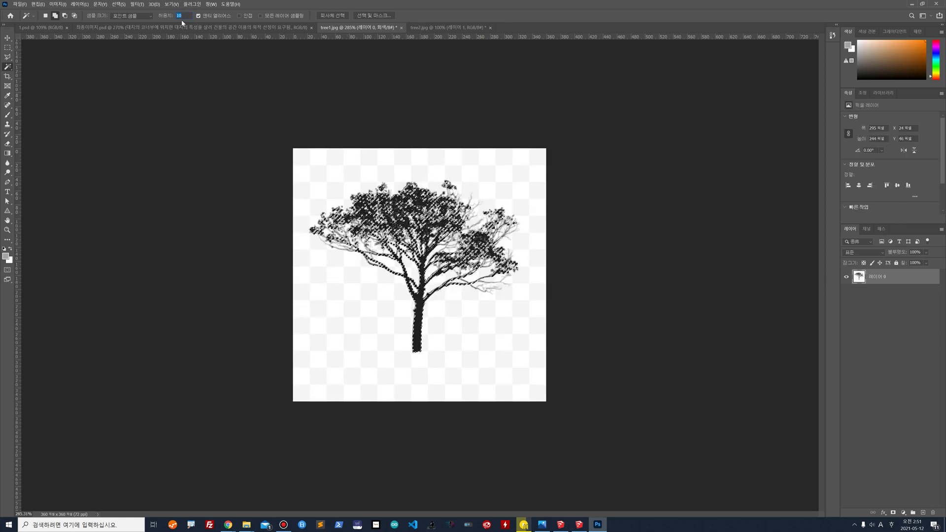
Try the tree mask again with the Magic Wand tolerance set to 32, and undo the mask
{"action": "type", "text": "32"}
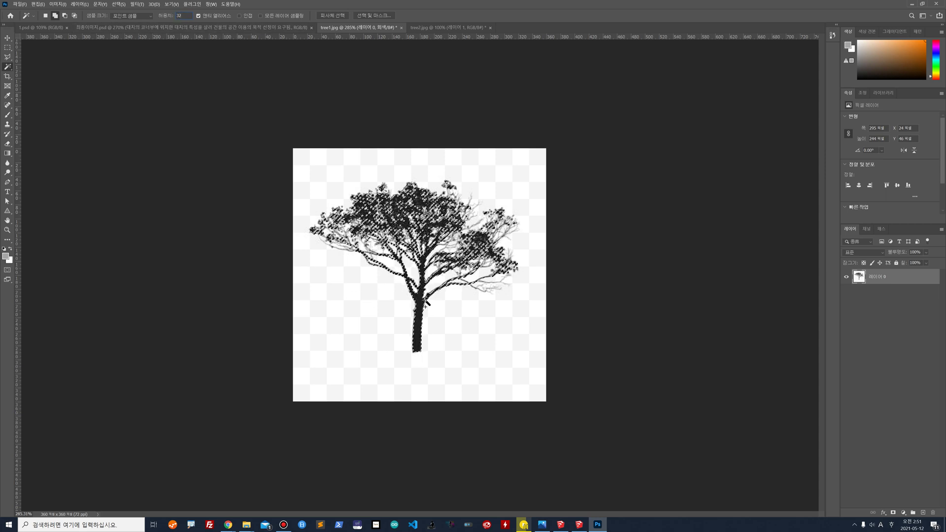
{"action": "key", "text": "ctrl+s"}
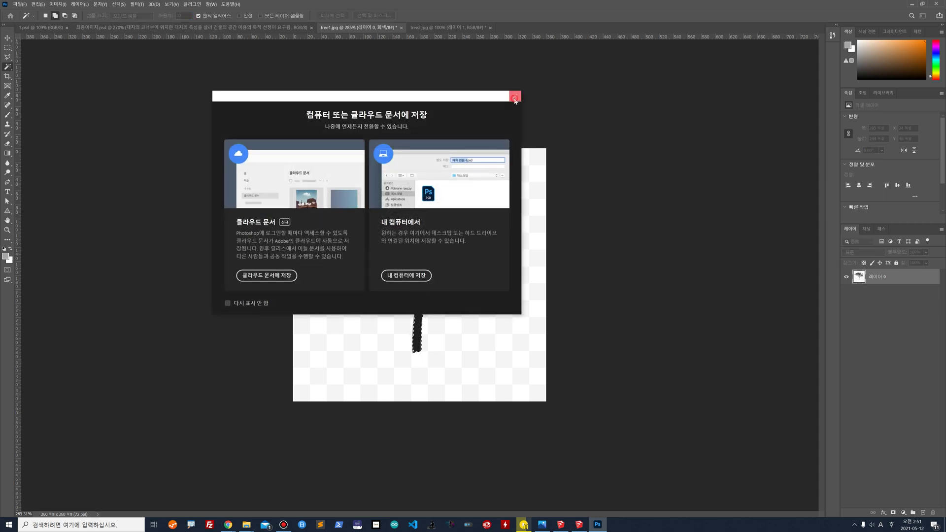
{"action": "left_click", "coordinate": [514, 97]}
{"action": "left_click", "coordinate": [419, 306]}
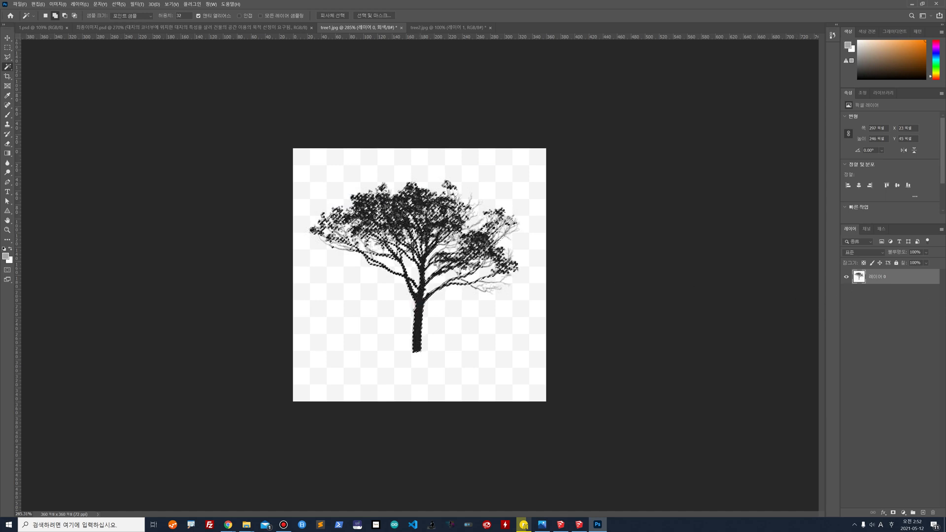
{"action": "left_click", "coordinate": [893, 513]}
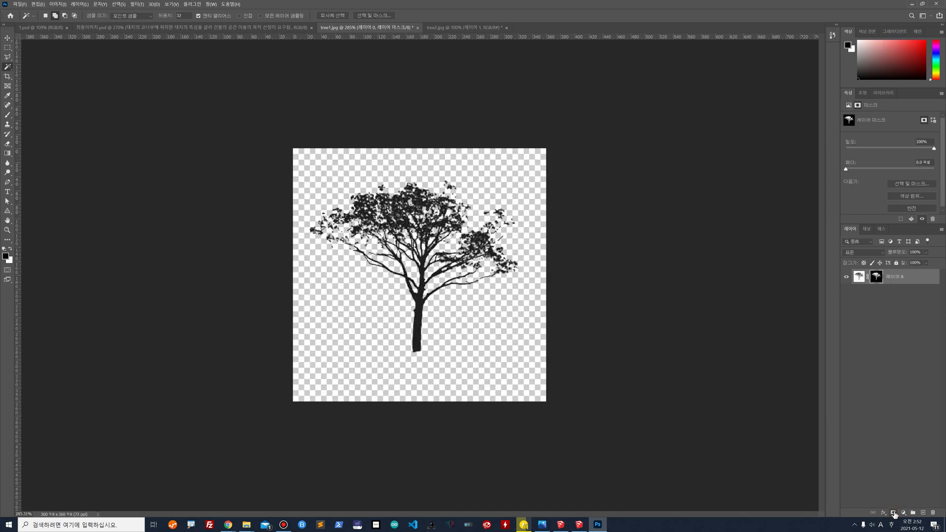
{"action": "key", "text": "ctrl+z"}
Set the Magic Wand tolerance to 60, reselect the dark tree from scratch and add the selection as a layer mask on 레이어 0
{"action": "left_click", "coordinate": [160, 17]}
{"action": "type", "text": "60"}
{"action": "left_click", "coordinate": [419, 301]}
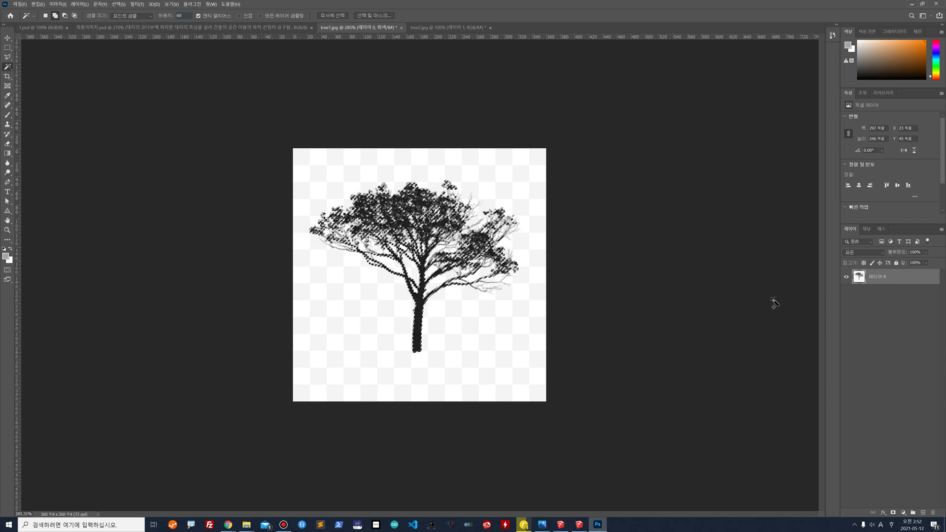
{"action": "key", "text": "ctrl+d"}
{"action": "key", "text": "v"}
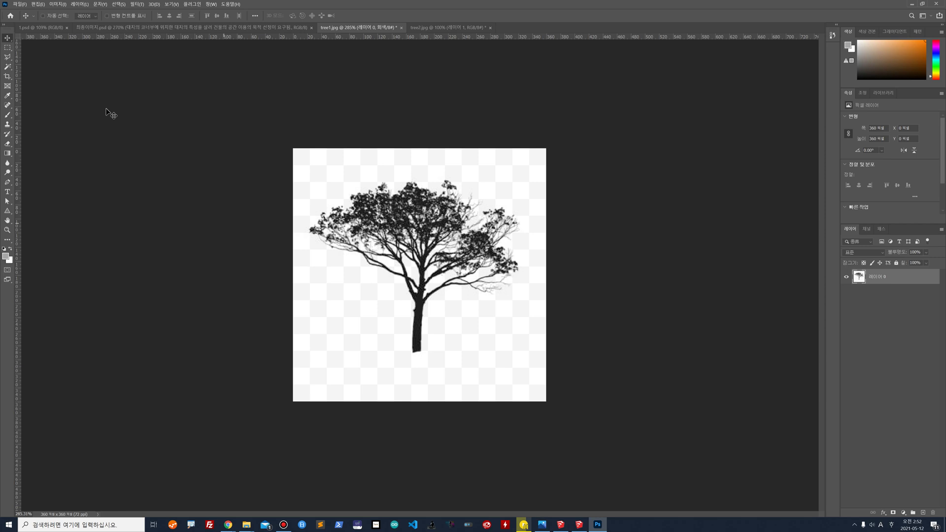
{"action": "left_click", "coordinate": [9, 68]}
{"action": "left_click", "coordinate": [418, 333]}
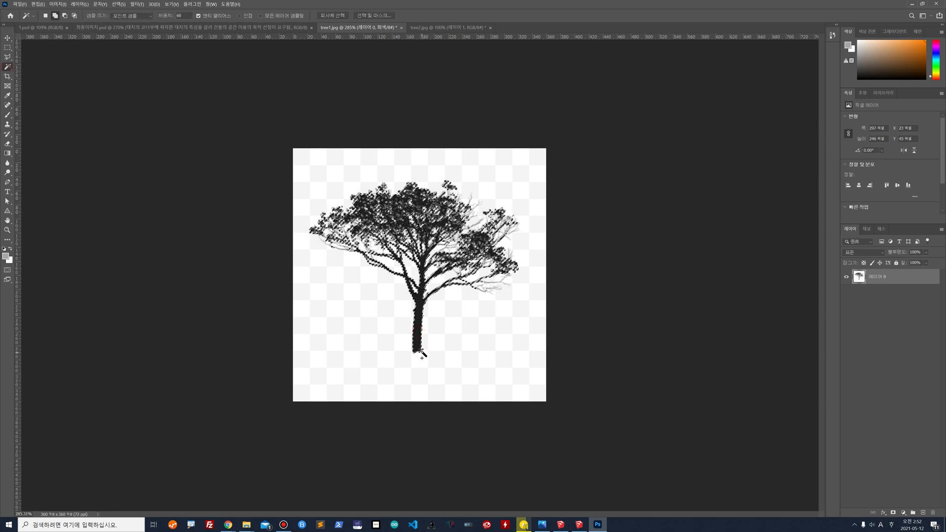
{"action": "left_click", "coordinate": [892, 513]}
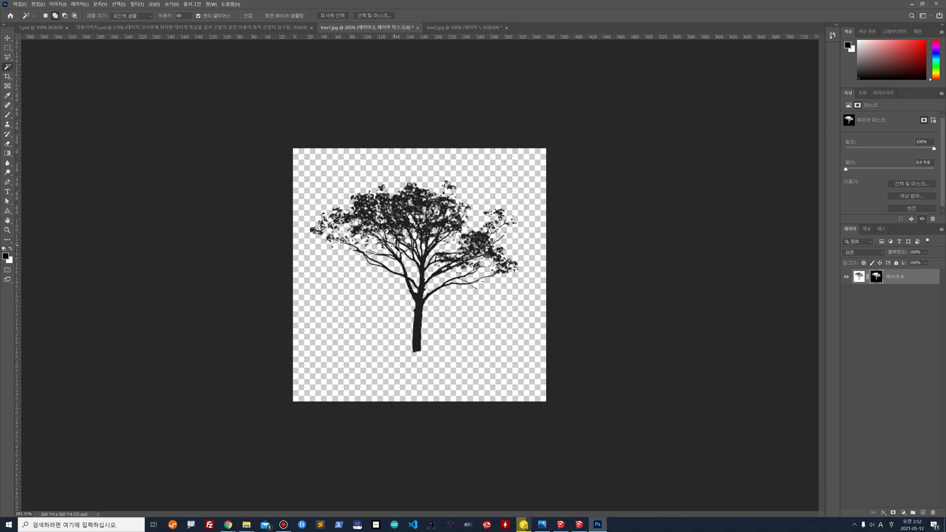
Add an empty layer above the masked 레이어 0 and merge the two layers into one
{"action": "left_click", "coordinate": [18, 5]}
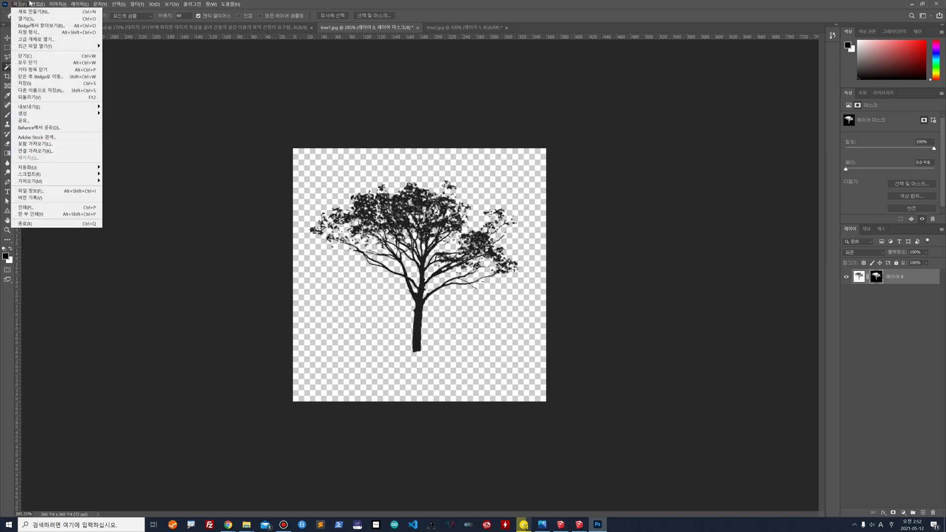
{"action": "mouse_move", "coordinate": [35, 8]}
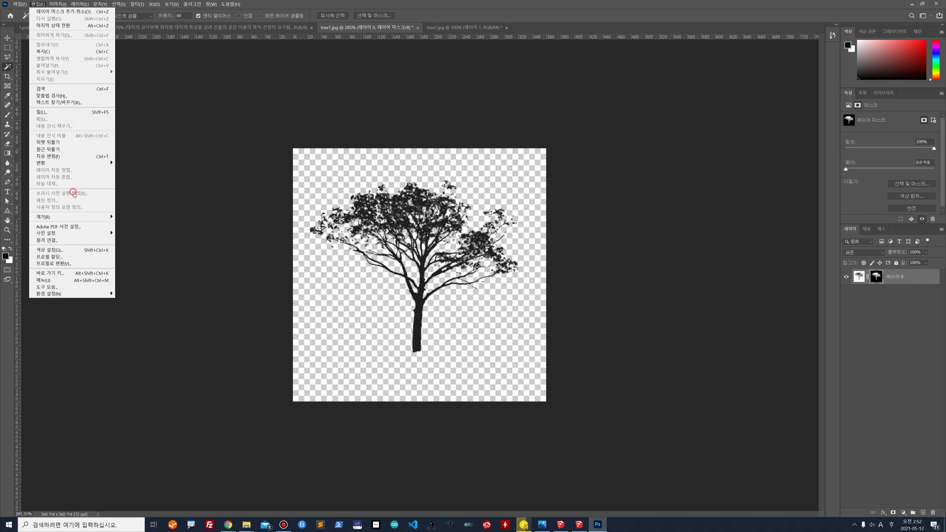
{"action": "left_click", "coordinate": [859, 277]}
{"action": "left_click", "coordinate": [859, 276]}
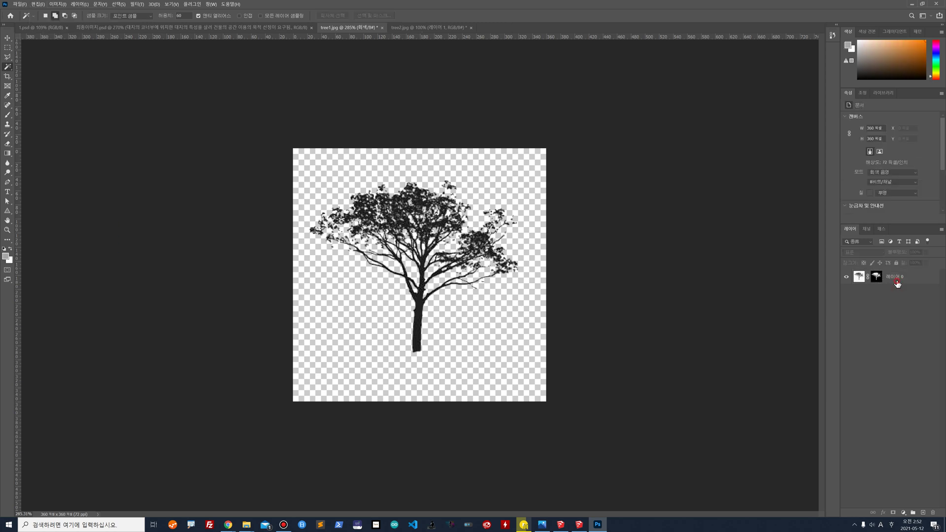
{"action": "left_click", "coordinate": [923, 513]}
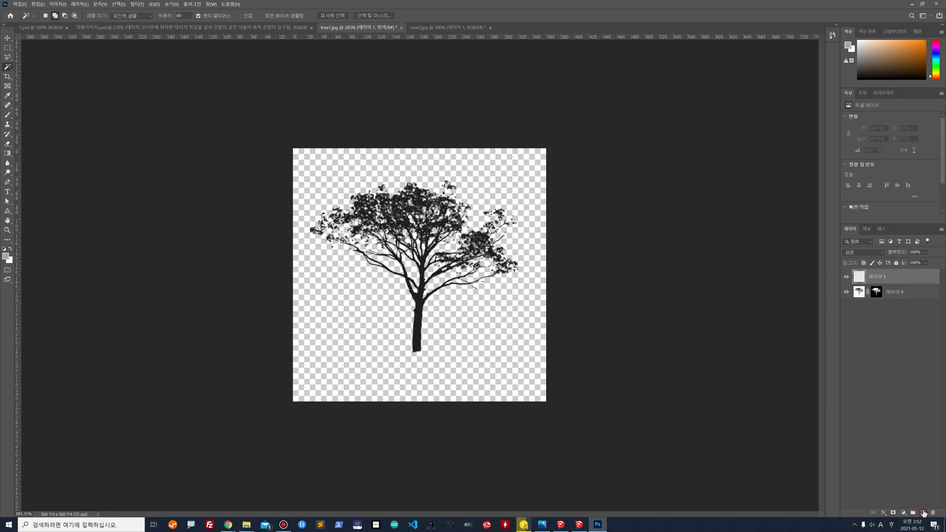
{"action": "right_click", "coordinate": [912, 297]}
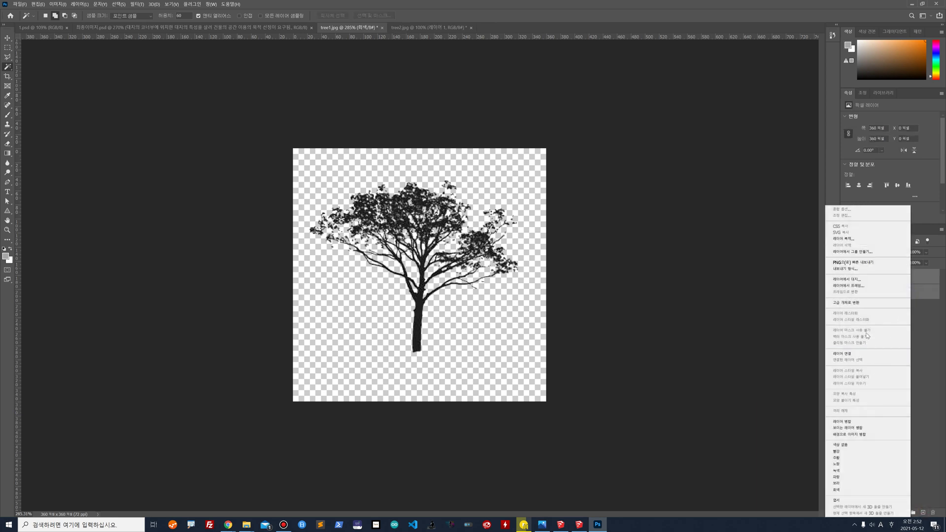
{"action": "left_click", "coordinate": [842, 422]}
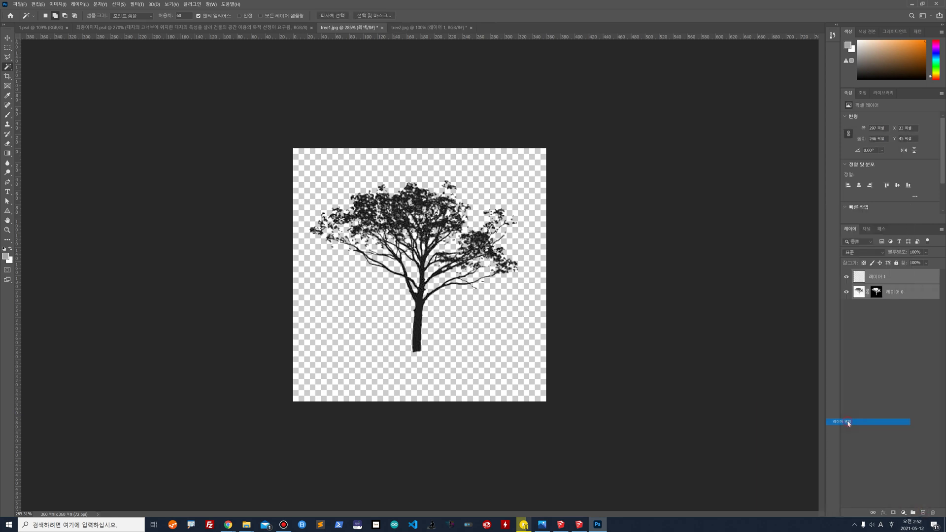
Define the merged tree silhouette as a new brush preset, keeping the suggested name
{"action": "left_click", "coordinate": [37, 5]}
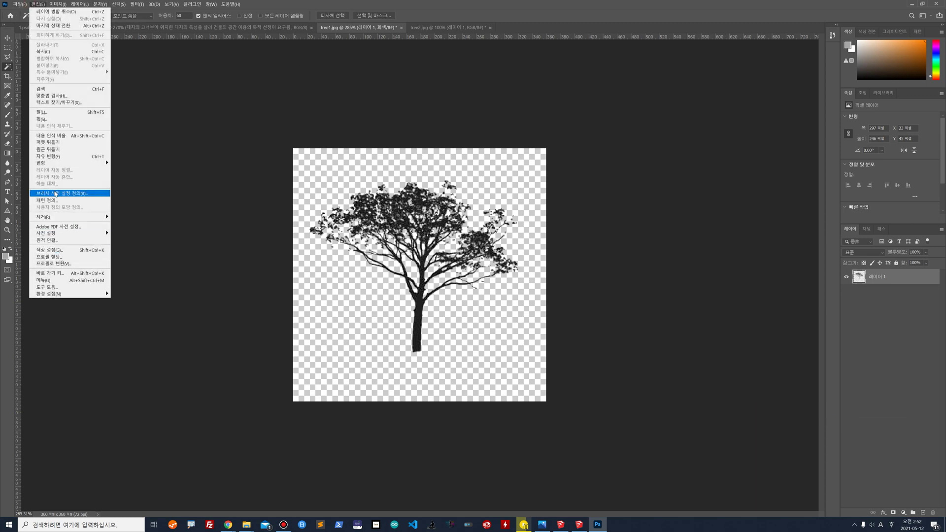
{"action": "left_click", "coordinate": [55, 194]}
{"action": "left_click", "coordinate": [564, 168]}
Test the new tree brush by stamping it twice over the silhouette in tree1.jpg, then switch to the 1.psd document
{"action": "key", "text": "b"}
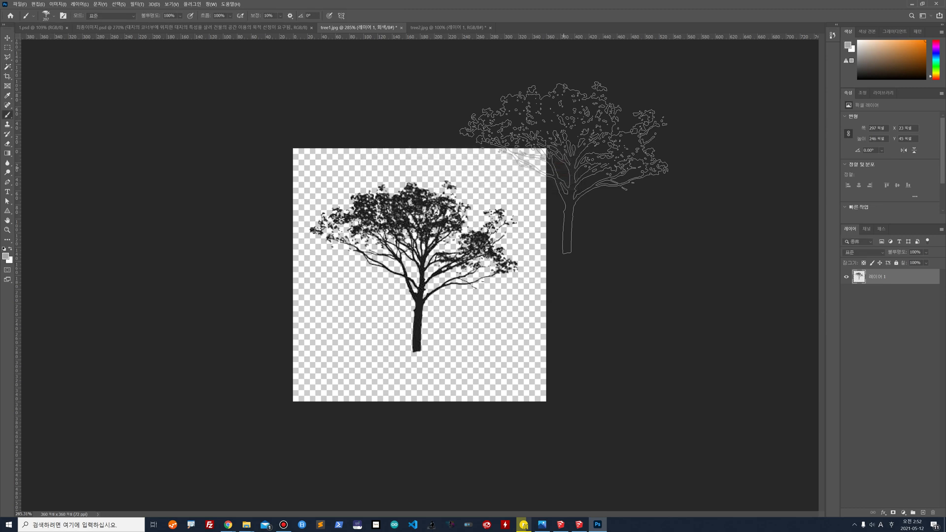
{"action": "left_click", "coordinate": [453, 206]}
{"action": "left_click", "coordinate": [372, 279]}
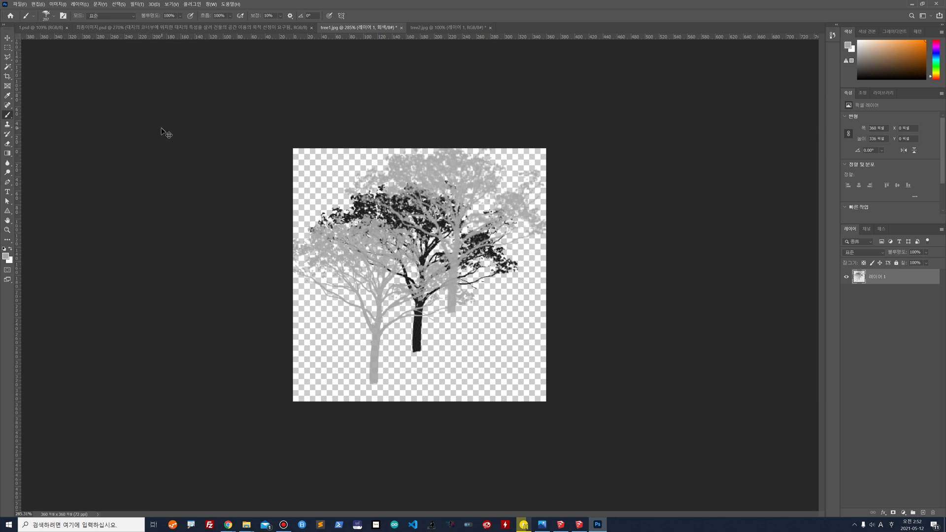
{"action": "left_click", "coordinate": [26, 28]}
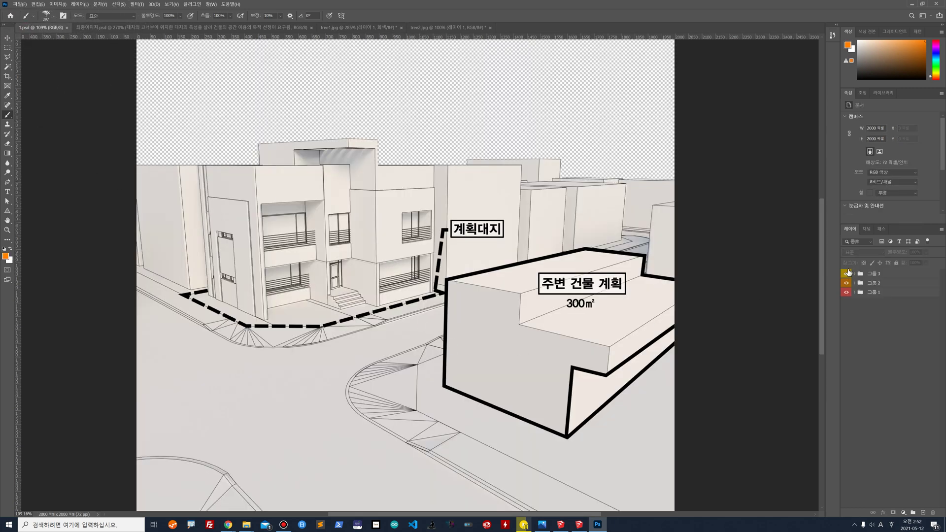
Check the GREEN SPACES panel in the finished image document, and add a new layer above 그룹 3 in 1.psd
{"action": "left_click", "coordinate": [170, 28]}
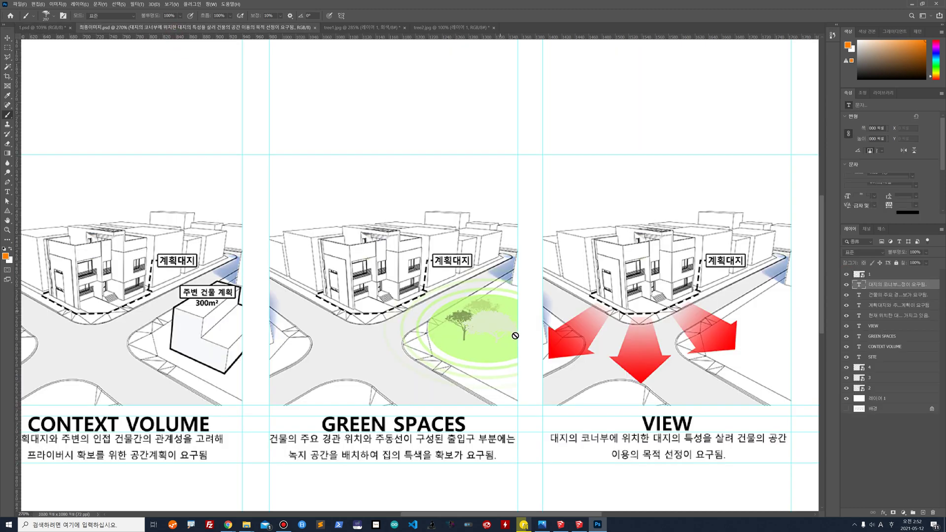
{"action": "left_click", "coordinate": [39, 28]}
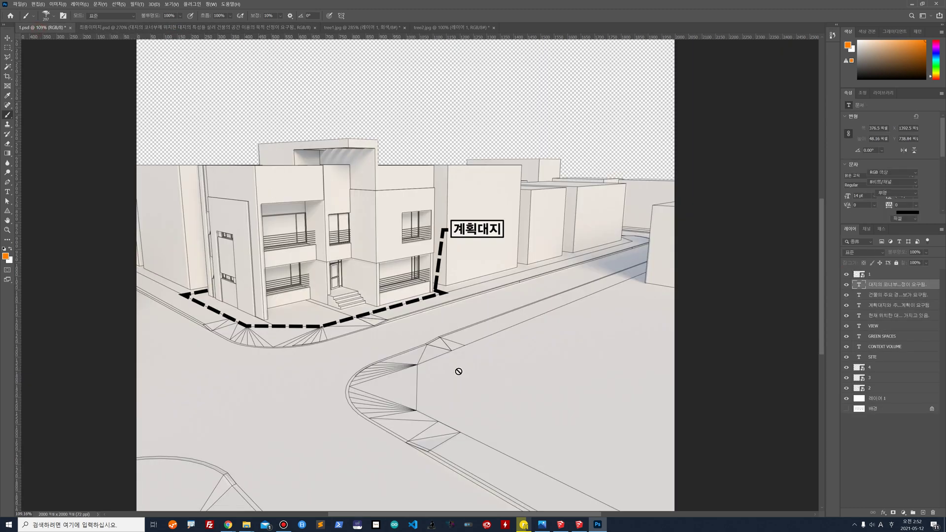
{"action": "left_click", "coordinate": [905, 278]}
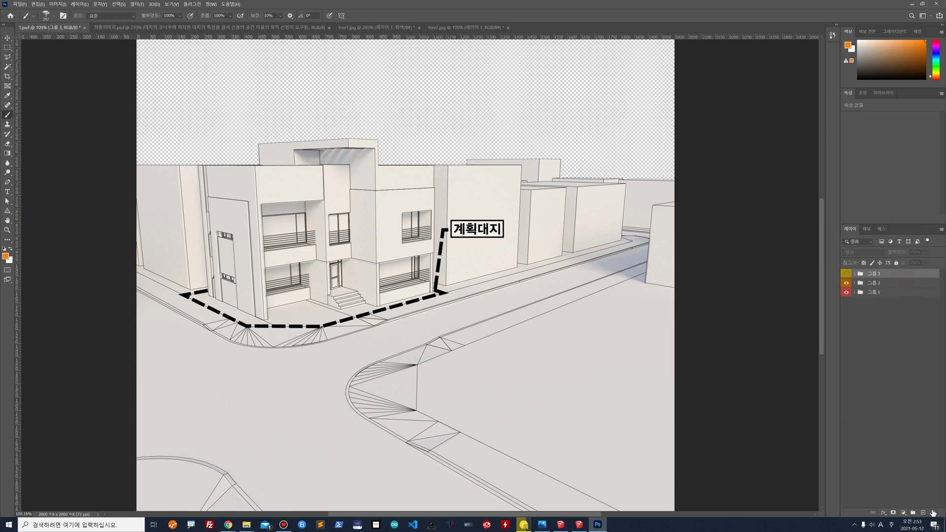
{"action": "left_click", "coordinate": [924, 516]}
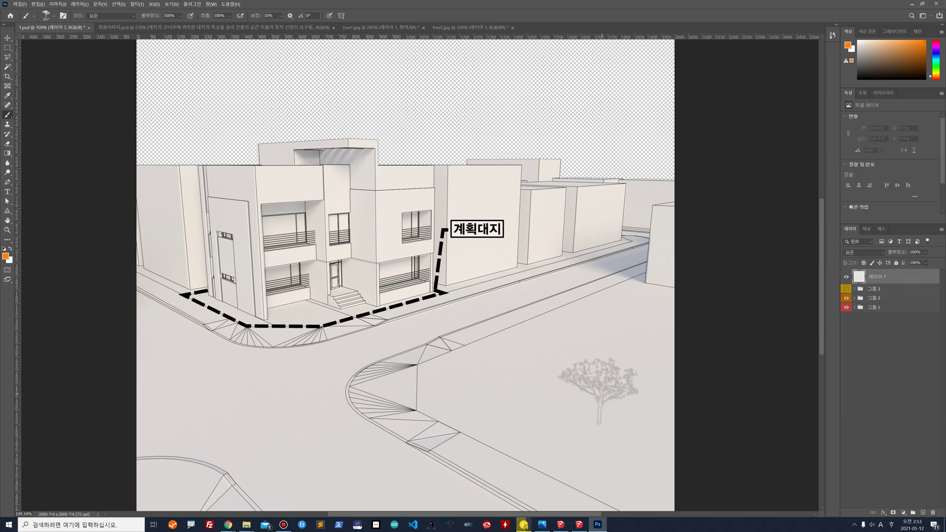
{"action": "left_click", "coordinate": [589, 380]}
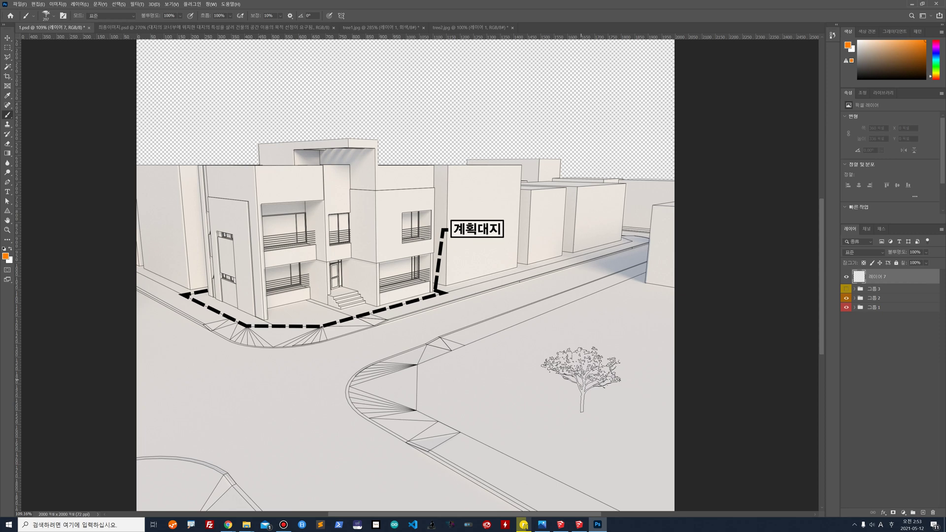
Switch to Chrome, search for "keyboard layout" images, enlarge the EurKEY layout to examine its bracket keys, and return to Photoshop
{"action": "left_click", "coordinate": [231, 524]}
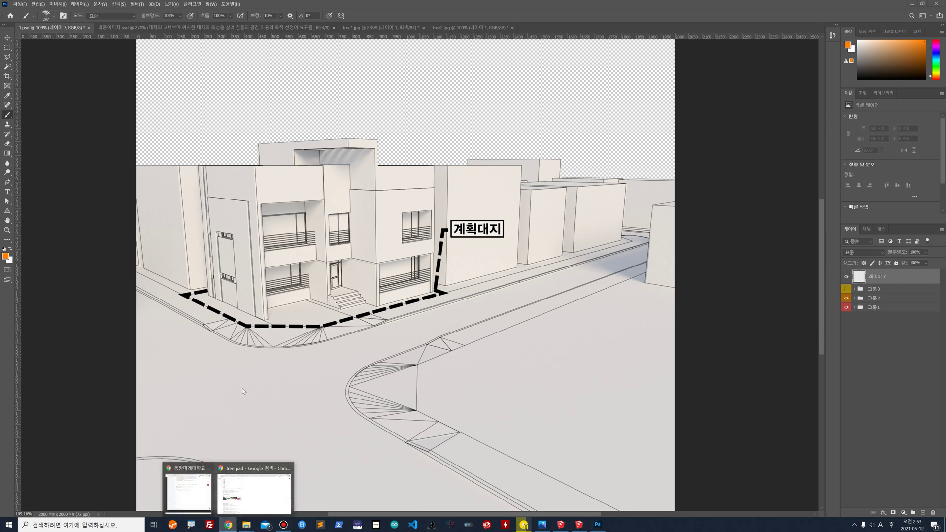
{"action": "left_click", "coordinate": [253, 488]}
{"action": "left_click", "coordinate": [224, 20]}
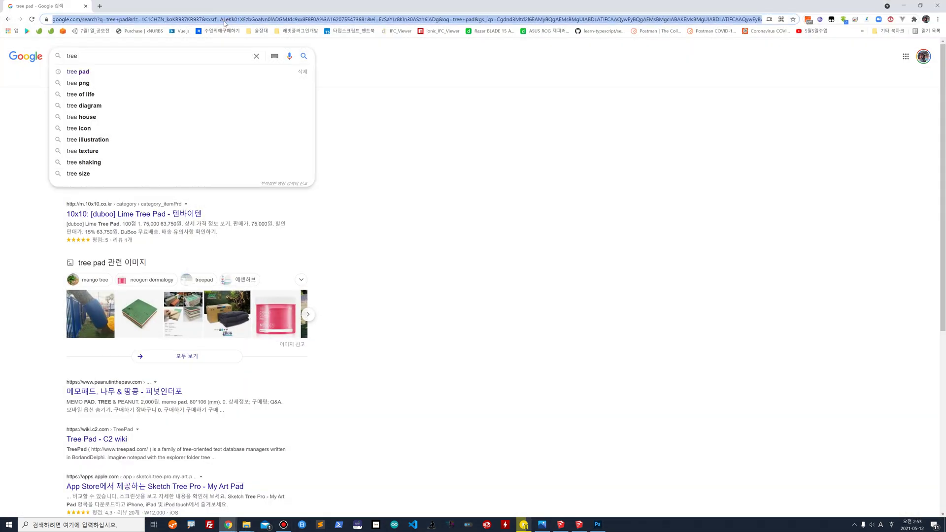
{"action": "type", "text": "keyboard"}
{"action": "key", "text": "Down"}
{"action": "key", "text": "Return"}
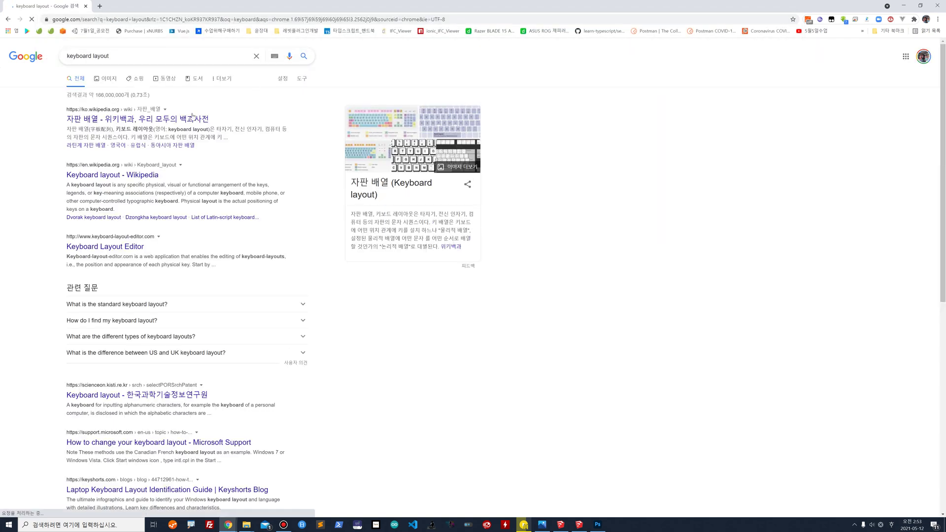
{"action": "left_click", "coordinate": [109, 78]}
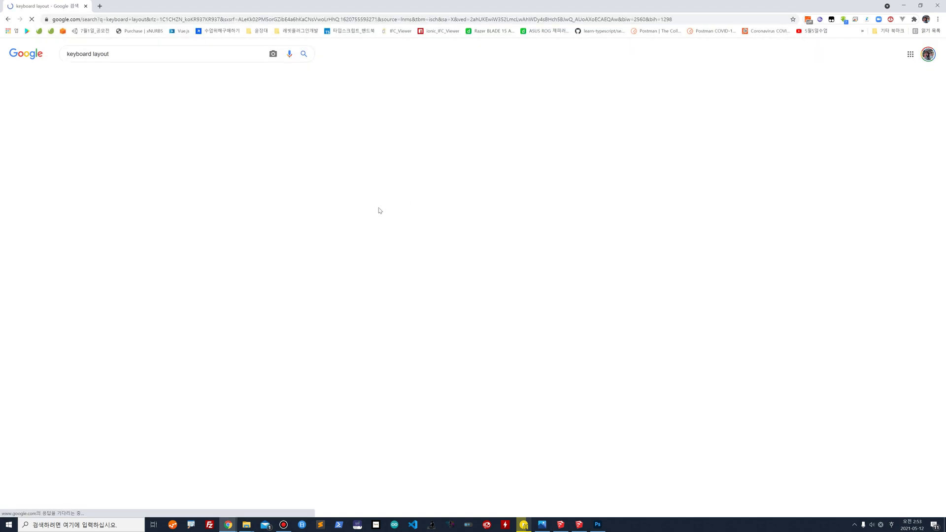
{"action": "left_click", "coordinate": [348, 221]}
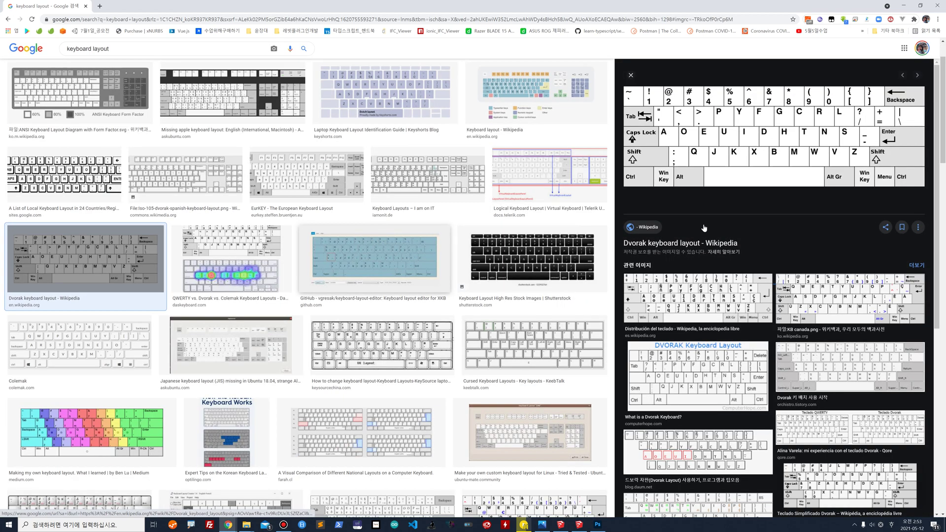
{"action": "left_click", "coordinate": [345, 194]}
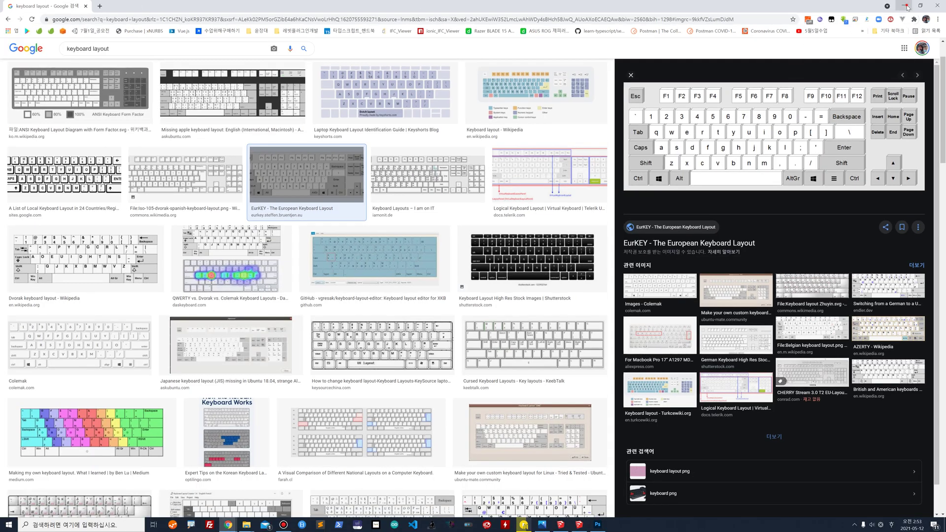
{"action": "left_click", "coordinate": [907, 7]}
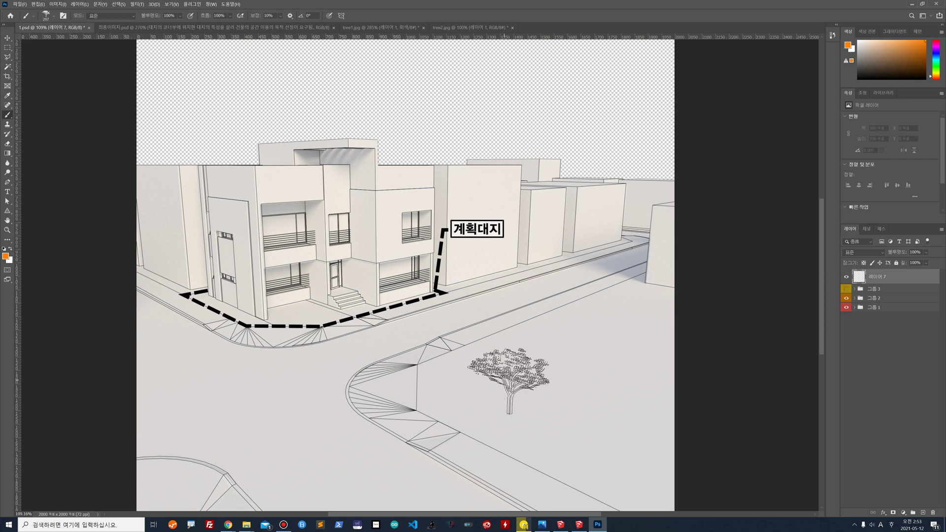
Adjust the tree brush size, try stamping an orange tree on the empty corner lot, and undo the stamp
{"action": "key", "text": "bracketright"}
{"action": "key", "text": "bracketright"}
{"action": "key", "text": "bracketright"}
{"action": "key", "text": "bracketleft"}
{"action": "key", "text": "bracketleft"}
{"action": "key", "text": "bracketleft"}
{"action": "key", "text": "bracketright"}
{"action": "key", "text": "bracketright"}
{"action": "key", "text": "bracketleft"}
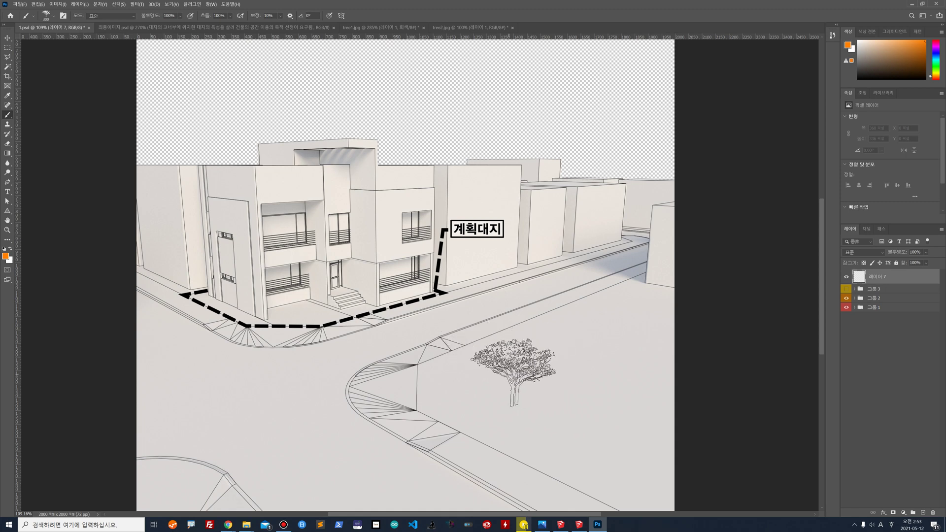
{"action": "left_click", "coordinate": [534, 368]}
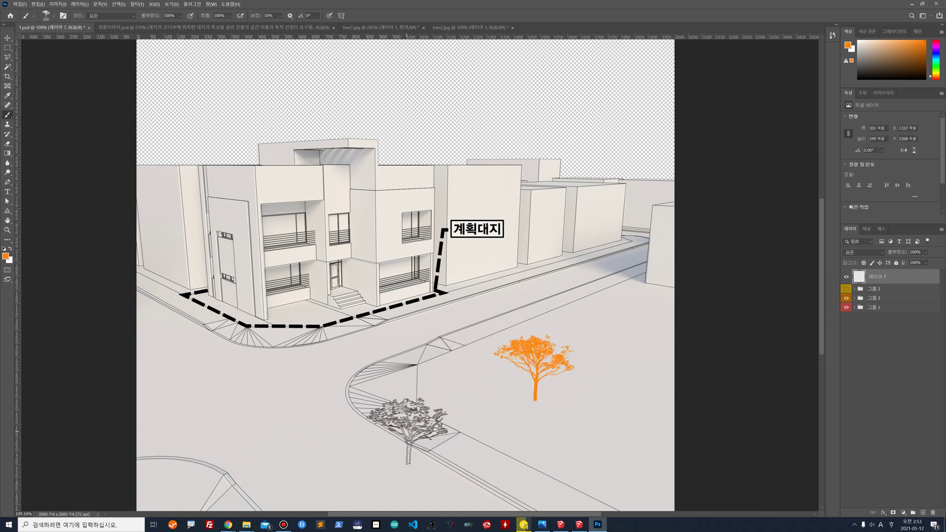
{"action": "key", "text": "ctrl+z"}
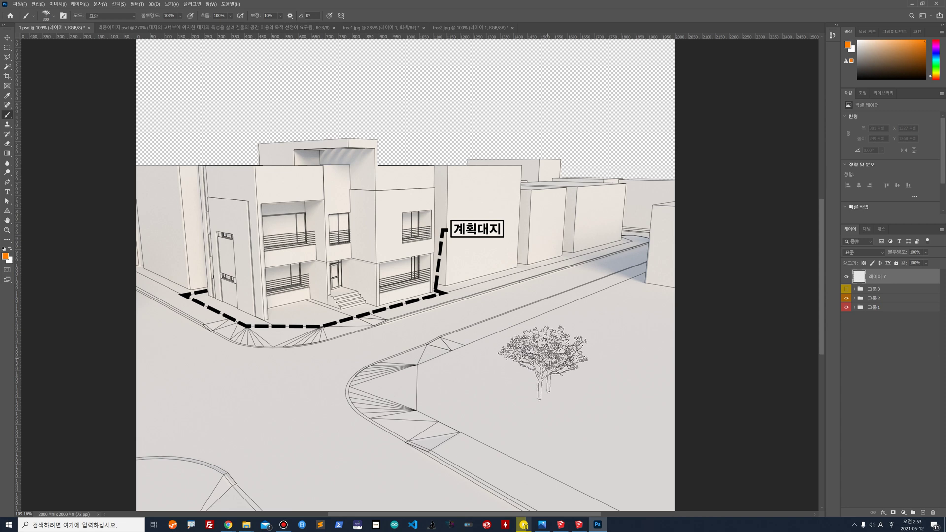
Set the foreground color to bright green #0aef30 and stamp a tree about 400 px wide on the empty corner lot
{"action": "left_click", "coordinate": [5, 256]}
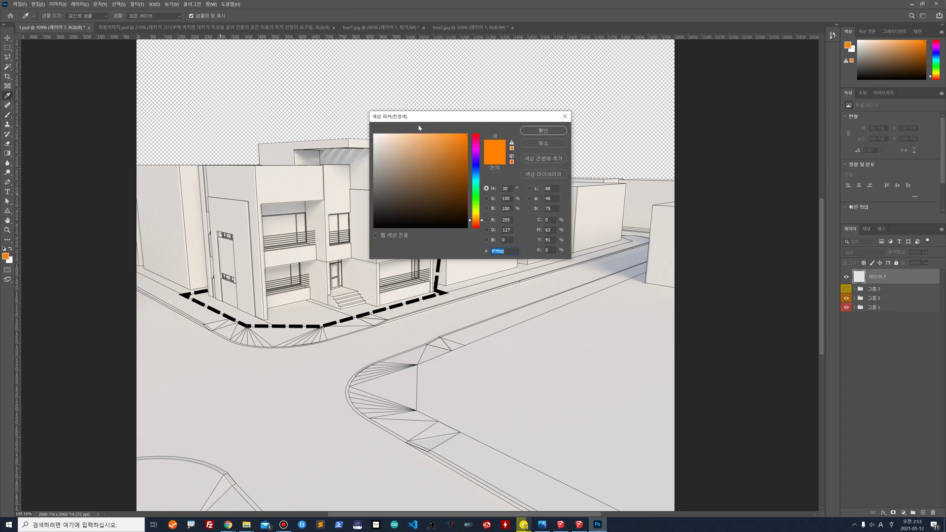
{"action": "left_click_drag", "start_coordinate": [461, 183], "coordinate": [464, 135]}
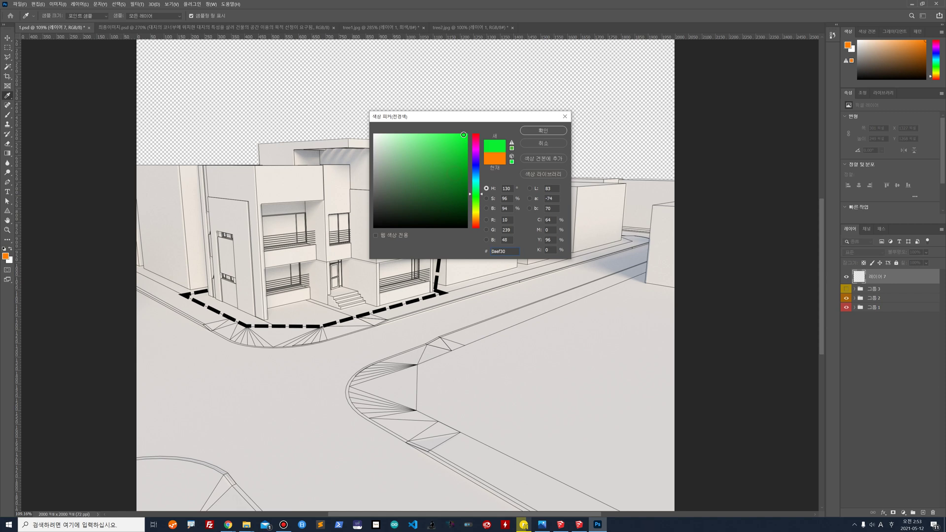
{"action": "left_click", "coordinate": [544, 130]}
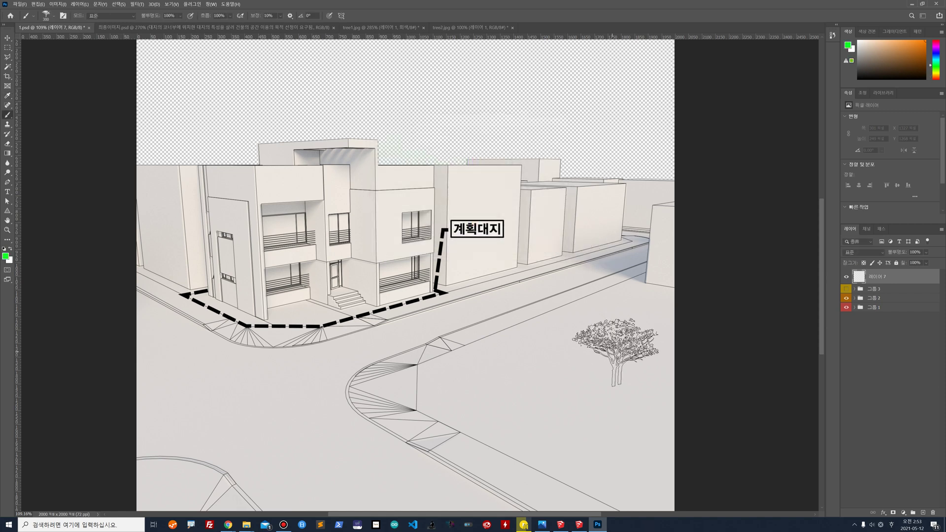
{"action": "left_click", "coordinate": [572, 354]}
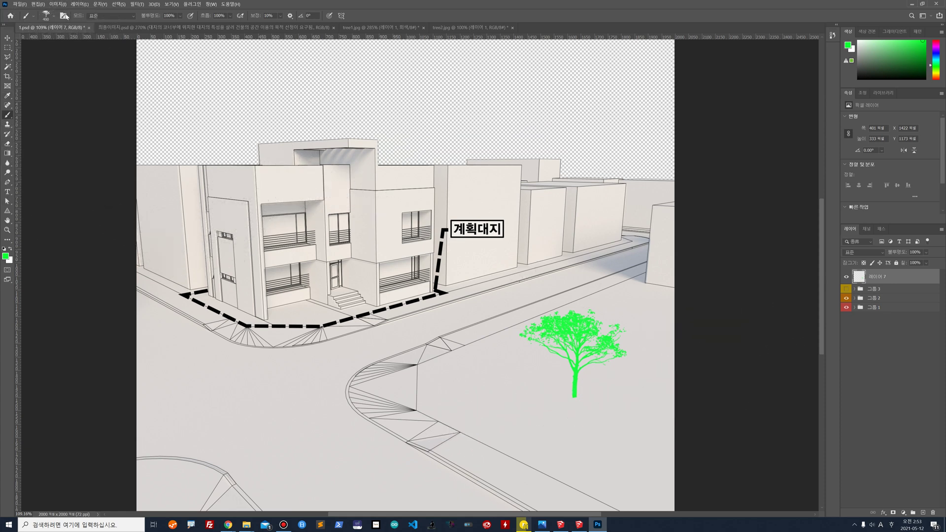
{"action": "left_click", "coordinate": [56, 17]}
{"action": "key", "text": "Escape"}
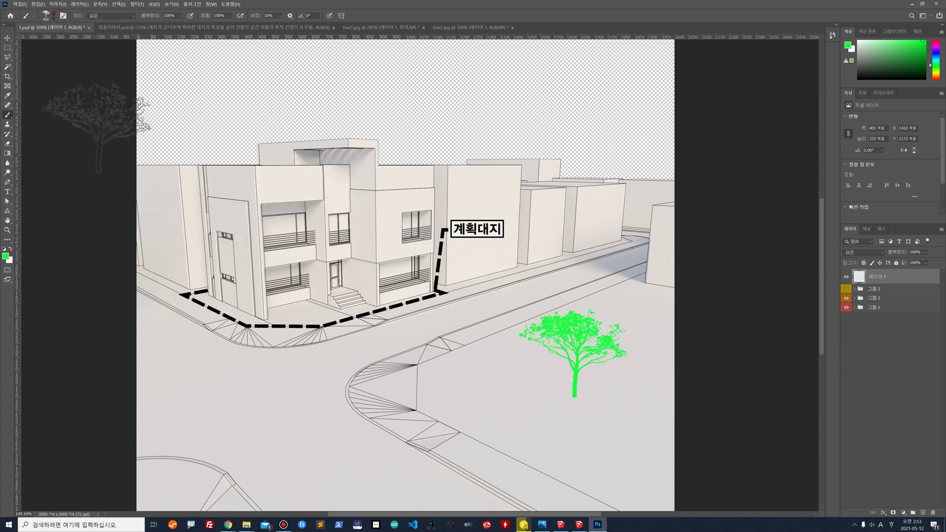
Change the foreground color to dark green #016712 and stamp a second tree overlapping the left side of the bright green one
{"action": "left_click", "coordinate": [6, 256]}
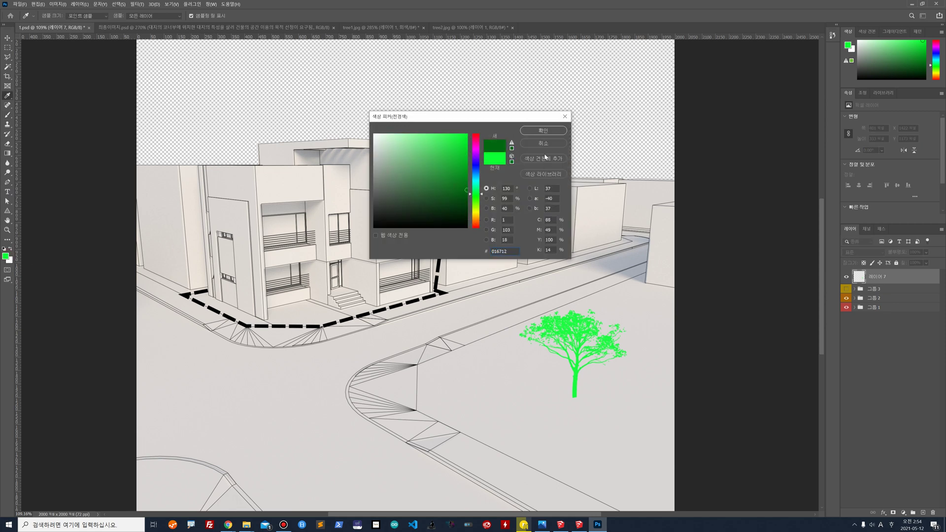
{"action": "left_click", "coordinate": [544, 130]}
{"action": "left_click", "coordinate": [529, 365]}
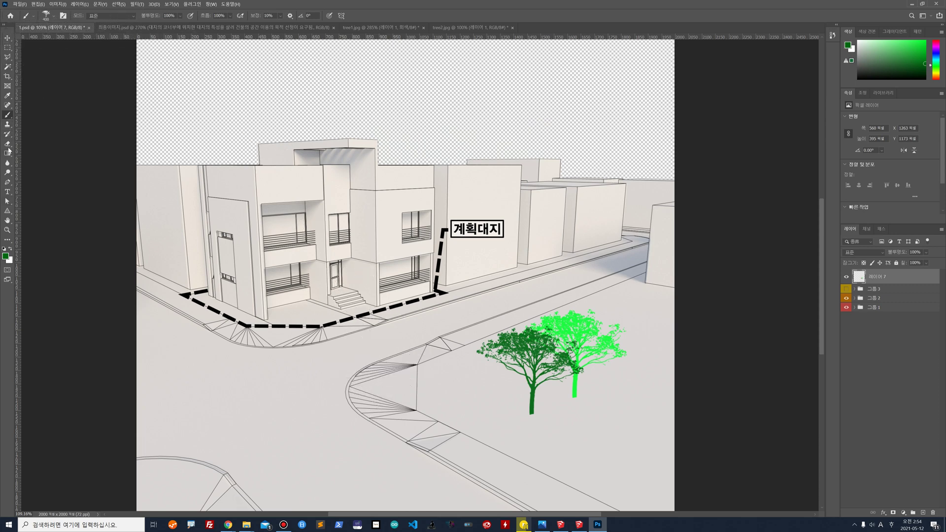
Choose the tree2.jpg brush preset and enlarge the brush to 600 px
{"action": "left_click", "coordinate": [50, 15]}
{"action": "left_click", "coordinate": [63, 196]}
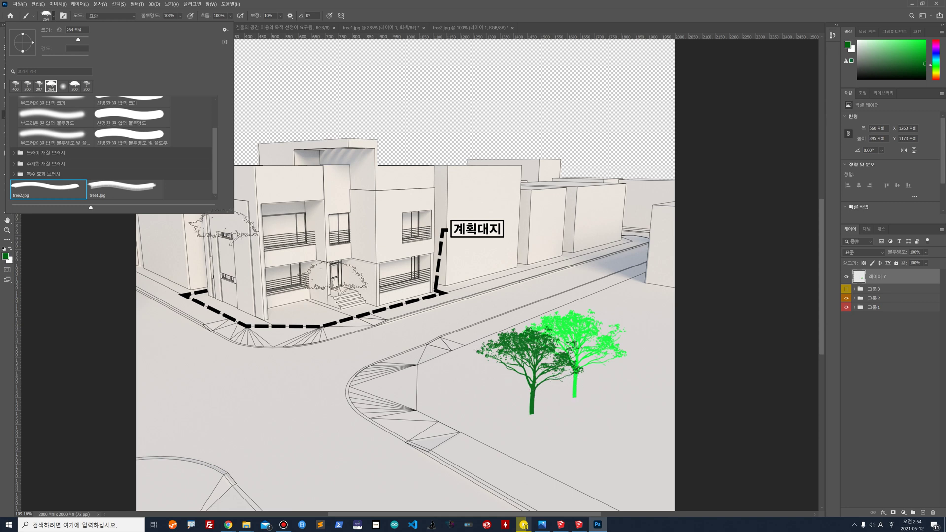
{"action": "key", "text": "Return"}
{"action": "key", "text": "bracketright"}
{"action": "key", "text": "bracketright"}
{"action": "key", "text": "bracketright"}
{"action": "key", "text": "bracketright"}
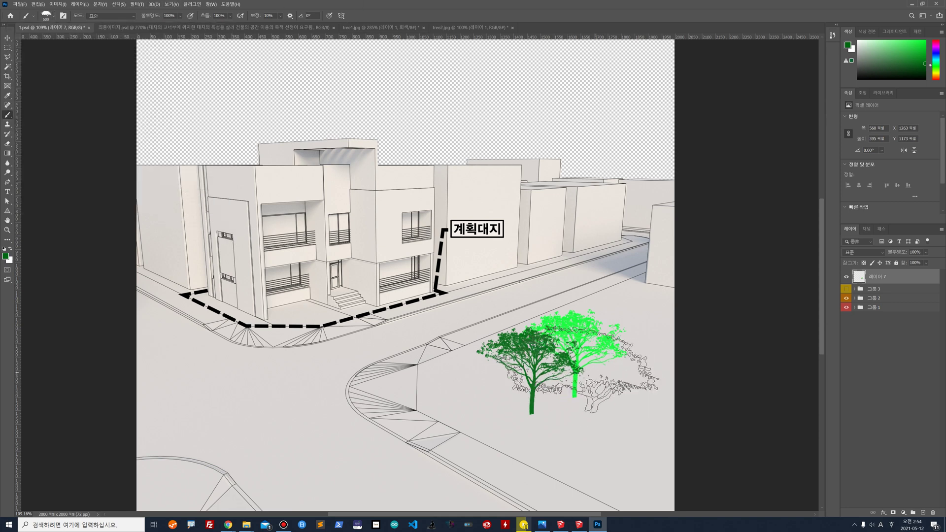
Set the foreground color to yellowish light green #6ae42e
{"action": "left_click", "coordinate": [6, 256]}
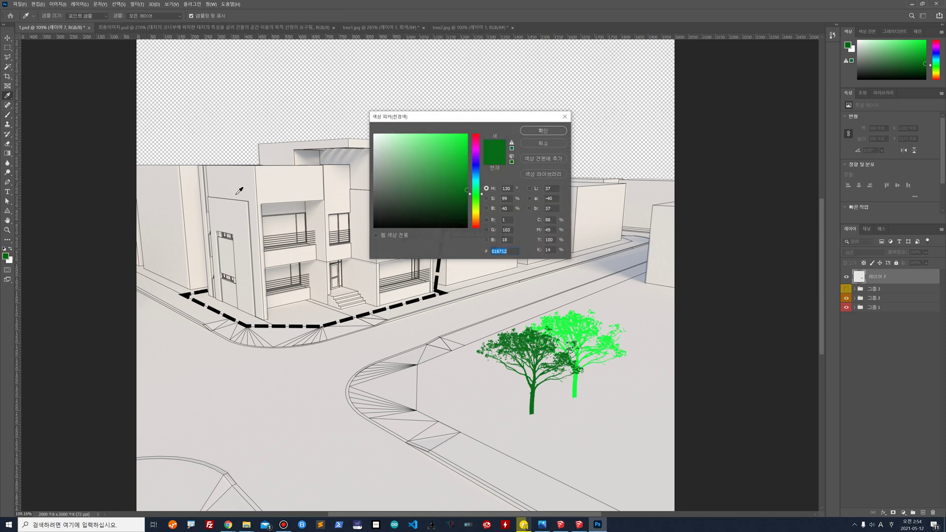
{"action": "left_click", "coordinate": [420, 166]}
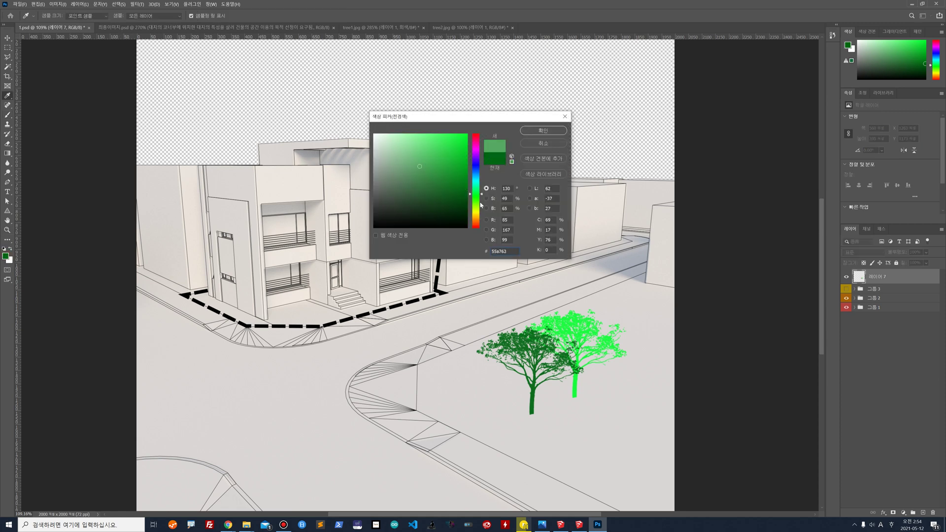
{"action": "left_click", "coordinate": [479, 201]}
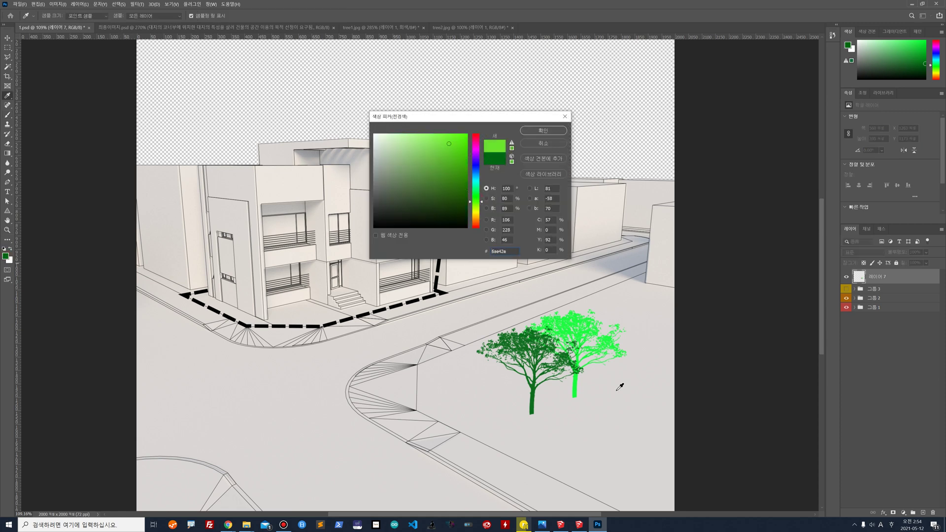
{"action": "left_click", "coordinate": [546, 130]}
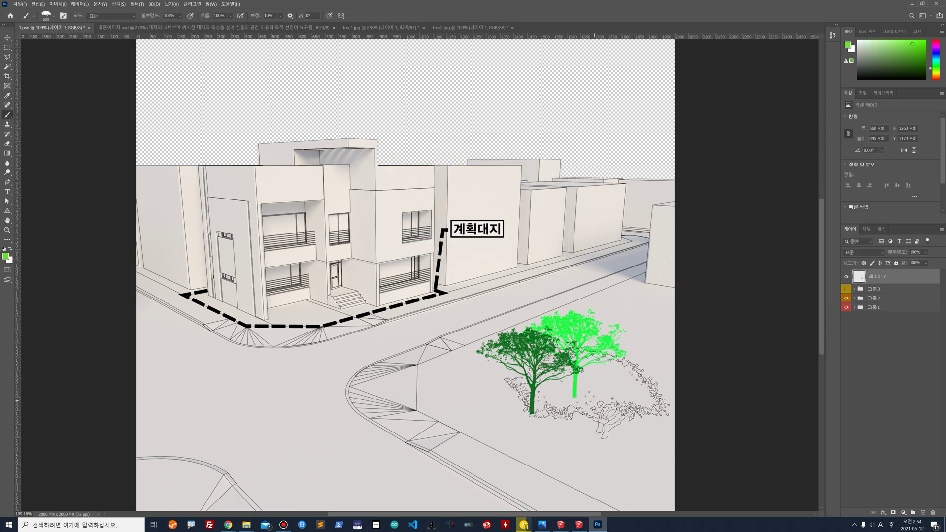
Try stamping the light green tree over the two existing trees on the same layer, and undo it
{"action": "left_click", "coordinate": [594, 377]}
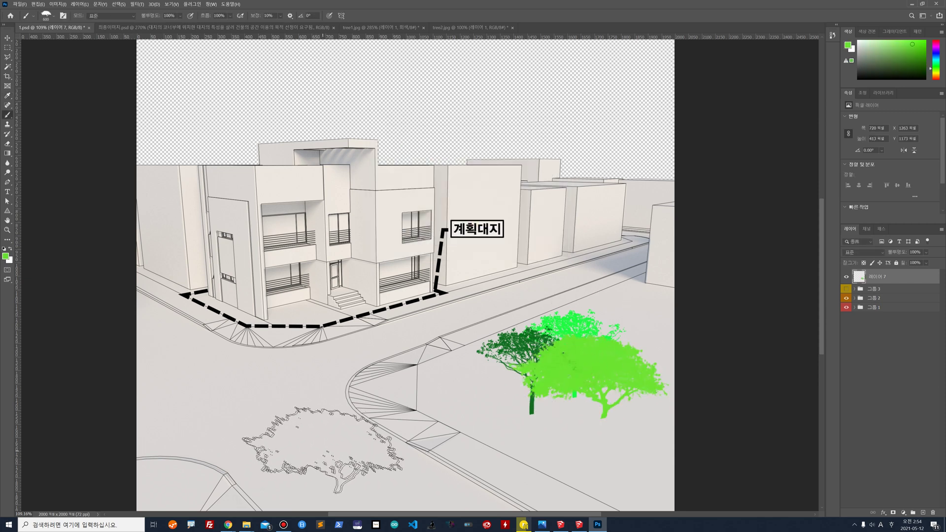
{"action": "key", "text": "ctrl+z"}
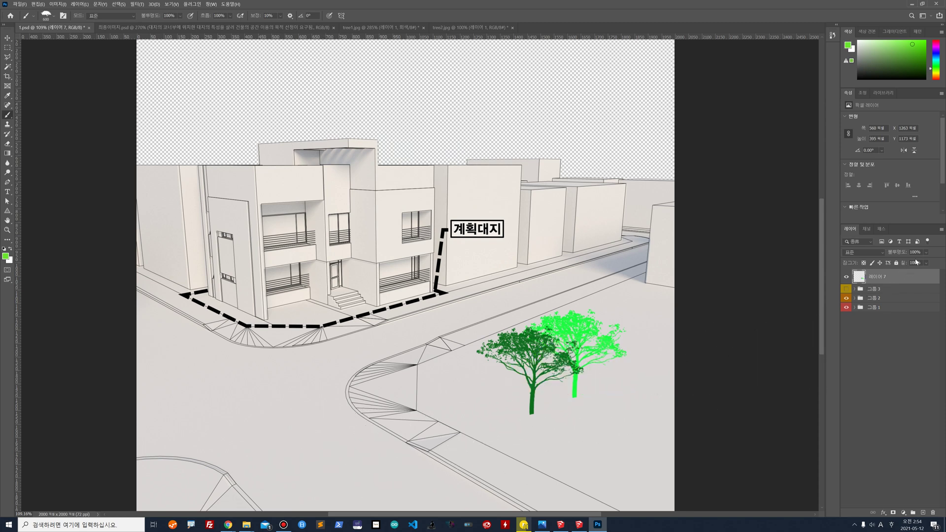
Lower the opacity of the tree layer 레이어 7 to 88%
{"action": "left_click_drag", "start_coordinate": [925, 264], "coordinate": [935, 265]}
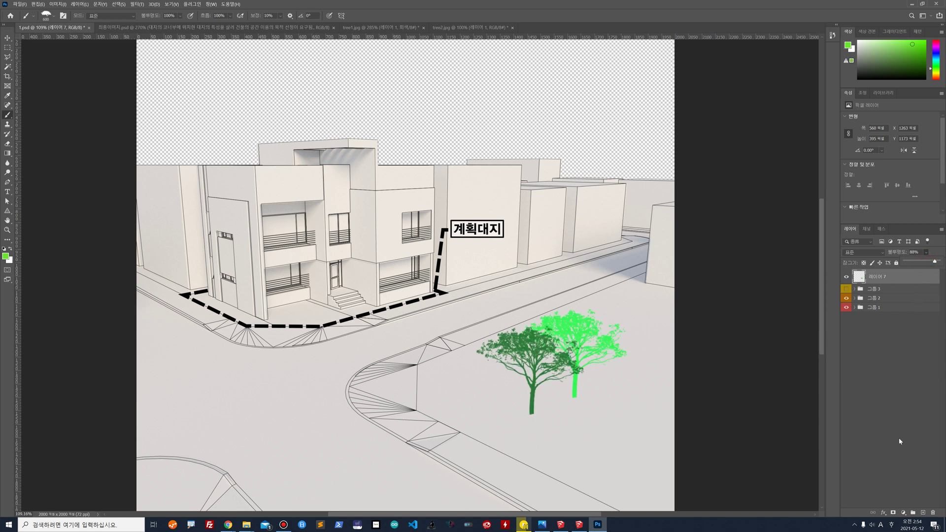
Stamp the large light green tree on a new layer and place that layer beneath 레이어 7, behind the other trees
{"action": "left_click", "coordinate": [922, 513]}
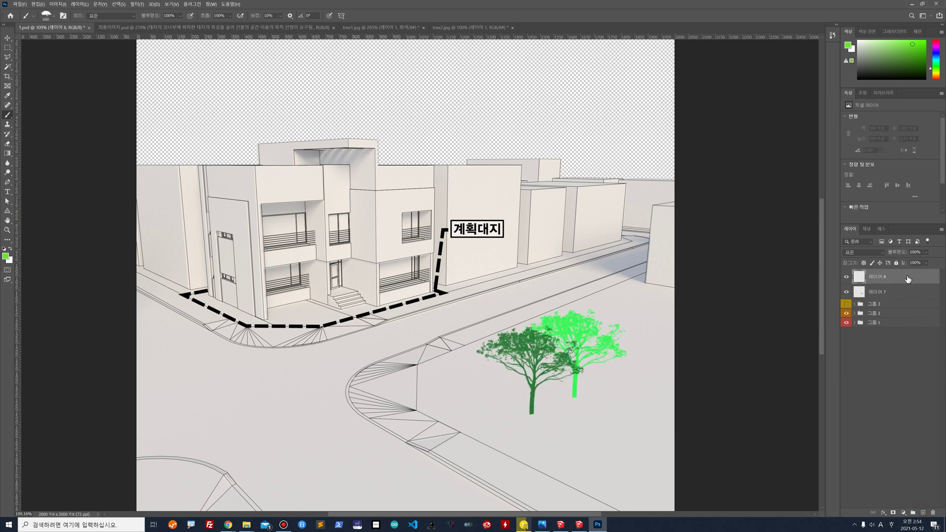
{"action": "left_click", "coordinate": [590, 371]}
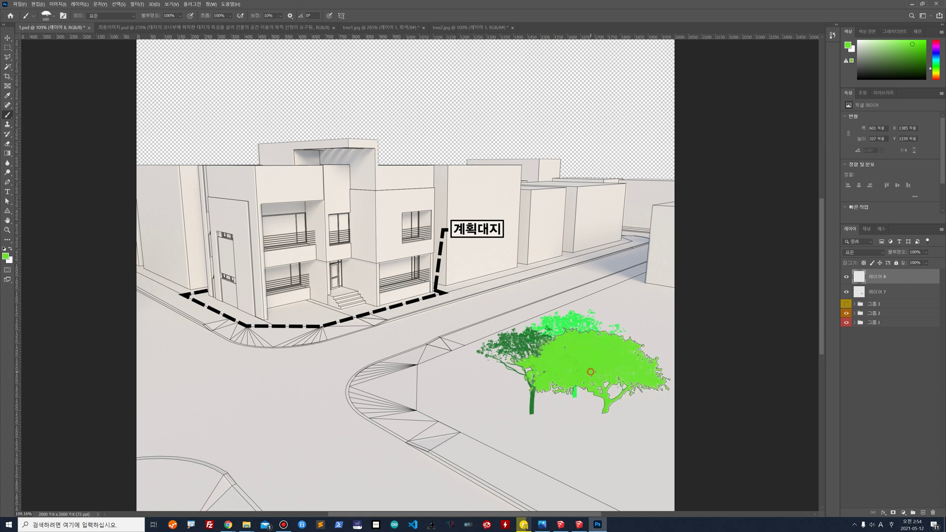
{"action": "left_click_drag", "start_coordinate": [893, 281], "coordinate": [889, 295]}
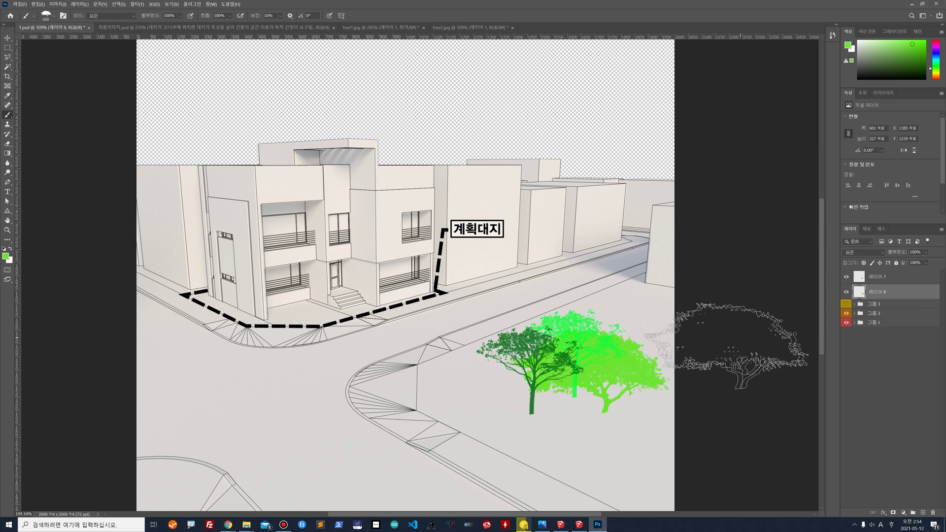
{"action": "left_click", "coordinate": [7, 41]}
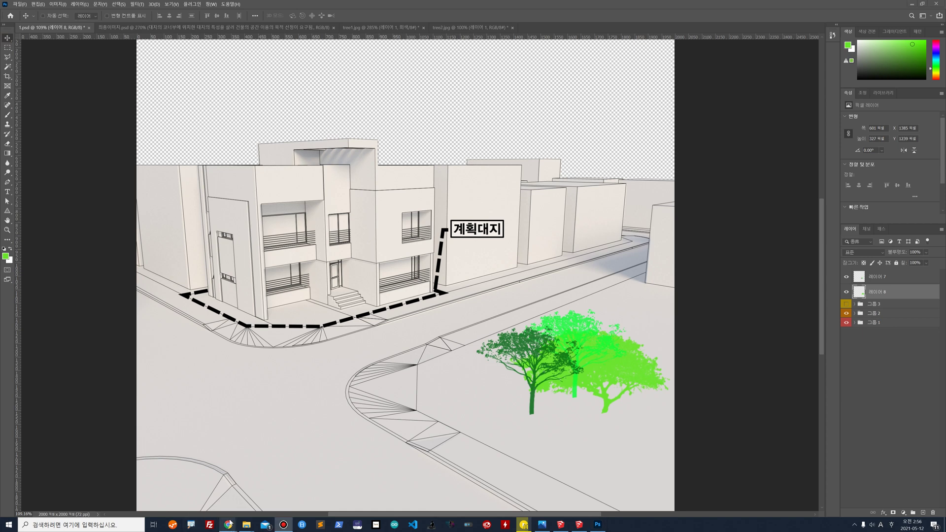
Check the finished GREEN SPACES diagram for reference, then draw a circle about 702 px across around the trees on a new layer
{"action": "left_click", "coordinate": [187, 28]}
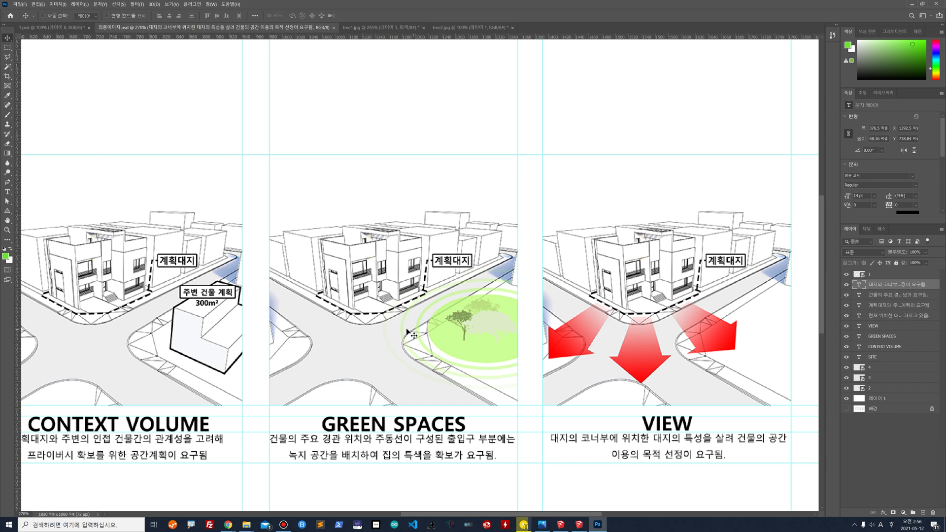
{"action": "left_click", "coordinate": [58, 28]}
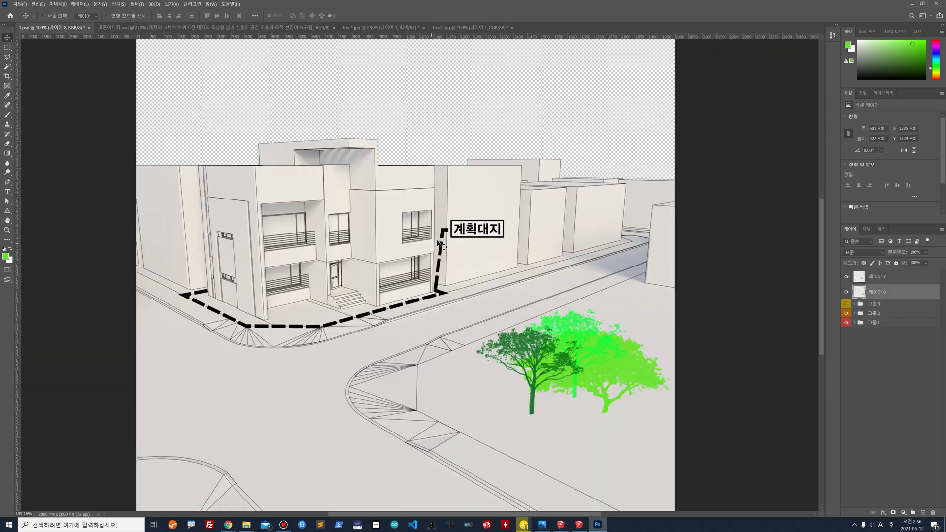
{"action": "left_click", "coordinate": [10, 213]}
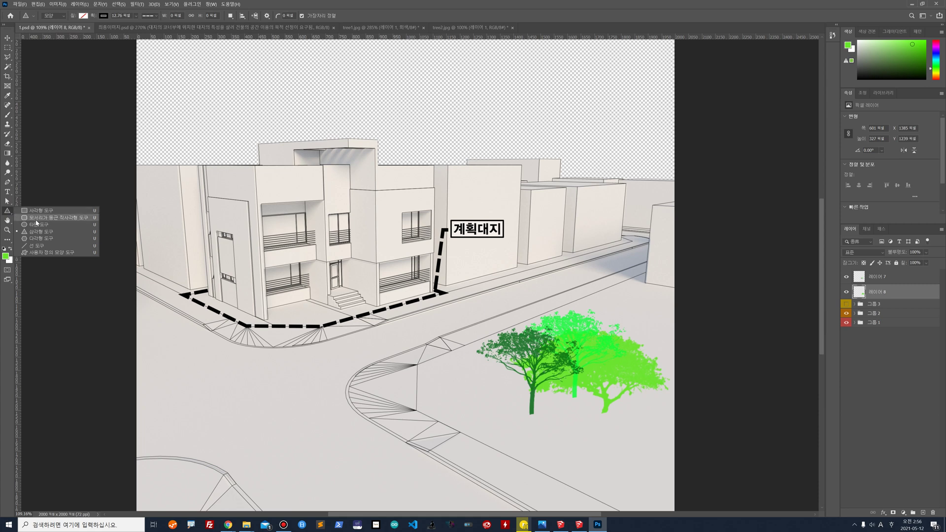
{"action": "left_click", "coordinate": [38, 210]}
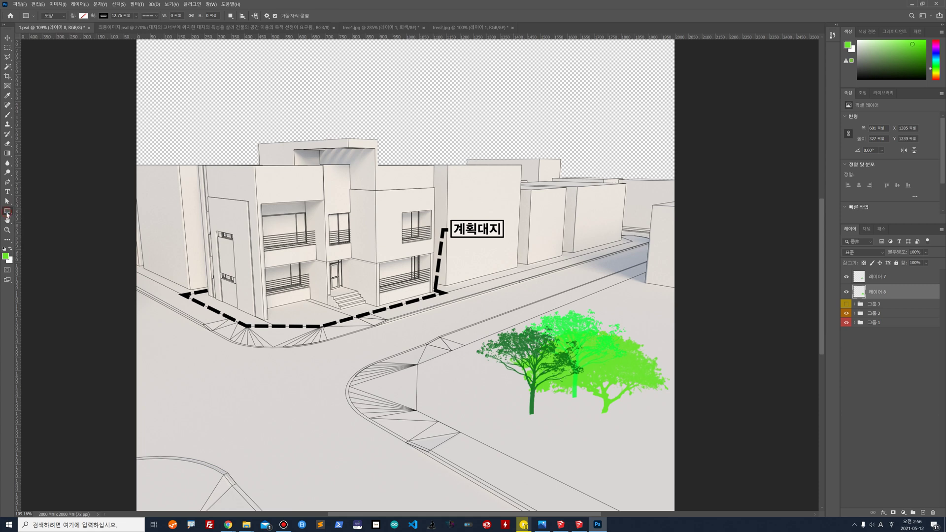
{"action": "left_click", "coordinate": [8, 213]}
{"action": "left_click", "coordinate": [39, 224]}
{"action": "left_click", "coordinate": [906, 279]}
{"action": "left_click", "coordinate": [924, 513]}
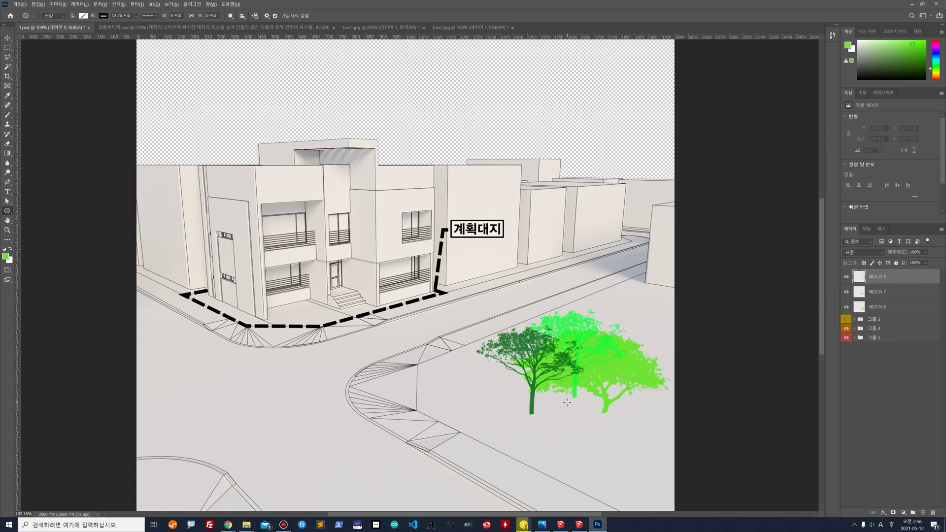
{"action": "mouse_move", "coordinate": [567, 404]}
{"action": "left_mouse_down"}
{"action": "mouse_move", "coordinate": [614, 416]}
{"action": "mouse_move", "coordinate": [758, 499]}
{"action": "left_mouse_up"}
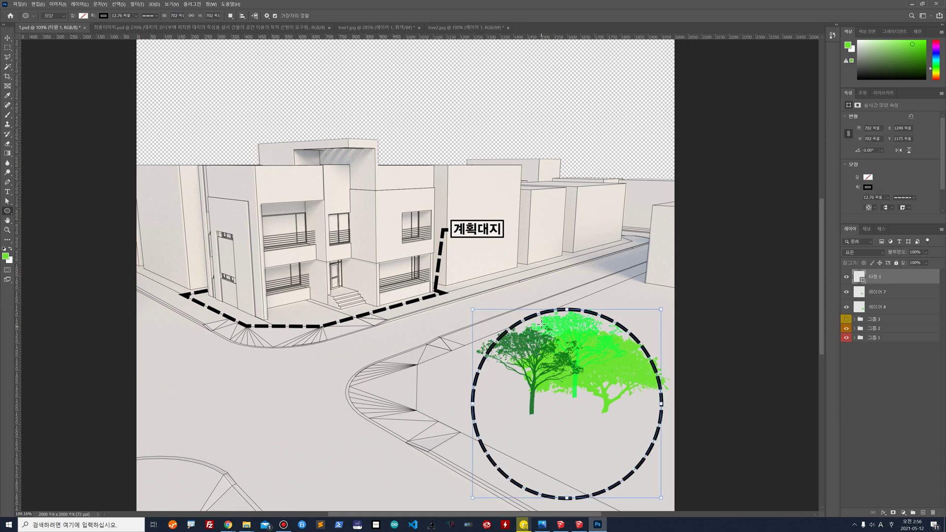
Give the circle a solid stroke about 27.5 px wide
{"action": "left_click", "coordinate": [159, 18]}
{"action": "left_click", "coordinate": [158, 39]}
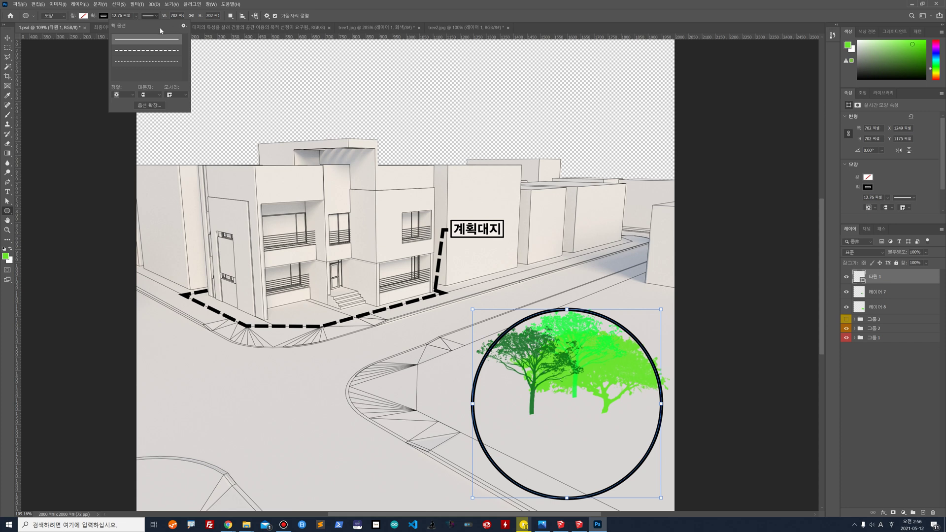
{"action": "left_click", "coordinate": [136, 17]}
{"action": "left_click_drag", "start_coordinate": [143, 28], "coordinate": [151, 29]}
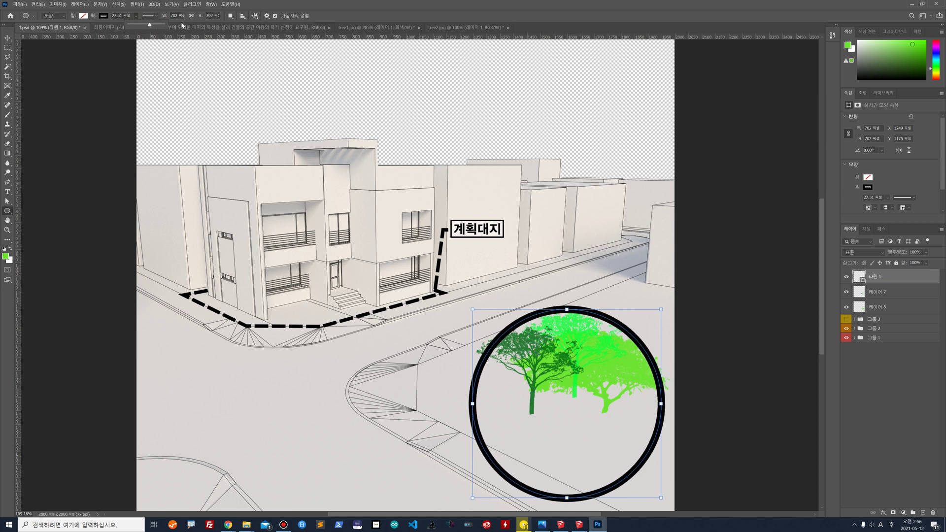
Try to scale the circle down freehand and to 80%
{"action": "key", "text": "ctrl+t"}
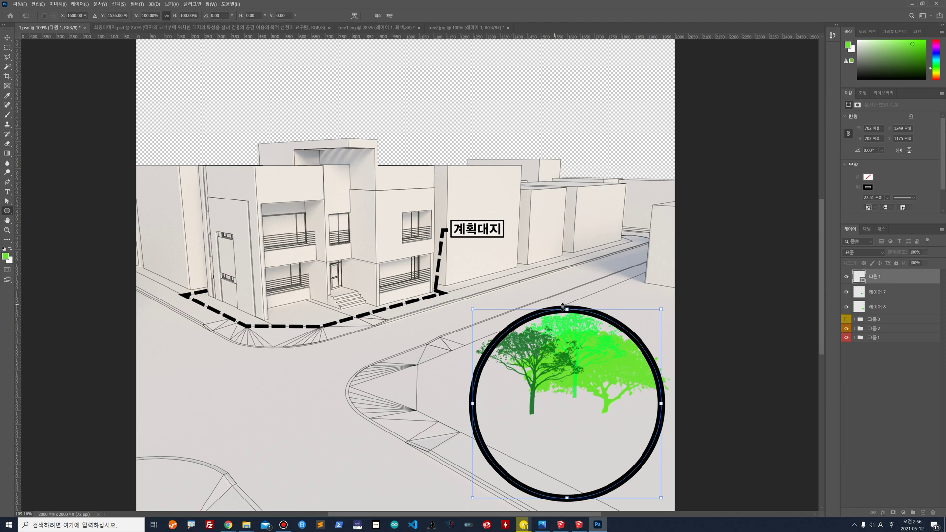
{"action": "left_click_drag", "start_coordinate": [567, 309], "coordinate": [573, 366]}
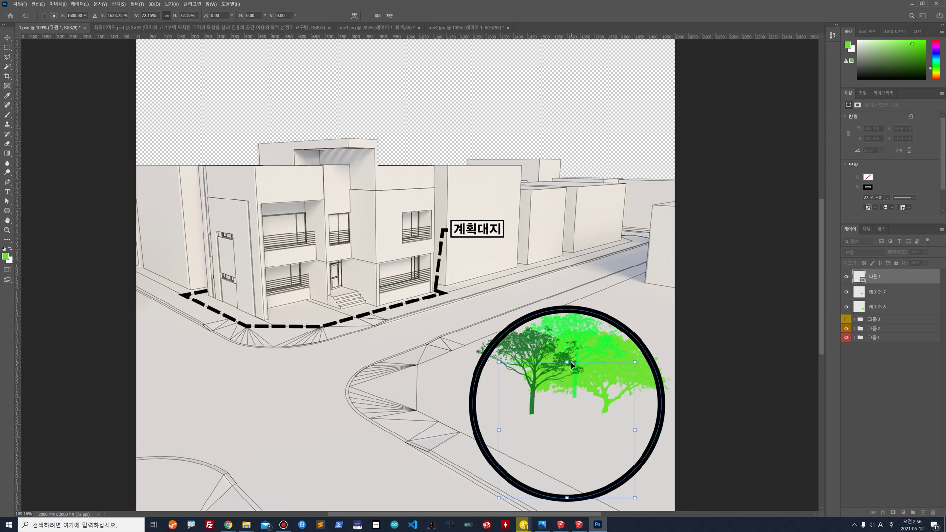
{"action": "key", "text": "ctrl+z"}
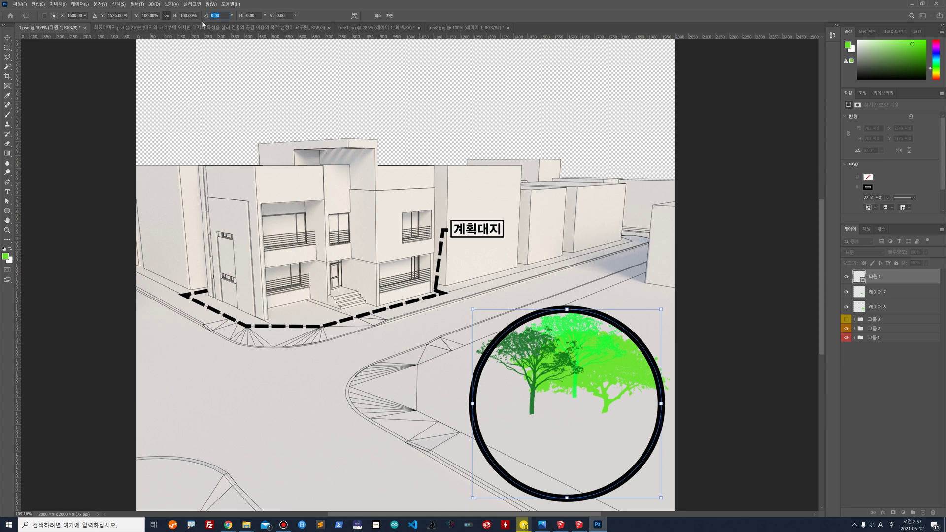
{"action": "left_click", "coordinate": [183, 15]}
{"action": "type", "text": "80"}
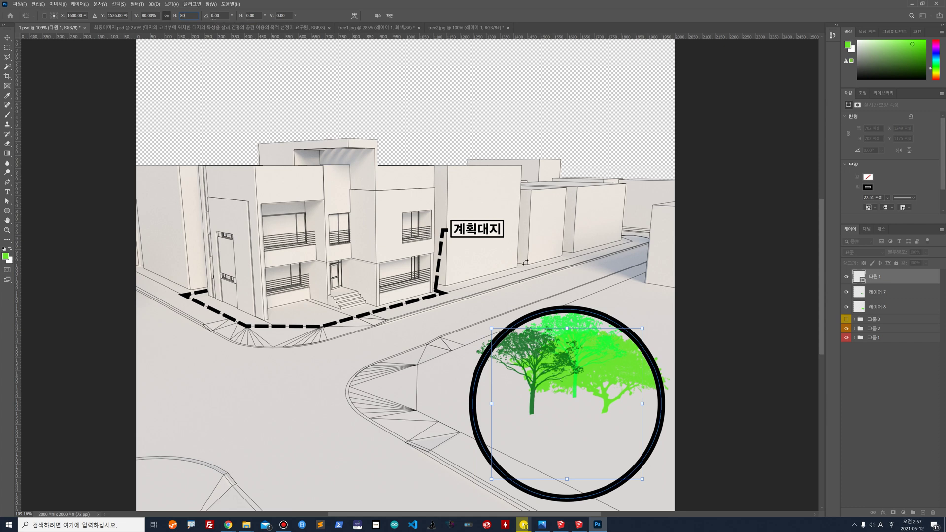
{"action": "left_click", "coordinate": [390, 16]}
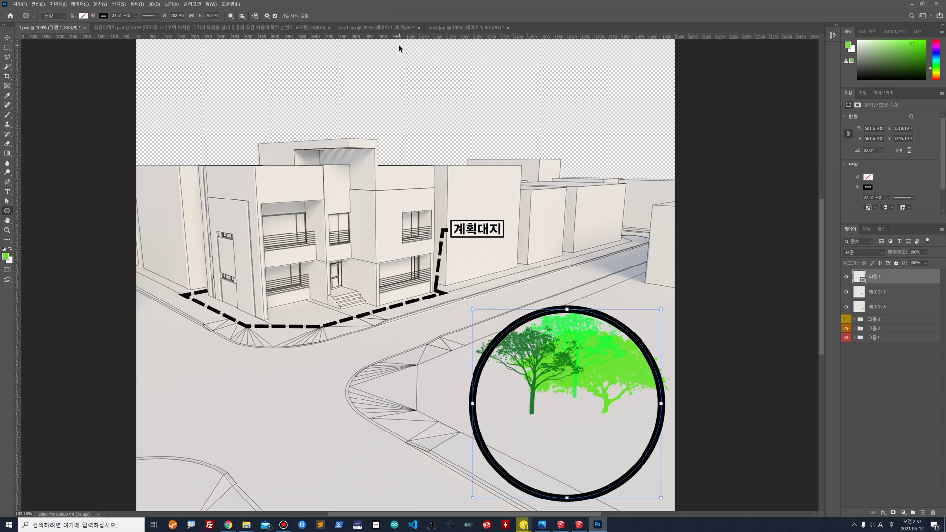
{"action": "left_click", "coordinate": [847, 277]}
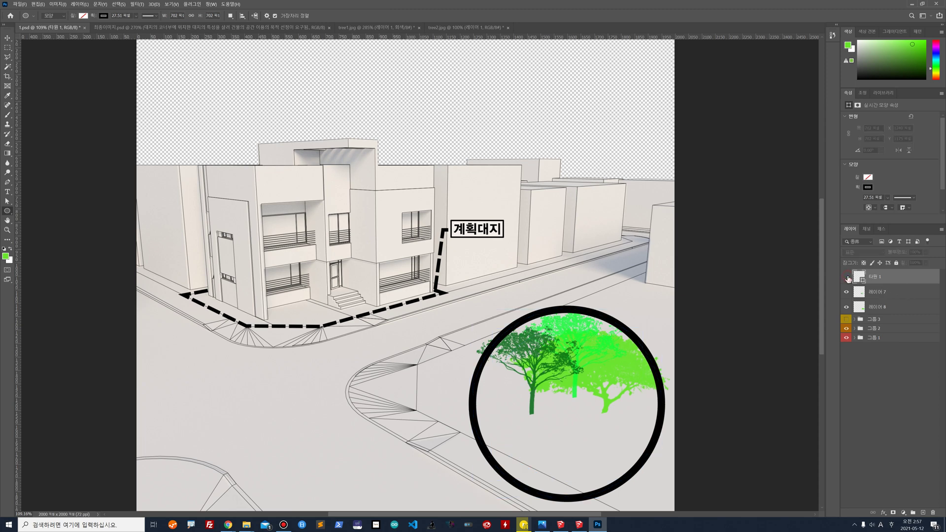
{"action": "left_click", "coordinate": [847, 277]}
{"action": "left_click", "coordinate": [899, 294]}
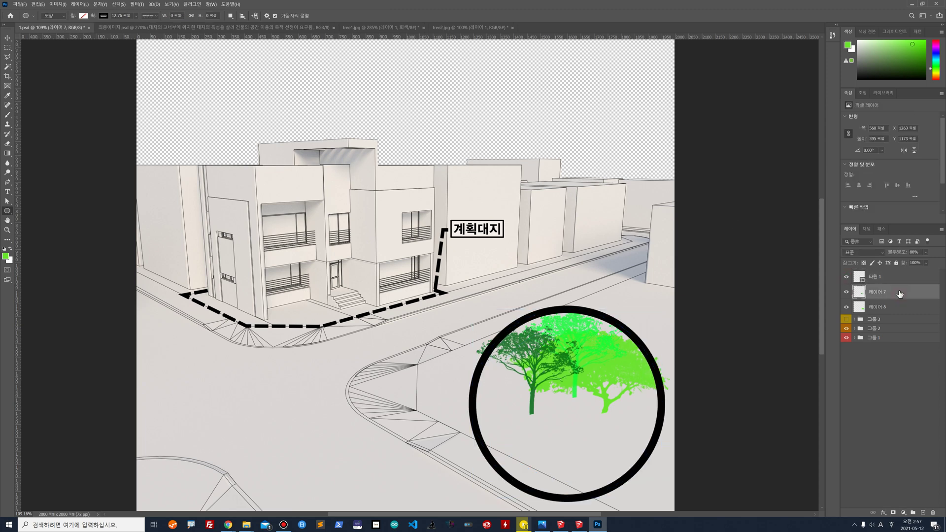
Transform the circle to 80% scale, -30° rotation and 30° horizontal skew, accepting its conversion to a regular path
{"action": "left_click", "coordinate": [900, 279]}
{"action": "key", "text": "ctrl+t"}
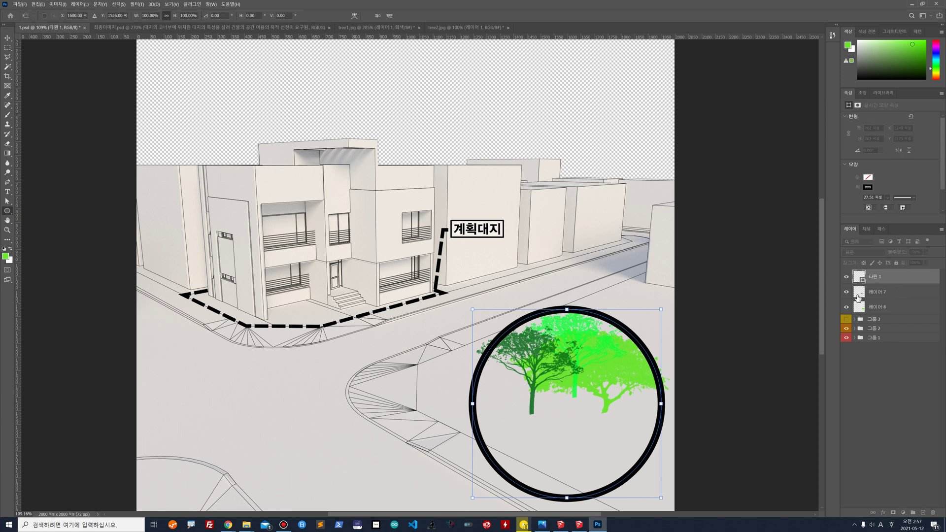
{"action": "left_click", "coordinate": [190, 15]}
{"action": "type", "text": "80"}
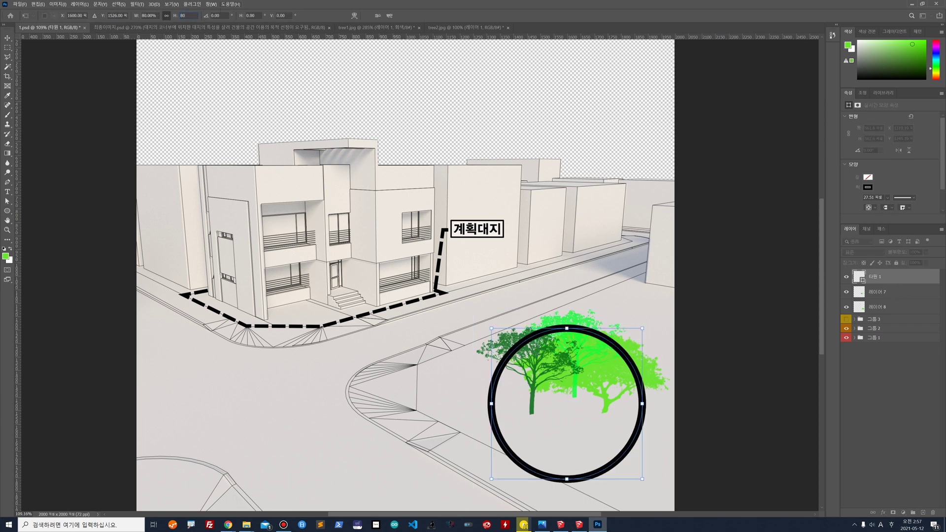
{"action": "left_click", "coordinate": [223, 14]}
{"action": "type", "text": "-30"}
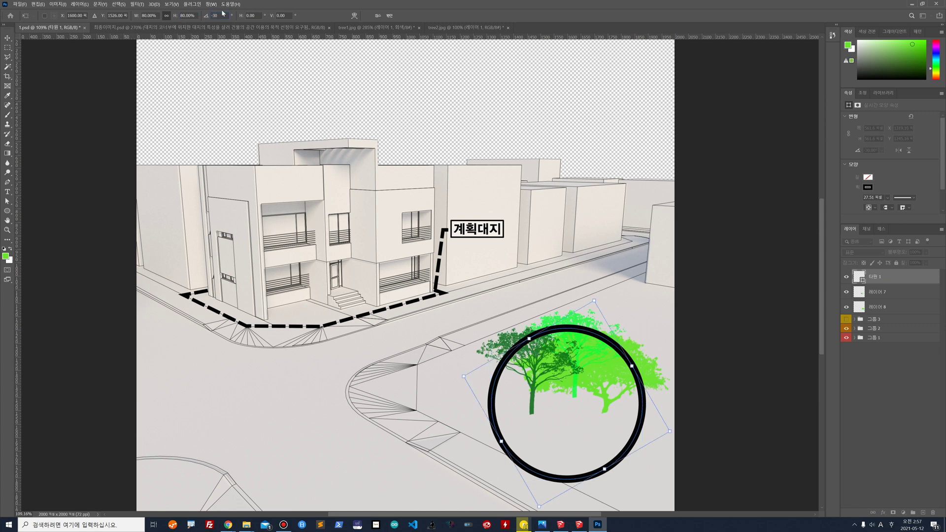
{"action": "key", "text": "Tab"}
{"action": "type", "text": "30"}
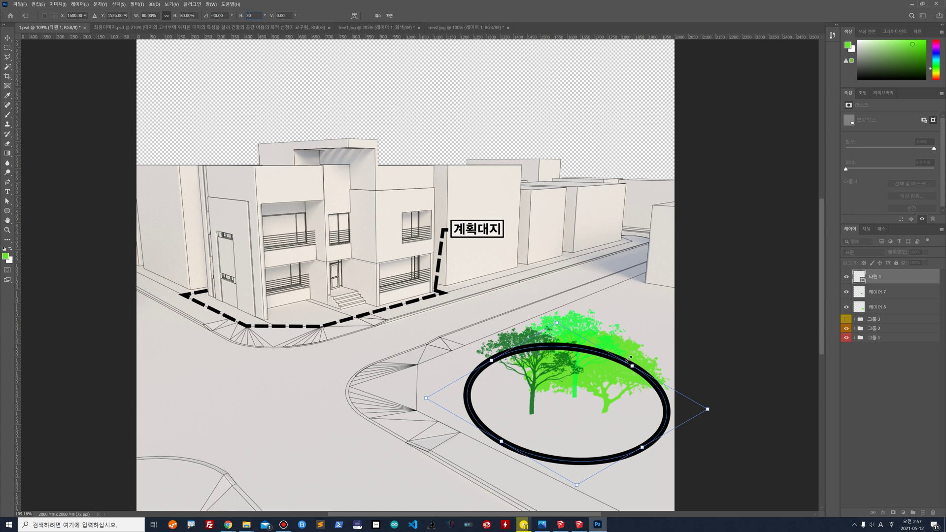
{"action": "left_click", "coordinate": [389, 15]}
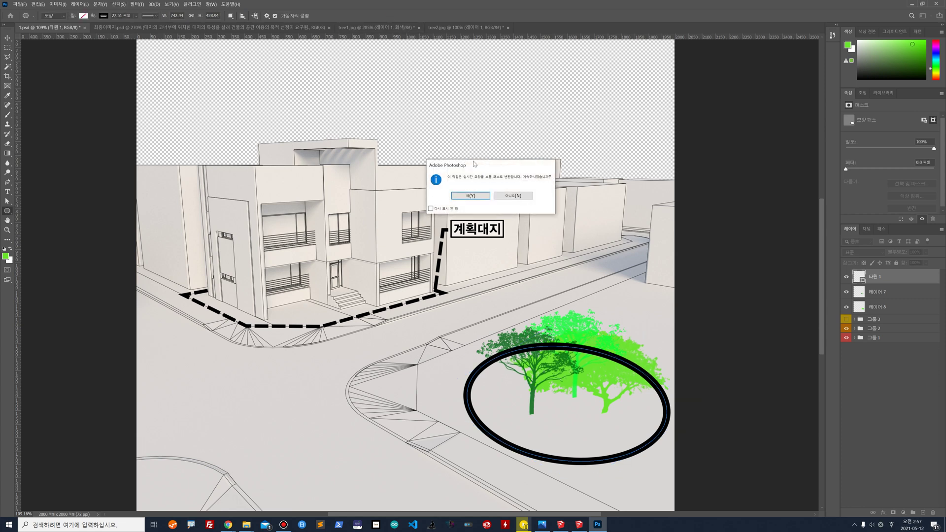
{"action": "left_click", "coordinate": [470, 197]}
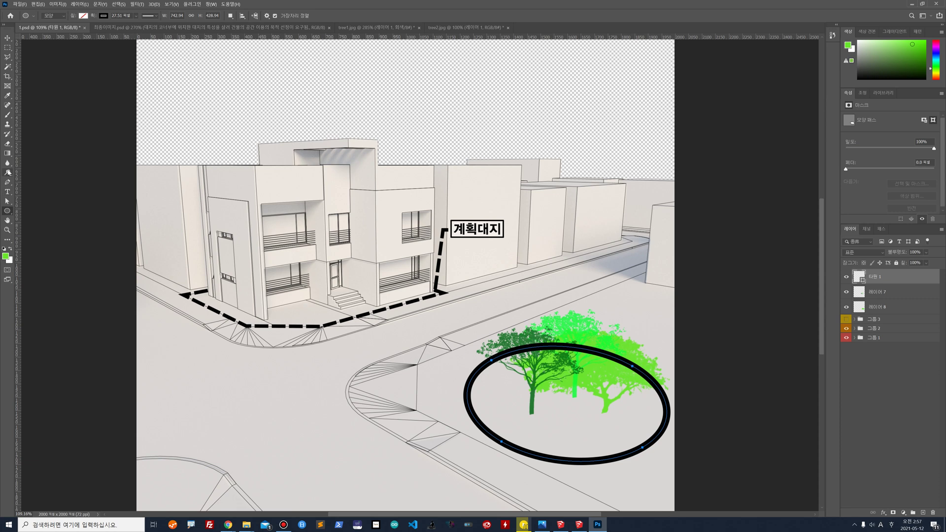
Reduce the ellipse's stroke width to about 25 px
{"action": "left_click", "coordinate": [7, 182]}
{"action": "left_click", "coordinate": [134, 17]}
{"action": "left_click_drag", "start_coordinate": [139, 26], "coordinate": [141, 27]}
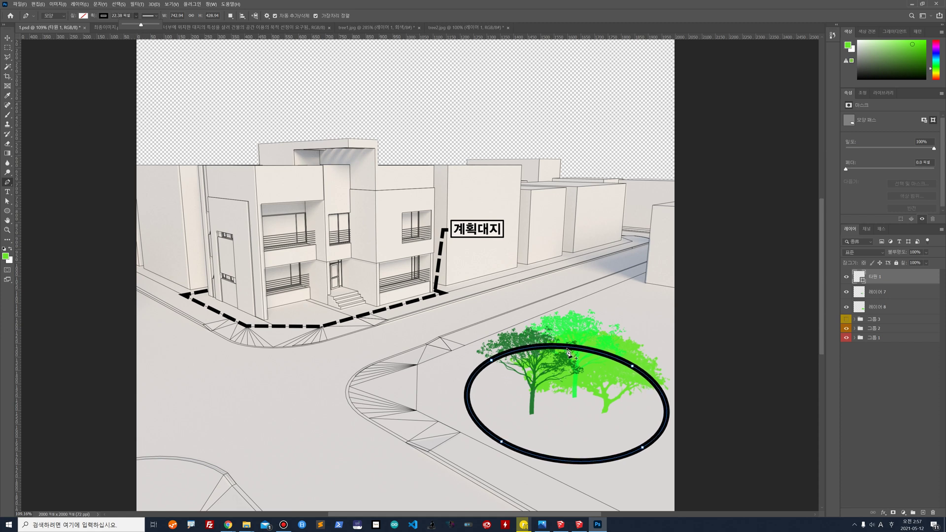
{"action": "left_click_drag", "start_coordinate": [141, 29], "coordinate": [143, 28]}
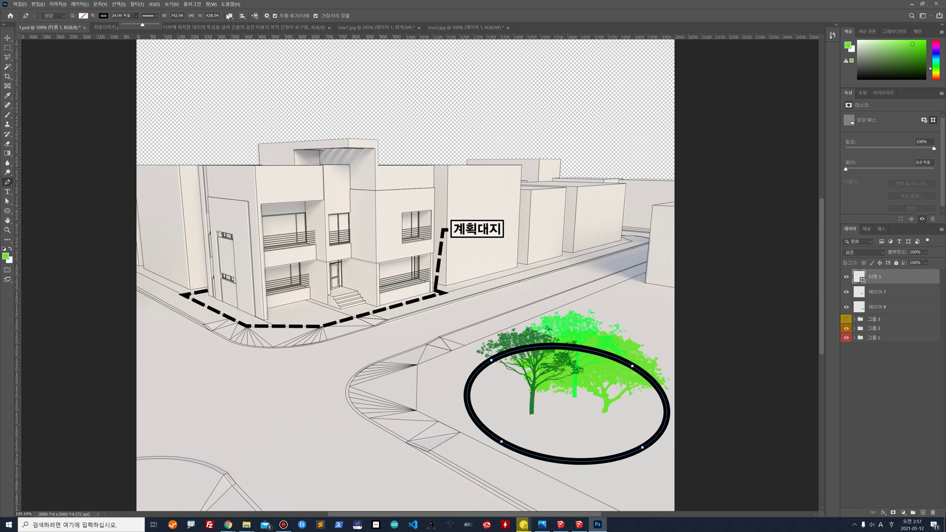
Place the ellipse layer 타원 1 beneath both tree layers and shift the ellipse slightly upward around the trees
{"action": "left_click_drag", "start_coordinate": [898, 279], "coordinate": [899, 314]}
{"action": "left_click", "coordinate": [8, 38]}
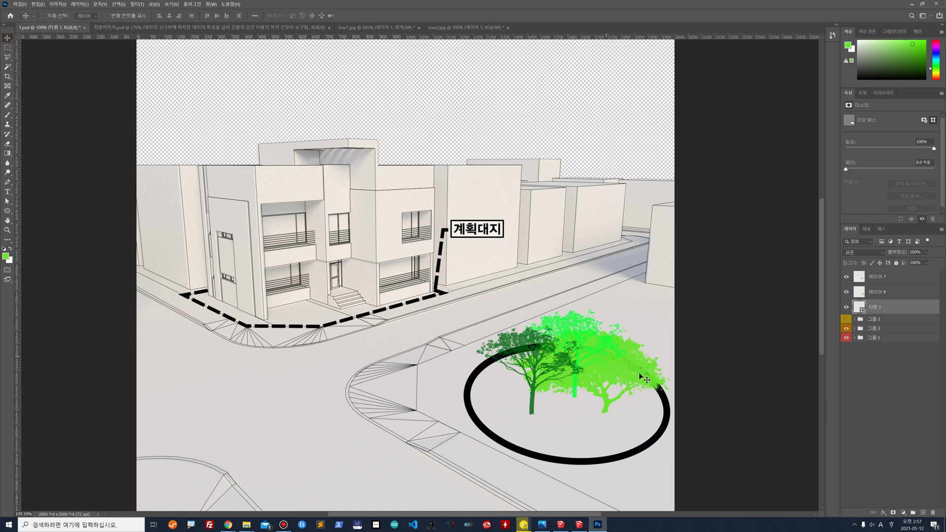
{"action": "left_click_drag", "start_coordinate": [614, 460], "coordinate": [609, 443]}
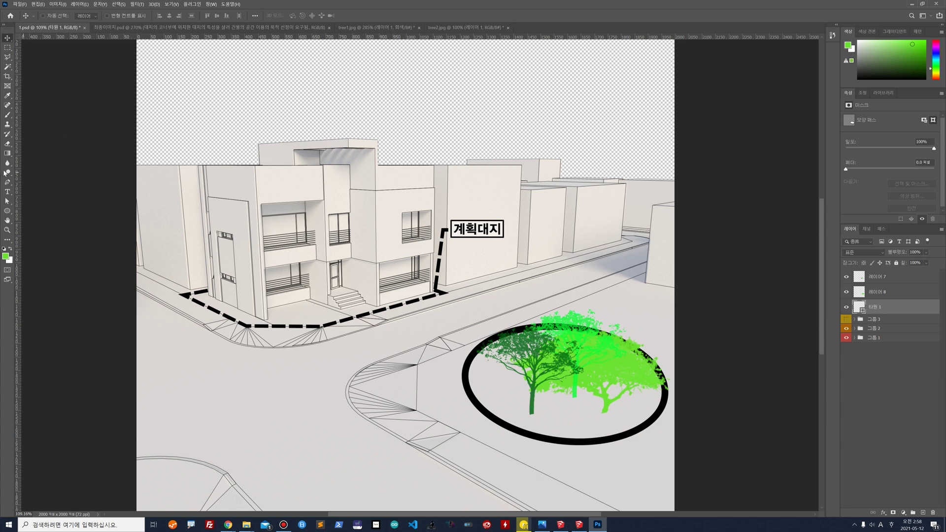
Change the ellipse's stroke color to dark green #143f12
{"action": "left_click", "coordinate": [8, 182]}
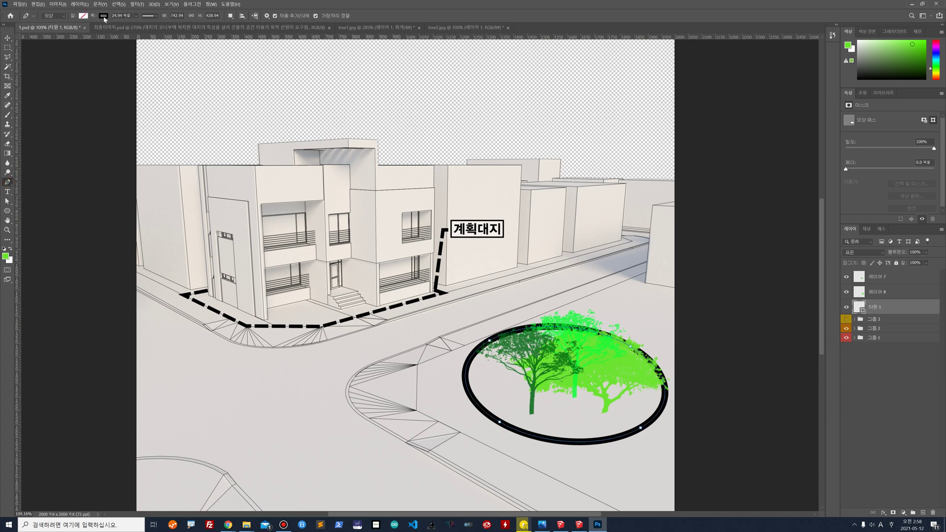
{"action": "left_click", "coordinate": [104, 17]}
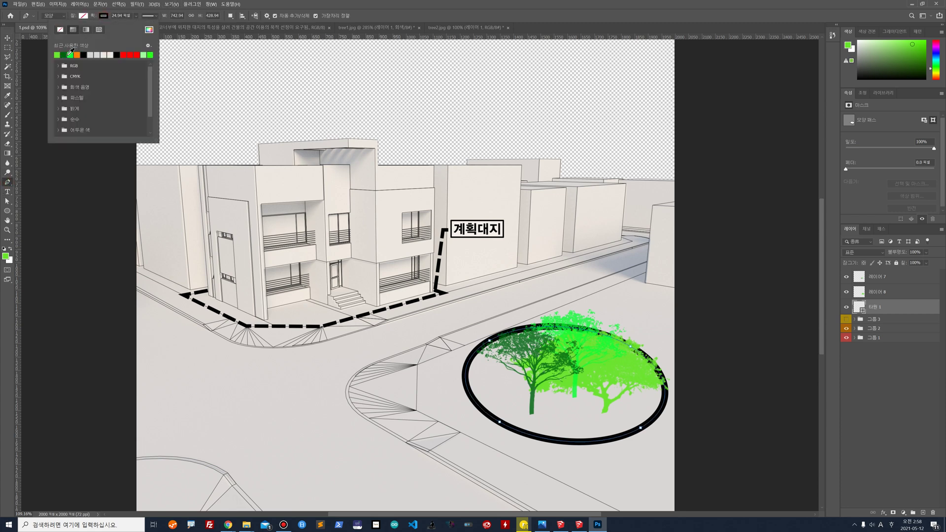
{"action": "left_click", "coordinate": [149, 29]}
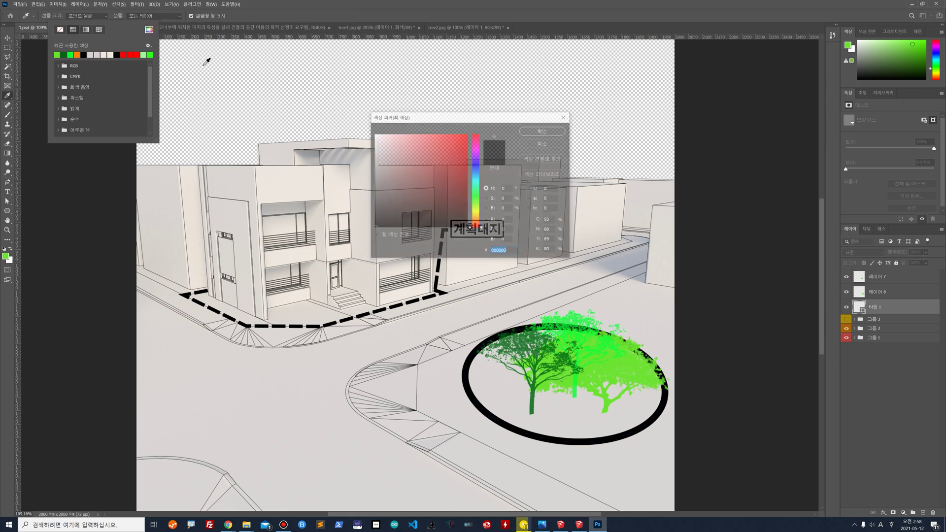
{"action": "left_click", "coordinate": [479, 197]}
{"action": "left_click_drag", "start_coordinate": [447, 199], "coordinate": [442, 204]}
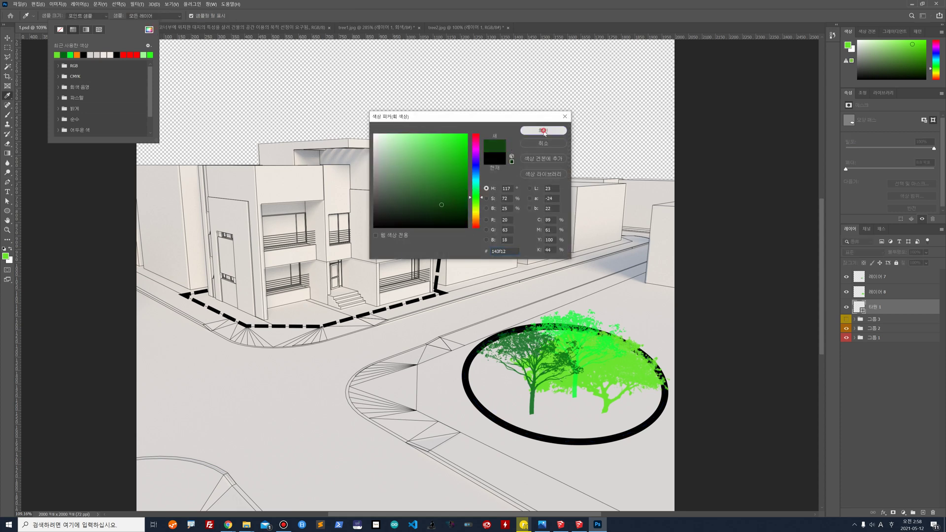
{"action": "left_click", "coordinate": [543, 130]}
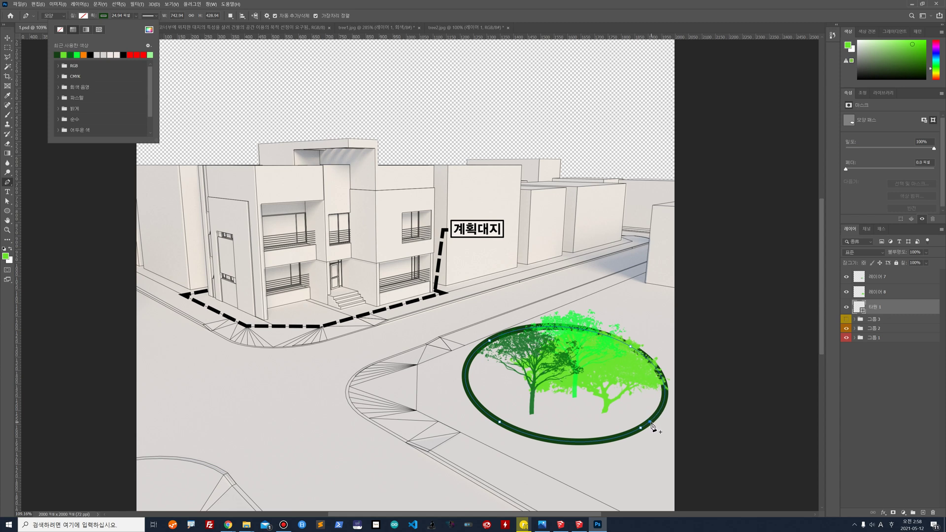
Duplicate the ellipse layer 타원 1 and enlarge the copy about its center to about 141% as an outer ring
{"action": "left_click_drag", "start_coordinate": [886, 312], "coordinate": [924, 513]}
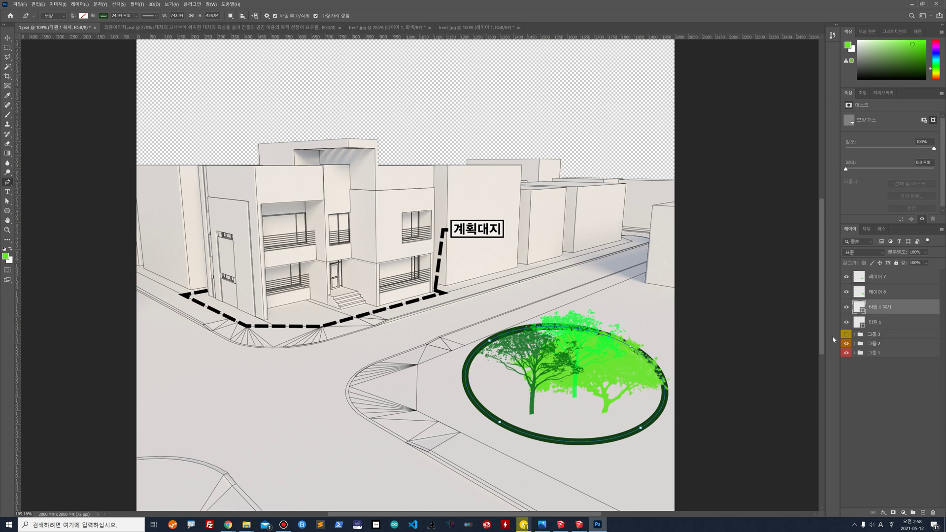
{"action": "key", "text": "ctrl+t"}
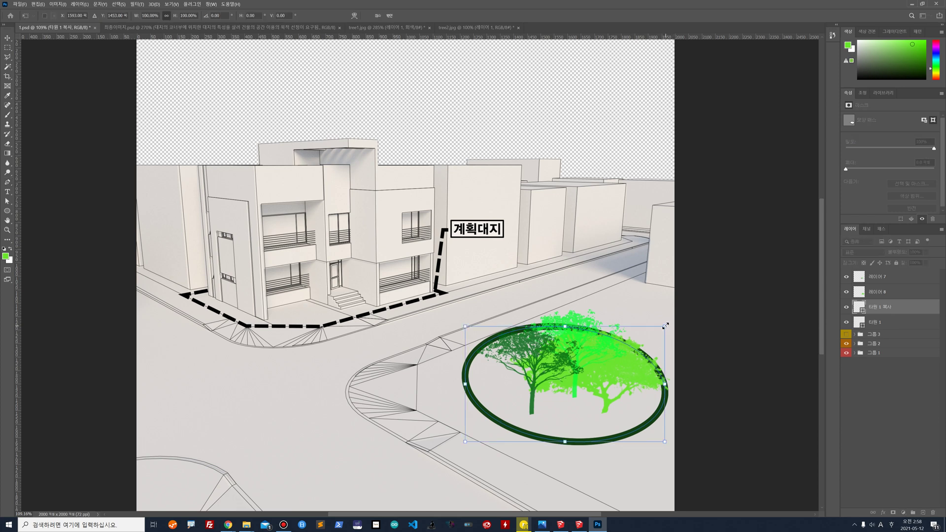
{"action": "left_click_drag", "start_coordinate": [666, 326], "coordinate": [753, 325]}
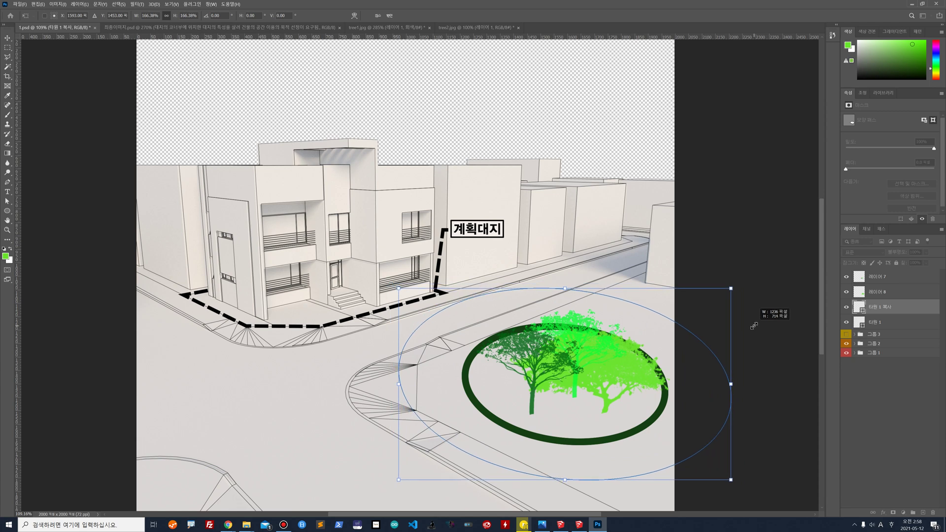
{"action": "left_click_drag", "start_coordinate": [754, 325], "coordinate": [728, 339]}
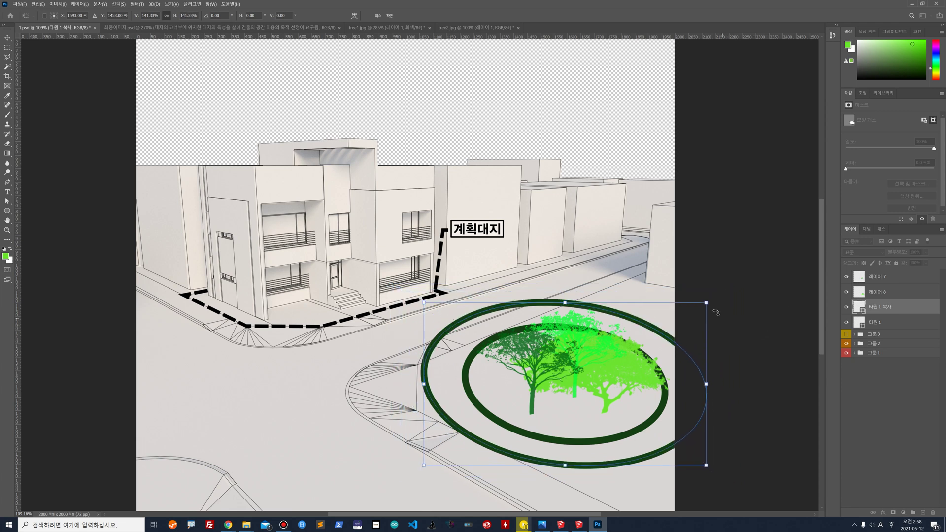
{"action": "key", "text": "Return"}
Duplicate the outer ring layer 타원 1 복사 and enlarge the copy about its center to about 120% as a third ring
{"action": "key", "text": "ctrl+j"}
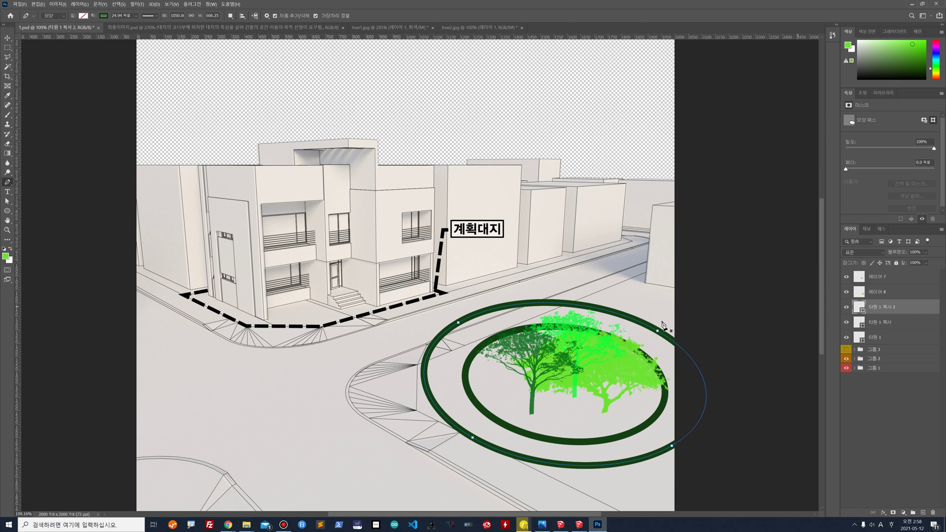
{"action": "key", "text": "ctrl+t"}
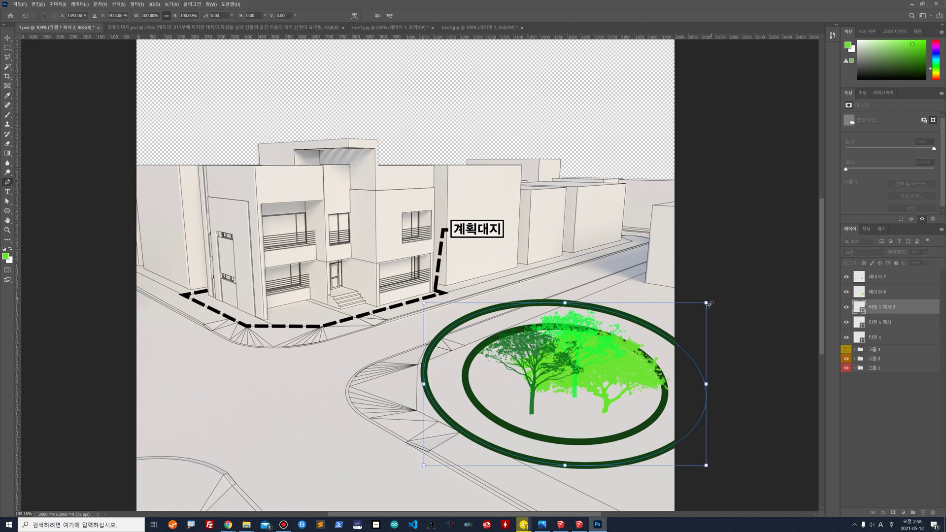
{"action": "left_click_drag", "start_coordinate": [710, 304], "coordinate": [735, 286]}
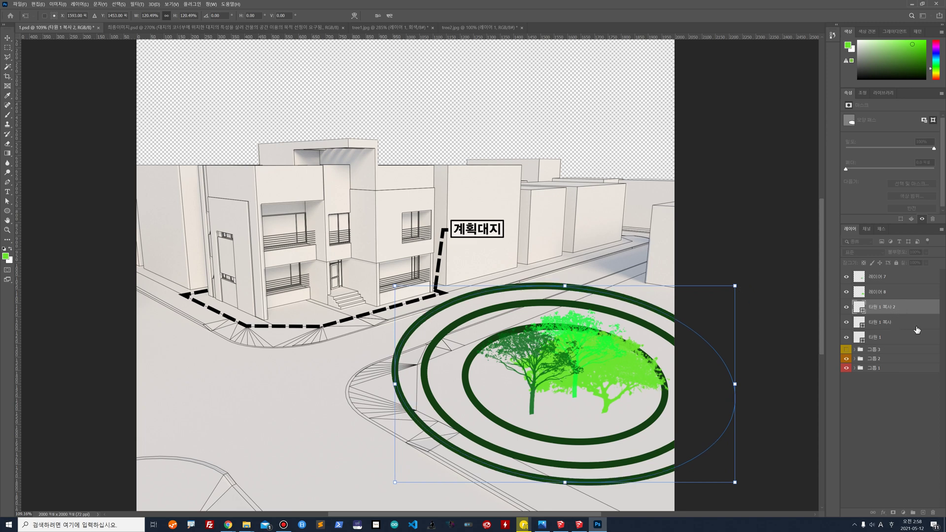
Duplicate the ring layer 타원 1 복사 2 and enlarge the copy about its center to about 118% as a fourth ring
{"action": "left_click_drag", "start_coordinate": [911, 314], "coordinate": [923, 513]}
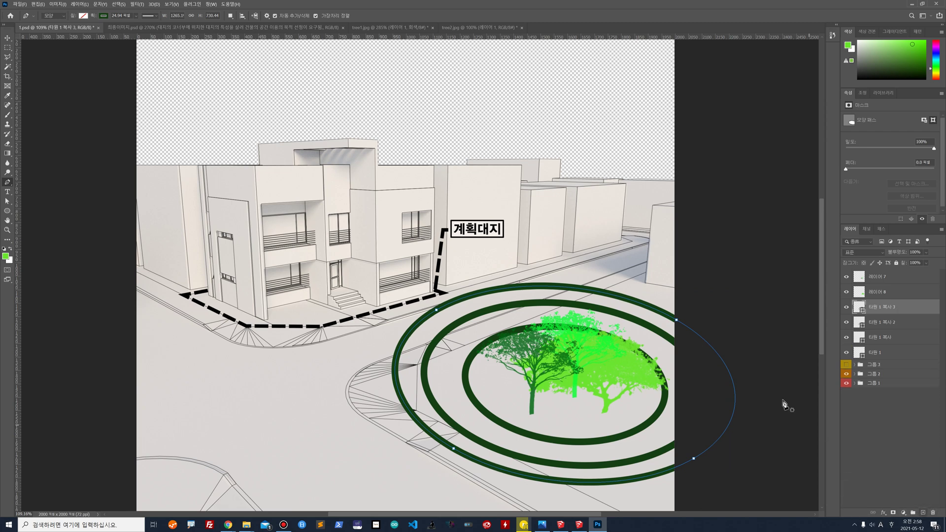
{"action": "key", "text": "ctrl+t"}
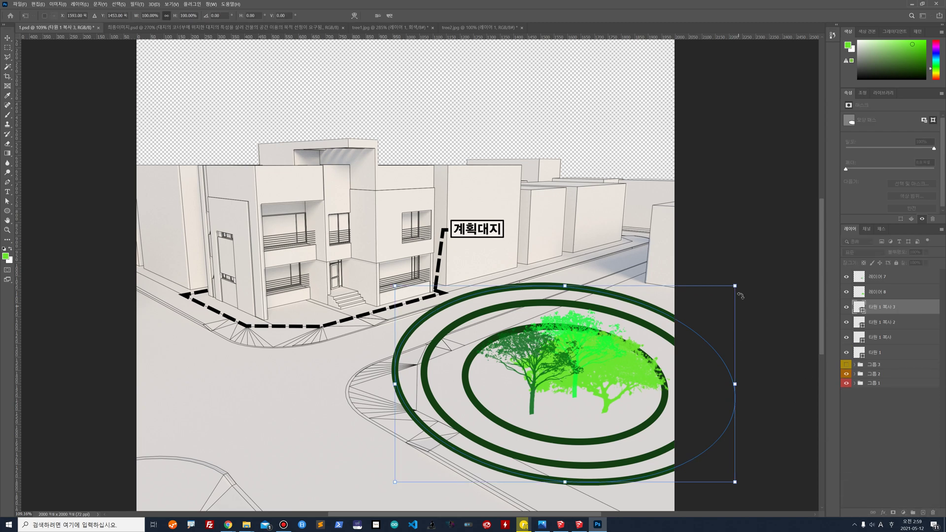
{"action": "left_click_drag", "start_coordinate": [735, 285], "coordinate": [763, 260]}
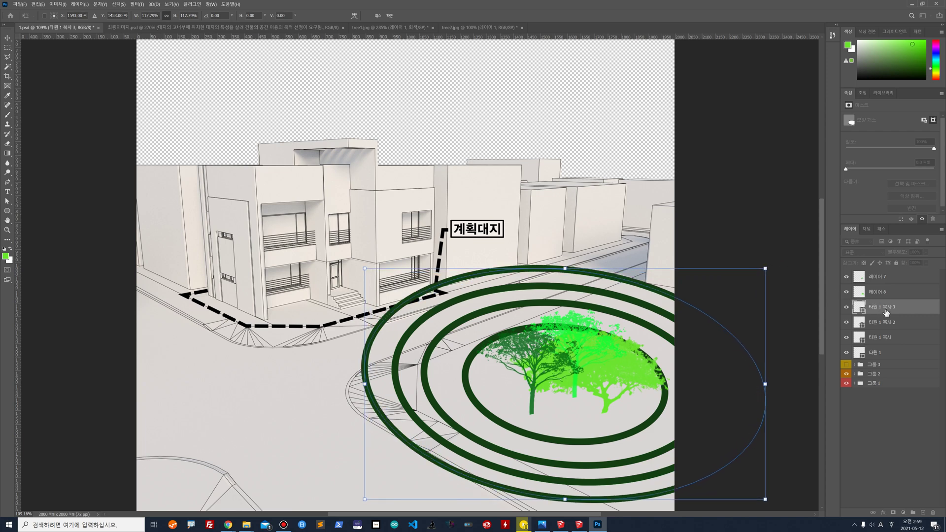
{"action": "key", "text": "Return"}
Lower the opacity of the outermost ring 타원 1 복사 3 to about 10% and of 타원 1 복사 2 to 37%
{"action": "left_click", "coordinate": [925, 253]}
{"action": "left_click_drag", "start_coordinate": [939, 265], "coordinate": [910, 267]}
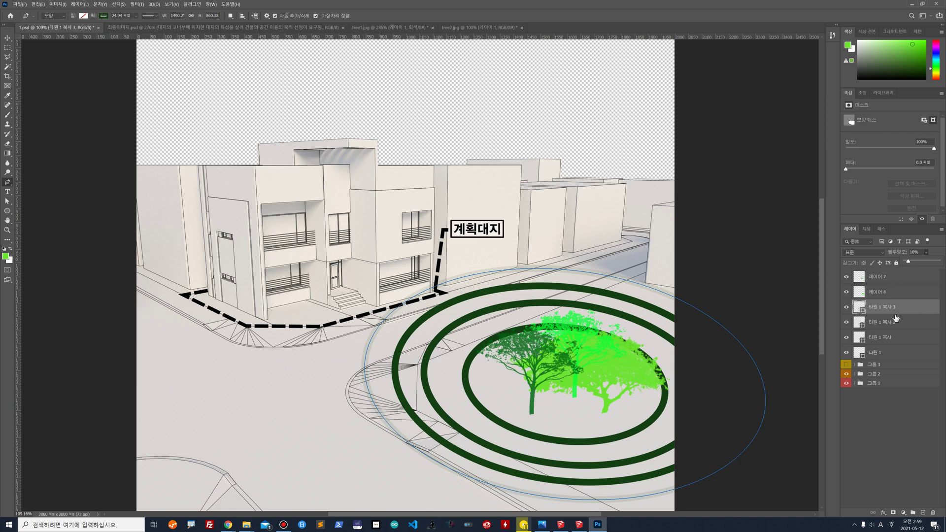
{"action": "left_click", "coordinate": [896, 321]}
{"action": "left_click", "coordinate": [926, 254]}
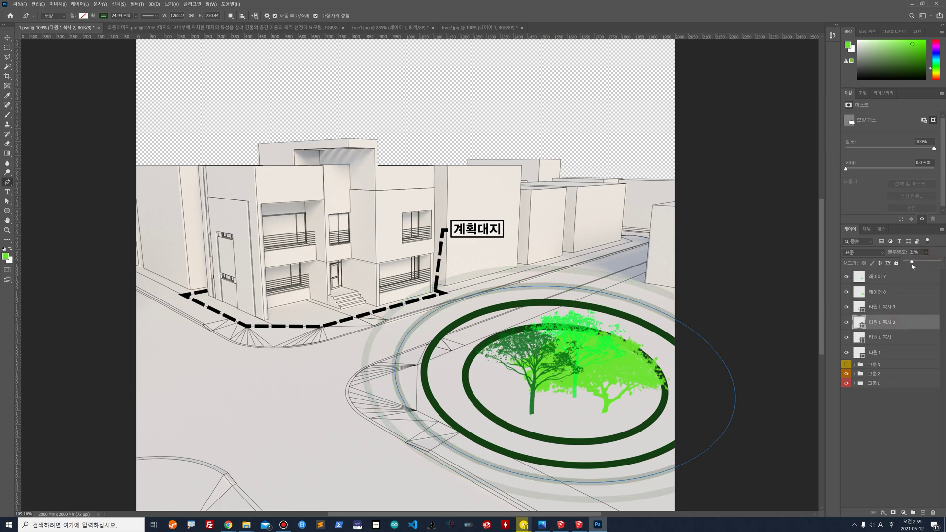
{"action": "left_click_drag", "start_coordinate": [917, 264], "coordinate": [919, 263]}
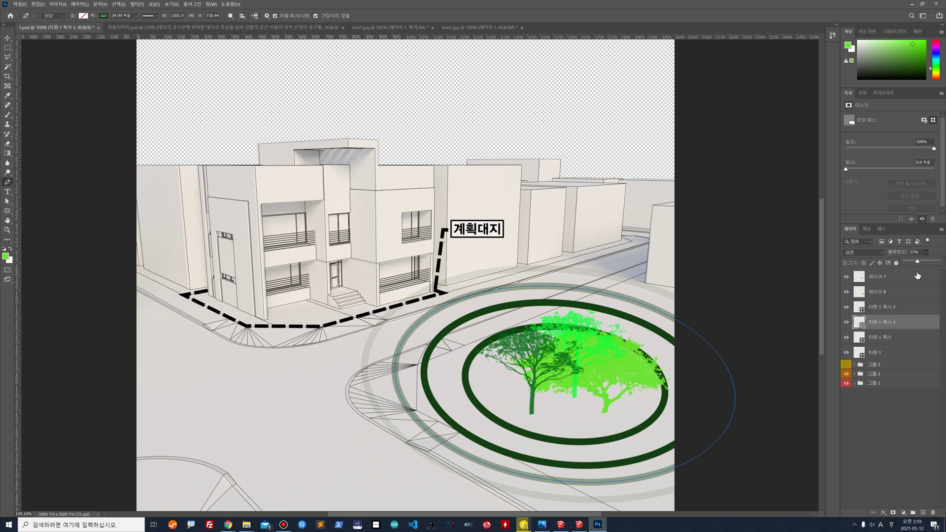
Lower the opacity of the ring 타원 1 복사 to 46% and of the innermost ellipse 타원 1 to 55%
{"action": "left_click", "coordinate": [908, 338]}
{"action": "left_click", "coordinate": [926, 253]}
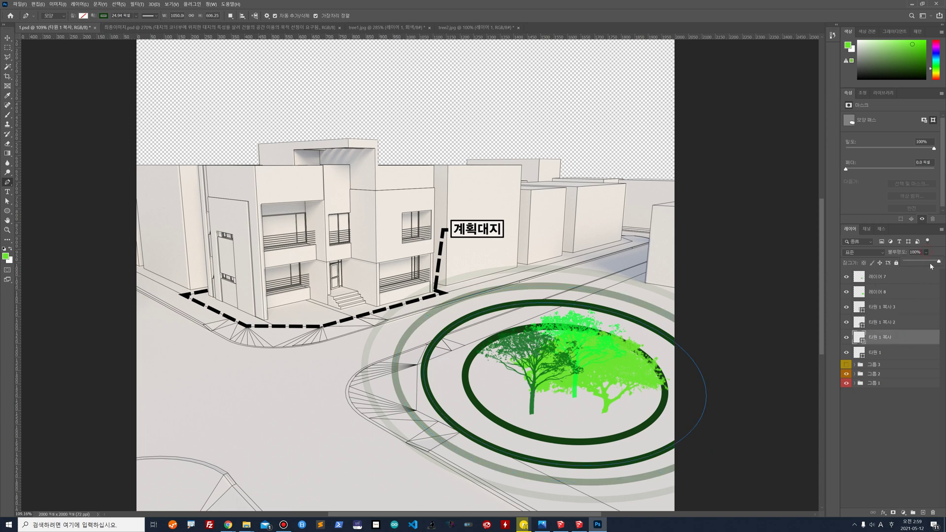
{"action": "left_click_drag", "start_coordinate": [939, 263], "coordinate": [919, 266]}
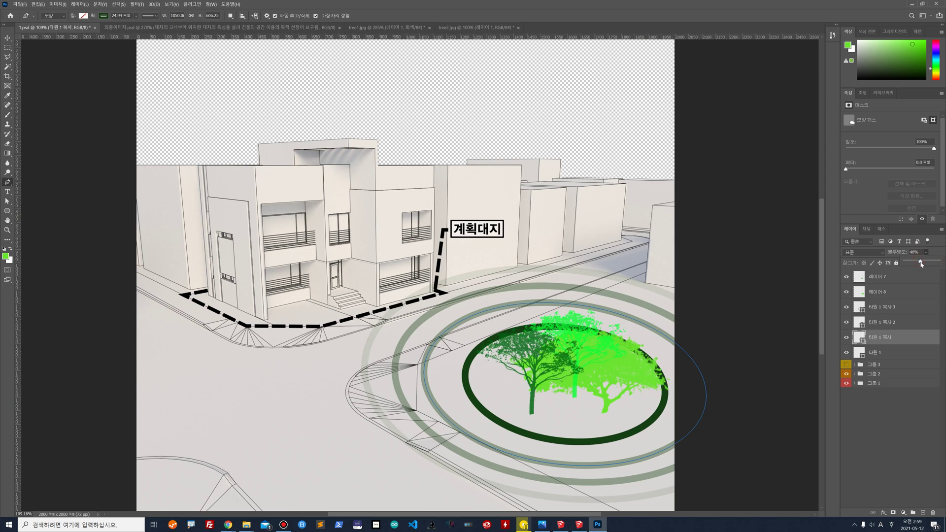
{"action": "left_click", "coordinate": [894, 350]}
{"action": "left_click", "coordinate": [895, 350]}
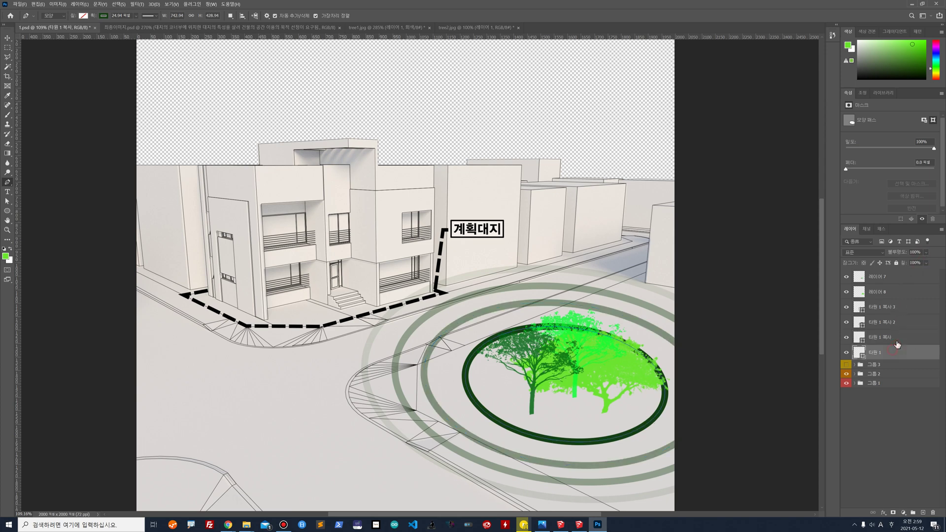
{"action": "left_click", "coordinate": [926, 254]}
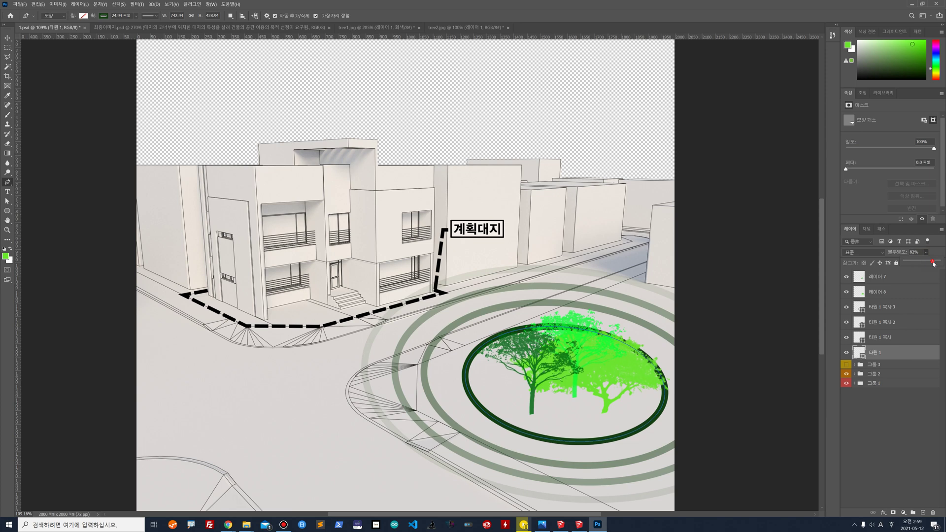
{"action": "left_click_drag", "start_coordinate": [933, 264], "coordinate": [926, 264]}
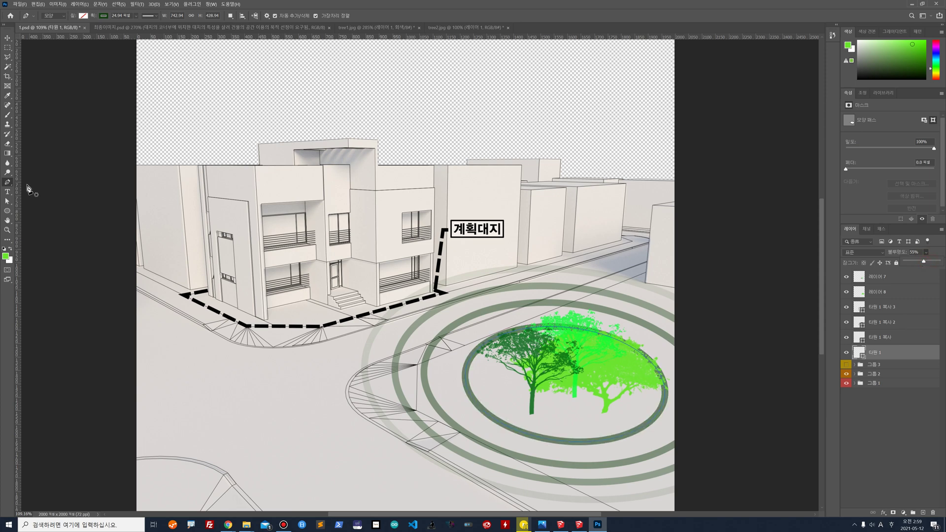
Fill the innermost ellipse 타원 1 with the recently used dark green and remove its stroke
{"action": "left_click", "coordinate": [10, 182]}
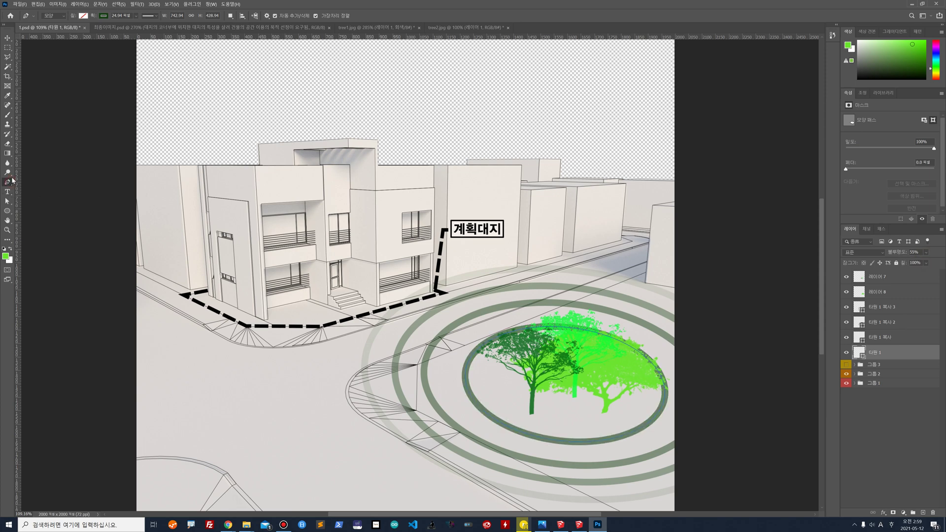
{"action": "left_click", "coordinate": [84, 16]}
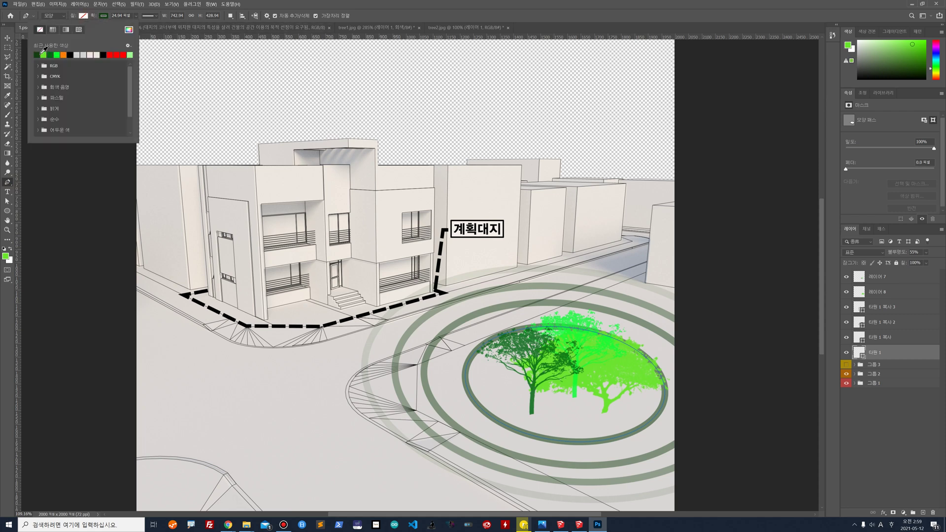
{"action": "left_click", "coordinate": [38, 54]}
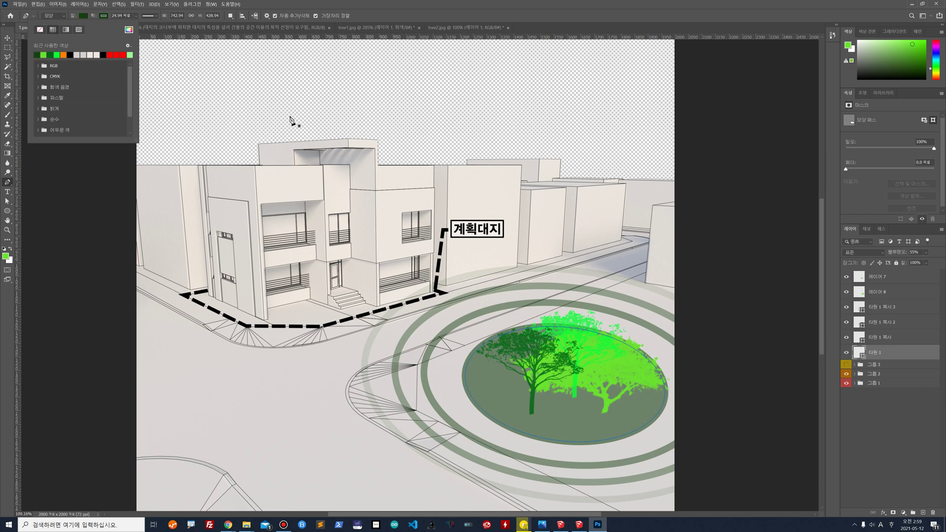
{"action": "left_click", "coordinate": [104, 17]}
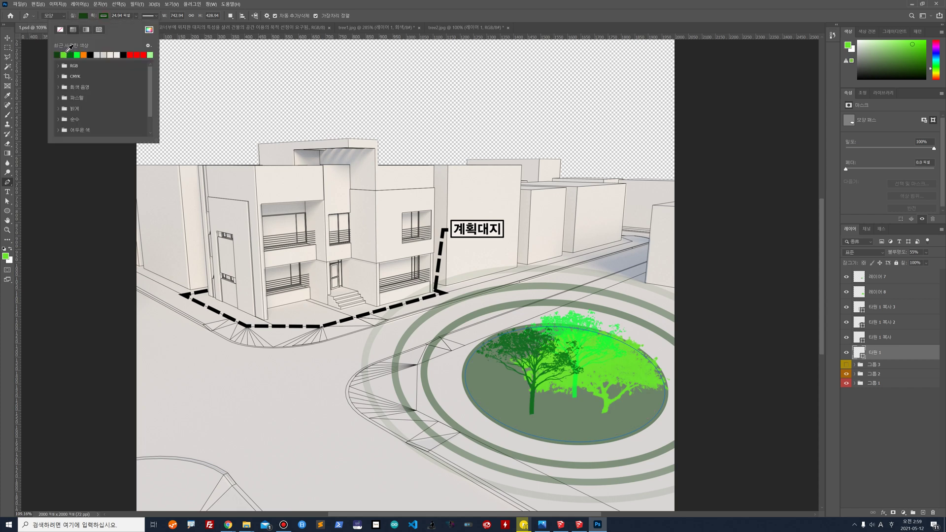
{"action": "left_click", "coordinate": [60, 29]}
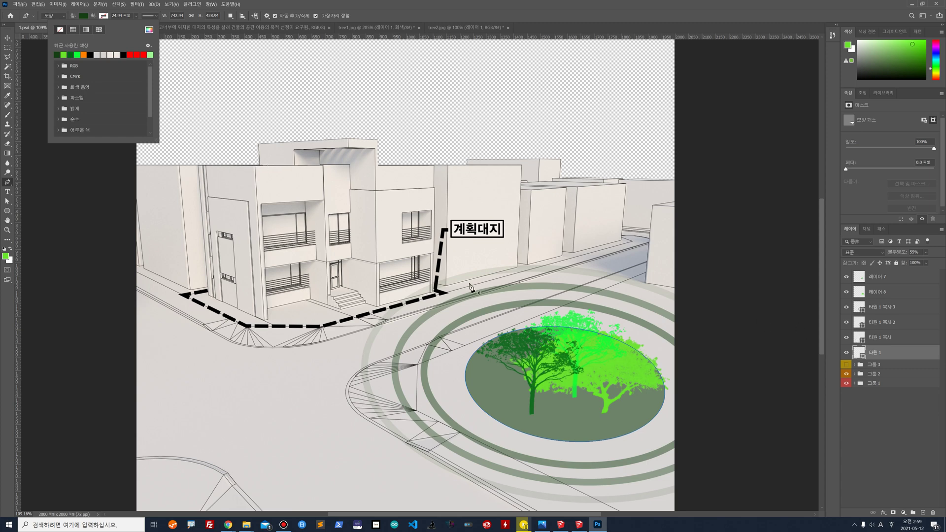
Try a lighter green stroke on the ellipse 타원 1 and set the stroke back to none
{"action": "left_click", "coordinate": [149, 30]}
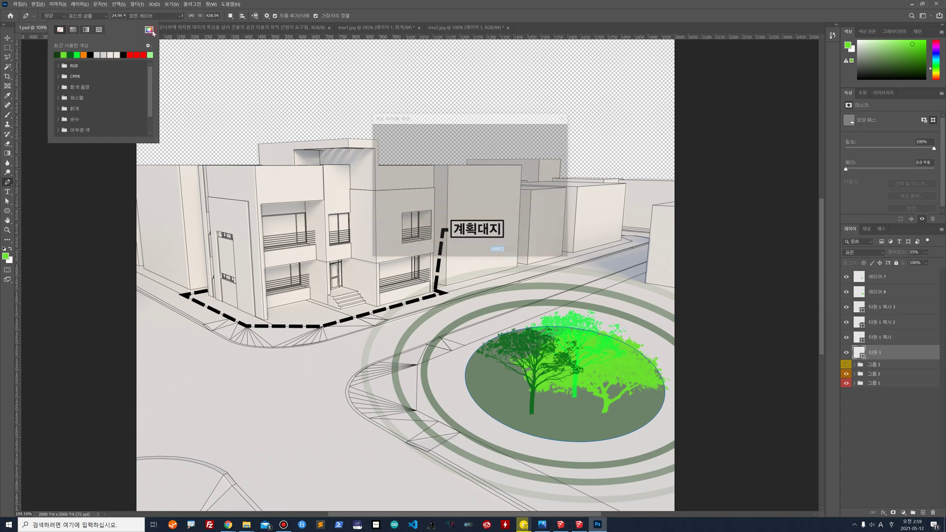
{"action": "left_click_drag", "start_coordinate": [455, 183], "coordinate": [431, 154]}
{"action": "left_click", "coordinate": [542, 130]}
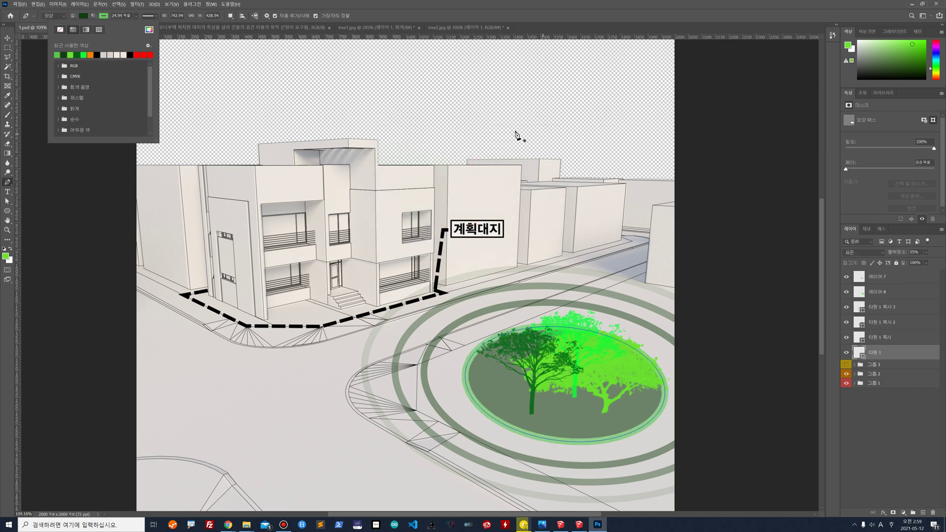
{"action": "left_click", "coordinate": [120, 28]}
{"action": "left_click", "coordinate": [104, 17]}
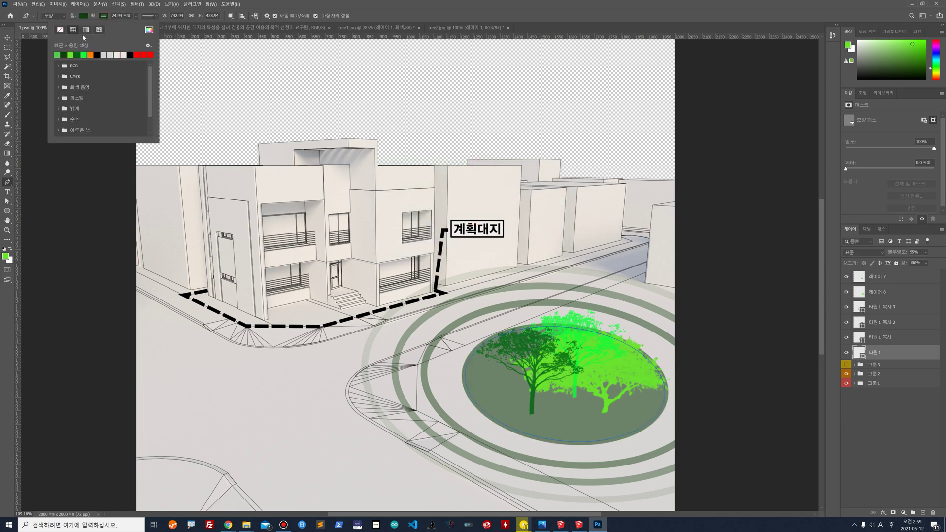
{"action": "left_click", "coordinate": [60, 30]}
Try a lighter green fill on the ellipse 타원 1 and return the fill to dark green
{"action": "left_click", "coordinate": [84, 16]}
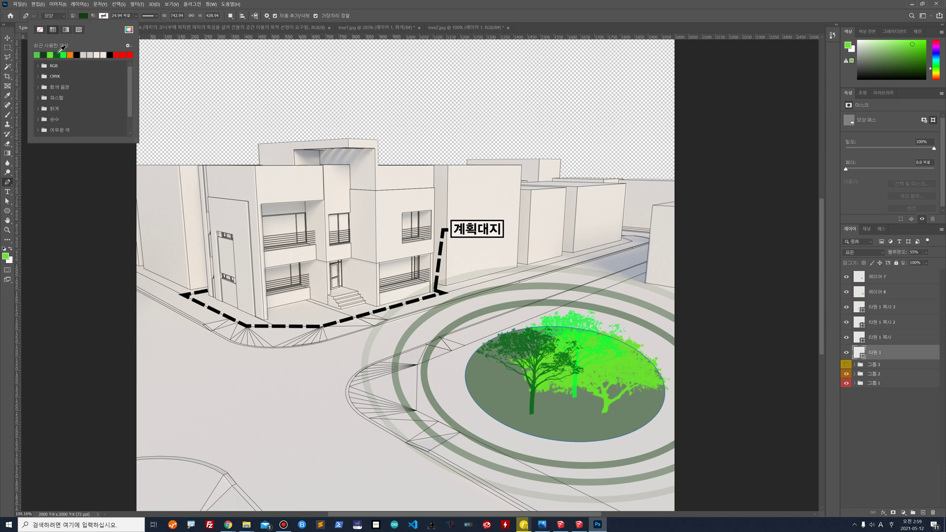
{"action": "left_click", "coordinate": [43, 55]}
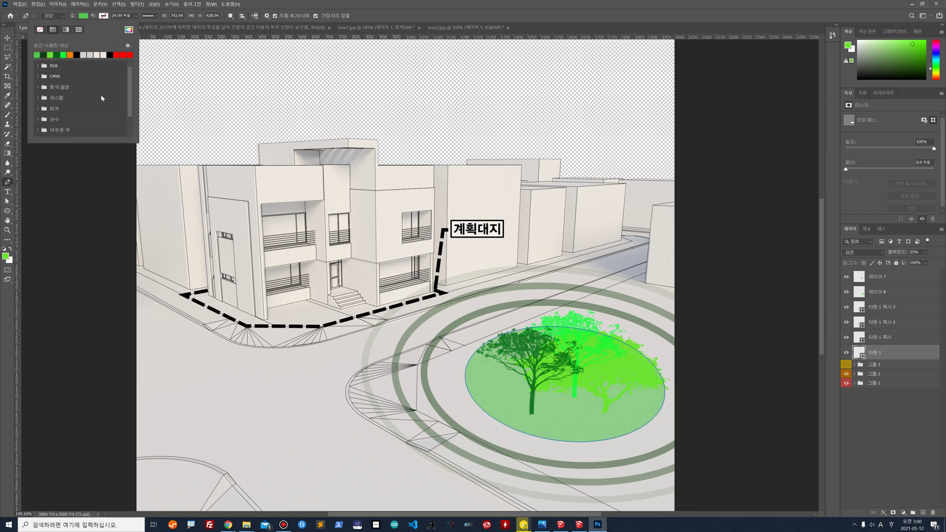
{"action": "left_click", "coordinate": [70, 55]}
{"action": "left_click", "coordinate": [50, 55]}
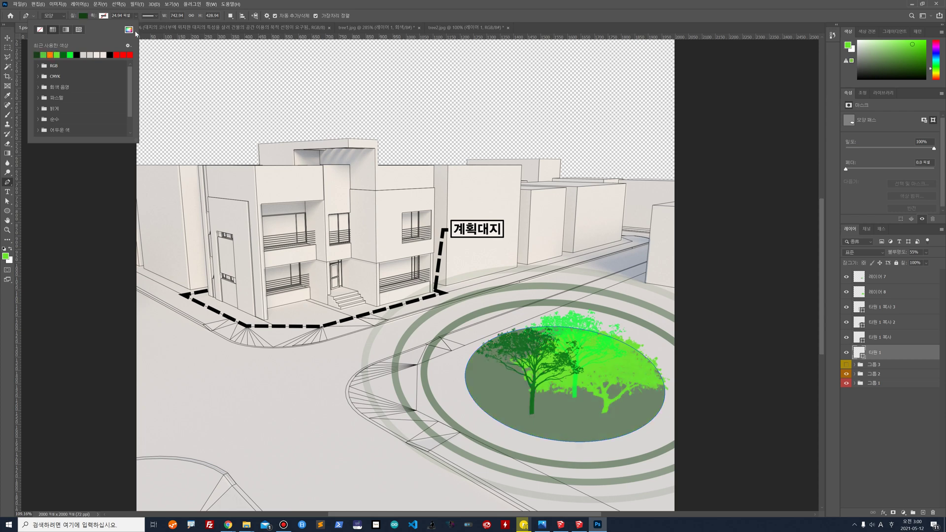
{"action": "left_click", "coordinate": [686, 383]}
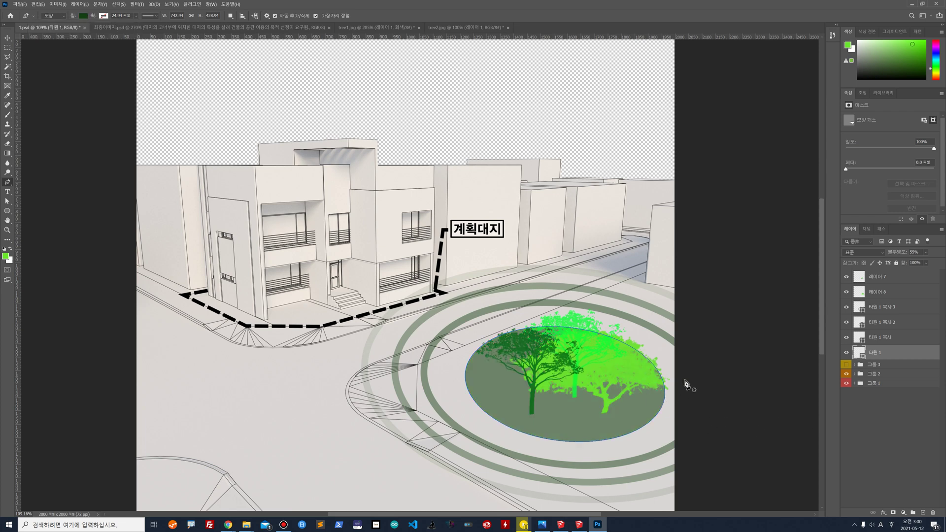
Try shrinking the filled ellipse 타원 1 about its center and undo the resize
{"action": "left_click", "coordinate": [7, 38]}
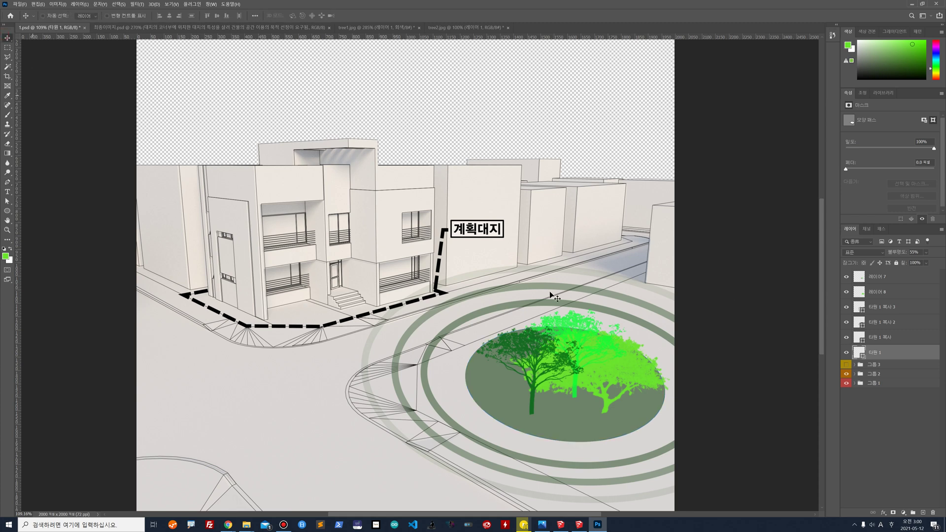
{"action": "key", "text": "ctrl+t"}
{"action": "left_click_drag", "start_coordinate": [663, 328], "coordinate": [652, 334]}
{"action": "key", "text": "Return"}
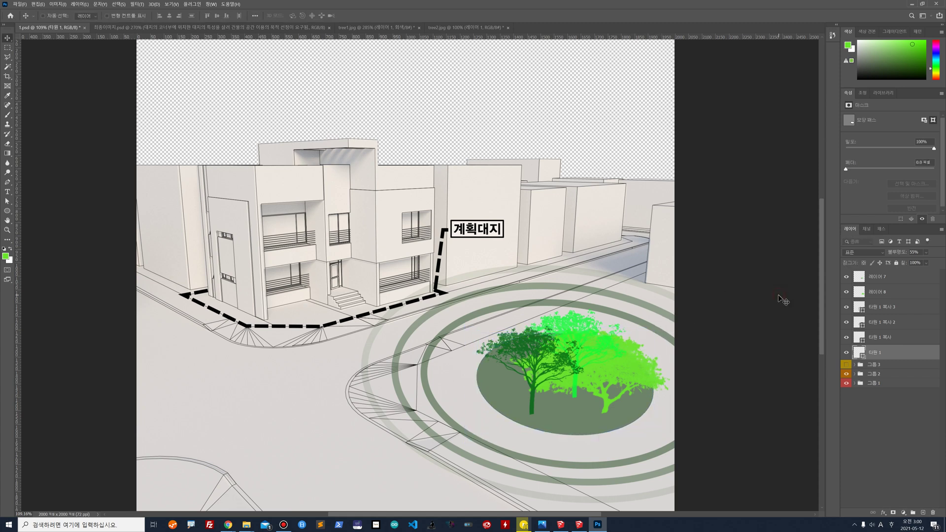
{"action": "key", "text": "ctrl+z"}
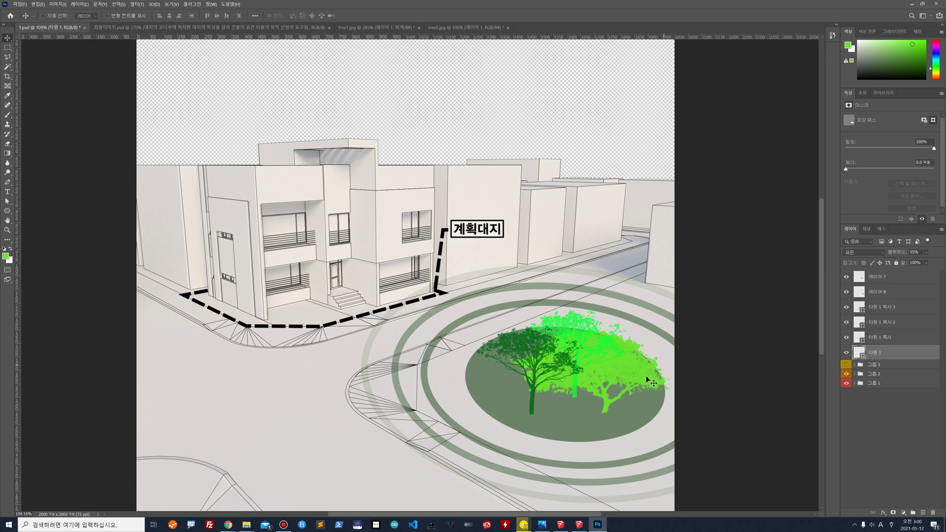
Shrink the filled ellipse 타원 1 slightly about its center beneath the trees
{"action": "key", "text": "ctrl+t"}
{"action": "left_click_drag", "start_coordinate": [664, 327], "coordinate": [656, 331]}
{"action": "key", "text": "Return"}
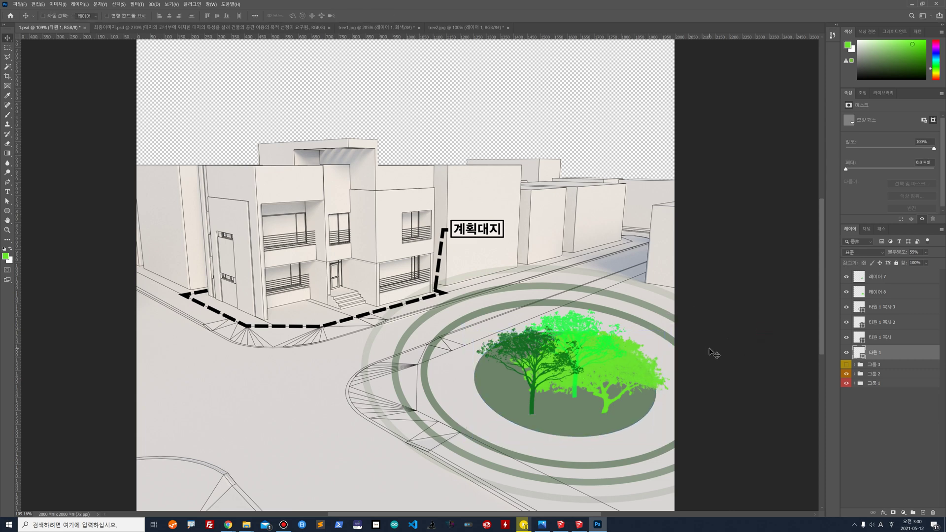
Put both tree layers and all four ellipse layers into a new group, label it green, and deselect it
{"action": "scroll", "coordinate": [417, 353], "scroll_direction": "down", "scroll_amount": 5}
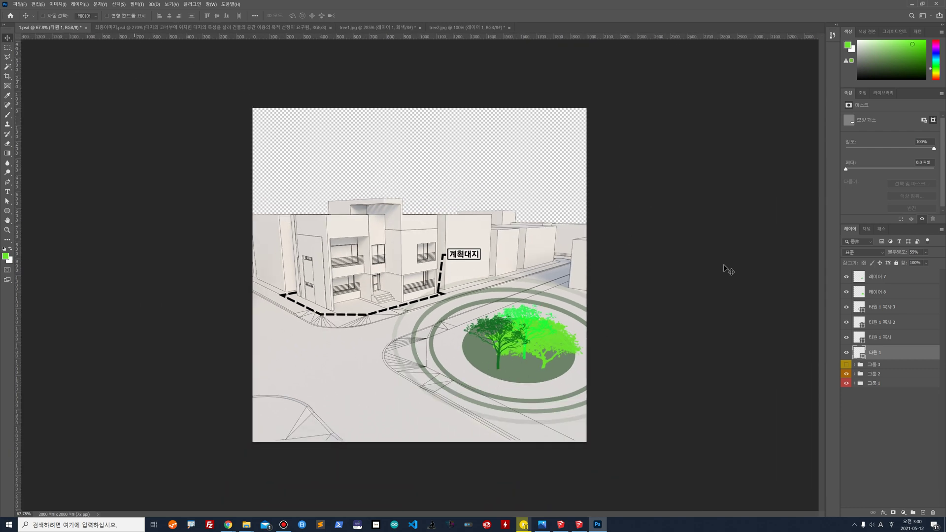
{"action": "left_click", "coordinate": [900, 281], "text": "shift"}
{"action": "left_click", "coordinate": [913, 513]}
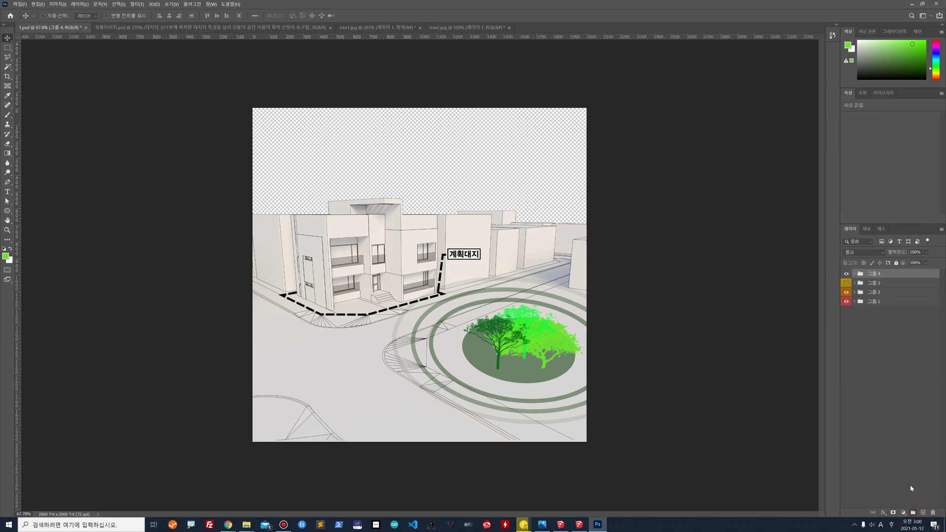
{"action": "right_click", "coordinate": [892, 279]}
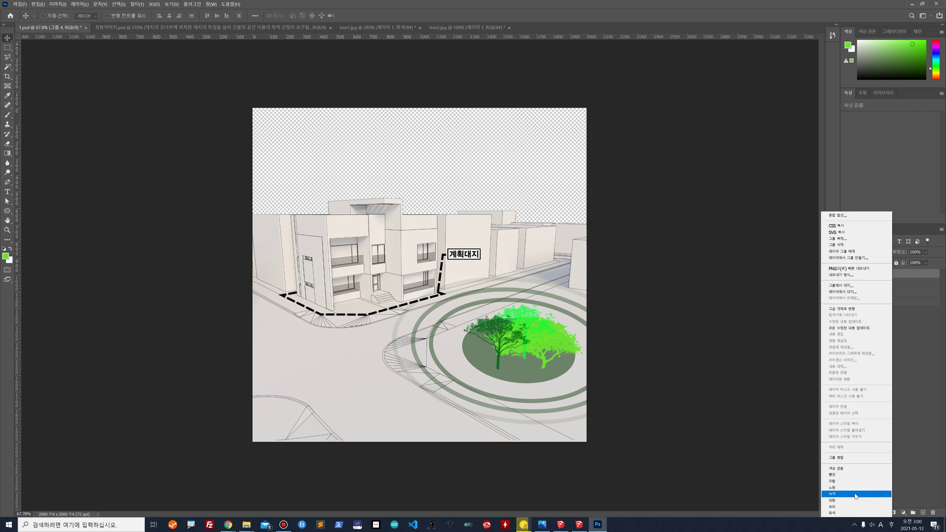
{"action": "left_click", "coordinate": [856, 494]}
{"action": "left_click", "coordinate": [894, 376]}
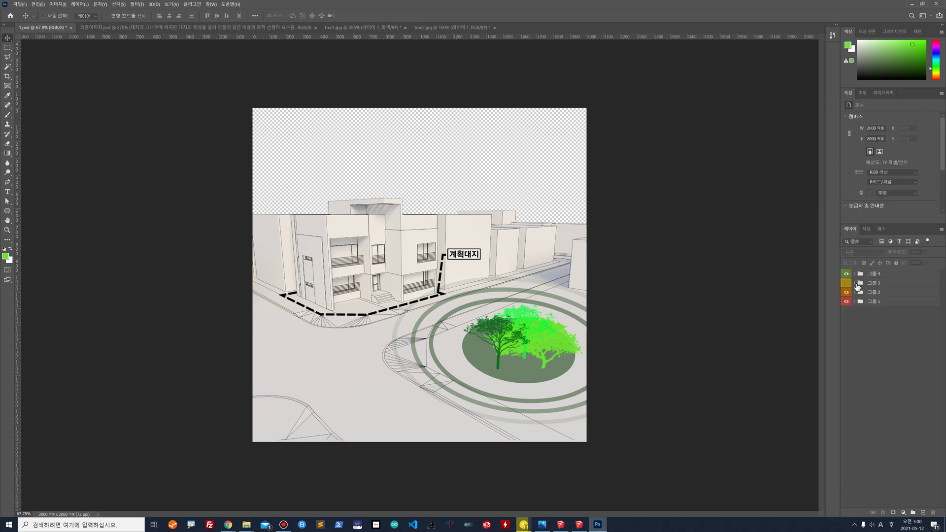
Toggle the visibility of 그룹 3 and 그룹 4 to compare the diagrams, and switch to the document 최종이미지.psd
{"action": "left_click", "coordinate": [845, 283]}
{"action": "left_click", "coordinate": [846, 283]}
{"action": "left_click", "coordinate": [846, 274]}
{"action": "left_click", "coordinate": [846, 274]}
{"action": "left_click", "coordinate": [122, 30]}
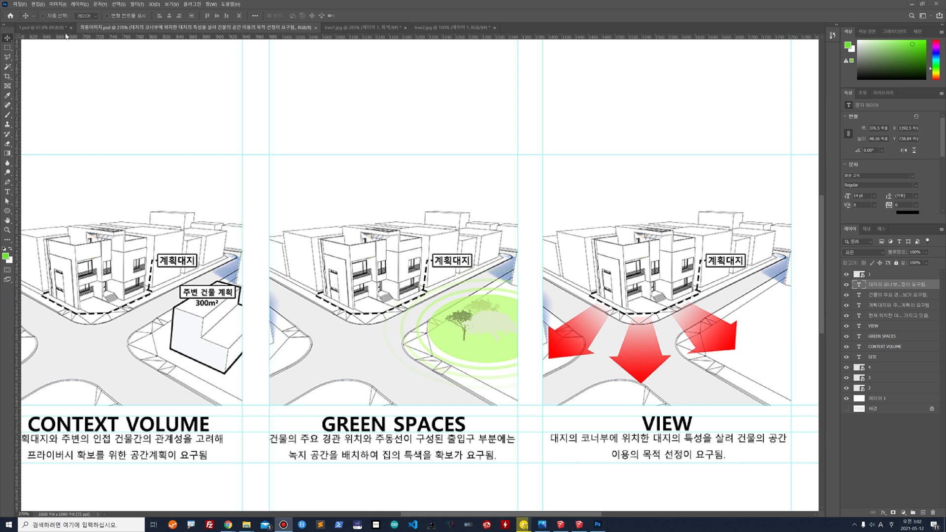
Switch to 1.psd and draw a red triangle without stroke, about 295 × 256 px, on the road in front of the building
{"action": "left_click", "coordinate": [45, 28]}
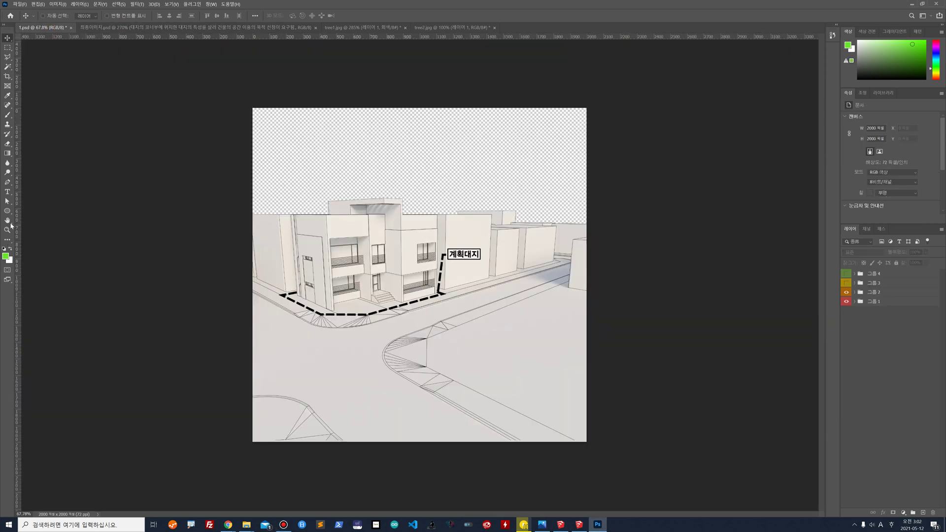
{"action": "left_click", "coordinate": [8, 210]}
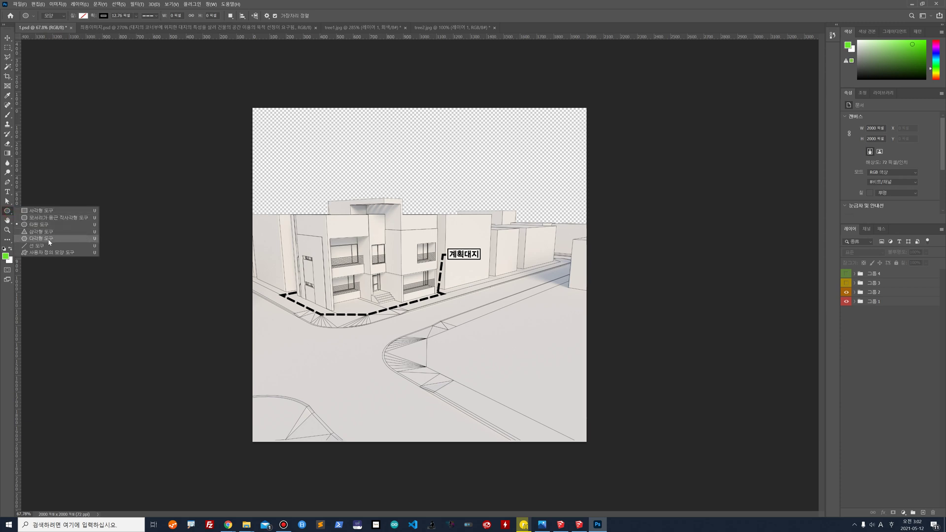
{"action": "left_click", "coordinate": [41, 231]}
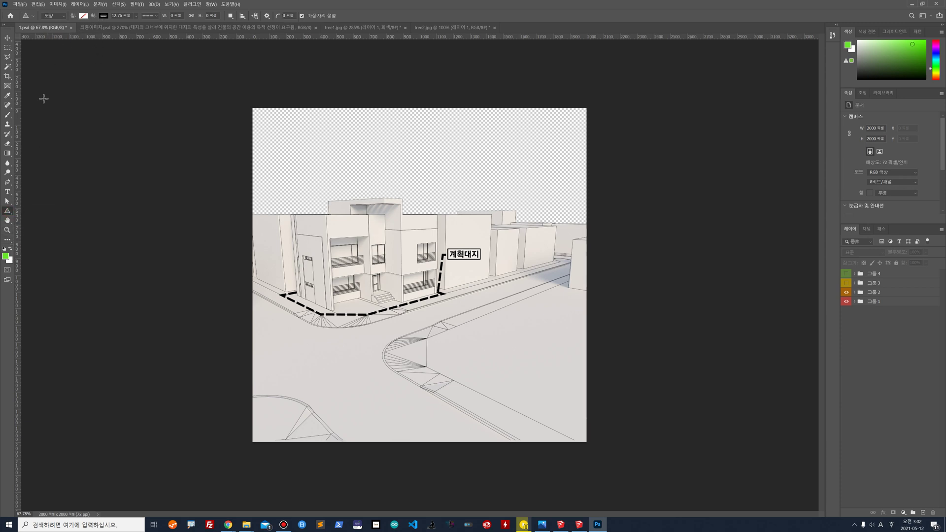
{"action": "left_click", "coordinate": [101, 17]}
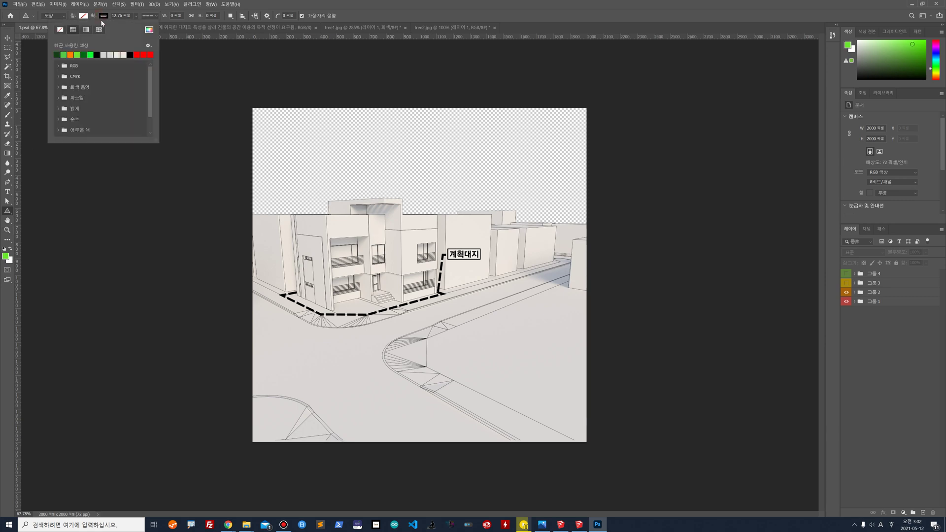
{"action": "left_click", "coordinate": [59, 30]}
{"action": "left_click", "coordinate": [83, 16]}
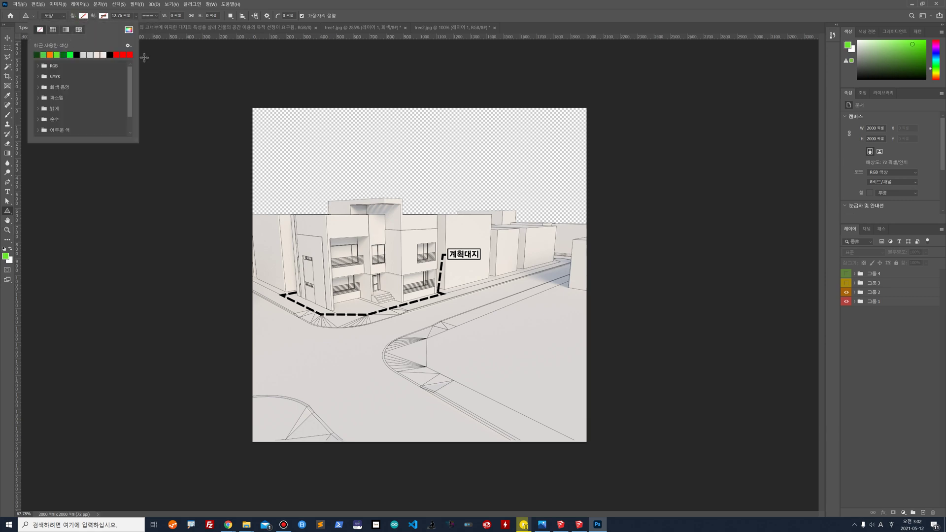
{"action": "left_click", "coordinate": [124, 54]}
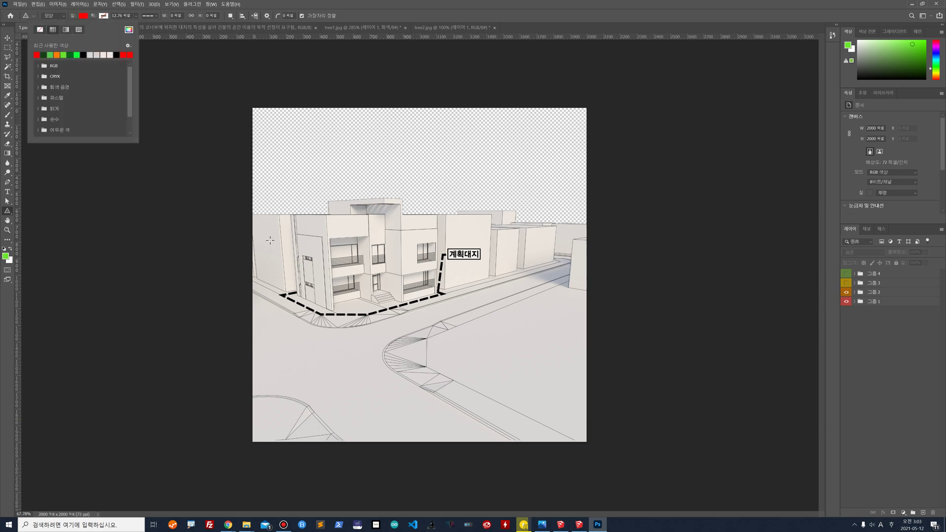
{"action": "left_click", "coordinate": [336, 347]}
{"action": "left_click_drag", "start_coordinate": [338, 347], "coordinate": [440, 411]}
{"action": "key", "text": "v"}
{"action": "left_click_drag", "start_coordinate": [365, 361], "coordinate": [359, 351]}
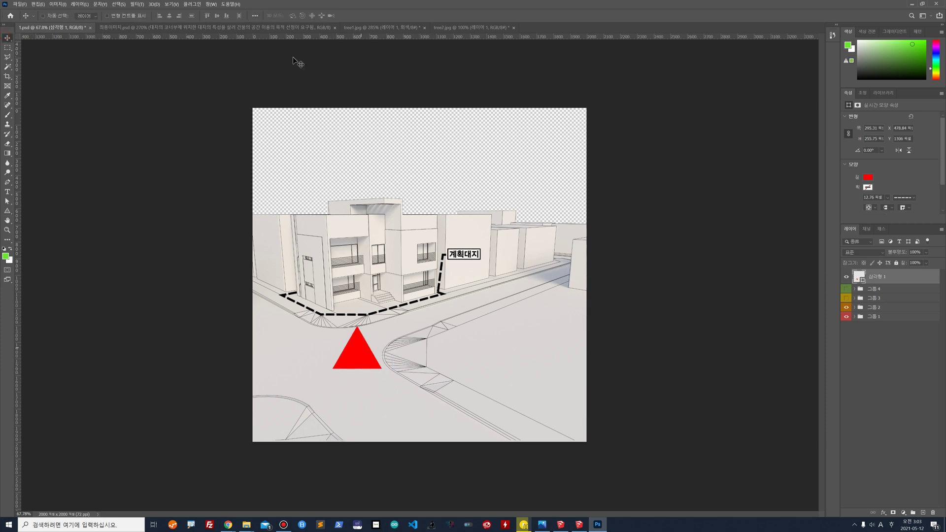
Transform the red triangle with a rotation of -30° and a horizontal skew of 30°
{"action": "key", "text": "ctrl+t"}
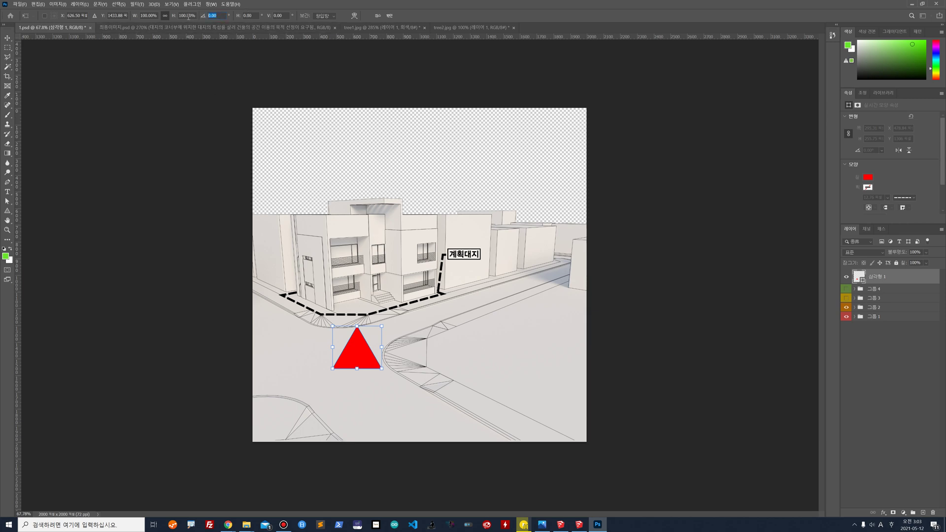
{"action": "type", "text": "-30"}
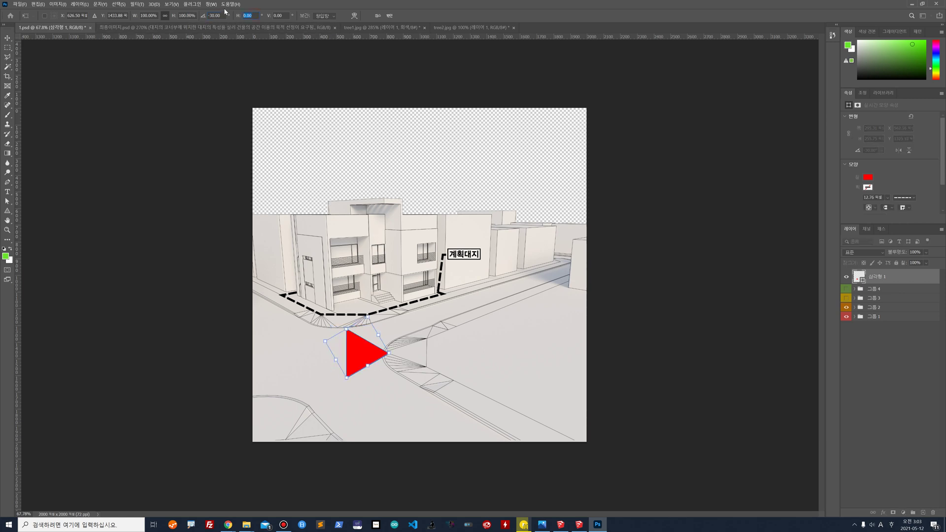
{"action": "type", "text": "30"}
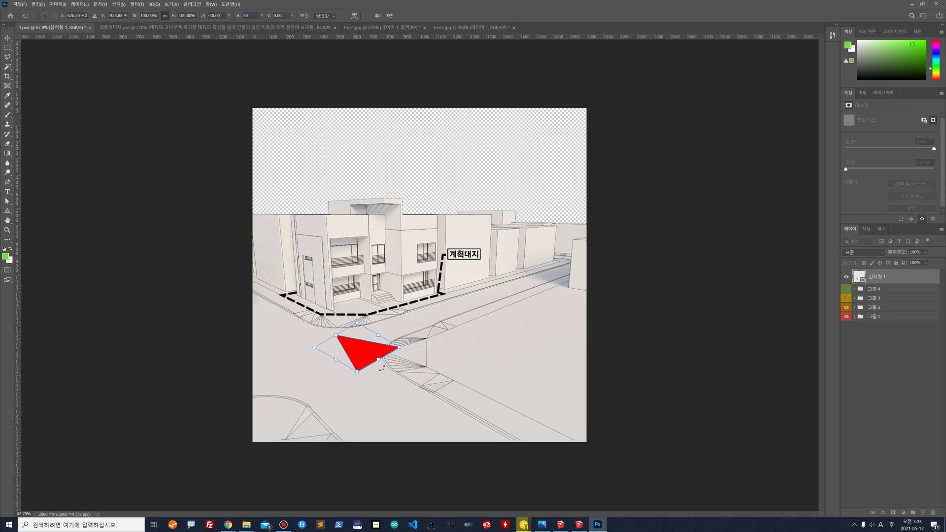
{"action": "key", "text": "Return"}
{"action": "left_click", "coordinate": [389, 18]}
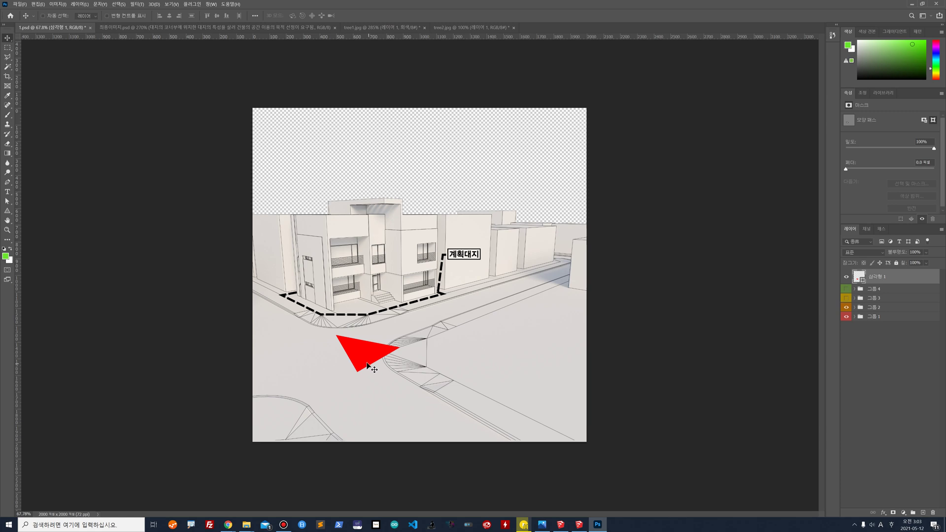
Distort the red triangle's corners into a smaller, flat arrowhead pointing down toward the road
{"action": "key", "text": "ctrl+t"}
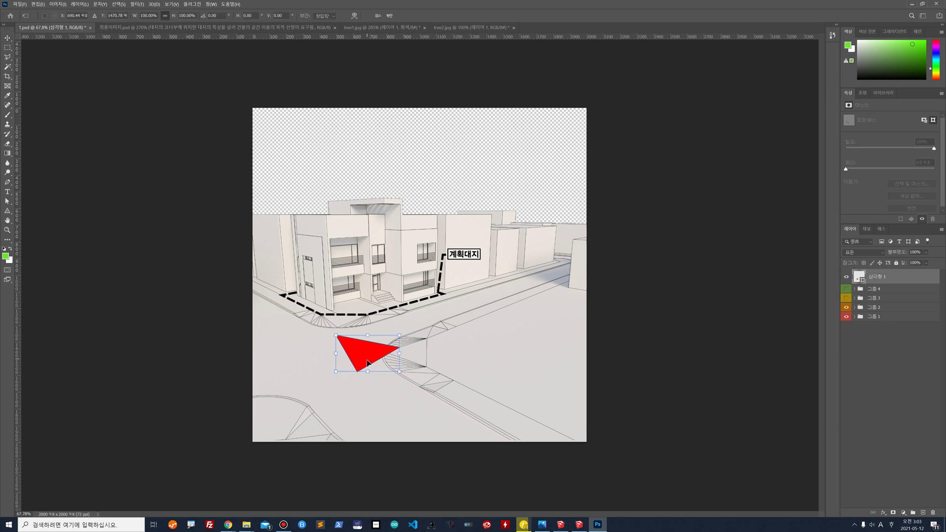
{"action": "right_click", "coordinate": [376, 356]}
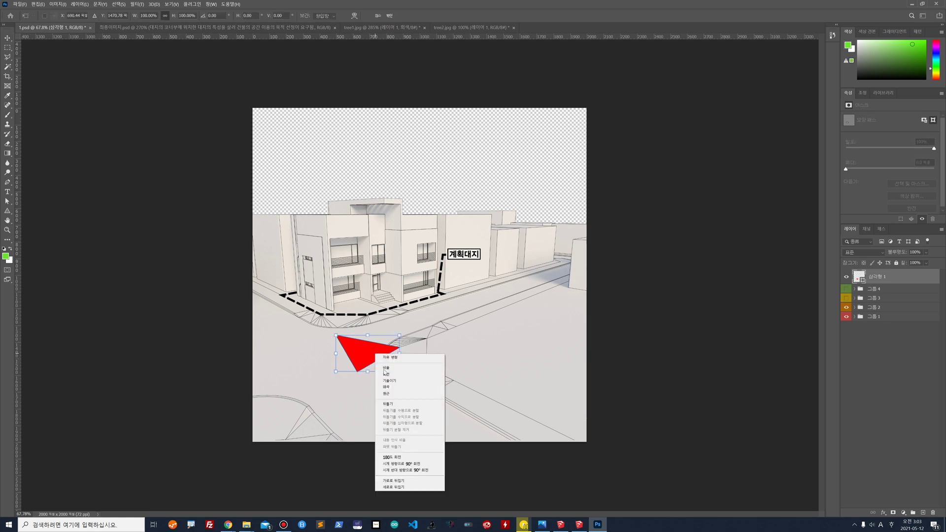
{"action": "left_click", "coordinate": [390, 386]}
{"action": "left_click_drag", "start_coordinate": [402, 338], "coordinate": [399, 320]}
{"action": "left_click_drag", "start_coordinate": [369, 373], "coordinate": [378, 366]}
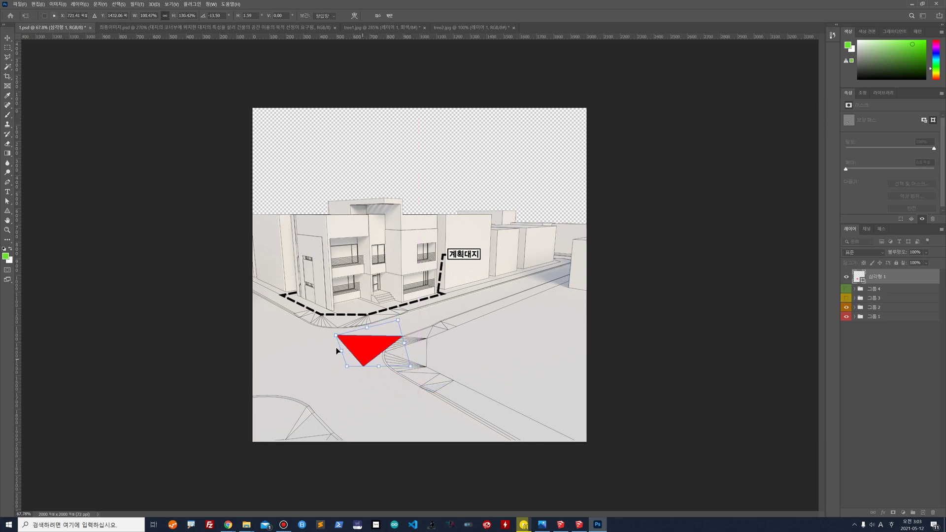
{"action": "left_click_drag", "start_coordinate": [333, 338], "coordinate": [336, 348]}
{"action": "left_click_drag", "start_coordinate": [397, 321], "coordinate": [375, 342]}
{"action": "key", "text": "Return"}
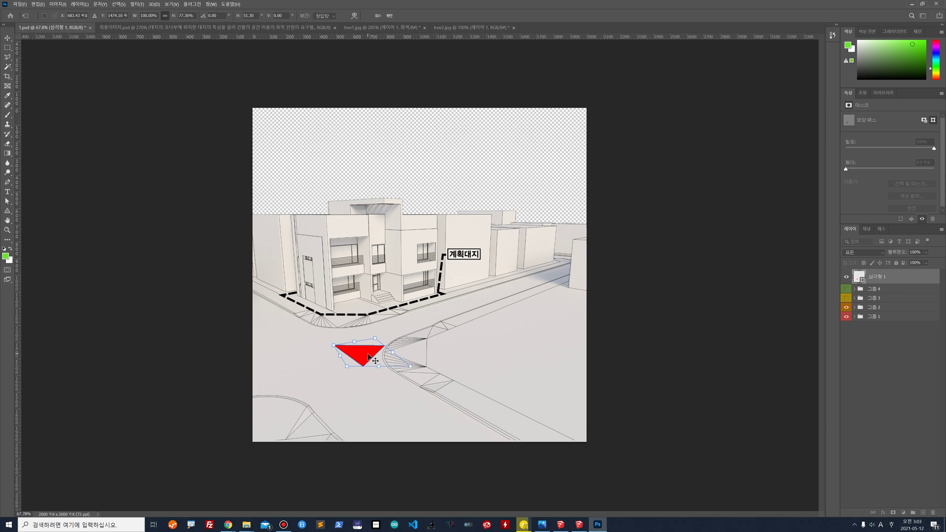
Distort the arrowhead again to widen it and tilt its upper edge slightly to match the perspective
{"action": "key", "text": "ctrl+t"}
{"action": "right_click", "coordinate": [368, 357]}
{"action": "left_click", "coordinate": [392, 391]}
{"action": "mouse_move", "coordinate": [385, 346]}
{"action": "left_mouse_down"}
{"action": "mouse_move", "coordinate": [327, 346]}
{"action": "mouse_move", "coordinate": [385, 341]}
{"action": "mouse_move", "coordinate": [360, 373]}
{"action": "mouse_move", "coordinate": [360, 361]}
{"action": "mouse_move", "coordinate": [390, 351]}
{"action": "mouse_move", "coordinate": [371, 355]}
{"action": "left_mouse_up"}
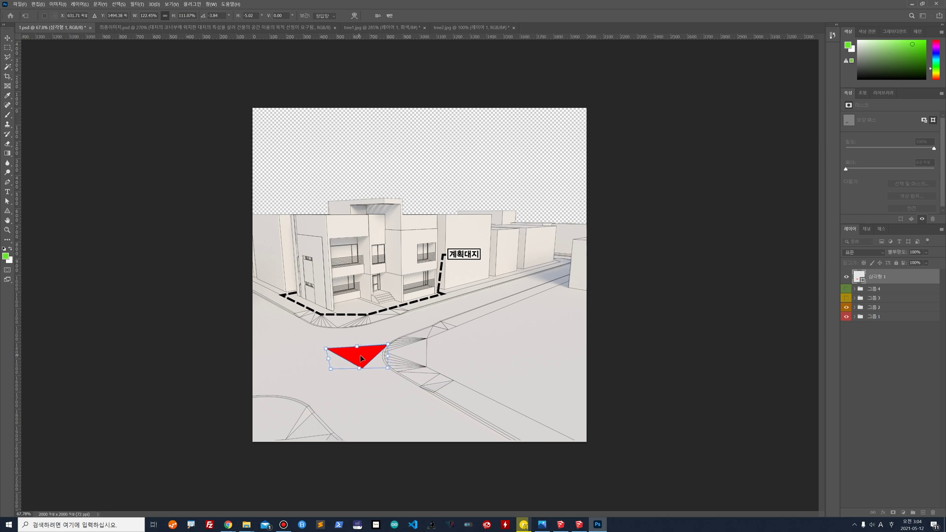
{"action": "key", "text": "Return"}
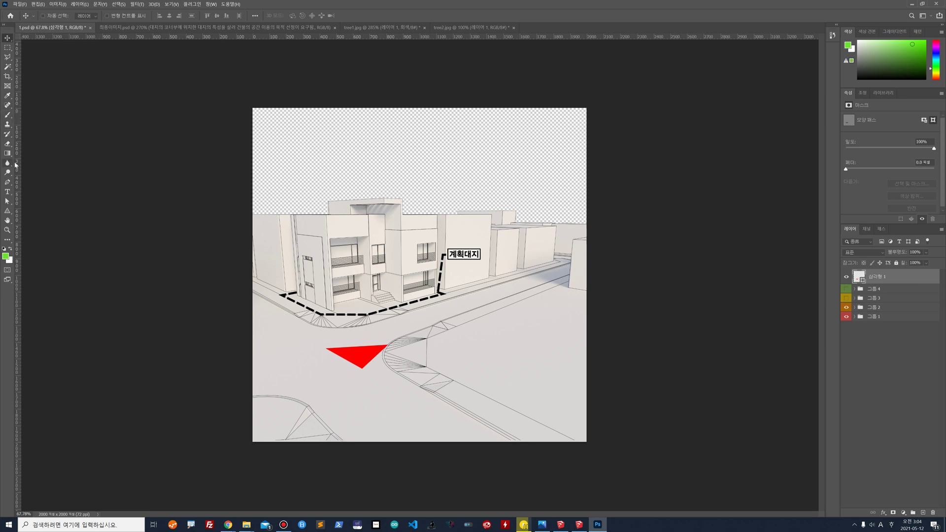
Add a new layer and outline a tapered arrow shaft between the building corner and the arrowhead with the Polygonal Lasso
{"action": "left_click", "coordinate": [7, 57]}
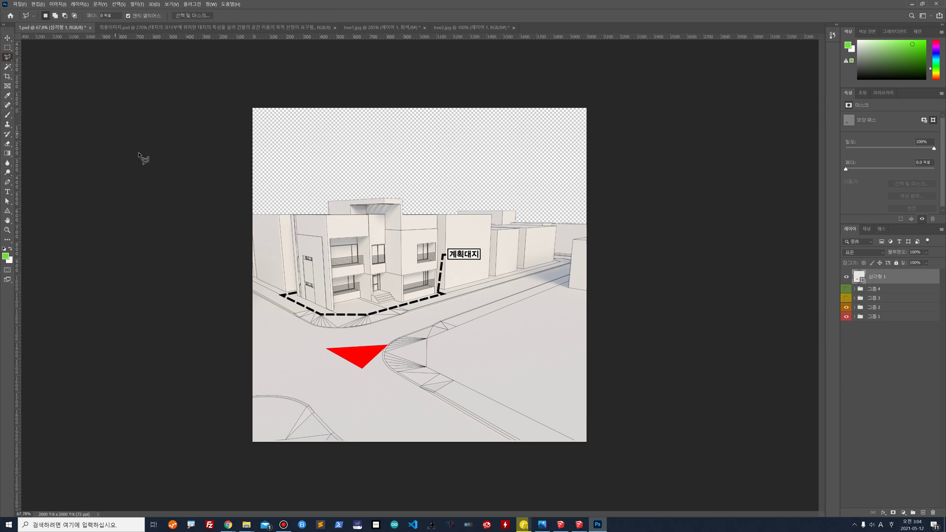
{"action": "right_click", "coordinate": [8, 58]}
{"action": "left_click", "coordinate": [13, 59]}
{"action": "right_click", "coordinate": [7, 58]}
{"action": "left_click", "coordinate": [35, 64]}
{"action": "left_click", "coordinate": [923, 513]}
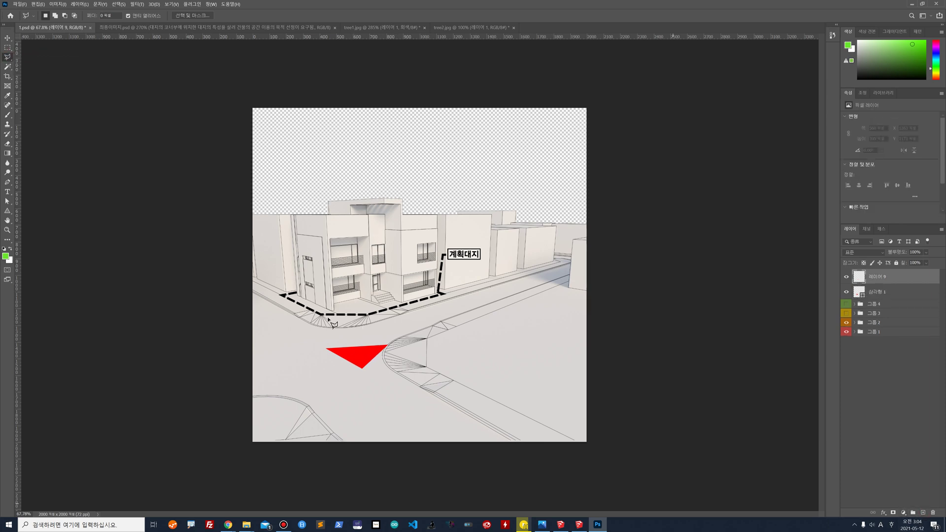
{"action": "left_click", "coordinate": [349, 350]}
{"action": "left_click", "coordinate": [346, 321]}
{"action": "left_click", "coordinate": [368, 320]}
{"action": "left_click", "coordinate": [378, 347]}
{"action": "left_click", "coordinate": [344, 352]}
{"action": "left_click", "coordinate": [36, 5]}
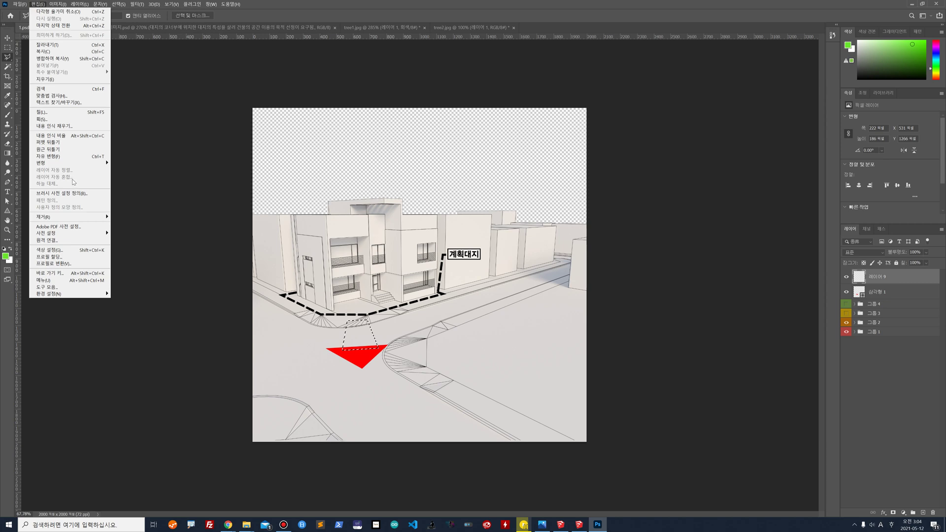
{"action": "left_click", "coordinate": [43, 113]}
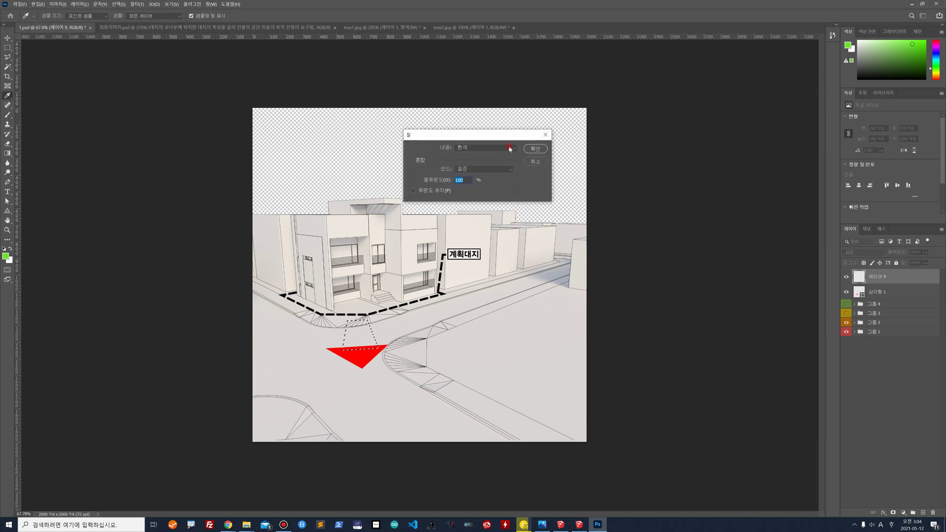
{"action": "left_click", "coordinate": [510, 148]}
{"action": "left_click", "coordinate": [491, 156]}
{"action": "left_click", "coordinate": [530, 163]}
Set the foreground color to the arrowhead's red (ff0000) and fill the shaft selection with it
{"action": "left_click", "coordinate": [6, 256]}
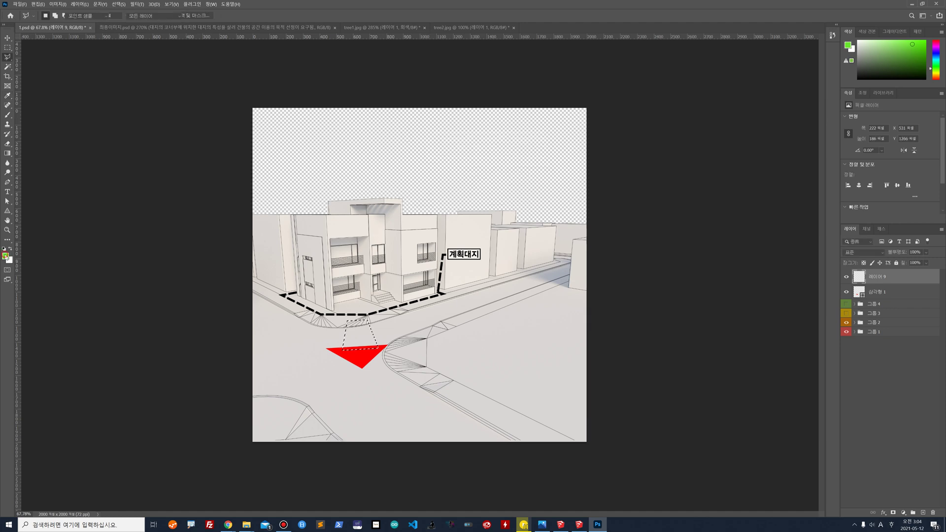
{"action": "left_click", "coordinate": [360, 350]}
{"action": "left_click", "coordinate": [541, 136]}
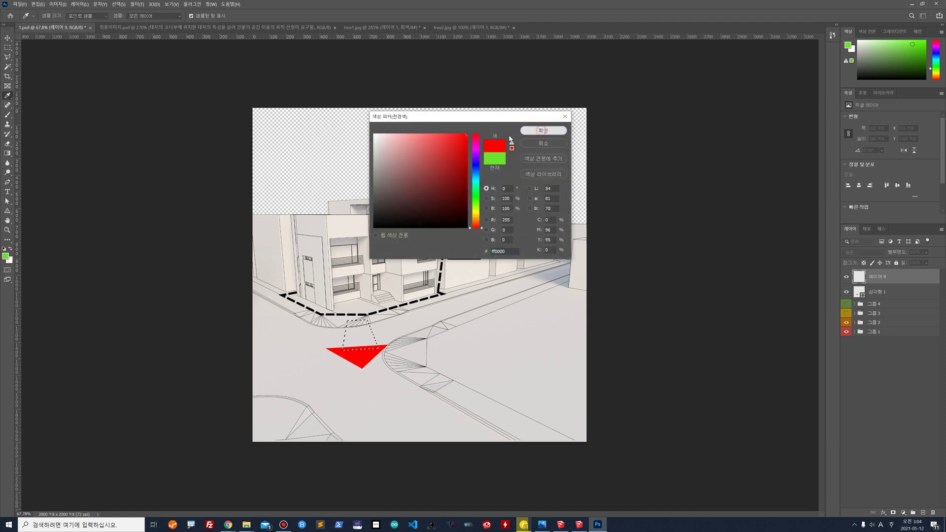
{"action": "key", "text": "l"}
{"action": "left_click", "coordinate": [38, 4]}
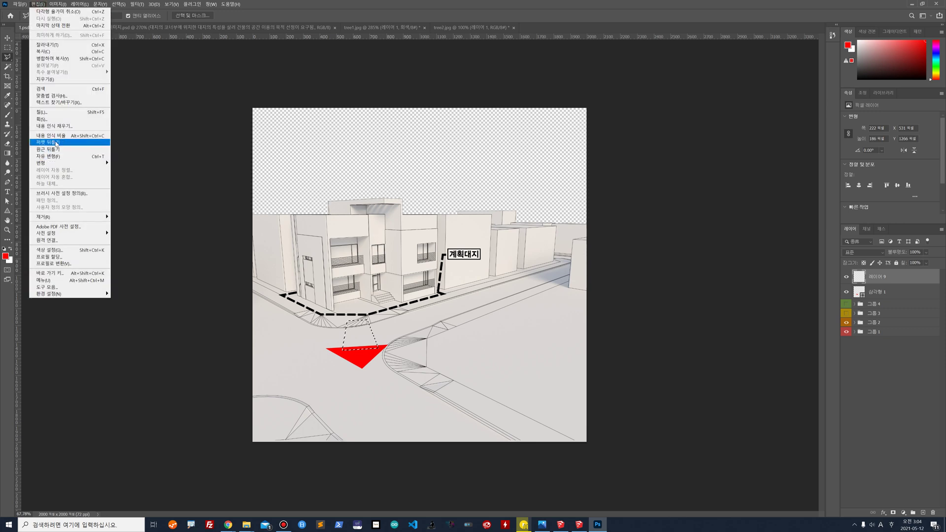
{"action": "left_click", "coordinate": [43, 113]}
{"action": "left_click", "coordinate": [486, 148]}
{"action": "left_click", "coordinate": [494, 159]}
{"action": "left_click", "coordinate": [534, 150]}
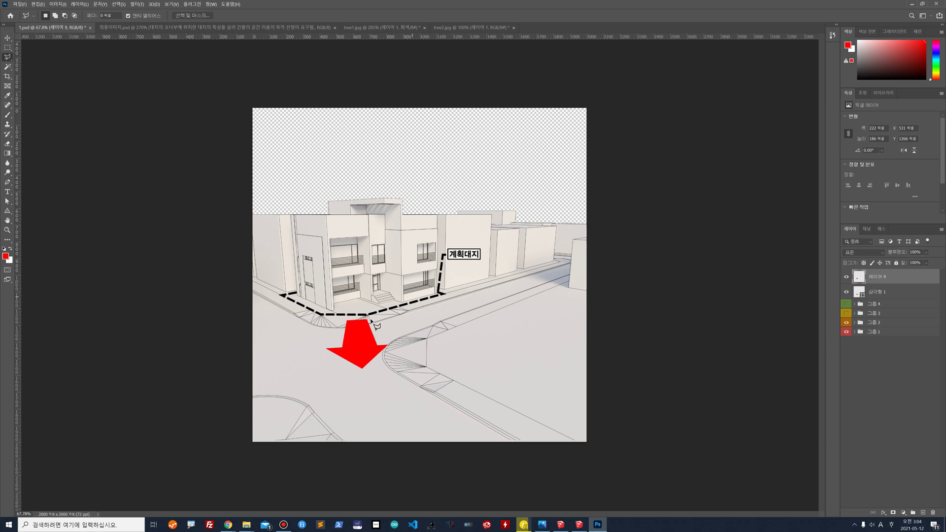
Nudge the red shaft slightly left so that it lines up with the arrowhead
{"action": "left_click", "coordinate": [8, 38]}
{"action": "left_click_drag", "start_coordinate": [359, 340], "coordinate": [355, 341]}
{"action": "key", "text": "Right"}
{"action": "key", "text": "Right"}
{"action": "key", "text": "Right"}
{"action": "key", "text": "Right"}
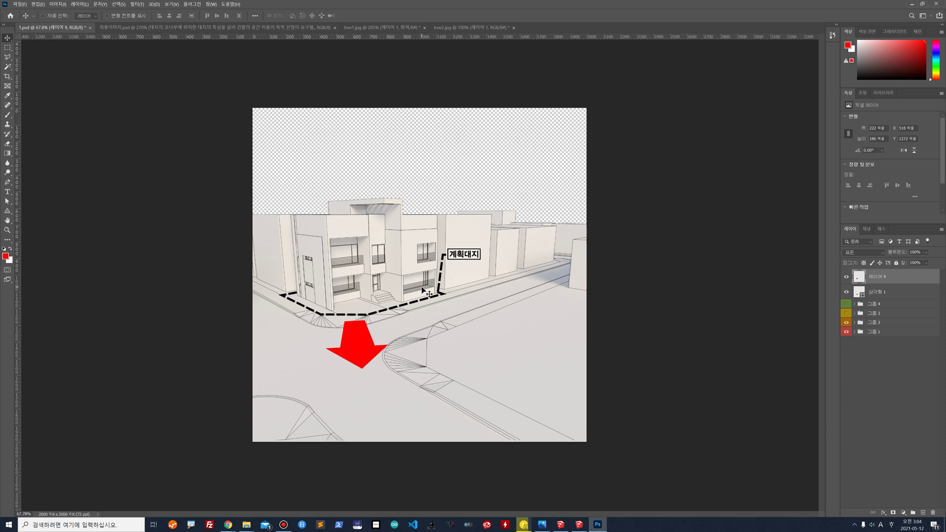
{"action": "key", "text": "Left"}
{"action": "key", "text": "Left"}
{"action": "key", "text": "Left"}
Group the layers 레이어 9 and 삼각형 1, and place a copy of the arrow to the right of the original
{"action": "left_click", "coordinate": [896, 294], "text": "shift"}
{"action": "left_click_drag", "start_coordinate": [923, 514], "coordinate": [913, 513]}
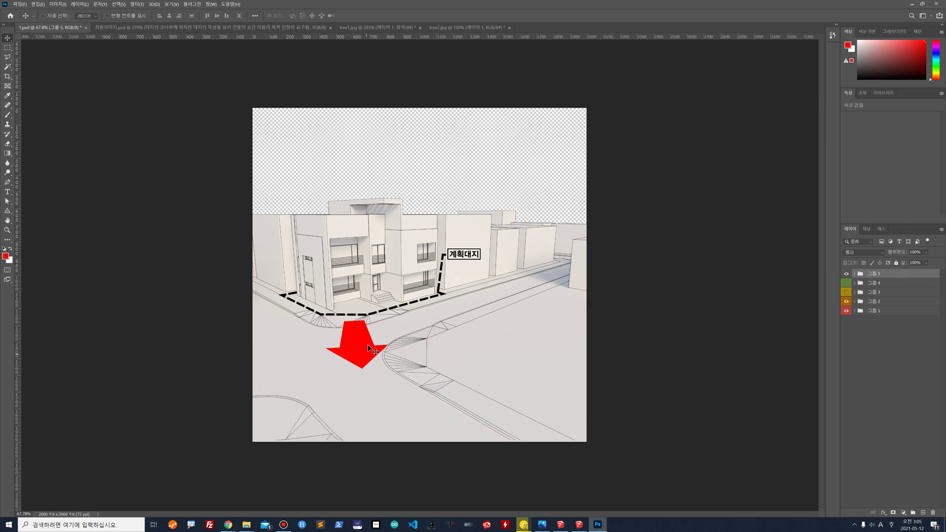
{"action": "left_click_drag", "start_coordinate": [369, 348], "coordinate": [442, 346]}
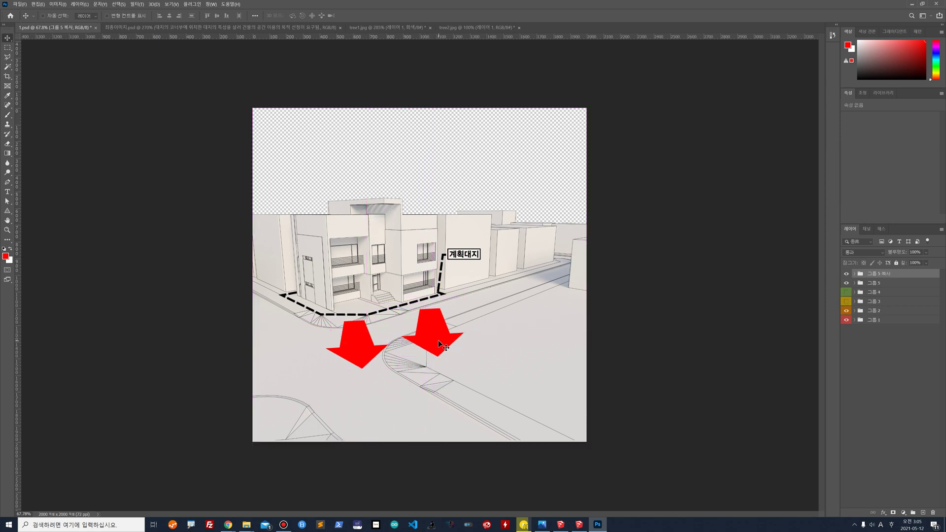
Distort the copied arrow so that it points diagonally down to the right, away from the building
{"action": "key", "text": "ctrl+t"}
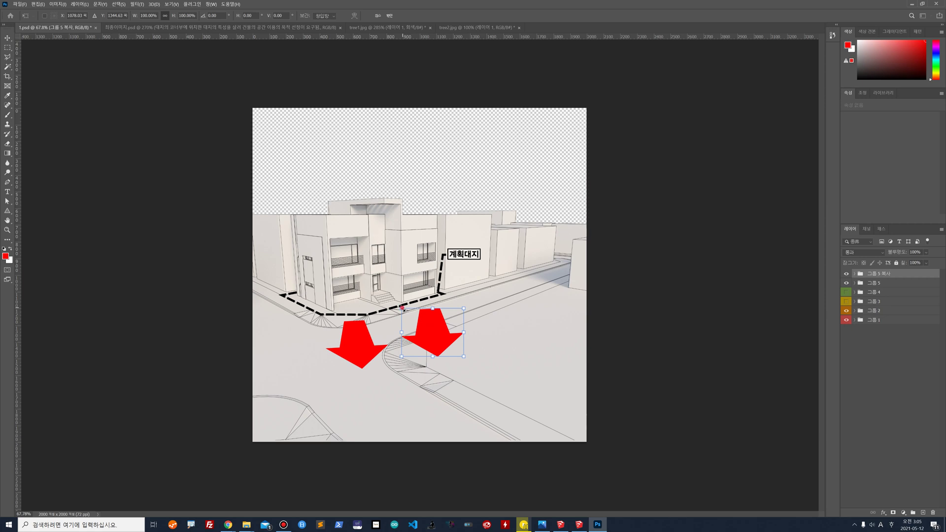
{"action": "left_click_drag", "start_coordinate": [402, 308], "coordinate": [401, 309]}
{"action": "right_click", "coordinate": [429, 326]}
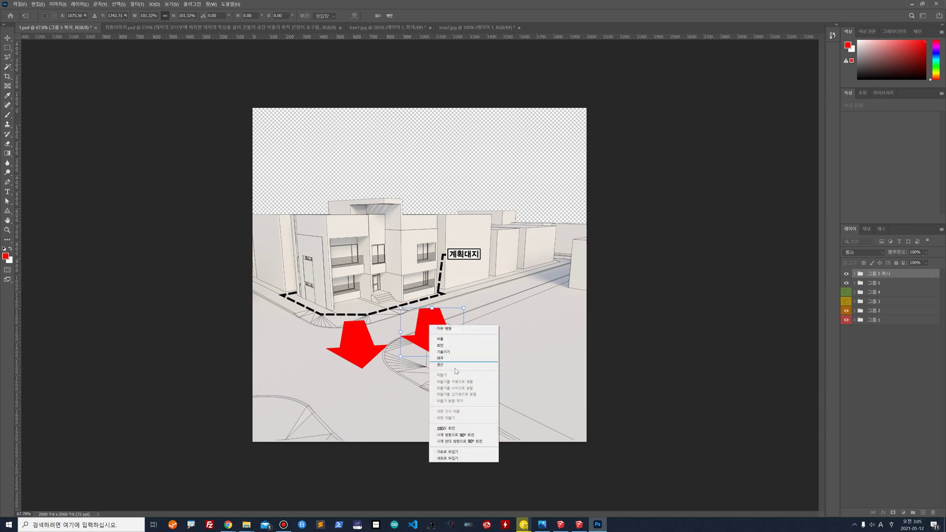
{"action": "left_click", "coordinate": [453, 356]}
{"action": "left_click_drag", "start_coordinate": [400, 309], "coordinate": [394, 318]}
{"action": "left_click_drag", "start_coordinate": [463, 307], "coordinate": [454, 306]}
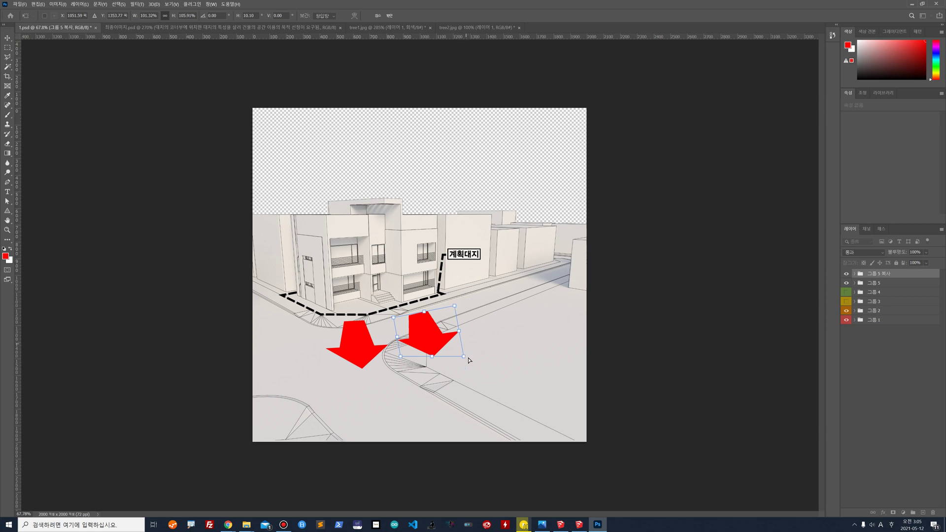
{"action": "left_click_drag", "start_coordinate": [465, 357], "coordinate": [474, 340]}
{"action": "left_click_drag", "start_coordinate": [400, 357], "coordinate": [433, 353]}
{"action": "left_click_drag", "start_coordinate": [455, 306], "coordinate": [451, 303]}
{"action": "key", "text": "Return"}
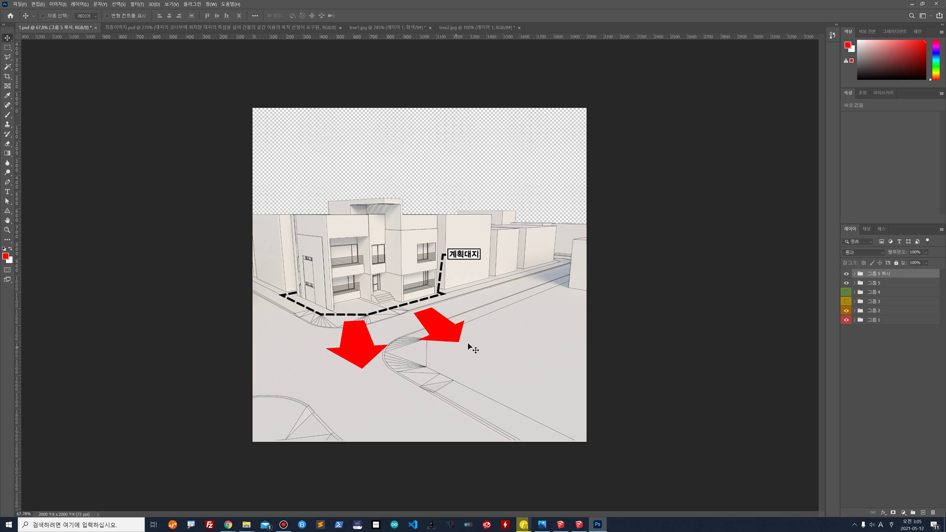
Place a copy of the right-hand diagonal arrow to the left of the middle arrow
{"action": "left_click_drag", "start_coordinate": [405, 344], "coordinate": [310, 350]}
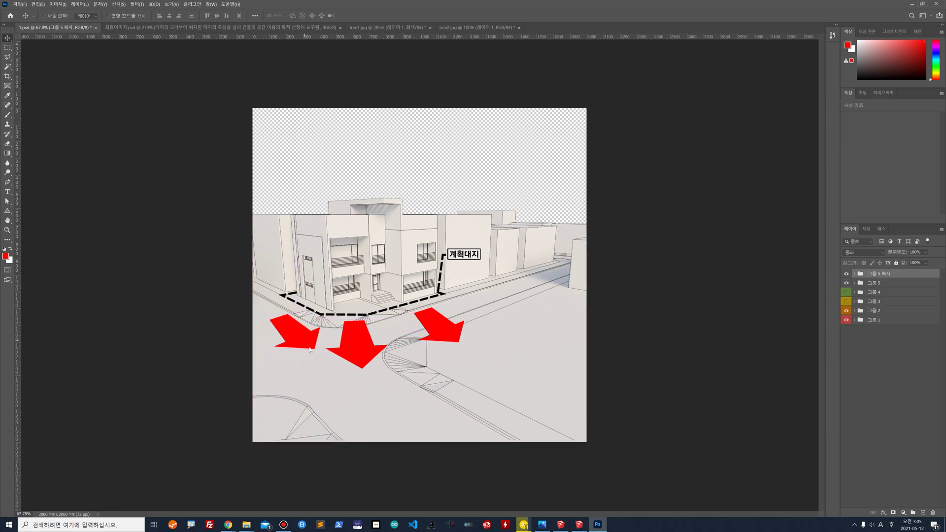
{"action": "right_click", "coordinate": [306, 346]}
{"action": "left_click", "coordinate": [315, 348]}
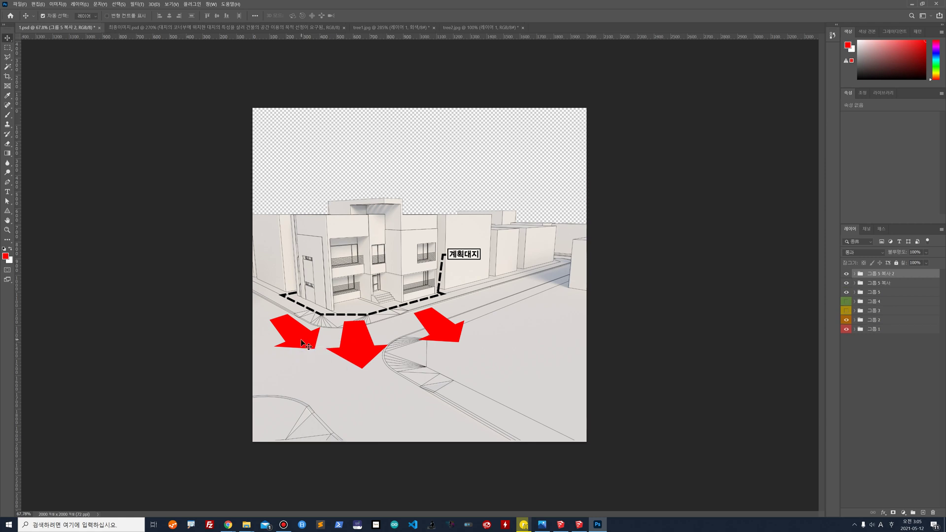
{"action": "key", "text": "ctrl+t"}
{"action": "mouse_move", "coordinate": [325, 355]}
{"action": "left_mouse_down"}
{"action": "mouse_move", "coordinate": [296, 363]}
{"action": "mouse_move", "coordinate": [313, 345]}
{"action": "left_mouse_up"}
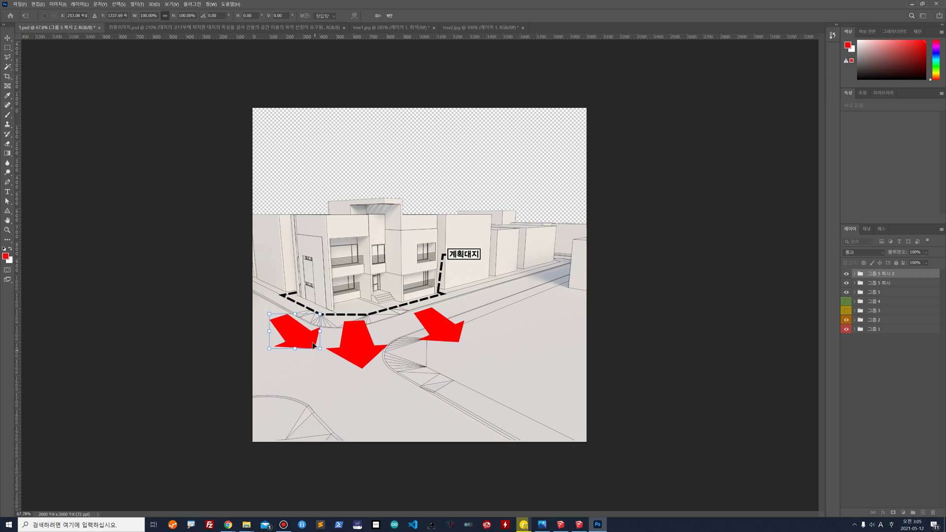
{"action": "right_click", "coordinate": [306, 341]}
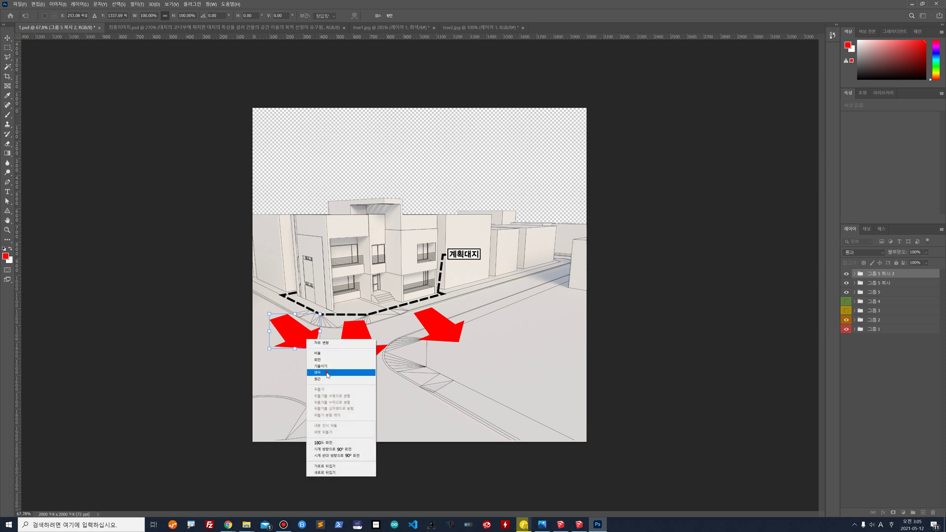
{"action": "left_click", "coordinate": [317, 349]}
{"action": "left_click_drag", "start_coordinate": [318, 350], "coordinate": [293, 324]}
{"action": "key", "text": "Escape"}
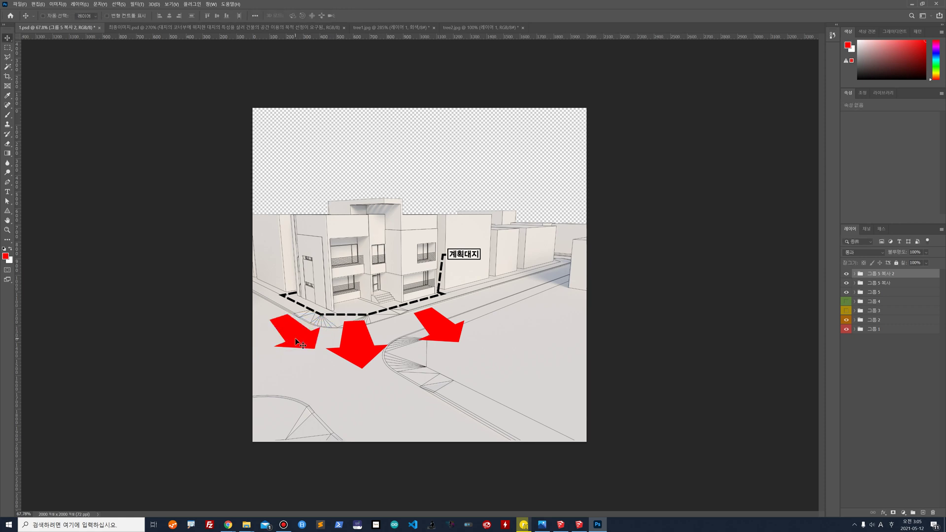
Flip the new arrow copy horizontally and move it toward the left edge of the image
{"action": "key", "text": "ctrl+t"}
{"action": "right_click", "coordinate": [301, 336]}
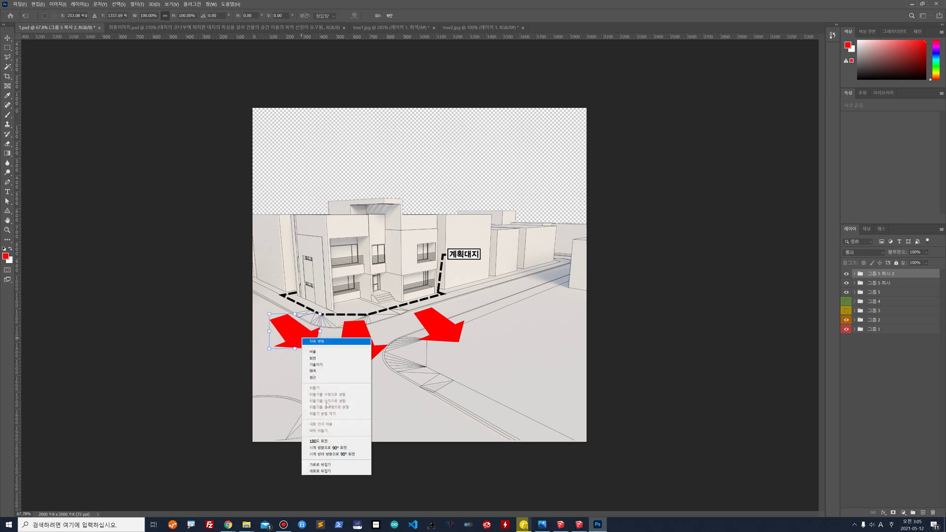
{"action": "left_click", "coordinate": [336, 467]}
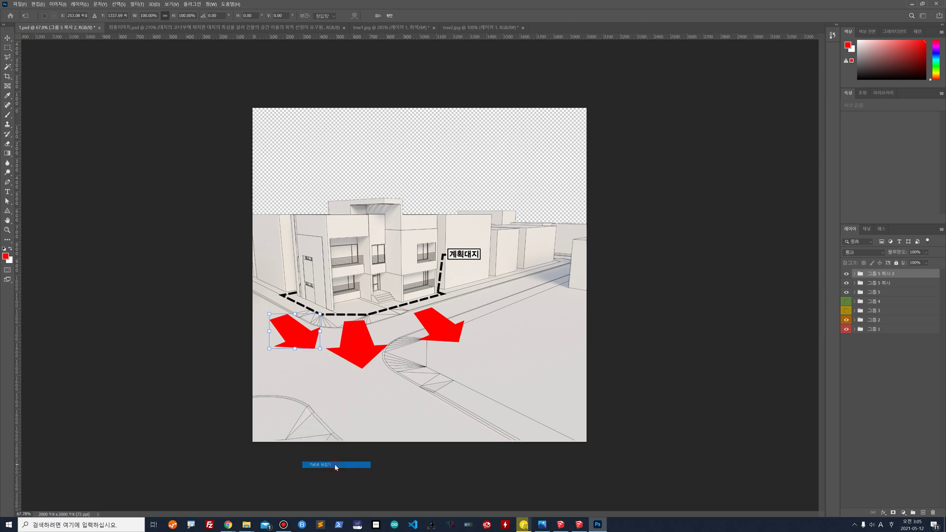
{"action": "left_click_drag", "start_coordinate": [291, 339], "coordinate": [277, 329]}
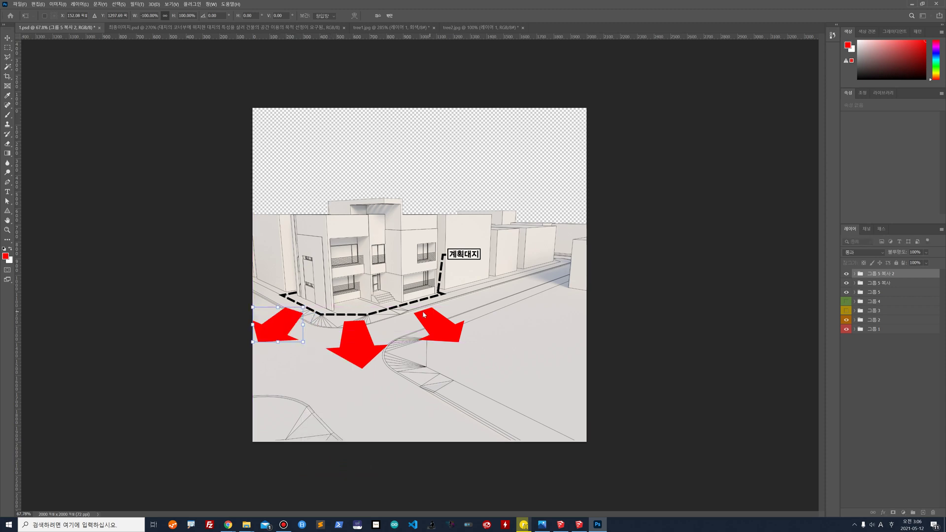
Distort and slightly rotate the flipped arrow so that it points diagonally down to the left, away from the building
{"action": "right_click", "coordinate": [287, 327]}
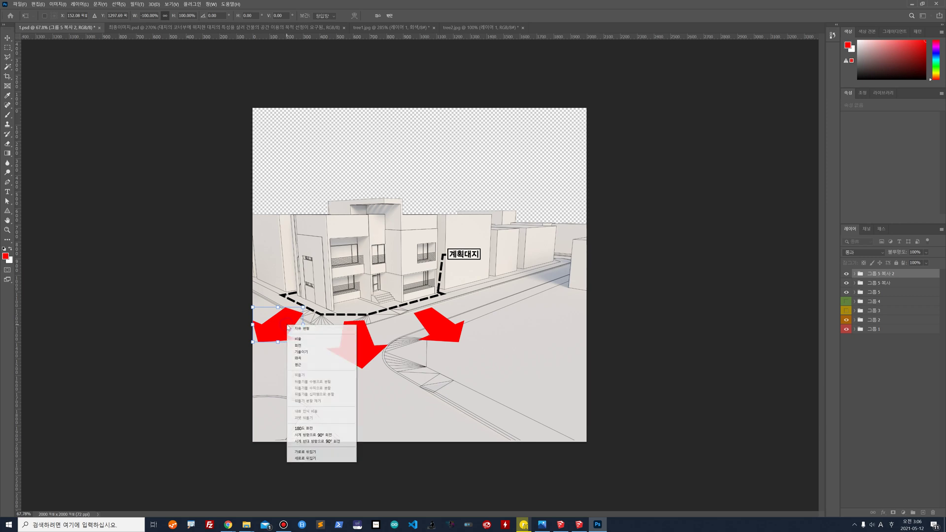
{"action": "left_click", "coordinate": [312, 318]}
{"action": "left_click_drag", "start_coordinate": [303, 327], "coordinate": [306, 335]}
{"action": "left_click_drag", "start_coordinate": [256, 309], "coordinate": [282, 308]}
{"action": "left_click_drag", "start_coordinate": [309, 351], "coordinate": [300, 351]}
{"action": "left_click_drag", "start_coordinate": [308, 314], "coordinate": [257, 304]}
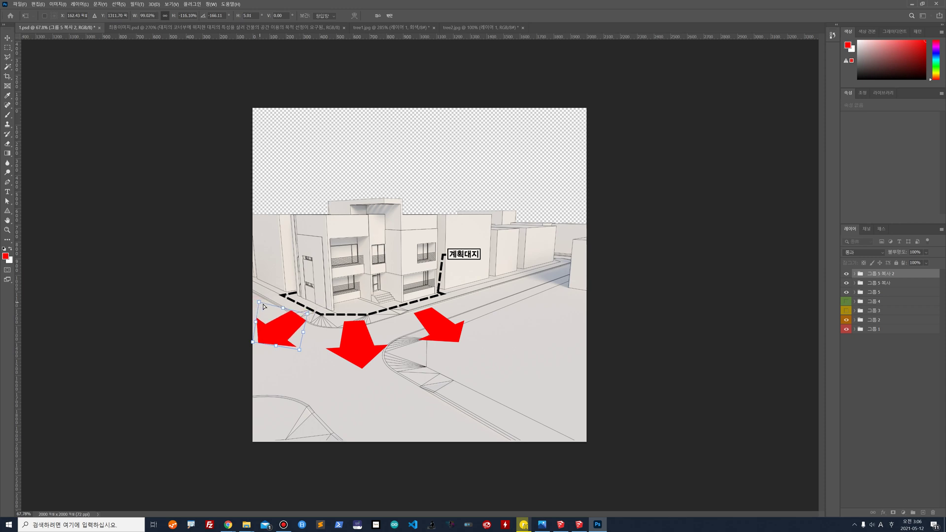
{"action": "key", "text": "Return"}
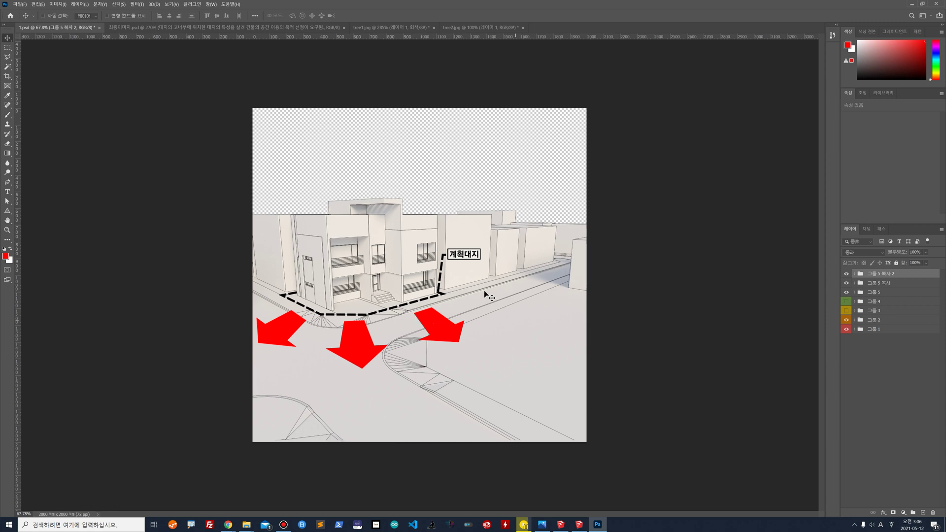
Add a layer mask to the shaft layer 레이어 9 in each of the three arrow groups
{"action": "left_click", "coordinate": [855, 274]}
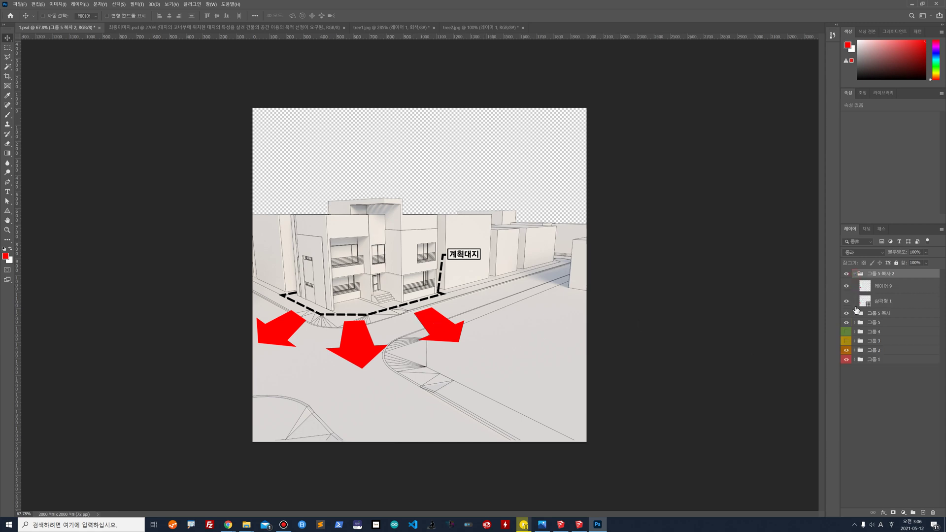
{"action": "left_click", "coordinate": [855, 313]}
{"action": "left_click", "coordinate": [856, 354]}
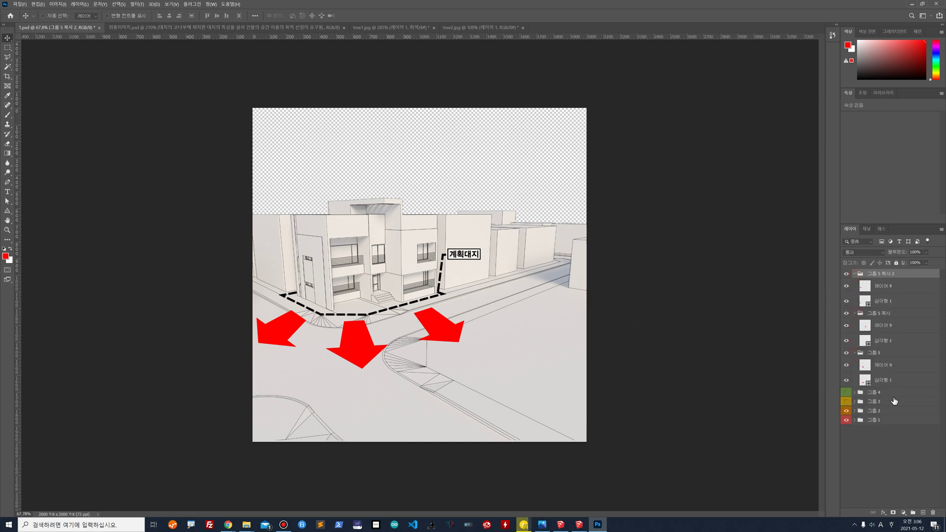
{"action": "left_click", "coordinate": [893, 367]}
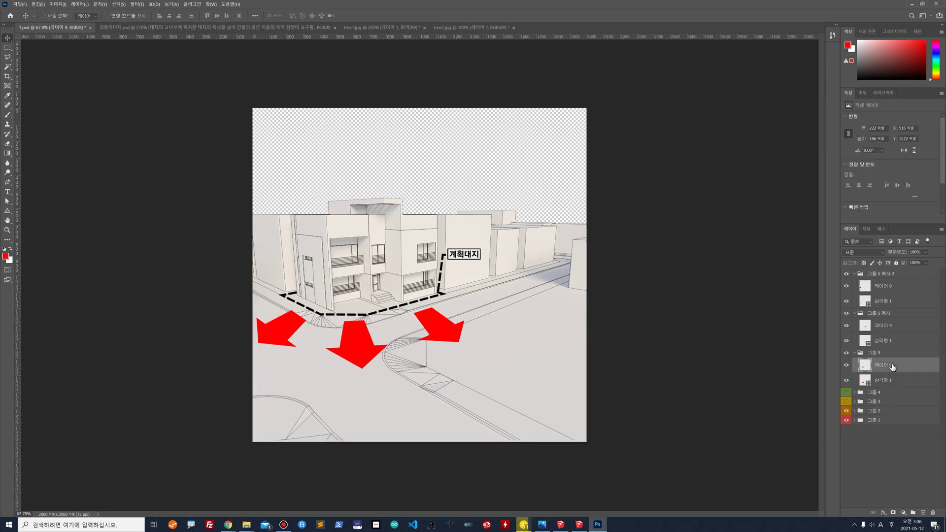
{"action": "left_click", "coordinate": [893, 514]}
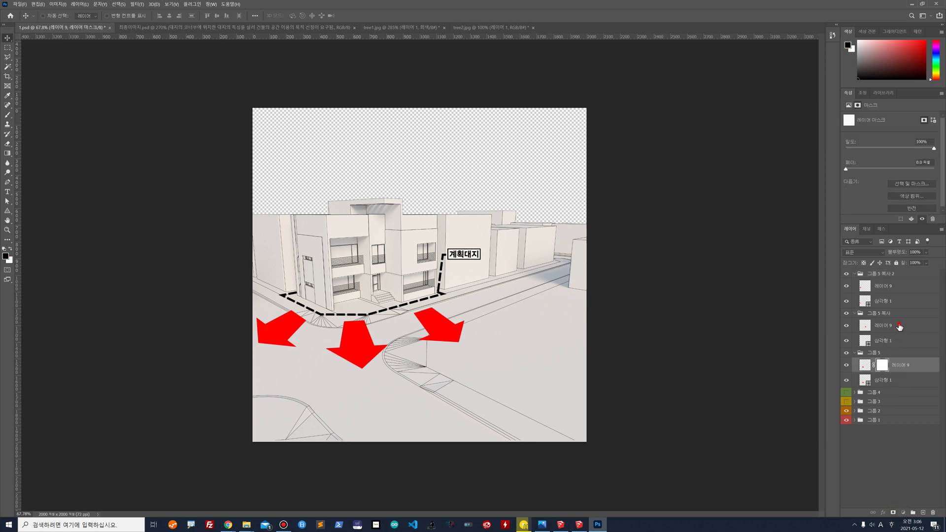
{"action": "left_click", "coordinate": [899, 327]}
{"action": "left_click", "coordinate": [893, 514]}
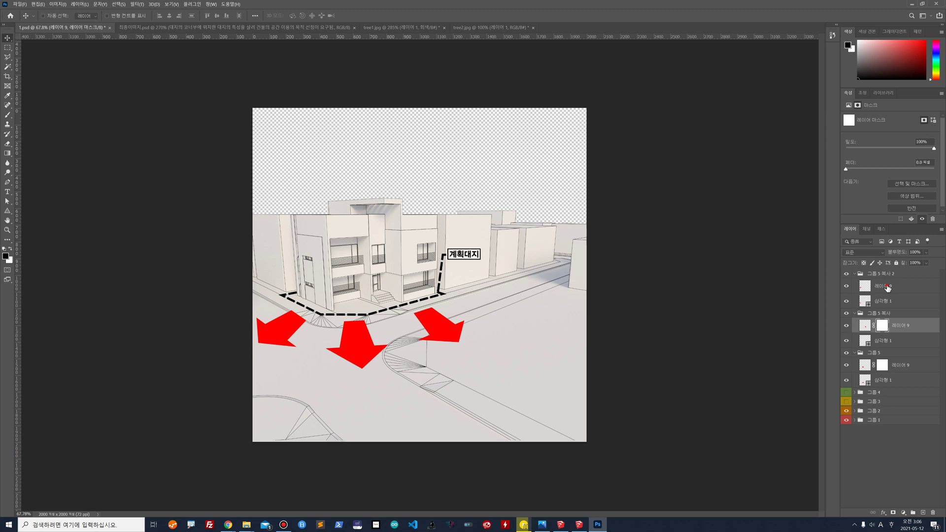
{"action": "left_click", "coordinate": [887, 286]}
{"action": "left_click", "coordinate": [893, 512]}
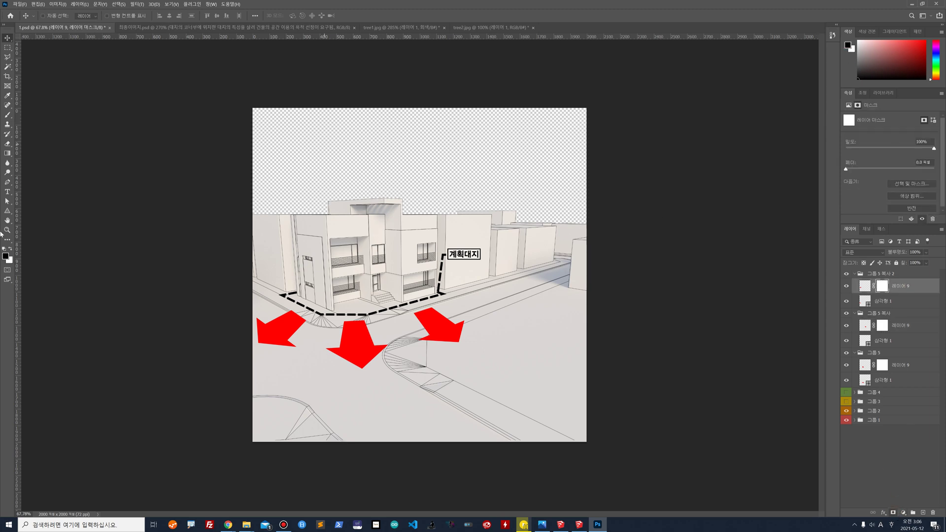
With black as the foreground color, draw a gradient on the left arrow's shaft mask so the shaft fades out toward the building
{"action": "left_click", "coordinate": [5, 255]}
{"action": "left_click_drag", "start_coordinate": [386, 217], "coordinate": [365, 230]}
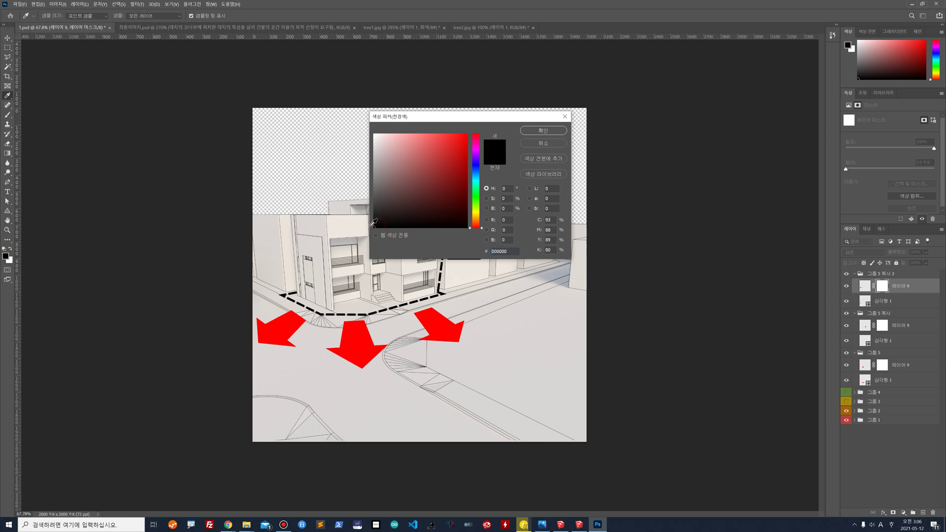
{"action": "left_click", "coordinate": [542, 130]}
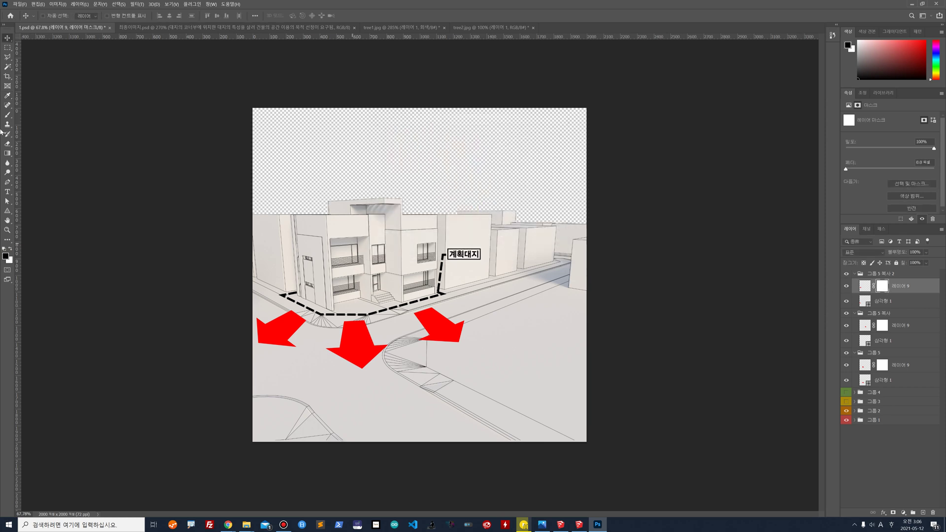
{"action": "left_click", "coordinate": [7, 154]}
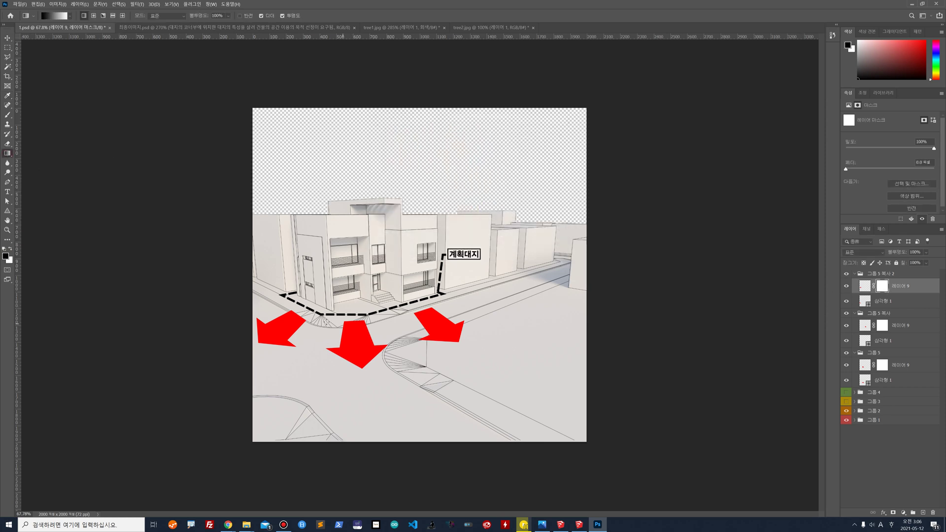
{"action": "left_click_drag", "start_coordinate": [298, 314], "coordinate": [274, 332]}
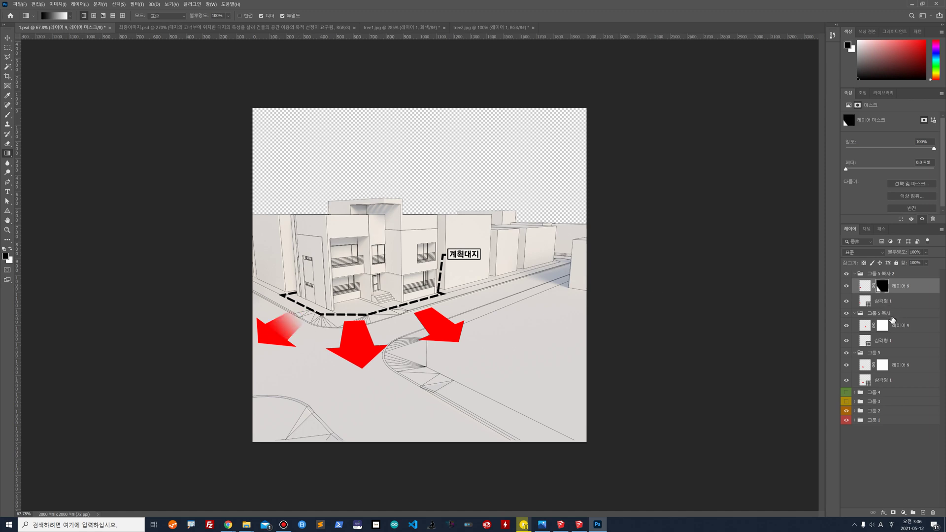
Draw a diagonal gradient on the right arrow's shaft mask so the shaft fades out toward the building, undoing unsuitable tries
{"action": "left_click", "coordinate": [882, 325]}
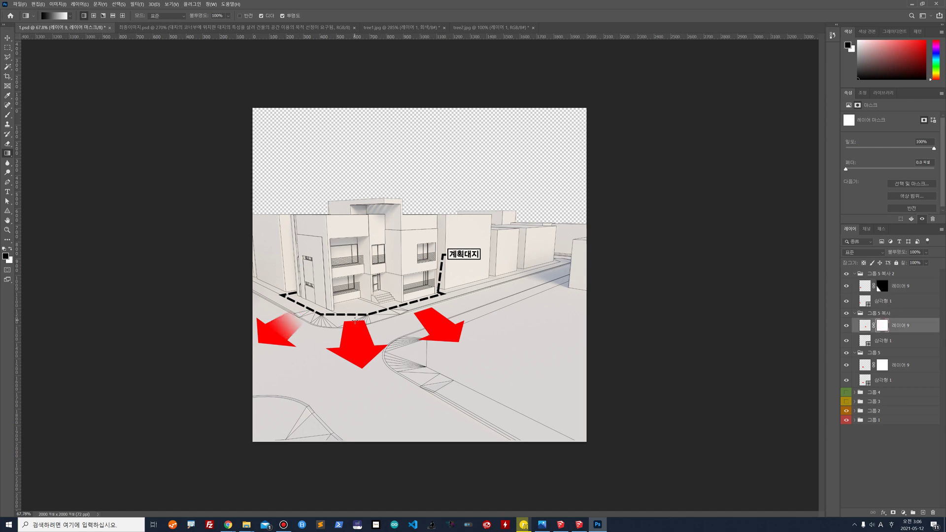
{"action": "left_click_drag", "start_coordinate": [356, 345], "coordinate": [540, 325]}
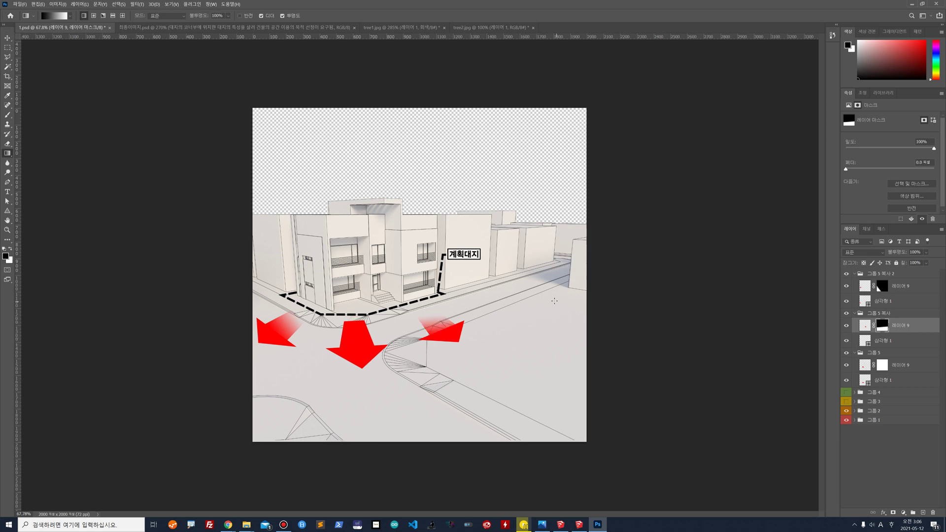
{"action": "key", "text": "ctrl+z"}
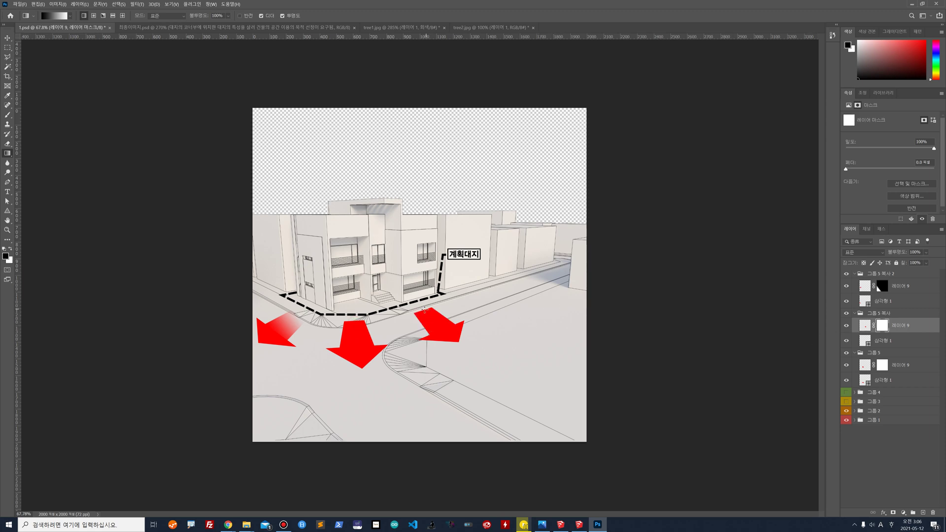
{"action": "left_click_drag", "start_coordinate": [439, 327], "coordinate": [455, 331]}
{"action": "key", "text": "ctrl+z"}
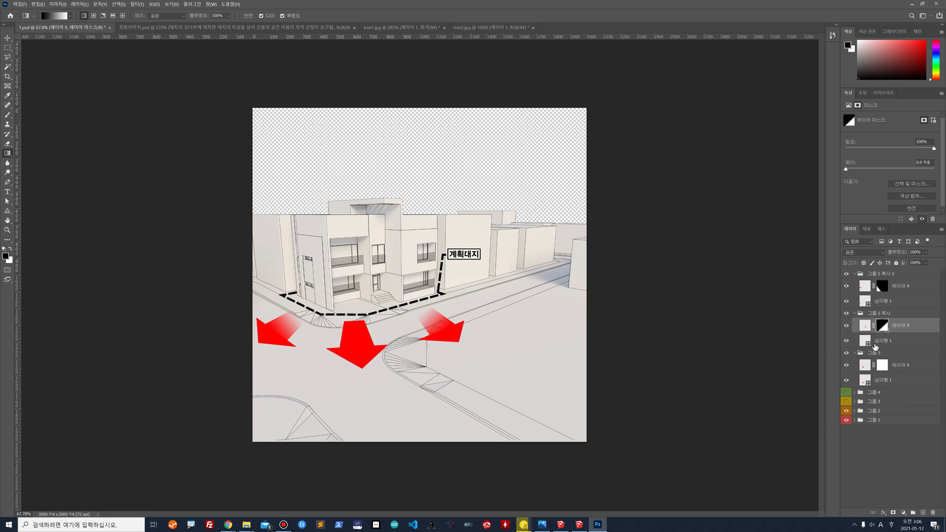
Draw a gradient down the middle arrow's shaft mask so the shaft fades out toward the building
{"action": "left_click", "coordinate": [882, 365]}
{"action": "left_click_drag", "start_coordinate": [354, 322], "coordinate": [358, 351]}
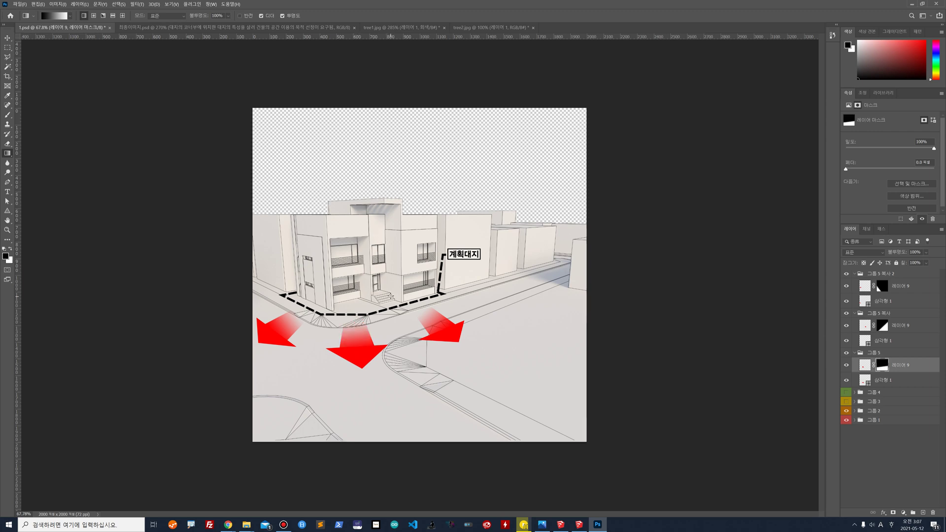
{"action": "left_click", "coordinate": [7, 37]}
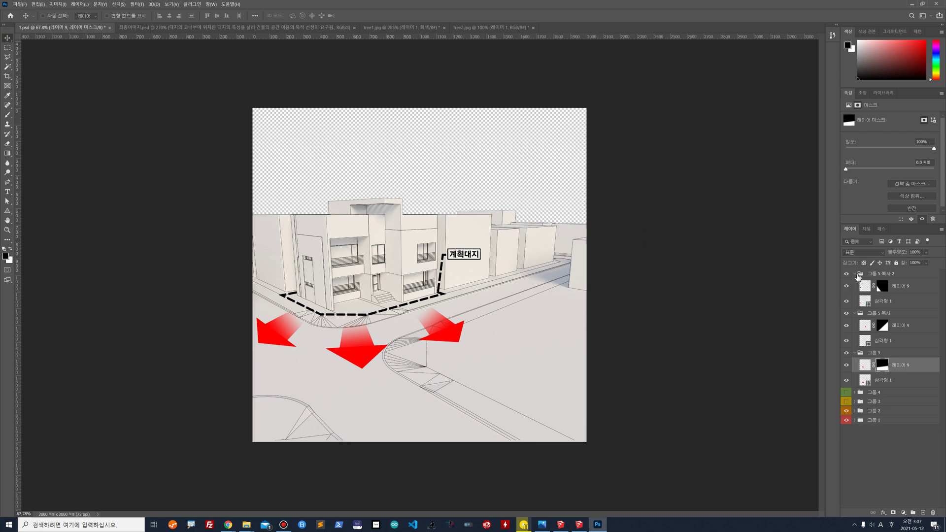
Collapse the three arrow groups and combine them into a single group
{"action": "left_click", "coordinate": [855, 274]}
{"action": "left_click", "coordinate": [855, 283]}
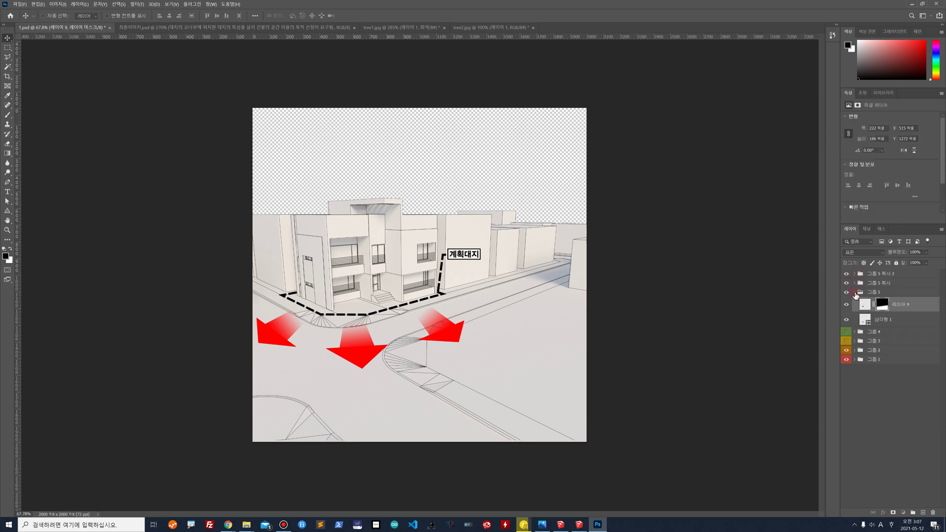
{"action": "left_click", "coordinate": [855, 292]}
{"action": "left_click", "coordinate": [884, 274]}
{"action": "left_click", "coordinate": [888, 294], "text": "shift"}
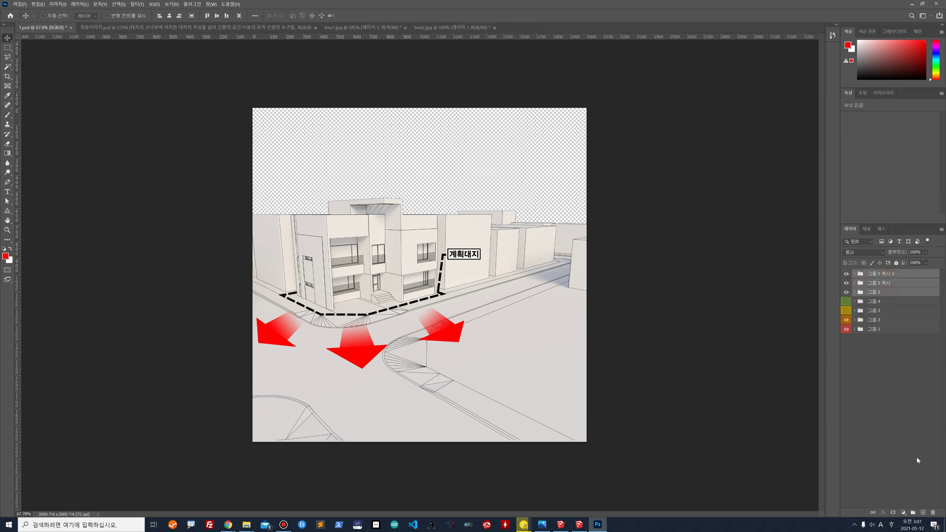
{"action": "key", "text": "ctrl+g"}
{"action": "left_click", "coordinate": [894, 419]}
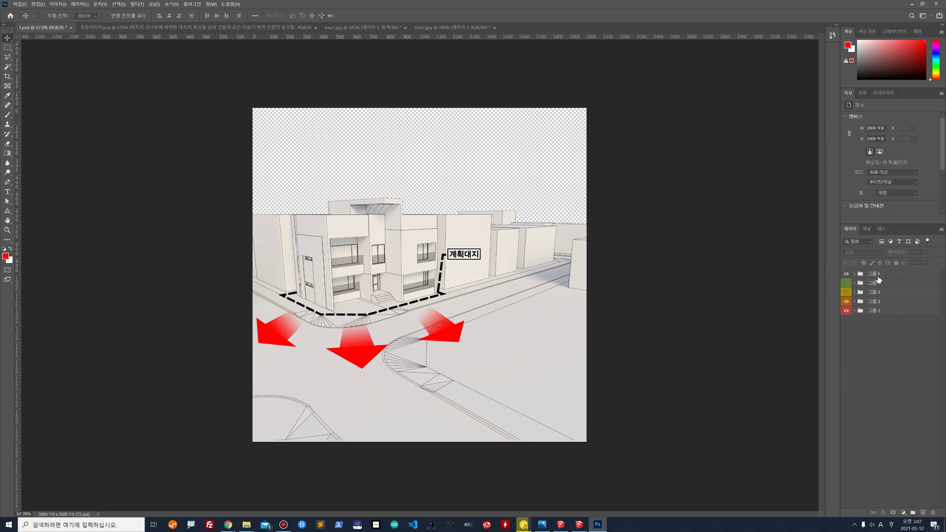
Give the combined arrow group 그룹 6 a blue color label
{"action": "right_click", "coordinate": [880, 275]}
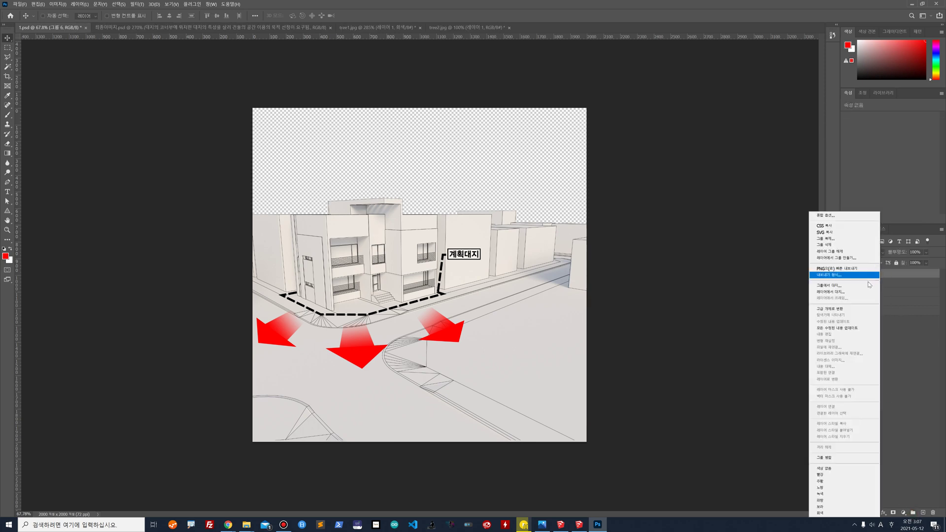
{"action": "left_click", "coordinate": [842, 500]}
{"action": "left_click", "coordinate": [895, 448]}
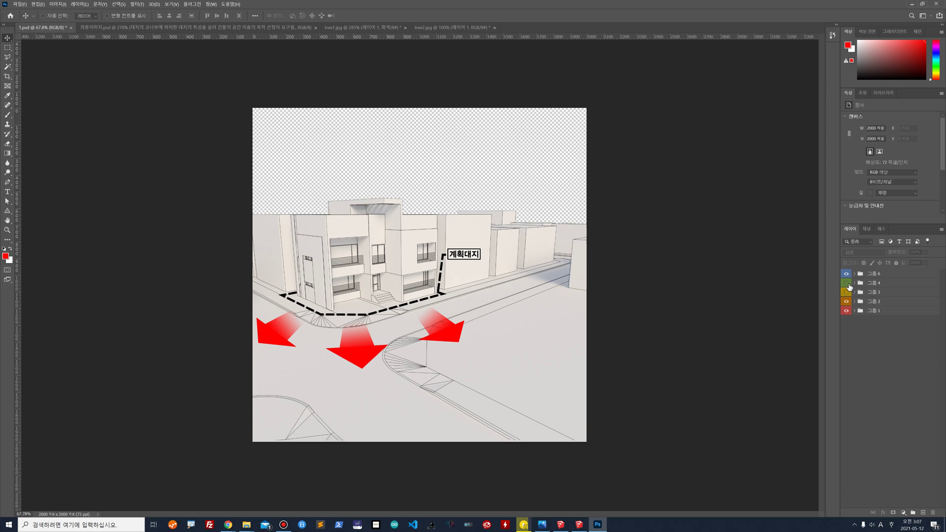
Toggle the visibility of the groups 그룹 6, 그룹 4 and 그룹 3 in turn to review each diagram, leaving the arrows shown
{"action": "left_click", "coordinate": [846, 273]}
{"action": "left_click", "coordinate": [847, 283]}
{"action": "left_click", "coordinate": [846, 283]}
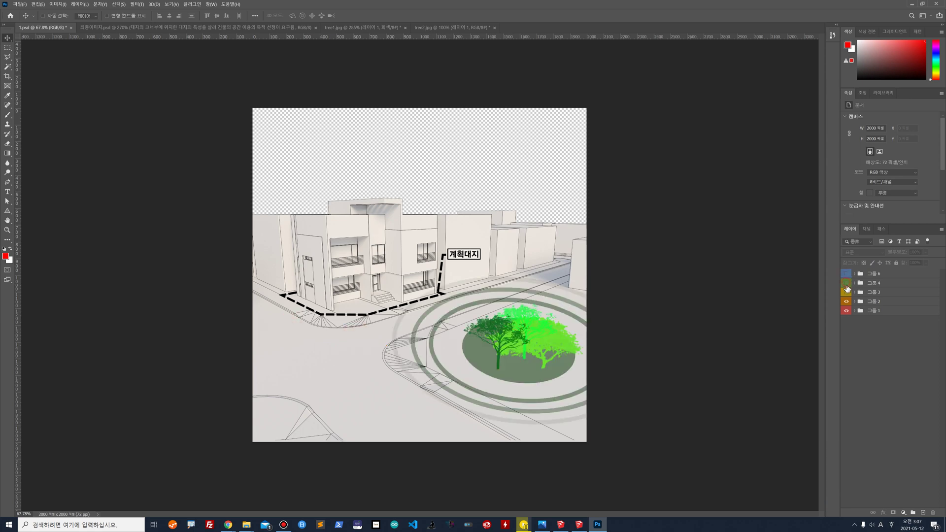
{"action": "left_click", "coordinate": [847, 293]}
{"action": "left_click", "coordinate": [847, 292]}
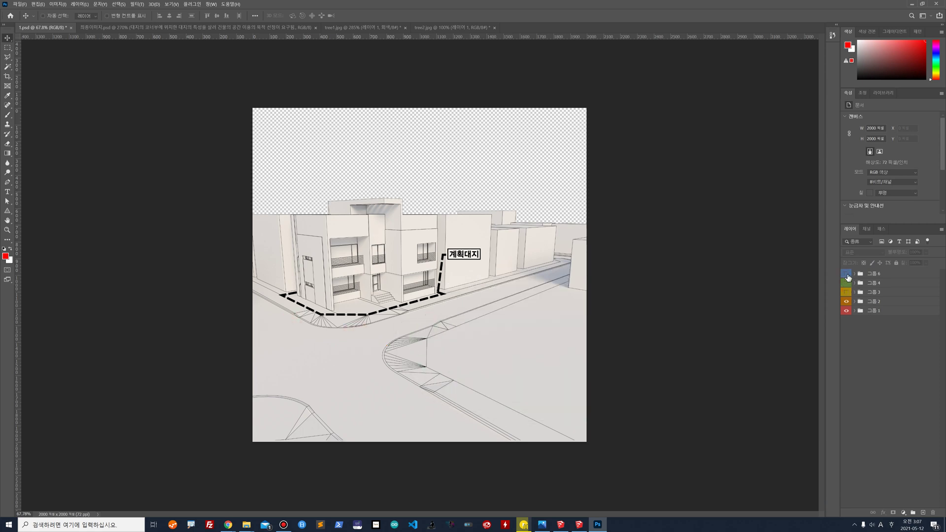
{"action": "left_click", "coordinate": [846, 274]}
{"action": "left_click", "coordinate": [847, 274]}
{"action": "left_click", "coordinate": [846, 275]}
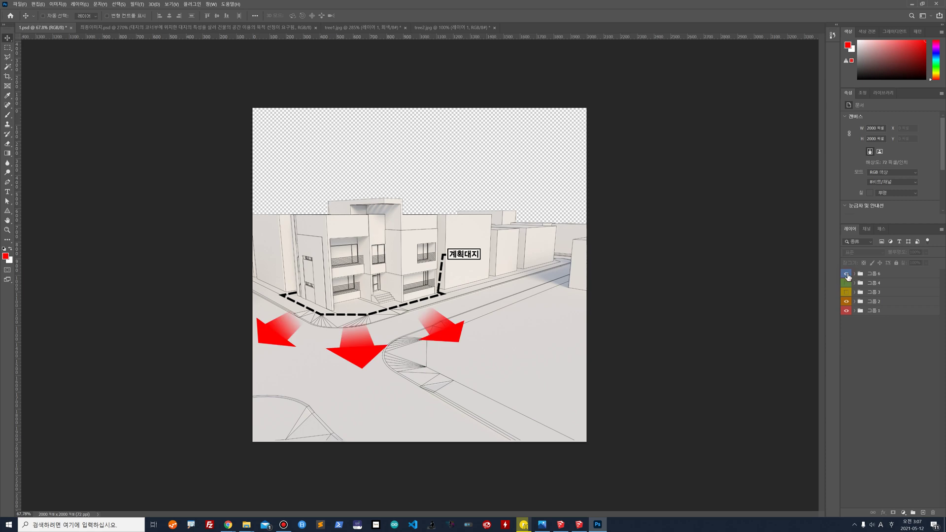
Toggle the visibility of groups 그룹 6 and 그룹 3 to review the diagrams, leaving only 그룹 2 and 그룹 1 shown
{"action": "left_click", "coordinate": [847, 274]}
{"action": "left_click", "coordinate": [847, 274]}
{"action": "mouse_move", "coordinate": [234, 528]}
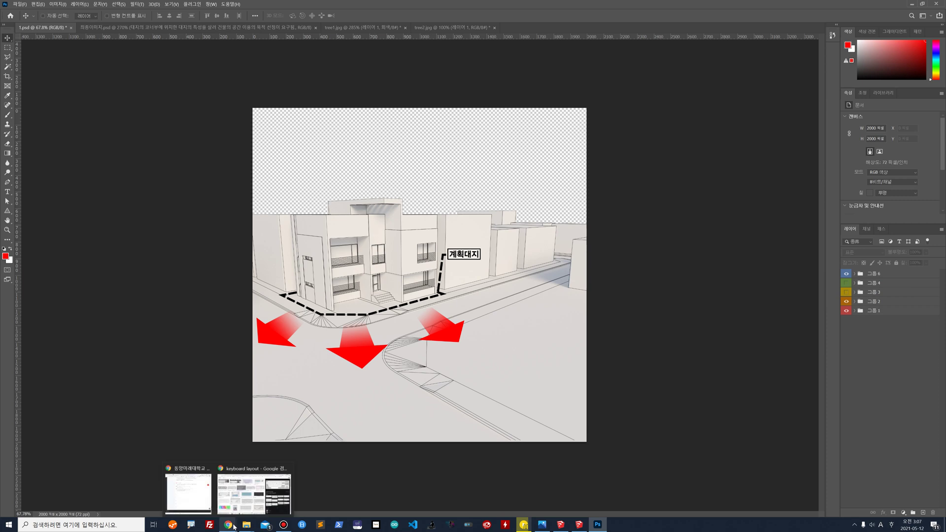
{"action": "left_click", "coordinate": [847, 292]}
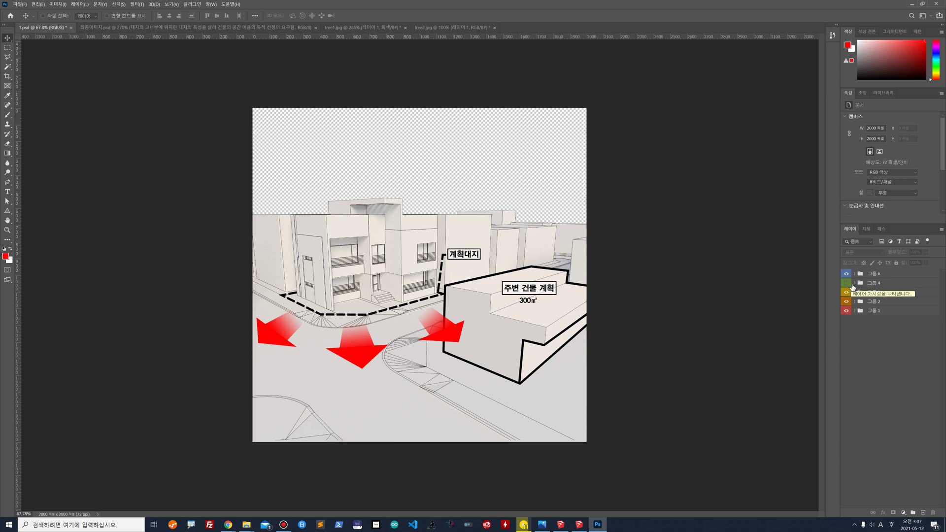
{"action": "left_click", "coordinate": [846, 275]}
{"action": "left_click", "coordinate": [846, 275]}
{"action": "left_click", "coordinate": [845, 275]}
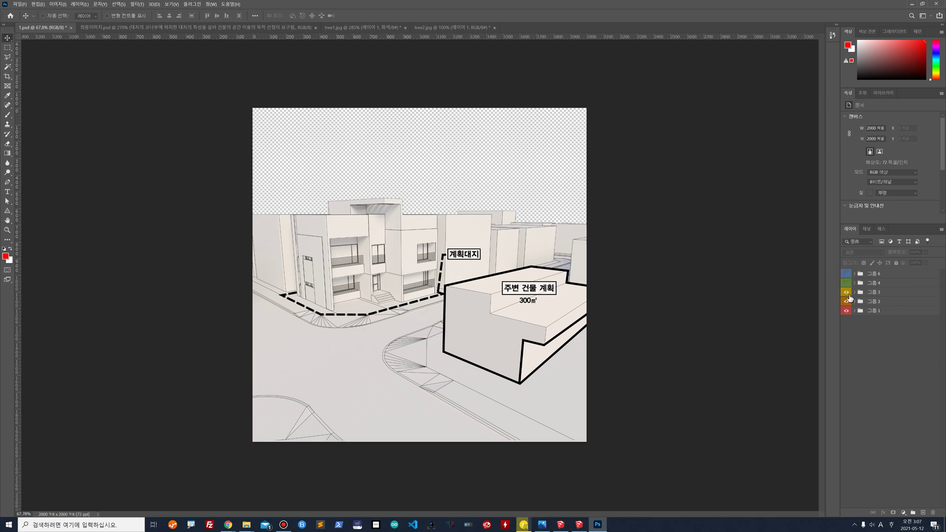
{"action": "left_click", "coordinate": [847, 292]}
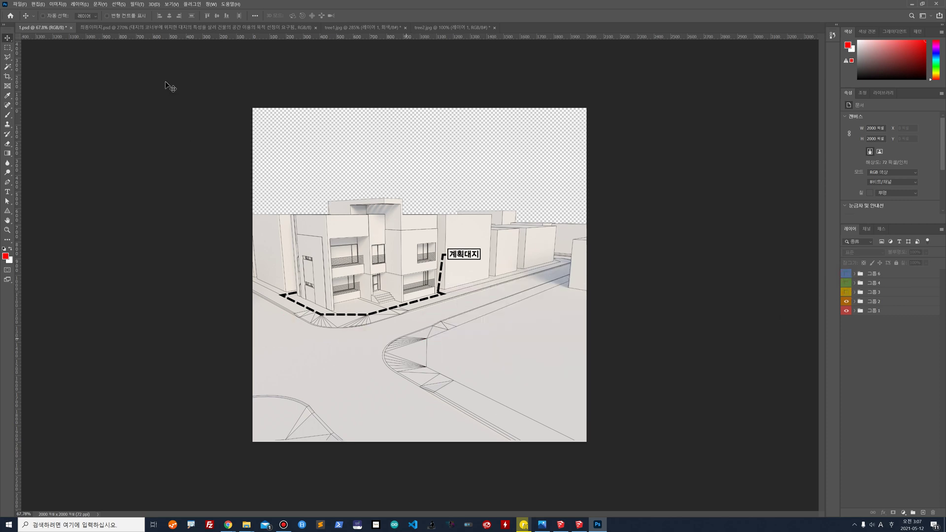
Switch to the 최종이미지.psd document and examine the whole four-diagram board
{"action": "left_click", "coordinate": [144, 28]}
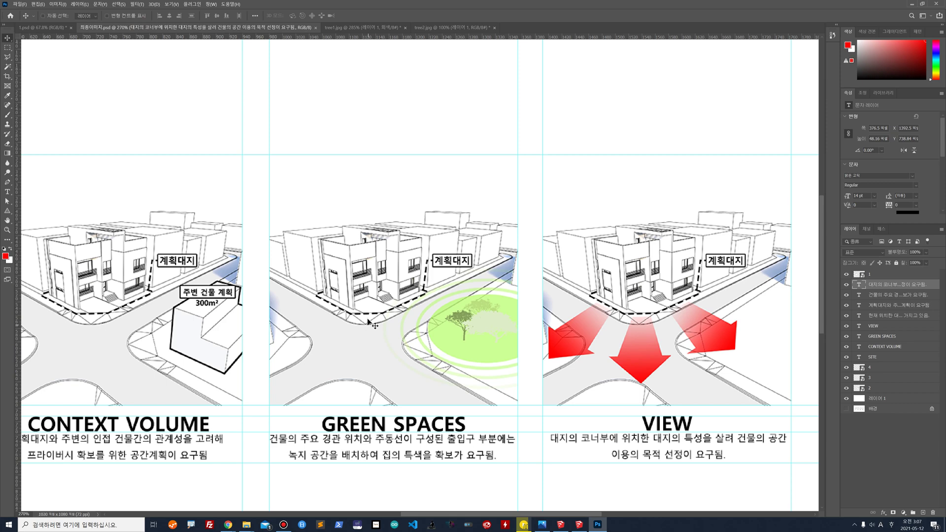
{"action": "scroll", "coordinate": [372, 320], "scroll_direction": "down", "scroll_amount": 5}
{"action": "scroll", "coordinate": [371, 316], "scroll_direction": "up", "scroll_amount": 1}
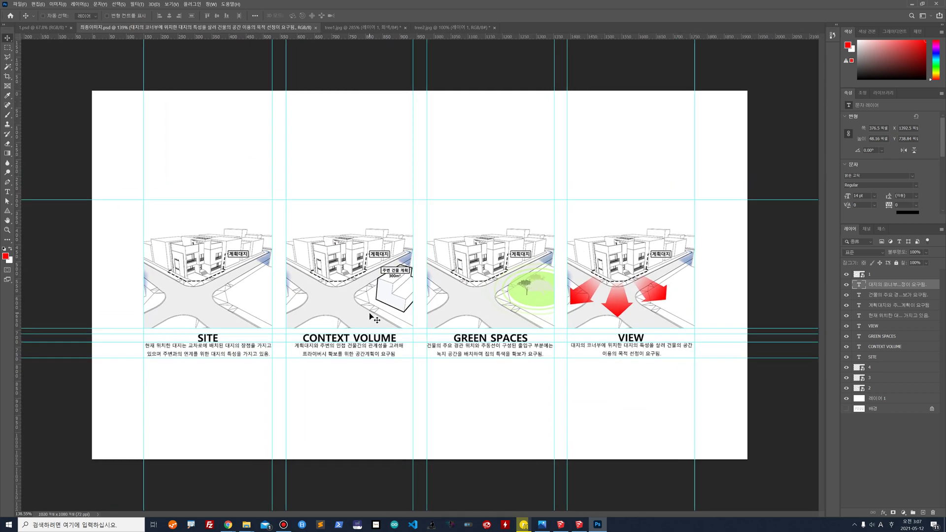
{"action": "left_click", "coordinate": [20, 7]}
{"action": "left_click", "coordinate": [29, 22]}
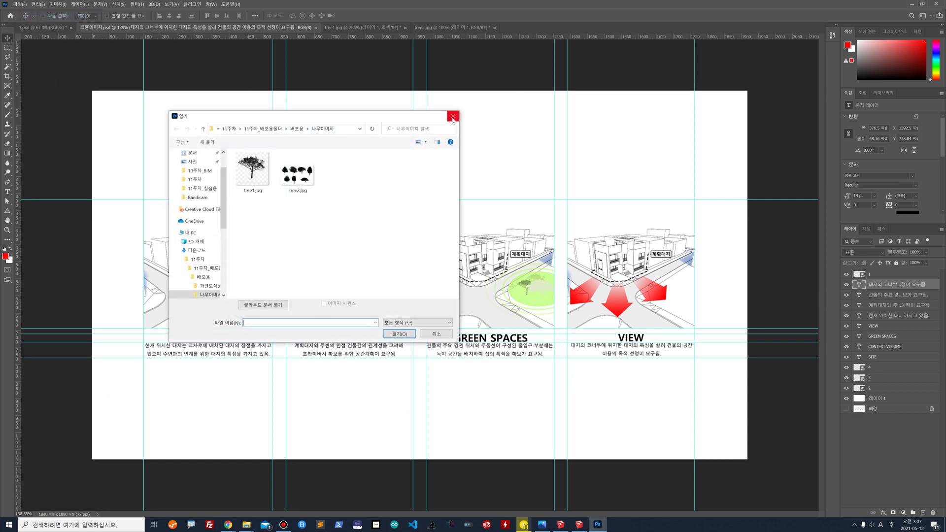
{"action": "left_click", "coordinate": [263, 129]}
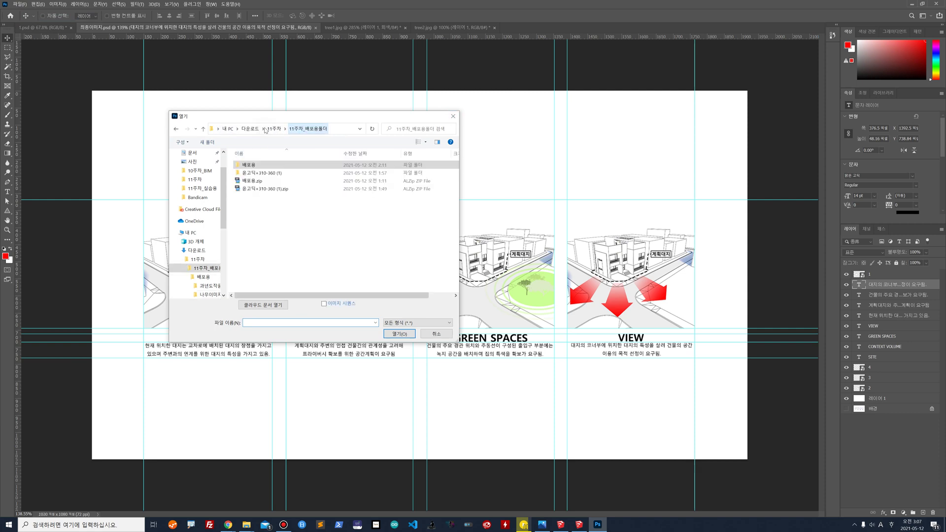
{"action": "left_click", "coordinate": [453, 117]}
Create a new A4 document in landscape orientation, 297 × 210 mm at 300 pixels per inch
{"action": "left_click", "coordinate": [22, 5]}
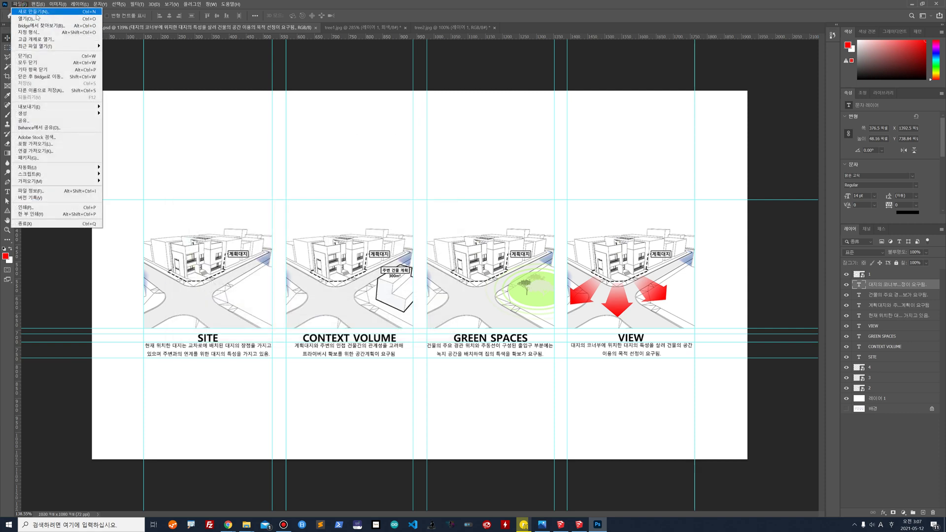
{"action": "left_click", "coordinate": [34, 11]}
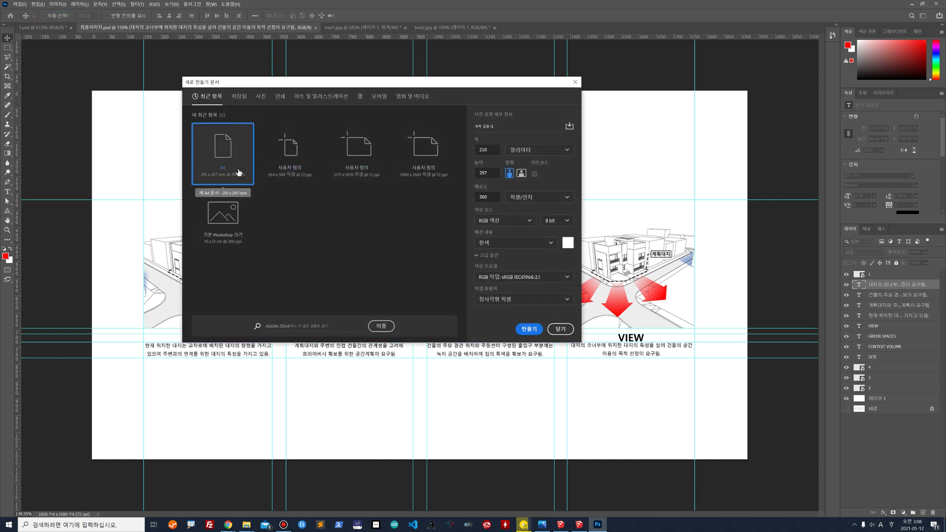
{"action": "left_click", "coordinate": [521, 174]}
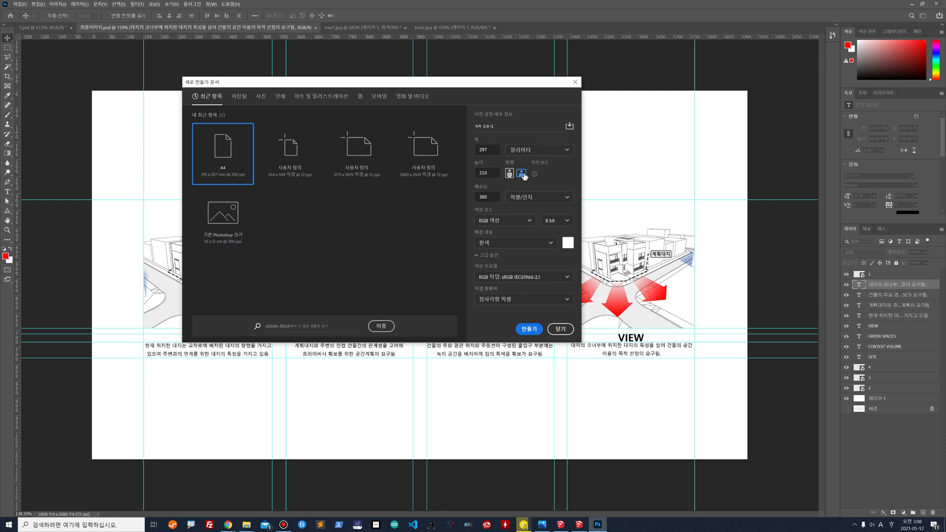
{"action": "left_click", "coordinate": [526, 328]}
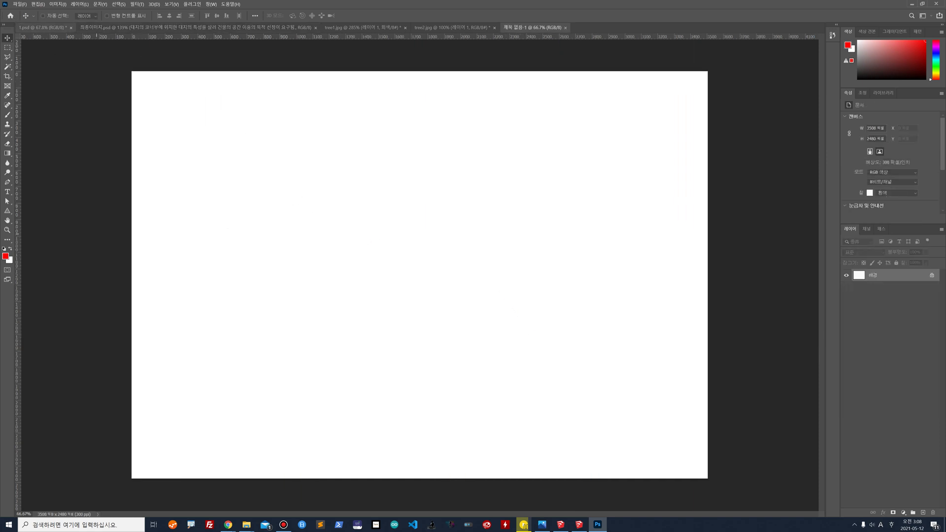
Place the reference image BIG's Concept Diagrams in Architecture (Final Result).jpg from the 참조사례 folder into the new document
{"action": "mouse_move", "coordinate": [246, 525]}
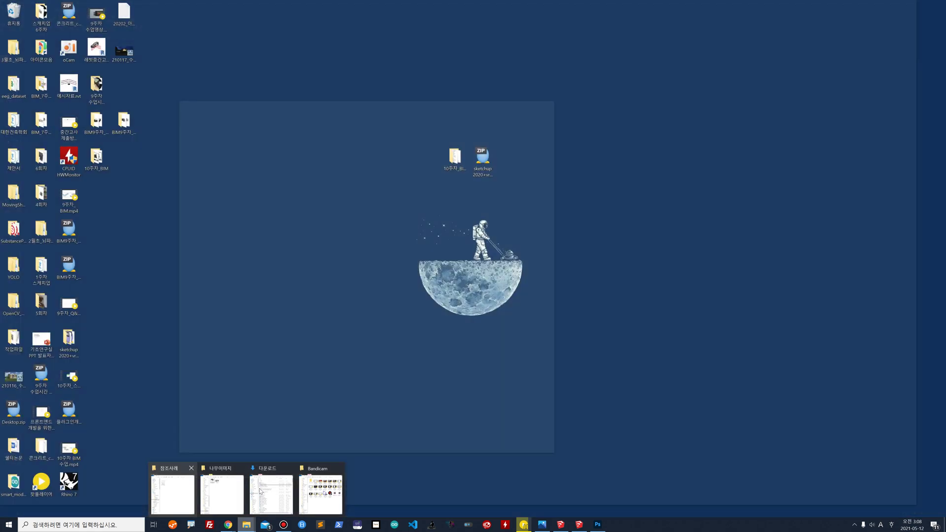
{"action": "mouse_move", "coordinate": [282, 494]}
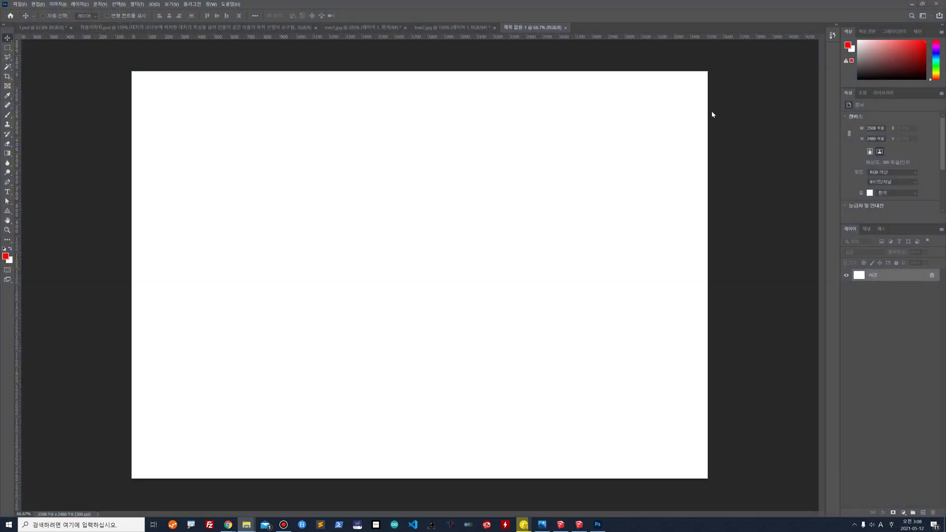
{"action": "left_click_drag", "start_coordinate": [712, 115], "coordinate": [363, 98]}
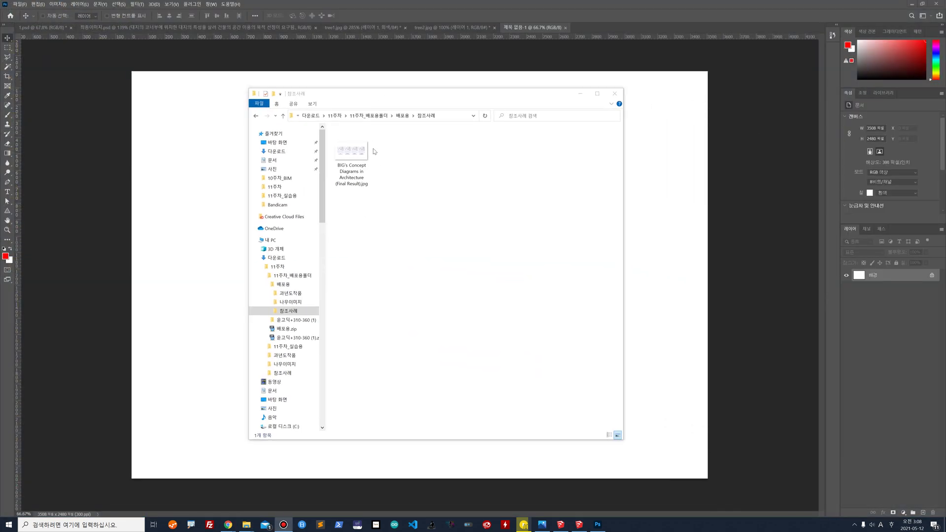
{"action": "left_click", "coordinate": [357, 156]}
{"action": "left_click_drag", "start_coordinate": [357, 155], "coordinate": [228, 238]}
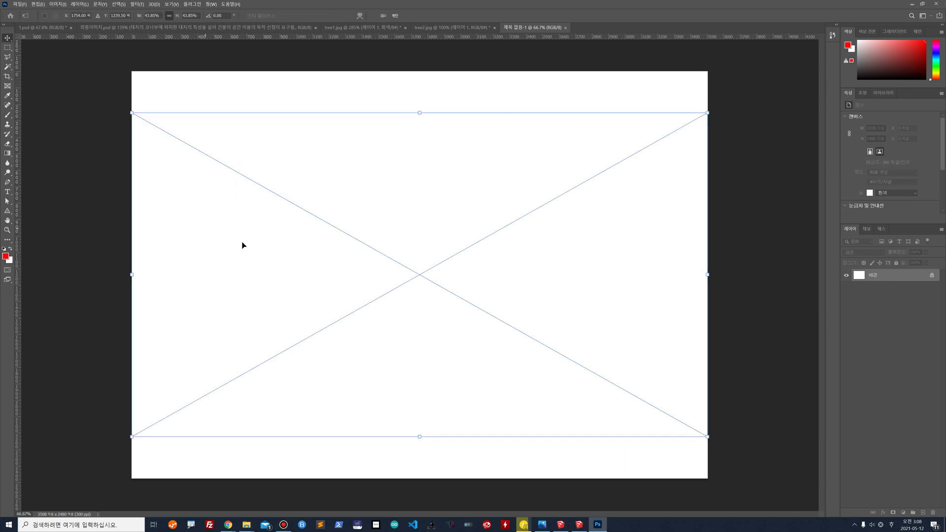
{"action": "key", "text": "Return"}
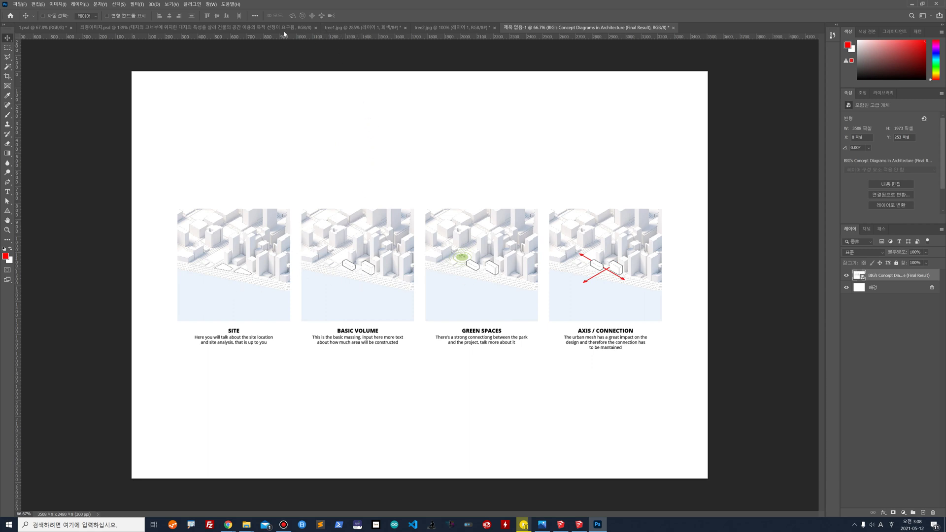
Hide the rulers and show them again
{"action": "left_click", "coordinate": [171, 4]}
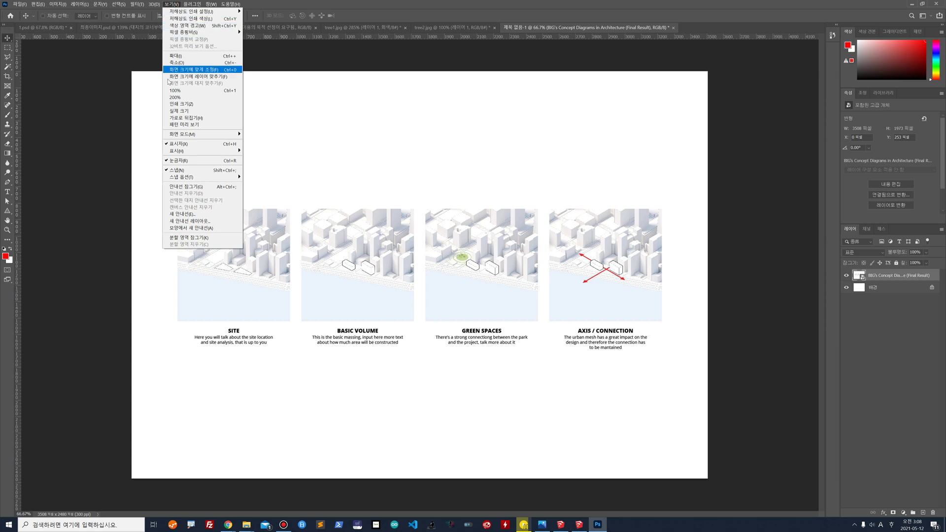
{"action": "left_click", "coordinate": [182, 161]}
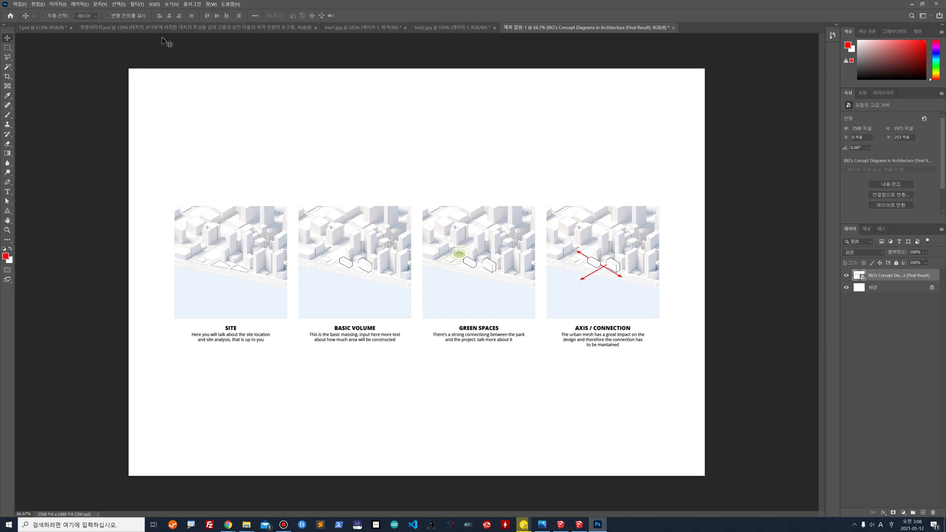
{"action": "left_click", "coordinate": [172, 4]}
{"action": "left_click", "coordinate": [187, 162]}
Add a horizontal guide along the diagrams' upper edge and vertical guides at both sides of the SITE and BASIC VOLUME images
{"action": "left_click_drag", "start_coordinate": [309, 38], "coordinate": [331, 209]}
{"action": "left_click_drag", "start_coordinate": [17, 293], "coordinate": [178, 302]}
{"action": "left_click_drag", "start_coordinate": [21, 341], "coordinate": [289, 315]}
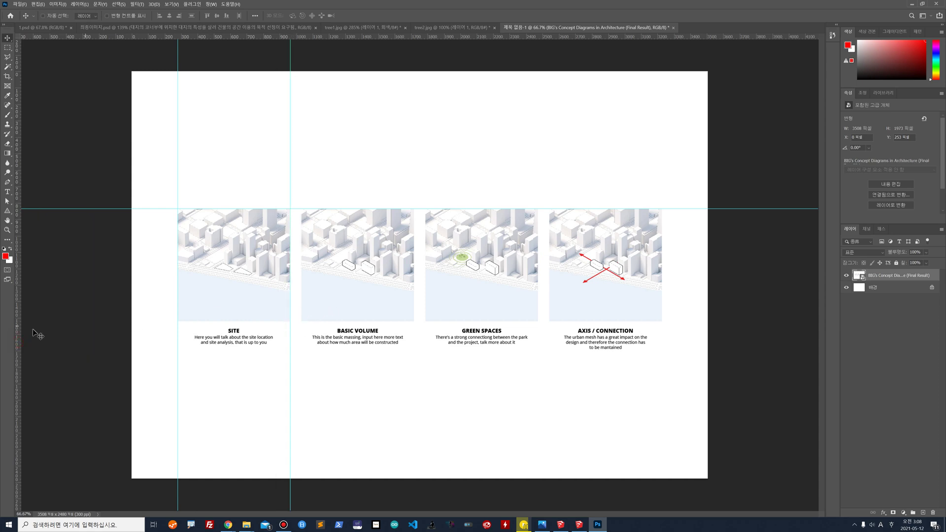
{"action": "left_click_drag", "start_coordinate": [19, 342], "coordinate": [302, 323]}
{"action": "left_click_drag", "start_coordinate": [14, 334], "coordinate": [415, 301]}
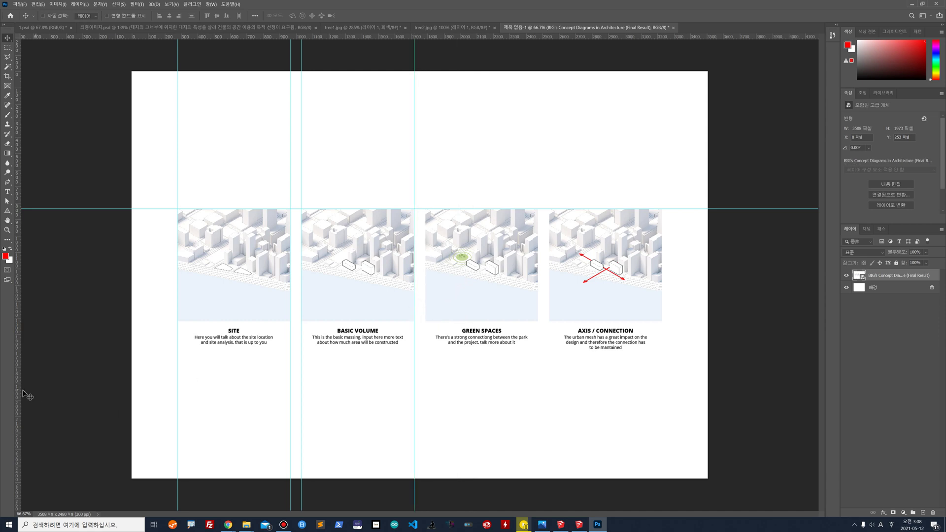
Add vertical guides at both sides of the GREEN SPACES and AXIS / CONNECTION images
{"action": "left_click_drag", "start_coordinate": [20, 399], "coordinate": [424, 360]}
{"action": "left_click_drag", "start_coordinate": [18, 419], "coordinate": [538, 338]}
{"action": "left_click_drag", "start_coordinate": [18, 392], "coordinate": [542, 332]}
{"action": "left_click_drag", "start_coordinate": [18, 397], "coordinate": [662, 327]}
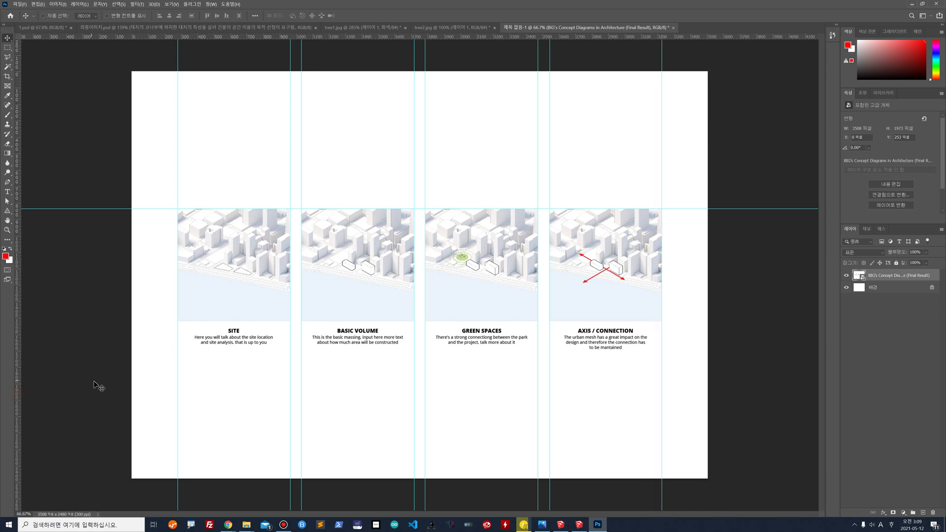
Check the guide layout in 최종이미지.psd, look through the tree documents and return to the new reference document
{"action": "left_click_drag", "start_coordinate": [300, 27], "coordinate": [366, 40]}
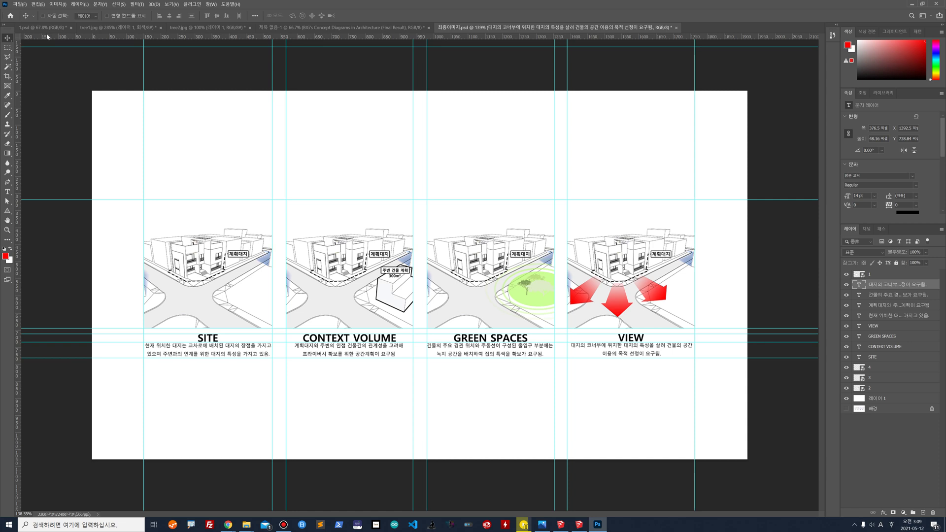
{"action": "left_click", "coordinate": [118, 27]}
{"action": "left_click", "coordinate": [193, 27]}
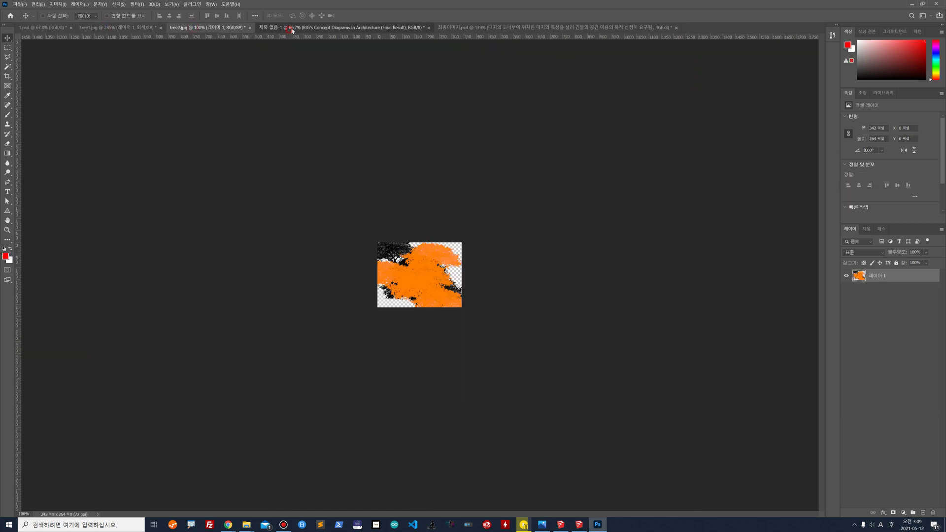
{"action": "left_click", "coordinate": [292, 28]}
Add horizontal guides along the diagrams' lower edge and the top of the title text
{"action": "left_click_drag", "start_coordinate": [373, 38], "coordinate": [407, 322]}
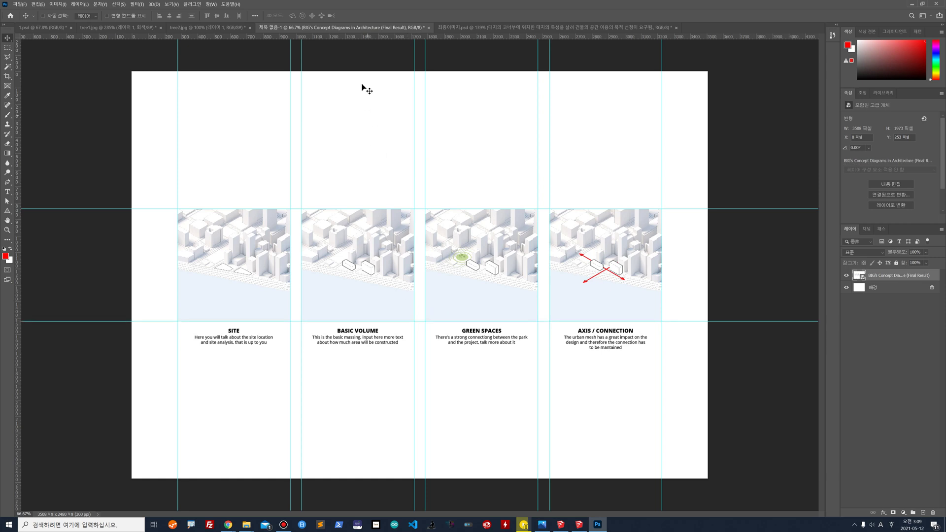
{"action": "left_click_drag", "start_coordinate": [371, 38], "coordinate": [361, 329]}
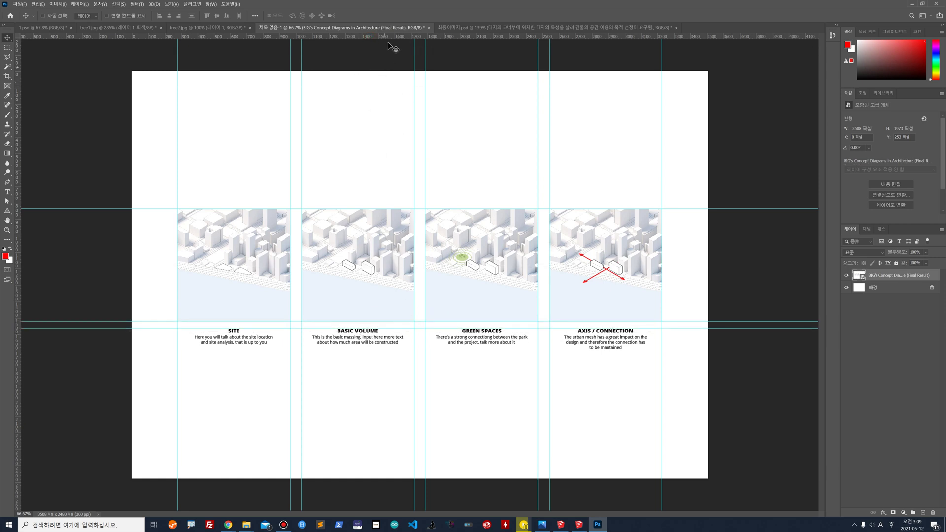
{"action": "left_click_drag", "start_coordinate": [352, 41], "coordinate": [352, 337]}
Lock the reference image layer and add horizontal guides above and below the description text
{"action": "left_click", "coordinate": [895, 263]}
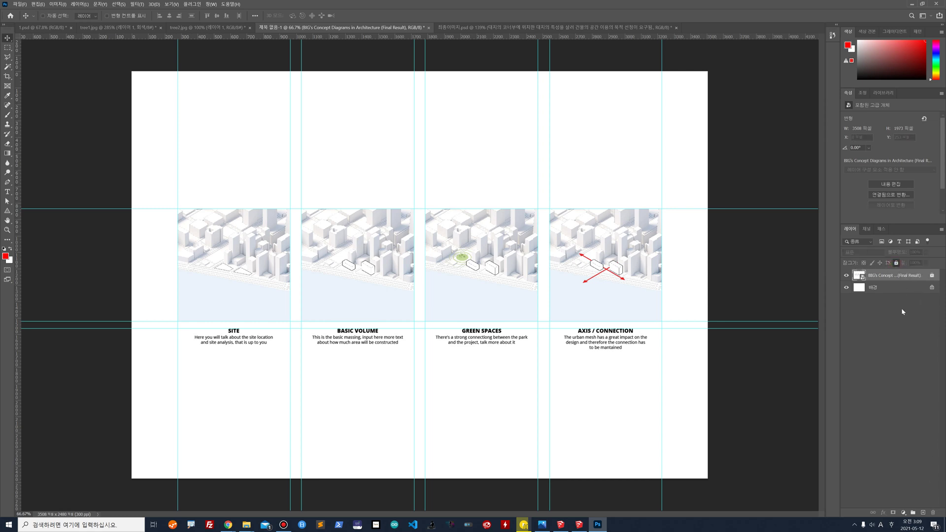
{"action": "left_click", "coordinate": [893, 322]}
{"action": "left_click_drag", "start_coordinate": [371, 42], "coordinate": [389, 344]}
{"action": "left_click_drag", "start_coordinate": [418, 41], "coordinate": [422, 335]}
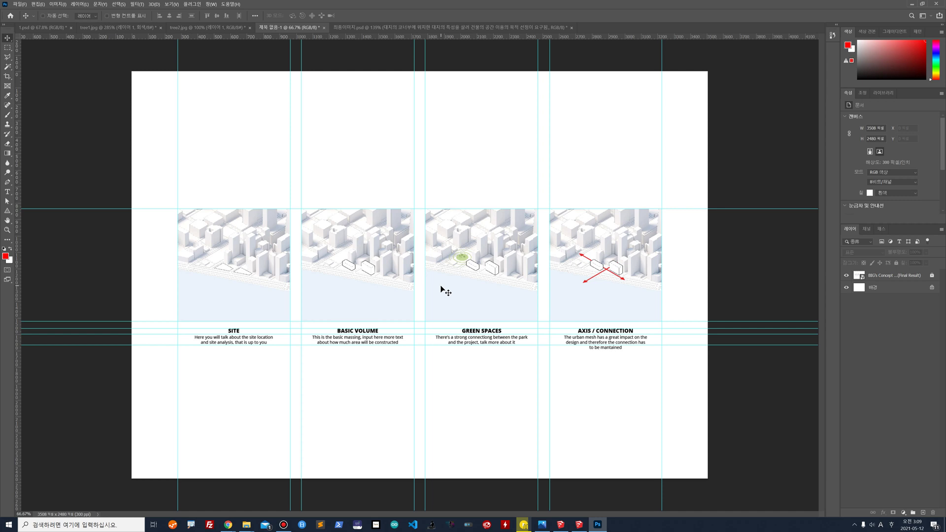
Start saving a copy of 1.psd on the computer in PNG format
{"action": "left_click", "coordinate": [56, 29]}
{"action": "left_click", "coordinate": [20, 4]}
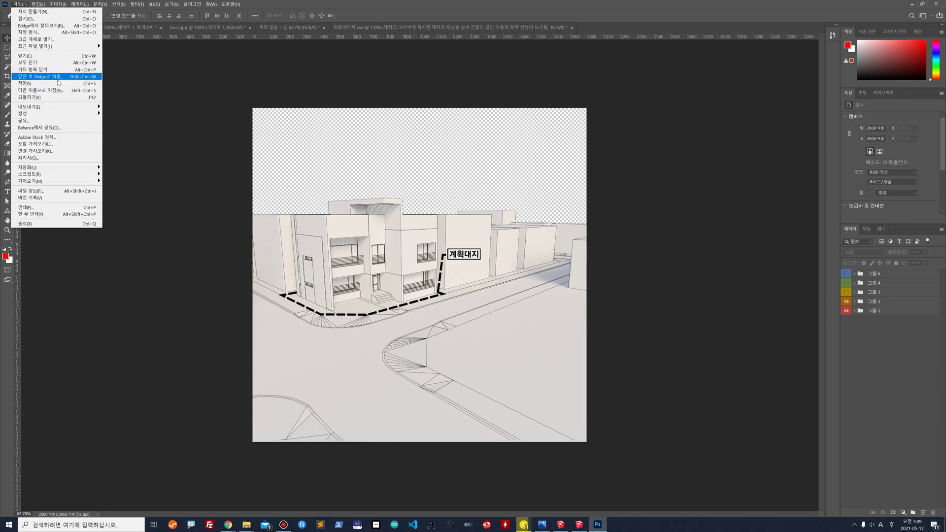
{"action": "left_click", "coordinate": [41, 90]}
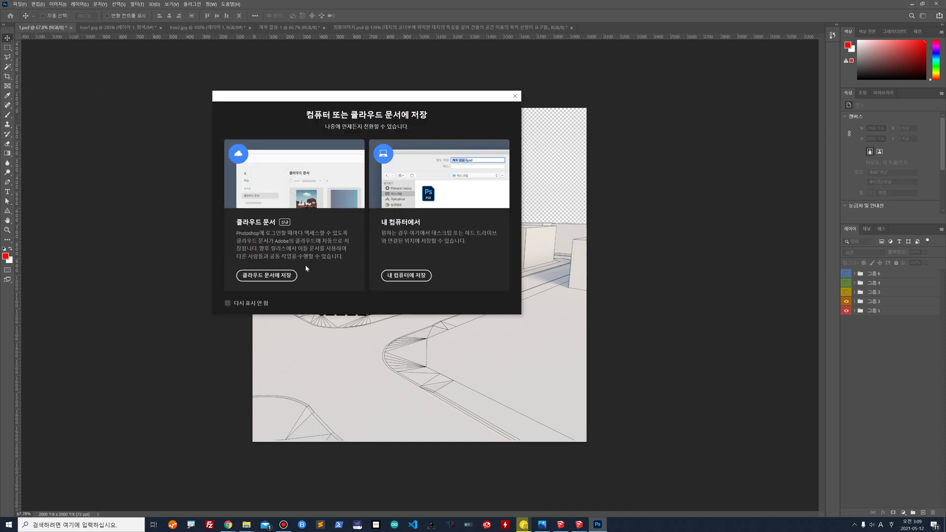
{"action": "left_click", "coordinate": [406, 275]}
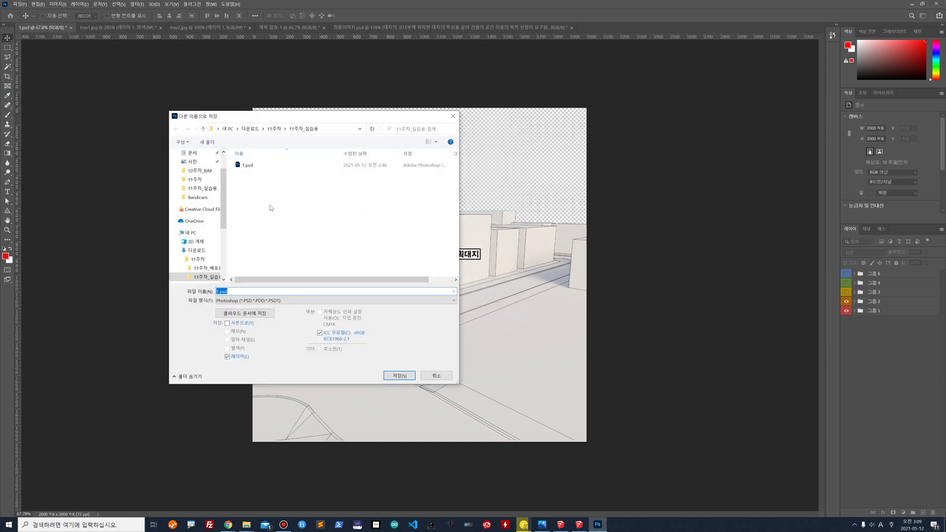
{"action": "left_click", "coordinate": [274, 300]}
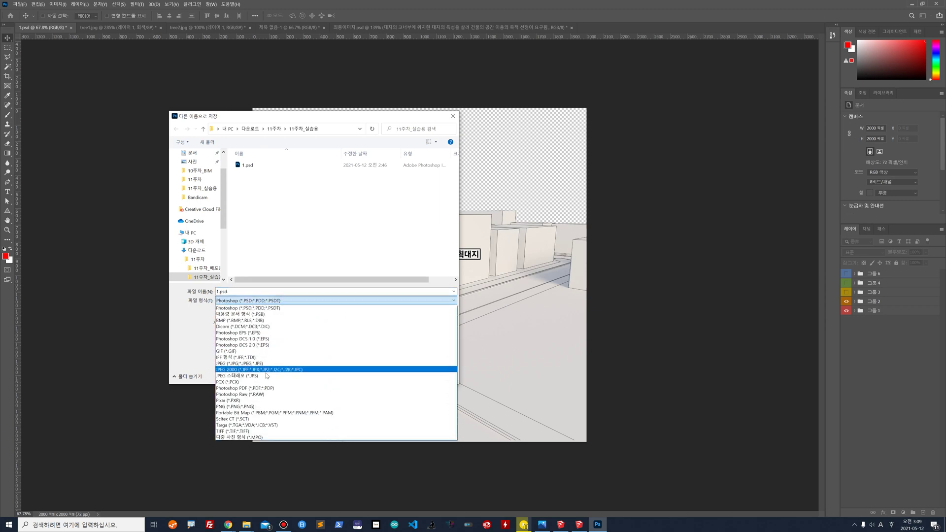
{"action": "left_click", "coordinate": [260, 406]}
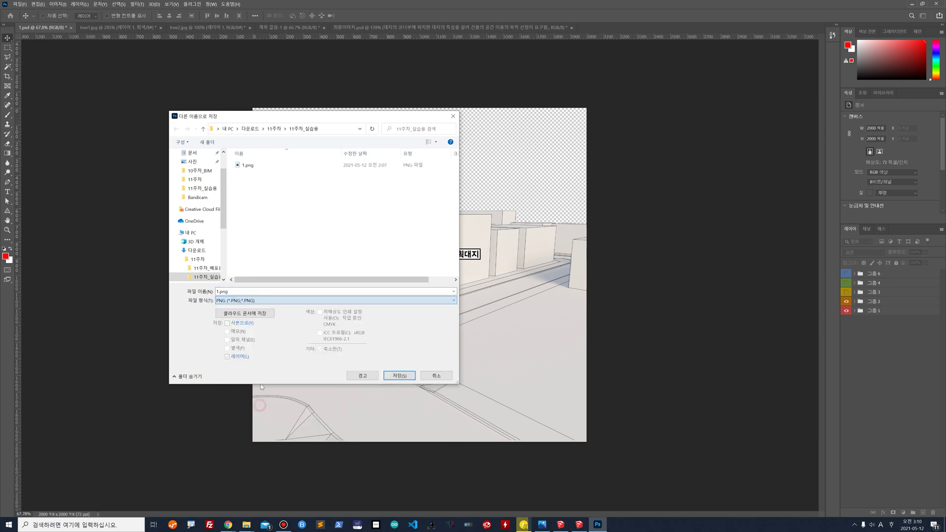
Create a folder named 최종 inside 11주차_실습용 and save the site diagram there as 1.png
{"action": "right_click", "coordinate": [272, 209]}
{"action": "left_click", "coordinate": [257, 206]}
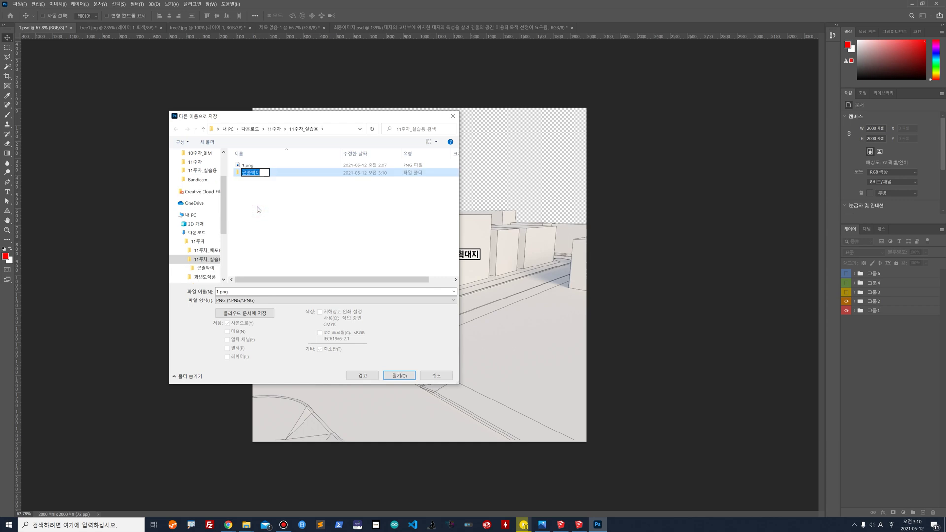
{"action": "type", "text": "곤충박이chl"}
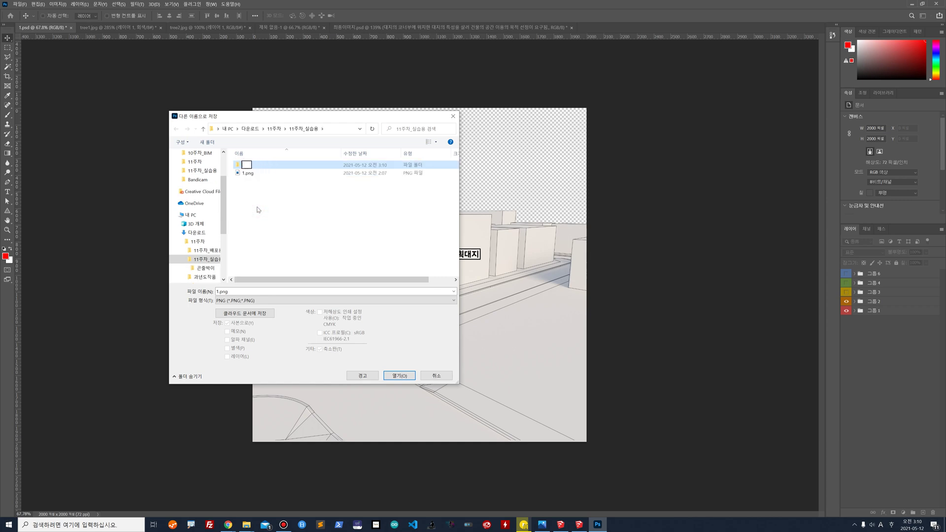
{"action": "type", "text": "whd"}
{"action": "key", "text": "Return"}
{"action": "key", "text": "Return"}
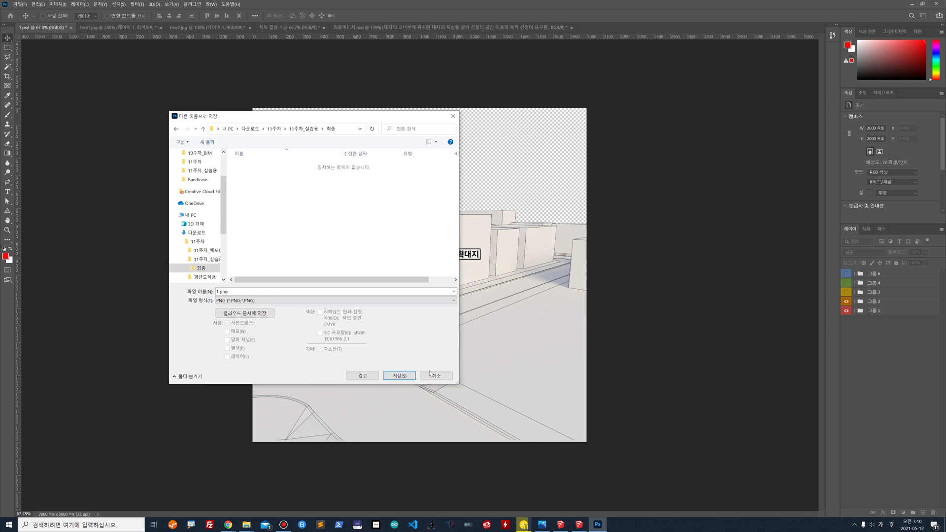
{"action": "left_click", "coordinate": [400, 375]}
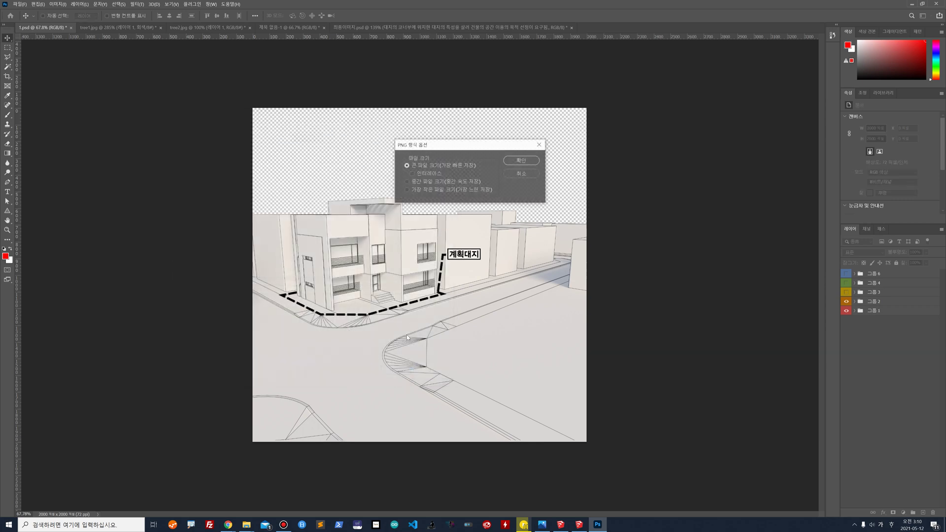
{"action": "left_click", "coordinate": [524, 162]}
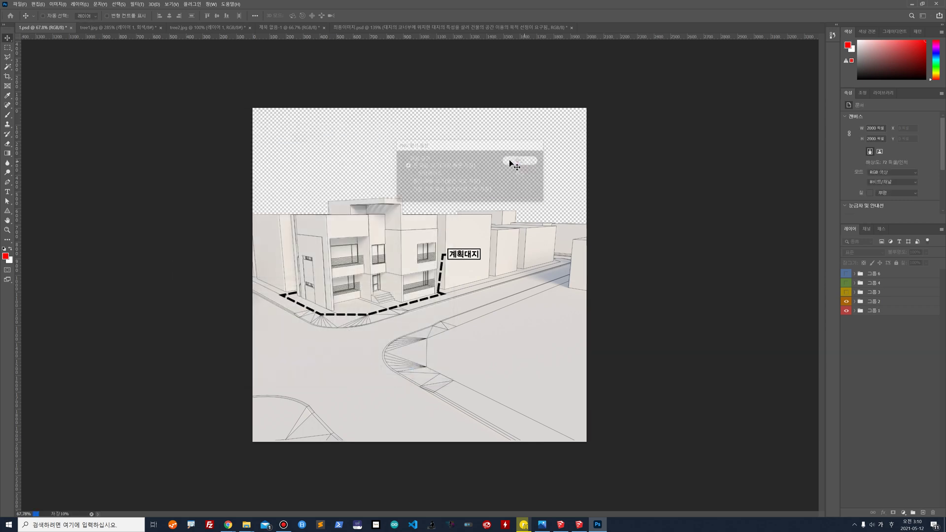
Show 그룹 3 and save the surrounding-building diagram as 2.png in the 최종 folder
{"action": "left_click", "coordinate": [847, 292]}
{"action": "left_click", "coordinate": [21, 5]}
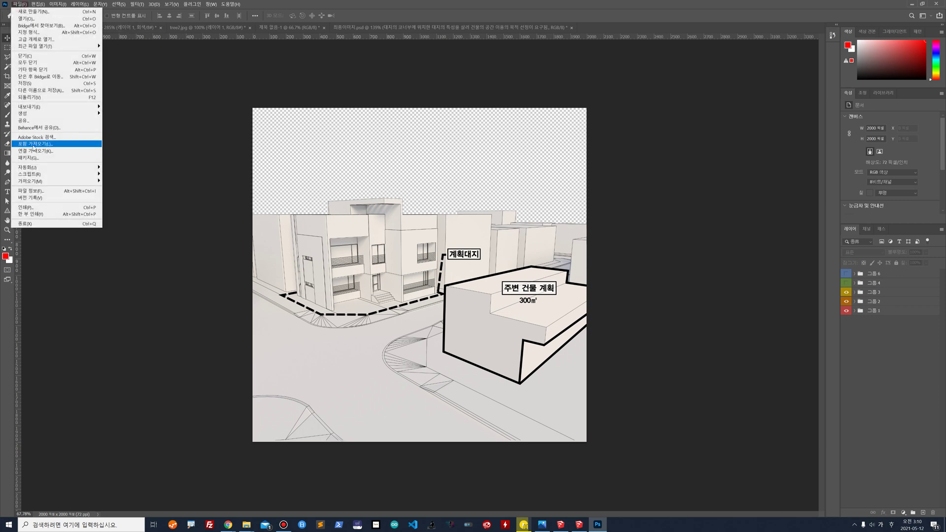
{"action": "left_click", "coordinate": [45, 90]}
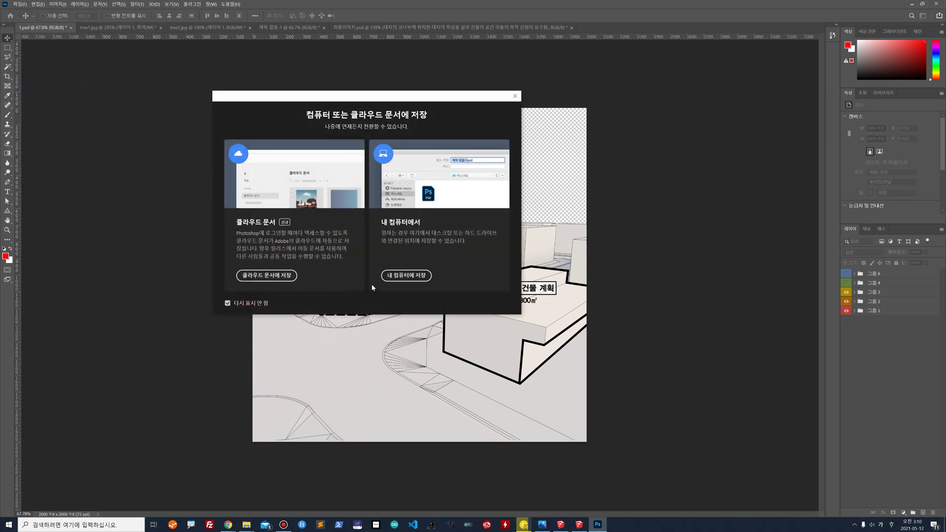
{"action": "left_click", "coordinate": [405, 275]}
{"action": "double_click", "coordinate": [243, 166]}
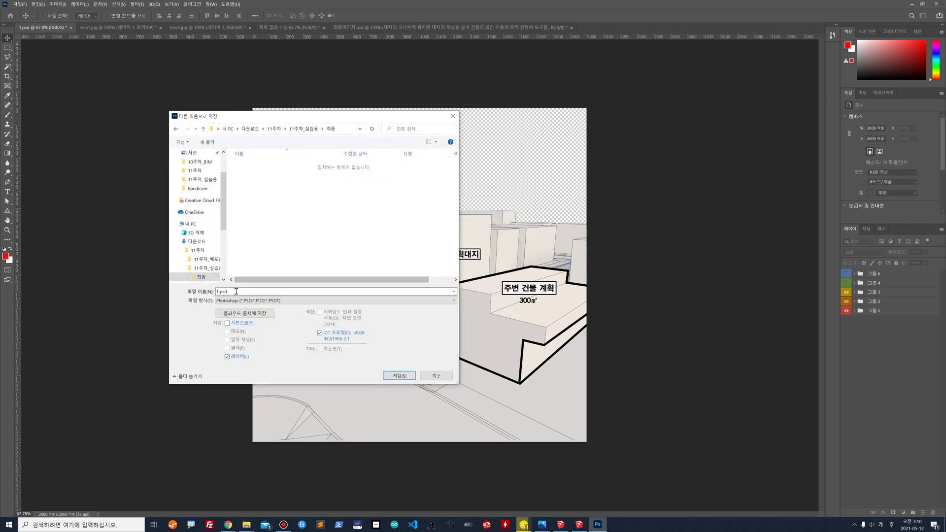
{"action": "left_click", "coordinate": [272, 300]}
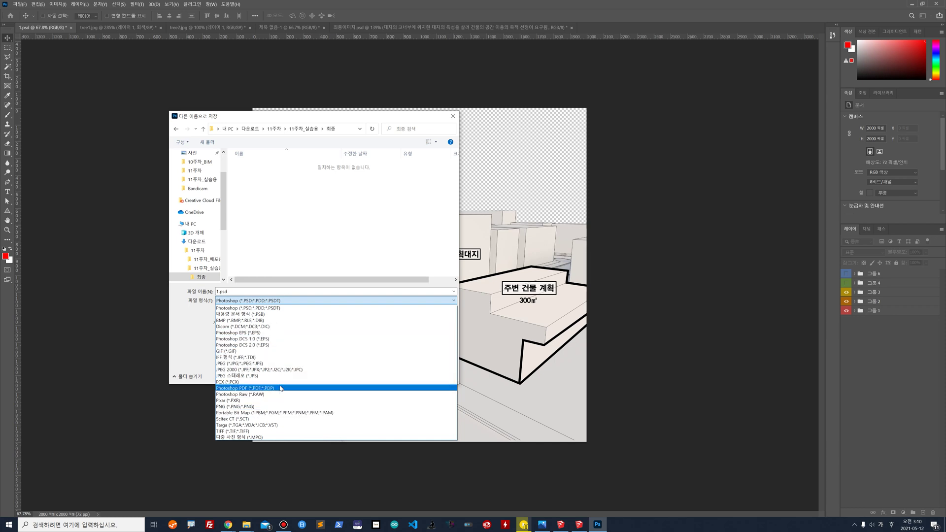
{"action": "left_click", "coordinate": [276, 407]}
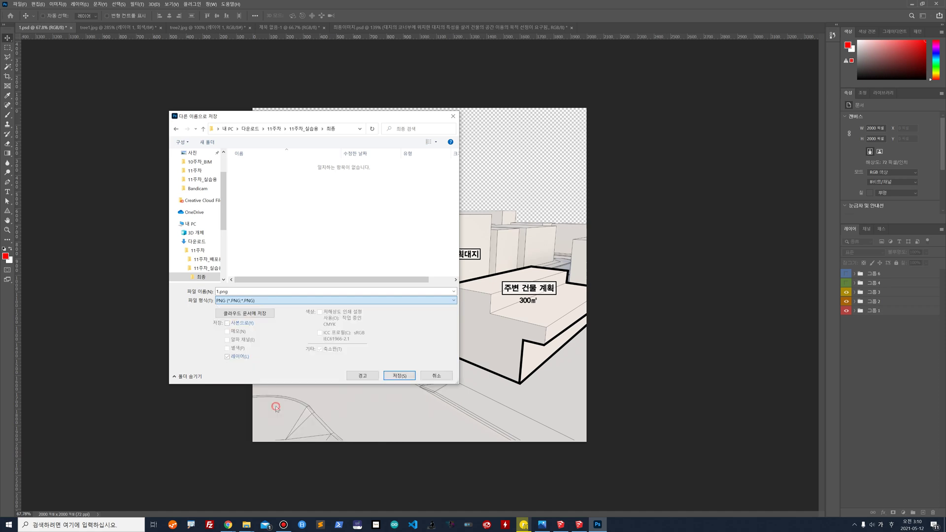
{"action": "double_click", "coordinate": [218, 292]}
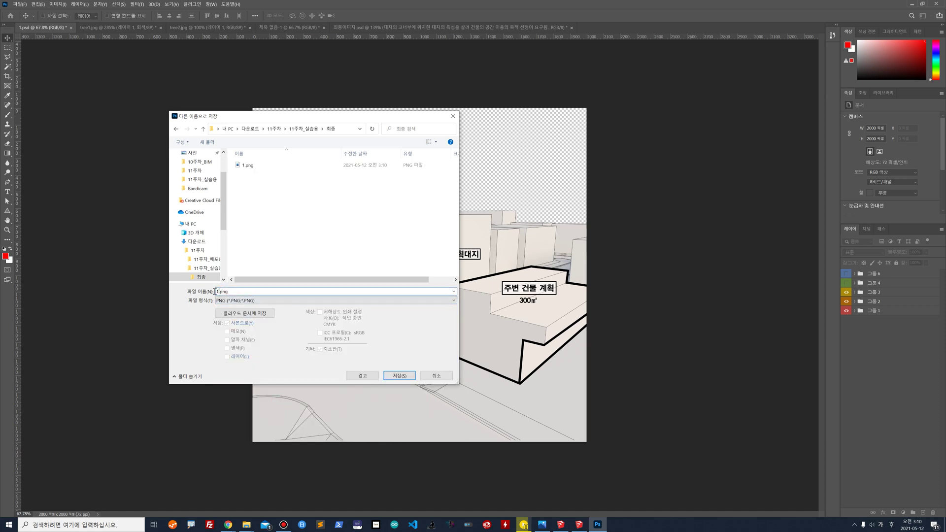
{"action": "type", "text": "2"}
{"action": "left_click", "coordinate": [399, 376]}
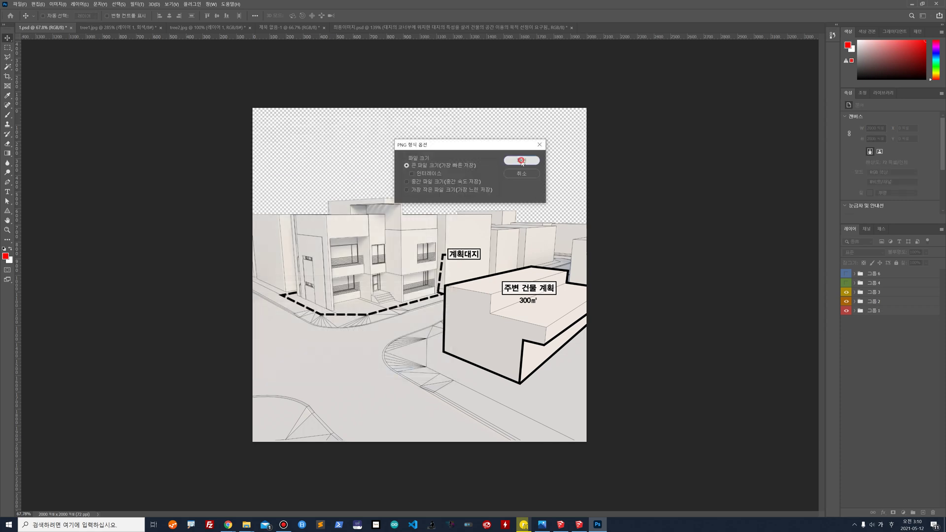
{"action": "left_click", "coordinate": [521, 160]}
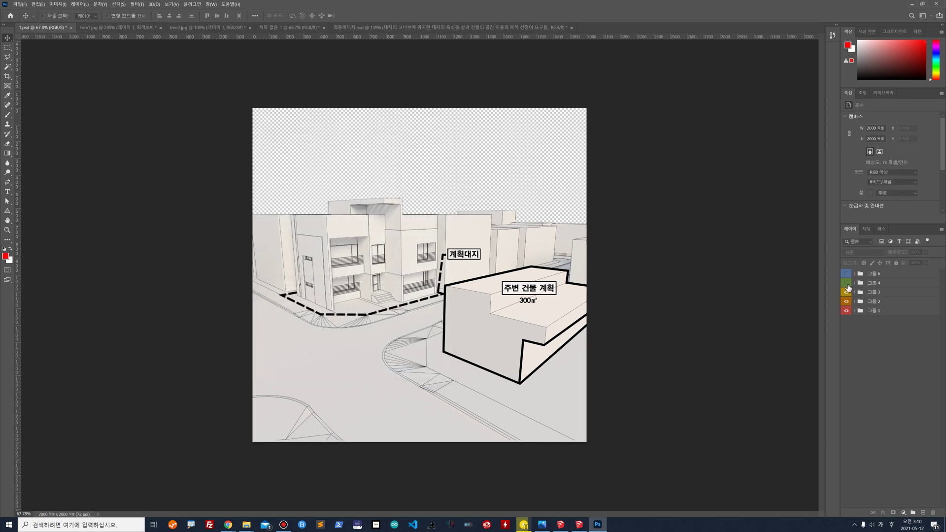
Show 그룹 4 instead of 그룹 3 and save the green-space diagram as 3.png in the 최종 folder
{"action": "left_click", "coordinate": [846, 283]}
{"action": "left_click", "coordinate": [847, 291]}
{"action": "left_click", "coordinate": [19, 4]}
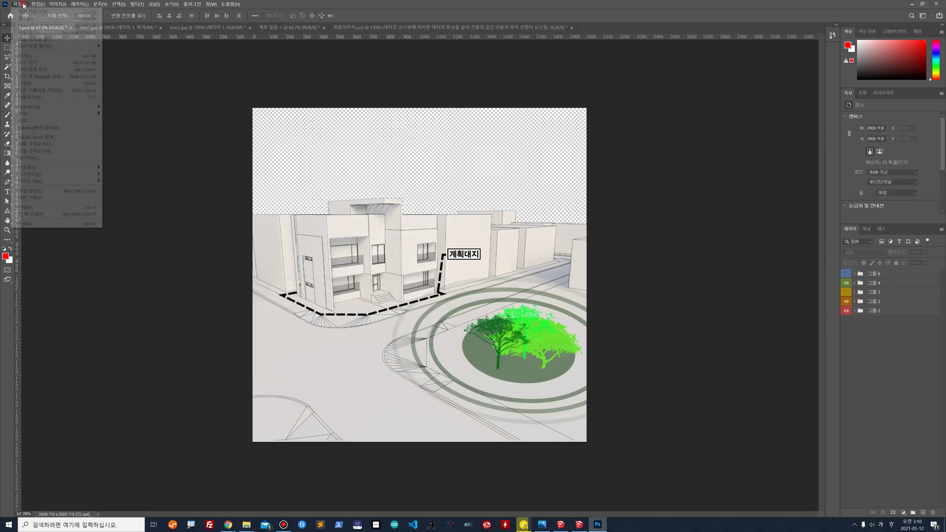
{"action": "left_click", "coordinate": [68, 92]}
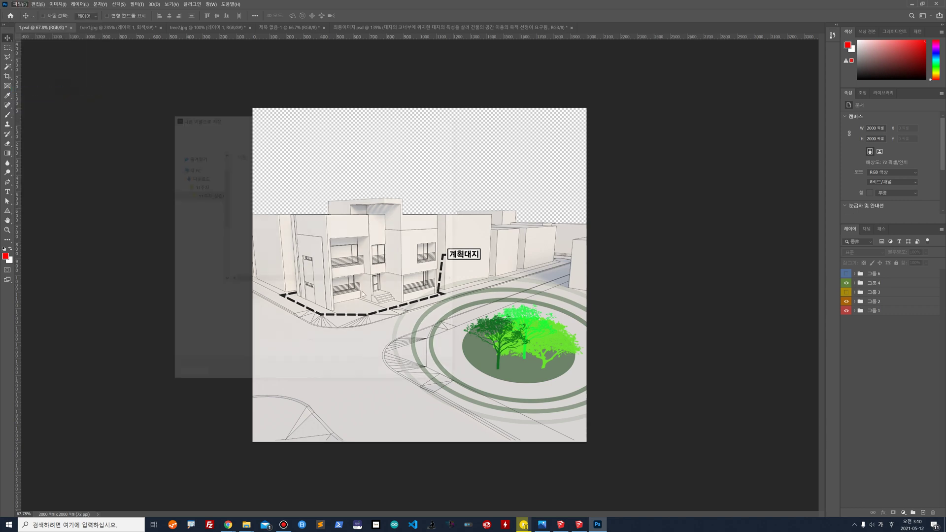
{"action": "double_click", "coordinate": [245, 165]}
{"action": "left_click", "coordinate": [260, 302]}
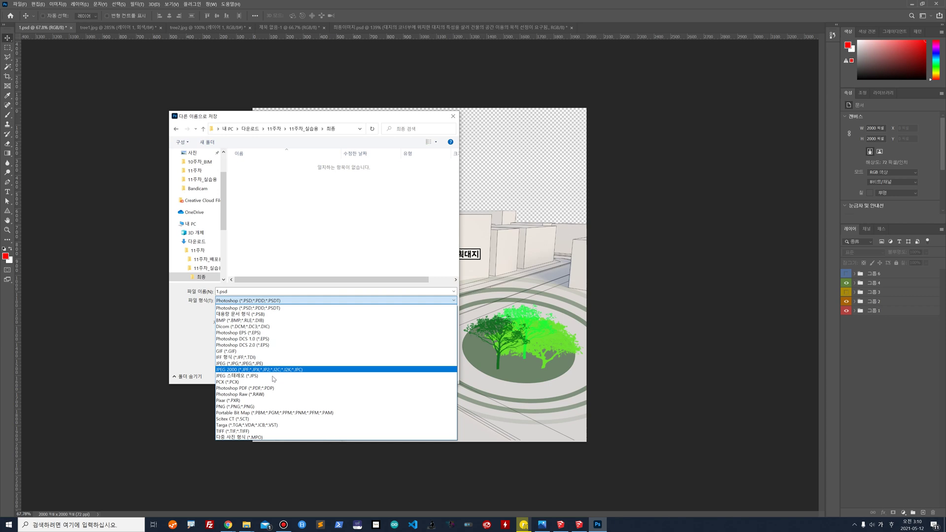
{"action": "left_click", "coordinate": [272, 406]}
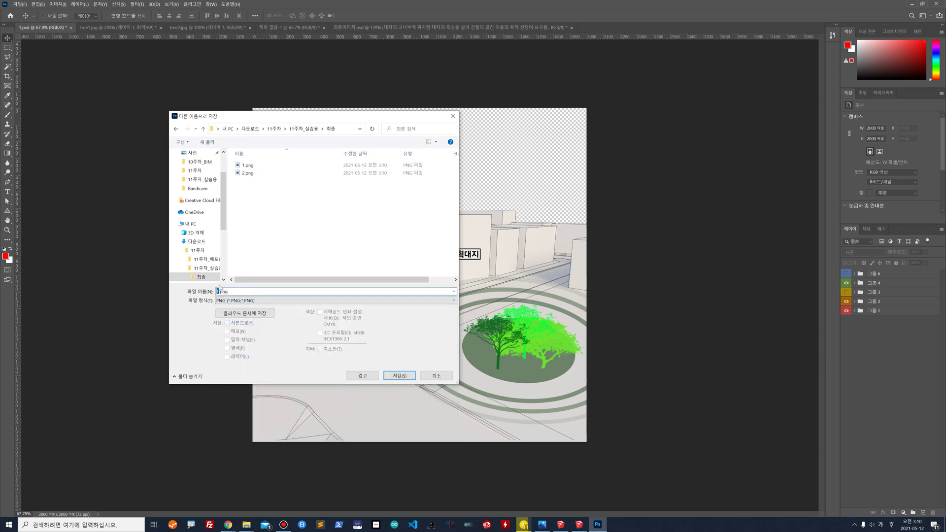
{"action": "left_click", "coordinate": [393, 373]}
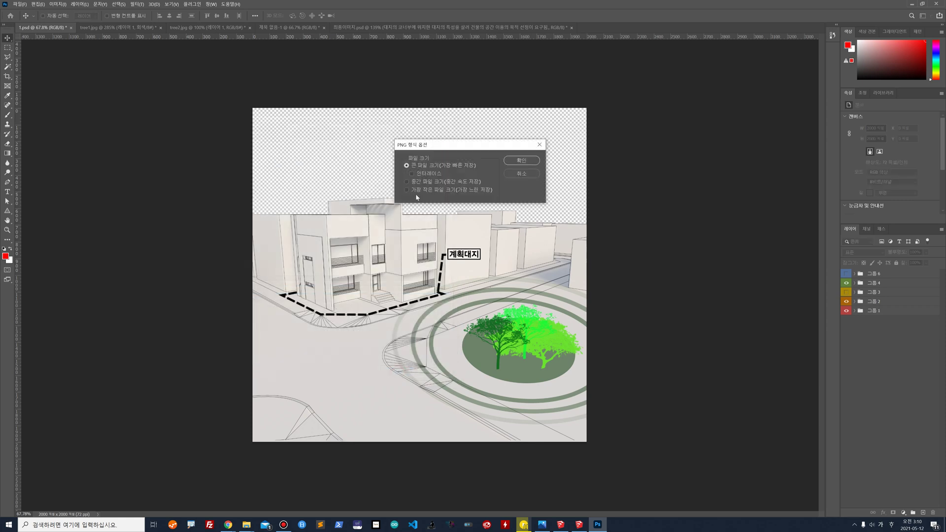
{"action": "left_click", "coordinate": [517, 162]}
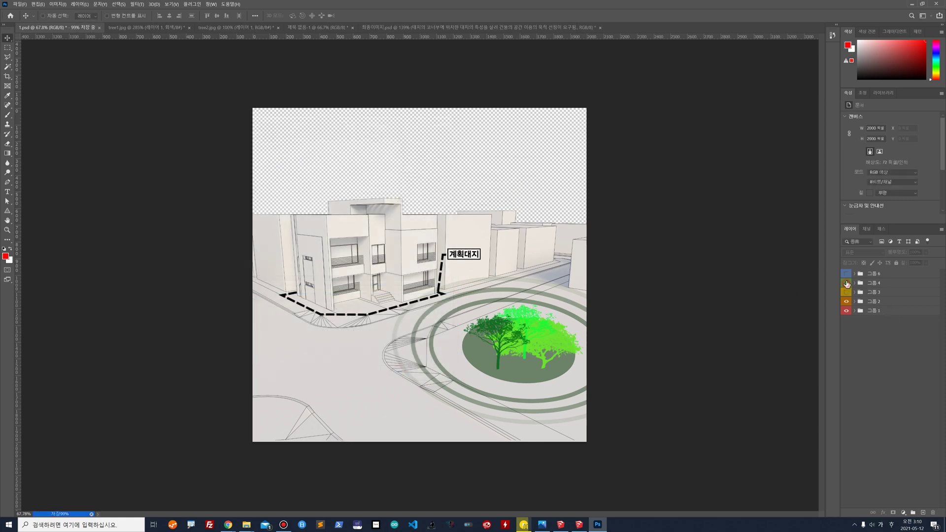
Hide 그룹 4, show 그룹 6, check the finished board in 최종이미지.psd, and show 그룹 3 in 1.psd as well
{"action": "left_click", "coordinate": [847, 283]}
{"action": "left_click", "coordinate": [847, 274]}
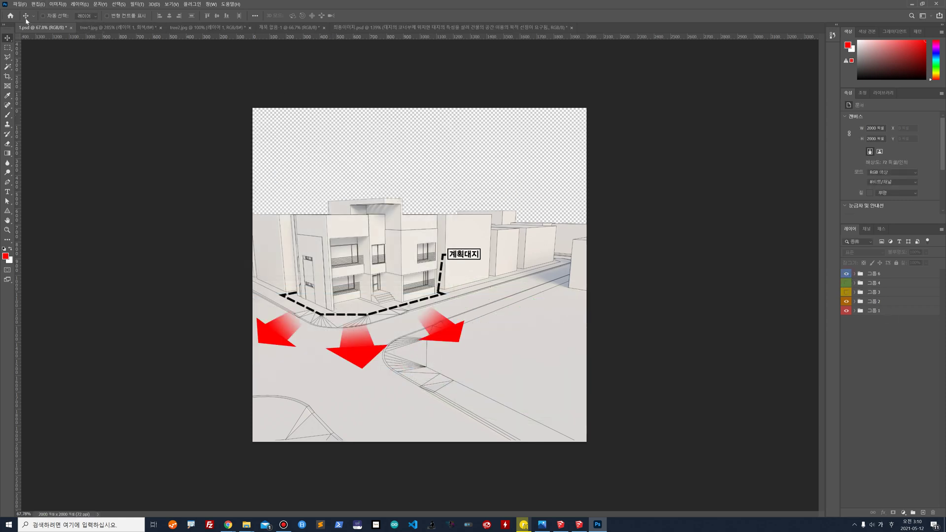
{"action": "left_click", "coordinate": [118, 28]}
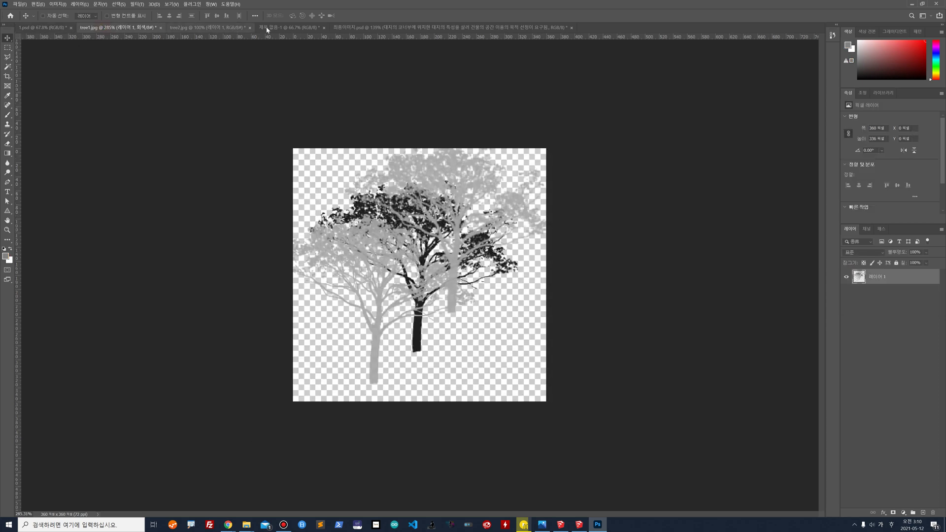
{"action": "left_click", "coordinate": [363, 28]}
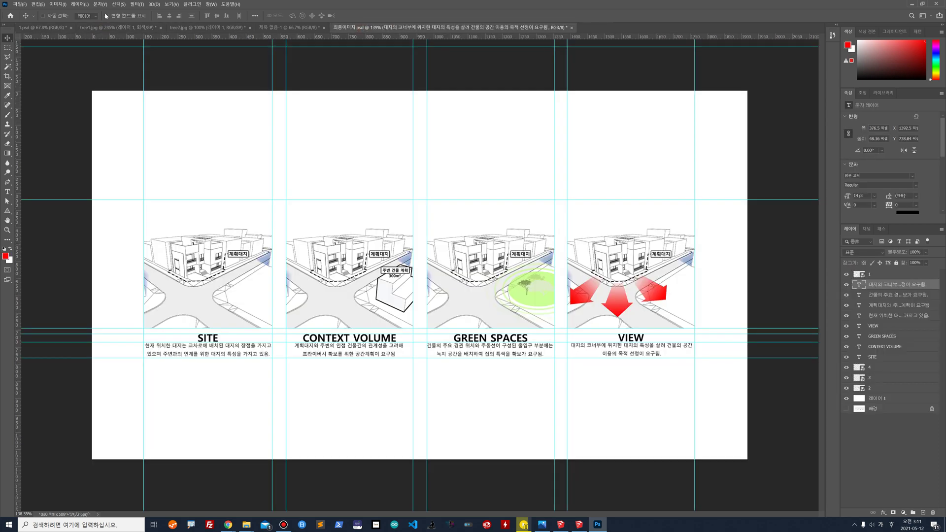
{"action": "left_click", "coordinate": [43, 27]}
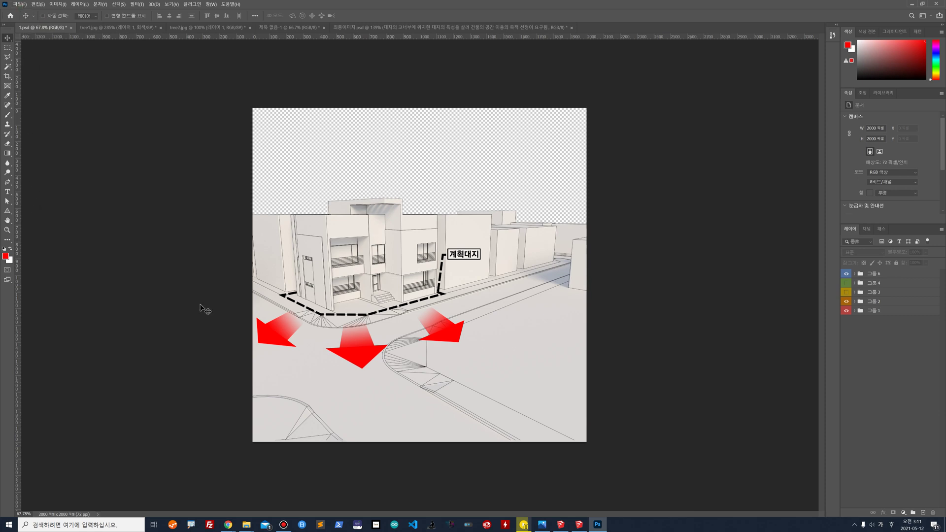
{"action": "left_click", "coordinate": [847, 292]}
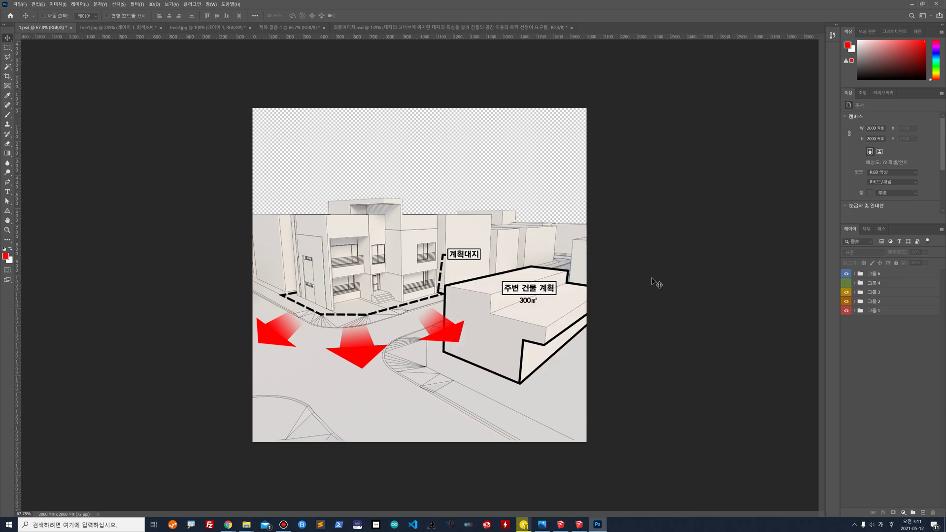
Save the red-arrow view diagram in PNG format under a new file name in the 최종 folder
{"action": "left_click", "coordinate": [38, 5]}
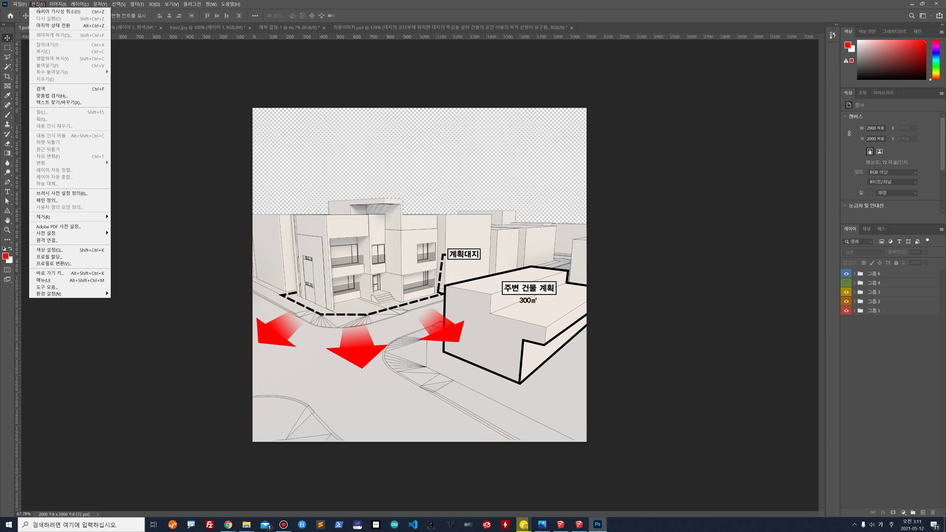
{"action": "mouse_move", "coordinate": [21, 4]}
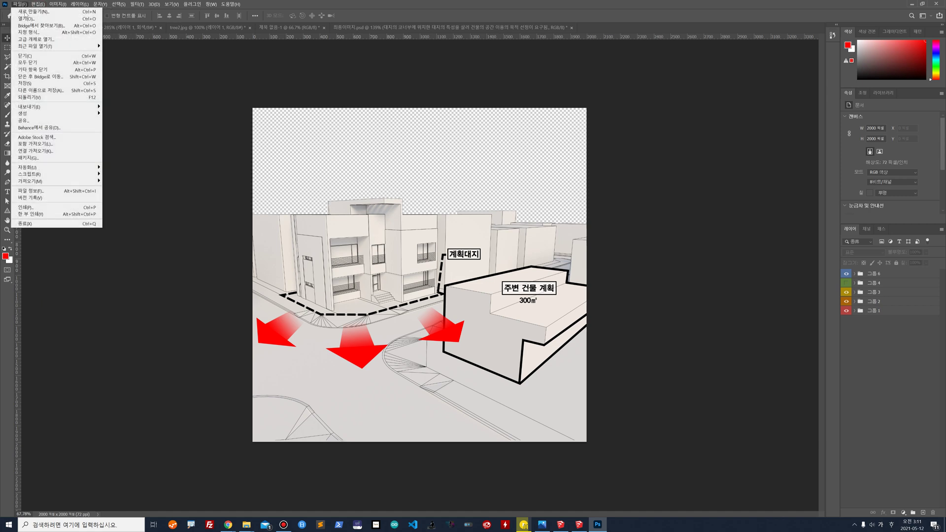
{"action": "left_click", "coordinate": [49, 91]}
{"action": "left_click", "coordinate": [254, 169]}
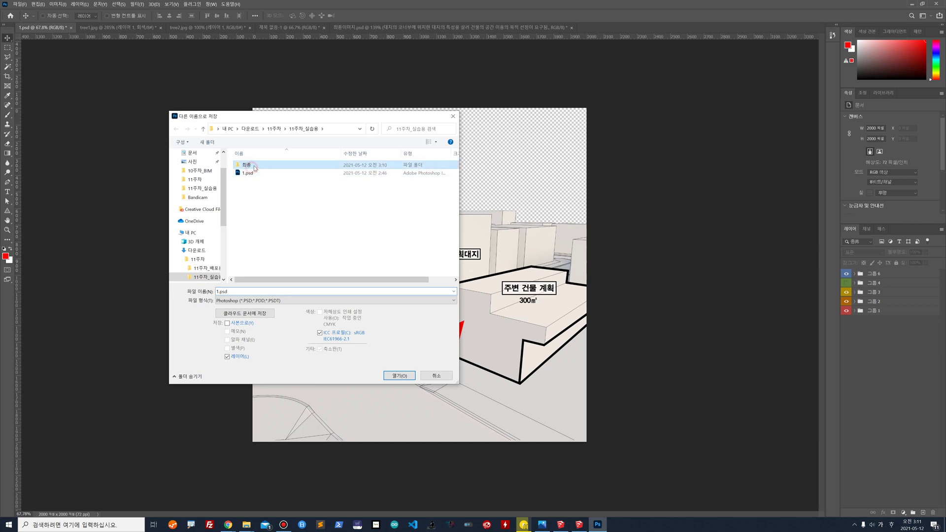
{"action": "double_click", "coordinate": [255, 168]}
{"action": "left_click", "coordinate": [276, 301]}
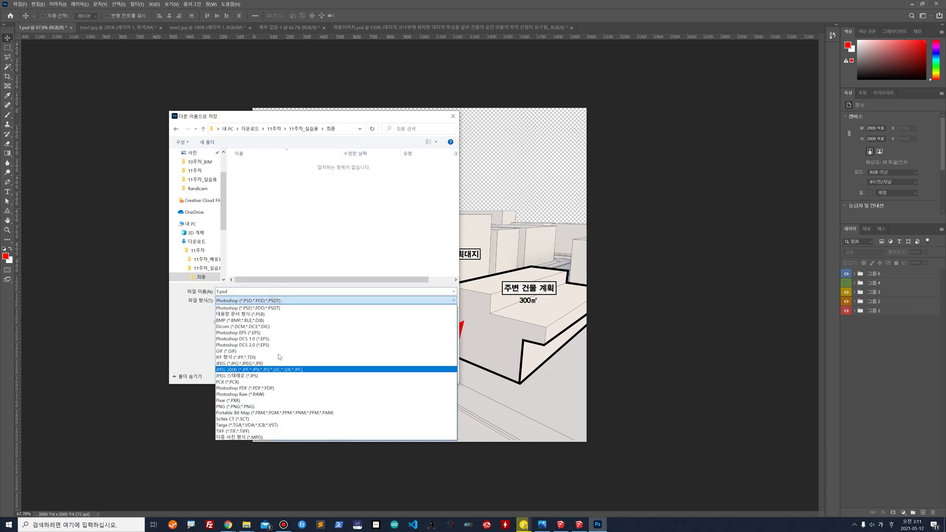
{"action": "left_click", "coordinate": [256, 406]}
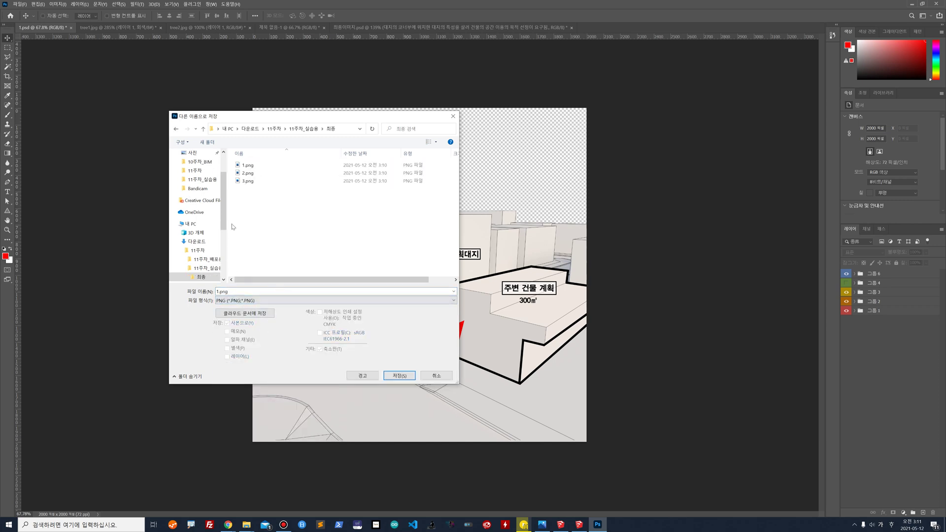
{"action": "double_click", "coordinate": [218, 291]}
{"action": "left_click", "coordinate": [398, 376]}
{"action": "left_click", "coordinate": [516, 159]}
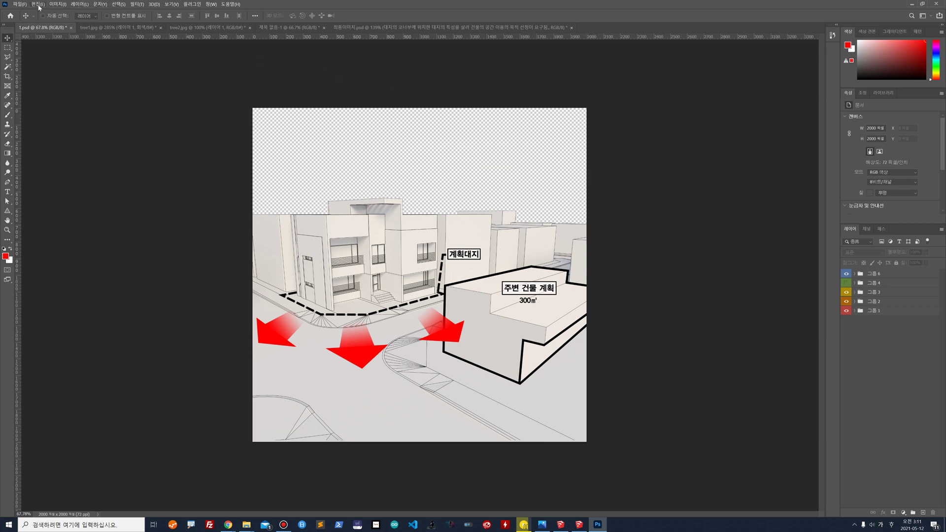
Close tree1.jpg and tree2.jpg without saving their changes and bring up the 최종이미지.psd board
{"action": "left_click", "coordinate": [115, 27]}
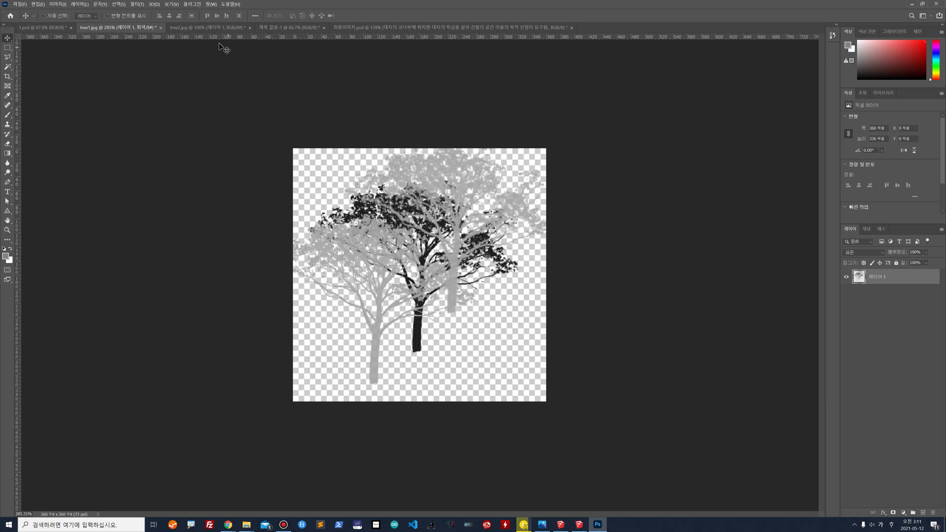
{"action": "left_click", "coordinate": [197, 27]}
{"action": "left_click", "coordinate": [161, 28]}
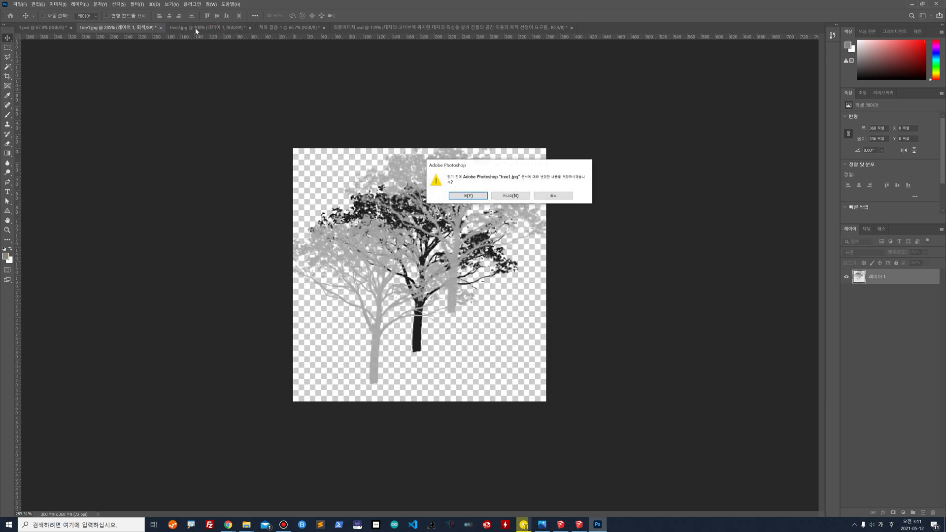
{"action": "left_click", "coordinate": [509, 196]}
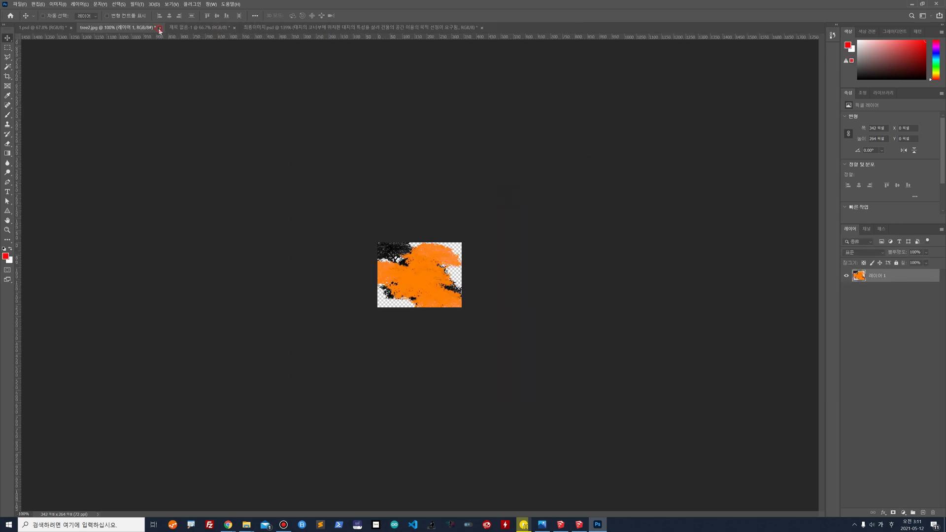
{"action": "left_click", "coordinate": [160, 27]}
{"action": "left_click", "coordinate": [511, 195]}
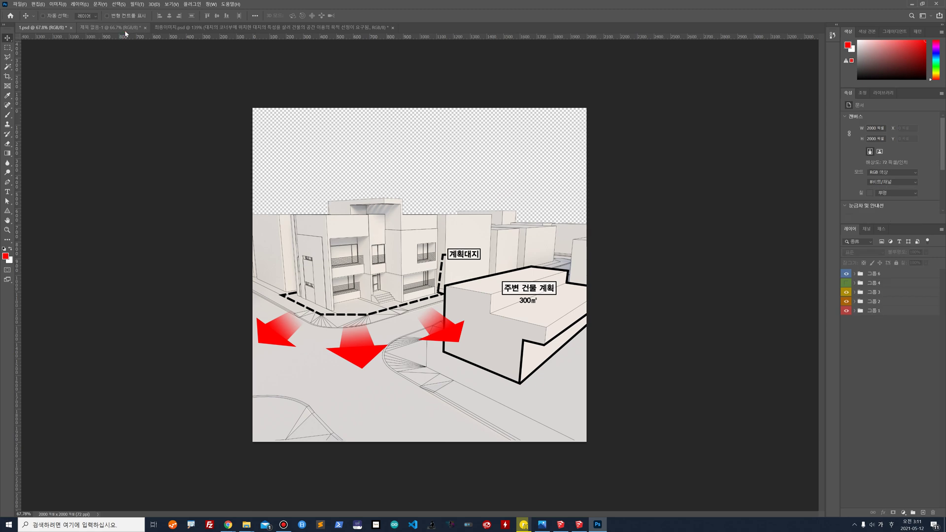
{"action": "left_click", "coordinate": [140, 28]}
{"action": "left_click", "coordinate": [163, 27]}
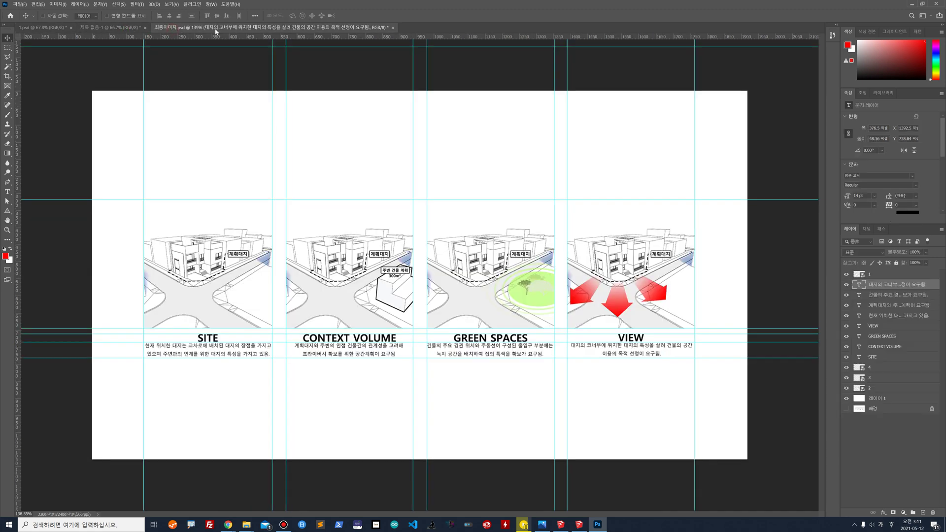
Bring up the untitled A4 board and open the 최종 folder inside 11주차_실습용 in File Explorer
{"action": "left_click", "coordinate": [110, 29]}
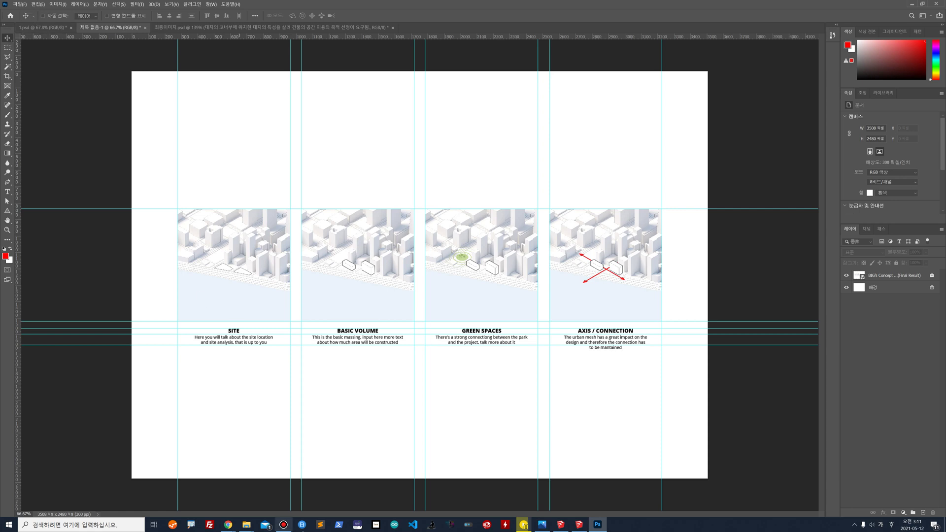
{"action": "mouse_move", "coordinate": [246, 529]}
{"action": "mouse_move", "coordinate": [311, 492]}
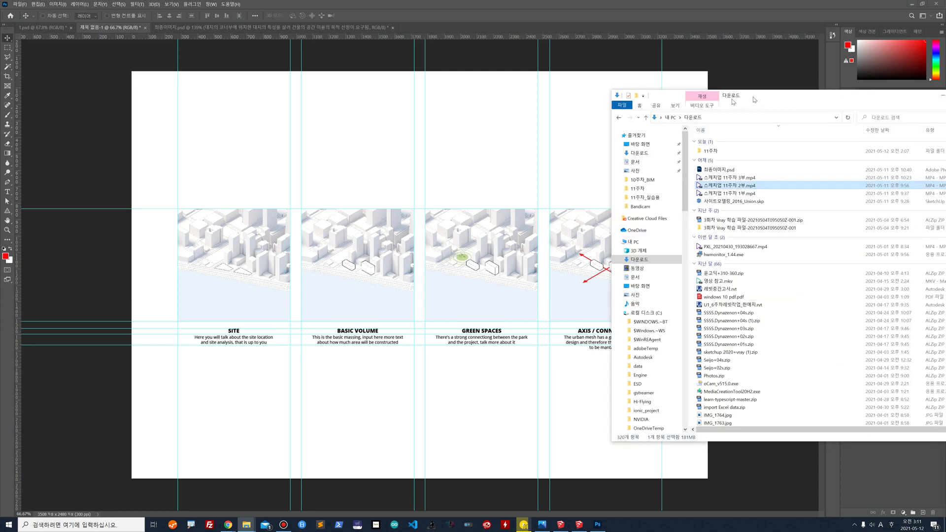
{"action": "double_click", "coordinate": [714, 148]}
{"action": "left_click", "coordinate": [716, 144]}
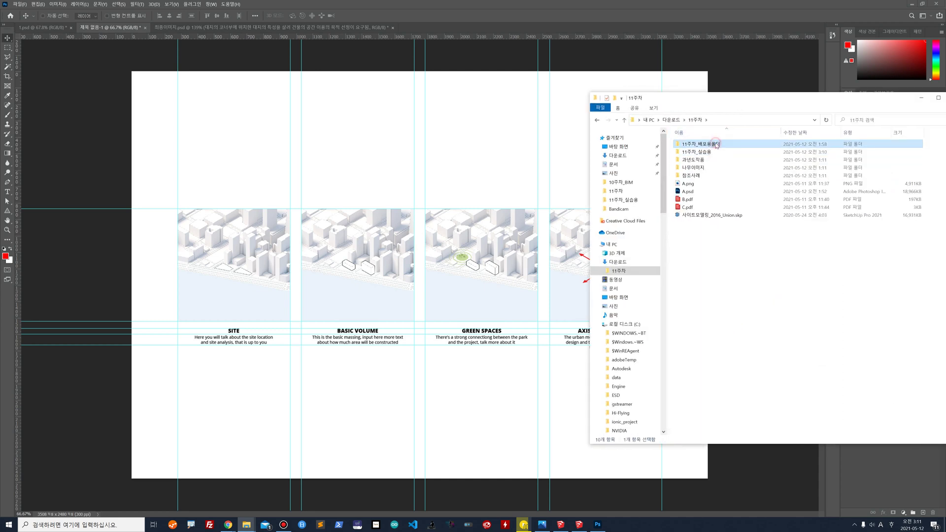
{"action": "double_click", "coordinate": [696, 152]}
{"action": "double_click", "coordinate": [698, 144]}
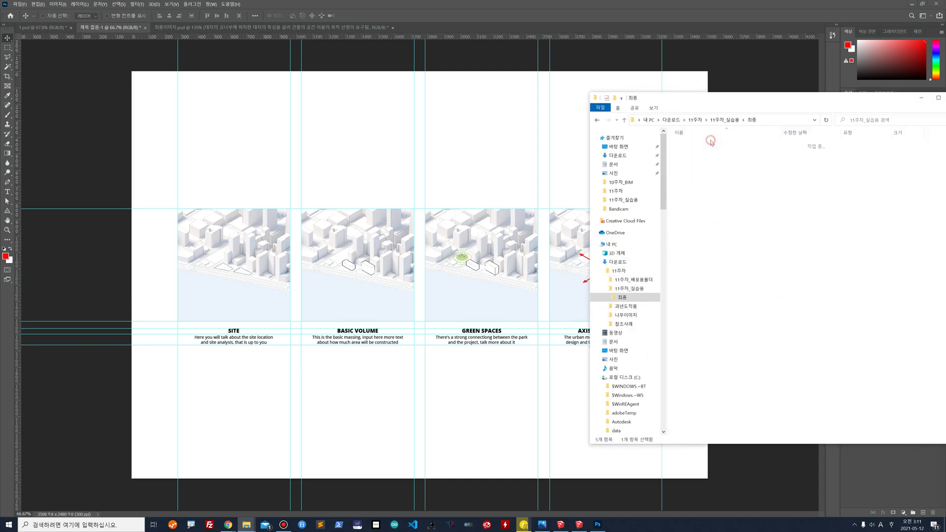
Place 1.png on the A4 board, scaled to 8.19% and fitted to the guides of the SITE frame
{"action": "left_click_drag", "start_coordinate": [702, 162], "coordinate": [236, 275]}
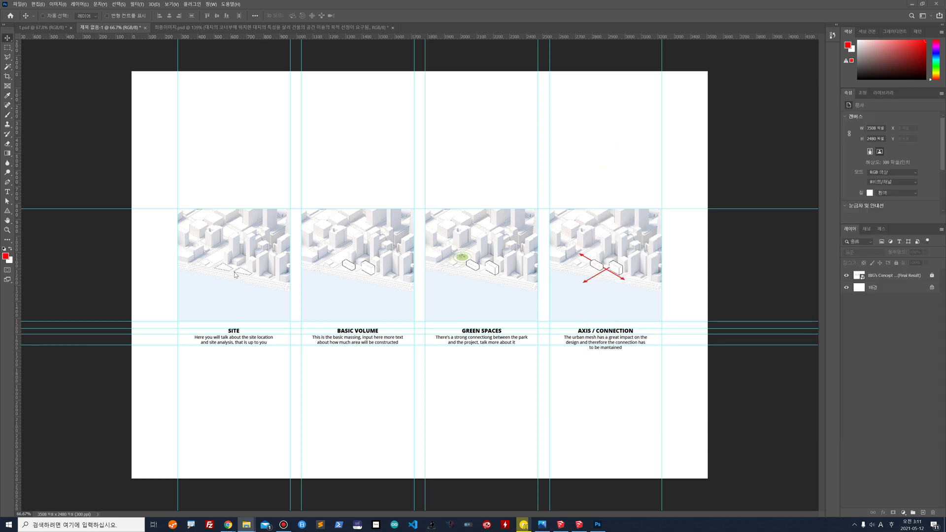
{"action": "left_click_drag", "start_coordinate": [621, 73], "coordinate": [361, 333]}
{"action": "left_click_drag", "start_coordinate": [344, 380], "coordinate": [291, 208]}
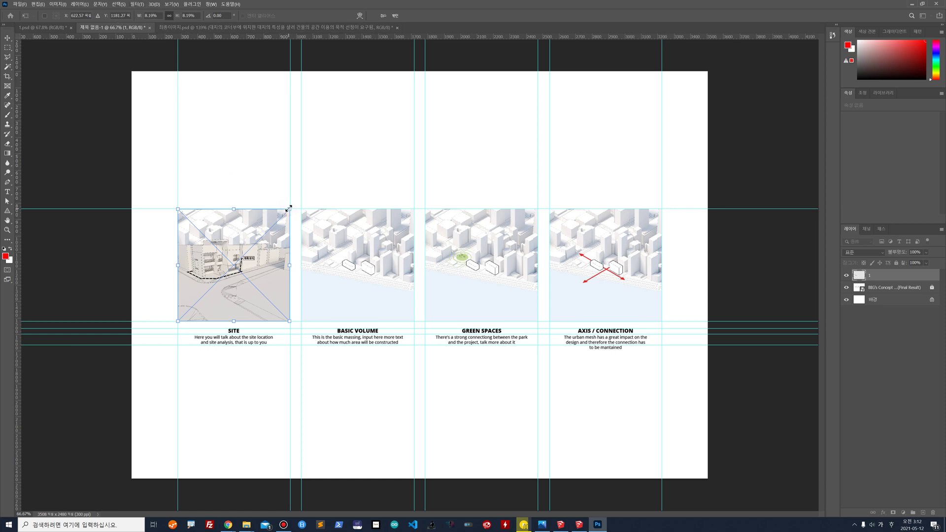
{"action": "left_click_drag", "start_coordinate": [289, 208], "coordinate": [288, 209]}
{"action": "key", "text": "Return"}
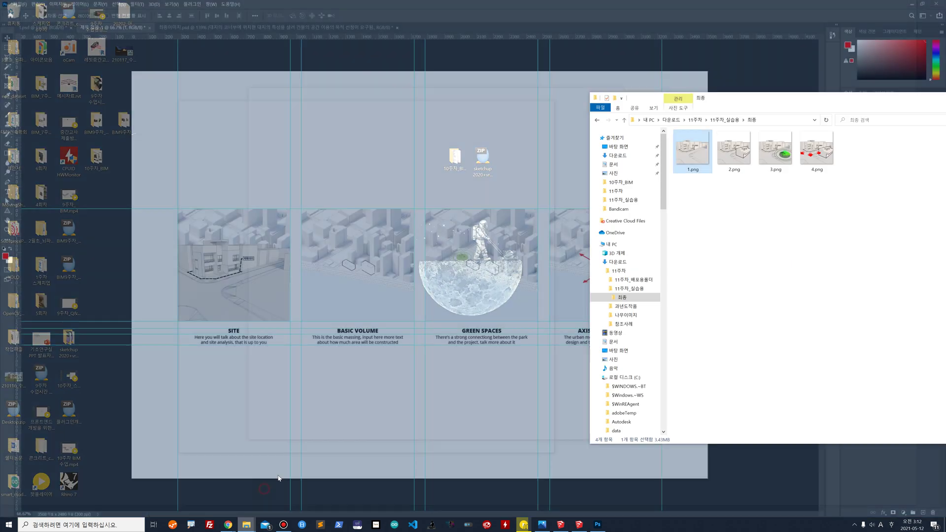
Place 2.png from the 최종 folder at 8.19% scale and align it with the BASIC VOLUME frame
{"action": "left_click", "coordinate": [271, 493]}
{"action": "left_click_drag", "start_coordinate": [735, 150], "coordinate": [380, 258]}
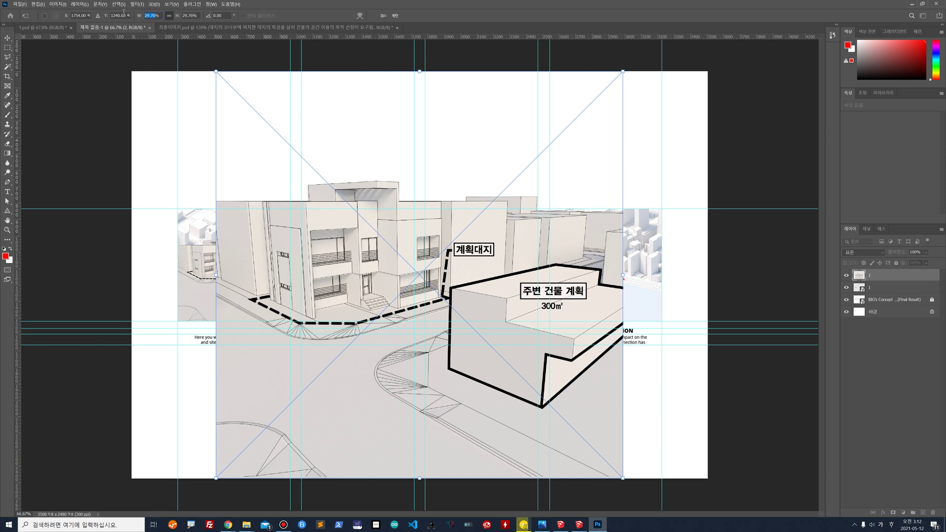
{"action": "type", "text": "8.19"}
{"action": "key", "text": "Return"}
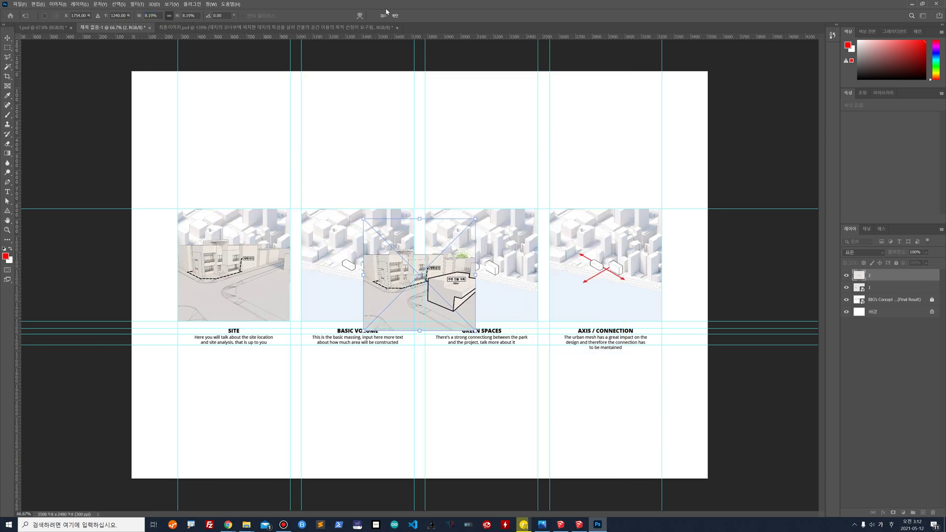
{"action": "left_click", "coordinate": [397, 16]}
{"action": "left_click_drag", "start_coordinate": [387, 296], "coordinate": [324, 290]}
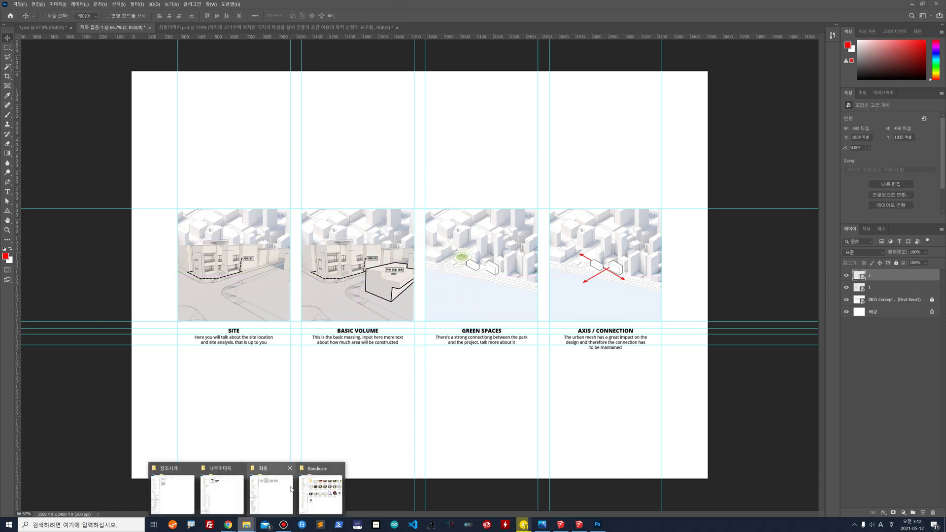
Place 3.png from the 최종 folder at 8.19% scale and align it with the GREEN SPACES frame
{"action": "left_click", "coordinate": [271, 488]}
{"action": "left_click", "coordinate": [776, 150]}
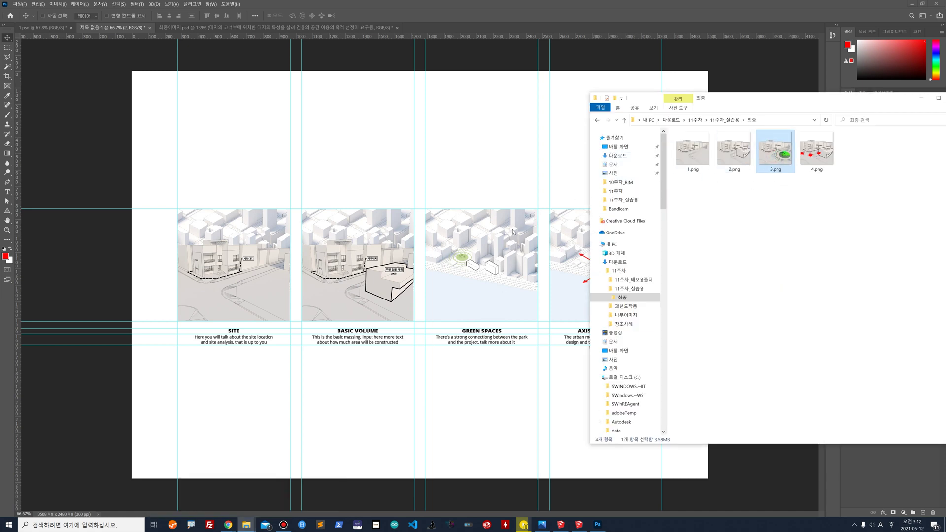
{"action": "left_click_drag", "start_coordinate": [775, 150], "coordinate": [440, 191]}
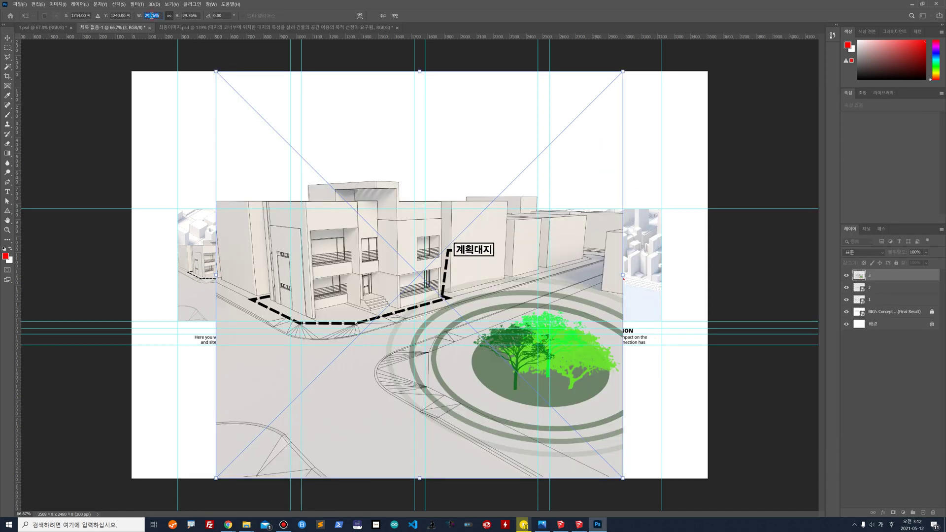
{"action": "type", "text": "8.19"}
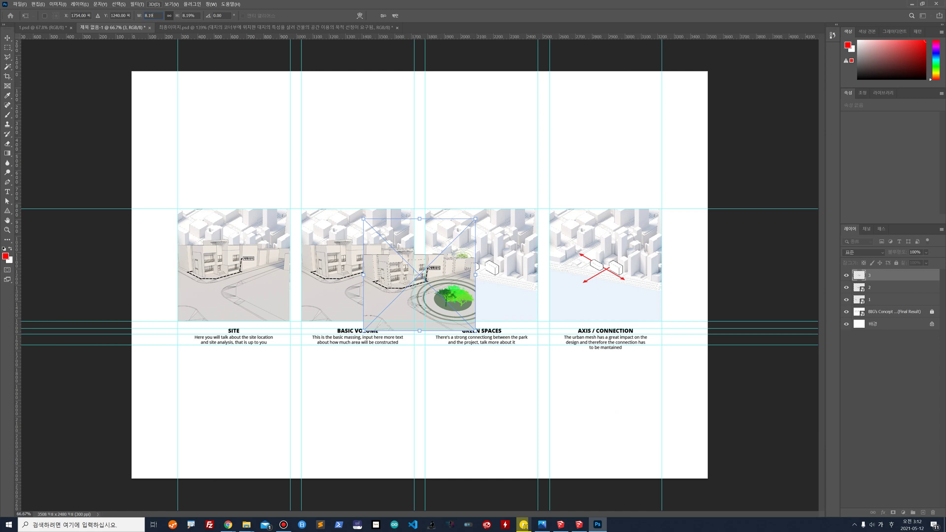
{"action": "left_click", "coordinate": [395, 15]}
{"action": "left_click_drag", "start_coordinate": [434, 280], "coordinate": [495, 270]}
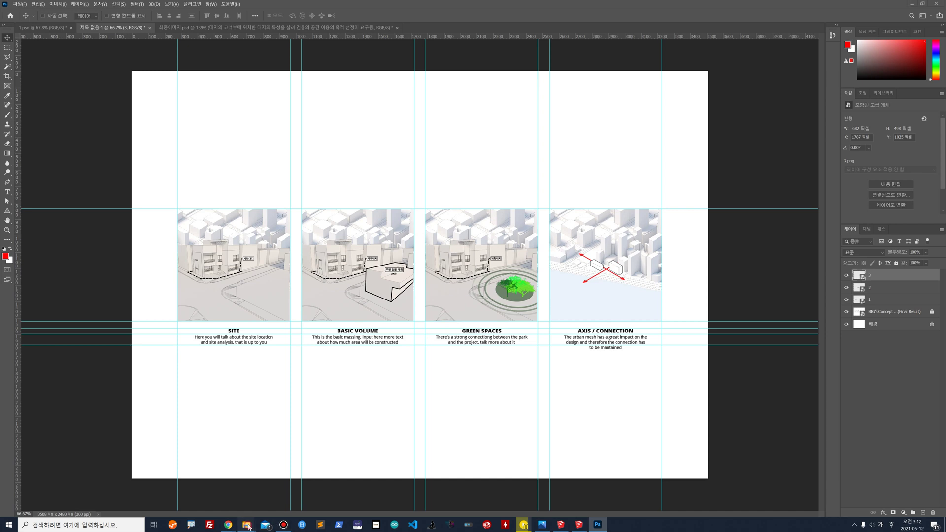
Place 4.png from the 최종 folder at 8.19% scale and align it with the AXIS / CONNECTION frame
{"action": "mouse_move", "coordinate": [246, 524]}
{"action": "left_click", "coordinate": [270, 499]}
{"action": "left_click", "coordinate": [816, 152]}
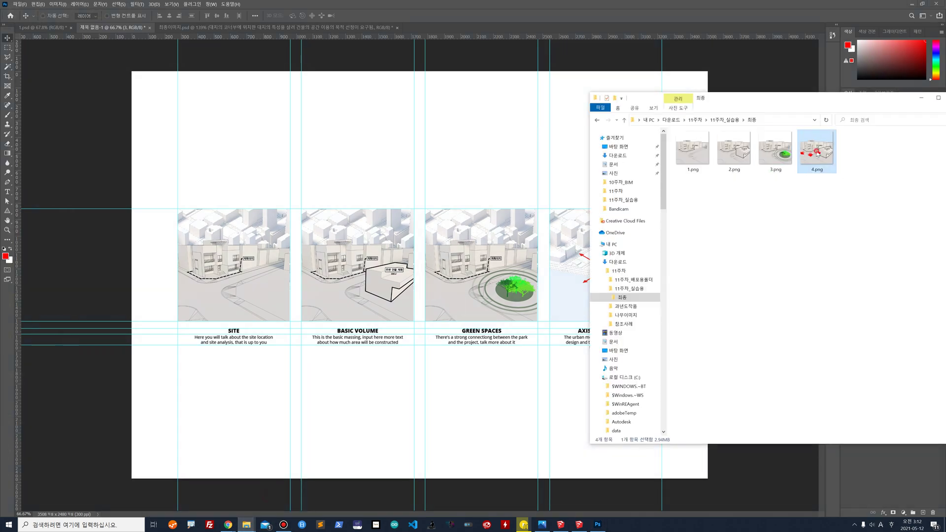
{"action": "left_click_drag", "start_coordinate": [822, 154], "coordinate": [580, 309]}
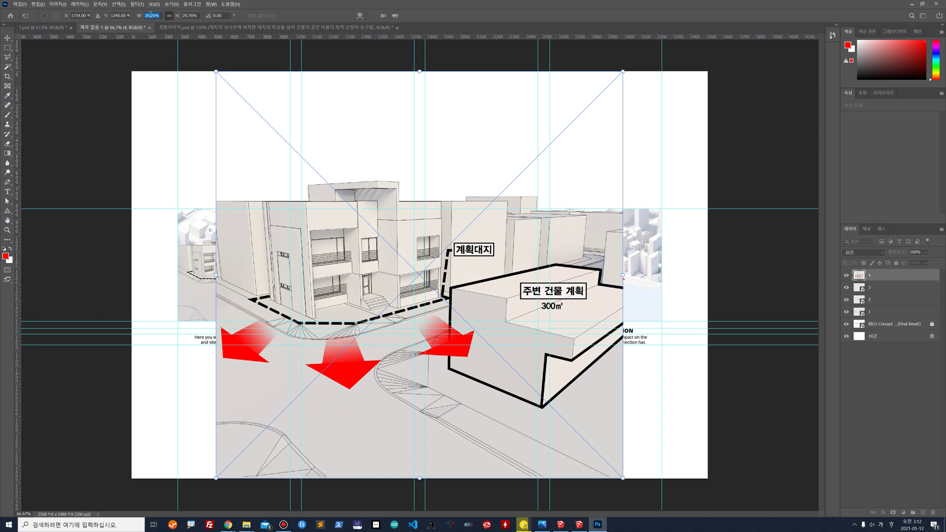
{"action": "type", "text": "8.19"}
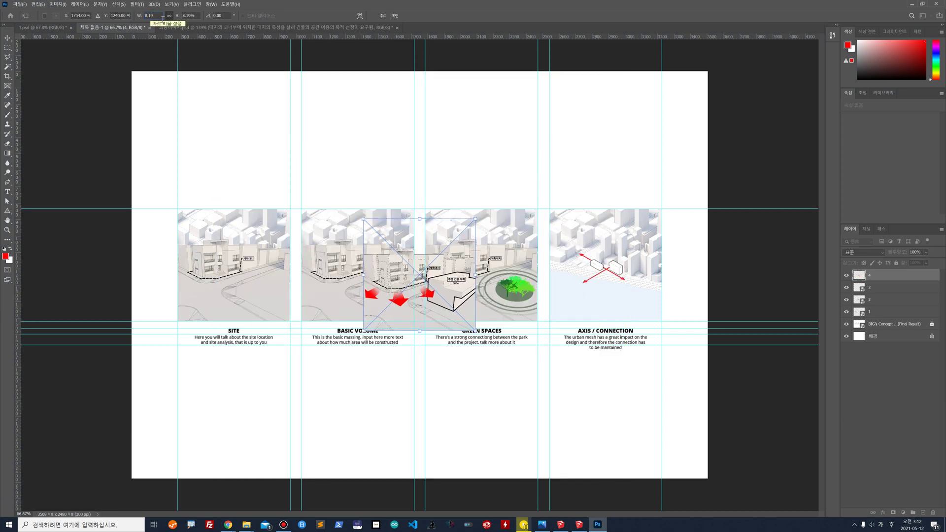
{"action": "left_click", "coordinate": [394, 15]}
{"action": "left_click_drag", "start_coordinate": [451, 312], "coordinate": [643, 306]}
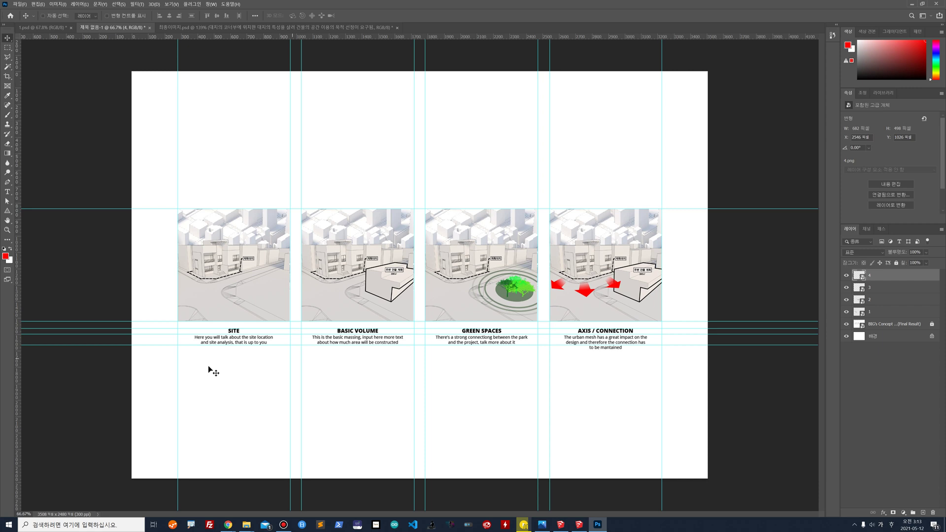
Hide the BIG's Concept reference layer and copy all title and description text layers from 최종이미지.psd onto the A4 board
{"action": "left_click", "coordinate": [846, 324]}
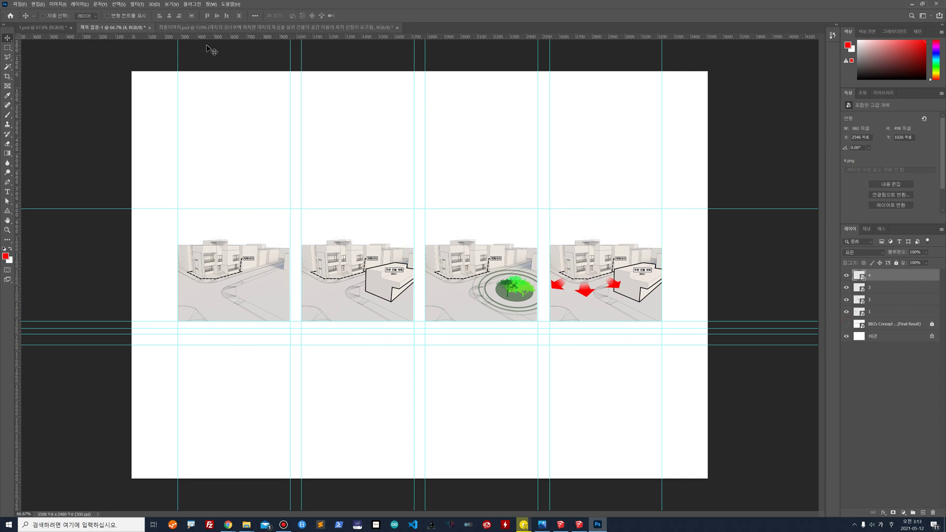
{"action": "left_click", "coordinate": [200, 30]}
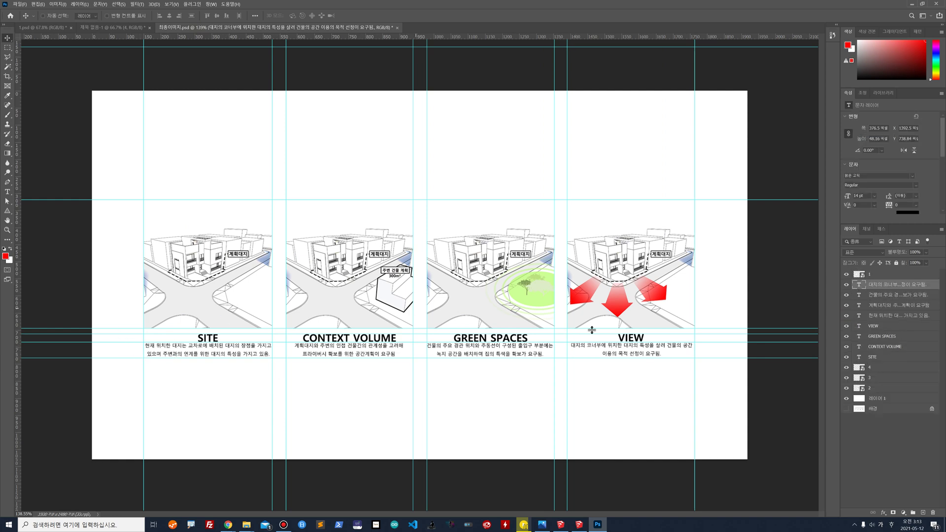
{"action": "left_click", "coordinate": [897, 359], "text": "shift"}
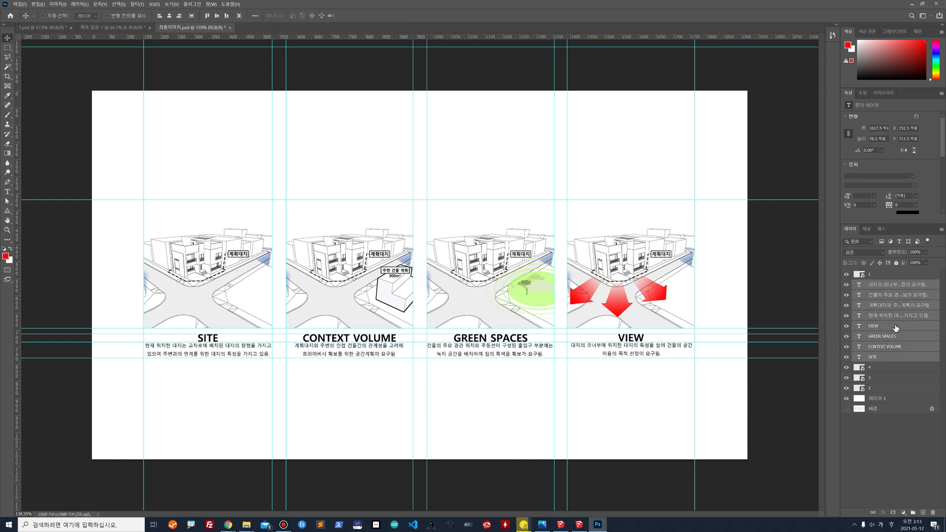
{"action": "left_click_drag", "start_coordinate": [896, 328], "coordinate": [374, 331]}
Enlarge the copied text layers proportionally and align them between the outer vertical guides beneath the four diagrams
{"action": "key", "text": "ctrl+t"}
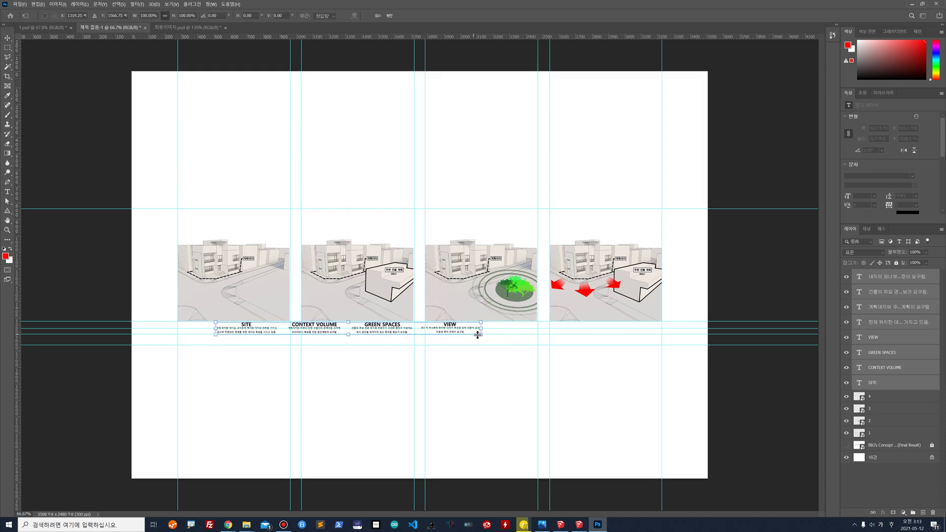
{"action": "left_click_drag", "start_coordinate": [482, 335], "coordinate": [638, 382]}
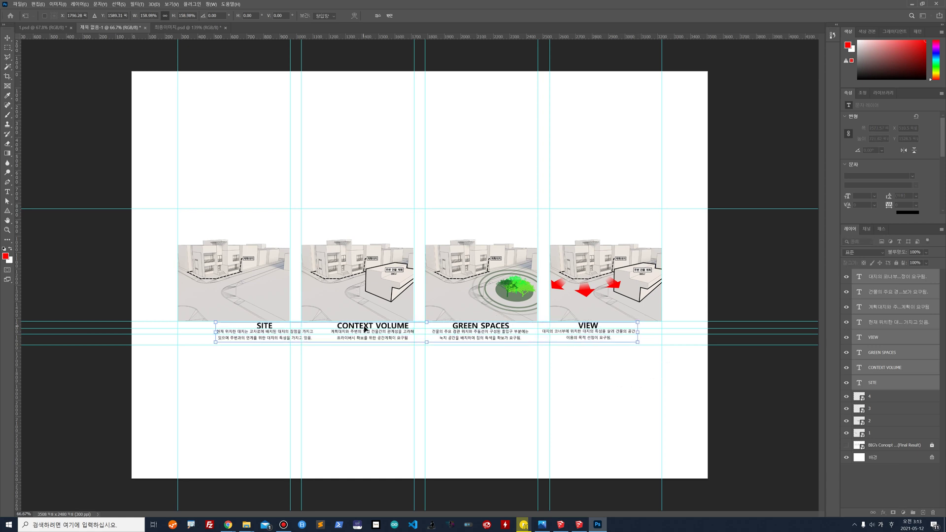
{"action": "left_click_drag", "start_coordinate": [348, 331], "coordinate": [328, 329]}
{"action": "key", "text": "ctrl+z"}
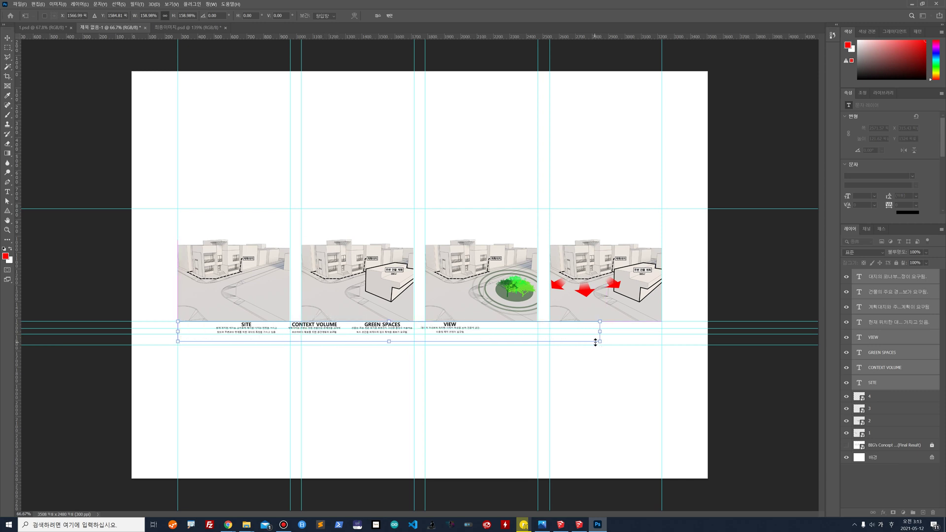
{"action": "left_click_drag", "start_coordinate": [600, 342], "coordinate": [661, 349]}
{"action": "key", "text": "Return"}
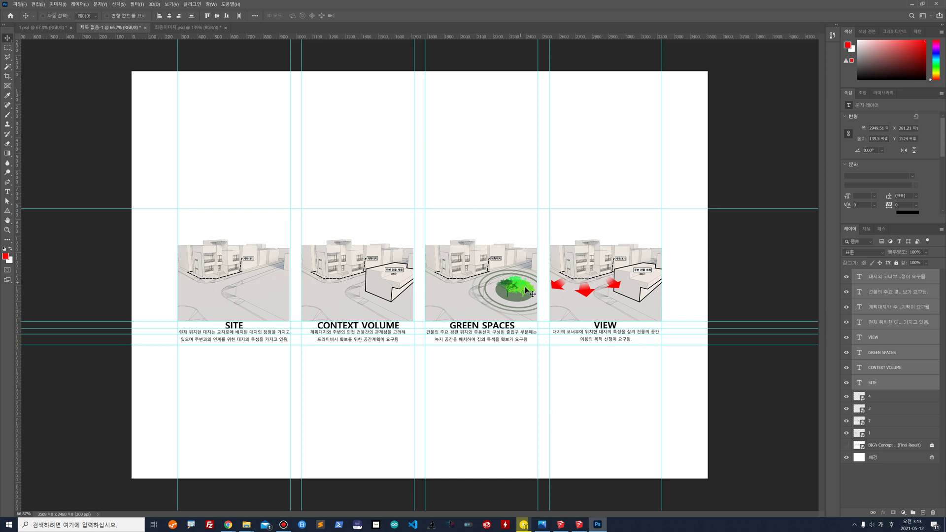
{"action": "scroll", "coordinate": [348, 344], "scroll_direction": "down", "scroll_amount": 2}
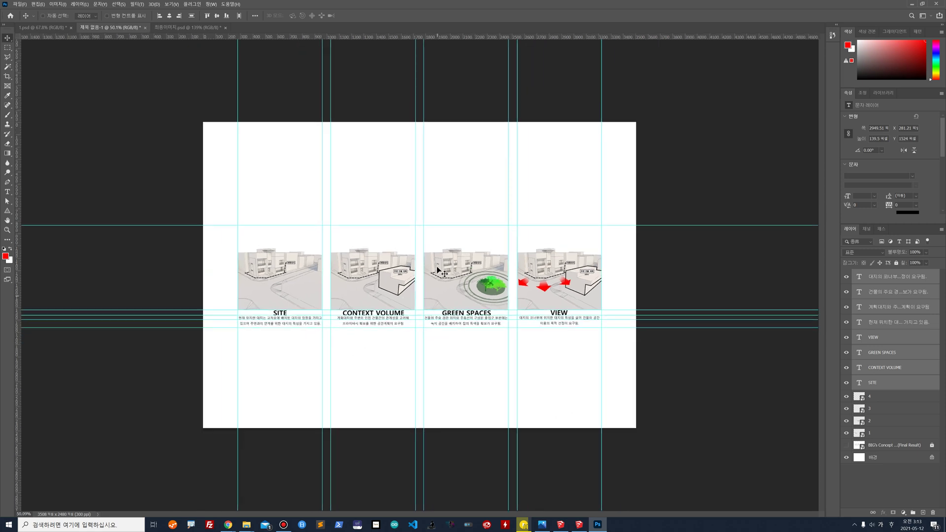
{"action": "scroll", "coordinate": [289, 331], "scroll_direction": "up", "scroll_amount": 2}
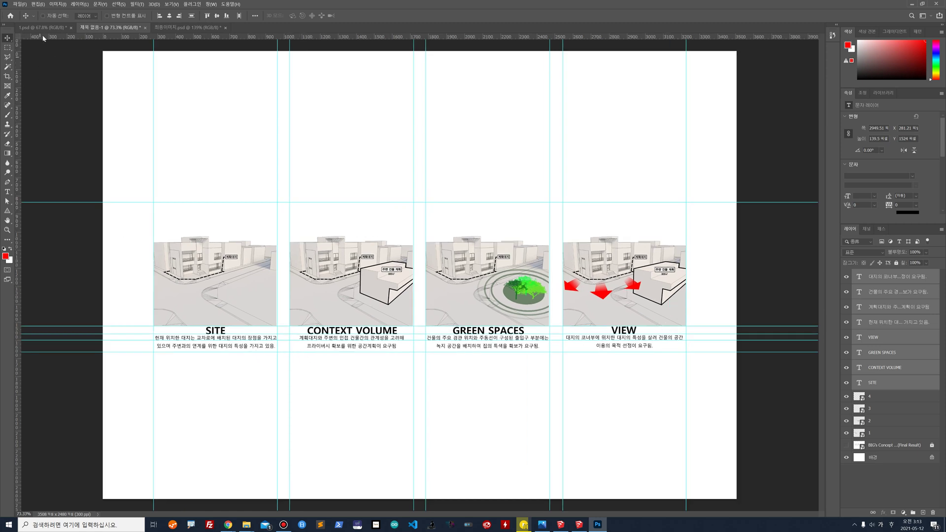
{"action": "left_click", "coordinate": [18, 4]}
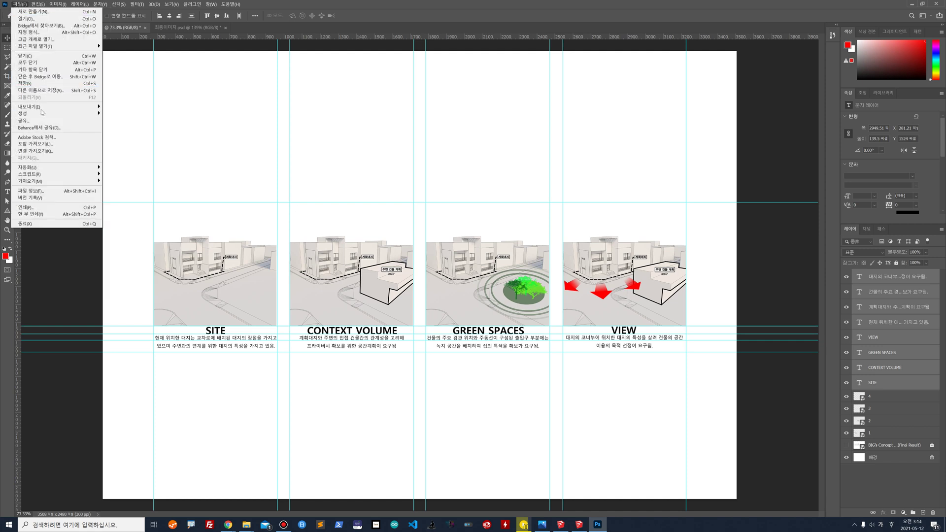
{"action": "left_click", "coordinate": [464, 184]}
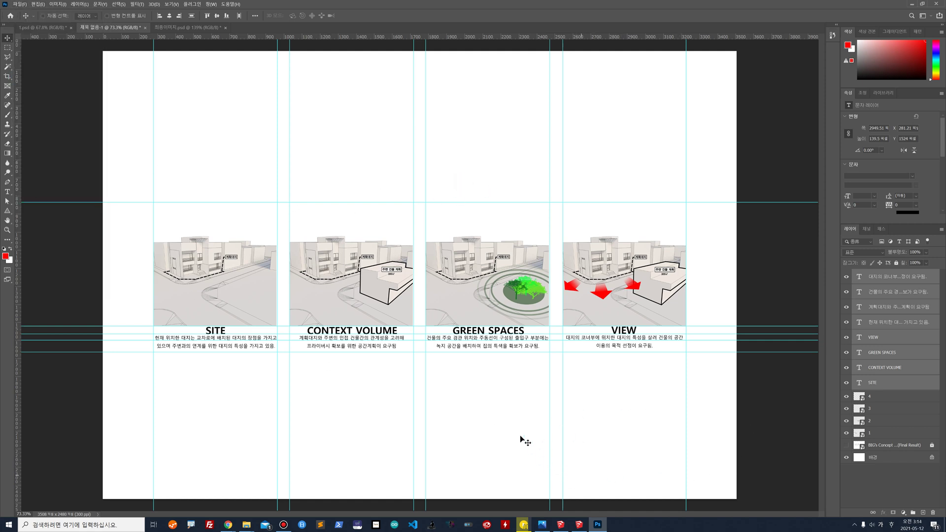
Add the sample text "러아ㅣㄴ머라ㅣㅇㄴ머;" in the empty area of the board below the GREEN SPACES and VIEW captions
{"action": "left_click", "coordinate": [7, 192]}
{"action": "left_click", "coordinate": [590, 442]}
{"action": "type", "text": "러아ㅣㄴ머라ㅣㅇㄴ머;"}
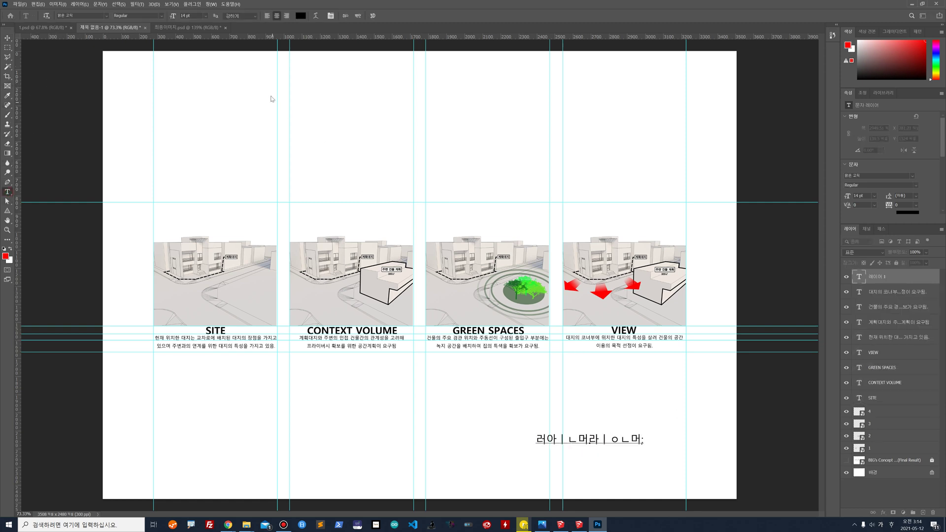
Save the board as the layered Photoshop file 210521_wltmd.psd in the 최종 folder, accepting the format options
{"action": "left_click", "coordinate": [20, 4]}
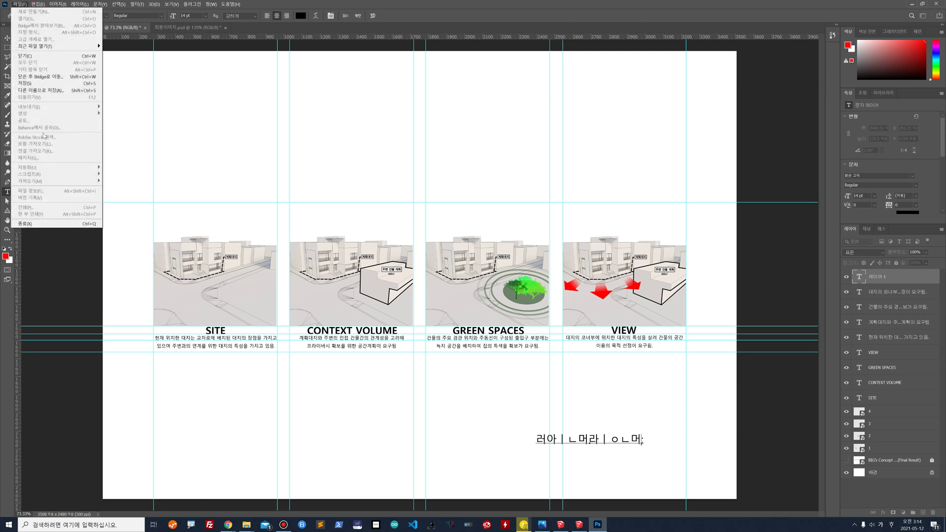
{"action": "left_click", "coordinate": [128, 123]}
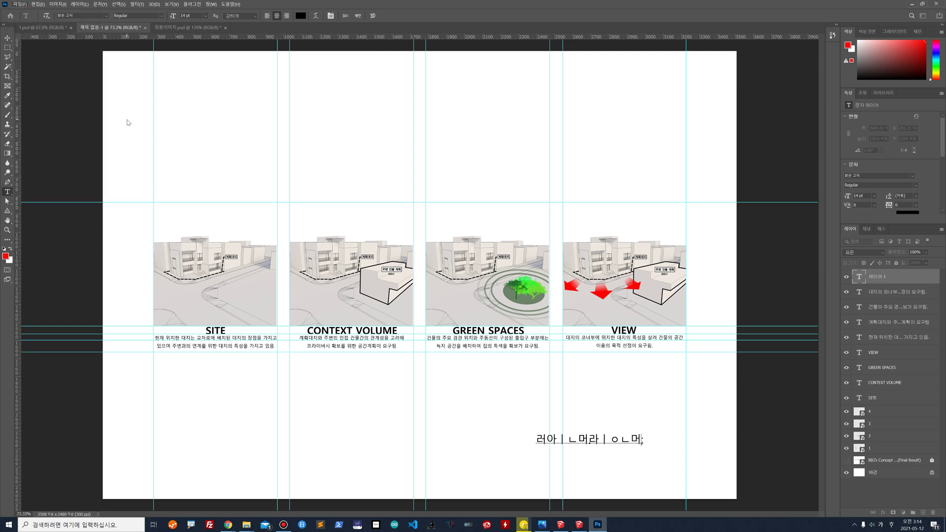
{"action": "left_click", "coordinate": [20, 5]}
{"action": "left_click", "coordinate": [26, 82]}
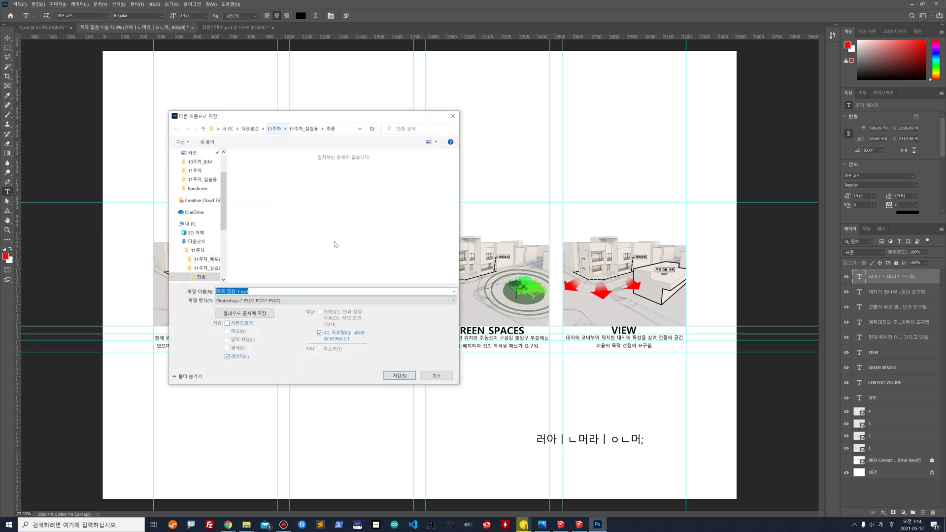
{"action": "left_click", "coordinate": [274, 301]}
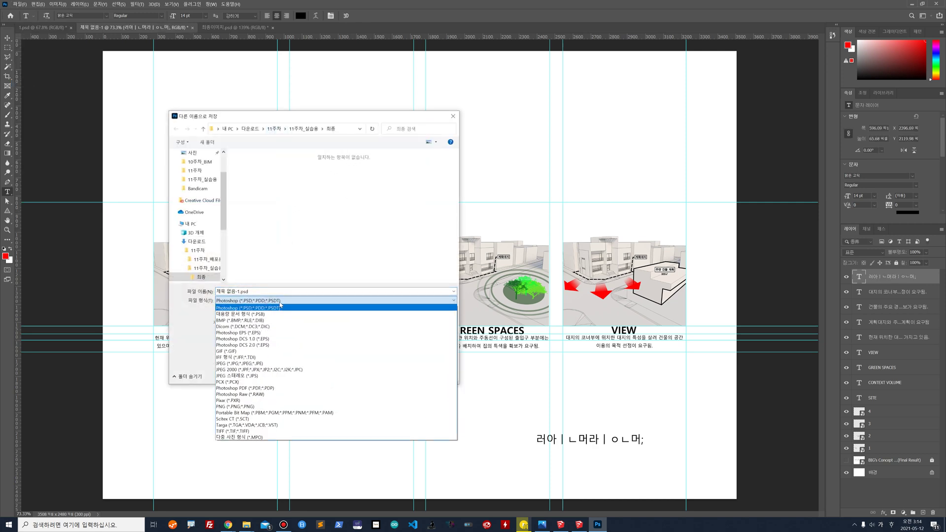
{"action": "left_click", "coordinate": [275, 296]}
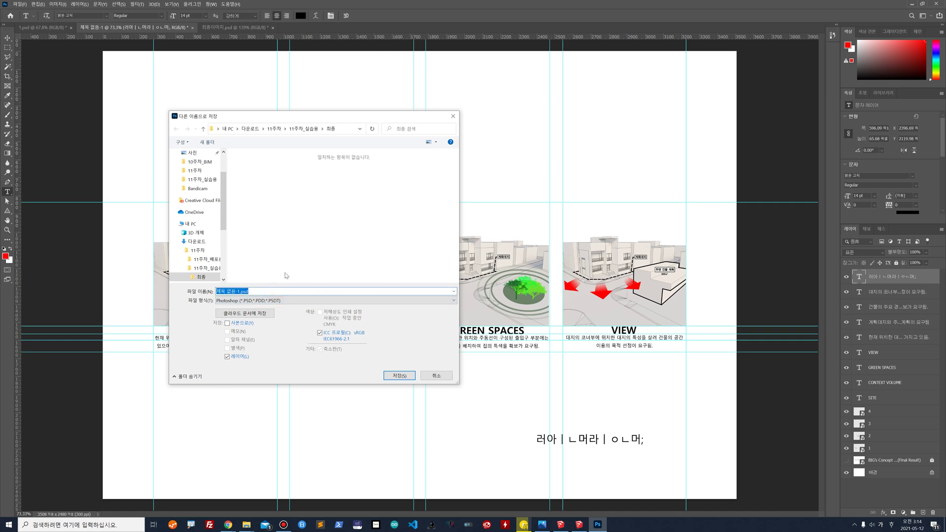
{"action": "type", "text": "2021"}
{"action": "key", "text": "BackSpace"}
{"action": "key", "text": "BackSpace"}
{"action": "key", "text": "BackSpace"}
{"action": "type", "text": "1"}
{"action": "left_click", "coordinate": [394, 377]}
{"action": "left_click", "coordinate": [564, 157]}
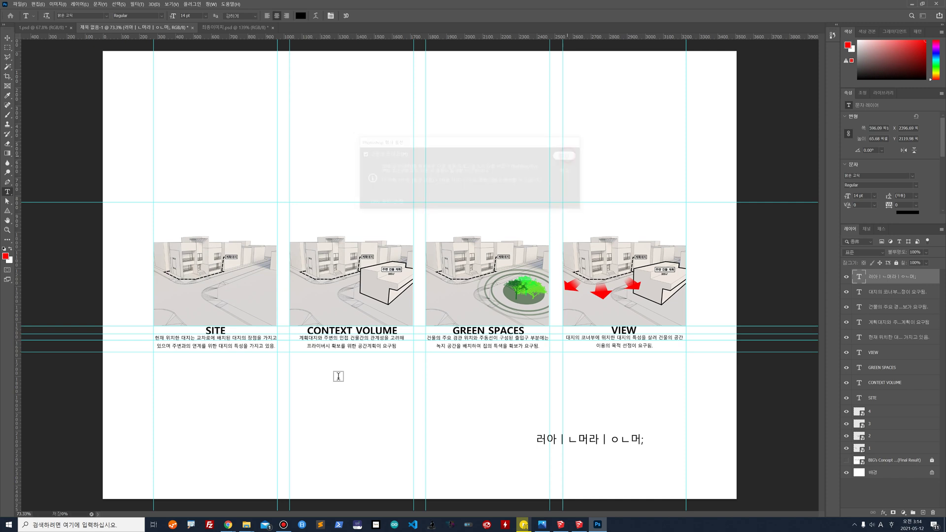
Switch to the 최종 folder in File Explorer, check the file properties of 210521_wltmd.psd, and close the folder window
{"action": "mouse_move", "coordinate": [247, 525]}
{"action": "left_click", "coordinate": [288, 499]}
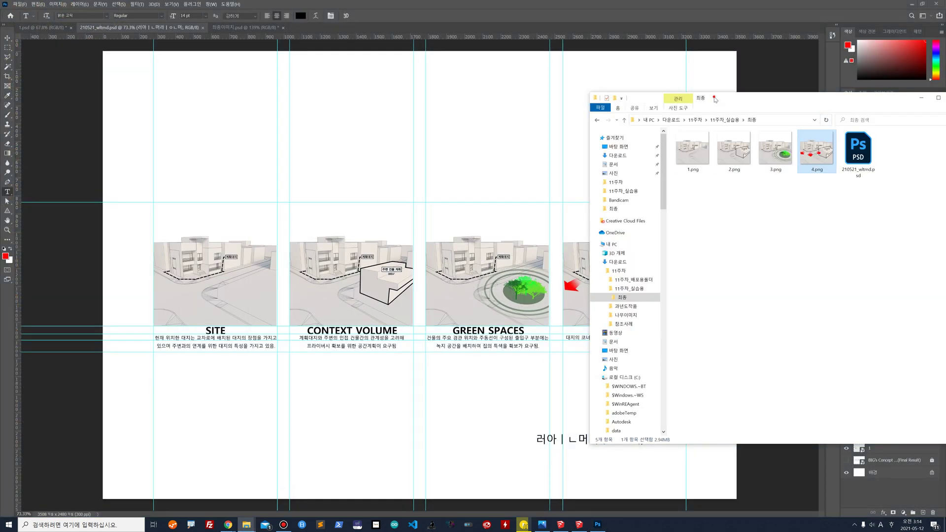
{"action": "left_click_drag", "start_coordinate": [721, 100], "coordinate": [550, 102]}
{"action": "left_click", "coordinate": [680, 144]}
{"action": "right_click", "coordinate": [680, 144]}
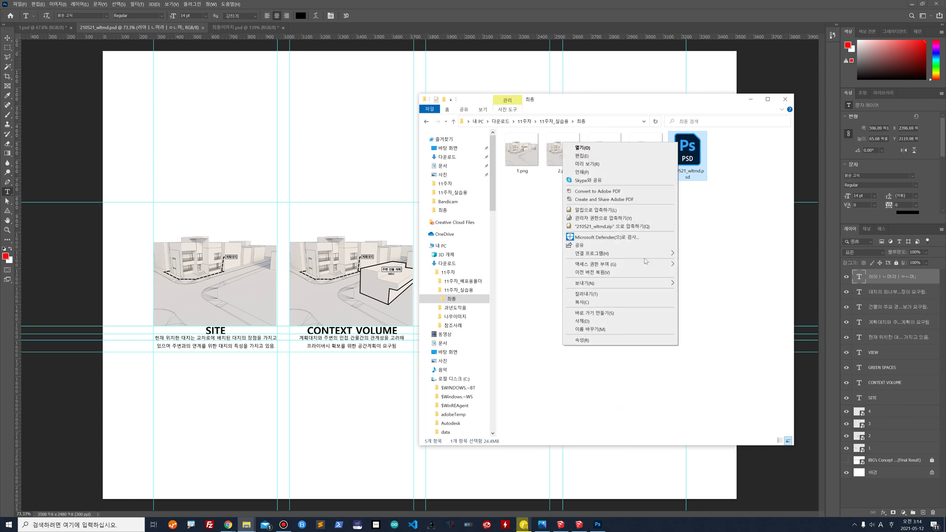
{"action": "left_click", "coordinate": [611, 342]}
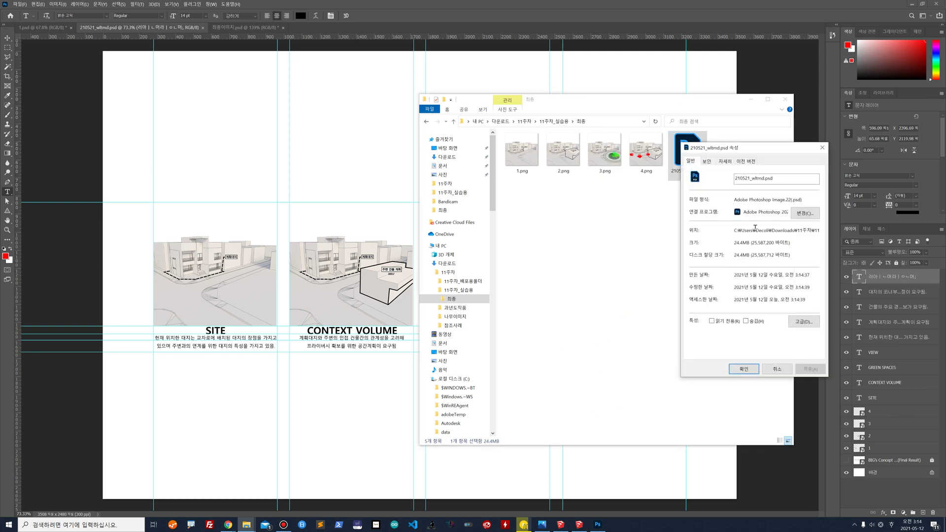
{"action": "left_click", "coordinate": [823, 147]}
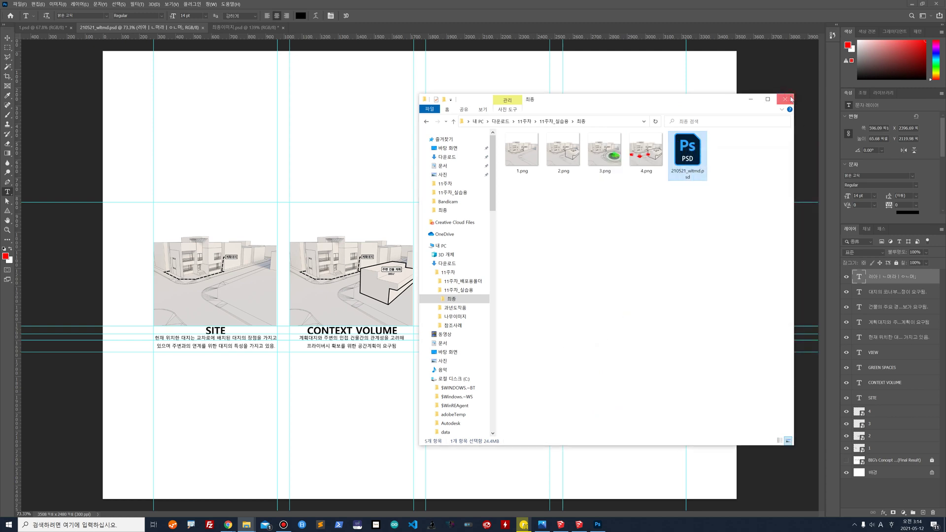
{"action": "left_click", "coordinate": [786, 99]}
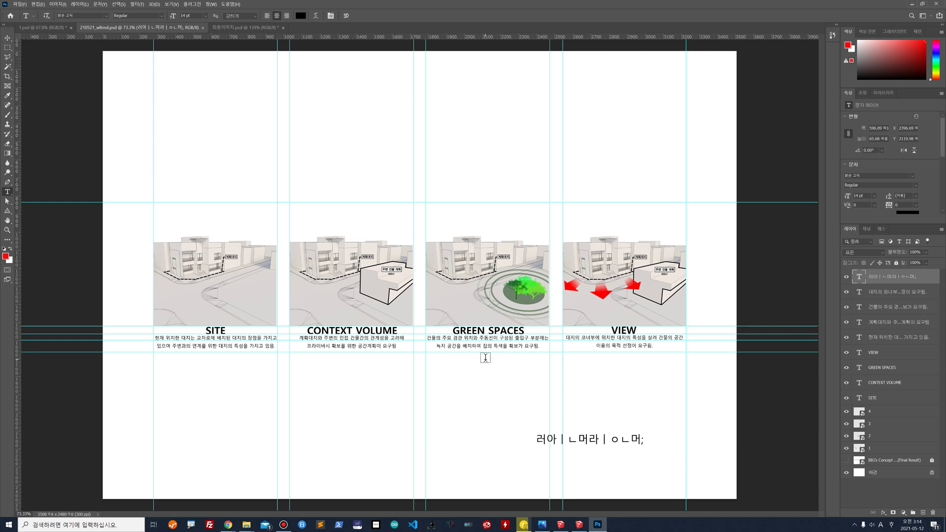